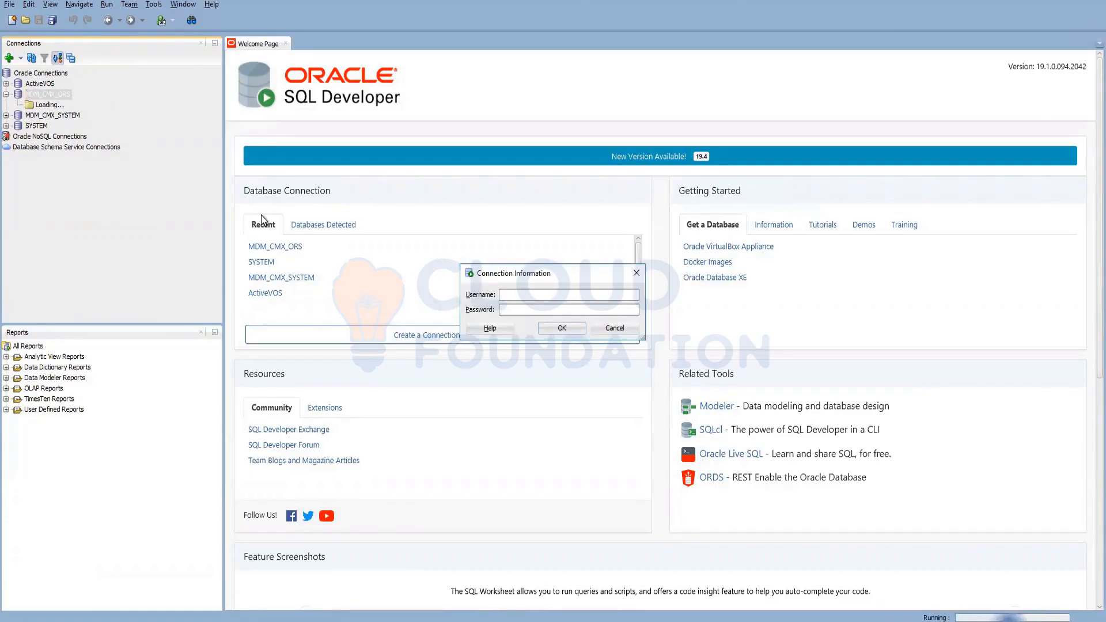
- Connect to MDM_CMX_ORS with the schema password and display the C_BO_ADDRESS_HMRG columns
{"action": "type", "text": "******"}
{"action": "key", "text": "BackSpace"}
{"action": "key", "text": "BackSpace"}
{"action": "key", "text": "BackSpace"}
{"action": "key", "text": "BackSpace"}
{"action": "key", "text": "BackSpace"}
{"action": "key", "text": "BackSpace"}
{"action": "type", "text": "****"}
{"action": "key", "text": "Return"}
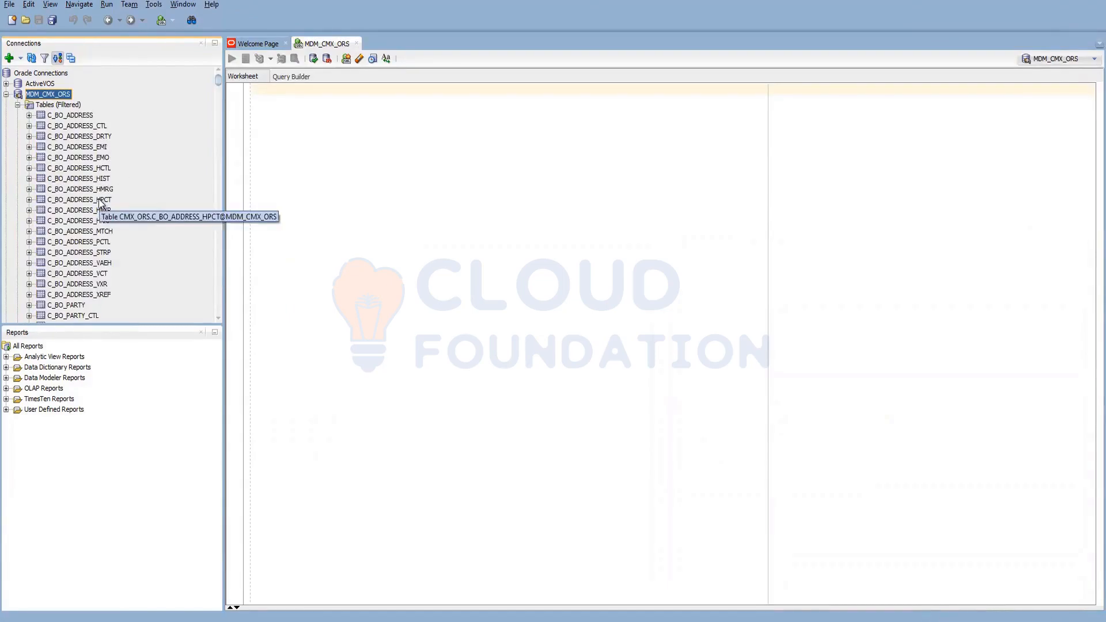
{"action": "left_click", "coordinate": [102, 190]}
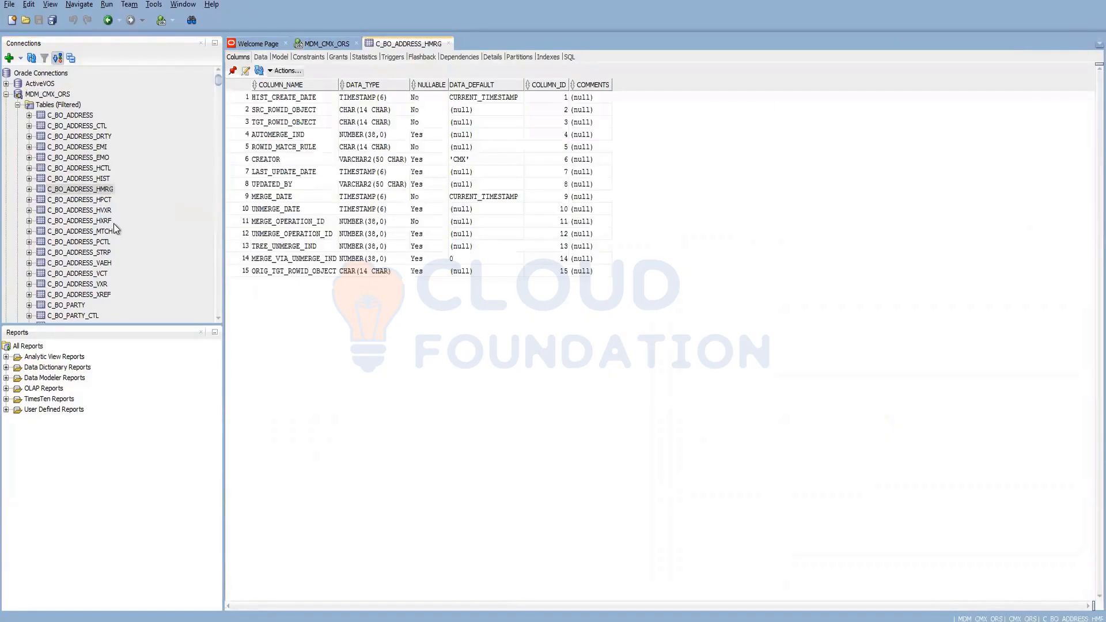
- Point out HMRG's MERGE_DATE and UNMERGE_DATE columns, then show the C_BO_ADDRESS_MTCH columns
{"action": "left_click", "coordinate": [270, 196]}
{"action": "left_click", "coordinate": [281, 210]}
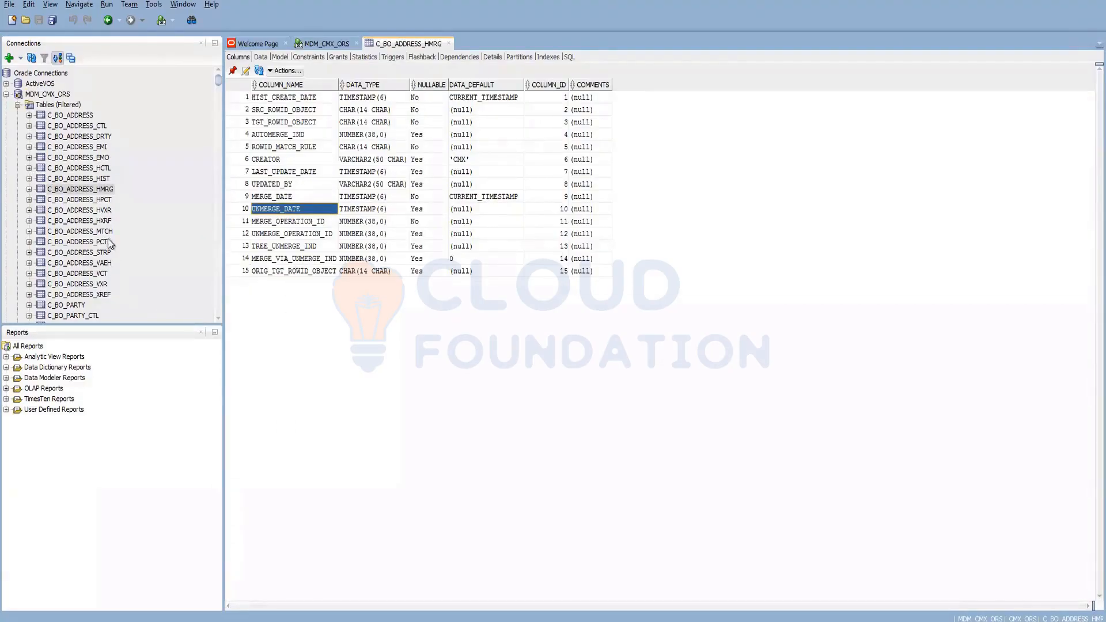
{"action": "left_click", "coordinate": [81, 231]}
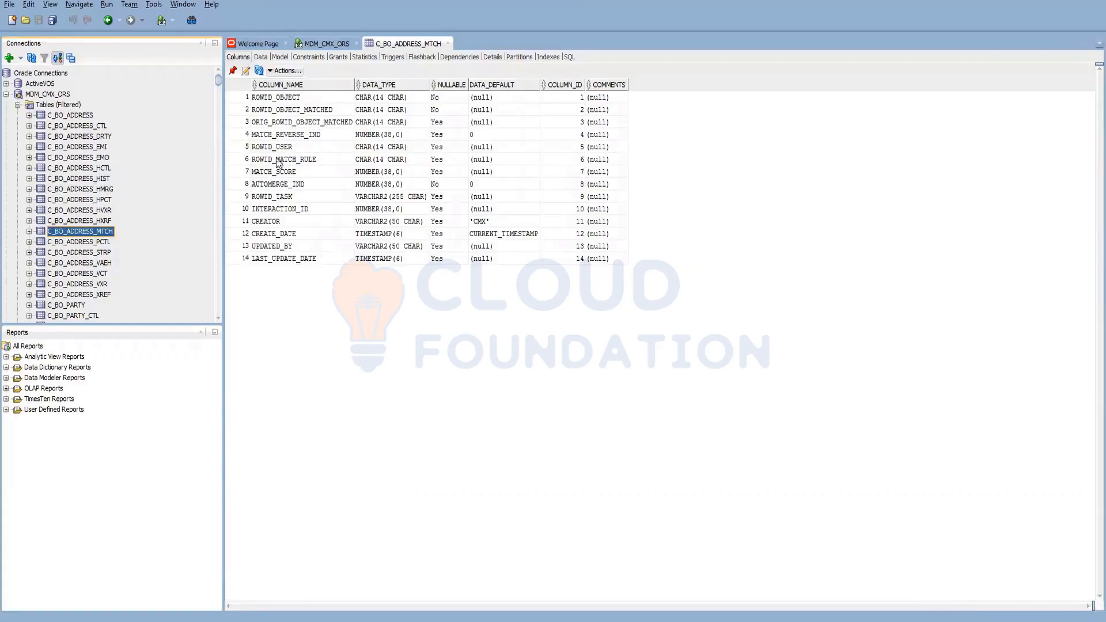
{"action": "left_click", "coordinate": [75, 253]}
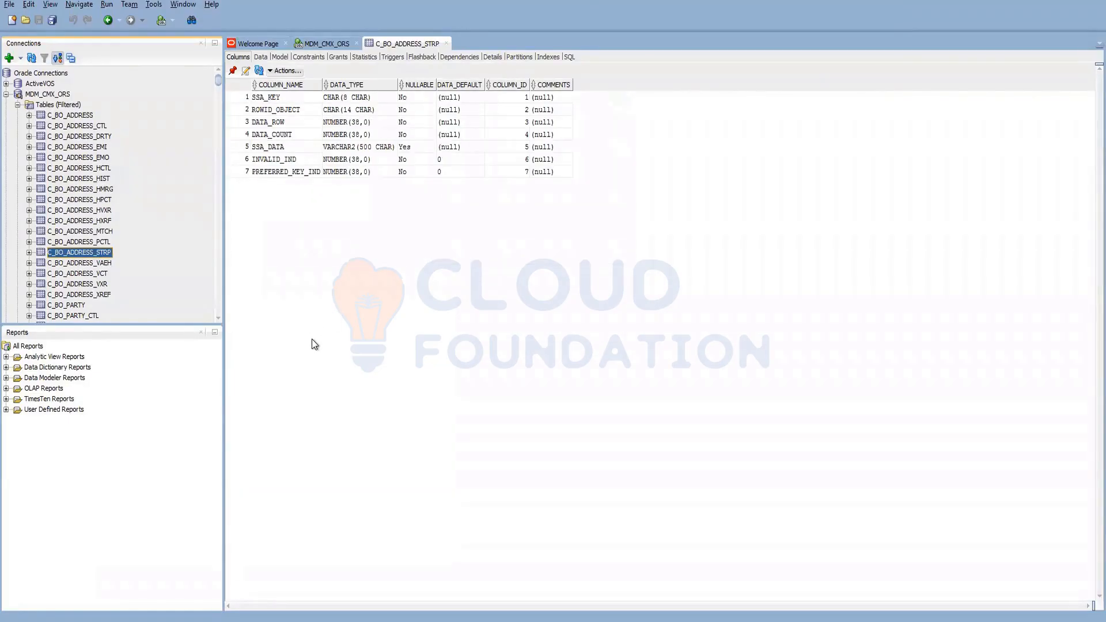
{"action": "left_click", "coordinate": [99, 232]}
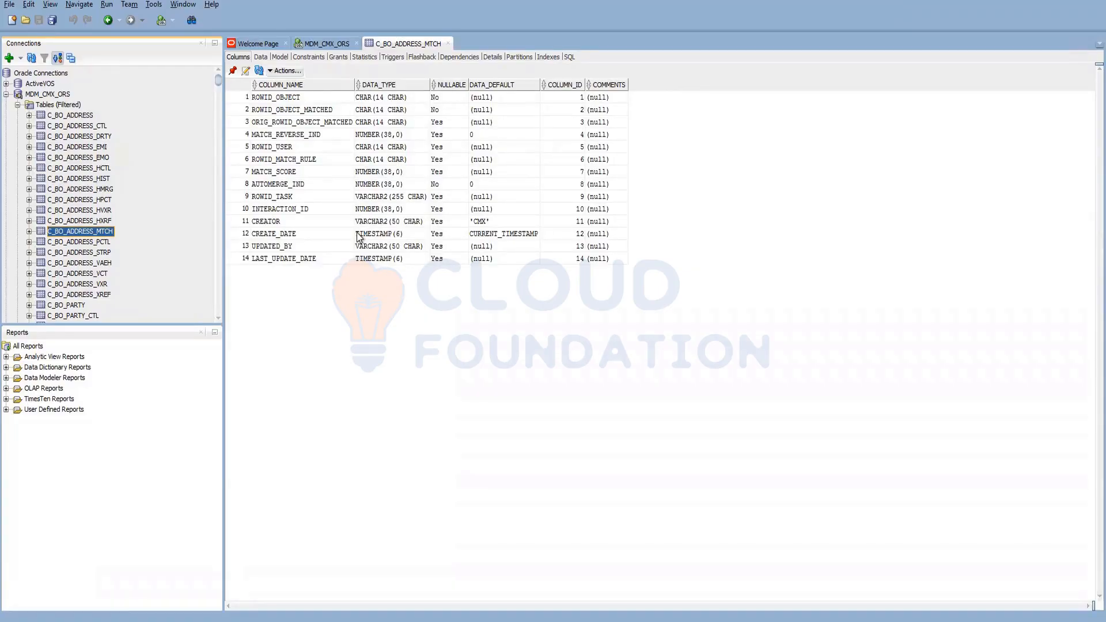
{"action": "left_click", "coordinate": [276, 99]}
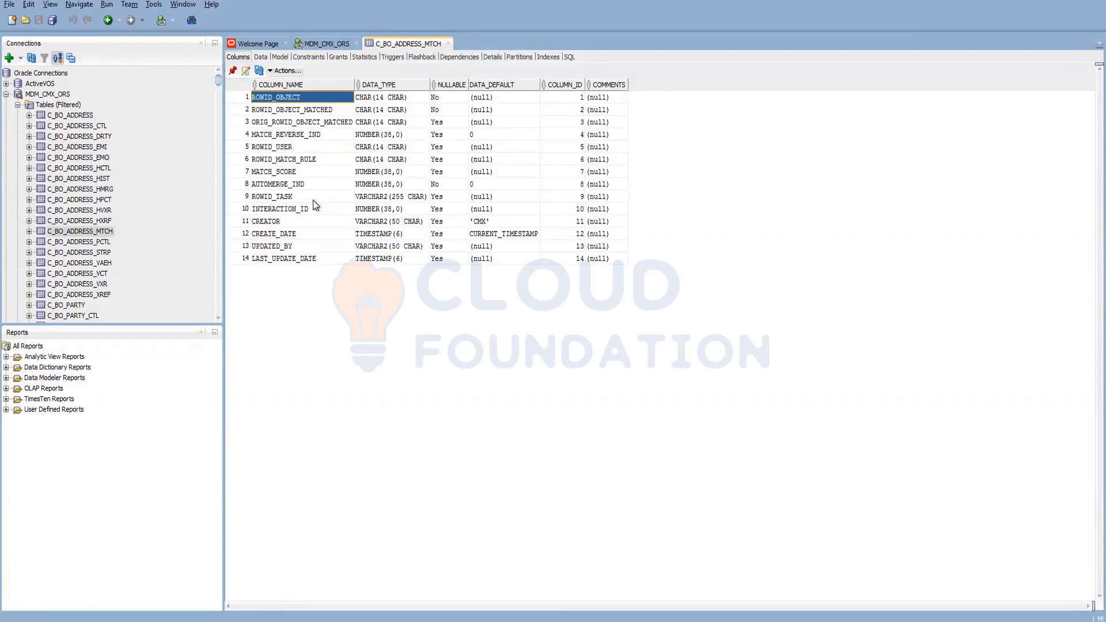
{"action": "left_click", "coordinate": [299, 111]}
{"action": "left_click", "coordinate": [300, 122]}
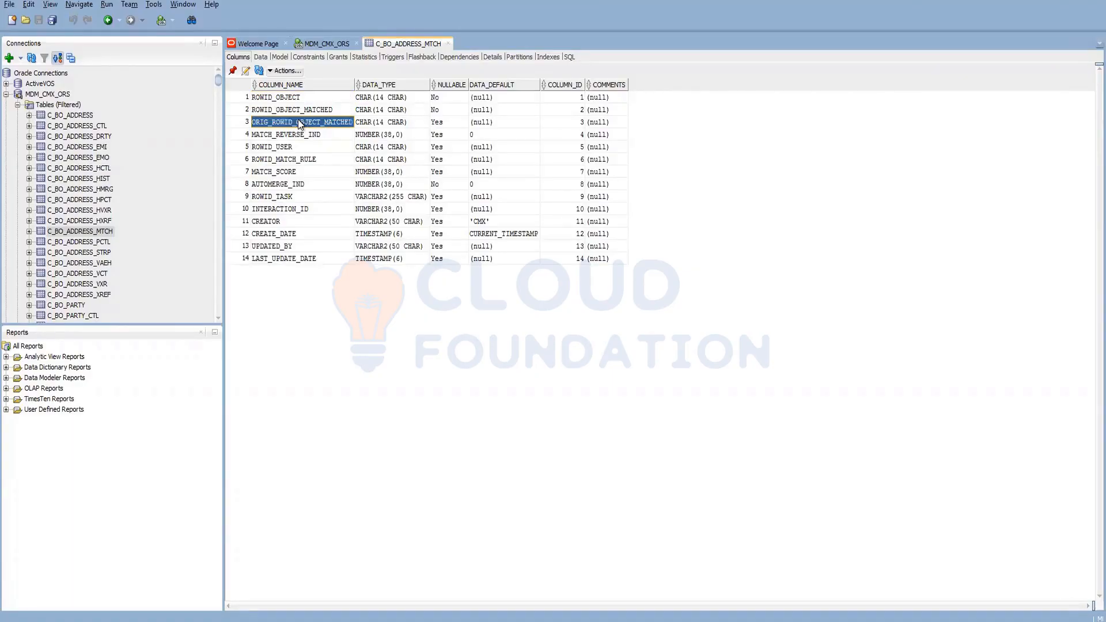
{"action": "left_click", "coordinate": [276, 148]}
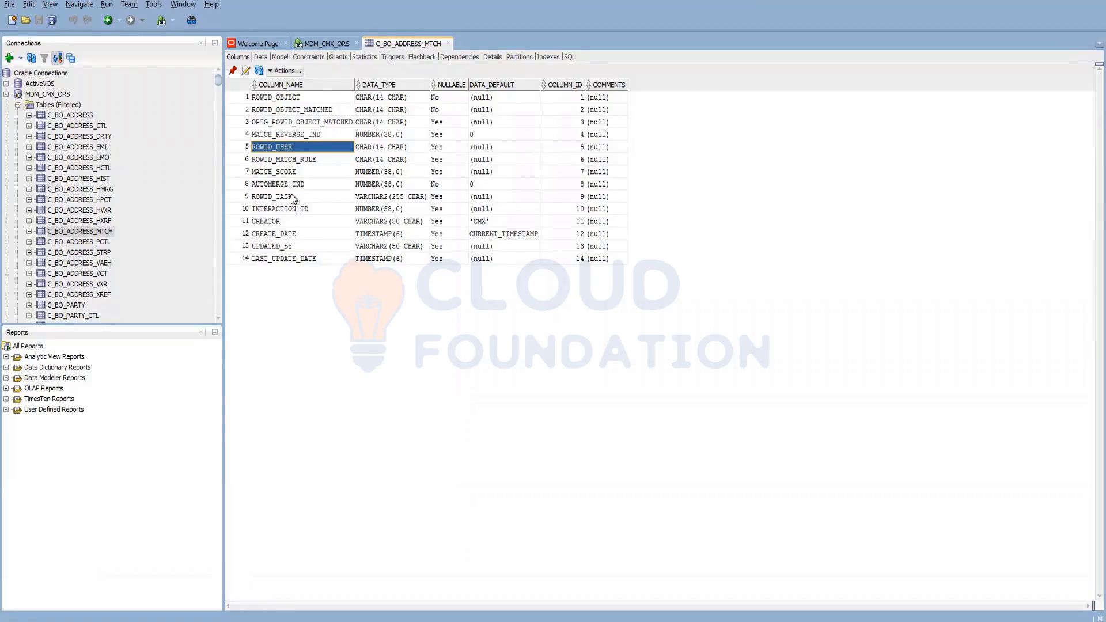
{"action": "left_click", "coordinate": [296, 172]}
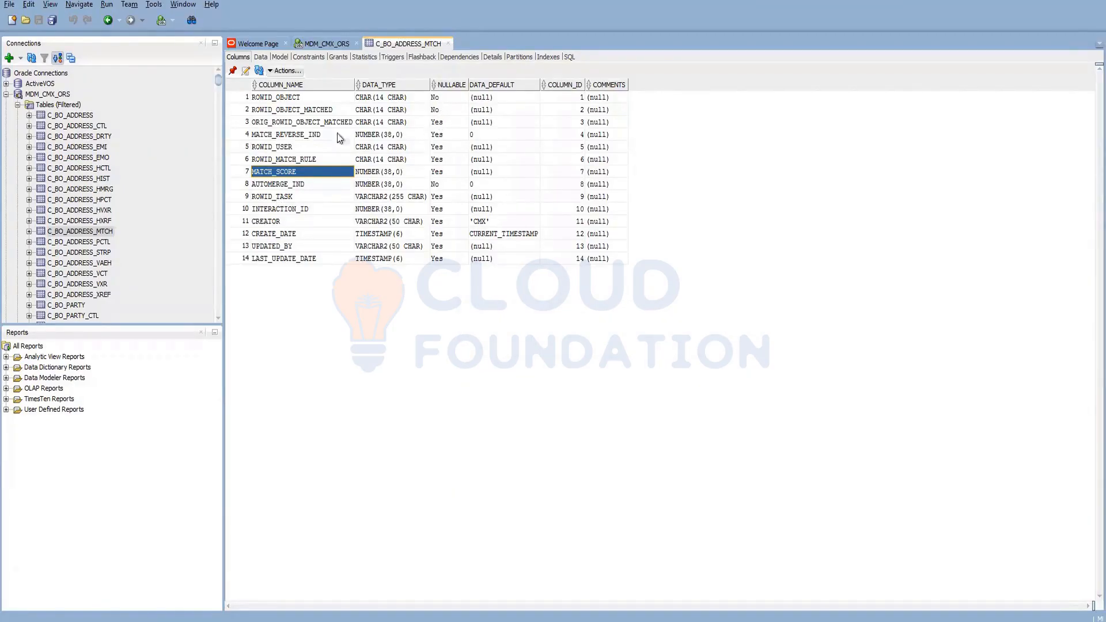
{"action": "left_click", "coordinate": [315, 124]}
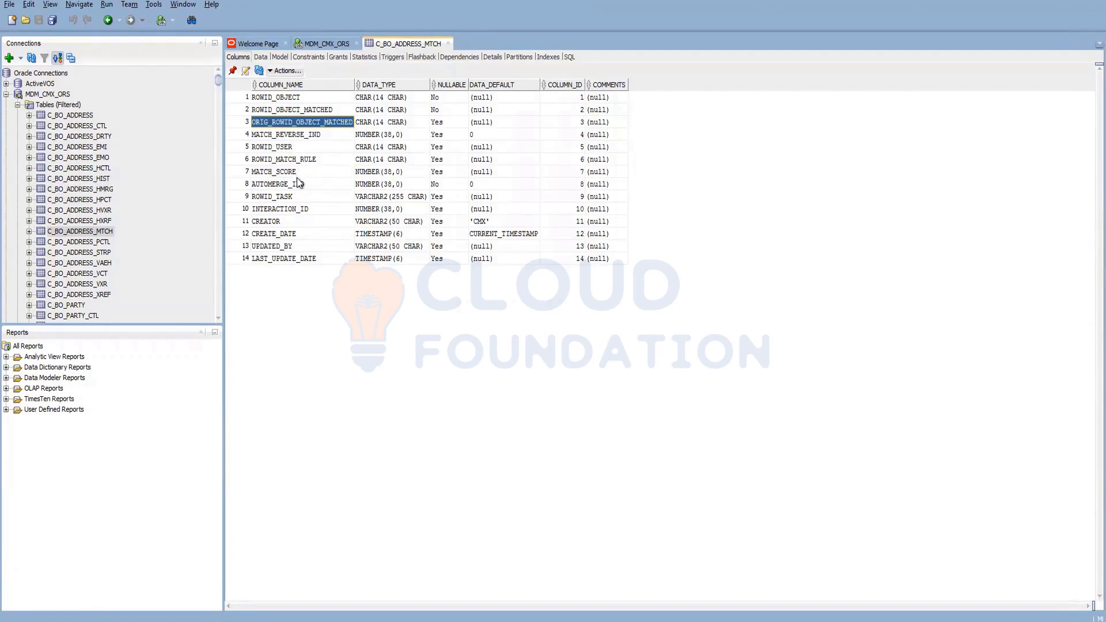
{"action": "left_click", "coordinate": [297, 183], "text": "shift"}
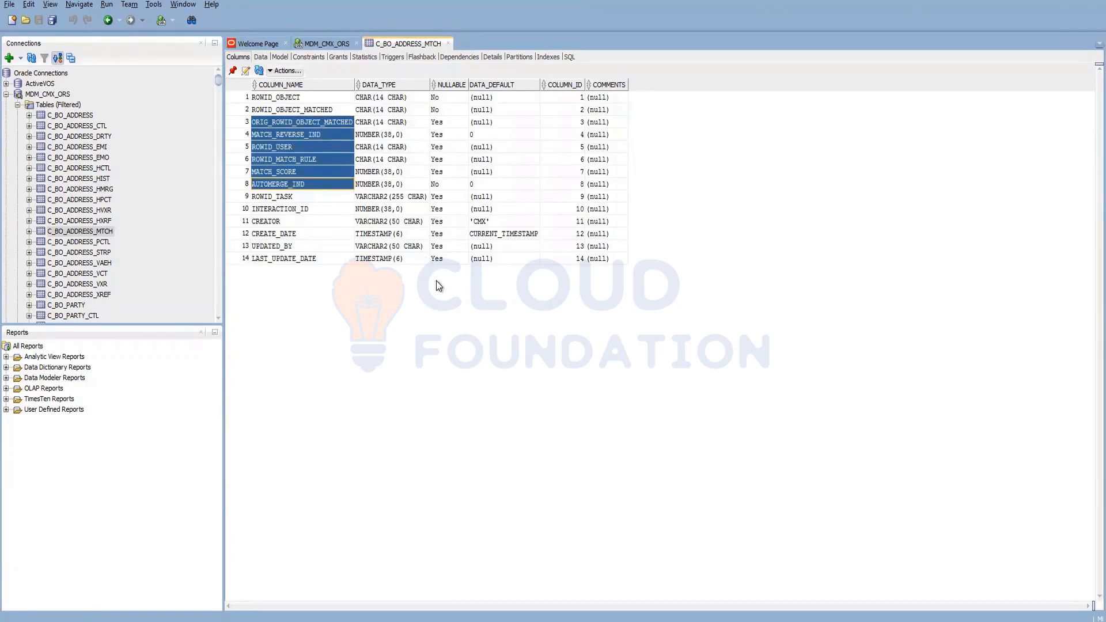
{"action": "left_click", "coordinate": [442, 184]}
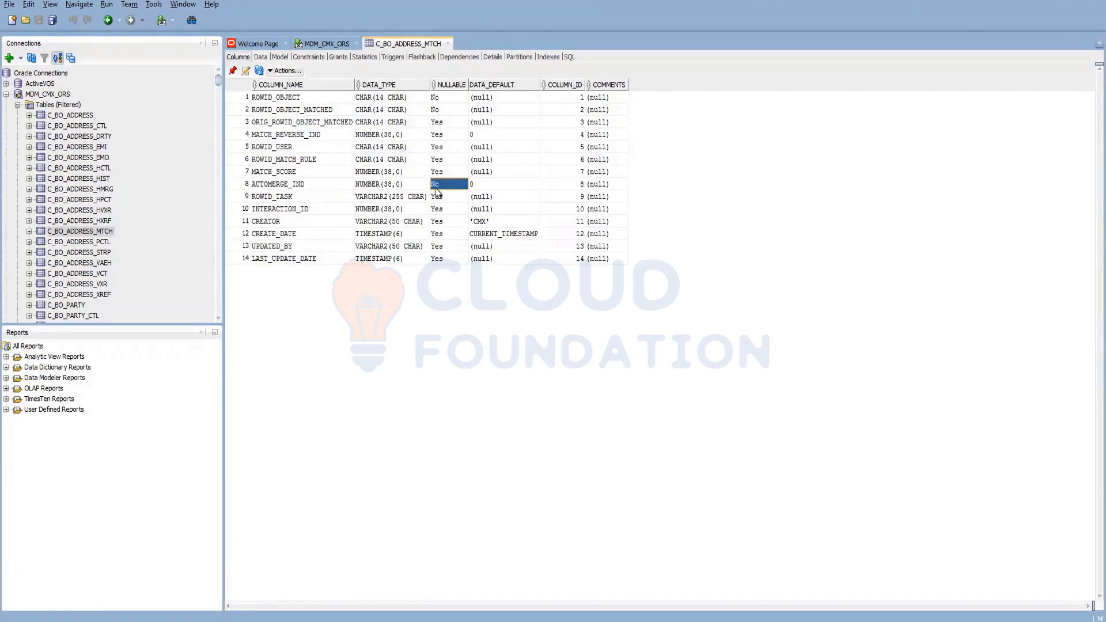
{"action": "left_click", "coordinate": [261, 184]}
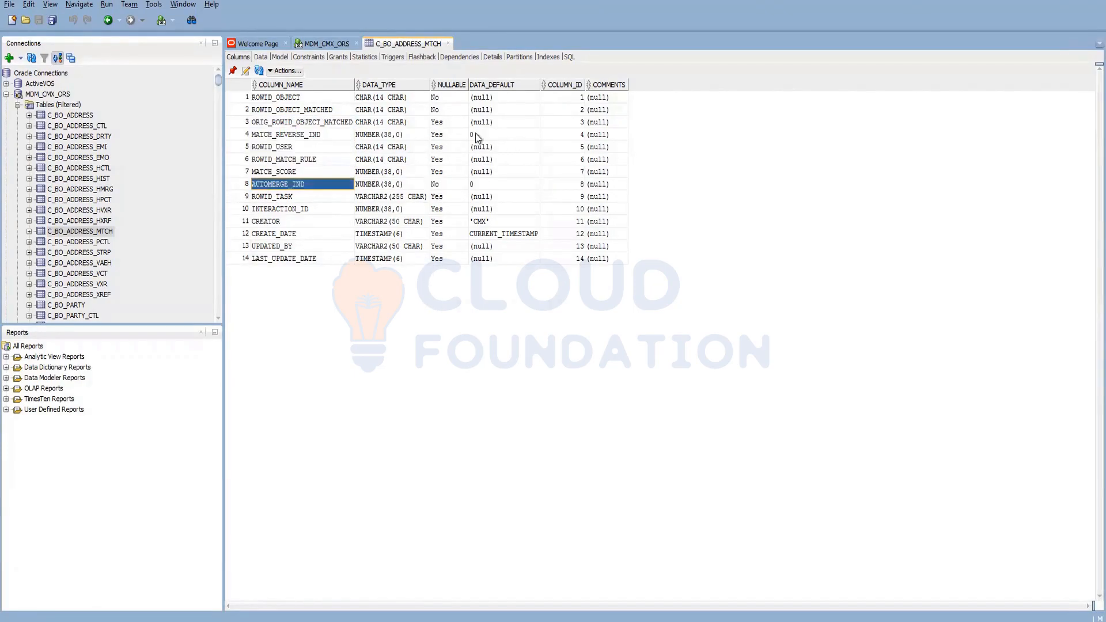
{"action": "left_click", "coordinate": [291, 99]}
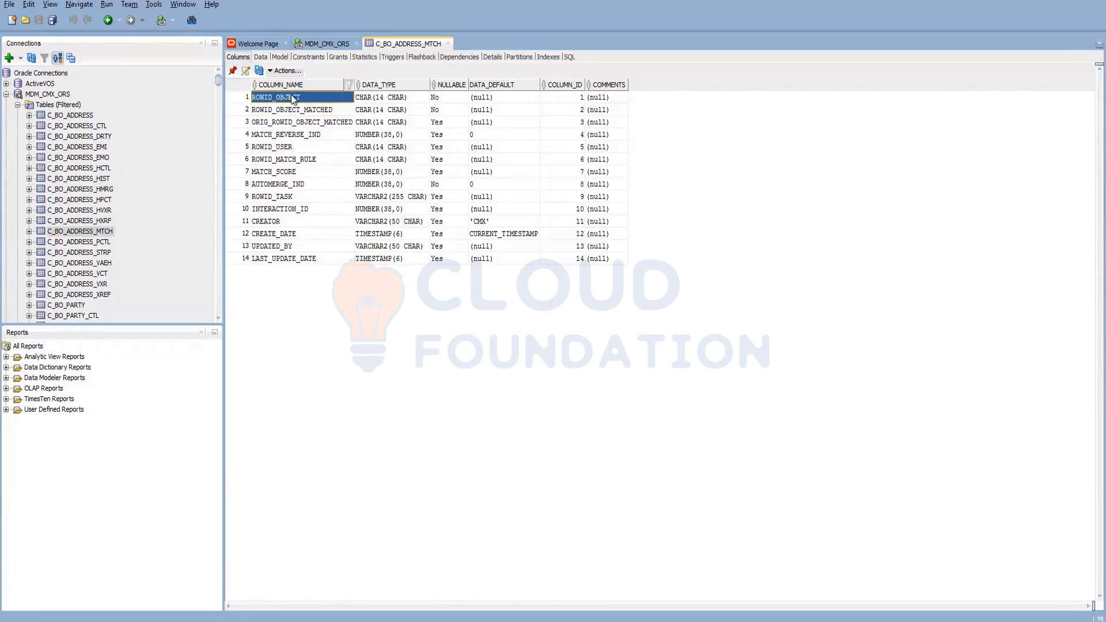
{"action": "left_click", "coordinate": [305, 111]}
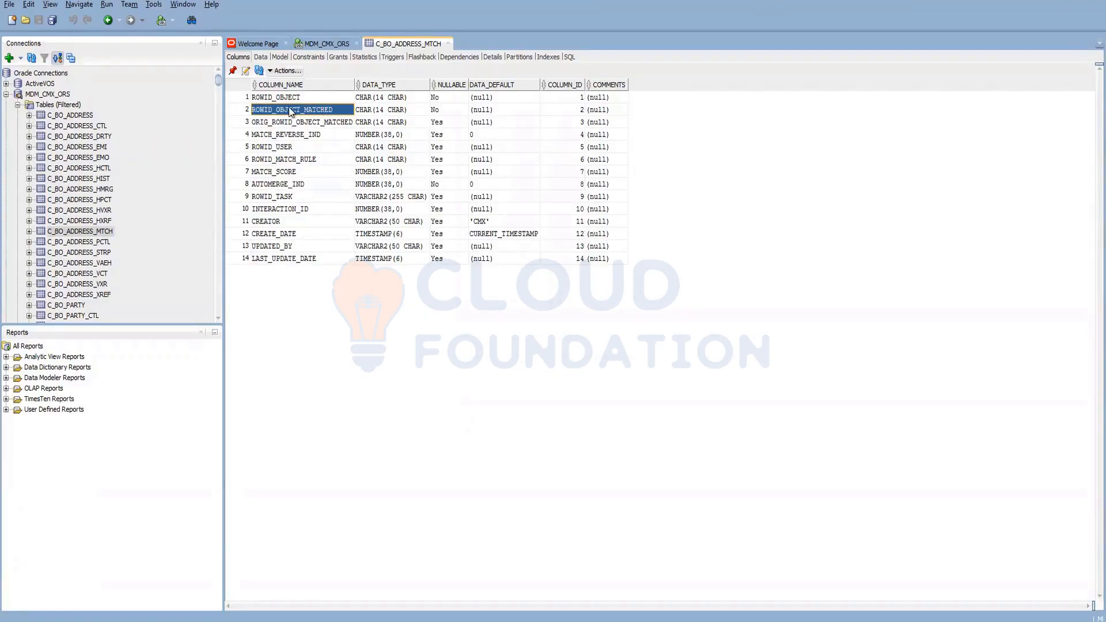
- Point out ORIG_ROWID_OBJECT_MATCHED, then display the C_BO_ADDRESS_XREF table's 28 columns
{"action": "left_click", "coordinate": [295, 124]}
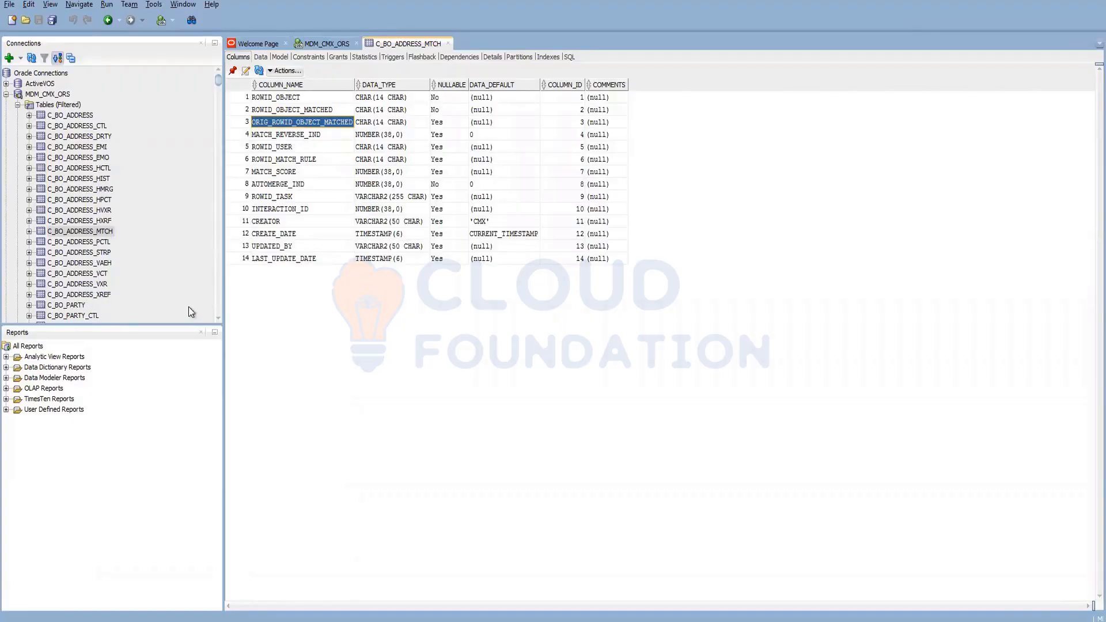
{"action": "left_click", "coordinate": [82, 294]}
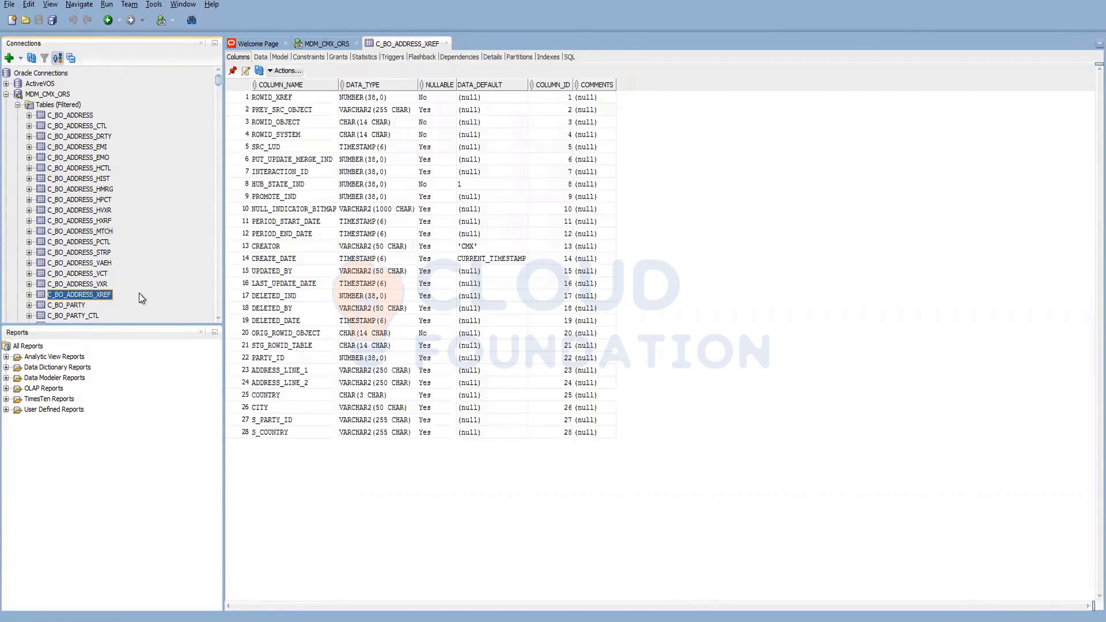
- Note XREF's ORIG_ROWID_OBJECT, then view the HMRG, MTCH, CTL, PCTL and STRP table columns
{"action": "left_click", "coordinate": [268, 333]}
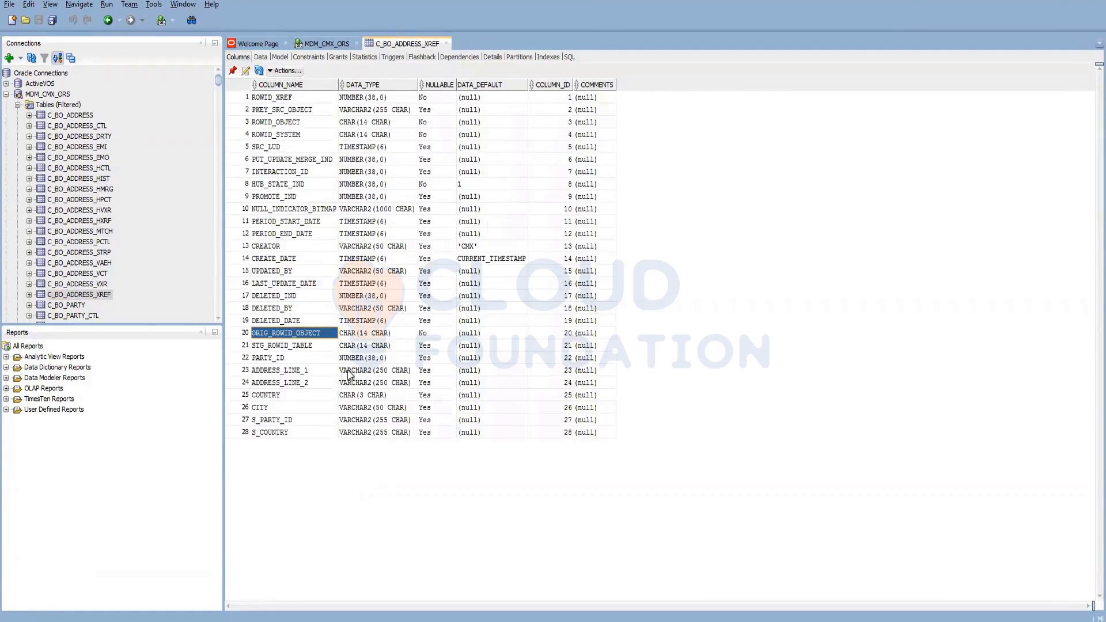
{"action": "left_click", "coordinate": [107, 189]}
{"action": "left_click", "coordinate": [96, 232]}
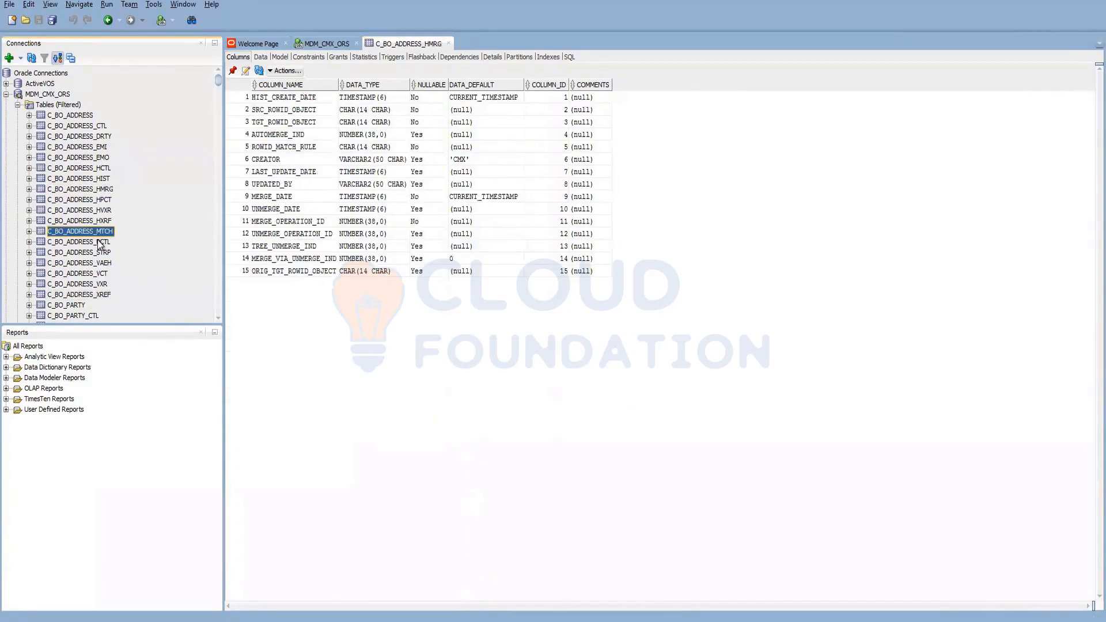
{"action": "left_click", "coordinate": [97, 128]}
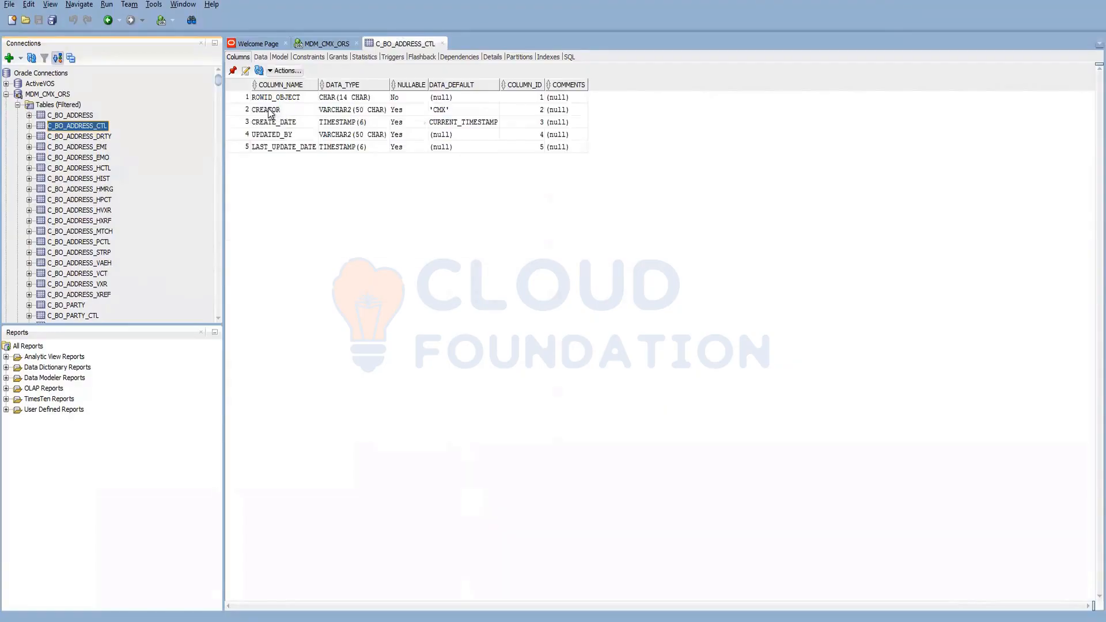
{"action": "left_click", "coordinate": [101, 243]}
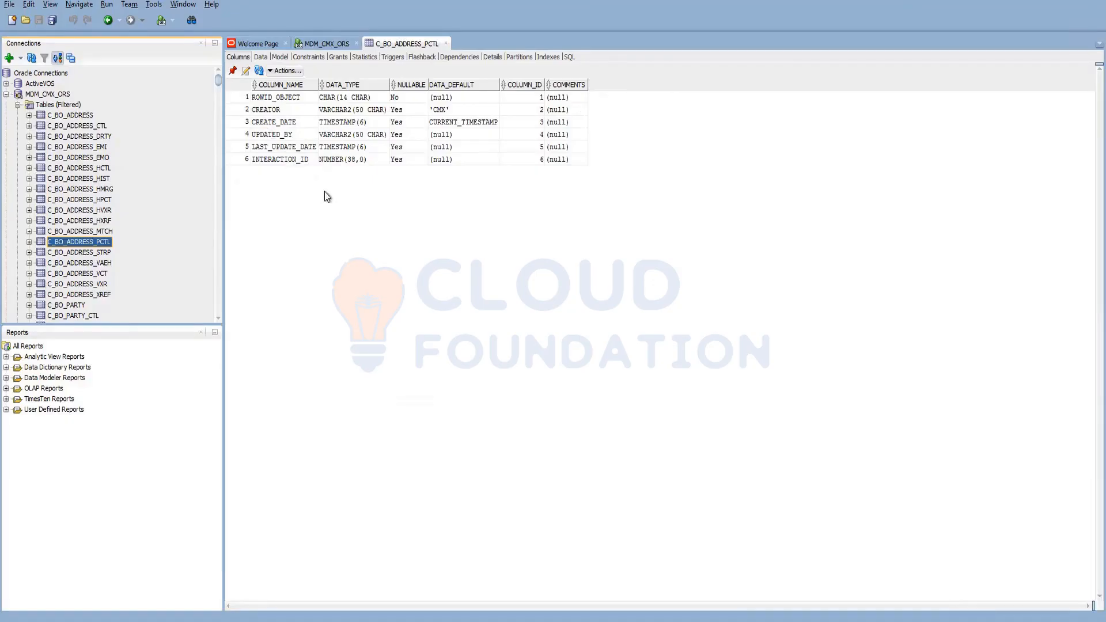
{"action": "left_click", "coordinate": [93, 256]}
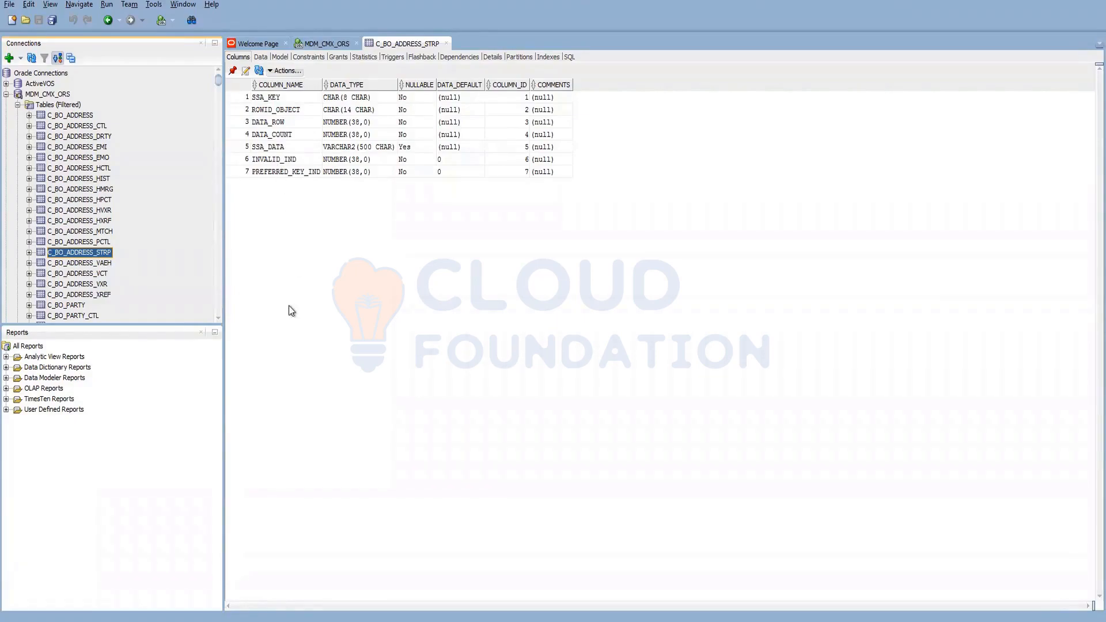
- Check BO Party's Match Key Distribution in the Hub Console Schema workbench, then return to SQL Developer
{"action": "mouse_move", "coordinate": [155, 621]}
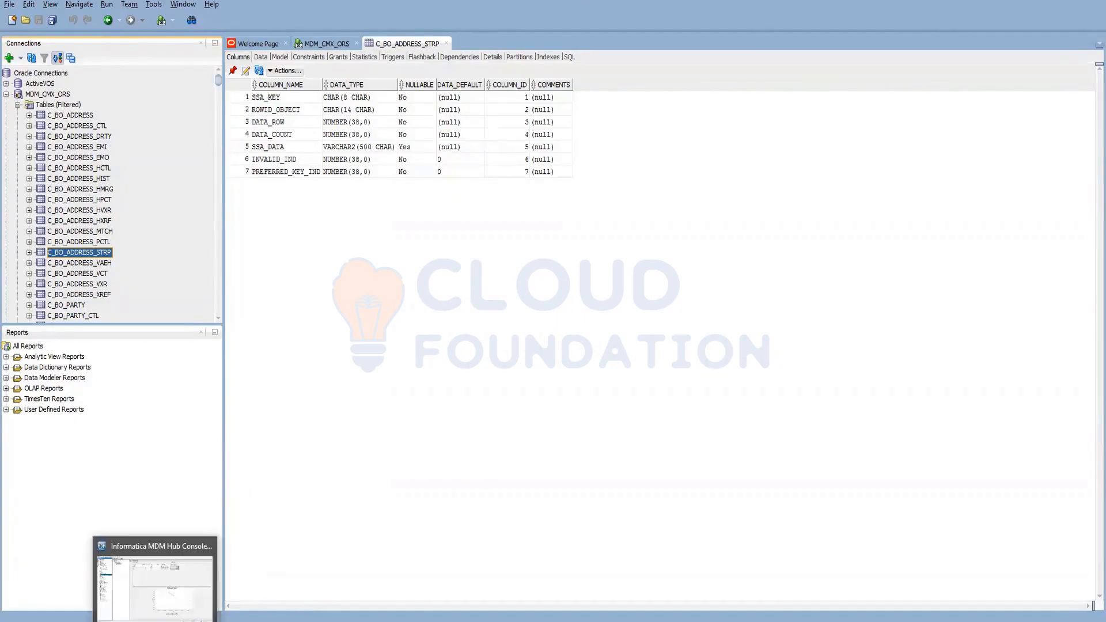
{"action": "left_click", "coordinate": [154, 582]}
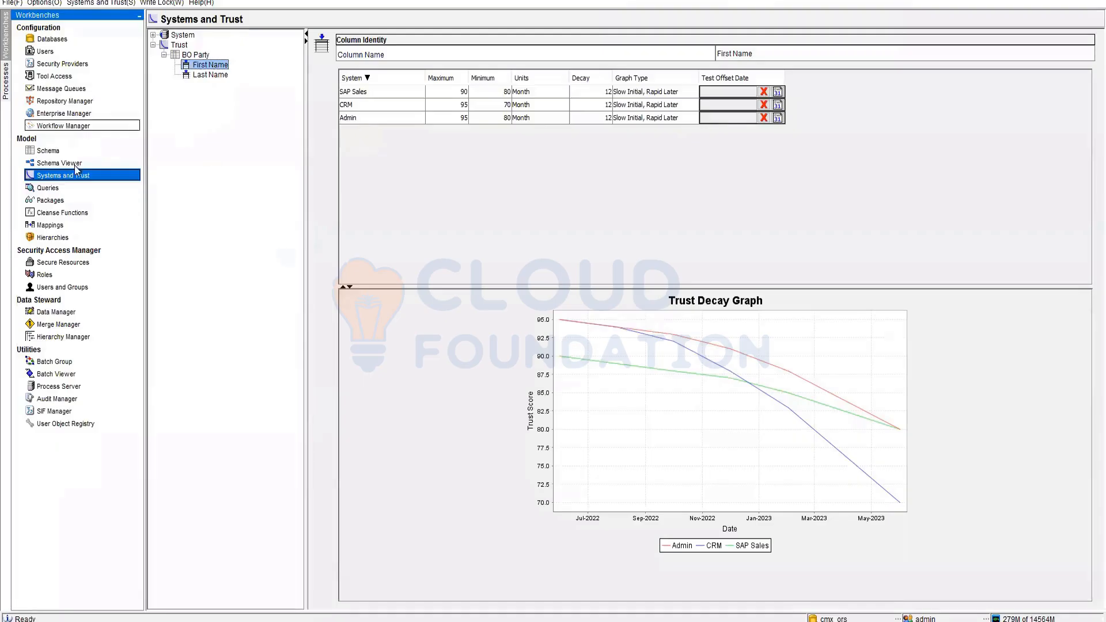
{"action": "left_click", "coordinate": [50, 151]}
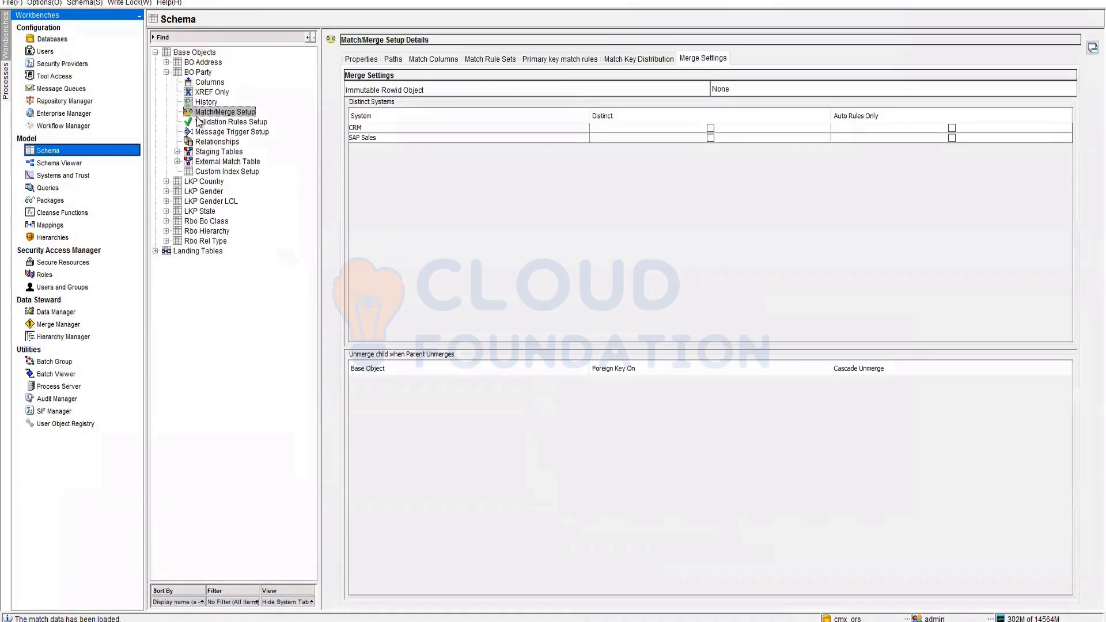
{"action": "left_click", "coordinate": [630, 62]}
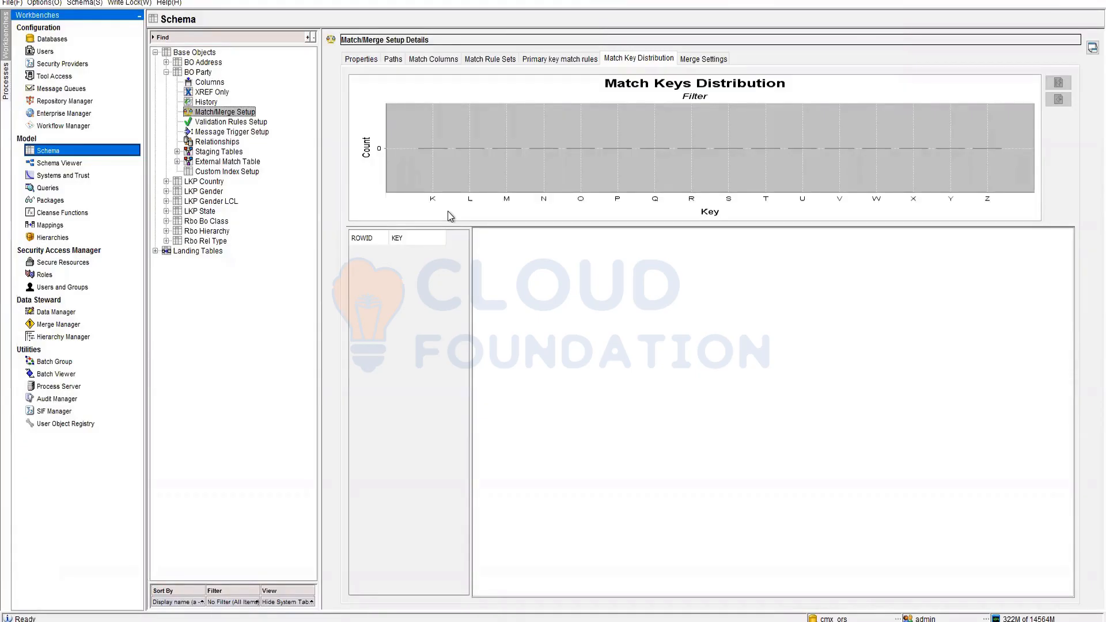
{"action": "left_click", "coordinate": [211, 621]}
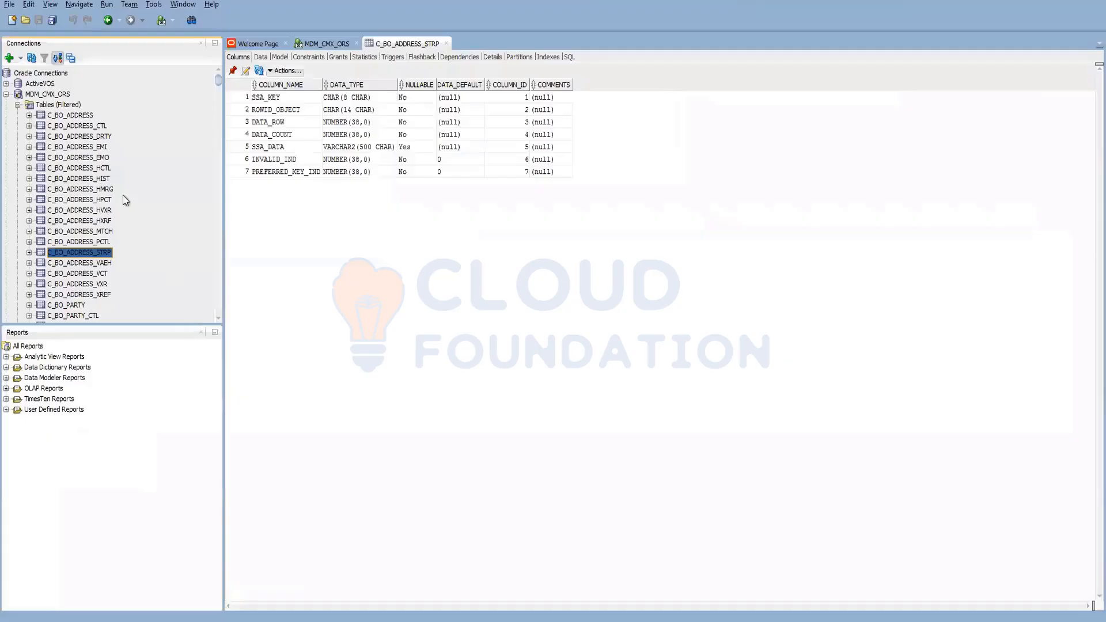
- Select C_BO_ADDRESS_HIST in the Tables list to show its 20 column definitions
{"action": "left_click", "coordinate": [98, 264]}
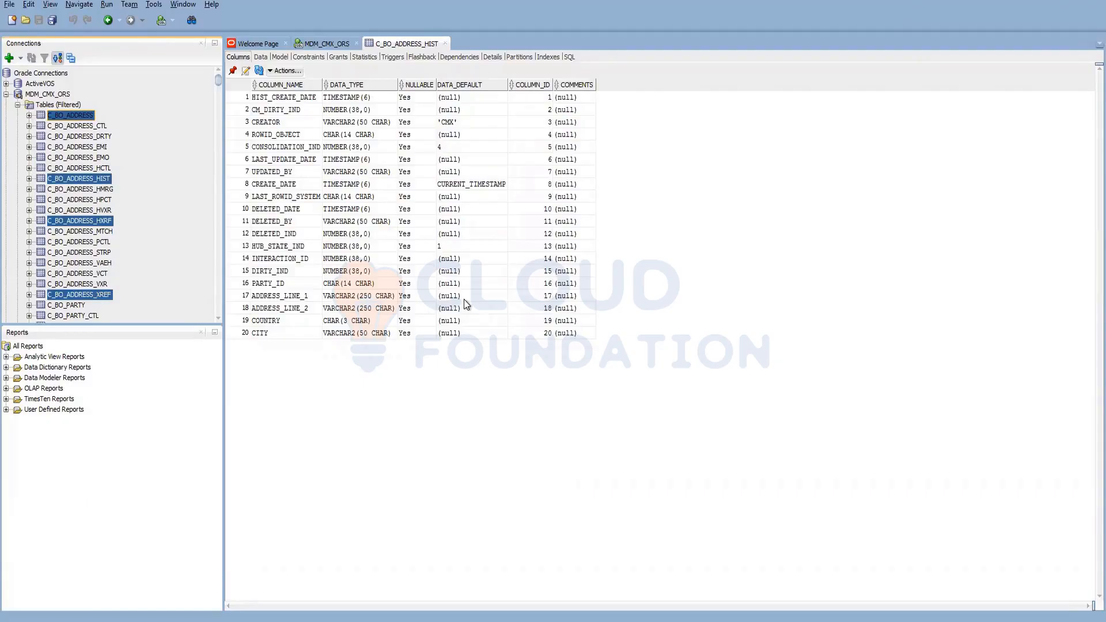
- Focus the C_BO_ADDRESS_HIST column details grid in SQL Developer
{"action": "left_click", "coordinate": [685, 436]}
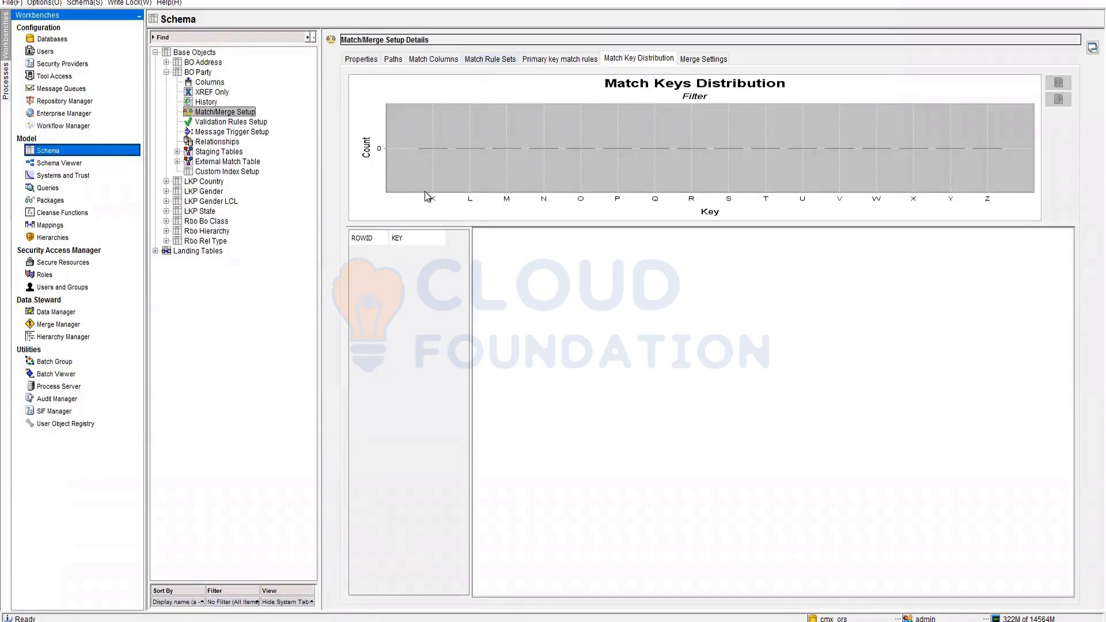
- Delete the leftover '20 Source' and '2Source' lines from the Notepad notes
{"action": "left_click", "coordinate": [62, 238]}
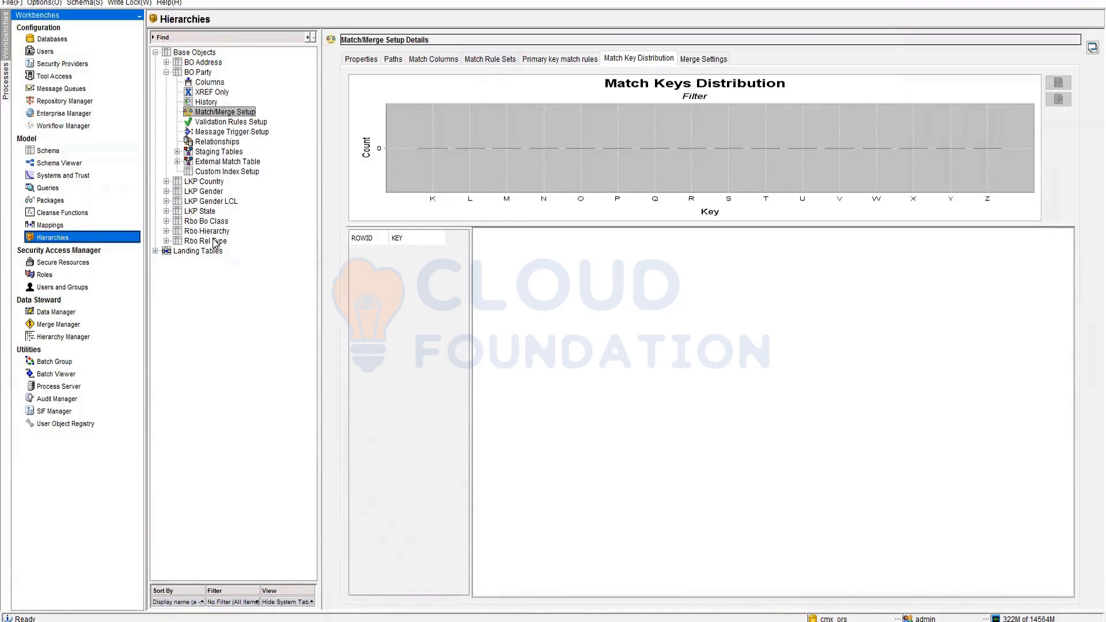
{"action": "key", "text": "alt+Tab"}
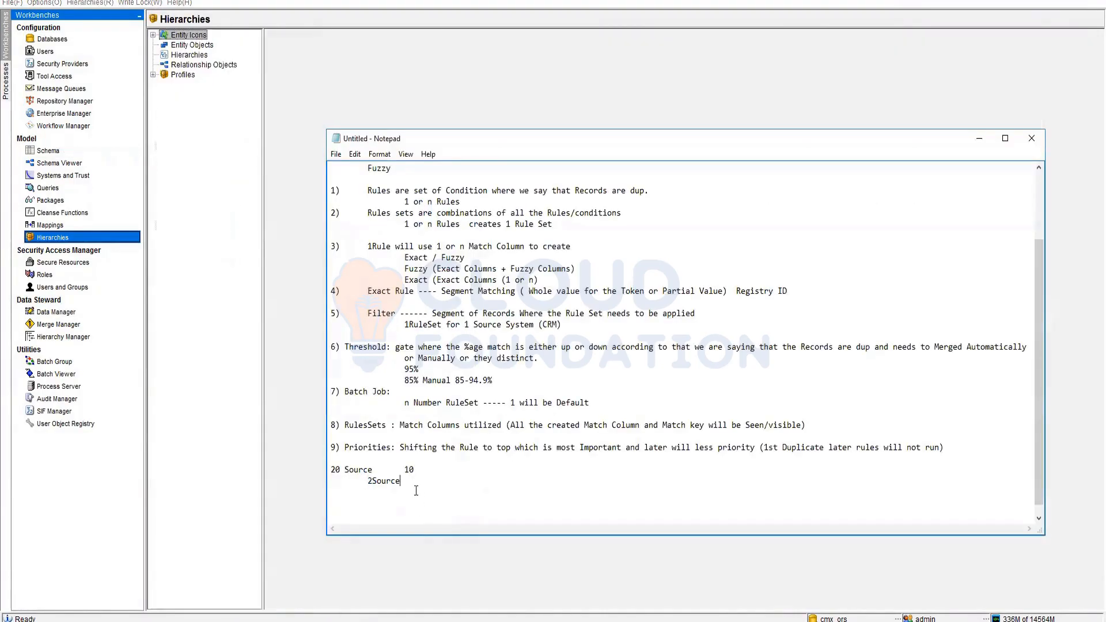
{"action": "left_click_drag", "start_coordinate": [415, 489], "coordinate": [325, 468]}
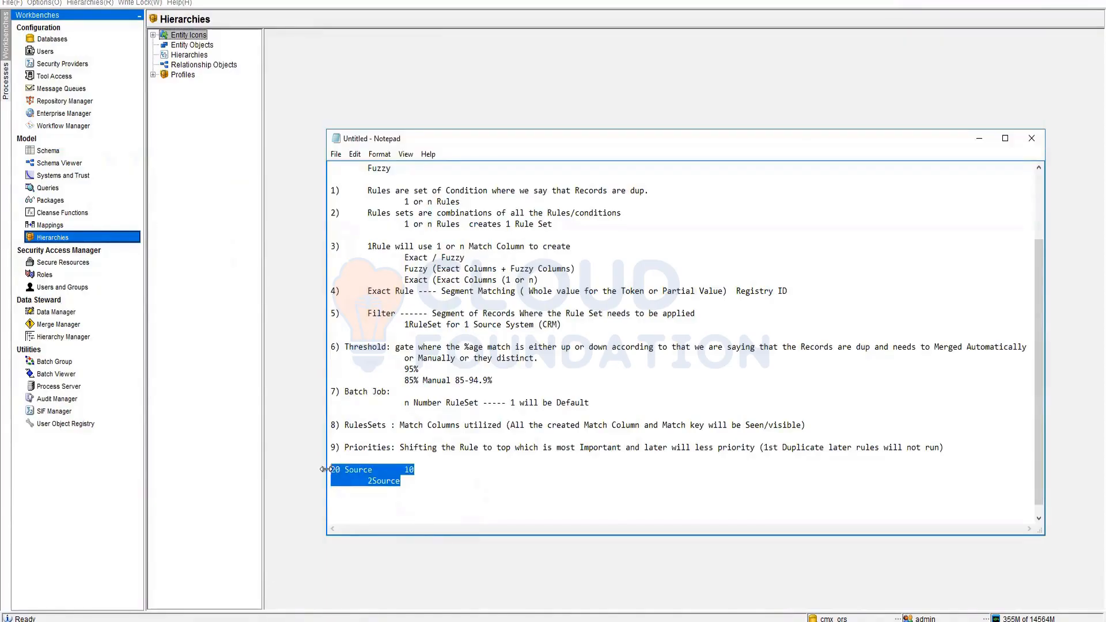
{"action": "key", "text": "BackSpace"}
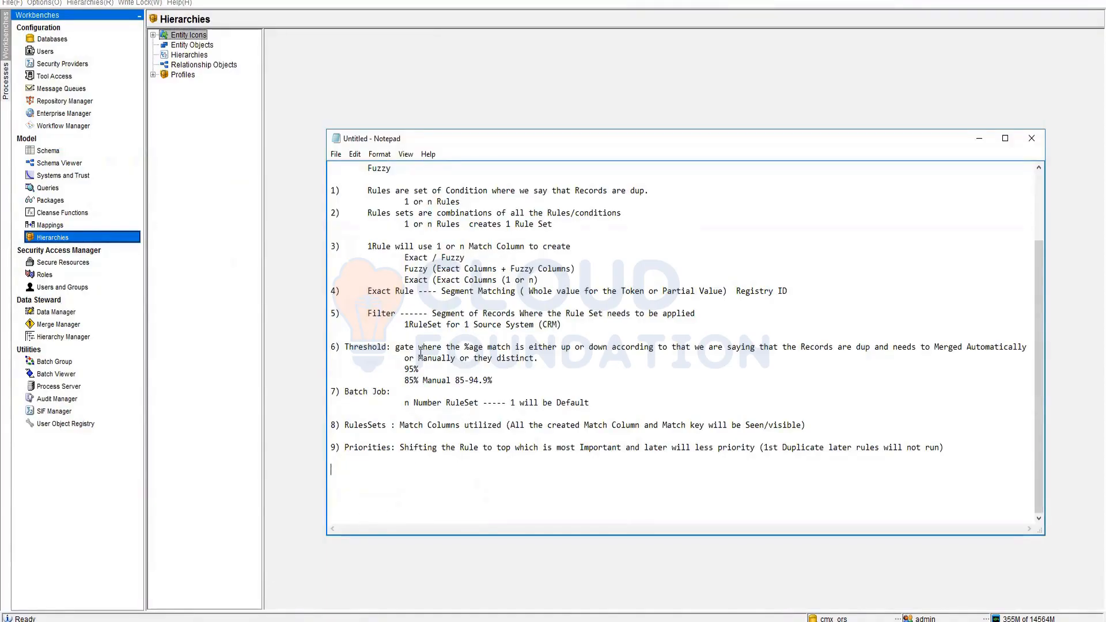
{"action": "scroll", "coordinate": [393, 315], "scroll_direction": "up", "scroll_amount": 1}
{"action": "scroll", "coordinate": [393, 315], "scroll_direction": "down", "scroll_amount": 1}
- Maximize Notepad and delete the header lines from '1Paths' to 'Fuzzy' above rule 1
{"action": "left_click_drag", "start_coordinate": [331, 190], "coordinate": [932, 469]}
{"action": "left_click", "coordinate": [839, 498]}
{"action": "left_click", "coordinate": [346, 348]}
{"action": "double_click", "coordinate": [617, 138]}
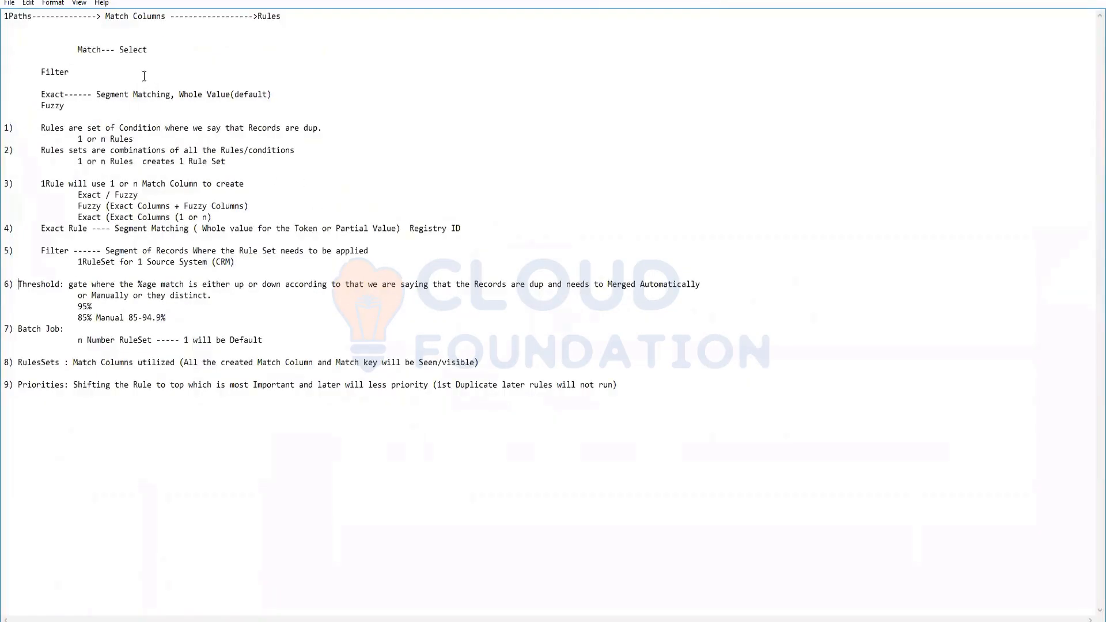
{"action": "left_click", "coordinate": [53, 3]}
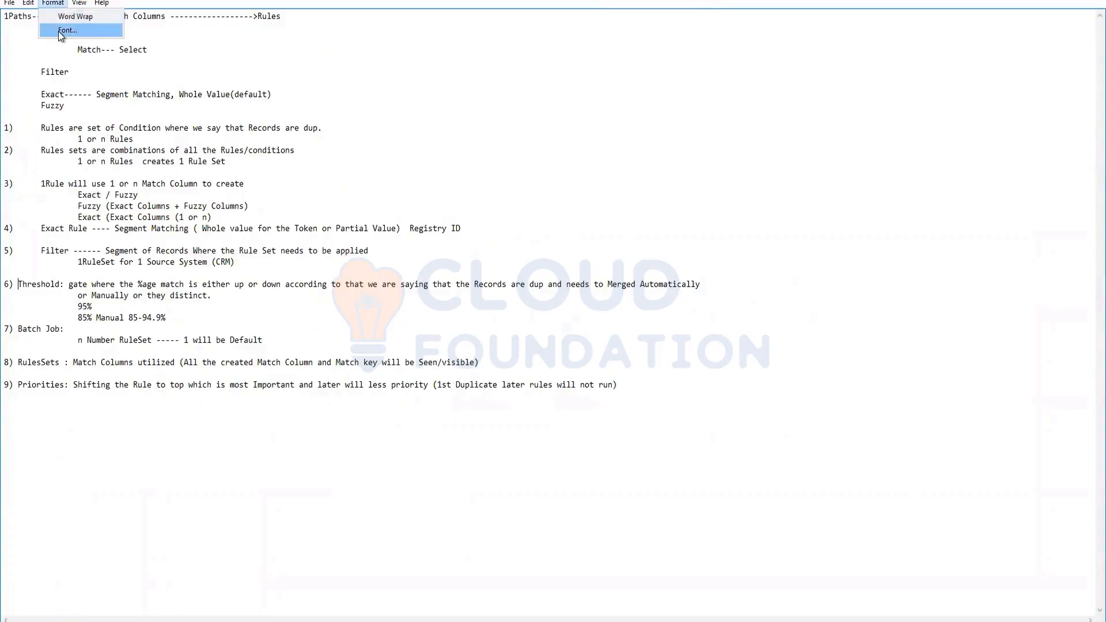
{"action": "left_click", "coordinate": [63, 29]}
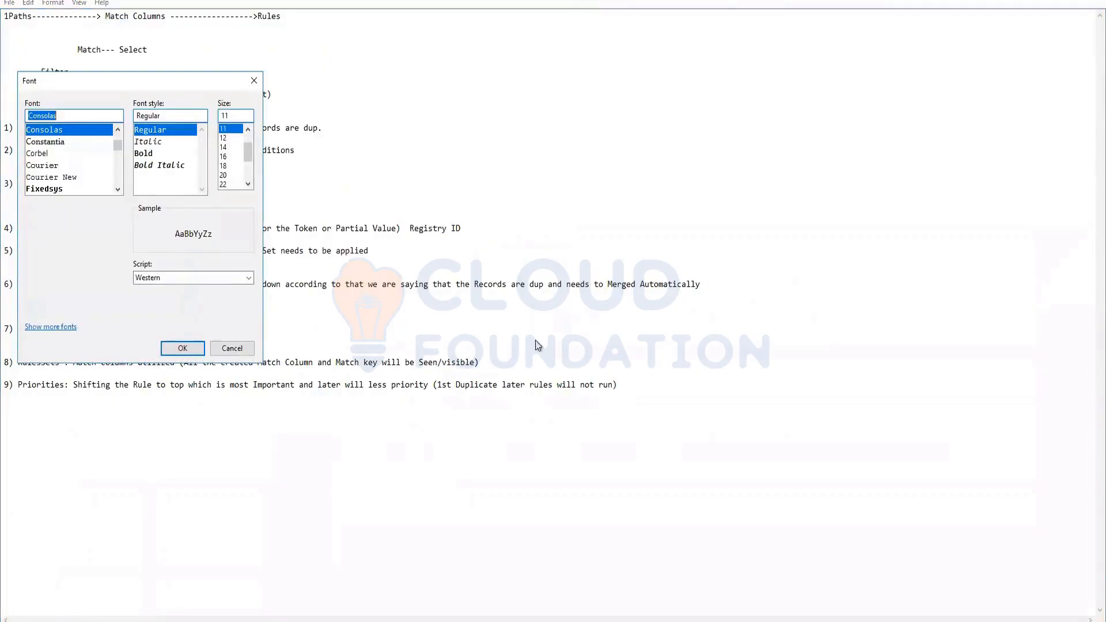
{"action": "left_click", "coordinate": [232, 348]}
{"action": "left_click_drag", "start_coordinate": [615, 384], "coordinate": [6, 129]}
{"action": "left_click_drag", "start_coordinate": [89, 113], "coordinate": [5, 15]}
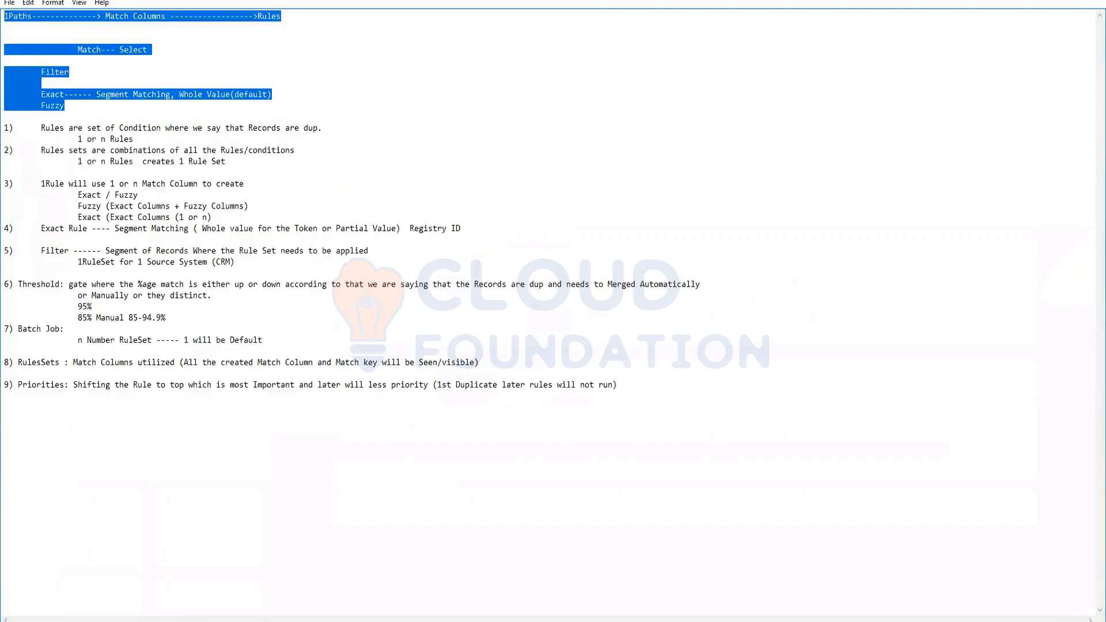
{"action": "key", "text": "Delete"}
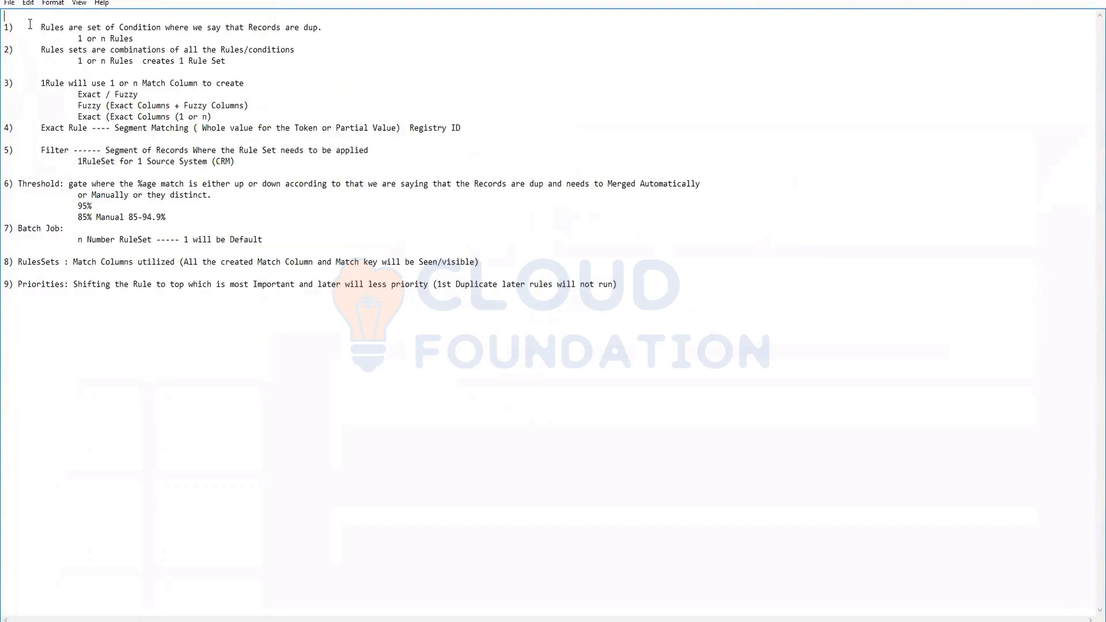
- Enlarge the whole document to 18-point Consolas, then shrink the empty Untitled Notepad window
{"action": "key", "text": "ctrl+a"}
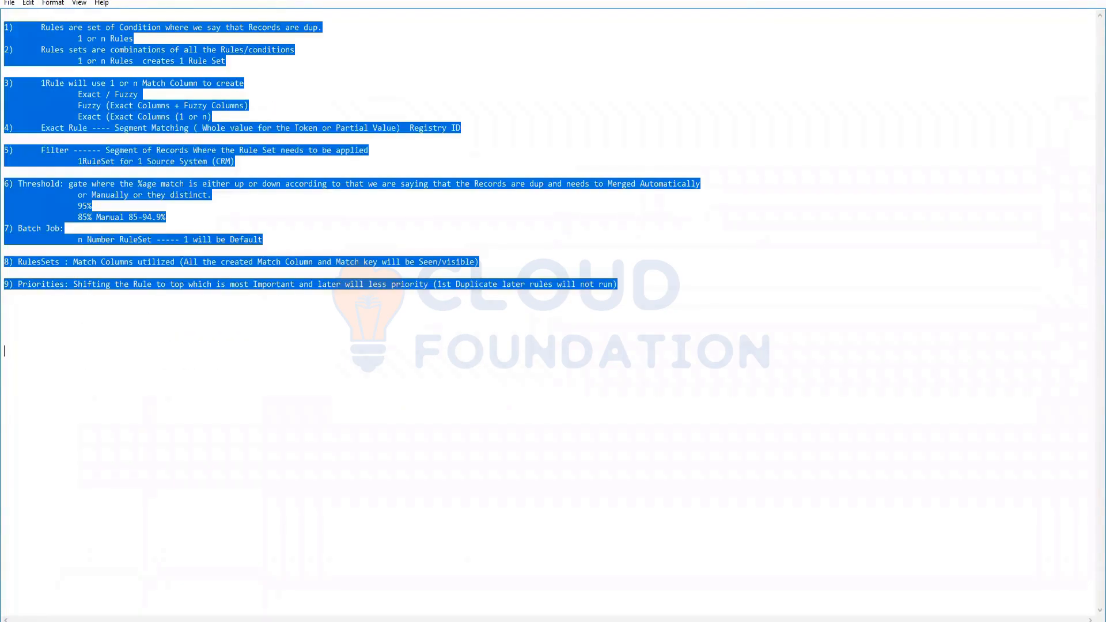
{"action": "left_click", "coordinate": [53, 3]}
{"action": "left_click", "coordinate": [67, 30]}
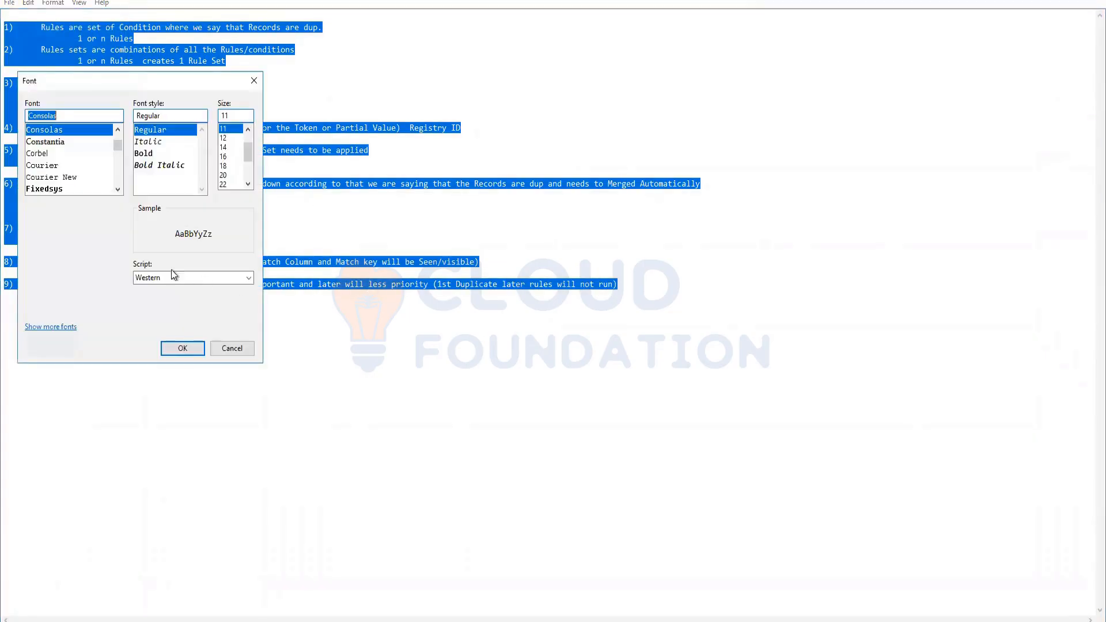
{"action": "left_click", "coordinate": [223, 166]}
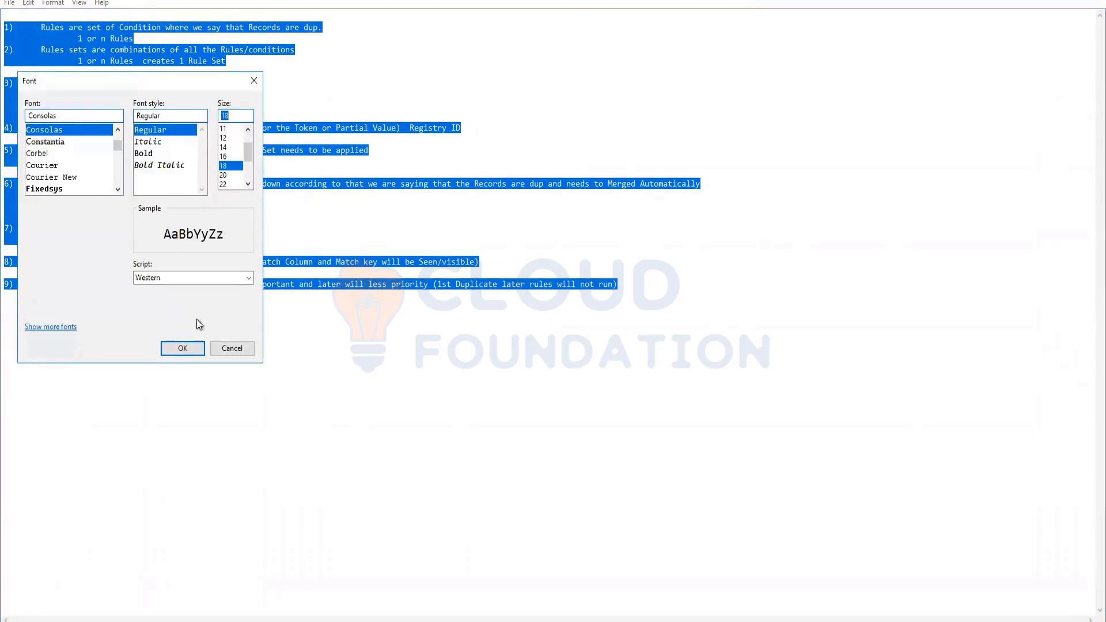
{"action": "left_click", "coordinate": [183, 348]}
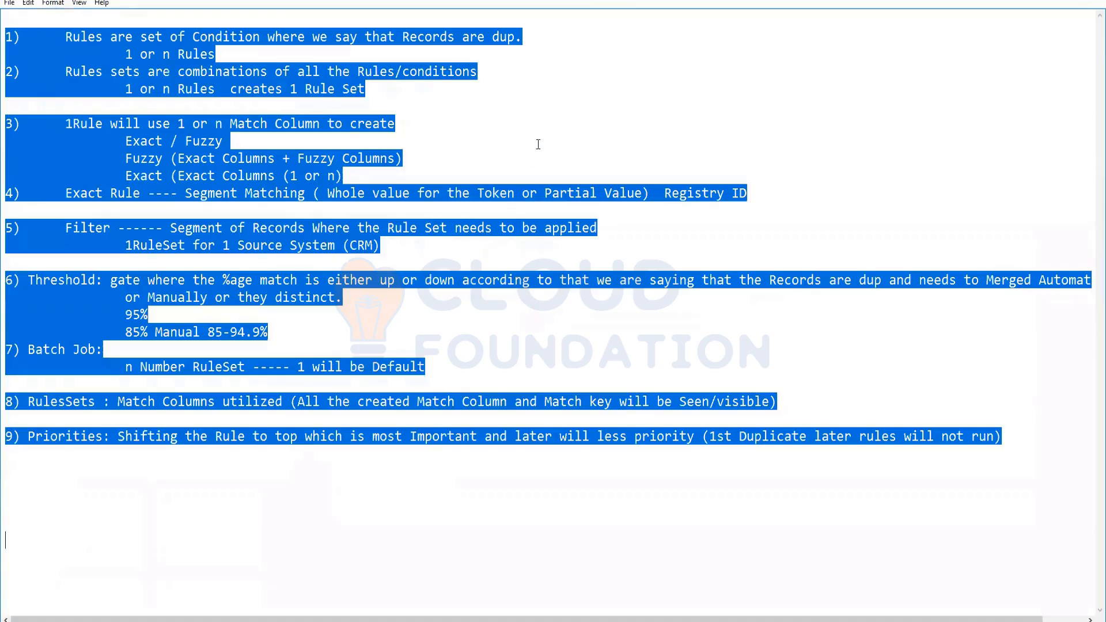
{"action": "left_click", "coordinate": [538, 144]}
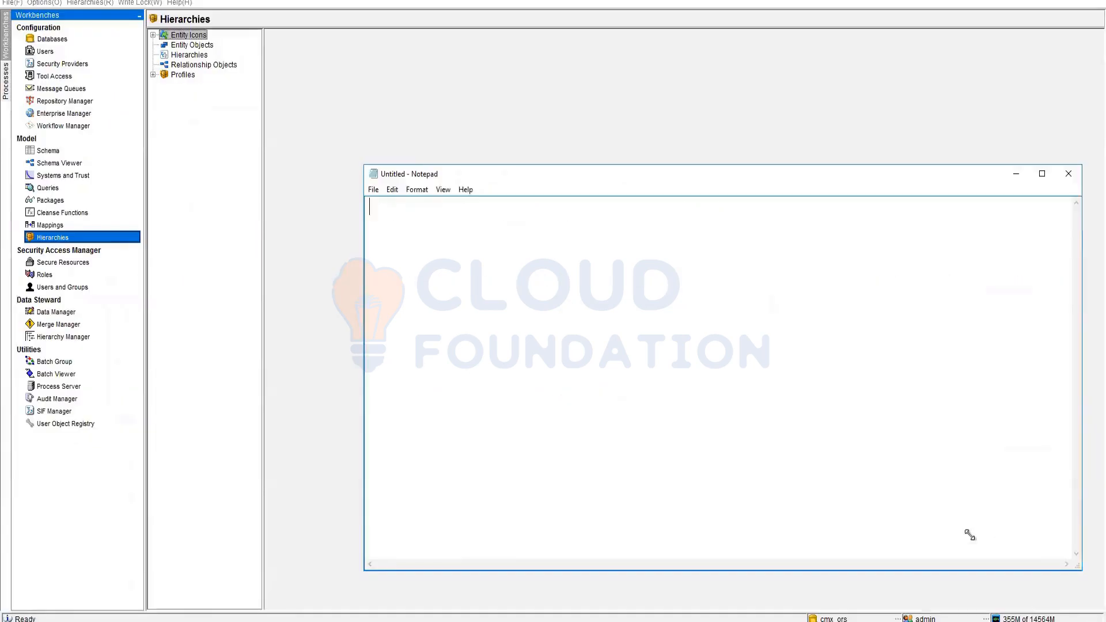
{"action": "left_click_drag", "start_coordinate": [967, 533], "coordinate": [802, 506]}
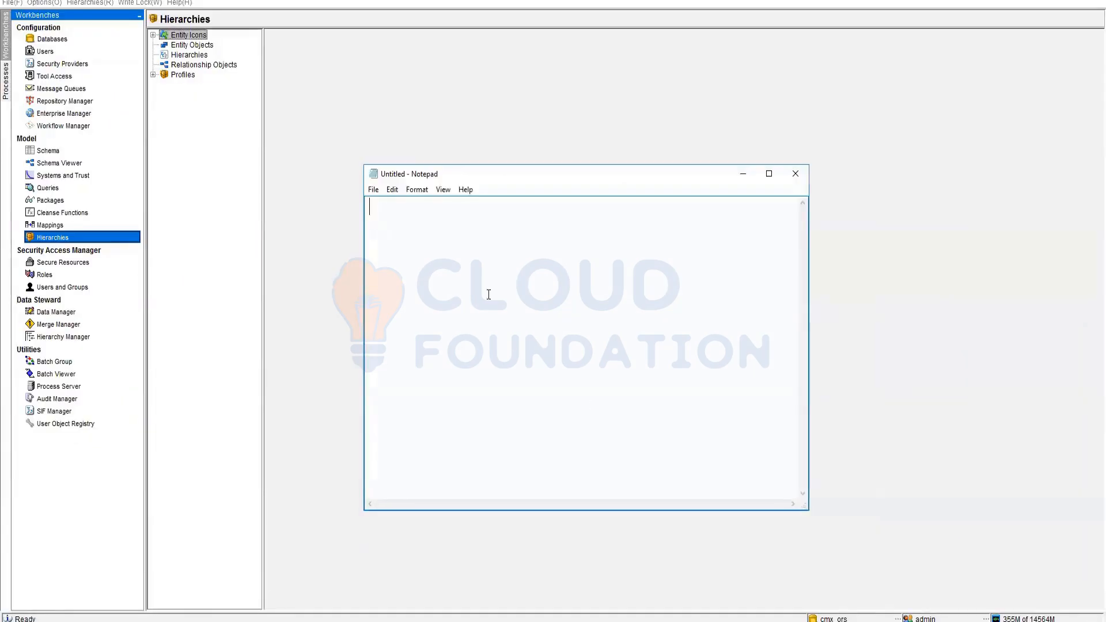
- Move Notepad aside and step through Rbo Bo Class, Rbo Hierarchy and Rbo Rel Type properties
{"action": "left_click_drag", "start_coordinate": [519, 179], "coordinate": [671, 211]}
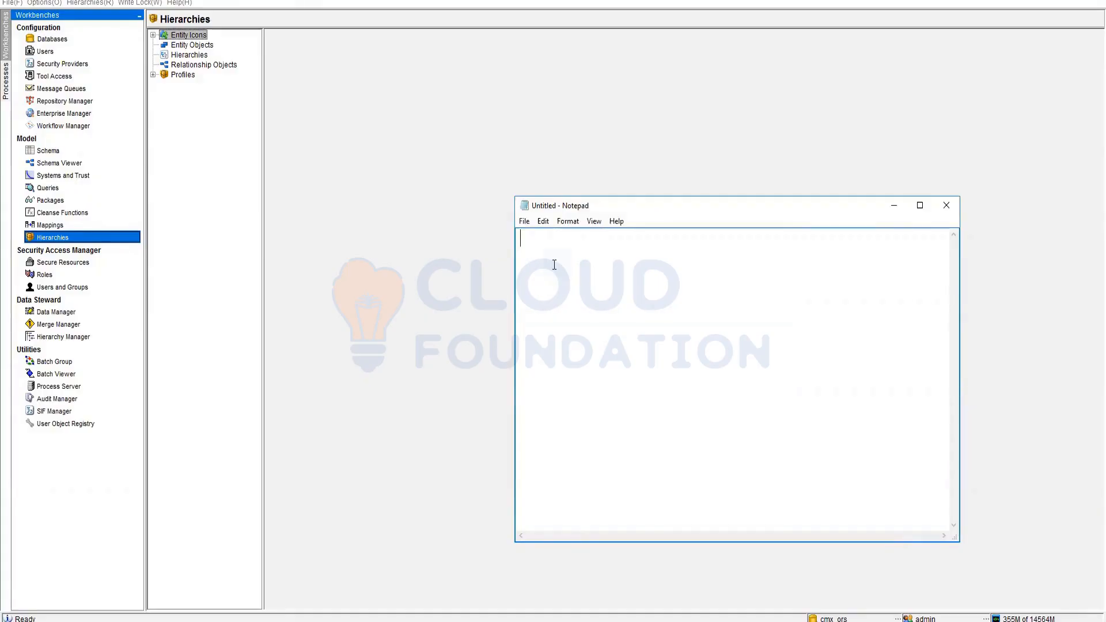
{"action": "left_click", "coordinate": [48, 151]}
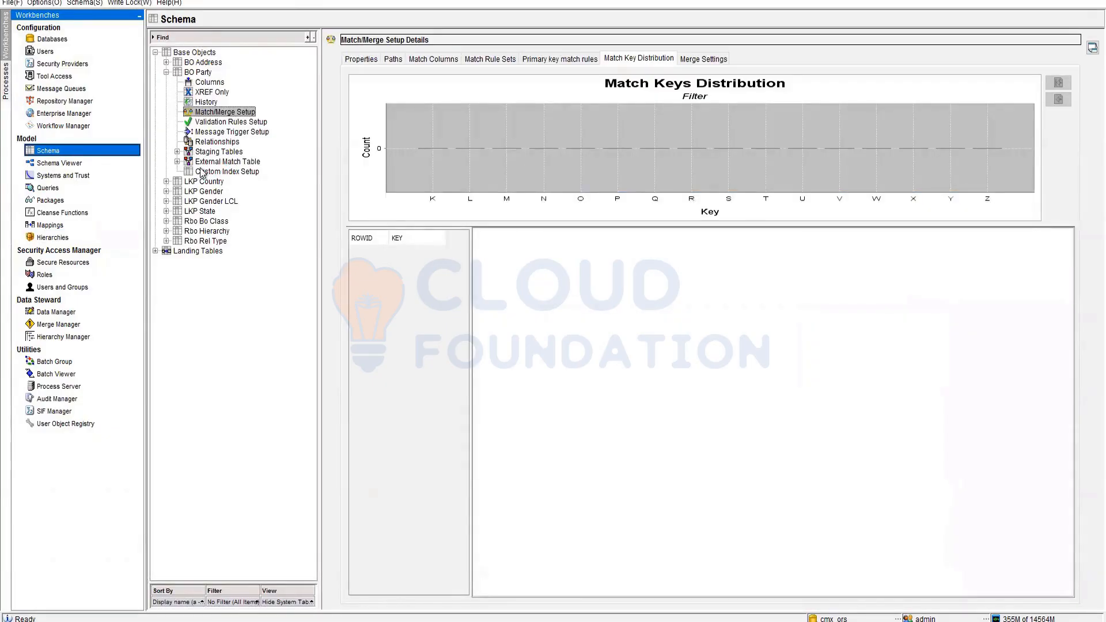
{"action": "key", "text": "Left"}
{"action": "key", "text": "Left"}
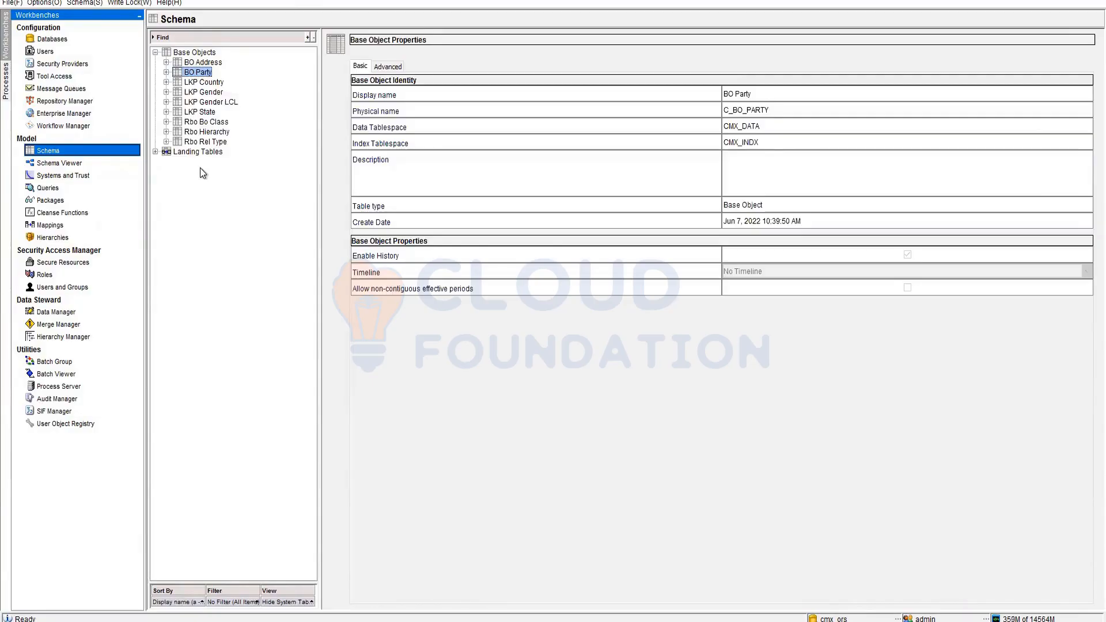
{"action": "left_click", "coordinate": [212, 123]}
{"action": "key", "text": "Down"}
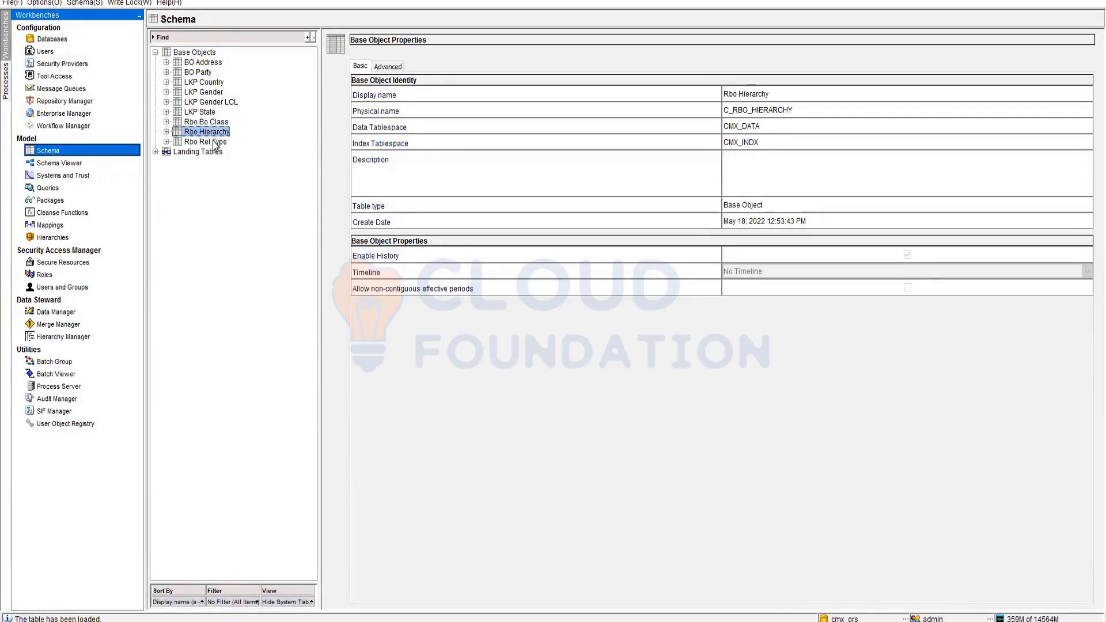
{"action": "key", "text": "Down"}
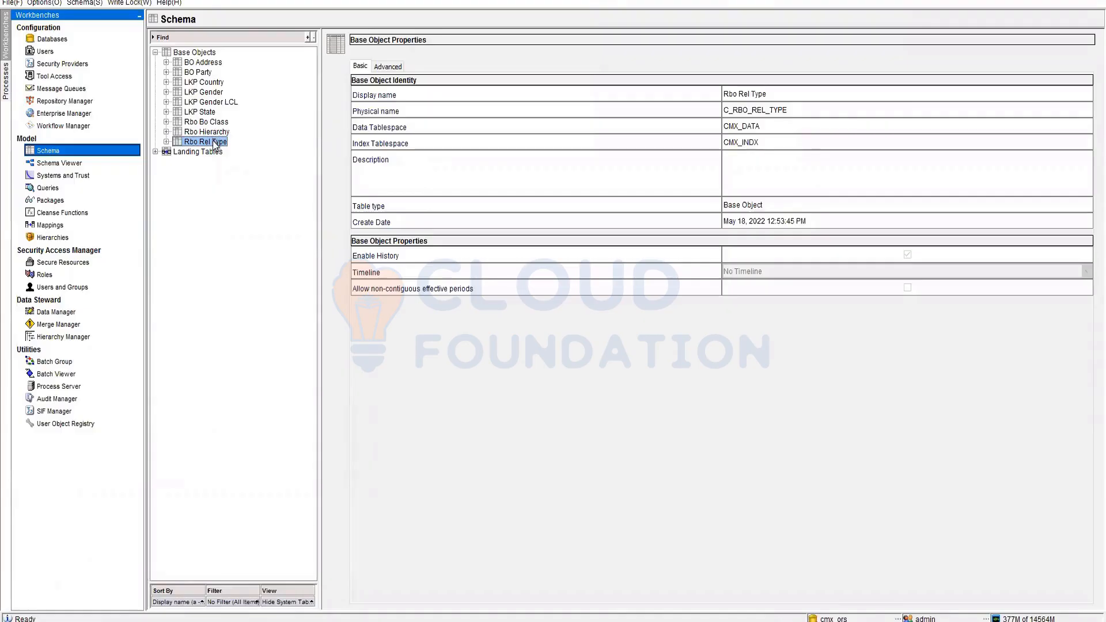
{"action": "left_click", "coordinate": [42, 239]}
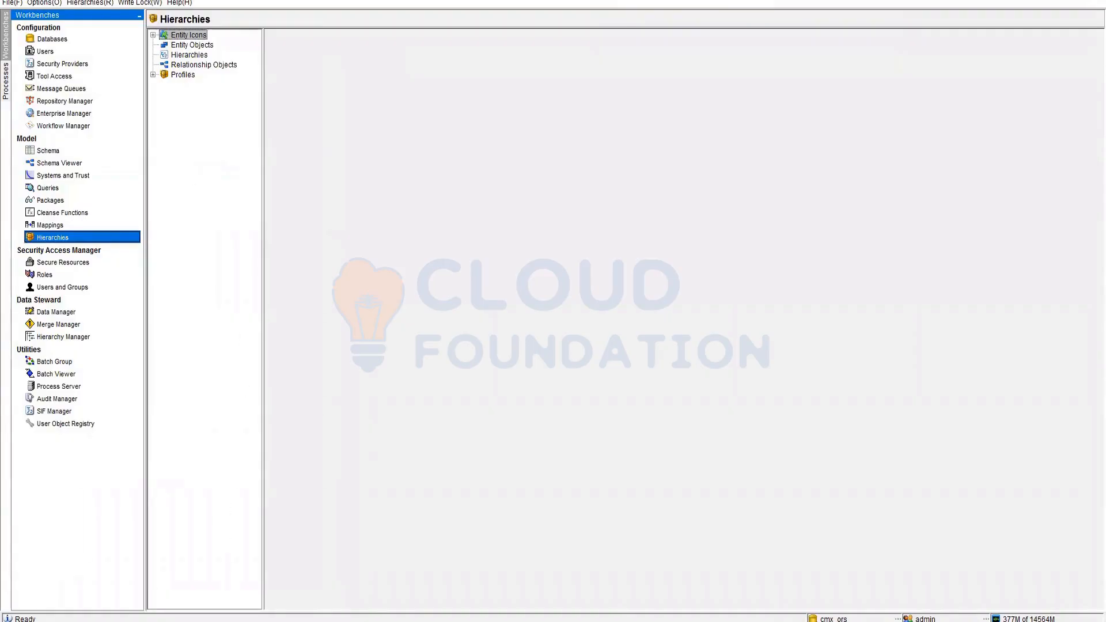
- Recheck the Rbo Bo Class, Rbo Hierarchy and Rbo Rel Type base object properties
{"action": "key", "text": "alt+Tab"}
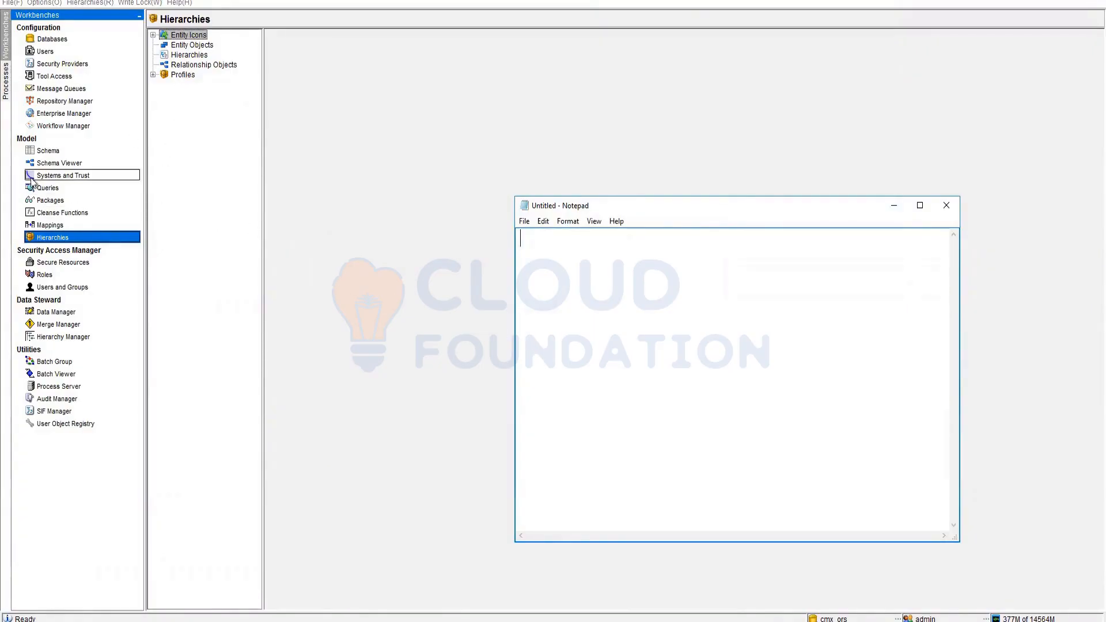
{"action": "left_click", "coordinate": [58, 151]}
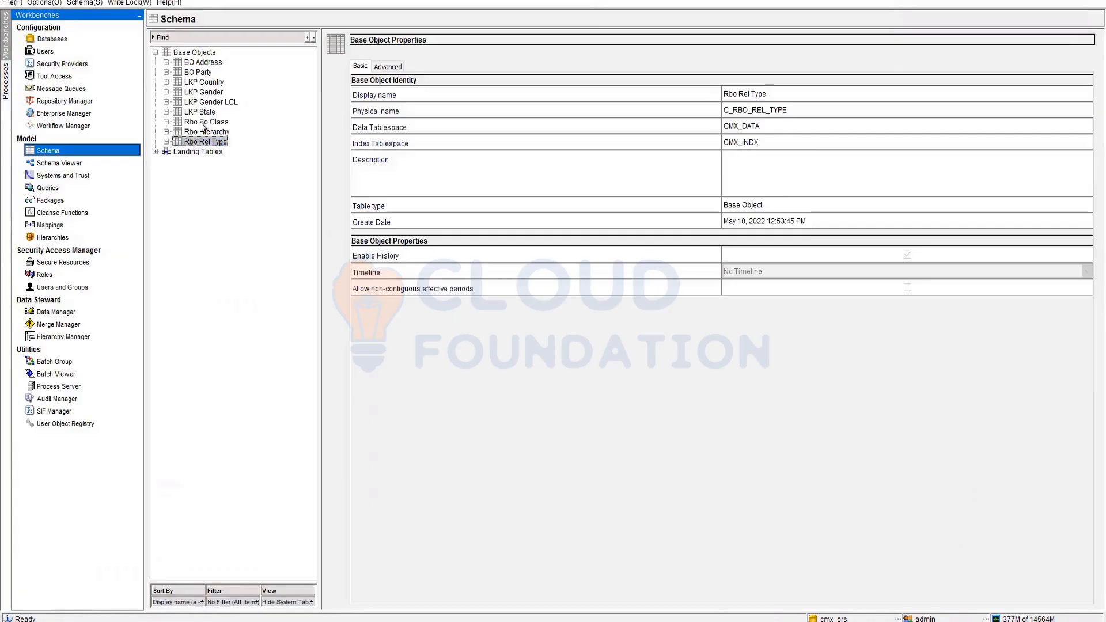
{"action": "left_click", "coordinate": [201, 123]}
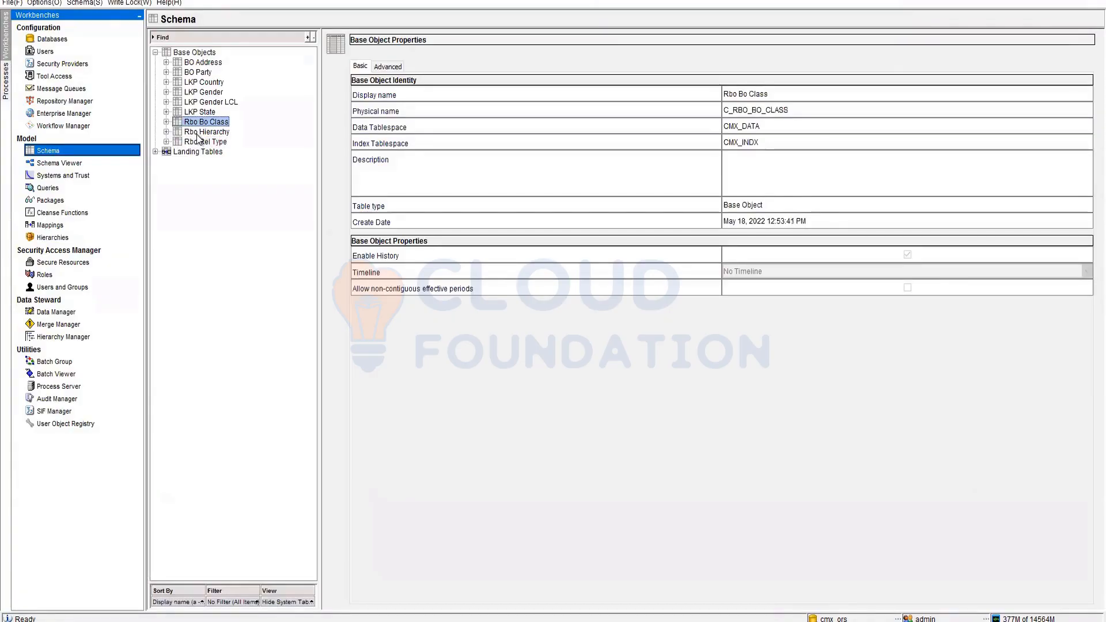
{"action": "left_click", "coordinate": [200, 133]}
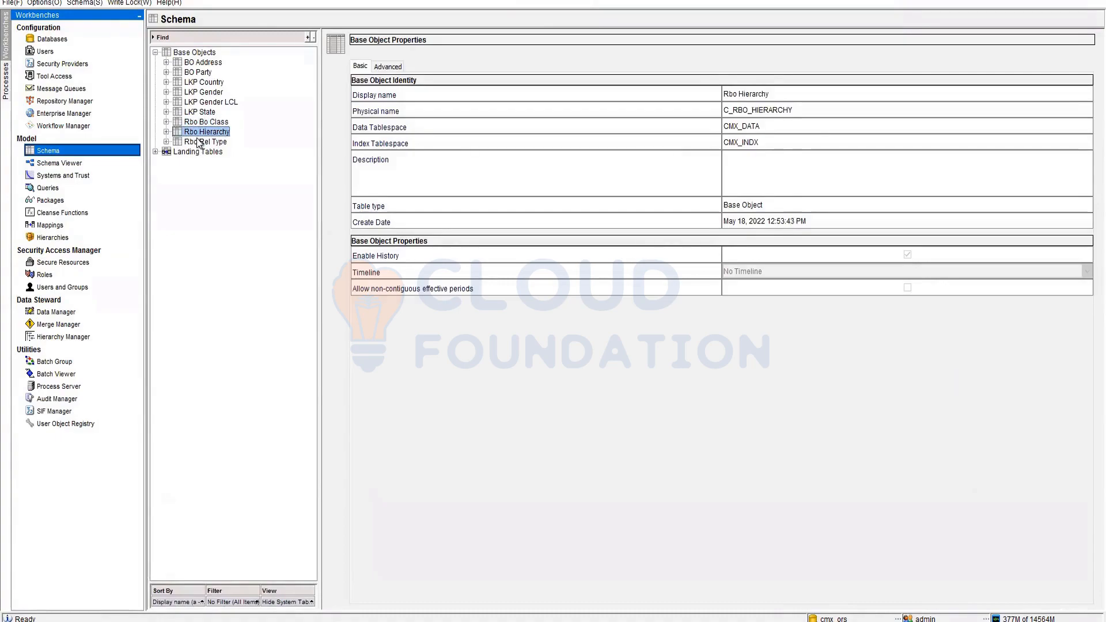
{"action": "left_click", "coordinate": [199, 142]}
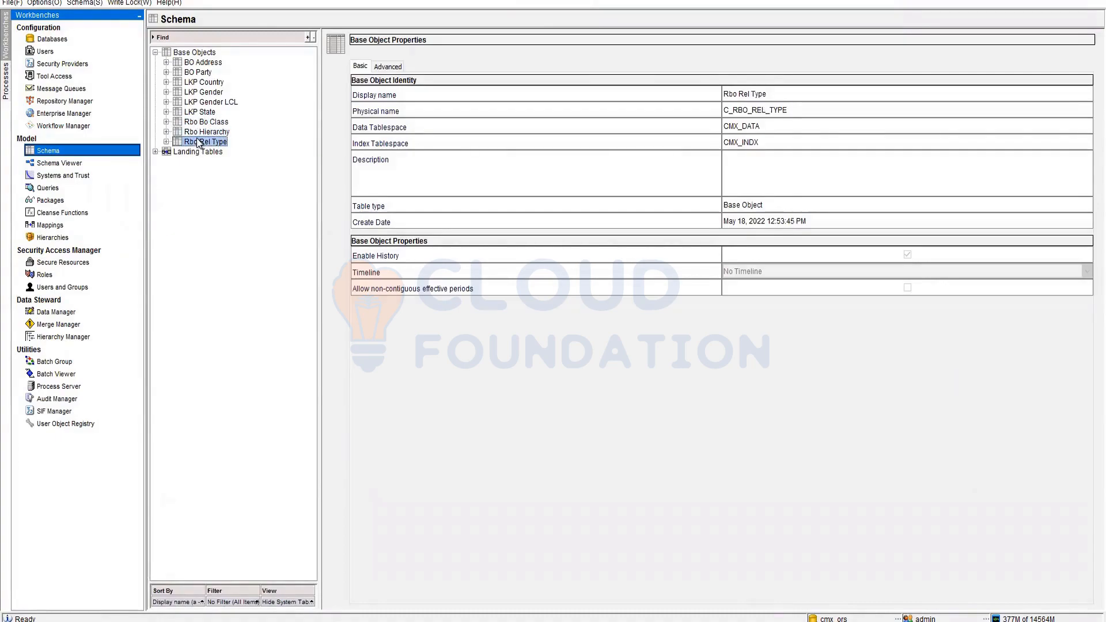
{"action": "left_click", "coordinate": [205, 123]}
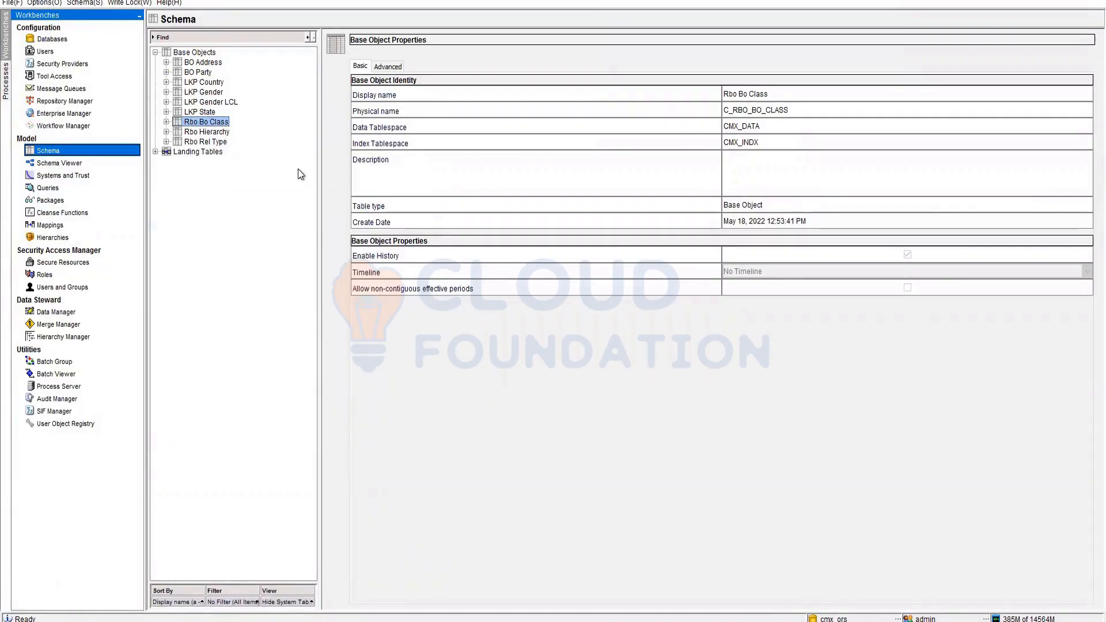
{"action": "left_click", "coordinate": [211, 144]}
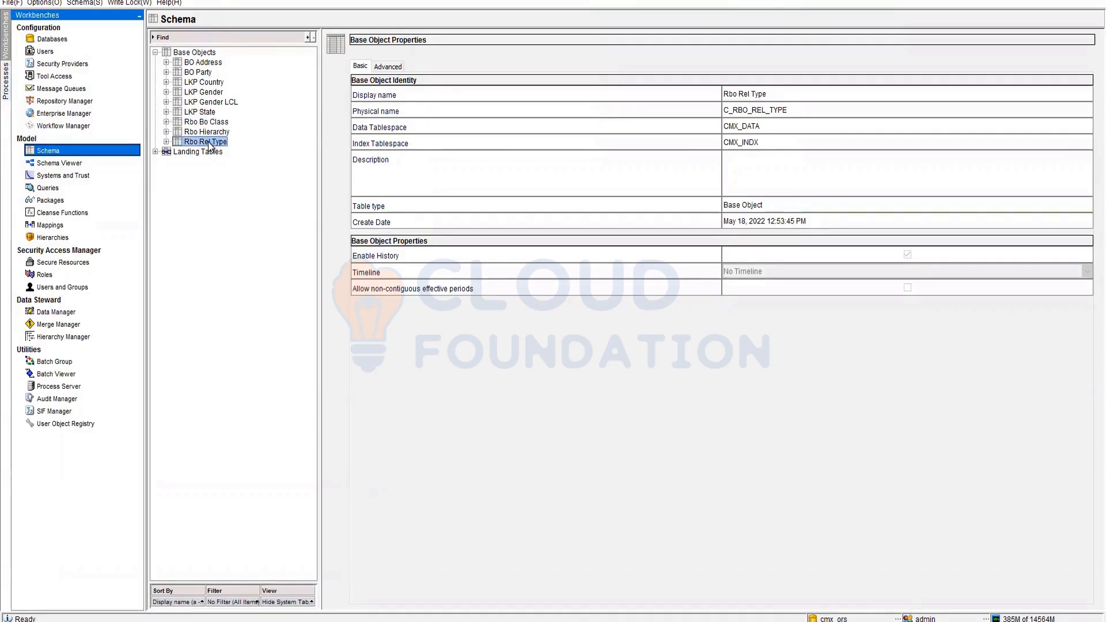
{"action": "left_click", "coordinate": [219, 132]}
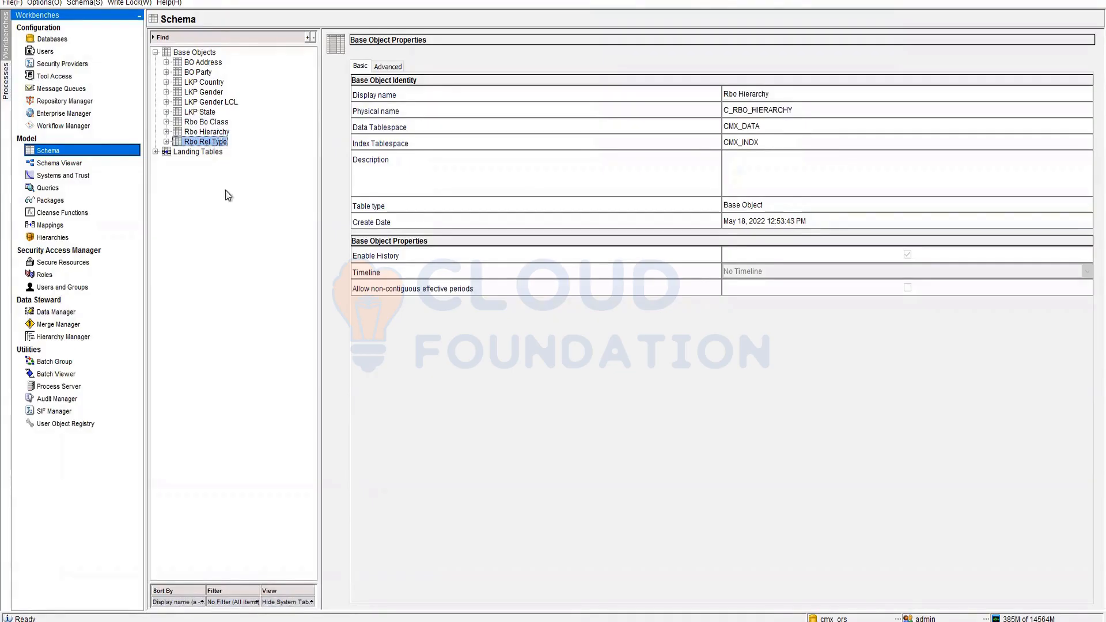
{"action": "left_click", "coordinate": [57, 237]}
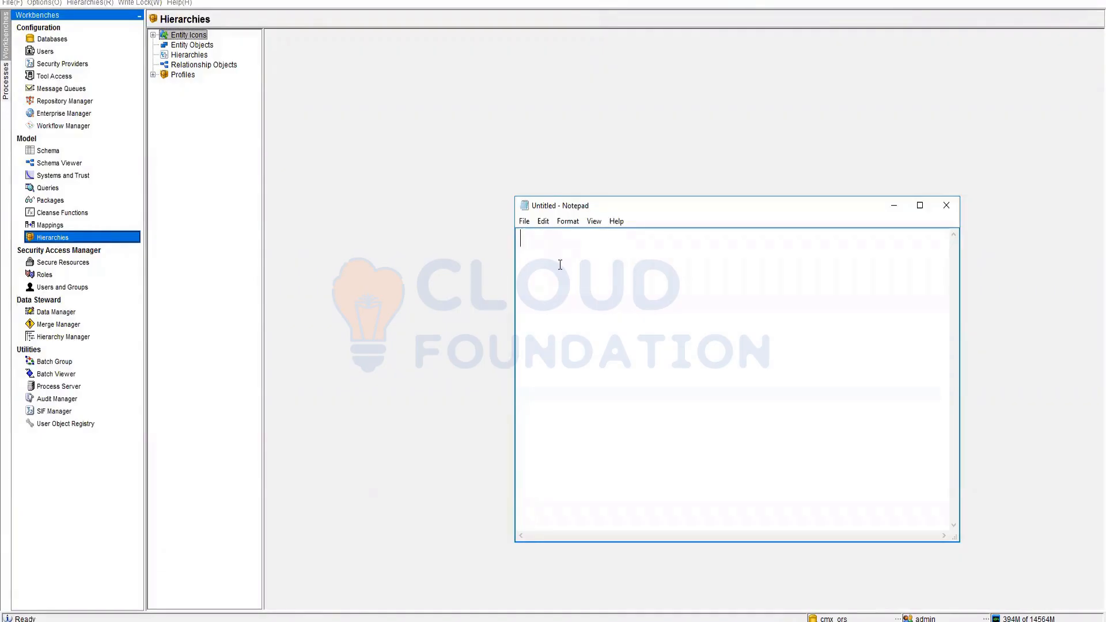
- Type the 'Entity Objects:' heading in Notepad and start a Convert line below it
{"action": "type", "text": "Entity  Objects "}
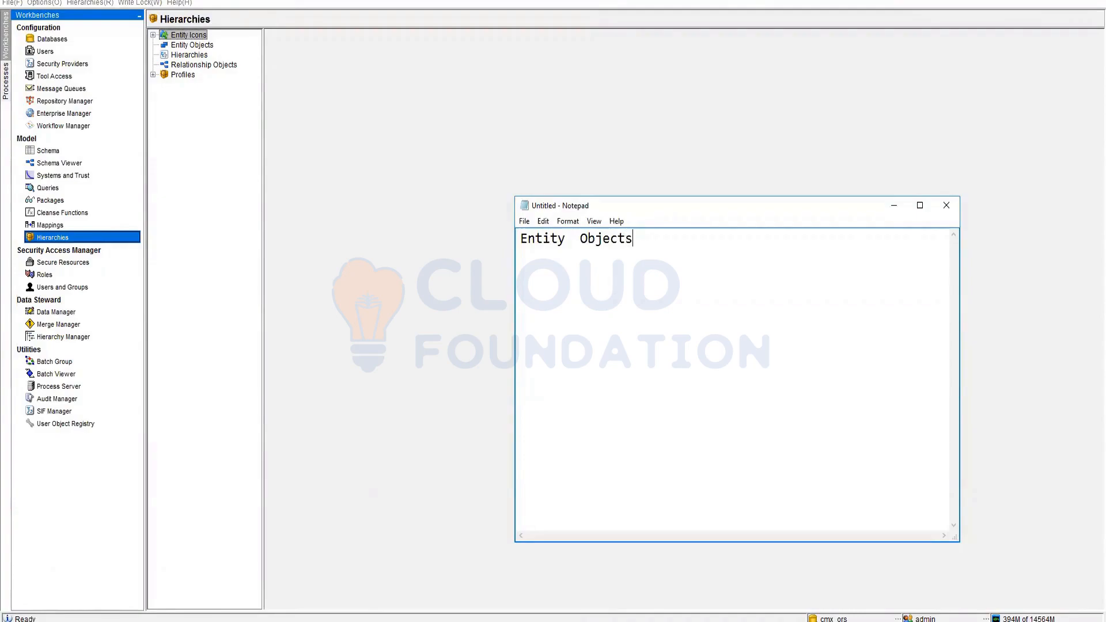
{"action": "type", "text": ":"}
{"action": "key", "text": "Return"}
{"action": "type", "text": "2 Covn"}
{"action": "key", "text": "BackSpace"}
{"action": "key", "text": "BackSpace"}
{"action": "type", "text": "nvert"}
{"action": "left_click", "coordinate": [560, 264]}
{"action": "key", "text": "Return"}
- Indent the notes into a '2 Ways' line with '1 Convert' and '2 Create' items
{"action": "key", "text": "Tab"}
{"action": "key", "text": "Tab"}
{"action": "key", "text": "BackSpace"}
{"action": "type", "text": "1"}
{"action": "key", "text": "Left"}
{"action": "key", "text": "Tab"}
{"action": "type", "text": "Ways"}
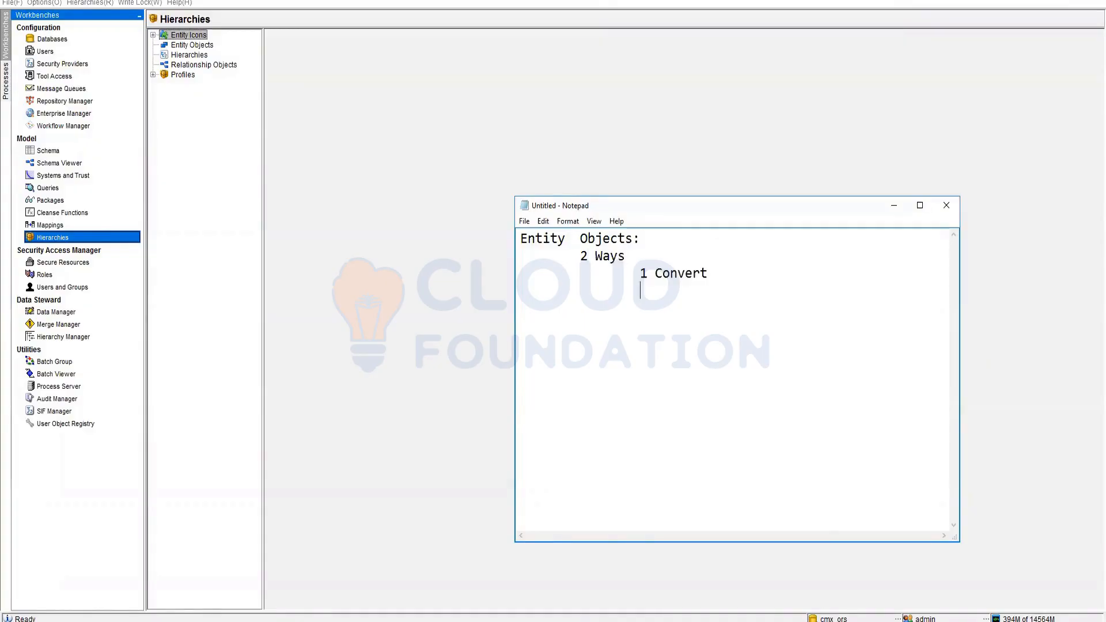
{"action": "type", "text": "2 Con"}
{"action": "key", "text": "BackSpace"}
{"action": "key", "text": "BackSpace"}
{"action": "type", "text": "reate"}
- Acquire the write lock in the Hierarchies workbench
{"action": "left_click", "coordinate": [199, 46]}
{"action": "left_click", "coordinate": [140, 3]}
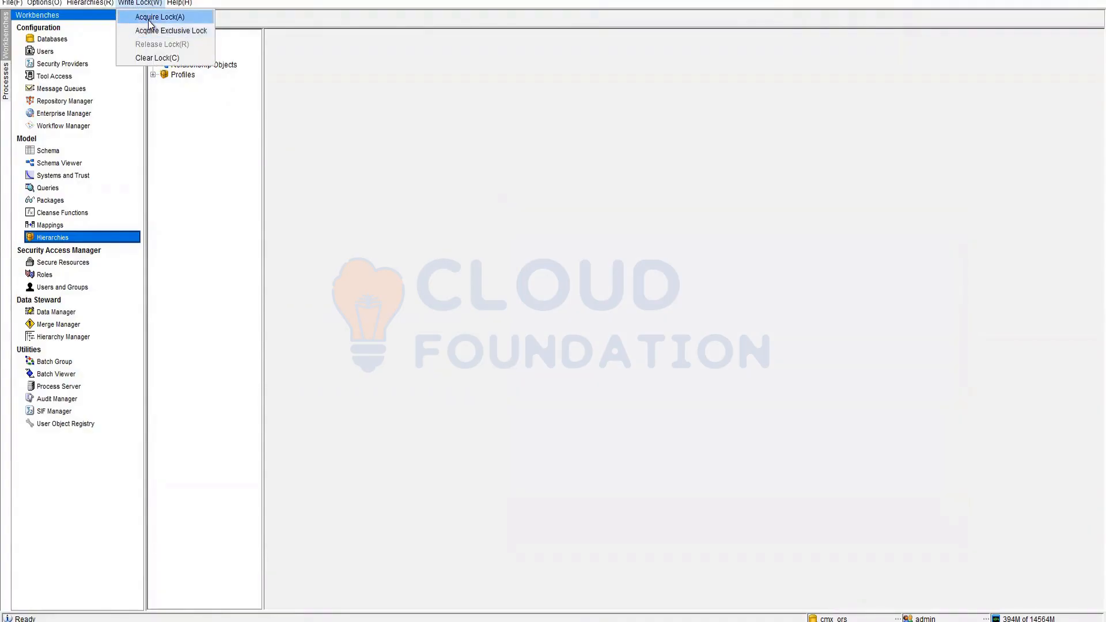
{"action": "left_click", "coordinate": [294, 163]}
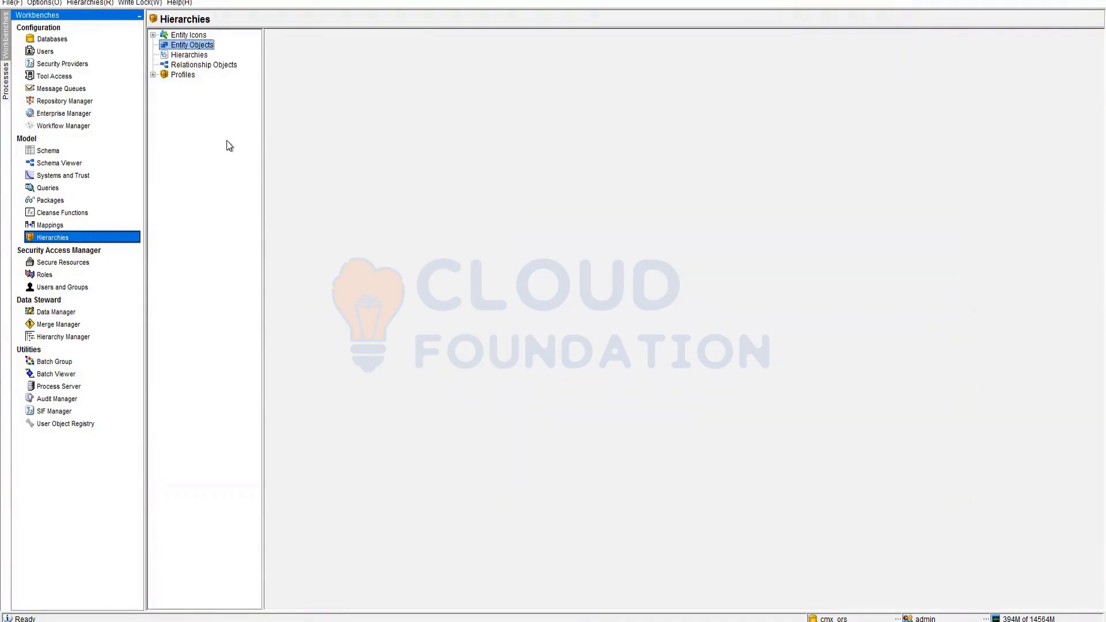
- Preview the Create New Entity Object and Convert BO options for Entity Objects, cancelling both
{"action": "right_click", "coordinate": [184, 45]}
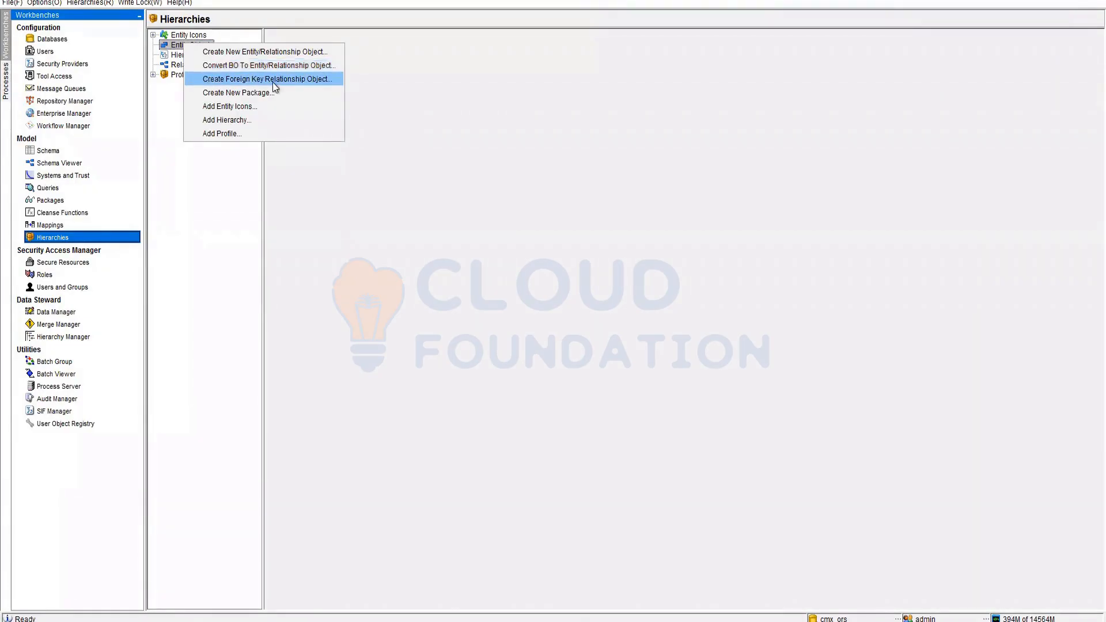
{"action": "left_click", "coordinate": [250, 54]}
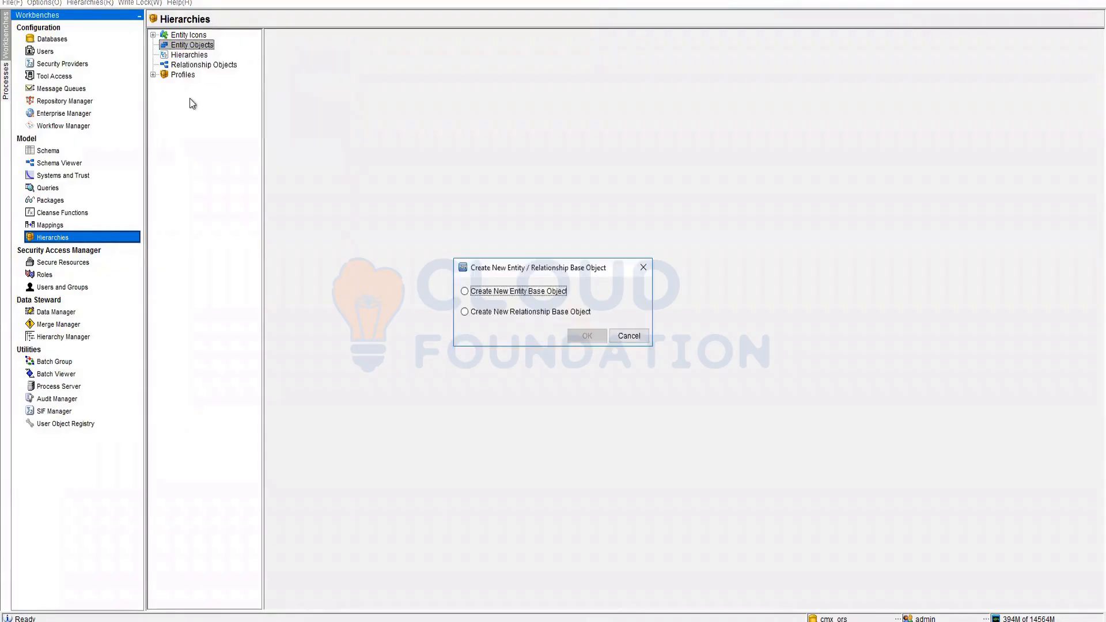
{"action": "left_click", "coordinate": [493, 292]}
{"action": "left_click", "coordinate": [628, 336]}
{"action": "right_click", "coordinate": [192, 50]}
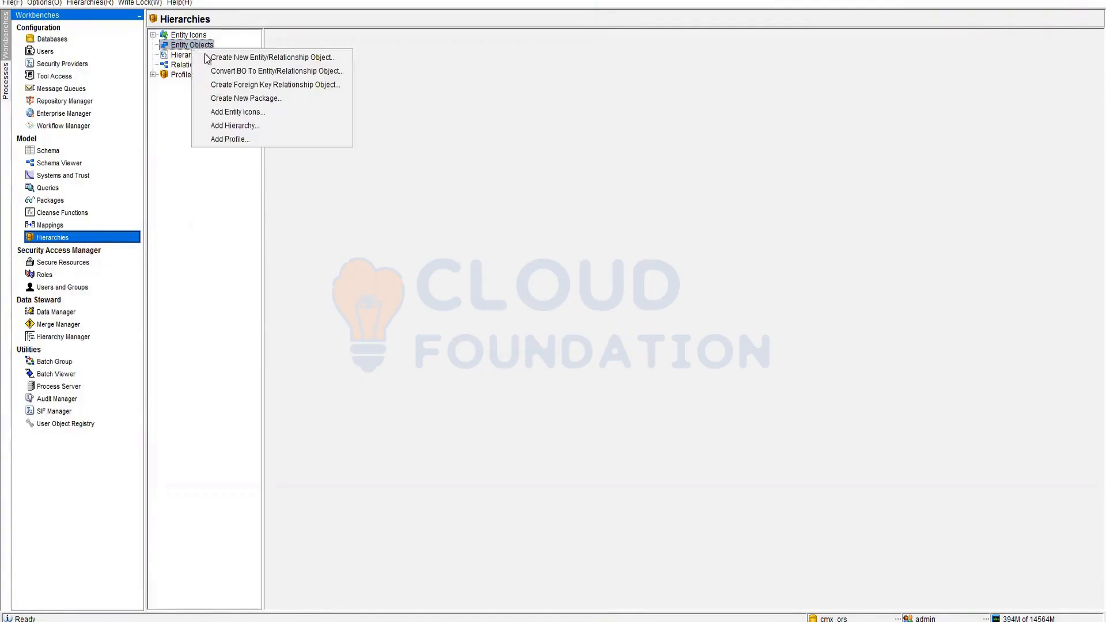
{"action": "left_click", "coordinate": [263, 71]}
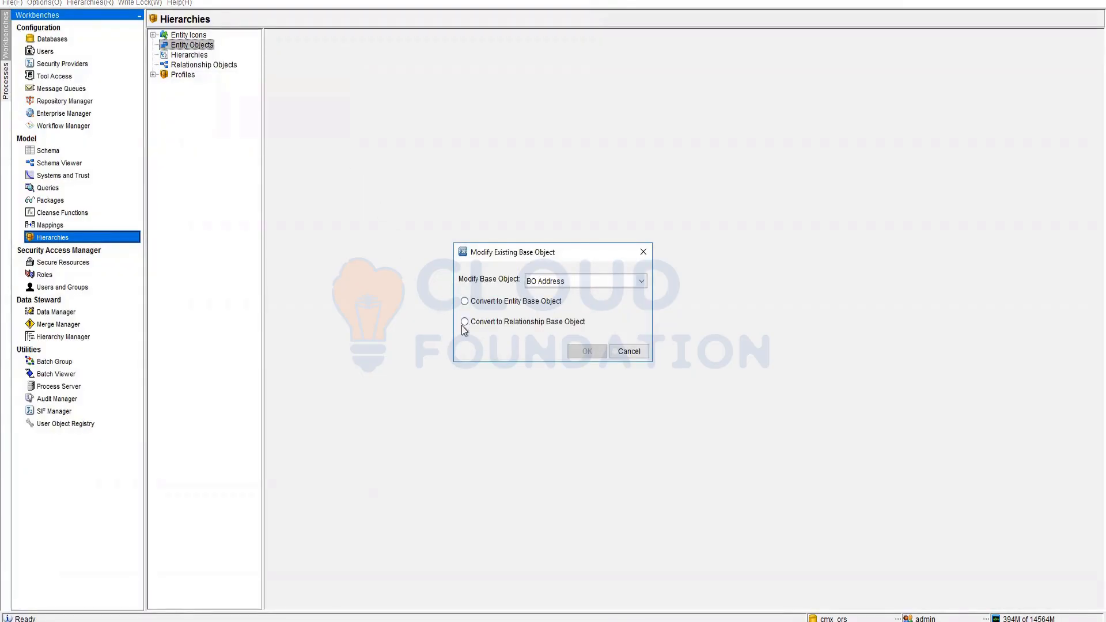
{"action": "left_click", "coordinate": [628, 351]}
- Preview the Create Foreign Key dialog and its empty base object list, then cancel
{"action": "right_click", "coordinate": [205, 45]}
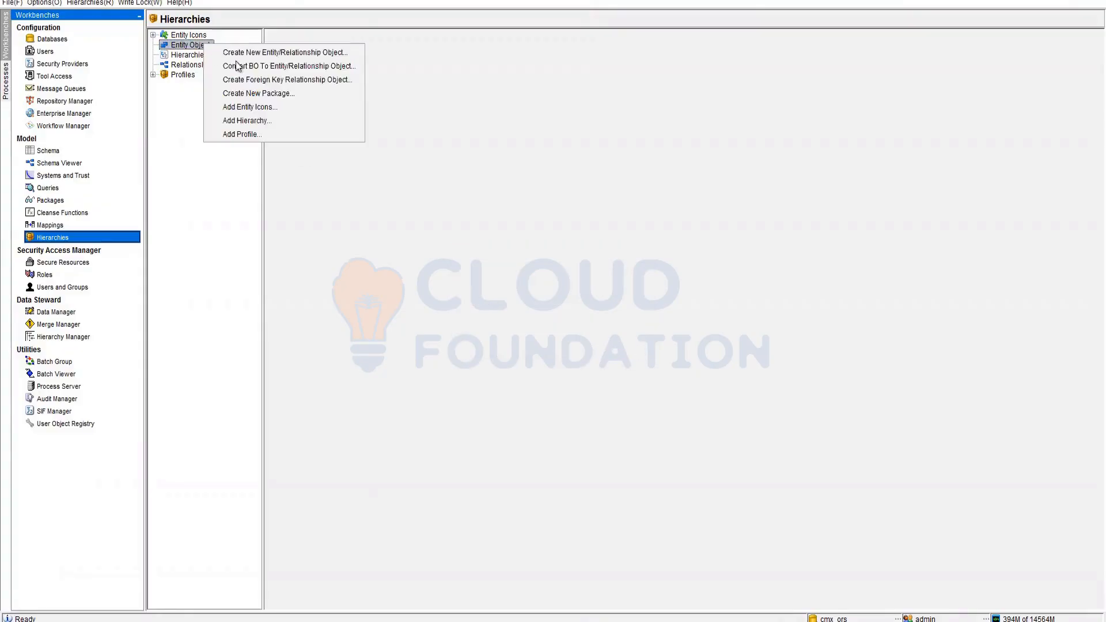
{"action": "left_click", "coordinate": [277, 81]}
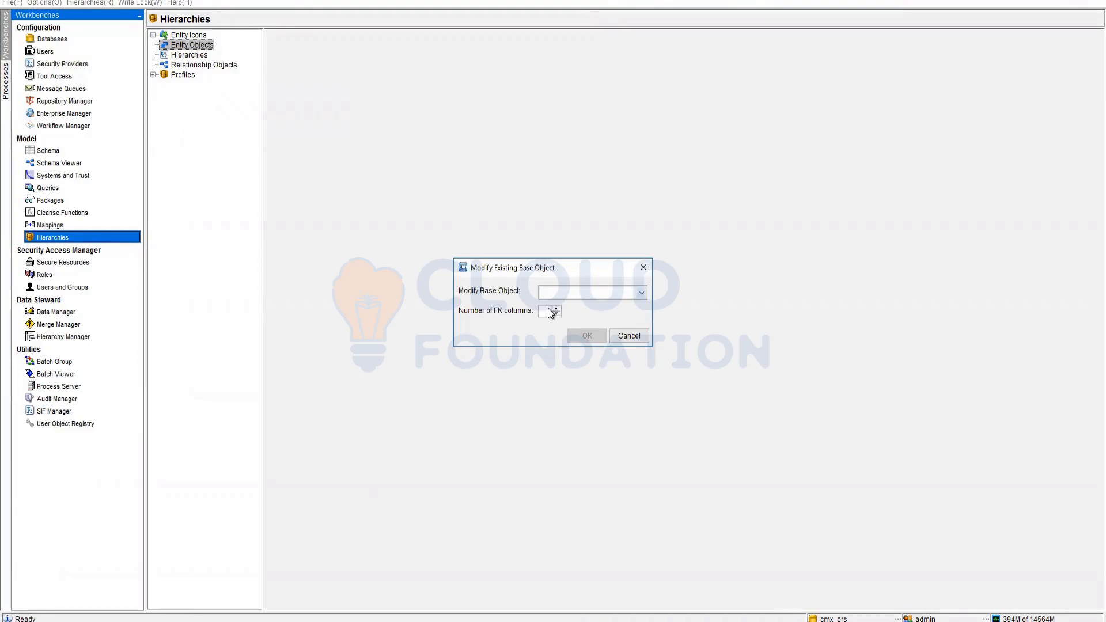
{"action": "left_click", "coordinate": [642, 294]}
{"action": "left_click", "coordinate": [628, 334]}
{"action": "left_click", "coordinate": [631, 336]}
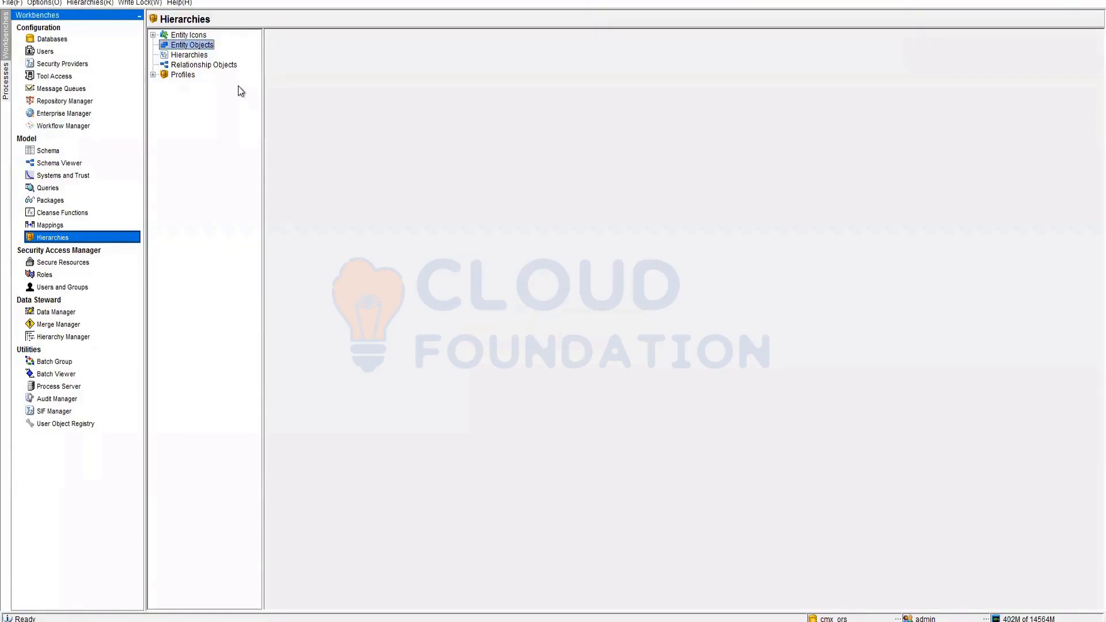
- Start a new entity base object and inspect its default foreign key names
{"action": "right_click", "coordinate": [211, 48]}
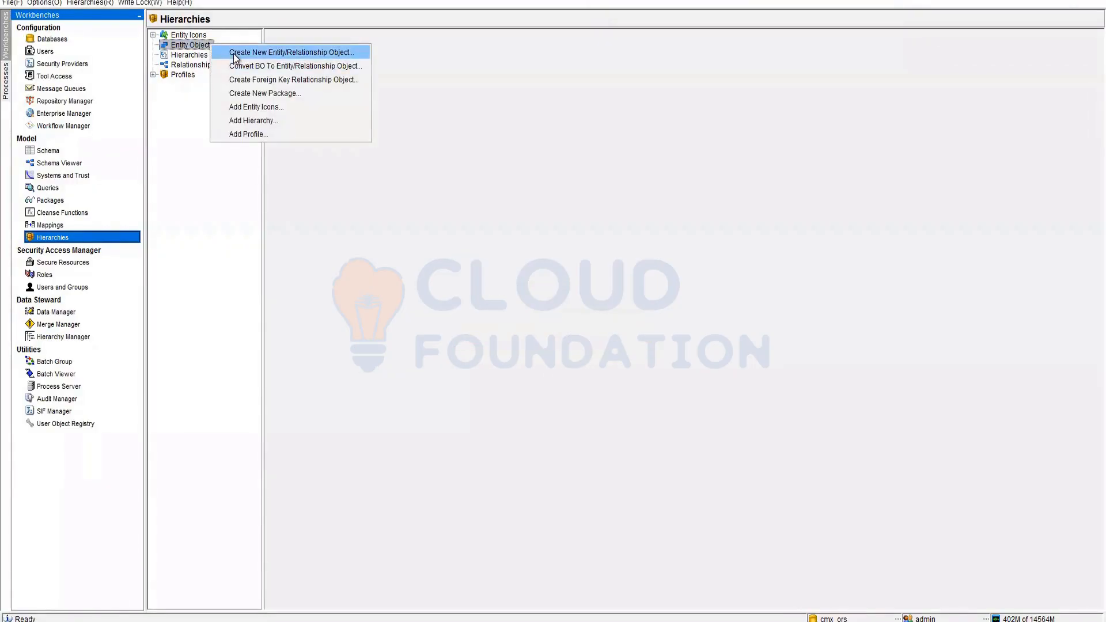
{"action": "left_click", "coordinate": [234, 52]}
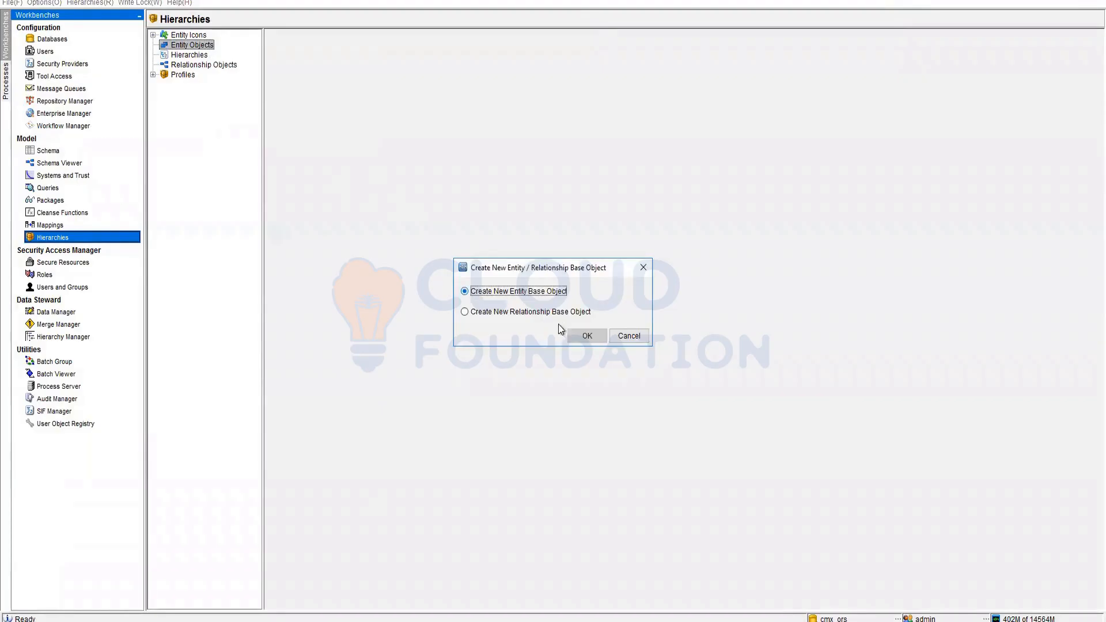
{"action": "left_click", "coordinate": [587, 336]}
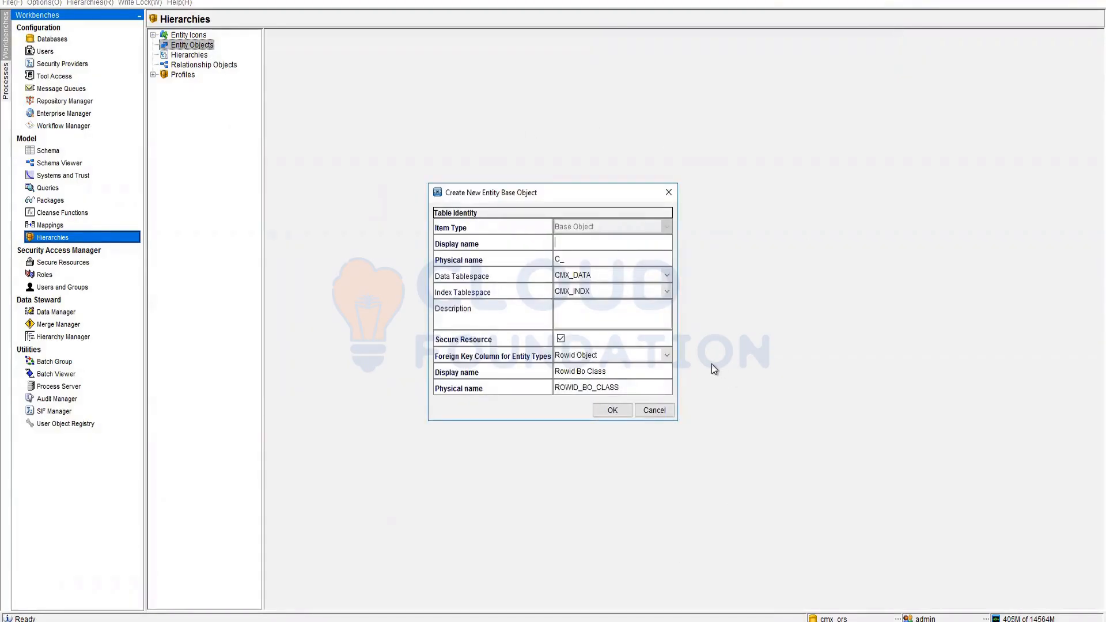
{"action": "double_click", "coordinate": [628, 387]}
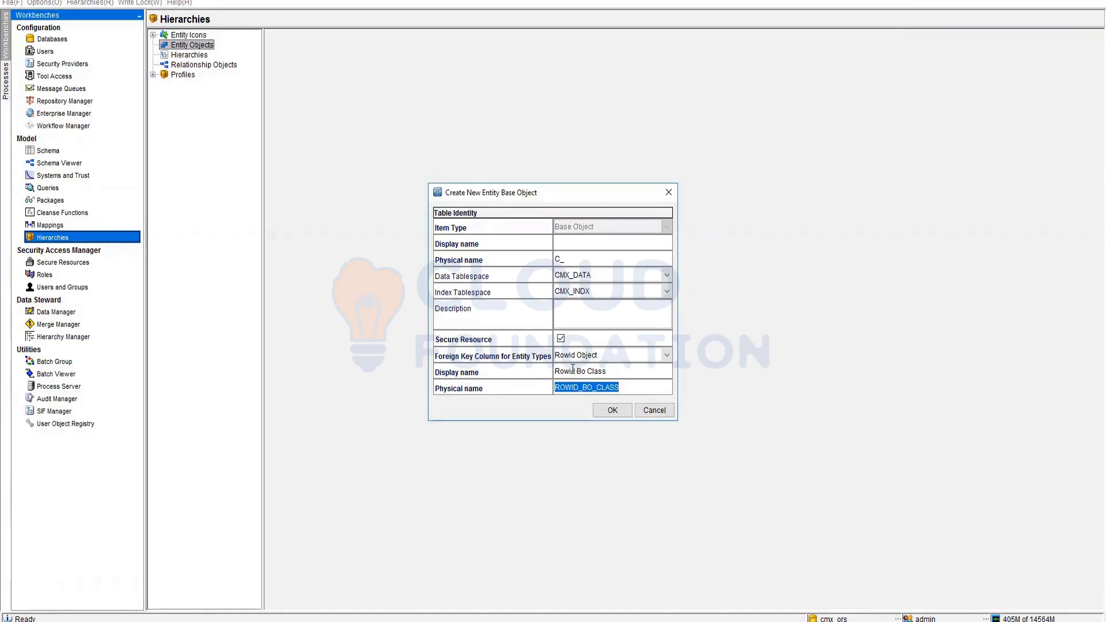
{"action": "left_click_drag", "start_coordinate": [555, 371], "coordinate": [628, 371]}
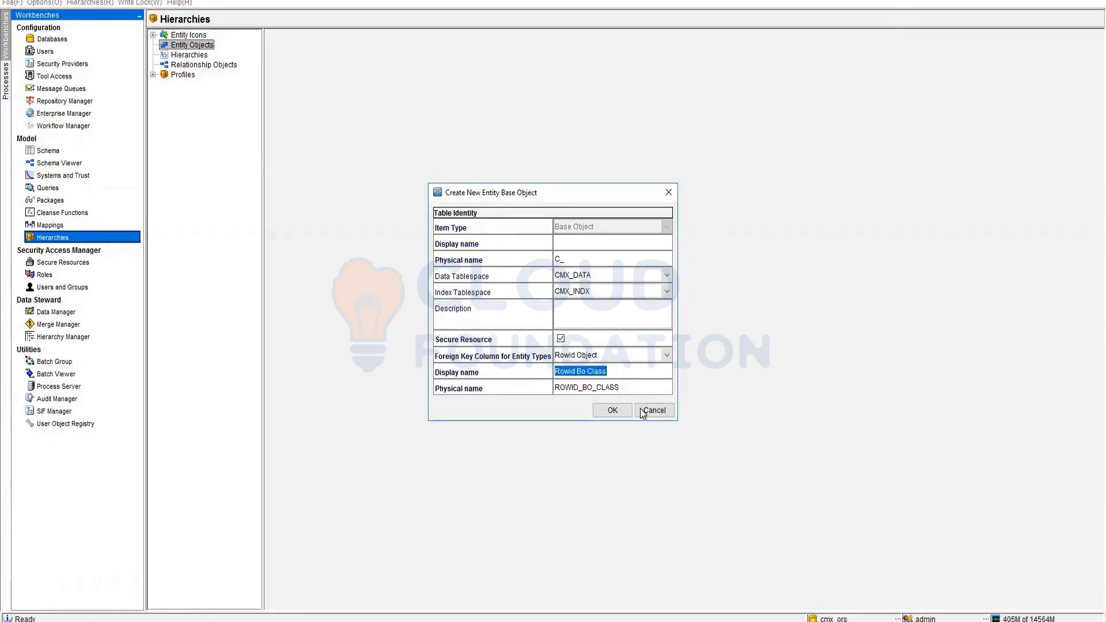
- Name it 'EO Employees' with physical name C_EO_EMPLOYEES, save, and expand Entity Objects
{"action": "left_click", "coordinate": [587, 244]}
{"action": "type", "text": "BO"}
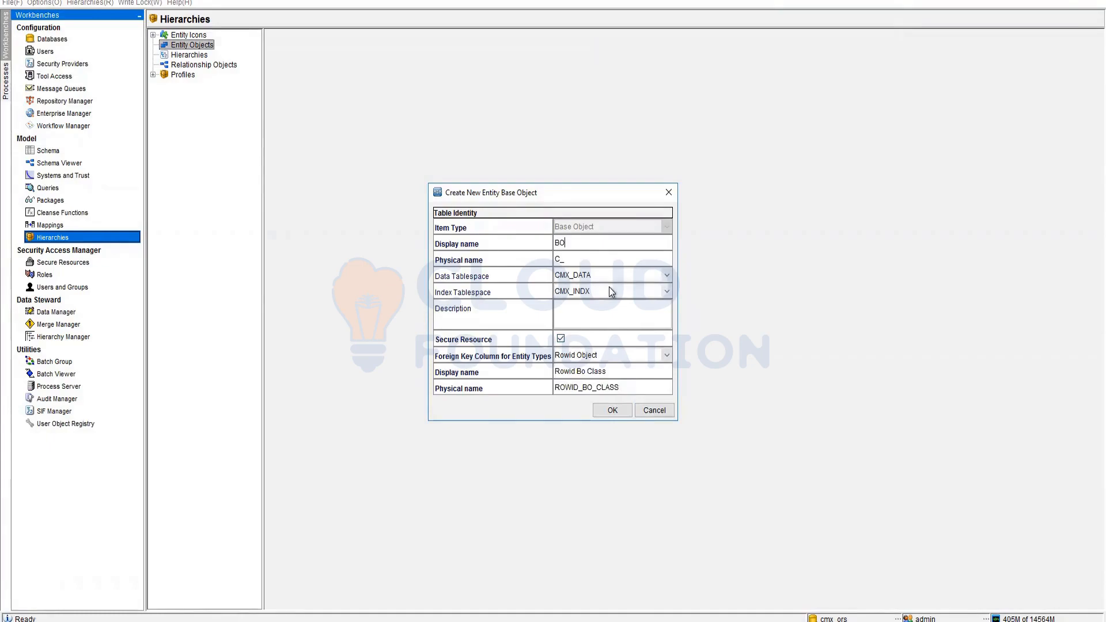
{"action": "key", "text": "BackSpace"}
{"action": "key", "text": "BackSpace"}
{"action": "type", "text": "EO Employees"}
{"action": "key", "text": "Tab"}
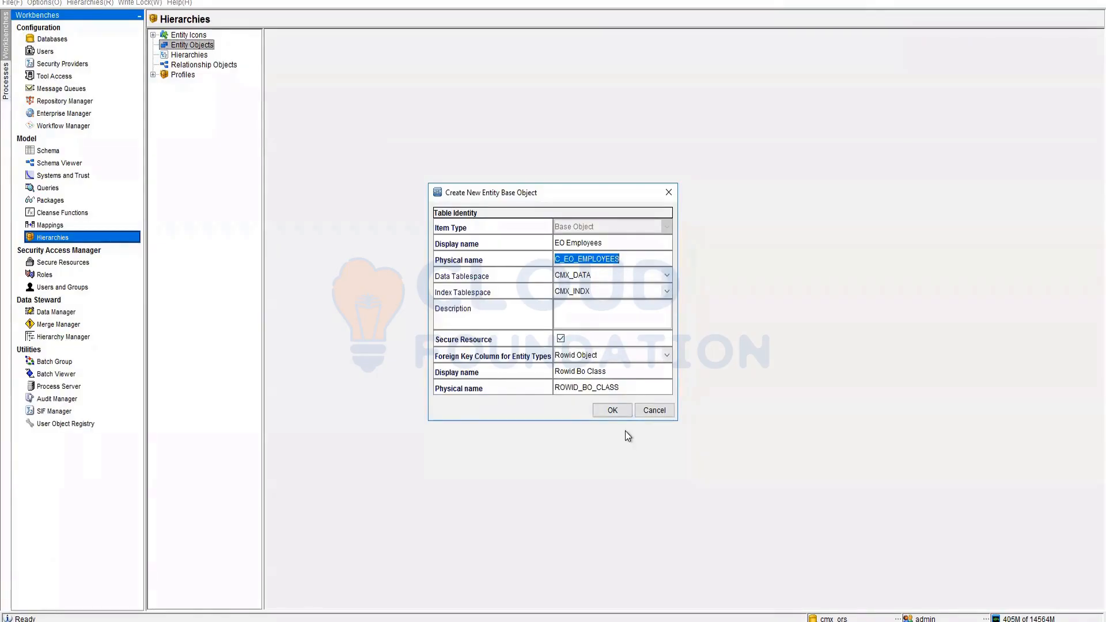
{"action": "left_click", "coordinate": [616, 413]}
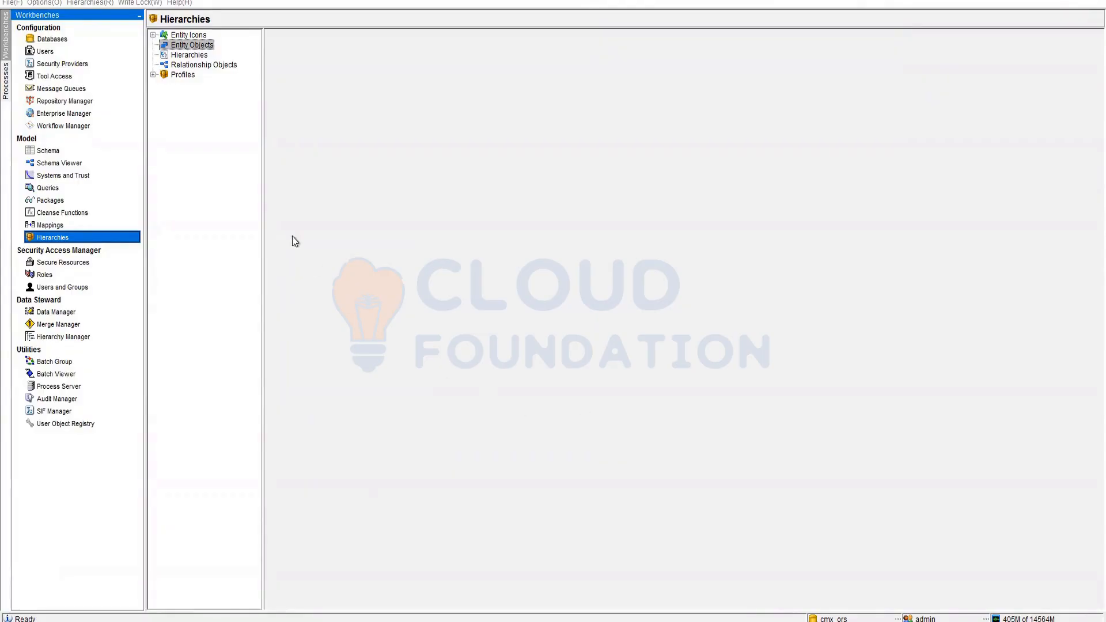
{"action": "left_click", "coordinate": [153, 45]}
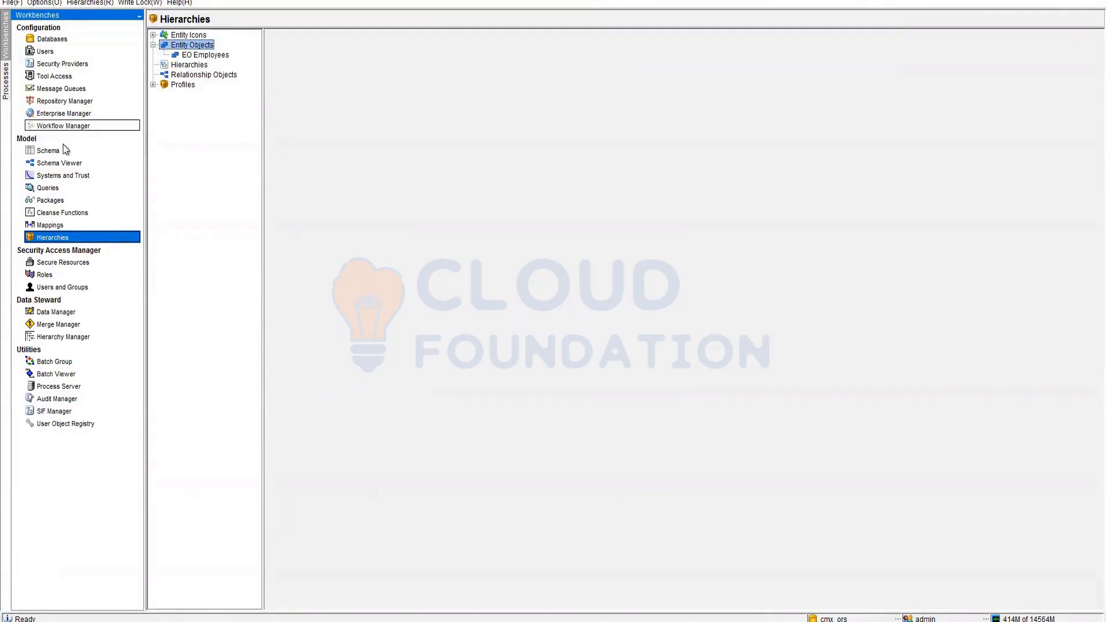
- Open the Schema workbench to see EO Employees listed as a base object
{"action": "left_click", "coordinate": [49, 150]}
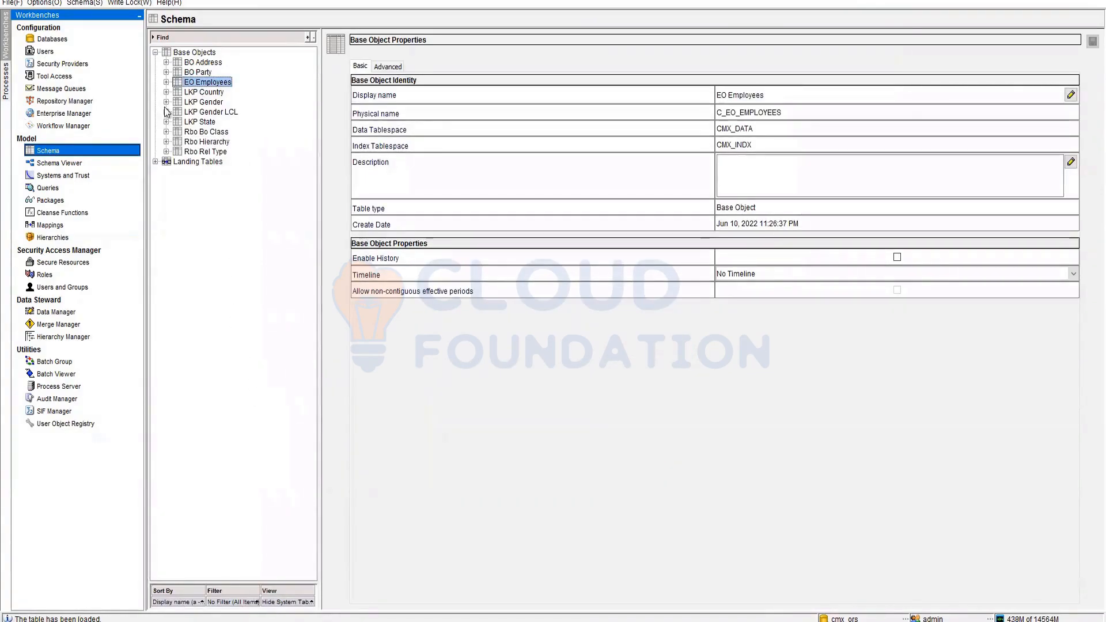
- Check EO Employees' advanced and basic properties and its Rowid Bo Class column
{"action": "left_click", "coordinate": [387, 66]}
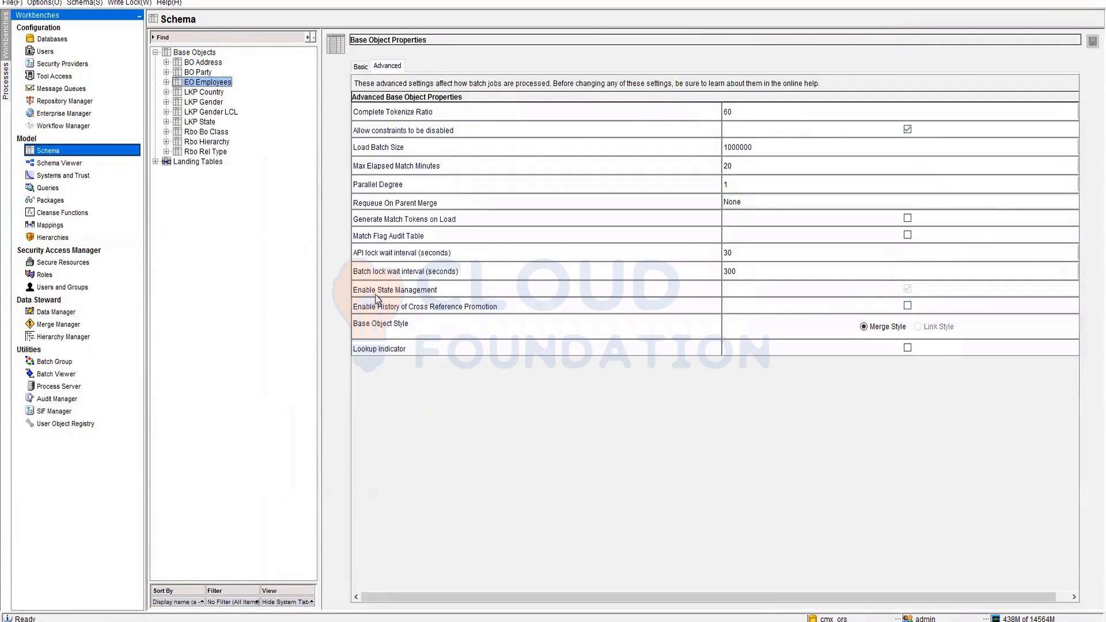
{"action": "left_click", "coordinate": [360, 67]}
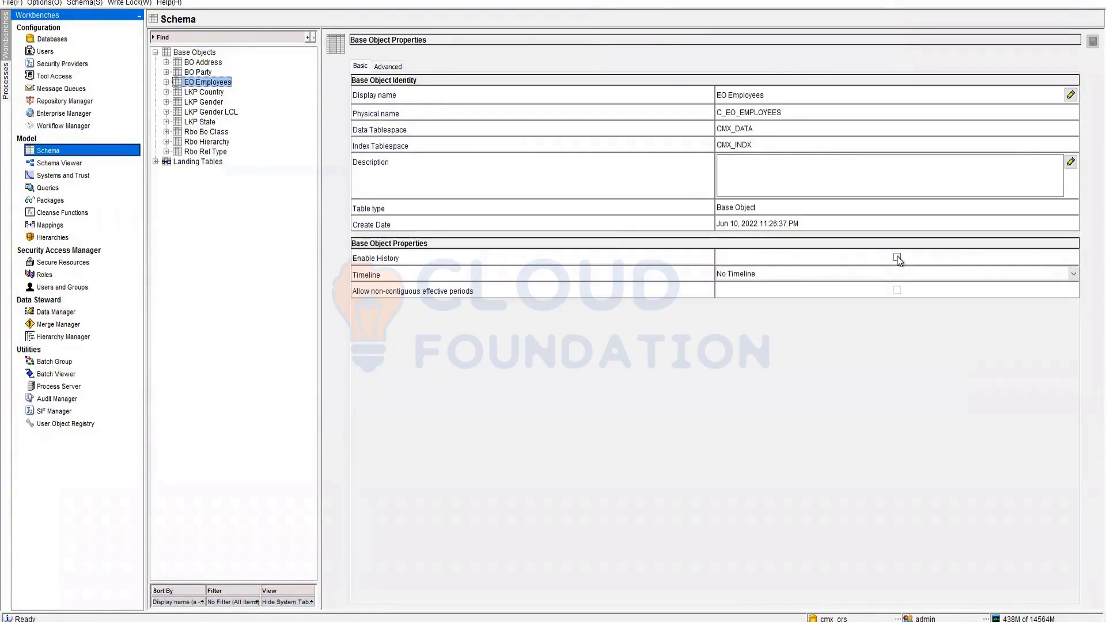
{"action": "left_click", "coordinate": [166, 82]}
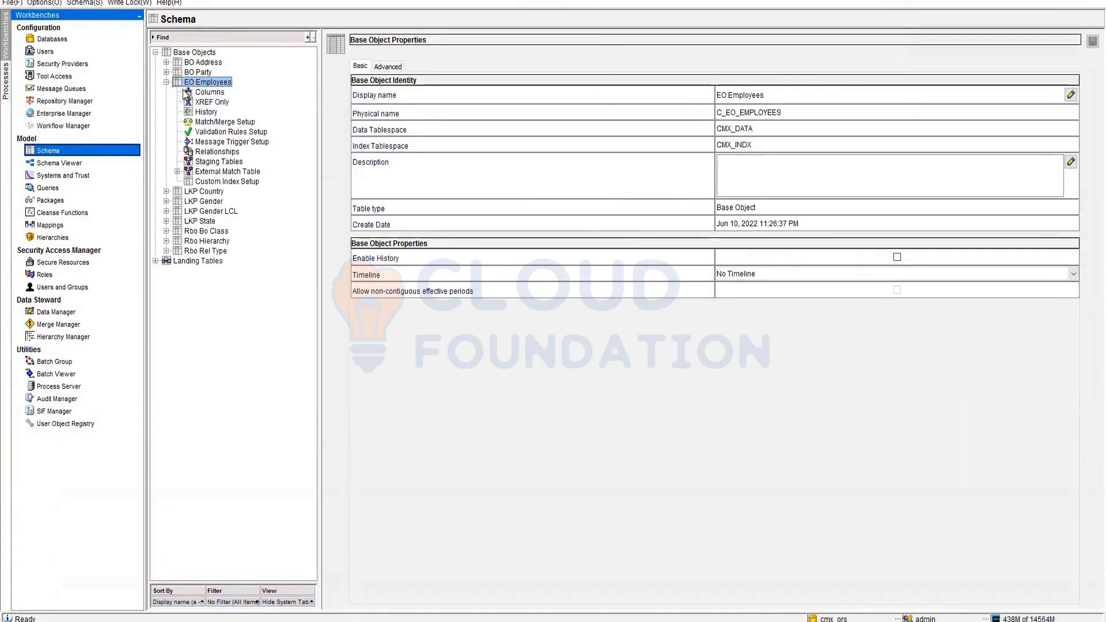
{"action": "left_click", "coordinate": [199, 94]}
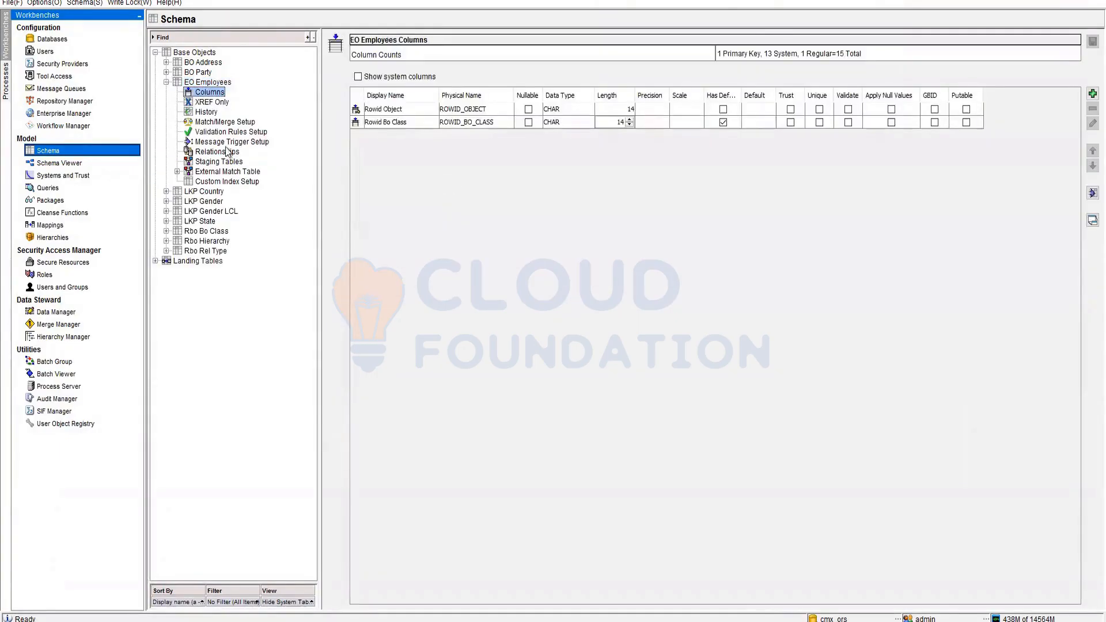
{"action": "left_click", "coordinate": [396, 122]}
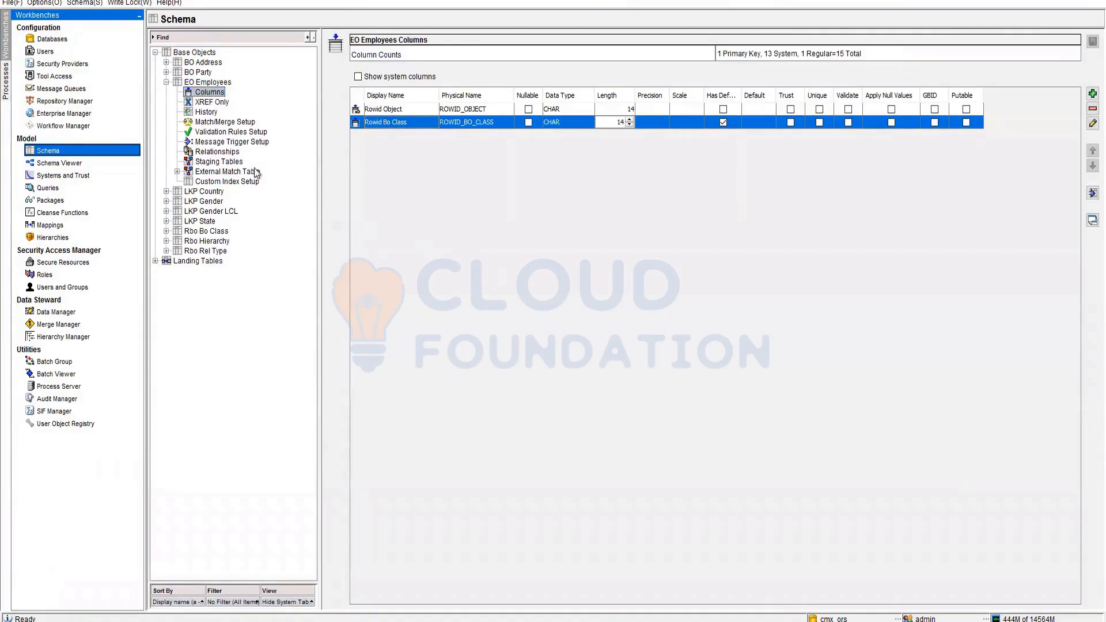
- Review the Consolidation Ind and Rowid Bo Class foreign keys, then switch to Queries
{"action": "left_click", "coordinate": [233, 151]}
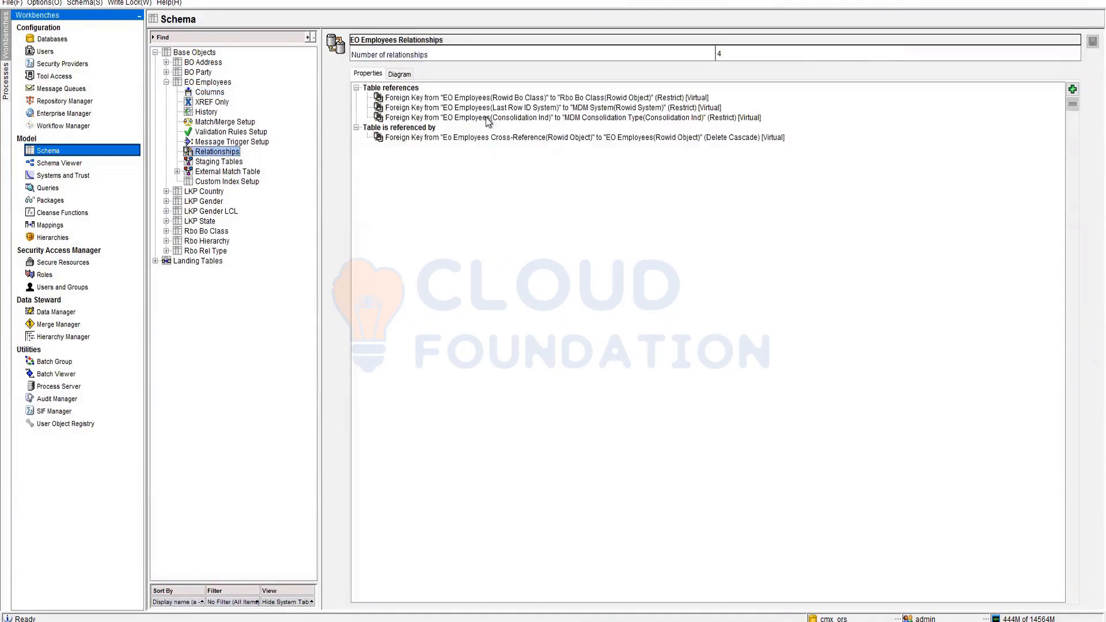
{"action": "left_click", "coordinate": [508, 117]}
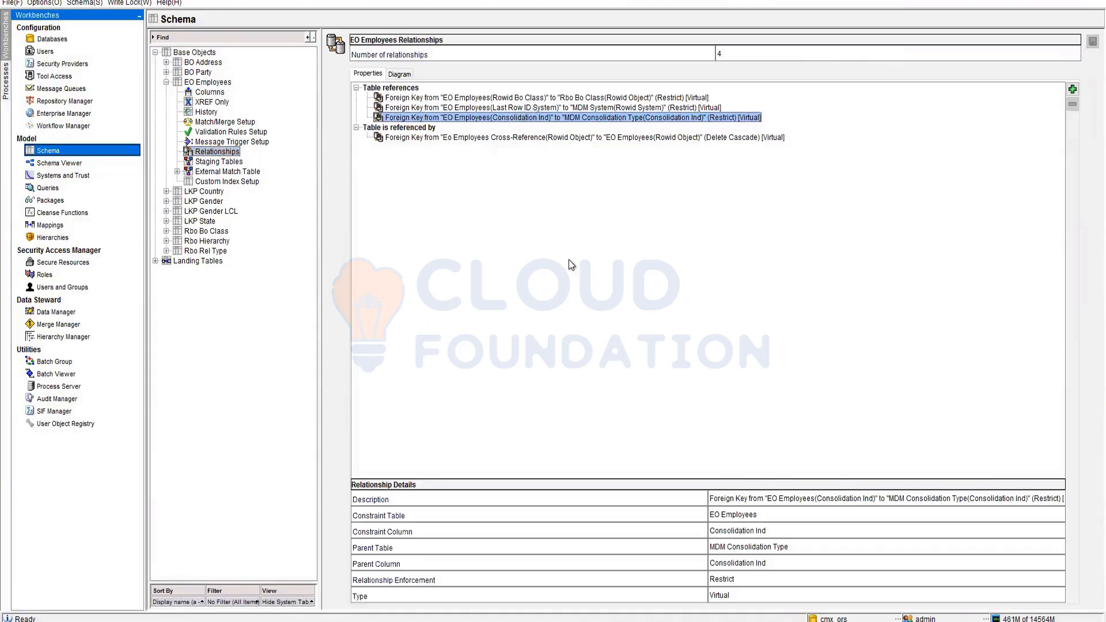
{"action": "left_click", "coordinate": [534, 99]}
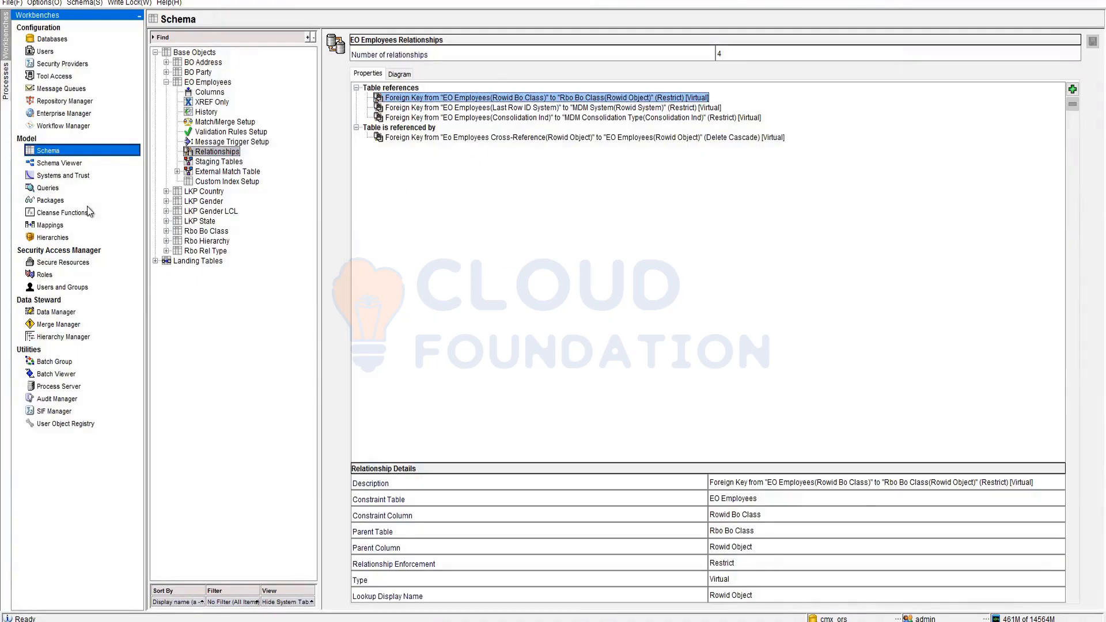
{"action": "left_click", "coordinate": [47, 188]}
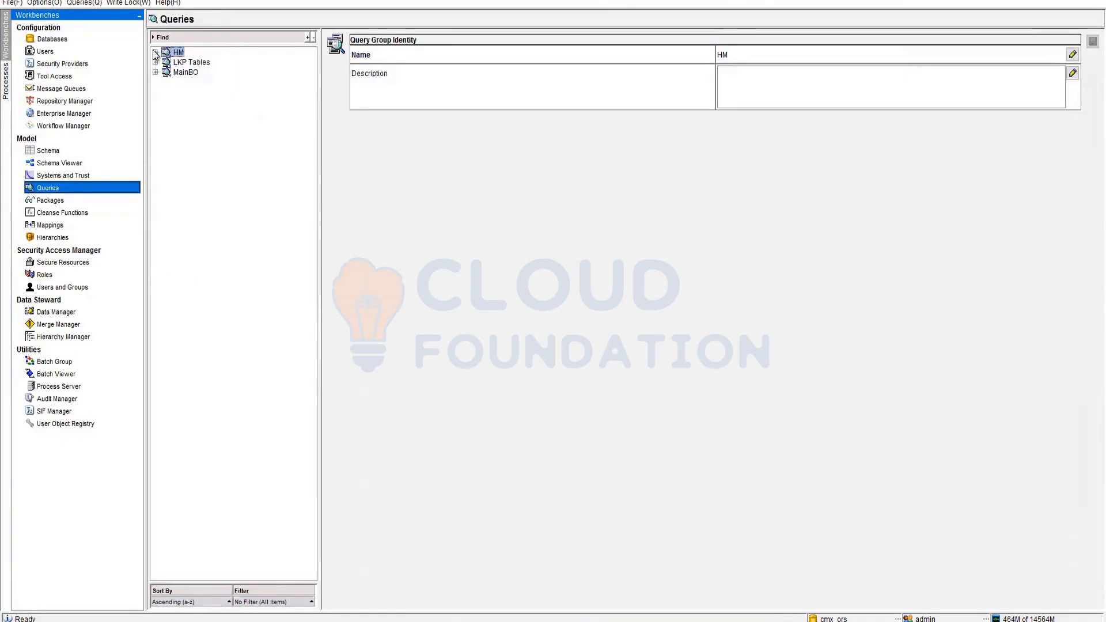
- Run the Display BO CLASS query under the HM group
{"action": "left_click", "coordinate": [155, 52]}
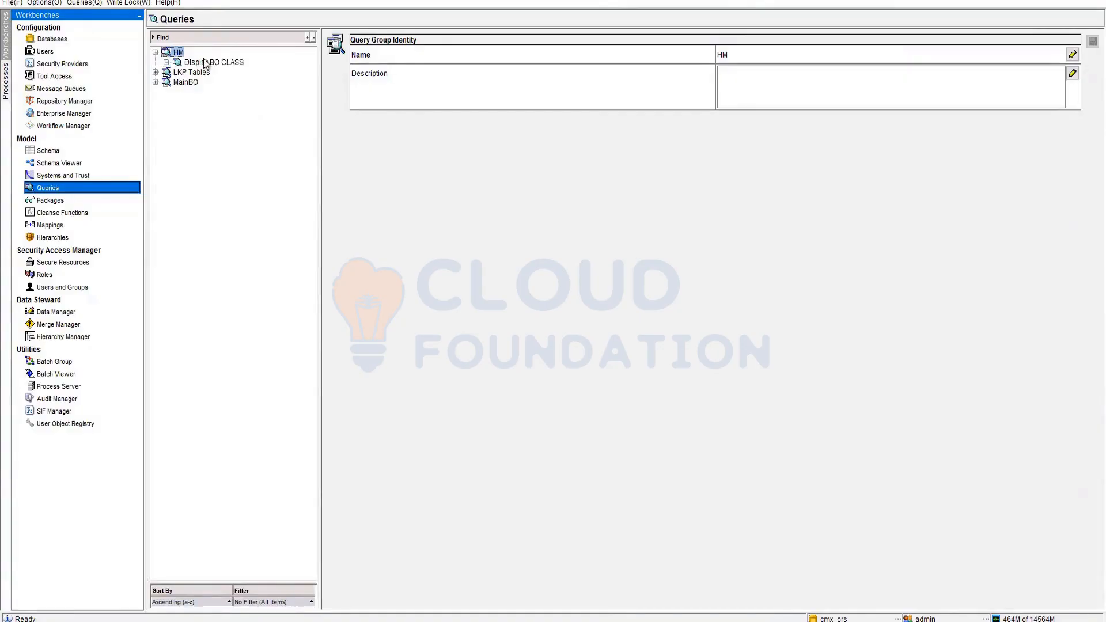
{"action": "left_click", "coordinate": [176, 65]}
{"action": "left_click", "coordinate": [167, 62]}
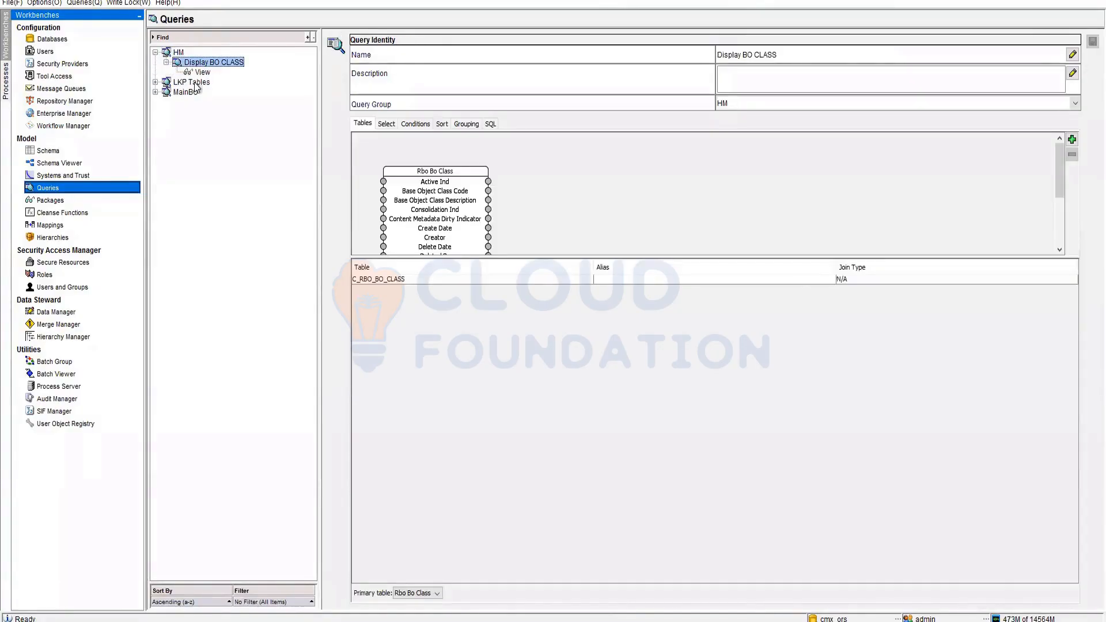
{"action": "left_click", "coordinate": [202, 71]}
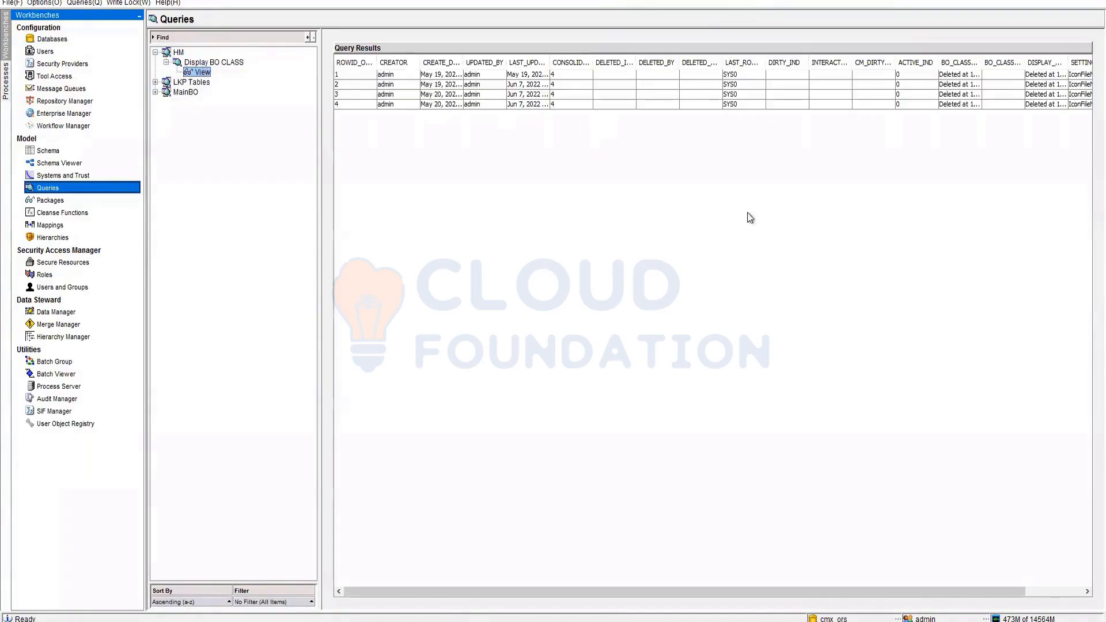
- Widen the BO_CLASS_CODE and DISPLAY_NAME result columns to show full values
{"action": "left_click_drag", "start_coordinate": [793, 591], "coordinate": [986, 598]}
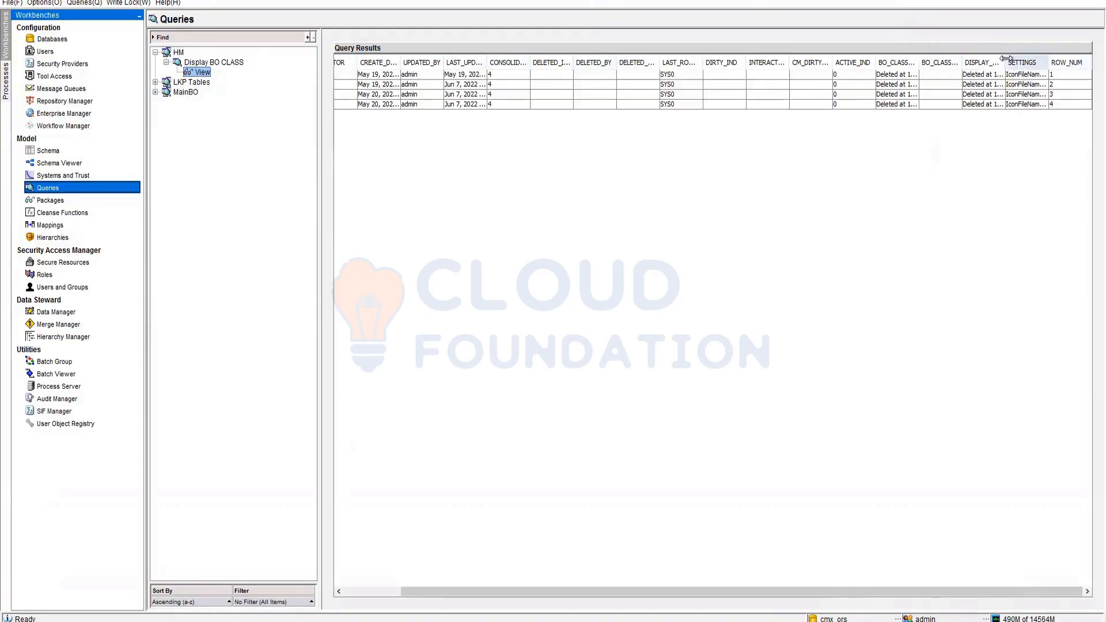
{"action": "left_click_drag", "start_coordinate": [961, 62], "coordinate": [1076, 65]}
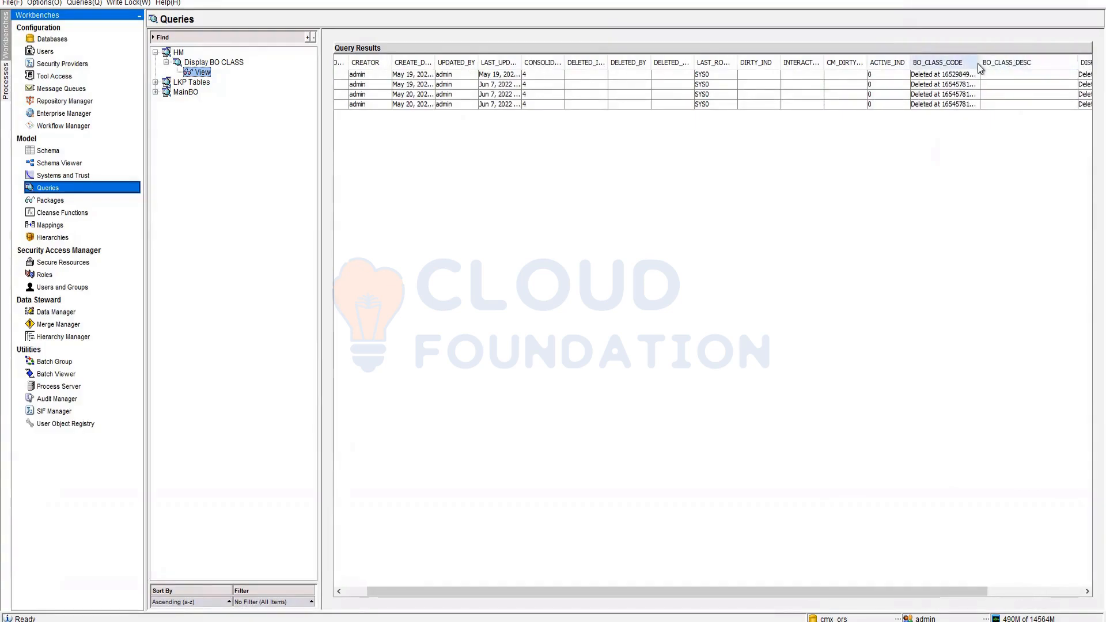
{"action": "left_click_drag", "start_coordinate": [979, 63], "coordinate": [1056, 64]}
{"action": "left_click", "coordinate": [1000, 85]}
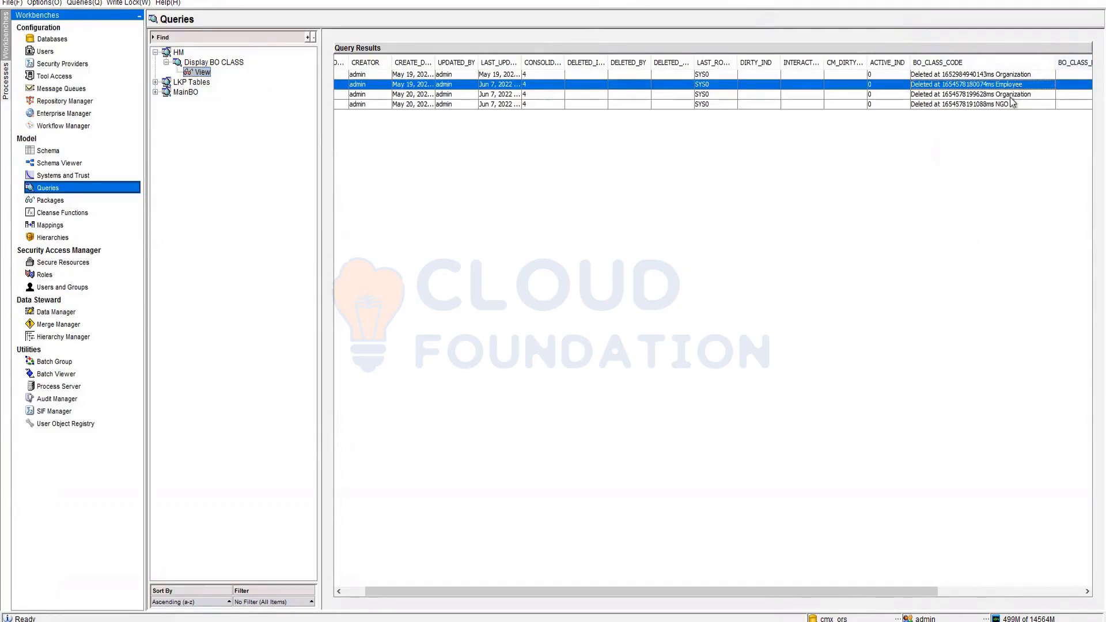
{"action": "left_click_drag", "start_coordinate": [636, 590], "coordinate": [516, 588]}
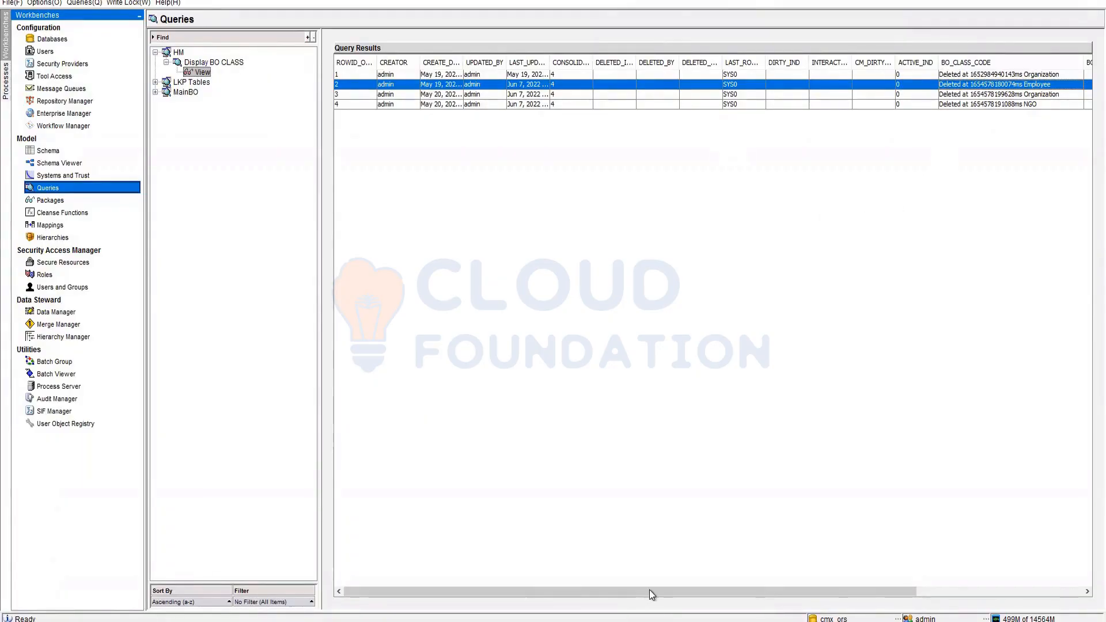
{"action": "left_click_drag", "start_coordinate": [692, 592], "coordinate": [969, 600]}
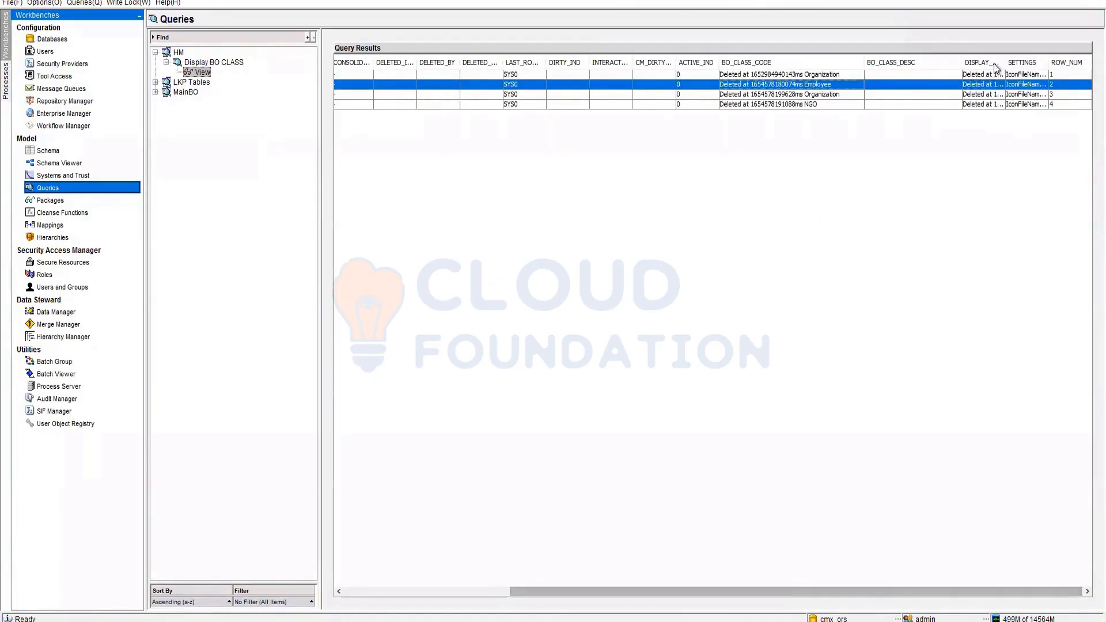
{"action": "left_click_drag", "start_coordinate": [1004, 58], "coordinate": [1057, 58]}
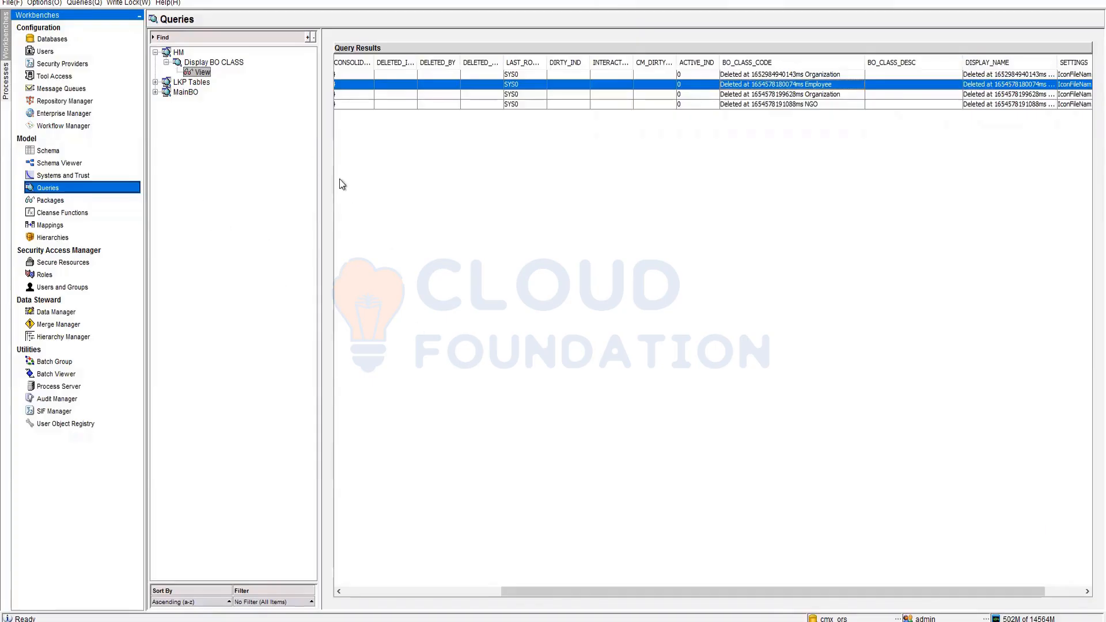
- Create a new query group named Display Rel Type
{"action": "left_click", "coordinate": [176, 52]}
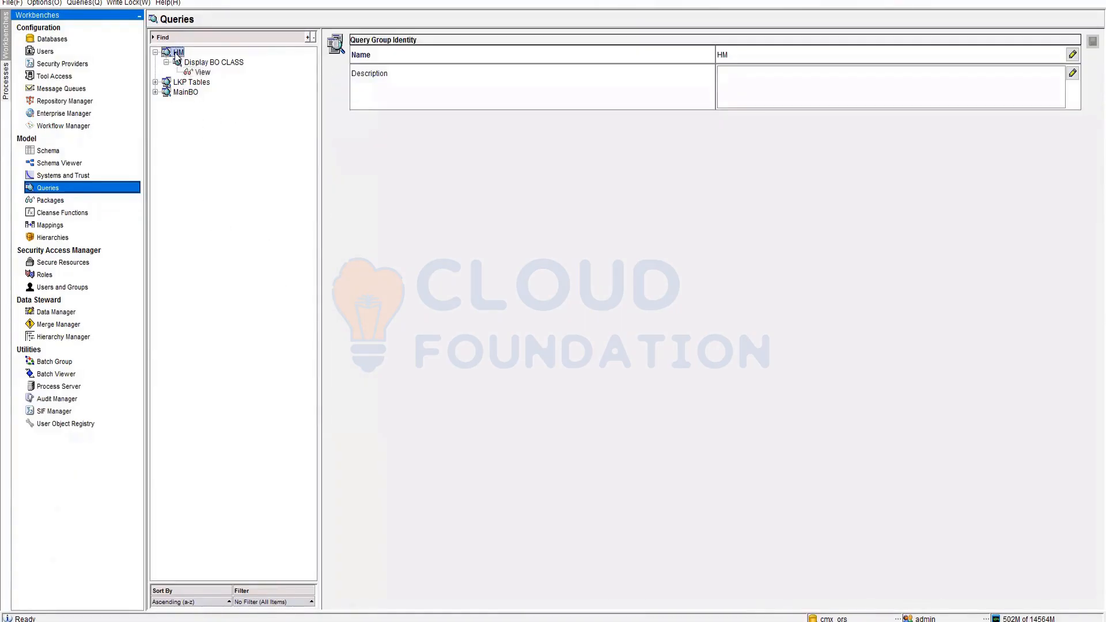
{"action": "right_click", "coordinate": [176, 52]}
{"action": "left_click", "coordinate": [239, 68]}
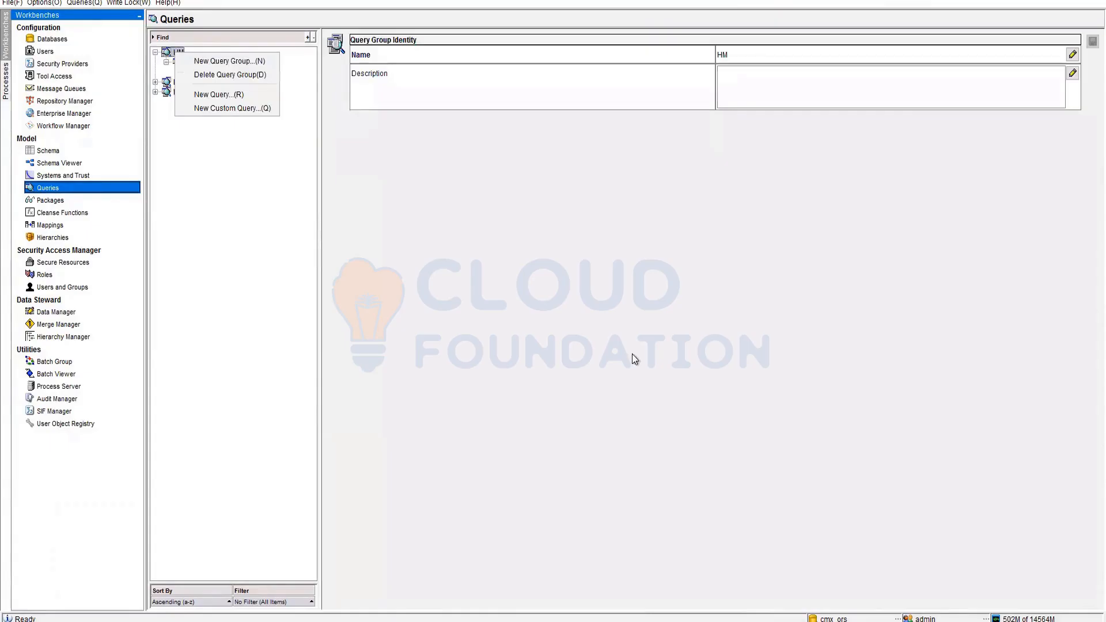
{"action": "type", "text": "display"}
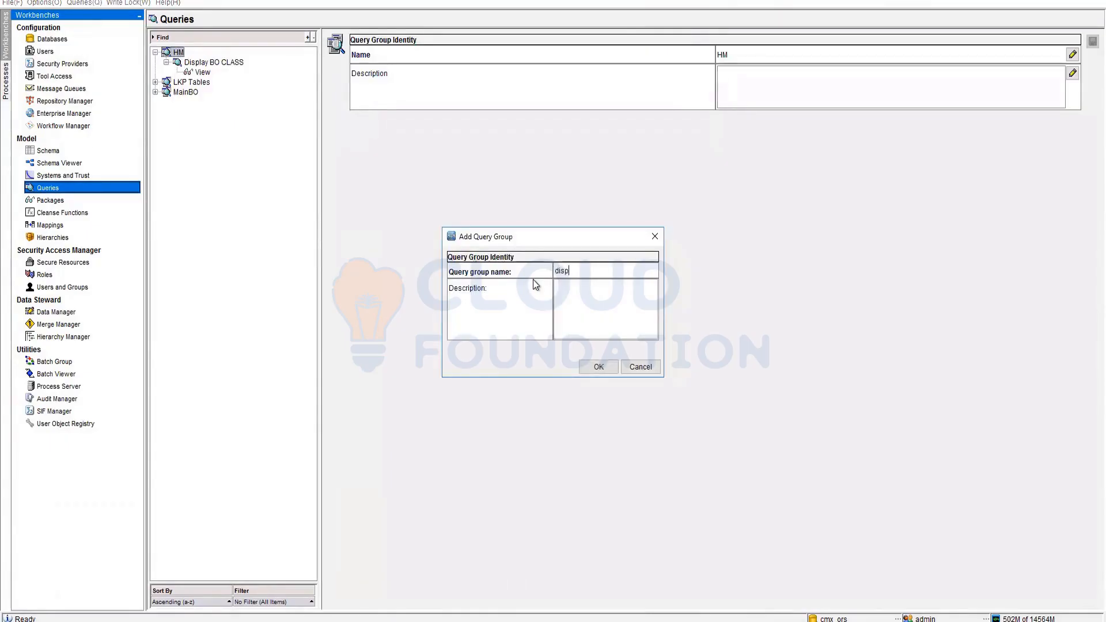
{"action": "key", "text": "BackSpace"}
{"action": "key", "text": "BackSpace"}
{"action": "key", "text": "BackSpace"}
{"action": "key", "text": "BackSpace"}
{"action": "type", "text": "Display Re"}
{"action": "key", "text": "BackSpace"}
{"action": "key", "text": "BackSpace"}
{"action": "type", "text": "Typ"}
{"action": "left_click", "coordinate": [601, 371]}
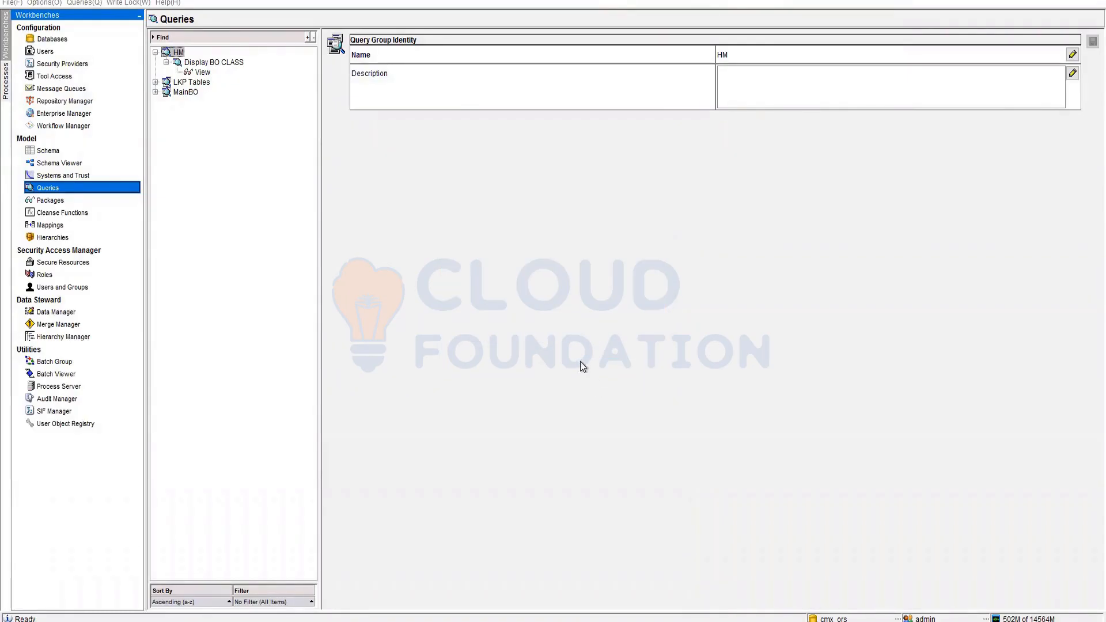
- Start a new query in Display Rel Type, then cancel the wizard
{"action": "right_click", "coordinate": [175, 55]}
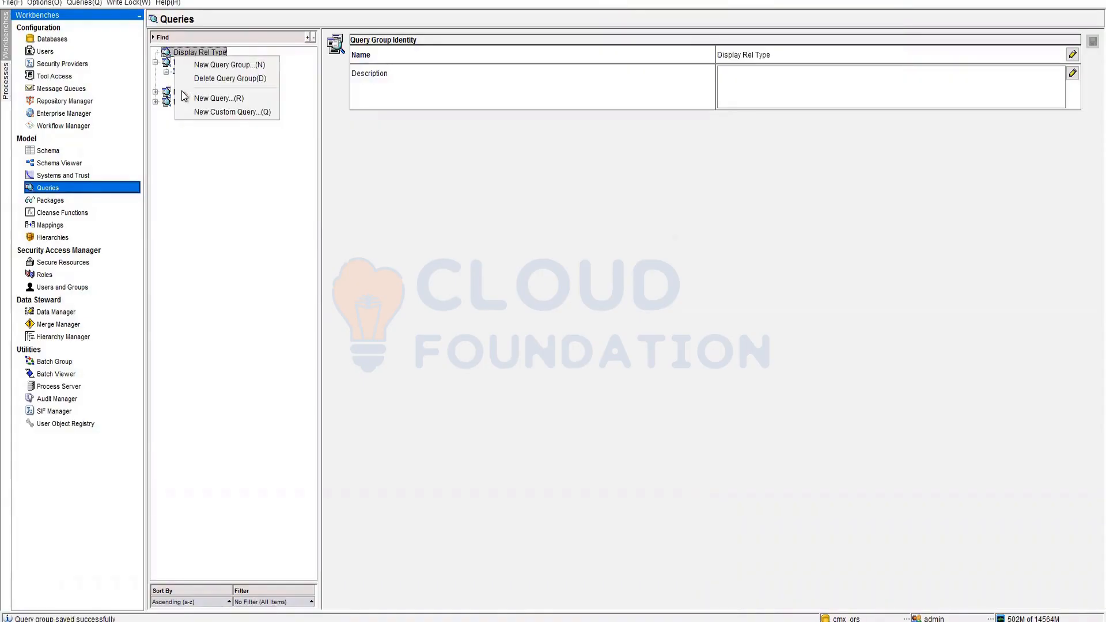
{"action": "left_click", "coordinate": [213, 99]}
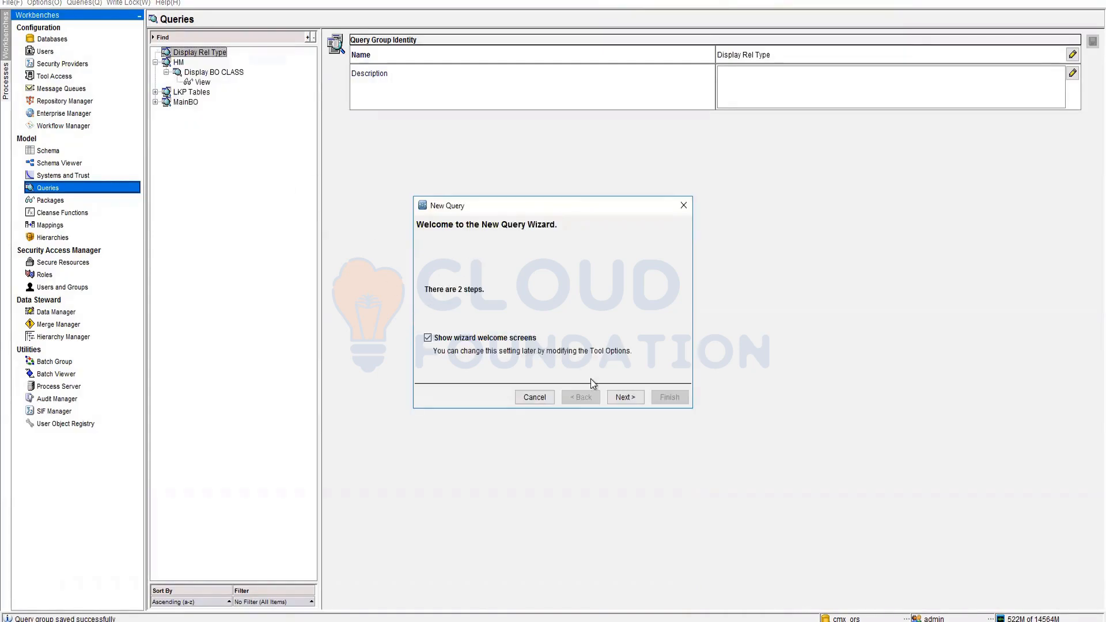
{"action": "left_click", "coordinate": [534, 397]}
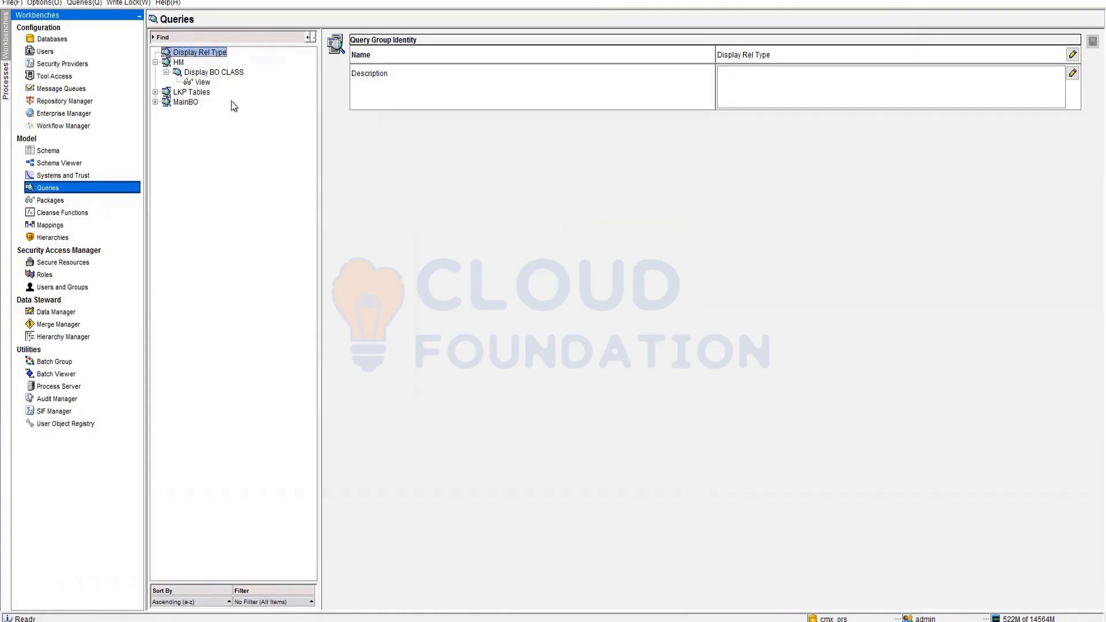
- Start a new query in the HM group with Rbo Rel Type as primary table
{"action": "right_click", "coordinate": [177, 66]}
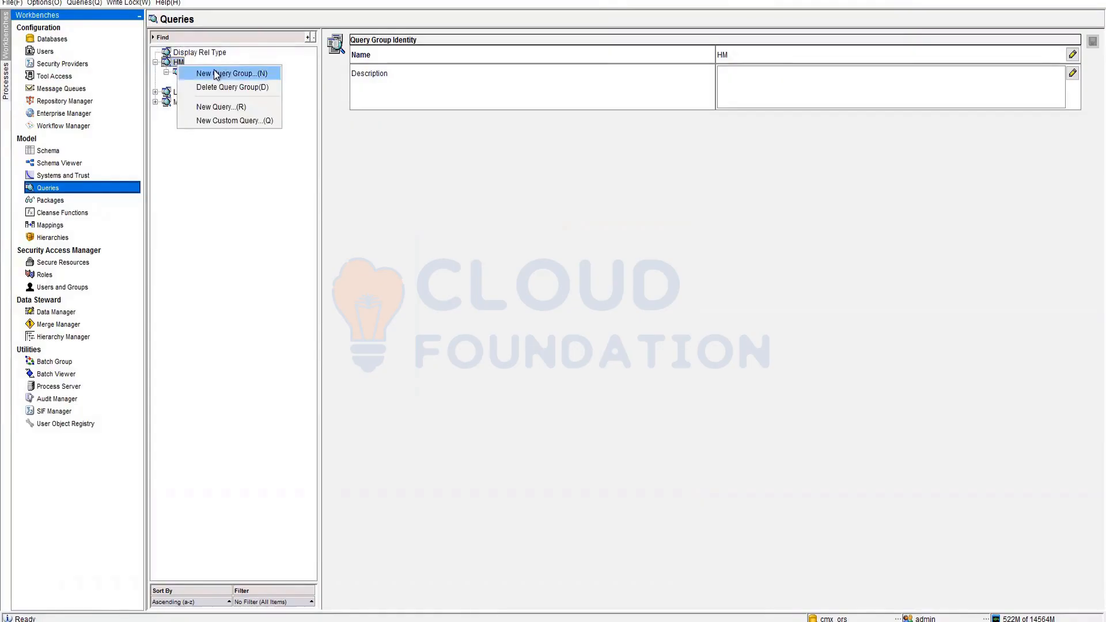
{"action": "left_click", "coordinate": [214, 108]}
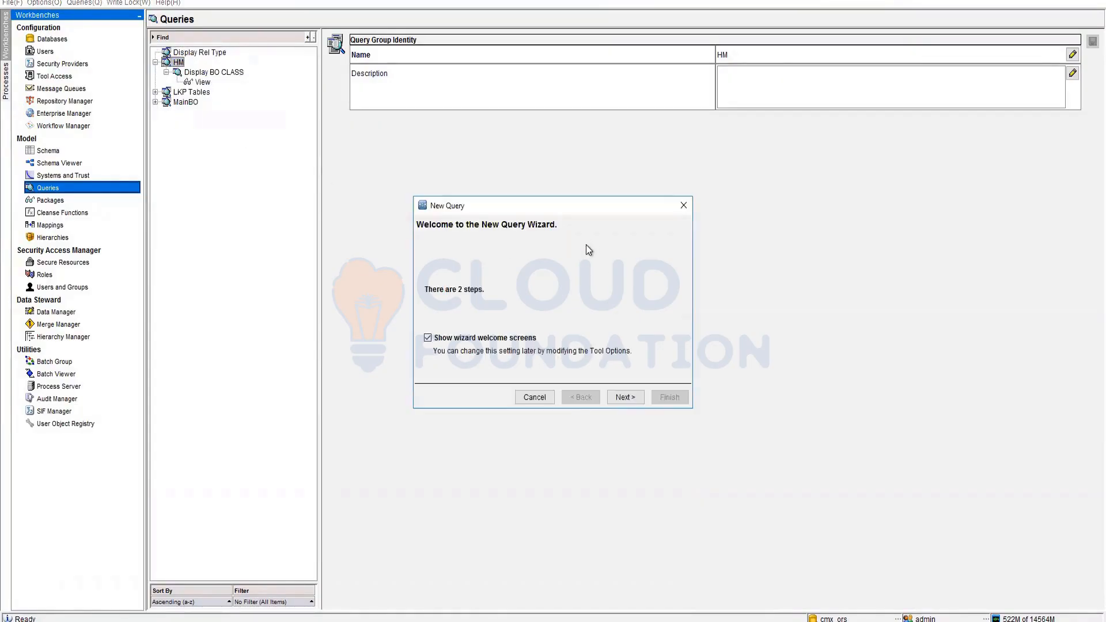
{"action": "key", "text": "Return"}
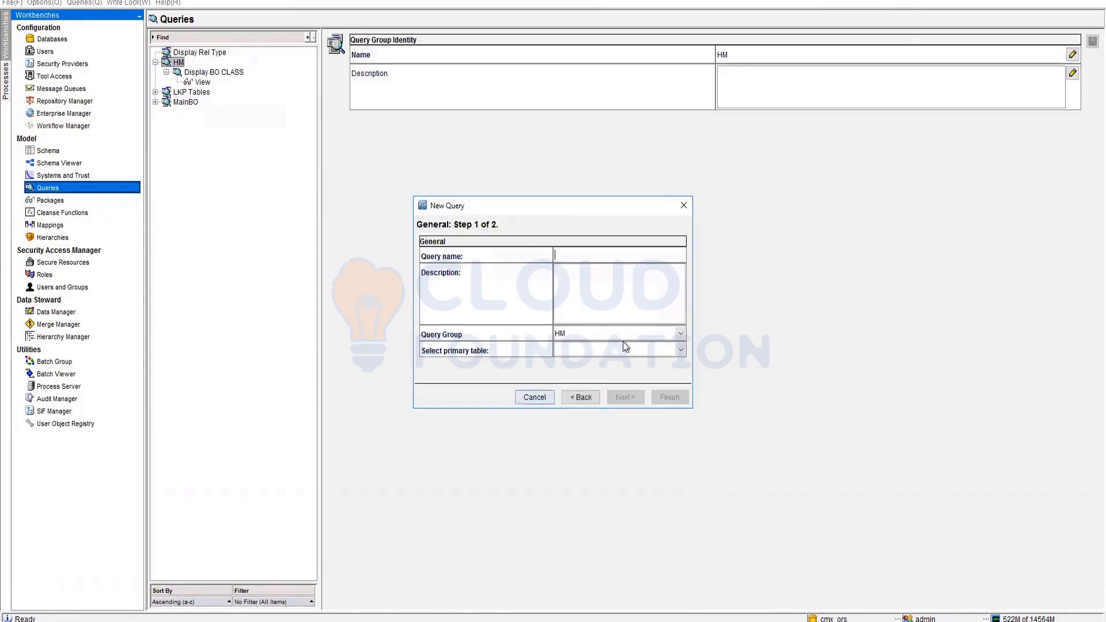
{"action": "left_click", "coordinate": [682, 351]}
{"action": "scroll", "coordinate": [632, 426], "scroll_direction": "down", "scroll_amount": 6}
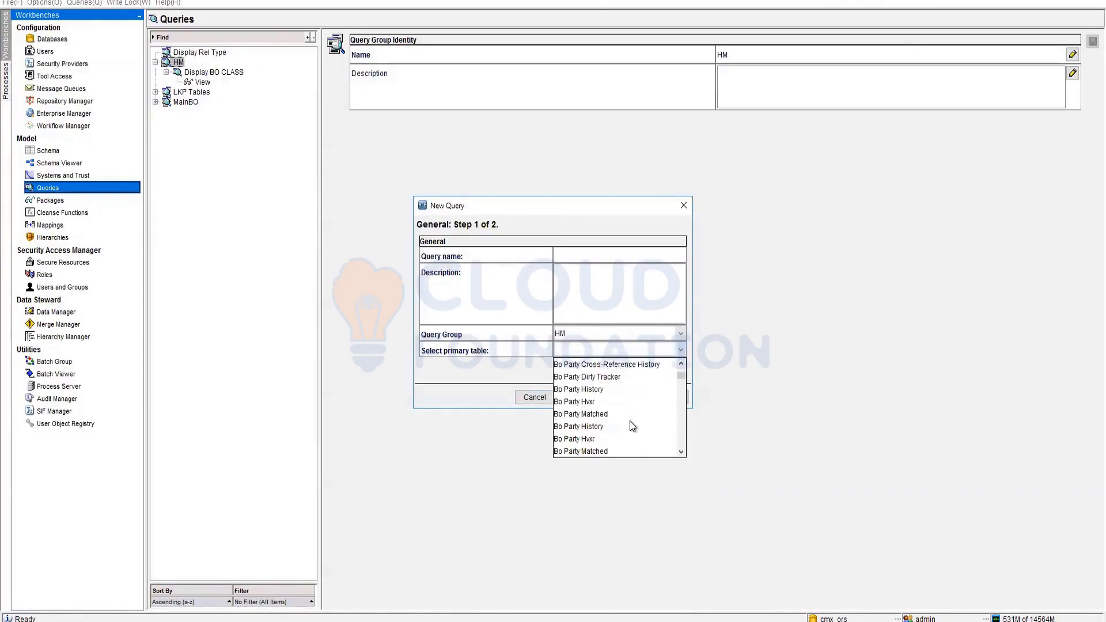
{"action": "scroll", "coordinate": [632, 425], "scroll_direction": "down", "scroll_amount": 15}
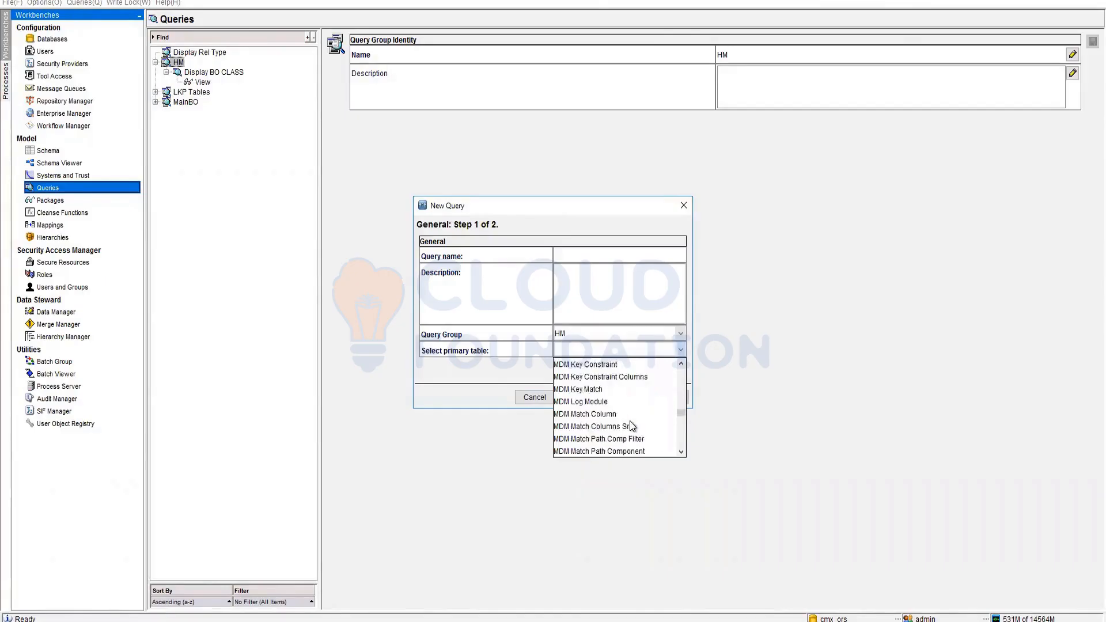
{"action": "scroll", "coordinate": [632, 425], "scroll_direction": "down", "scroll_amount": 15}
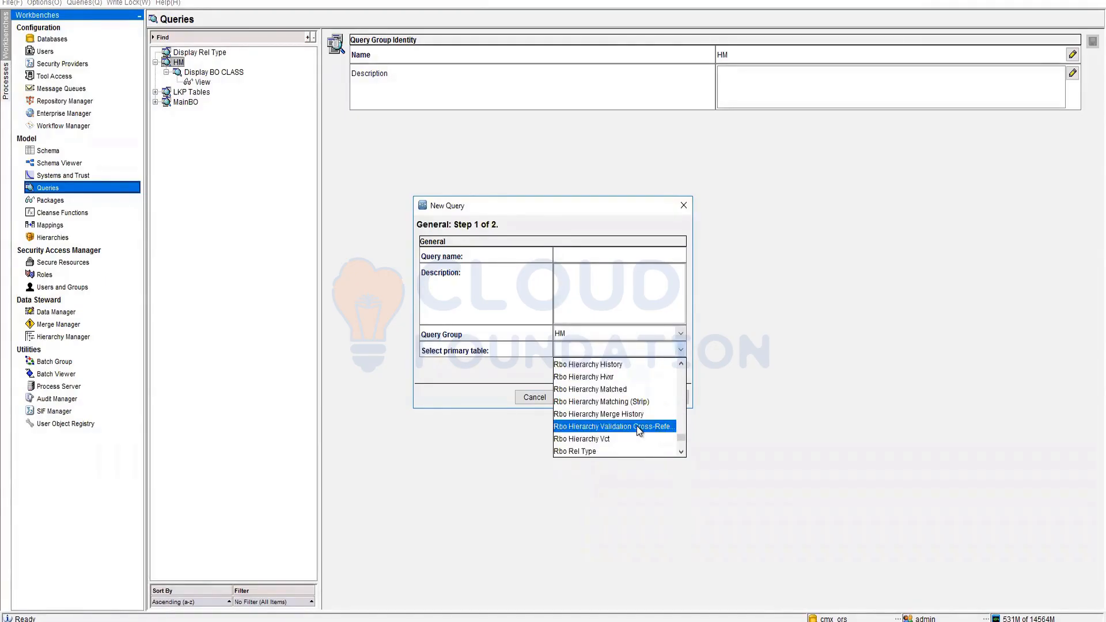
{"action": "scroll", "coordinate": [616, 420], "scroll_direction": "up", "scroll_amount": 6}
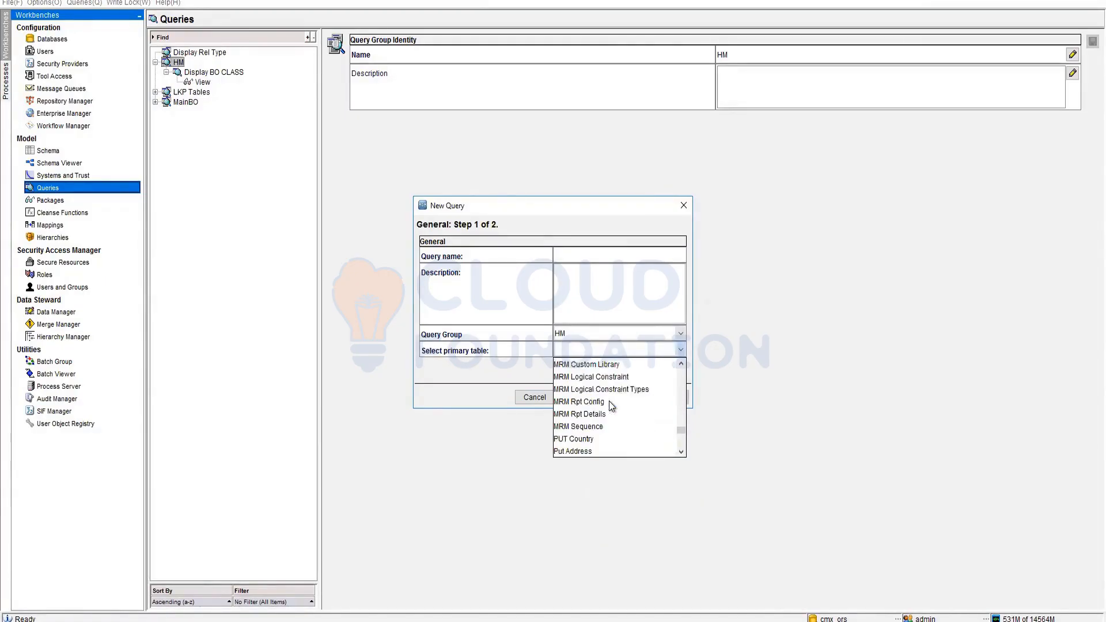
{"action": "scroll", "coordinate": [609, 401], "scroll_direction": "down", "scroll_amount": 6}
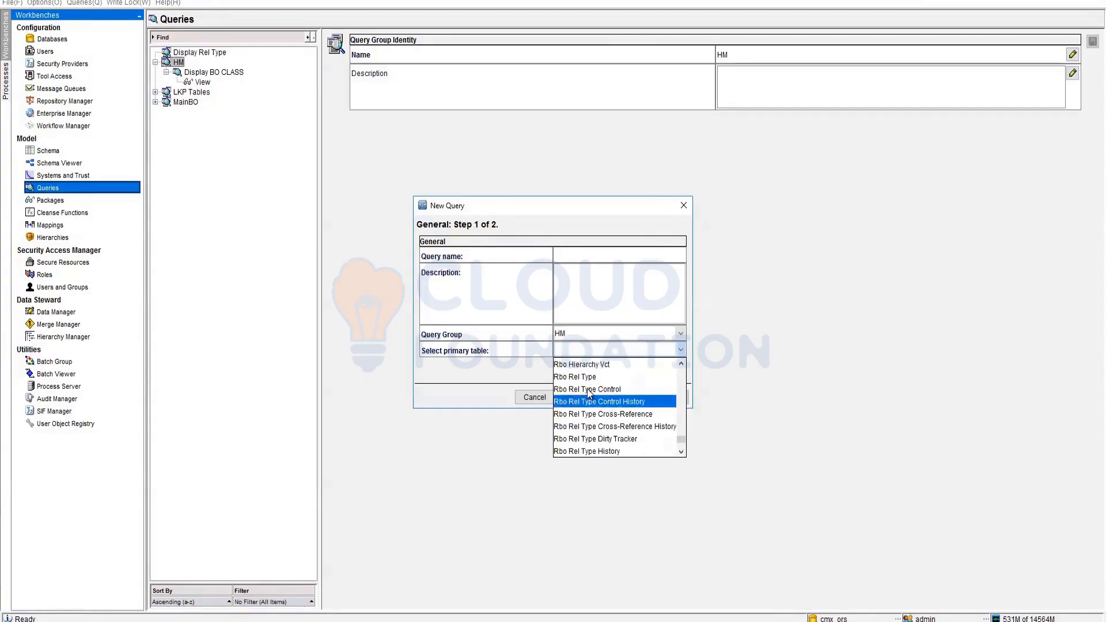
{"action": "left_click", "coordinate": [586, 378]}
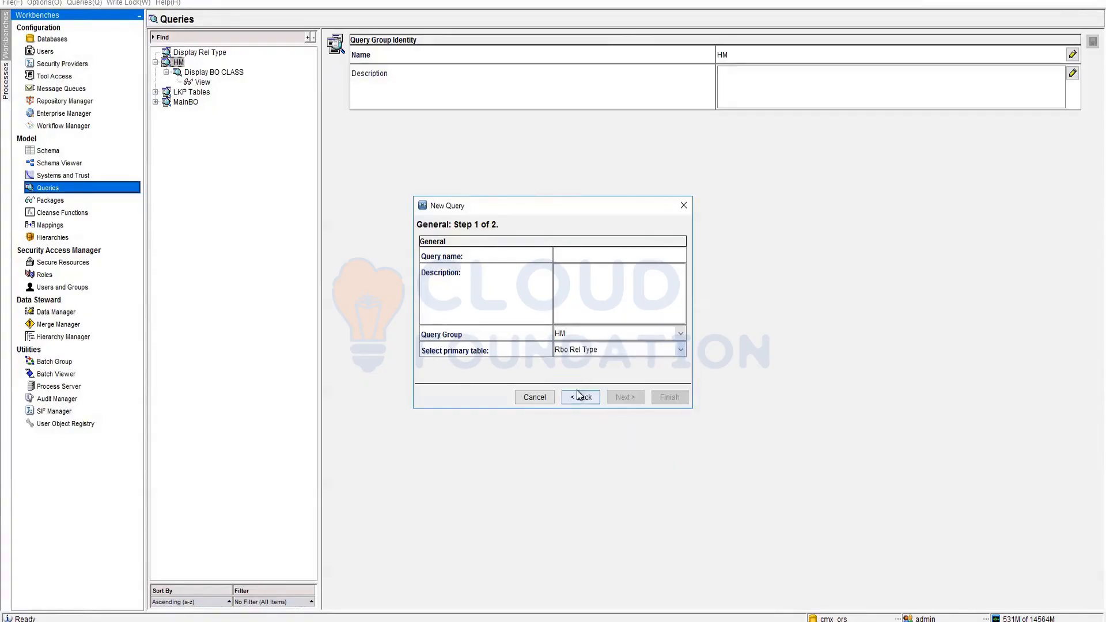
- Name the query 'Display Rel Type' and finish the wizard
{"action": "left_click", "coordinate": [593, 253]}
{"action": "type", "text": "Display Rel"}
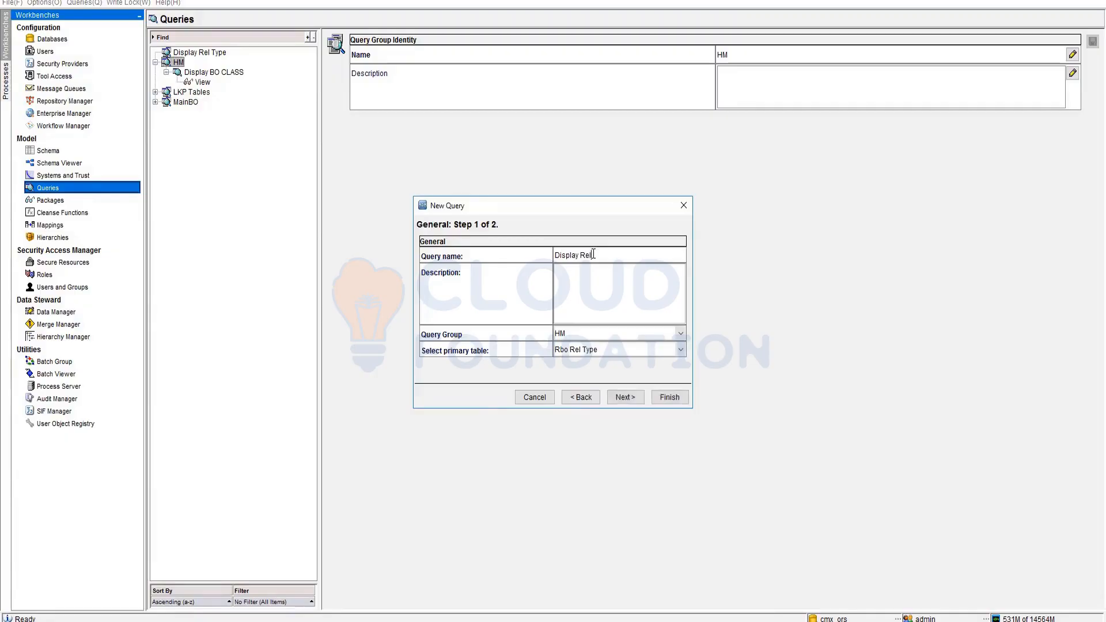
{"action": "type", "text": " Type"}
{"action": "left_click", "coordinate": [637, 400]}
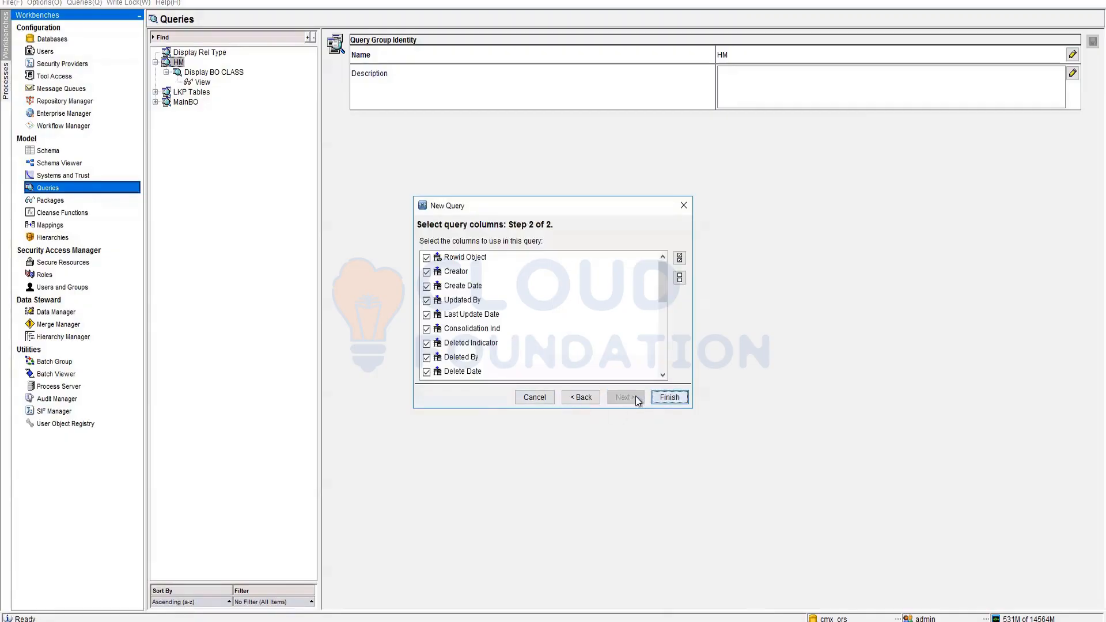
{"action": "left_click", "coordinate": [665, 397]}
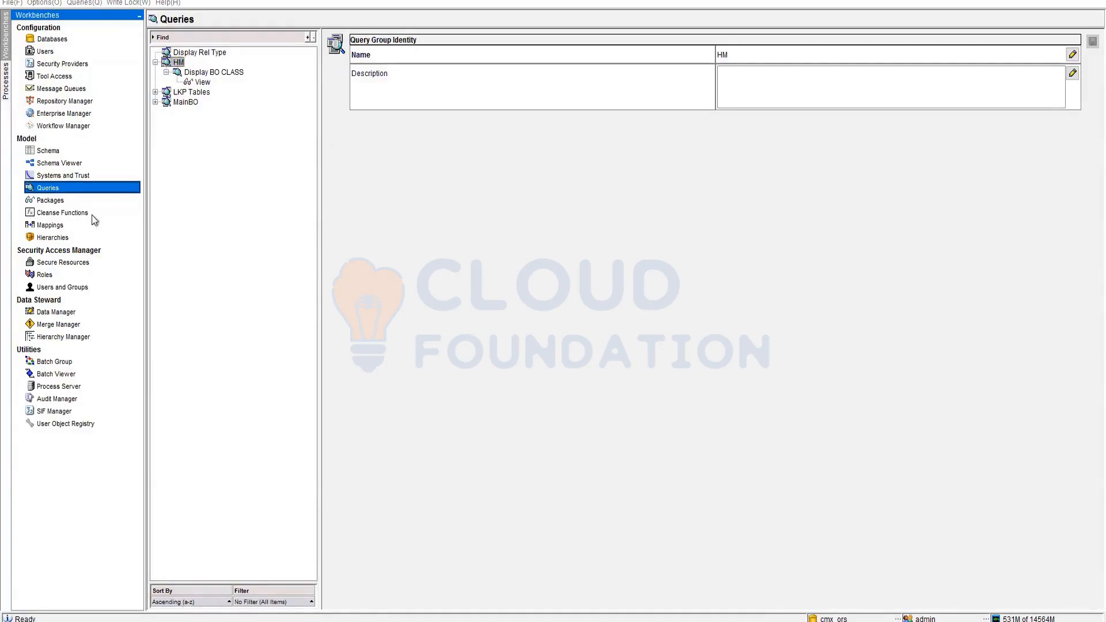
- Run Display Rel Type showing MGRtoLEAD, LeadtoDev, Employer and NGO to Employees, with DISPLAY_NAME widened
{"action": "left_click", "coordinate": [166, 92]}
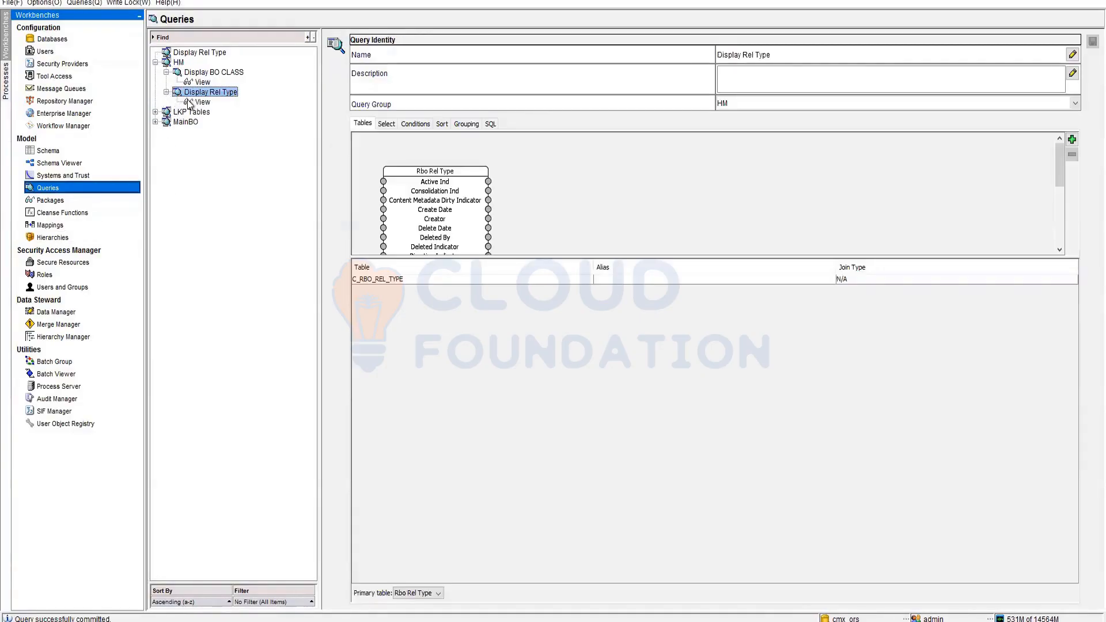
{"action": "left_click", "coordinate": [201, 102]}
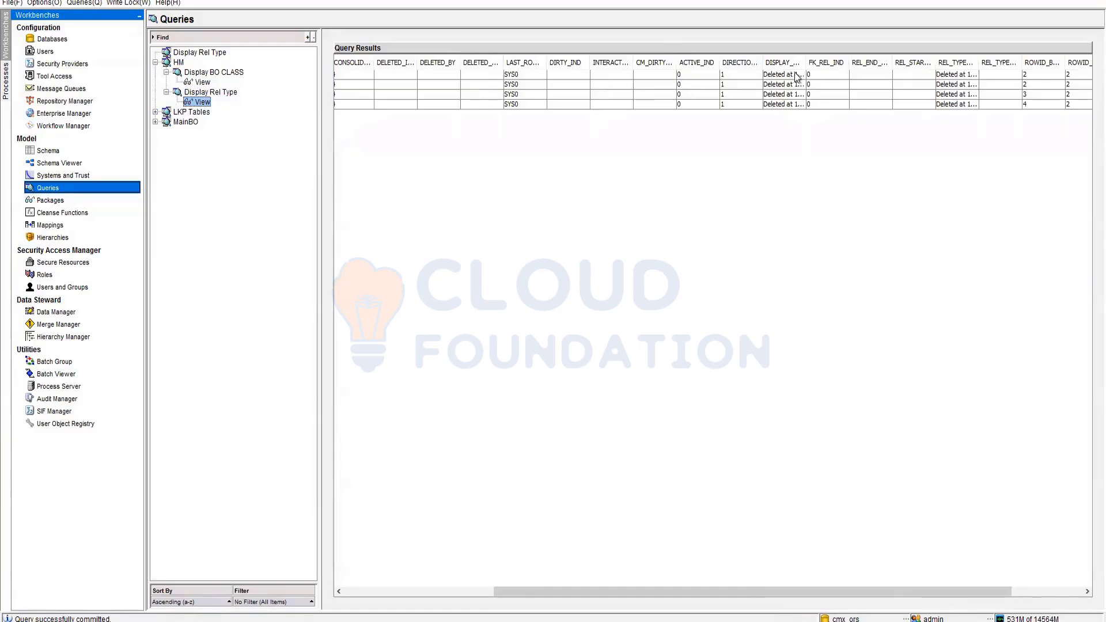
{"action": "left_click_drag", "start_coordinate": [808, 60], "coordinate": [942, 74]}
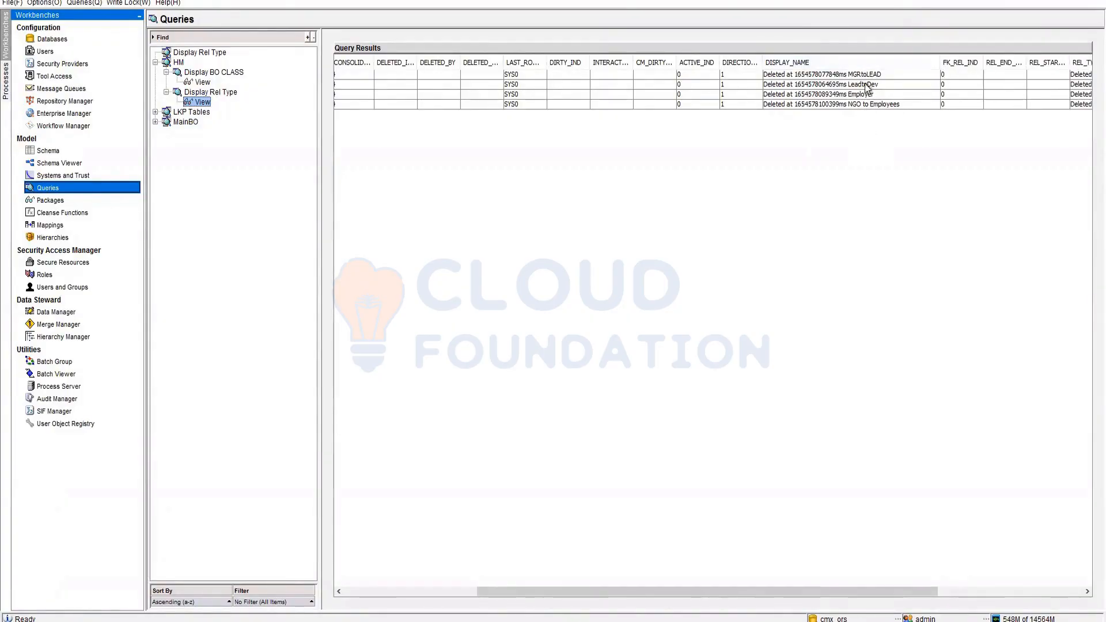
{"action": "left_click", "coordinate": [179, 63]}
{"action": "right_click", "coordinate": [179, 62]}
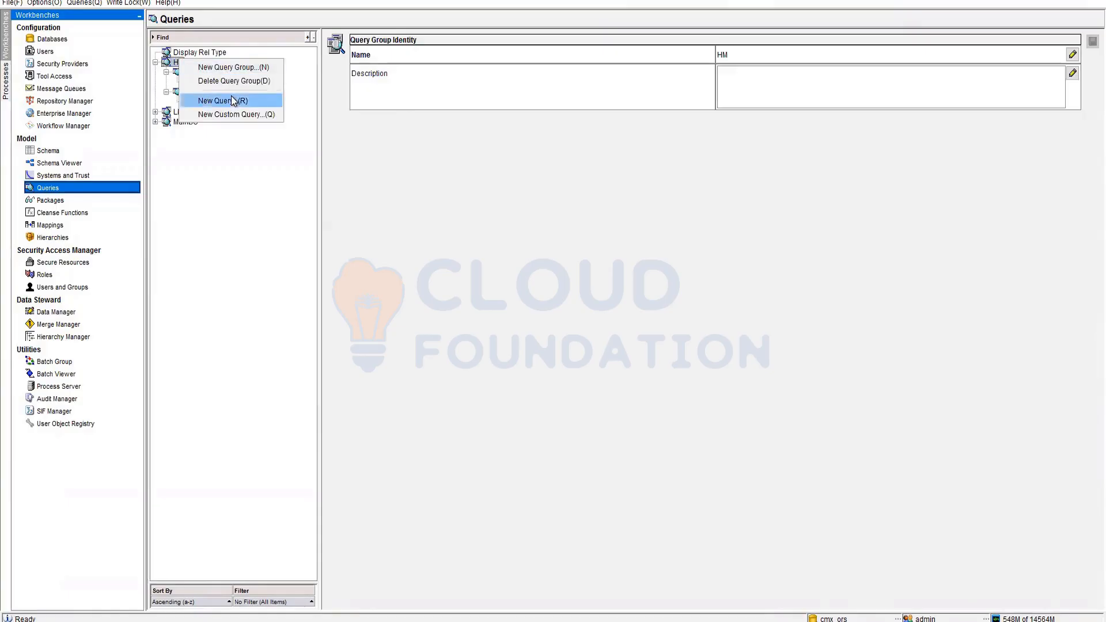
- Add a 'Display Hierarchies' query to HM using Rbo Hierarchy as primary table
{"action": "key", "text": "Return"}
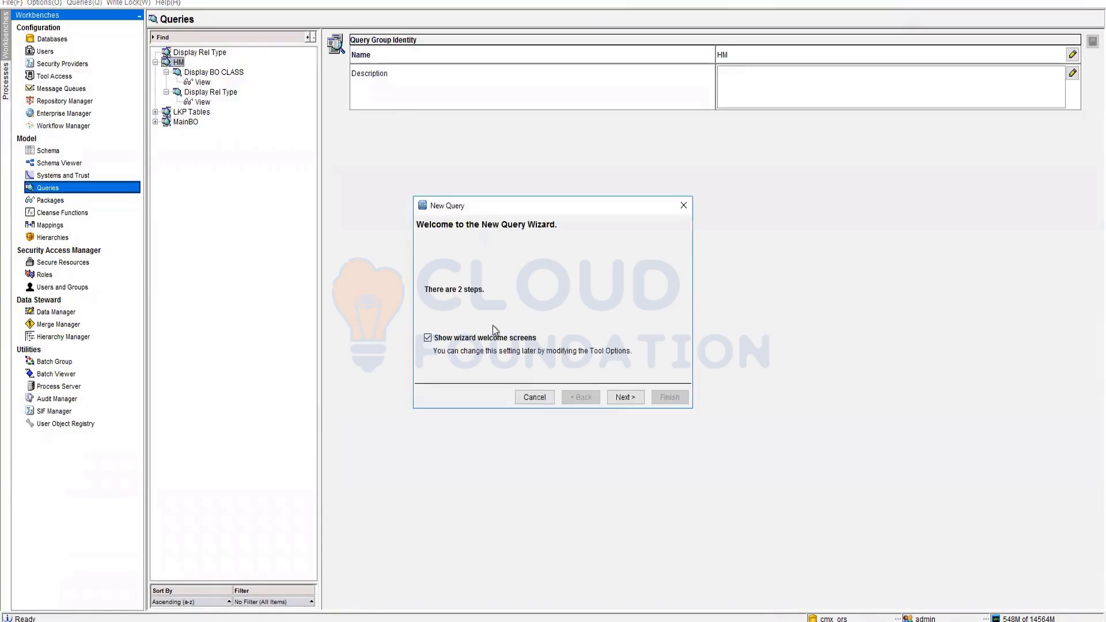
{"action": "left_click", "coordinate": [620, 397]}
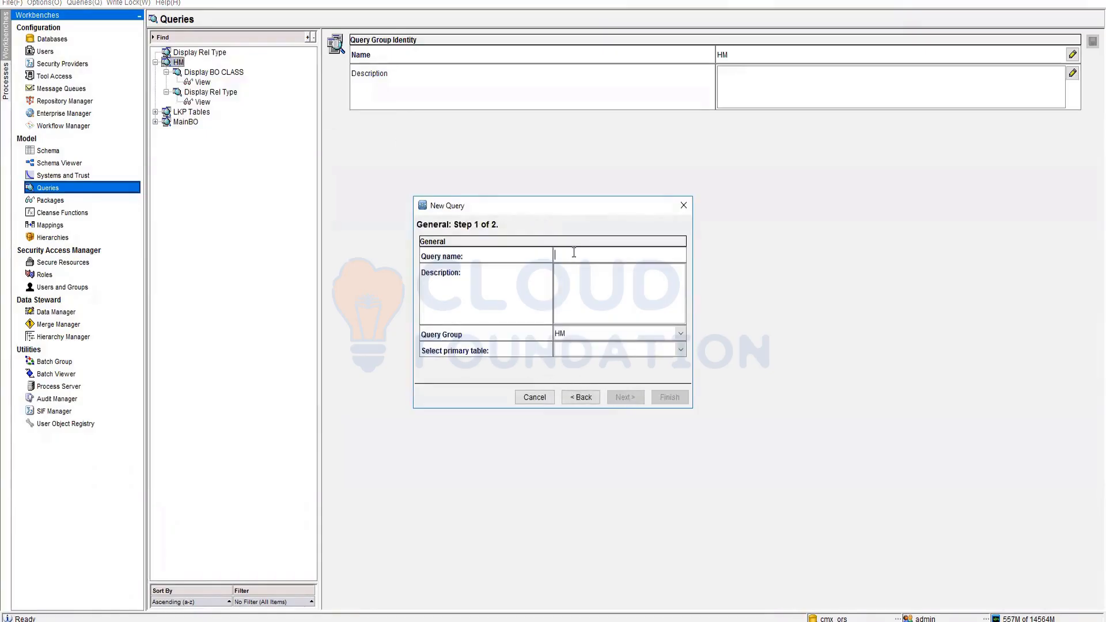
{"action": "type", "text": "Display Hierarchies"}
{"action": "left_click", "coordinate": [674, 350]}
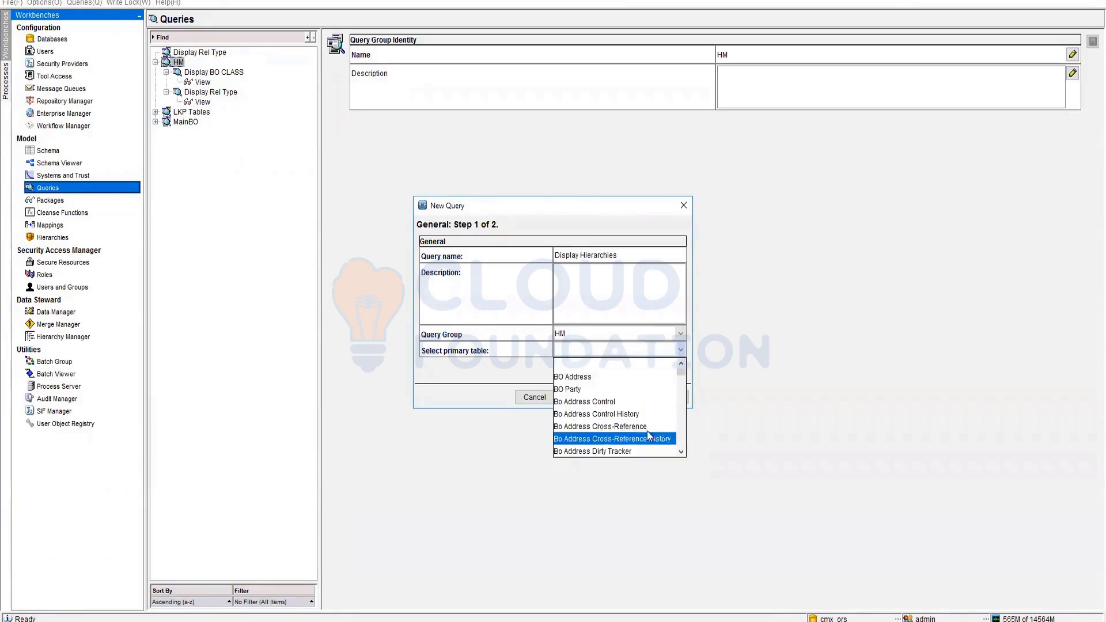
{"action": "scroll", "coordinate": [649, 435], "scroll_direction": "down", "scroll_amount": 6}
{"action": "left_click_drag", "start_coordinate": [680, 374], "coordinate": [682, 434]}
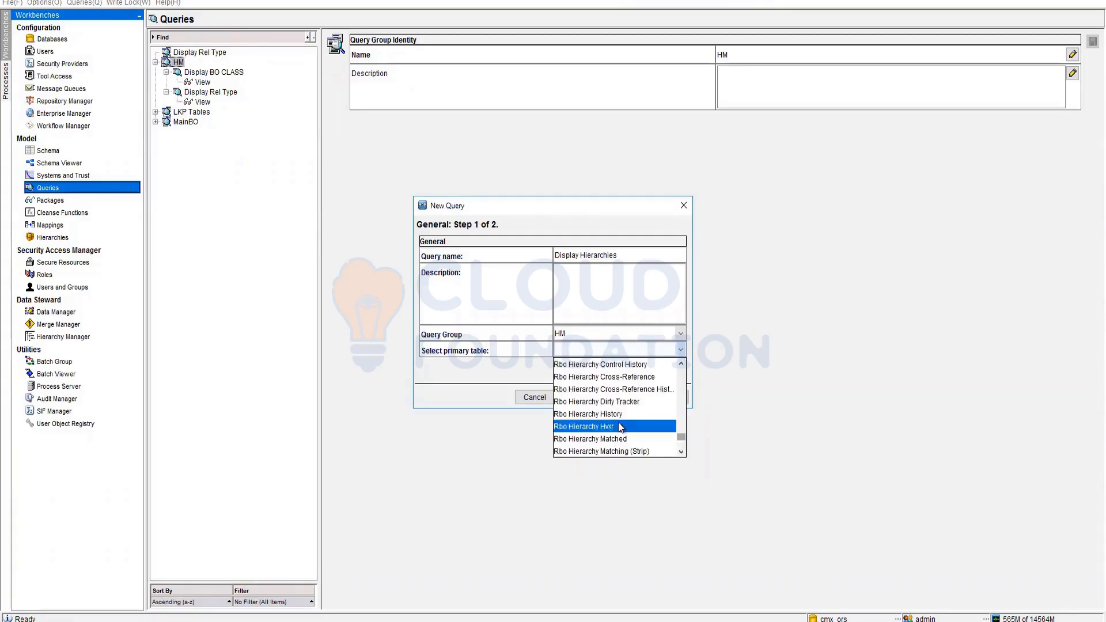
{"action": "scroll", "coordinate": [600, 417], "scroll_direction": "up", "scroll_amount": 2}
{"action": "left_click", "coordinate": [594, 410]}
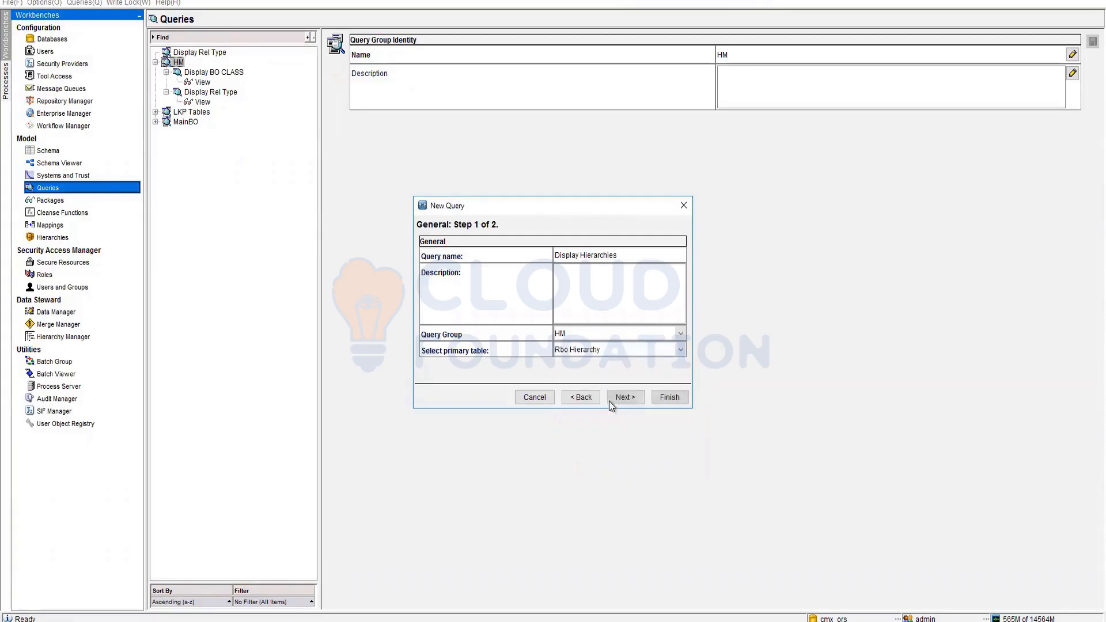
{"action": "left_click", "coordinate": [624, 397]}
{"action": "left_click", "coordinate": [668, 397]}
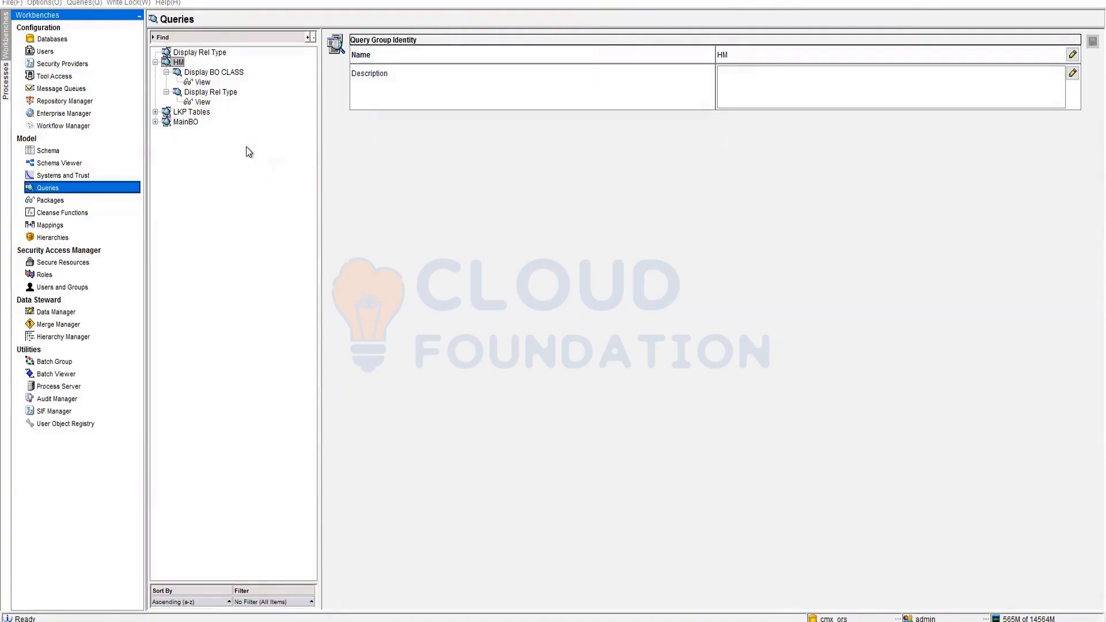
- Run the Display Hierarchies query and widen DISPLAY_NAME to read the four hierarchy names
{"action": "left_click", "coordinate": [167, 93]}
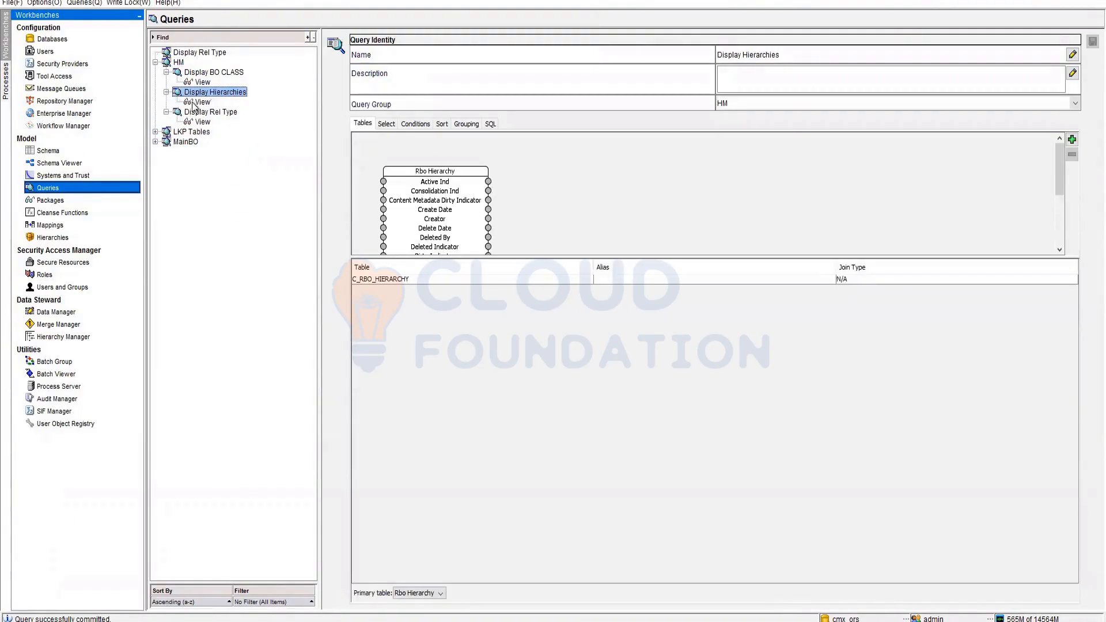
{"action": "double_click", "coordinate": [202, 102]}
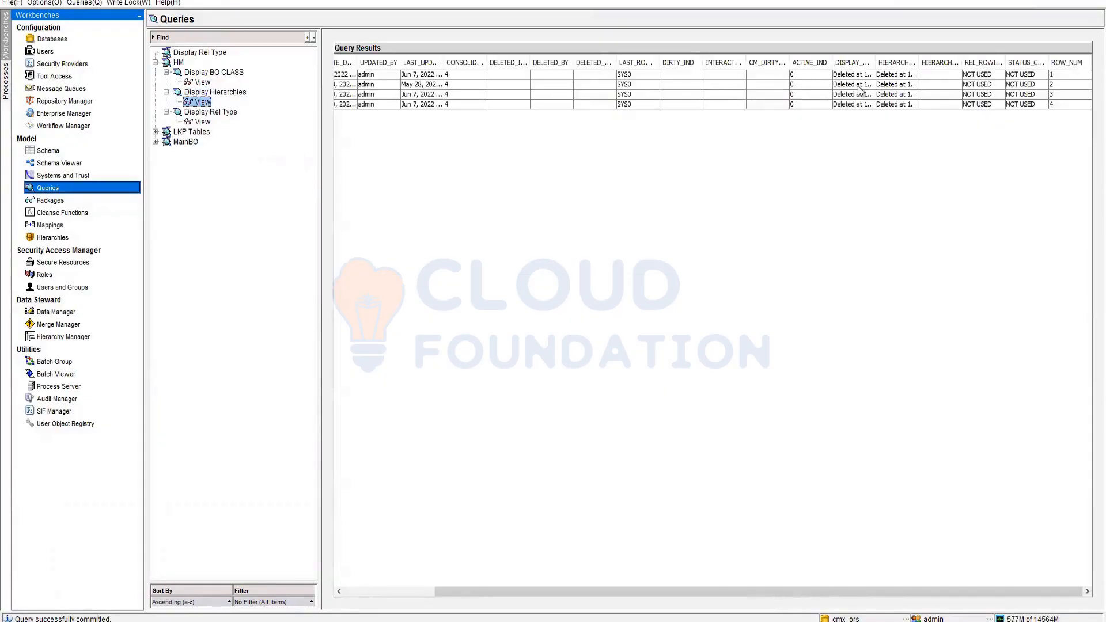
{"action": "left_click_drag", "start_coordinate": [875, 64], "coordinate": [1015, 66]}
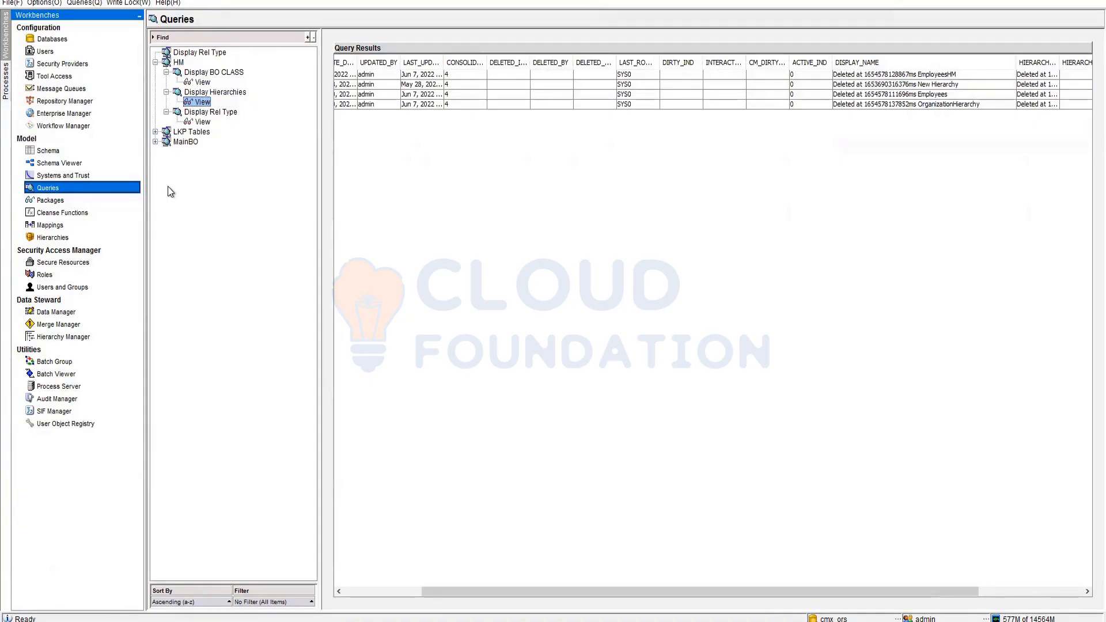
{"action": "left_click", "coordinate": [45, 200]}
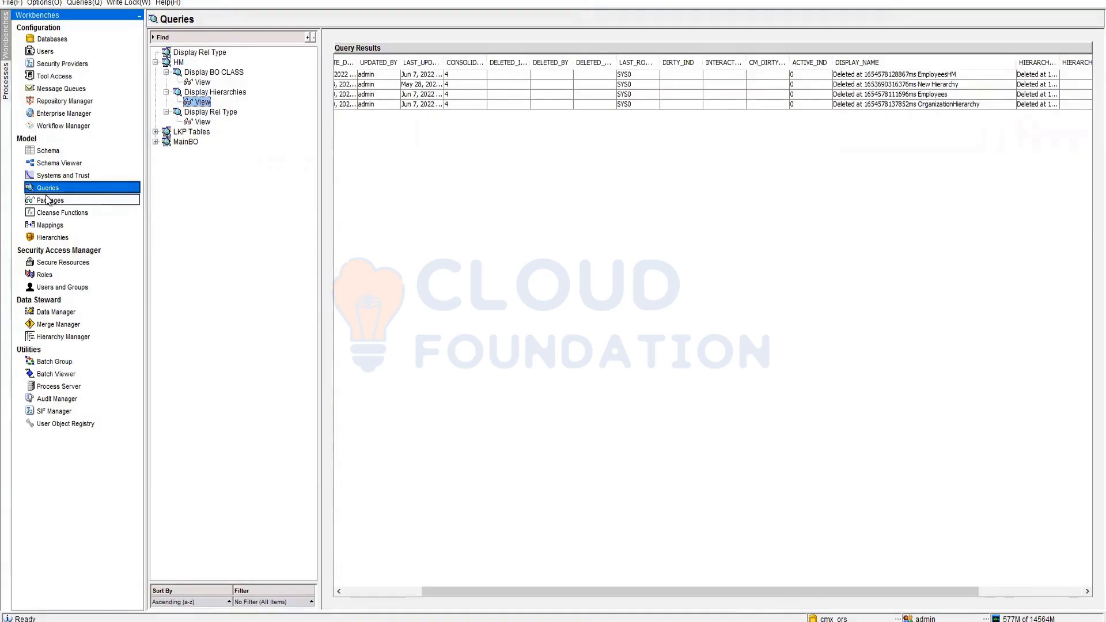
- Review the EO Employees base object's relationships and properties in Schema, then go to Hierarchies
{"action": "left_click", "coordinate": [48, 152]}
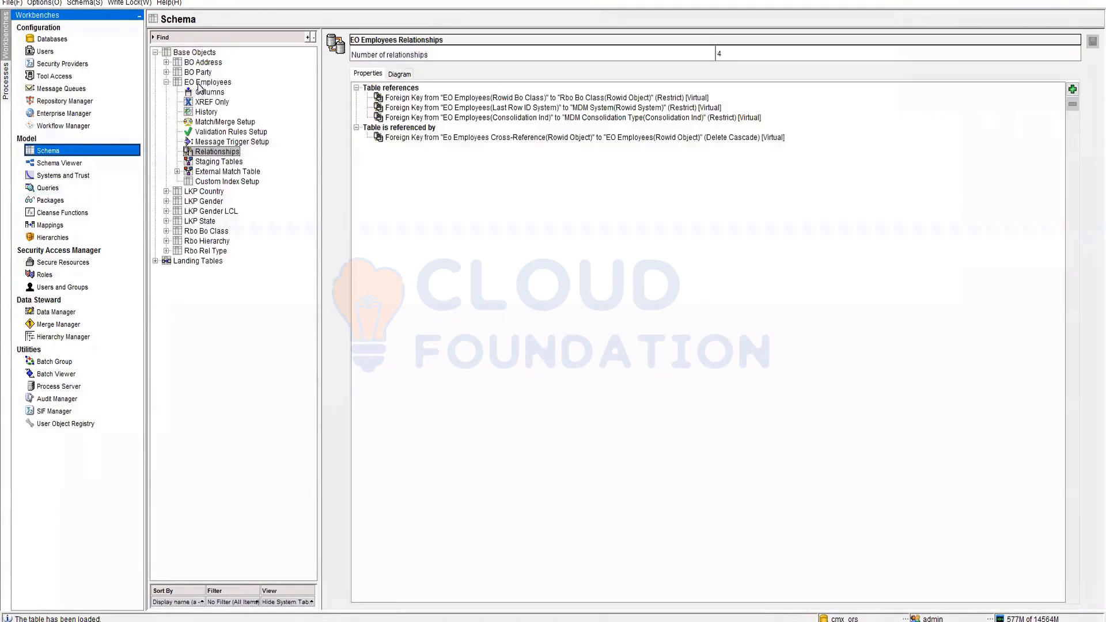
{"action": "double_click", "coordinate": [211, 84]}
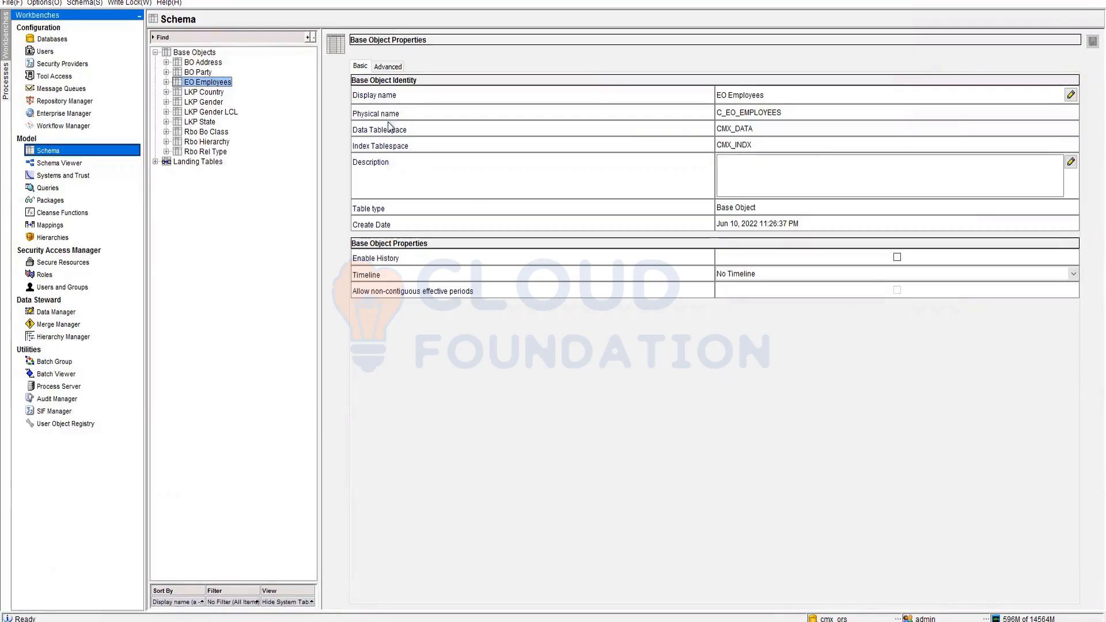
{"action": "left_click", "coordinate": [66, 238]}
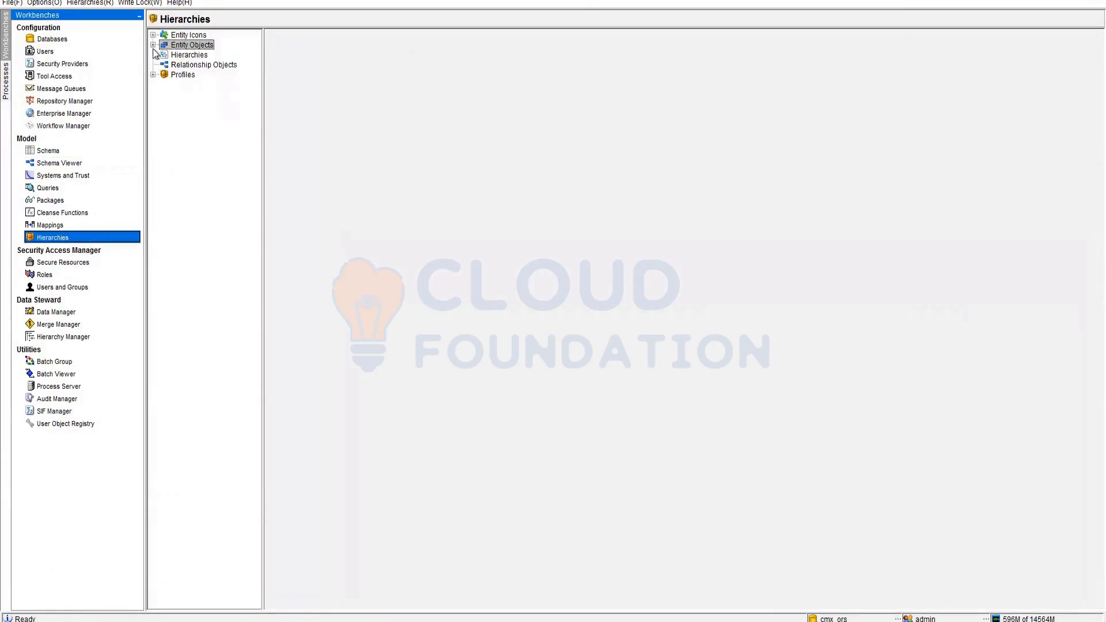
- Show the EO Employees entity object details and start a new entity/relationship object
{"action": "left_click", "coordinate": [153, 47]}
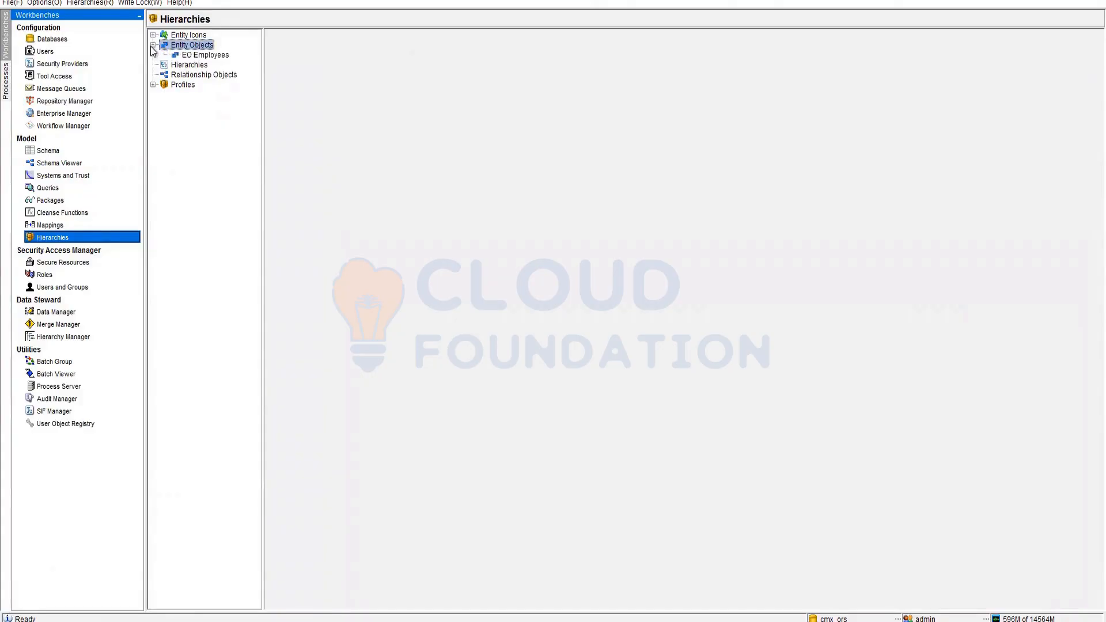
{"action": "key", "text": "Down"}
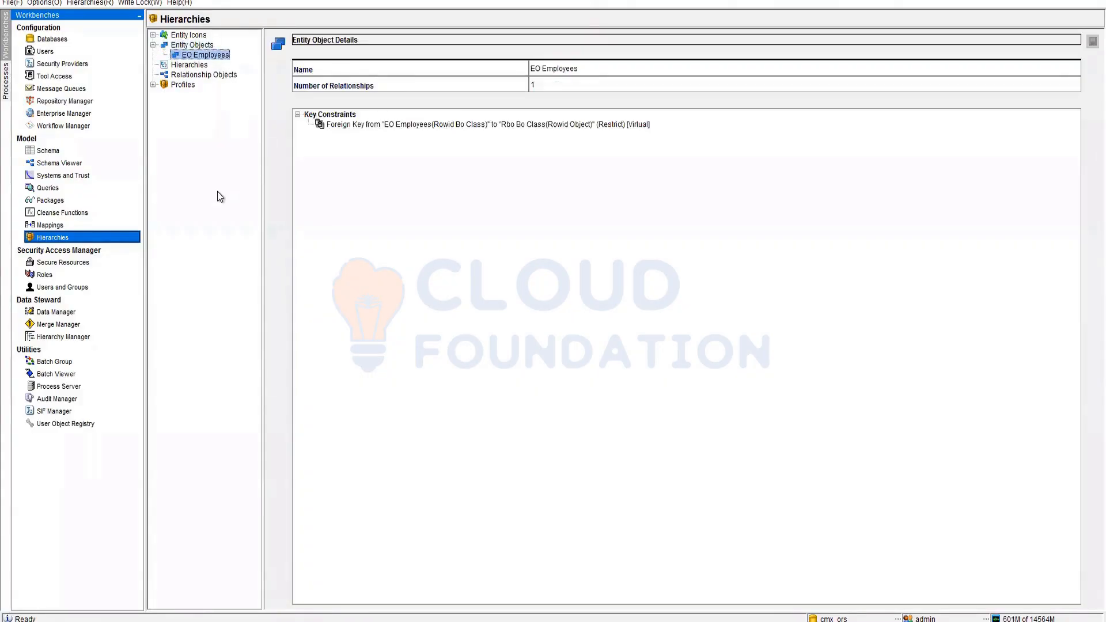
{"action": "right_click", "coordinate": [206, 49]}
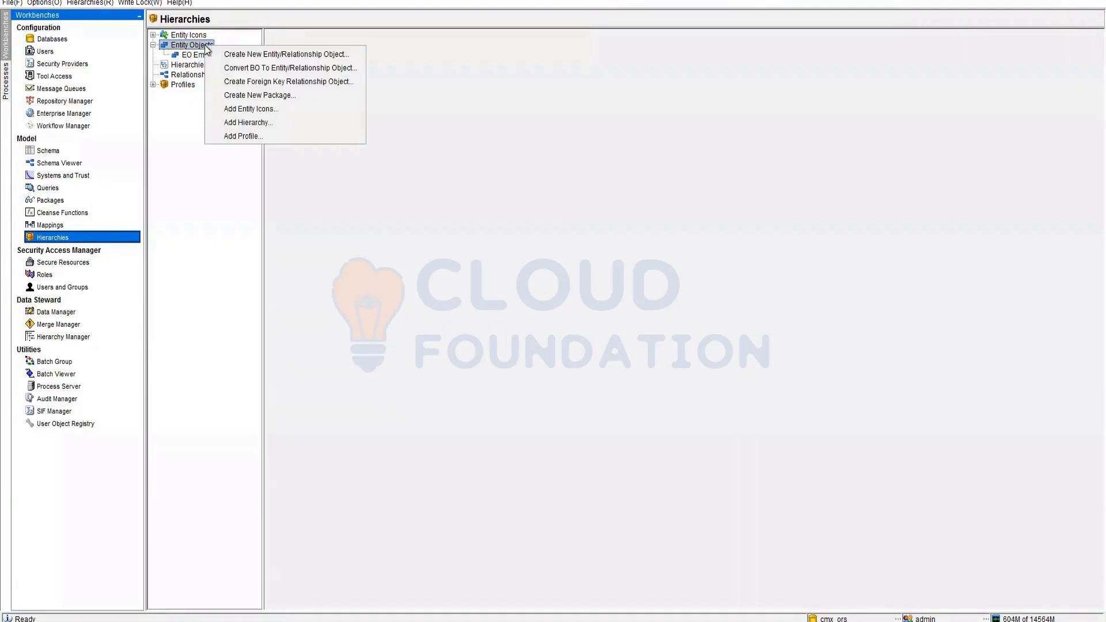
{"action": "left_click", "coordinate": [301, 57]}
- Create a new relationship base object named 'BR Employee Rel'
{"action": "left_click", "coordinate": [494, 314]}
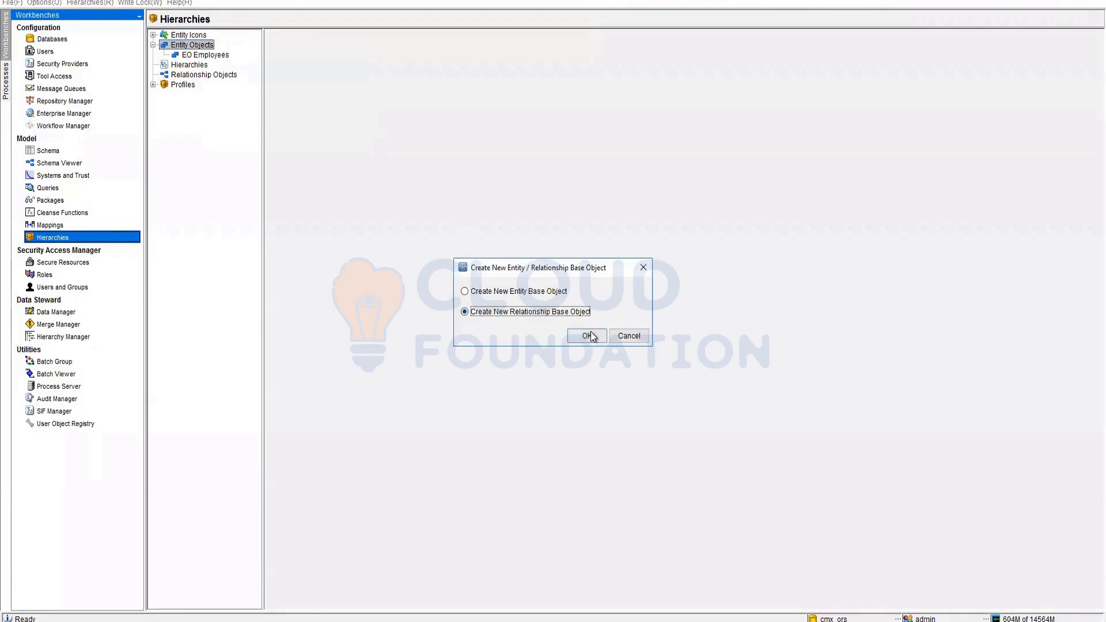
{"action": "left_click", "coordinate": [590, 331]}
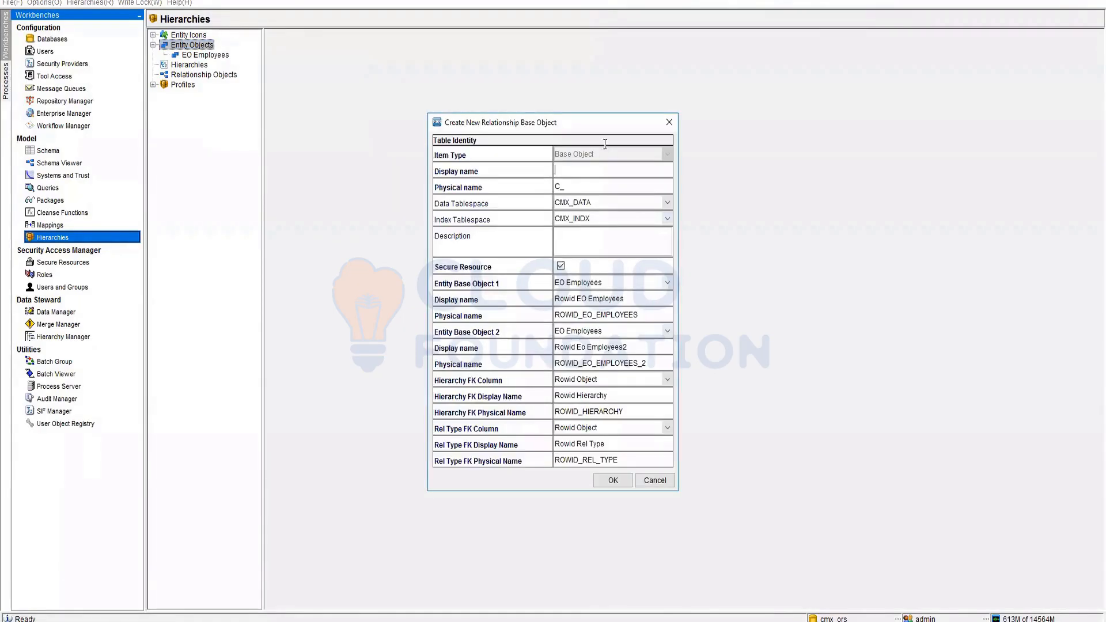
{"action": "type", "text": "BR Employee Rel"}
{"action": "key", "text": "Tab"}
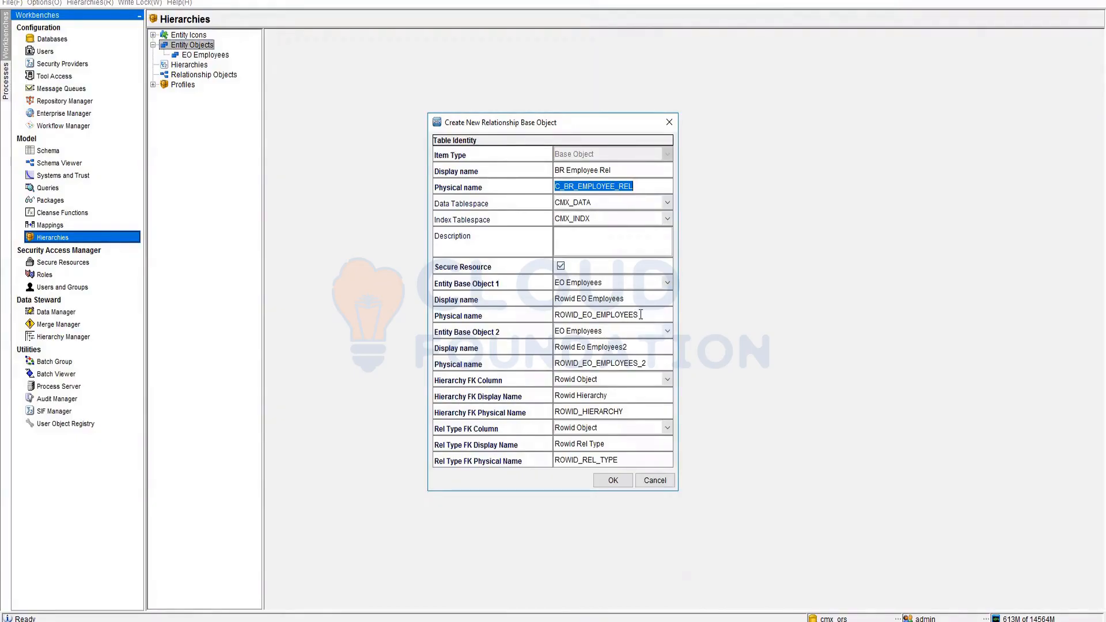
- Name the first entity Parent ID with physical name ParentID, and enter ChildID for the second
{"action": "left_click", "coordinate": [576, 345]}
{"action": "left_click", "coordinate": [648, 346]}
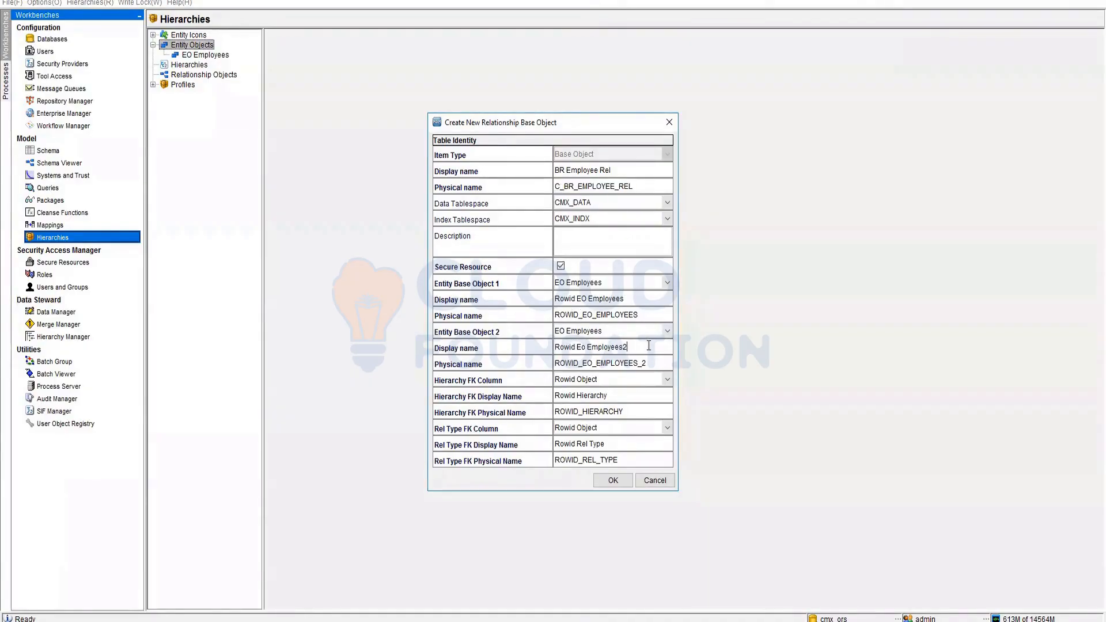
{"action": "left_click", "coordinate": [651, 312]}
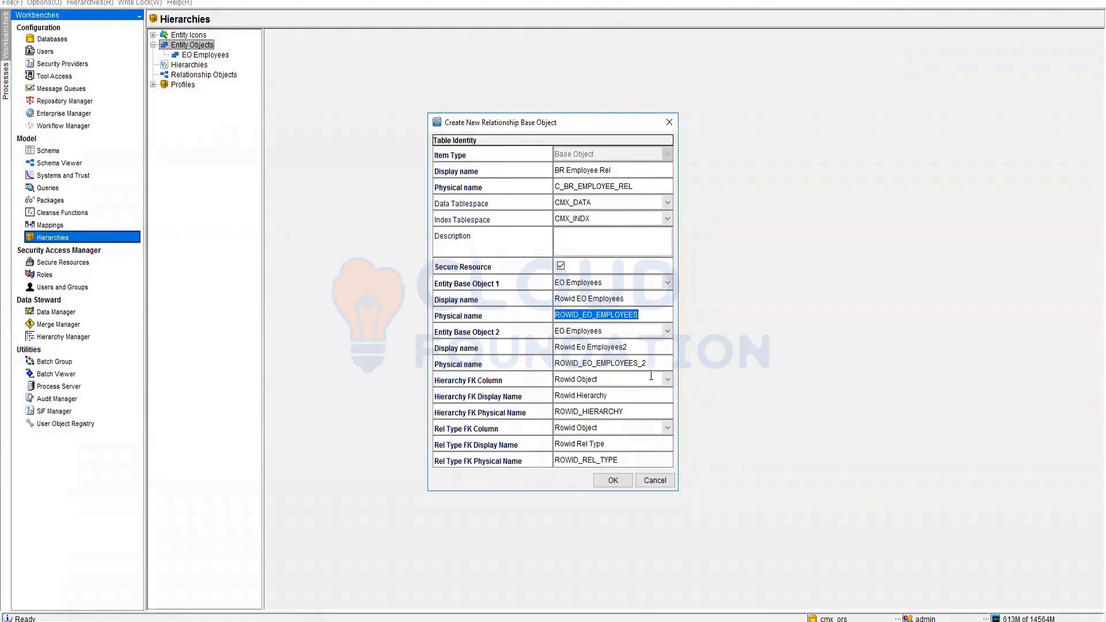
{"action": "type", "text": "Parent"}
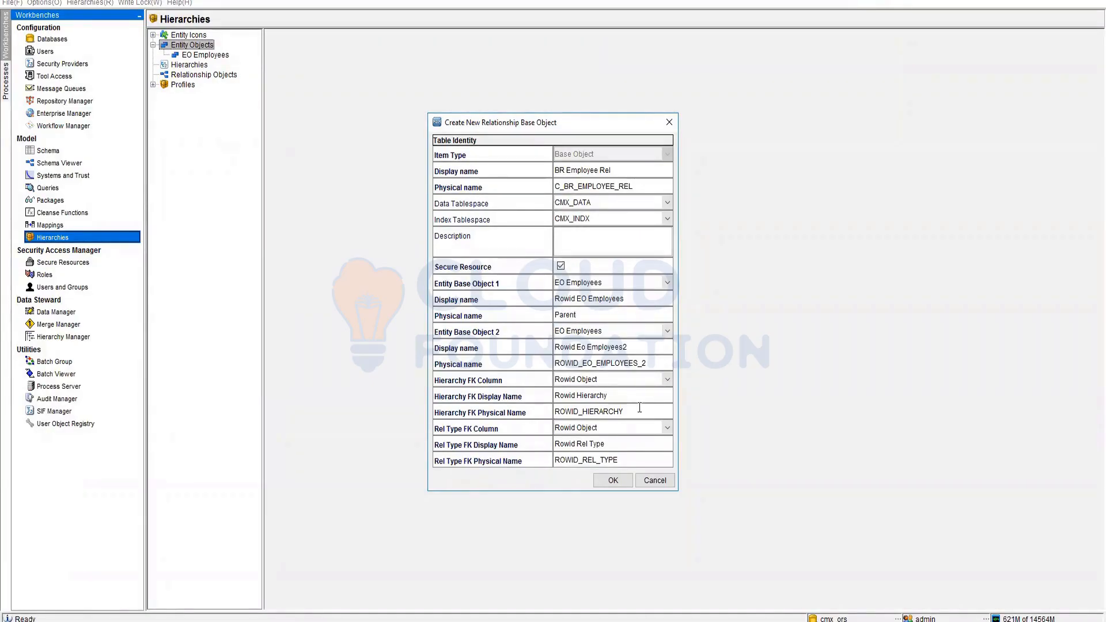
{"action": "type", "text": "ID"}
{"action": "left_click", "coordinate": [625, 345]}
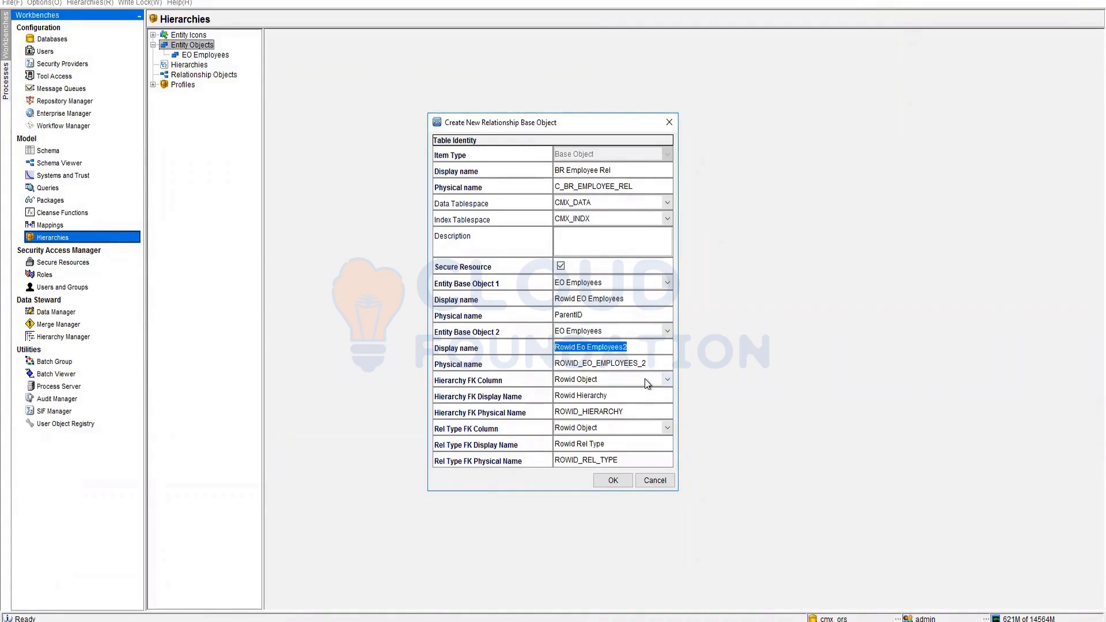
{"action": "type", "text": "Chil"}
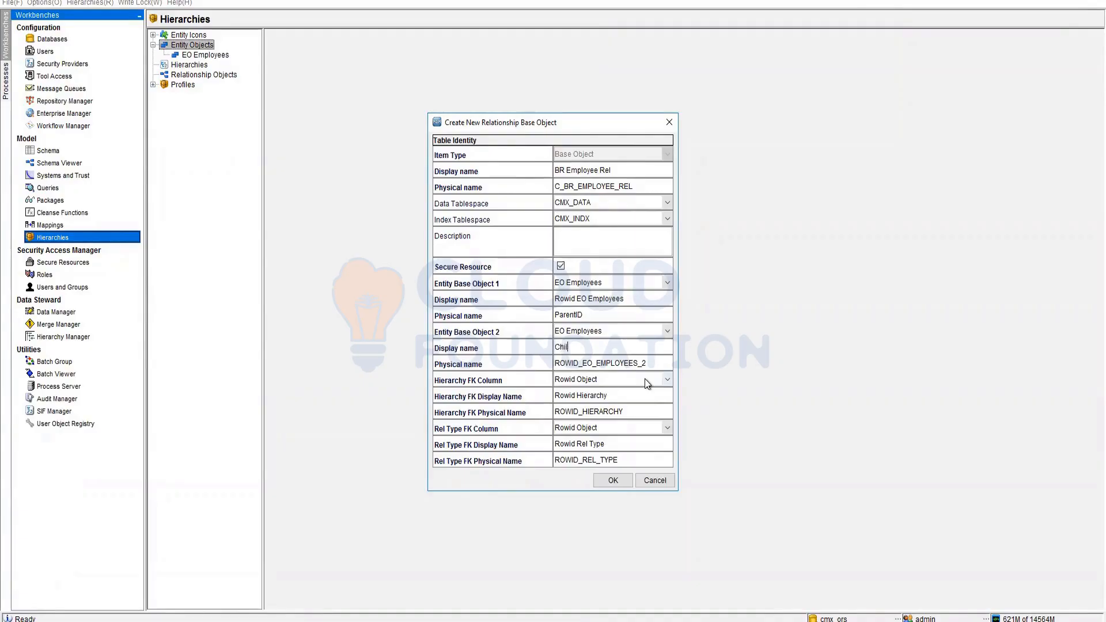
{"action": "type", "text": "dID"}
{"action": "left_click", "coordinate": [617, 299]}
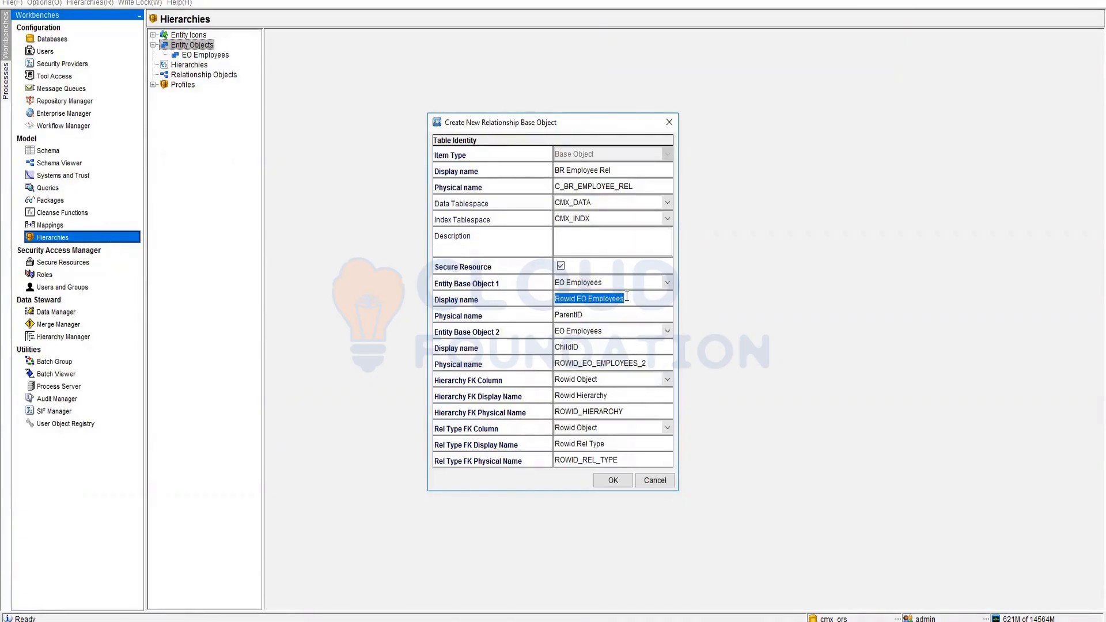
{"action": "type", "text": "Parent ID"}
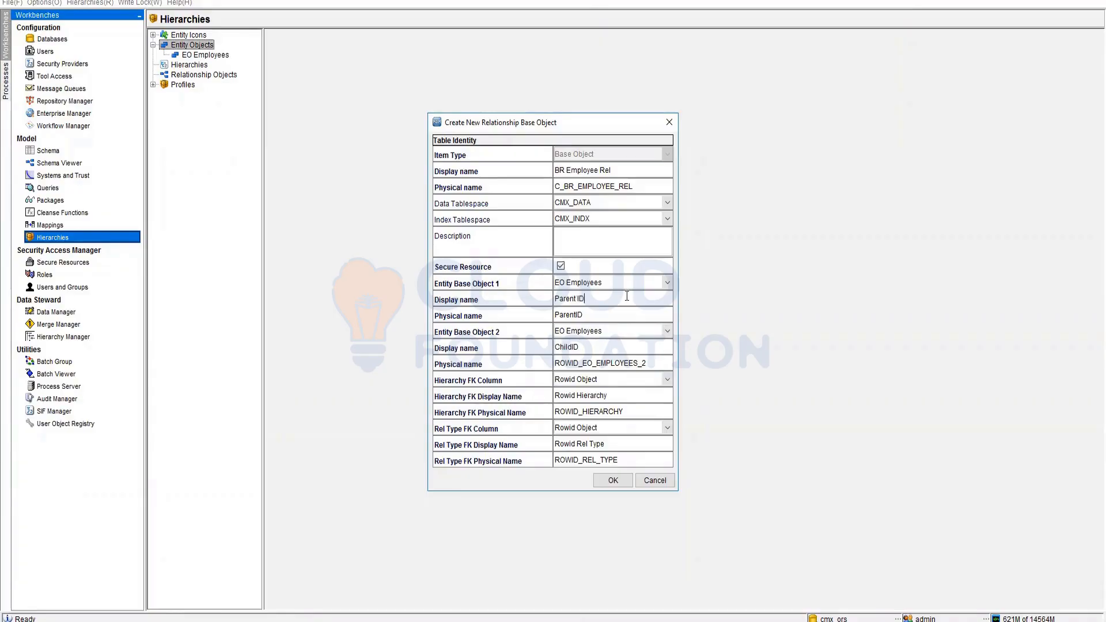
- Set the second entity to display name Child ID and physical name ChildID, and create the object
{"action": "left_click", "coordinate": [643, 362]}
{"action": "key", "text": "shift+Tab"}
{"action": "key", "text": "ctrl+c"}
{"action": "left_click", "coordinate": [652, 361]}
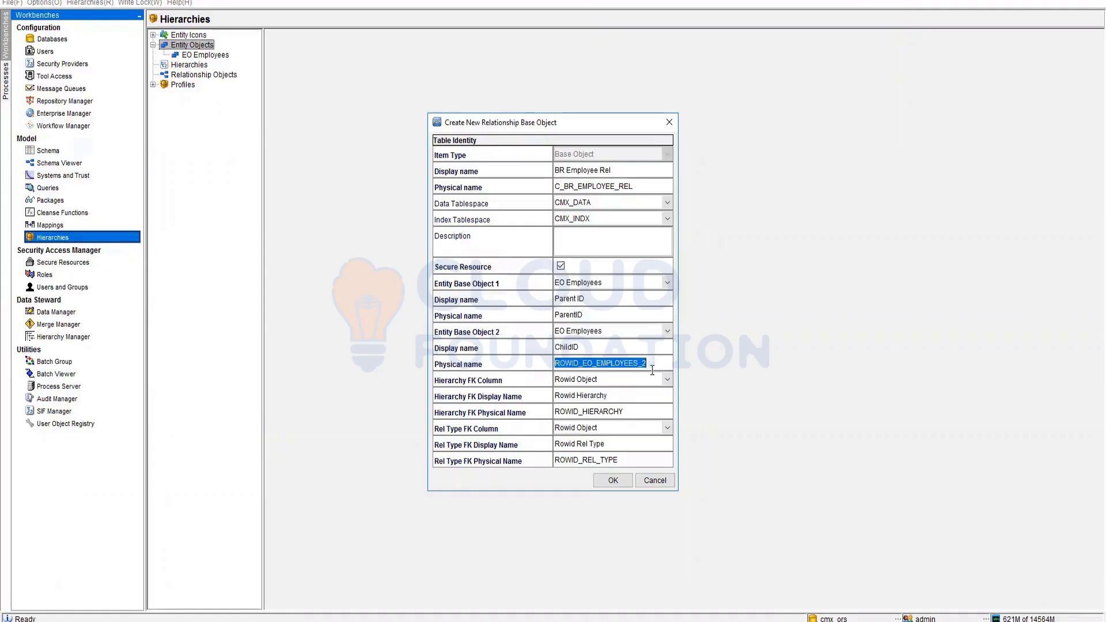
{"action": "key", "text": "ctrl+v"}
{"action": "left_click", "coordinate": [570, 348]}
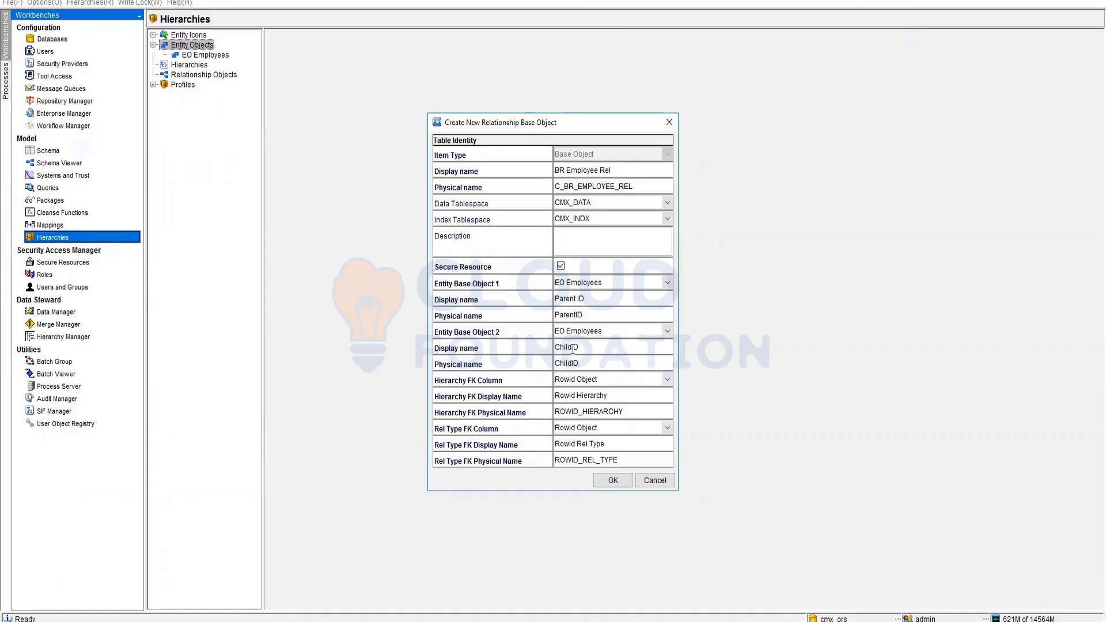
{"action": "key", "text": "shift+Home"}
{"action": "key", "text": "BackSpace"}
{"action": "type", "text": "Child"}
{"action": "left_click", "coordinate": [612, 480]}
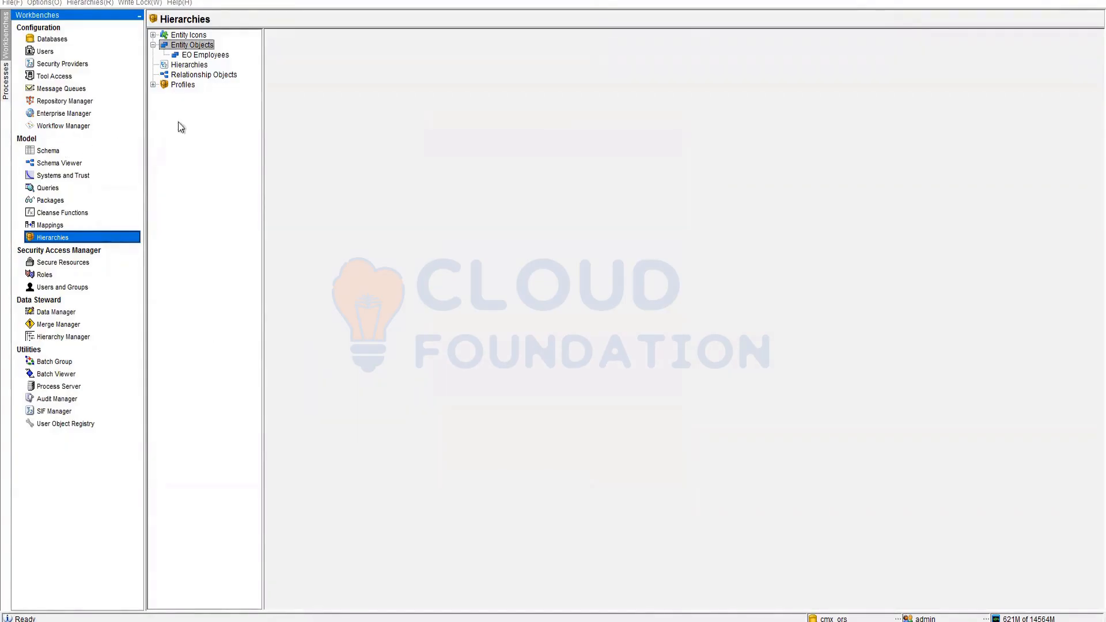
{"action": "left_click", "coordinate": [47, 151]}
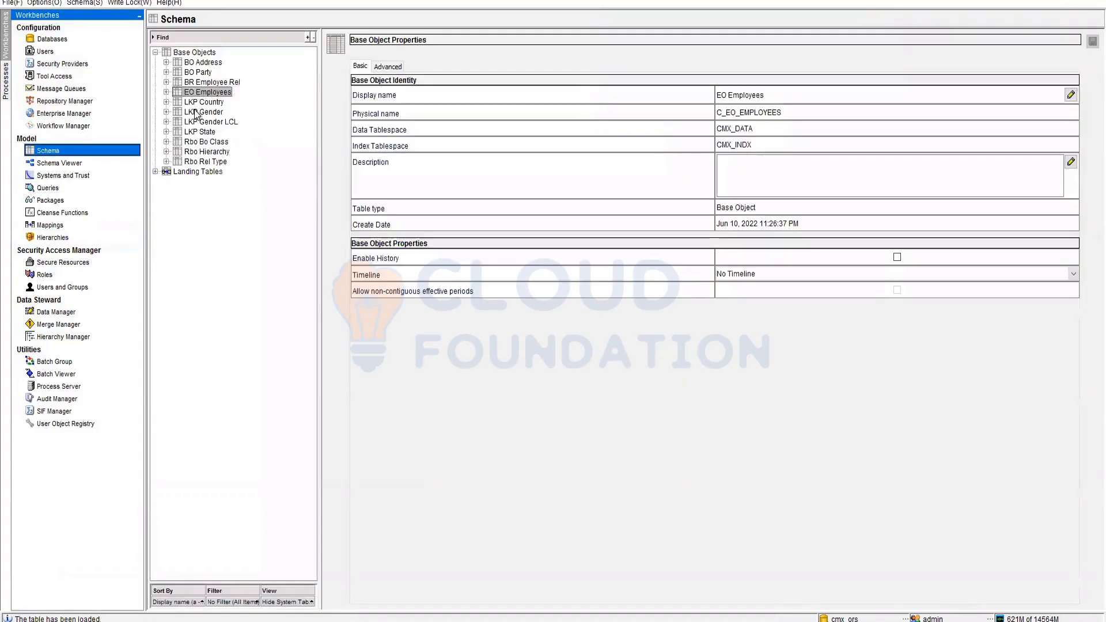
{"action": "left_click", "coordinate": [179, 82]}
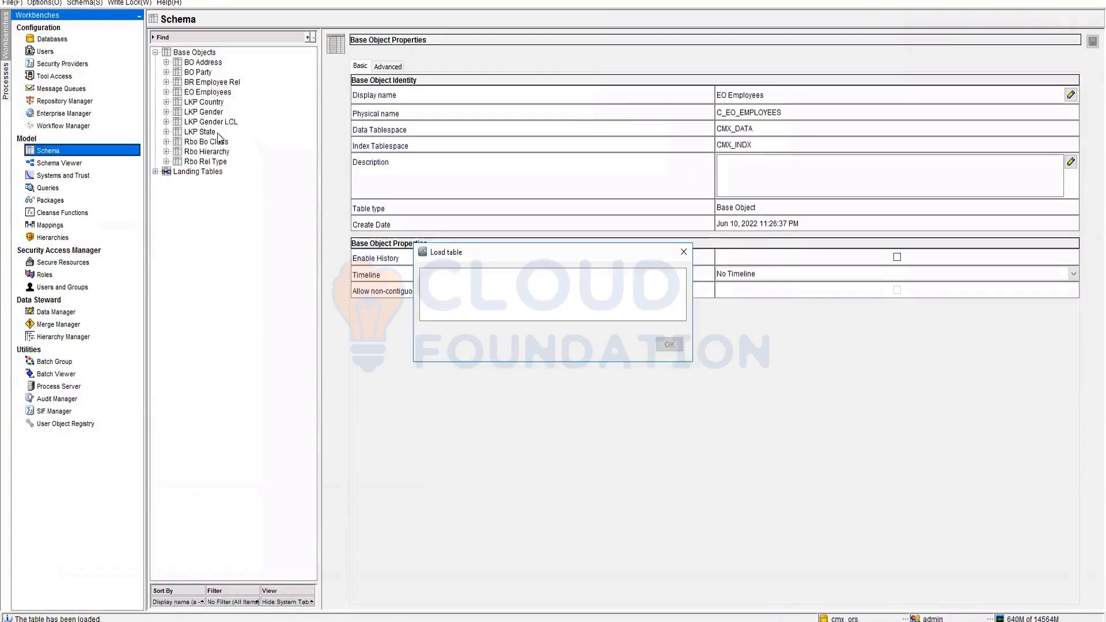
{"action": "left_click", "coordinate": [166, 82]}
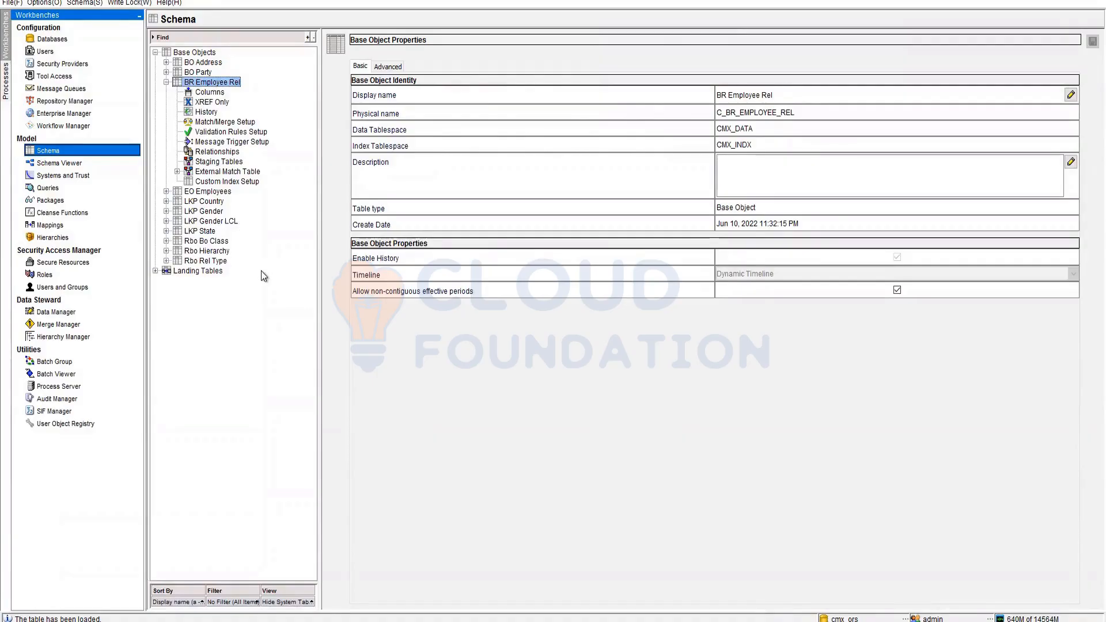
{"action": "left_click", "coordinate": [217, 152]}
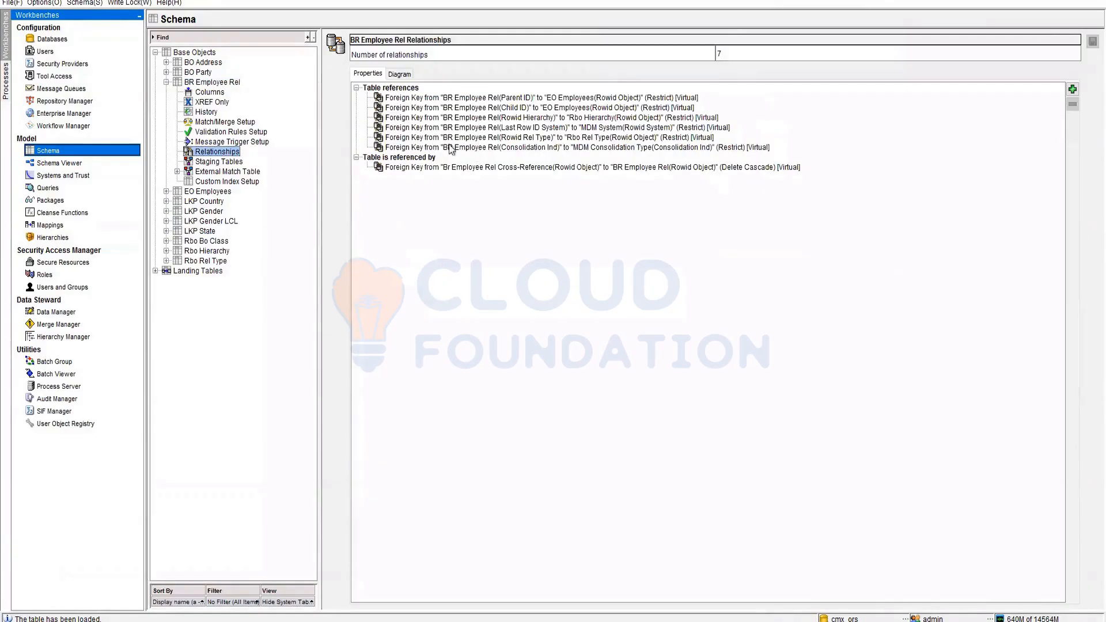
{"action": "left_click", "coordinate": [208, 93]}
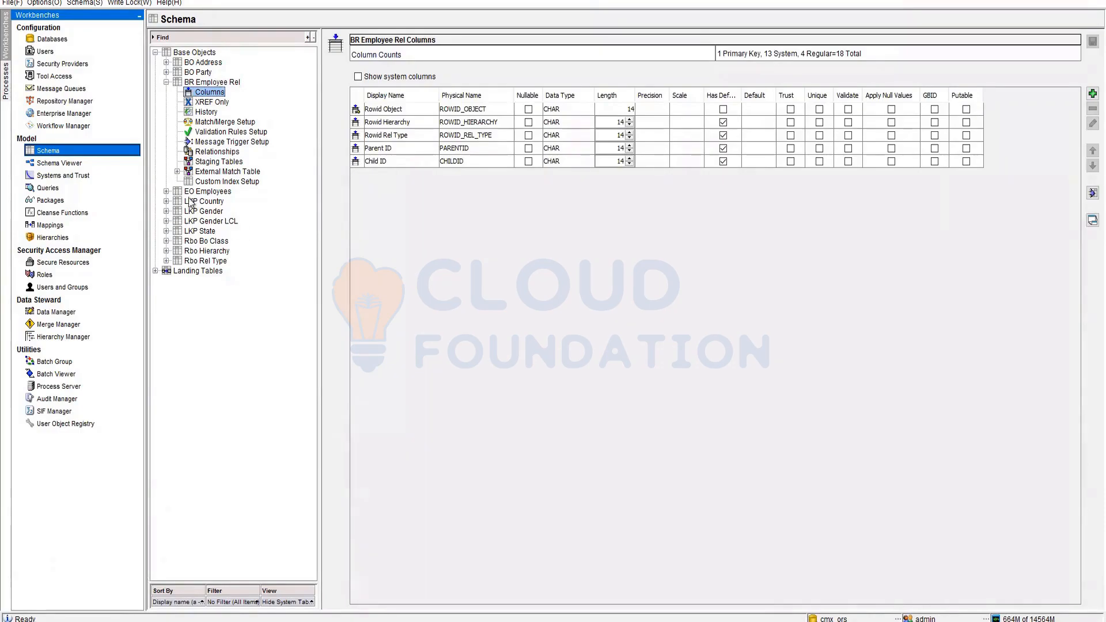
{"action": "left_click", "coordinate": [52, 237]}
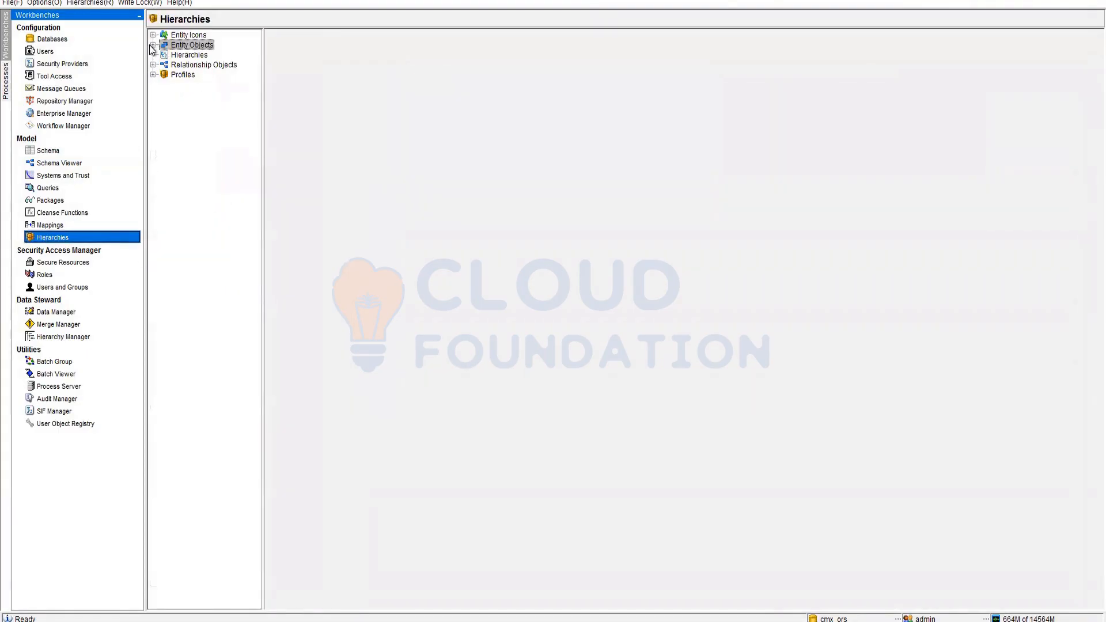
- Review BR Employee Rel under Relationship Objects, then return to EO Employees' entity details
{"action": "left_click", "coordinate": [153, 45]}
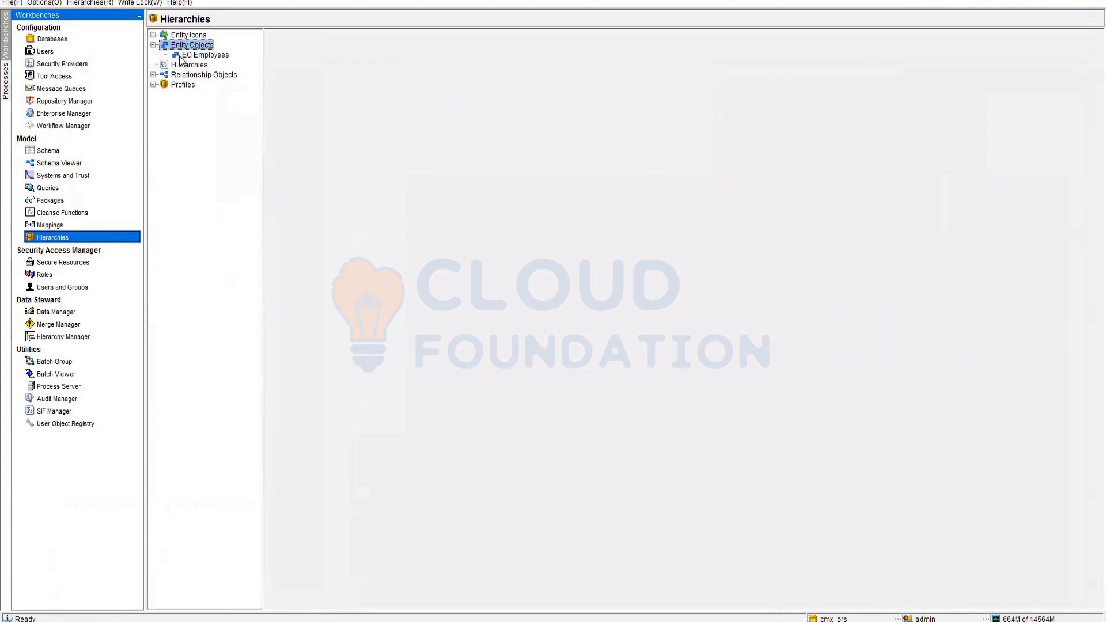
{"action": "left_click", "coordinate": [187, 55]}
{"action": "left_click", "coordinate": [154, 75]}
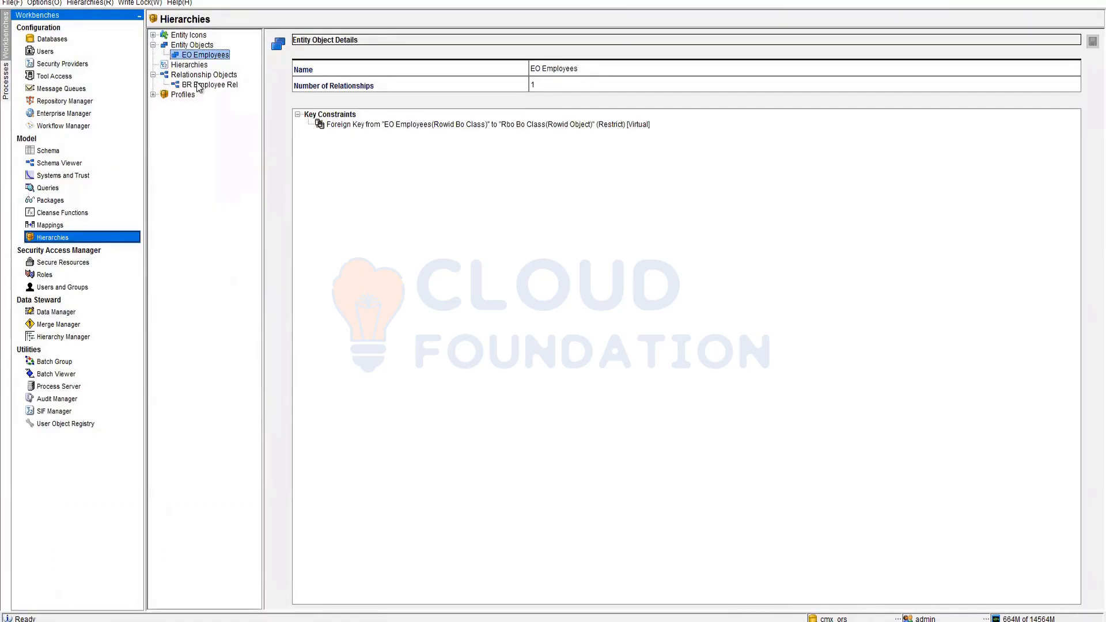
{"action": "left_click", "coordinate": [198, 85]}
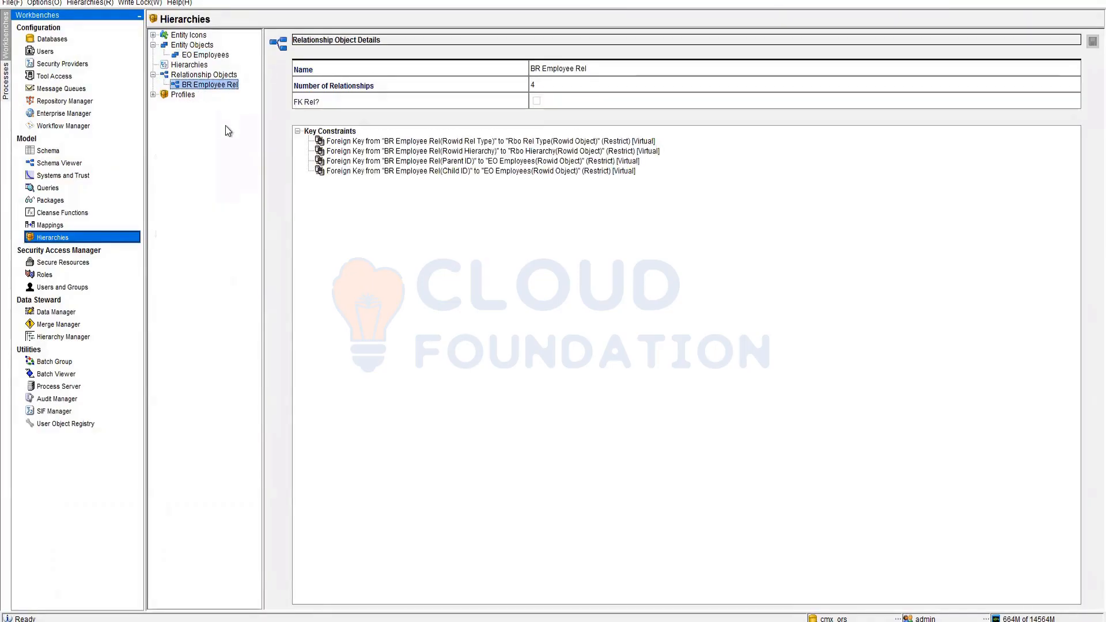
{"action": "left_click", "coordinate": [201, 56]}
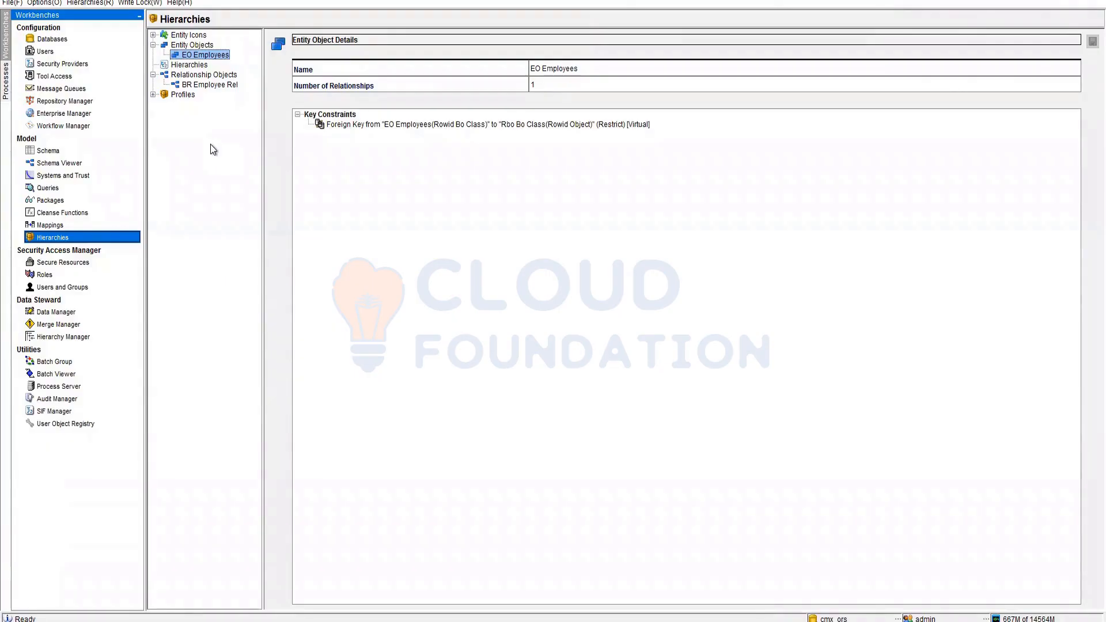
- Add an entity type under EO Employees with code and display name Manager
{"action": "right_click", "coordinate": [195, 58]}
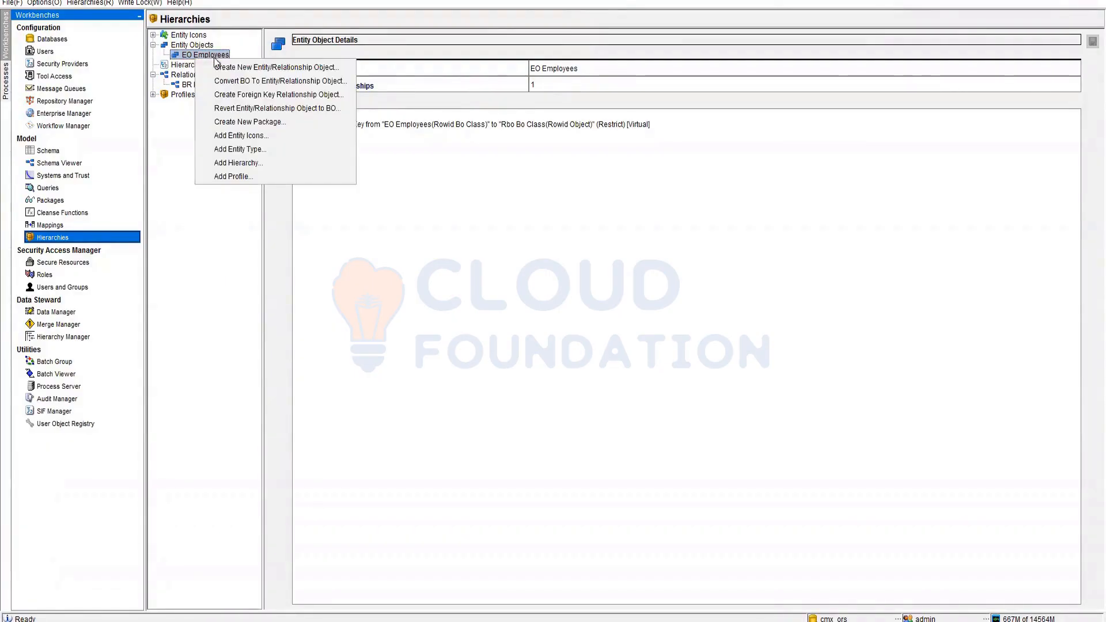
{"action": "left_click", "coordinate": [268, 149]}
{"action": "left_click", "coordinate": [595, 70]}
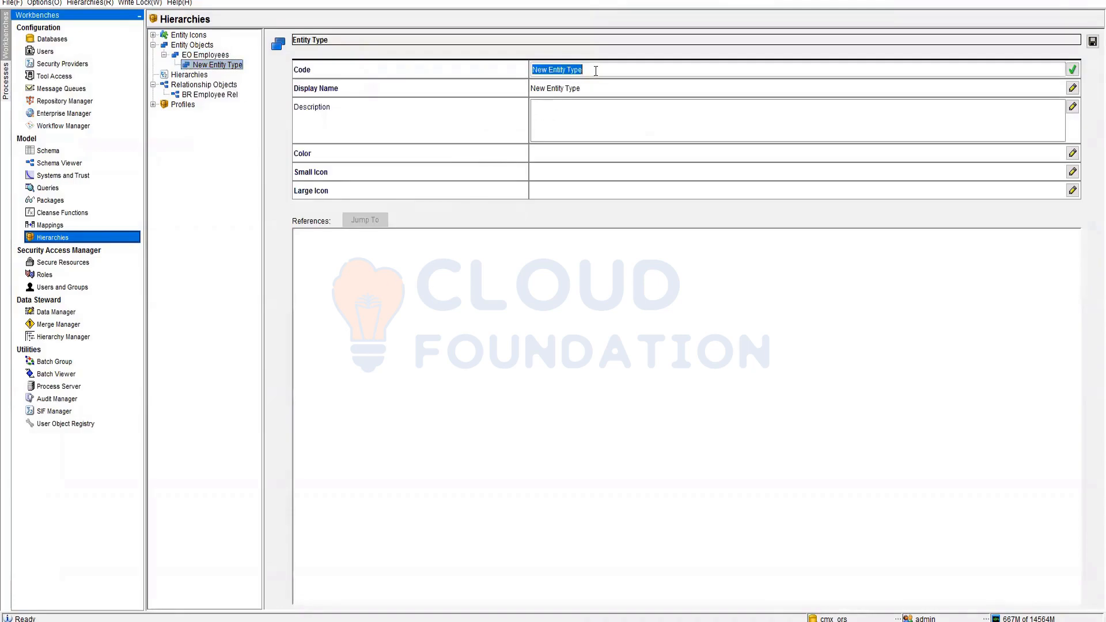
{"action": "type", "text": "manager"}
{"action": "key", "text": "Home"}
{"action": "key", "text": "Delete"}
{"action": "type", "text": "M"}
{"action": "left_click", "coordinate": [586, 85]}
{"action": "left_click", "coordinate": [544, 70]}
{"action": "key", "text": "ctrl+c"}
{"action": "left_click", "coordinate": [547, 90]}
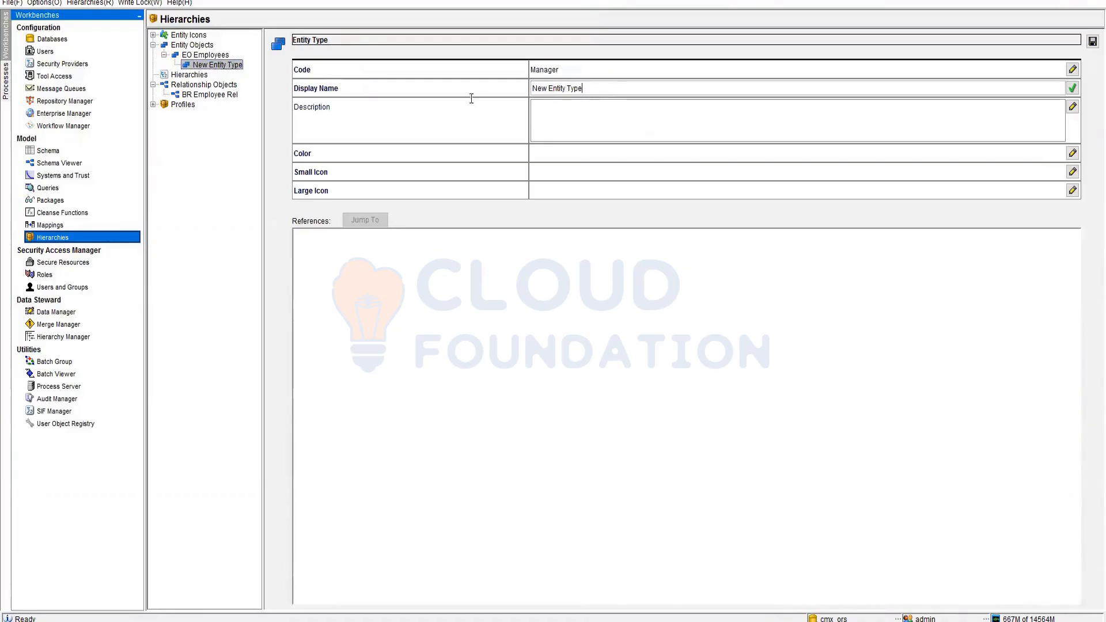
{"action": "left_click_drag", "start_coordinate": [532, 89], "coordinate": [582, 97]}
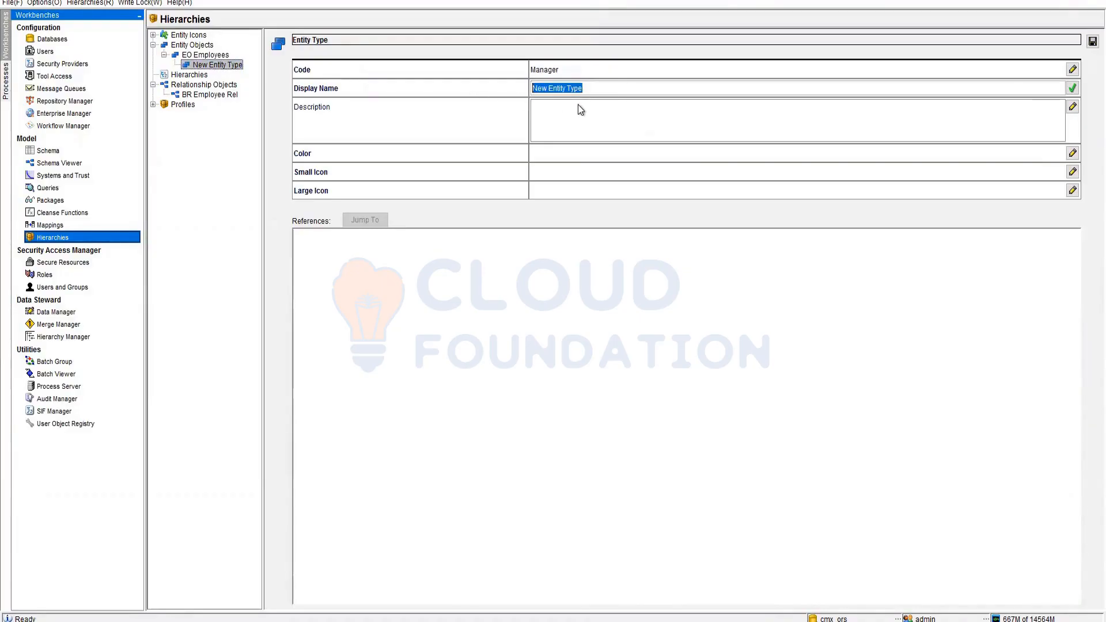
{"action": "key", "text": "ctrl+v"}
- Give the Manager entity type the blue colour 0x3333FF
{"action": "left_click", "coordinate": [1072, 153]}
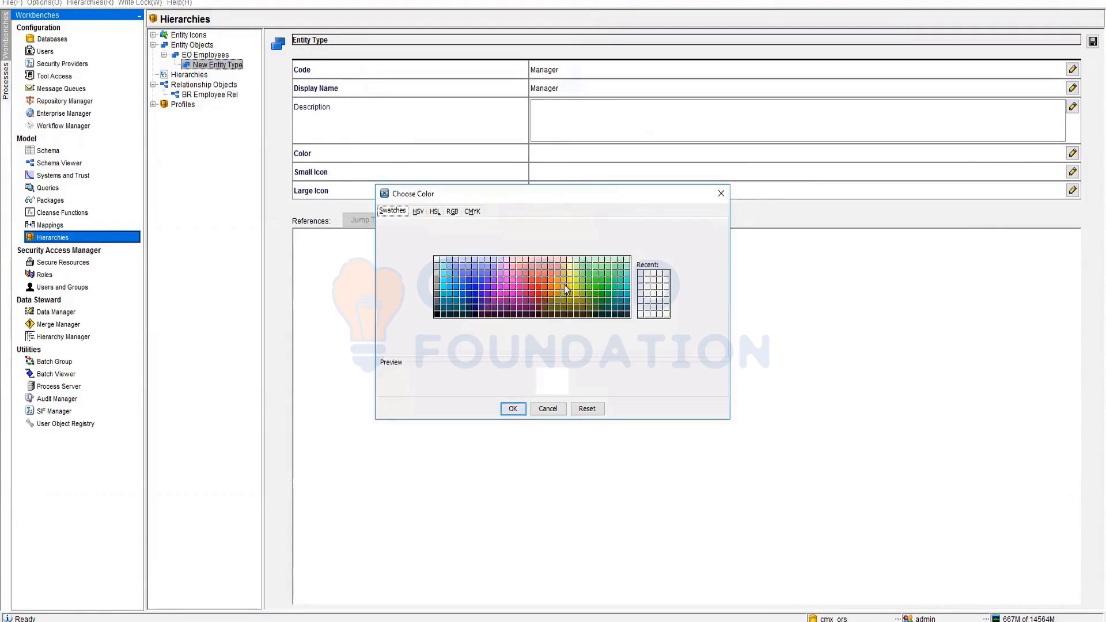
{"action": "left_click", "coordinate": [475, 279]}
{"action": "left_click", "coordinate": [513, 405]}
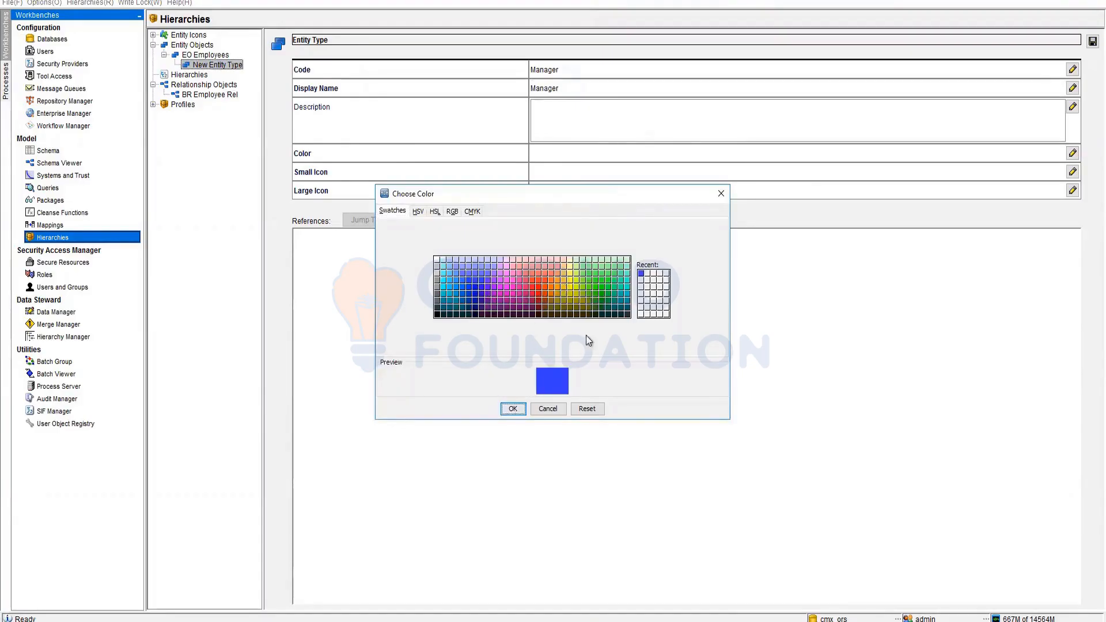
{"action": "double_click", "coordinate": [613, 175]}
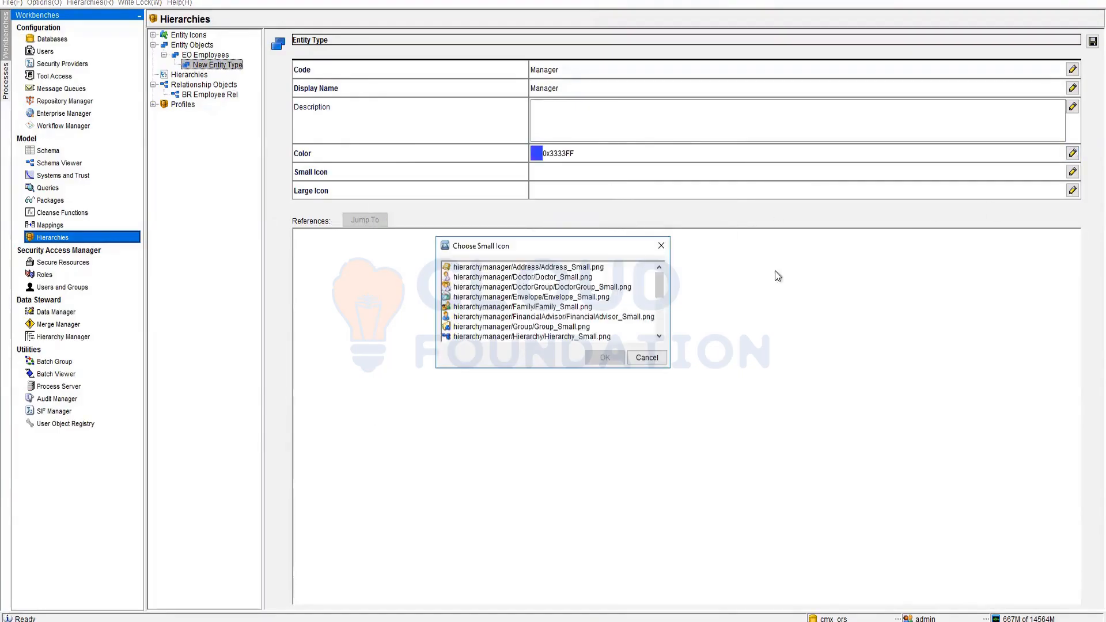
- Set Manager's icons to FinancialAdvisor_Small.png (small) and FinancialAdvisor.png (large)
{"action": "left_click", "coordinate": [552, 316]}
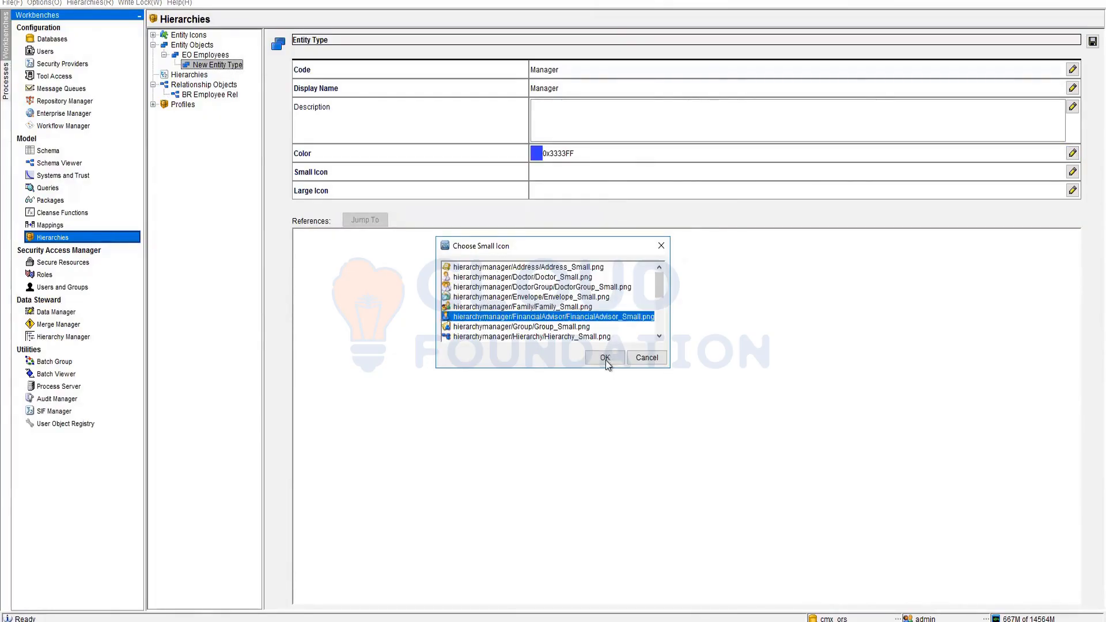
{"action": "scroll", "coordinate": [569, 332], "scroll_direction": "down", "scroll_amount": 3}
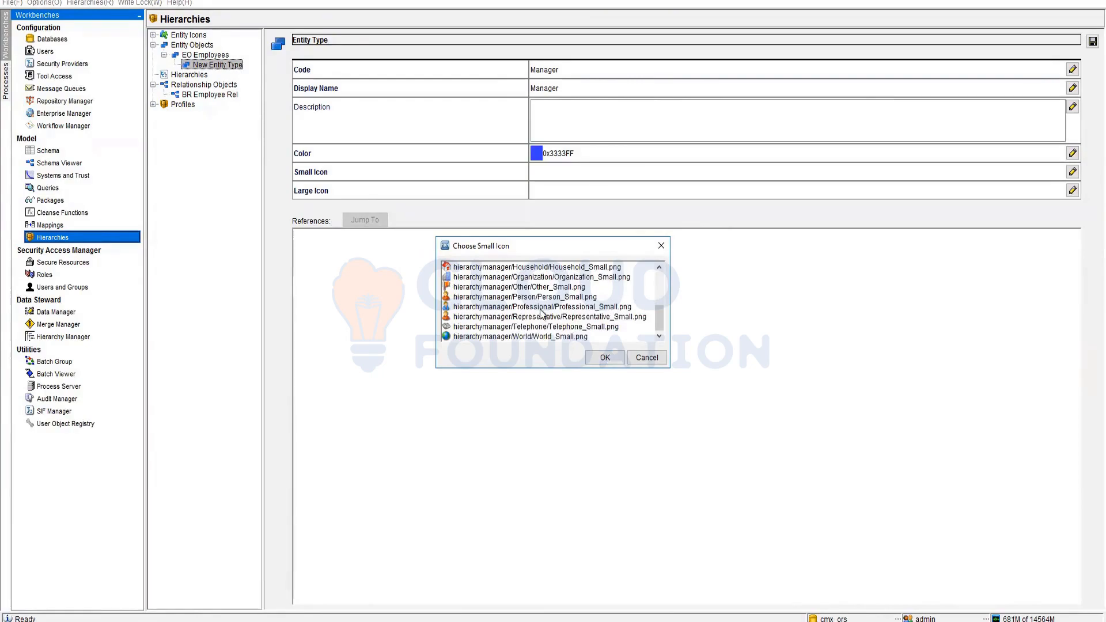
{"action": "scroll", "coordinate": [542, 282], "scroll_direction": "up", "scroll_amount": 1}
{"action": "scroll", "coordinate": [541, 282], "scroll_direction": "up", "scroll_amount": 3}
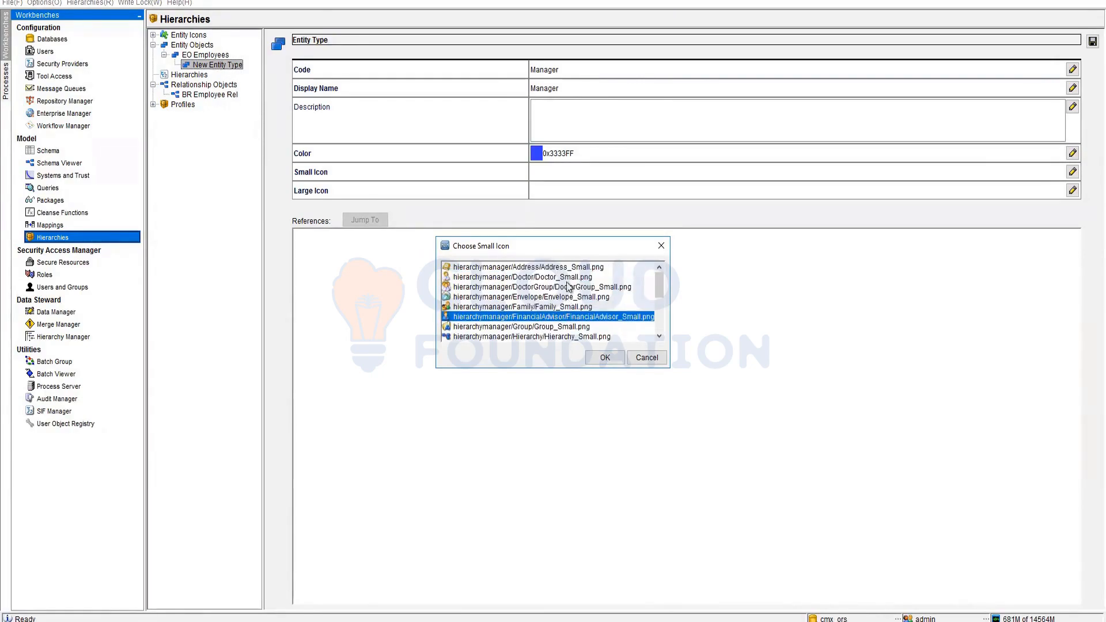
{"action": "scroll", "coordinate": [568, 287], "scroll_direction": "down", "scroll_amount": 4}
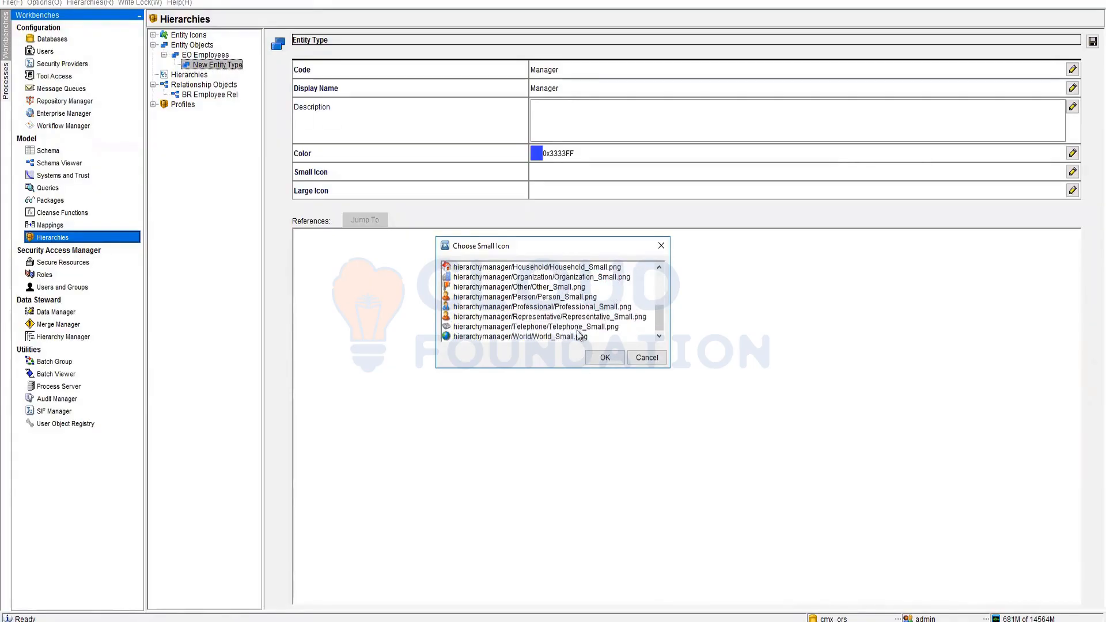
{"action": "left_click", "coordinate": [610, 358]}
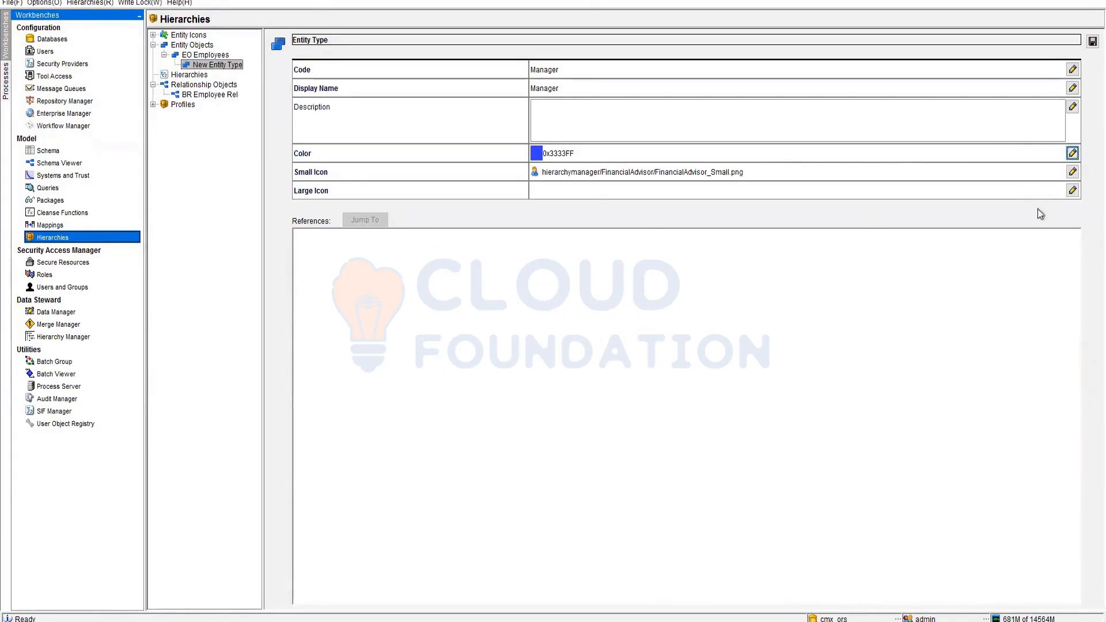
{"action": "left_click", "coordinate": [1072, 191]}
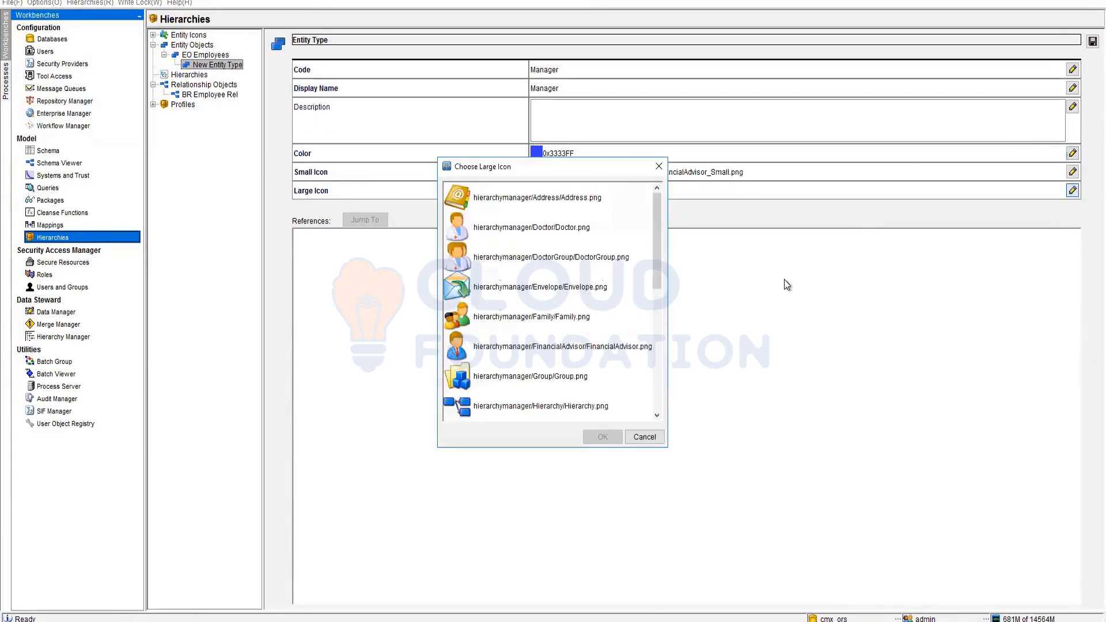
{"action": "left_click", "coordinate": [528, 346]}
{"action": "left_click", "coordinate": [602, 437]}
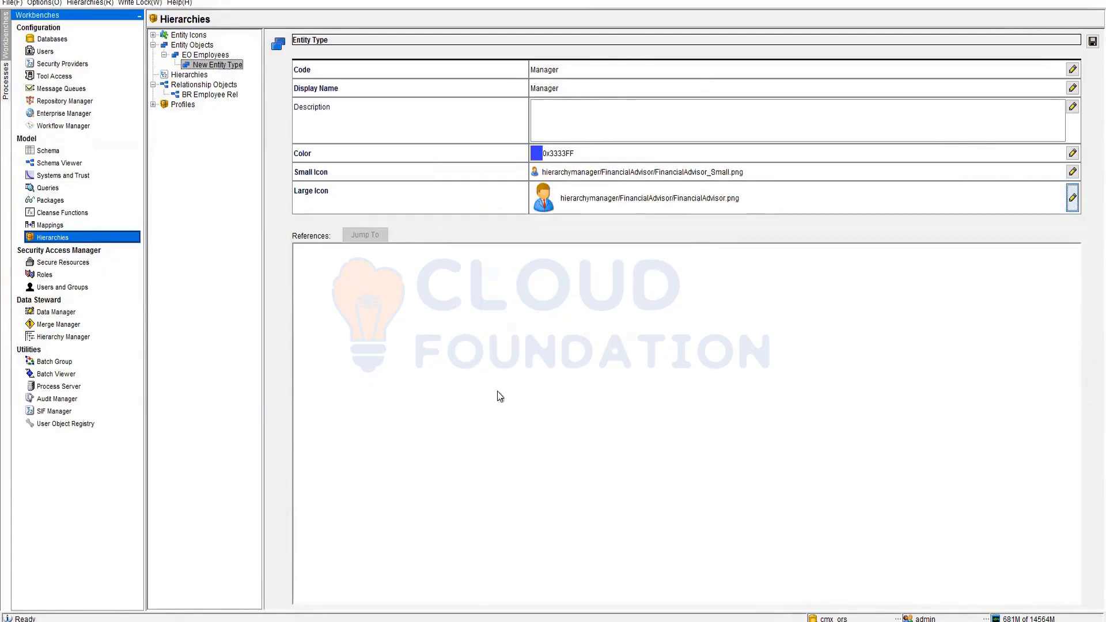
- Save the Manager entity type by selecting HM_DEFAULT.ZIP and answering Yes
{"action": "left_click", "coordinate": [153, 36]}
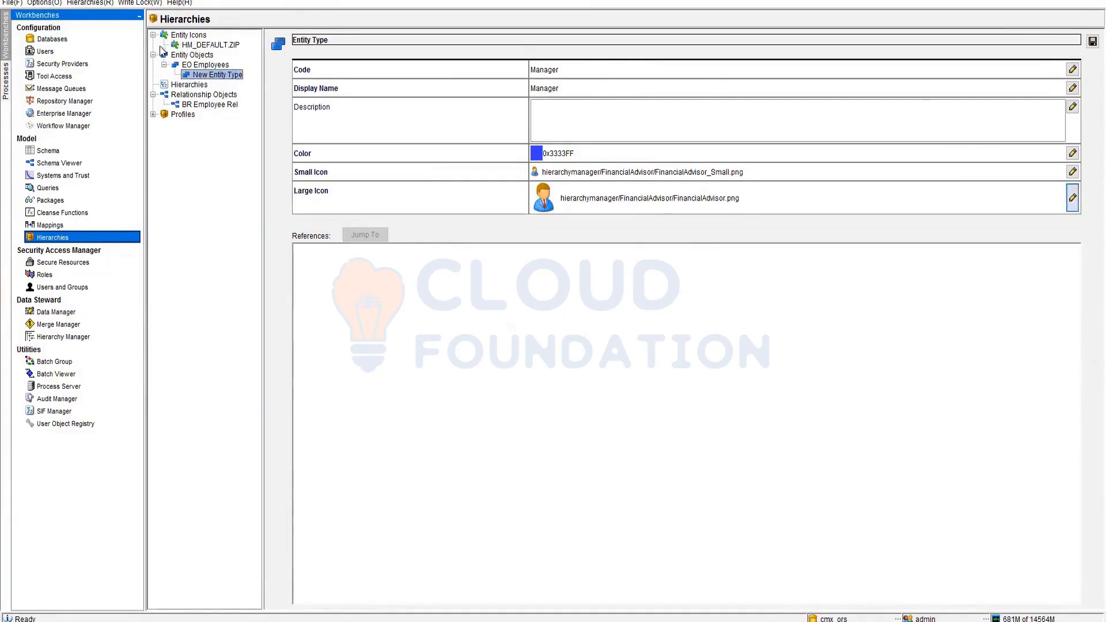
{"action": "left_click", "coordinate": [212, 48]}
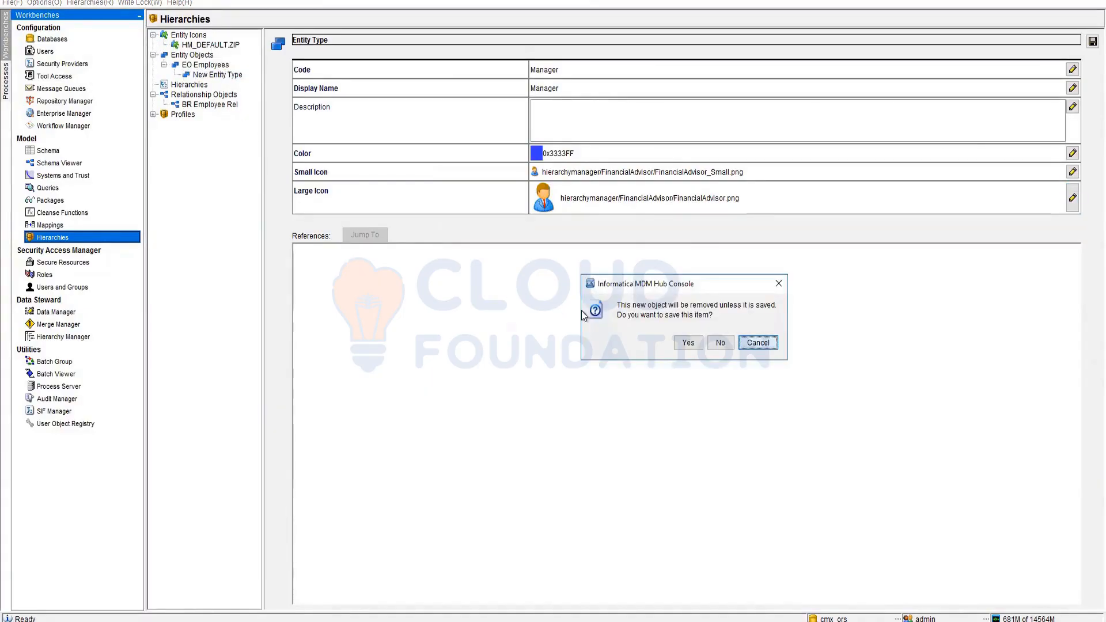
{"action": "left_click", "coordinate": [693, 344]}
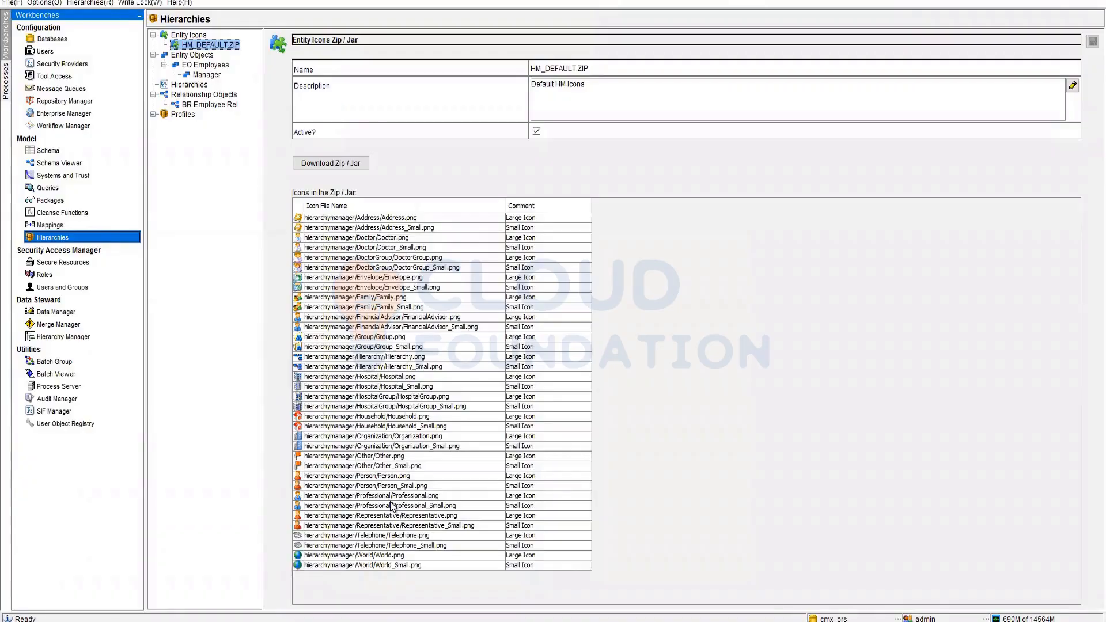
- Select EO Employees to show its details with Manager listed beneath it
{"action": "left_click", "coordinate": [199, 67]}
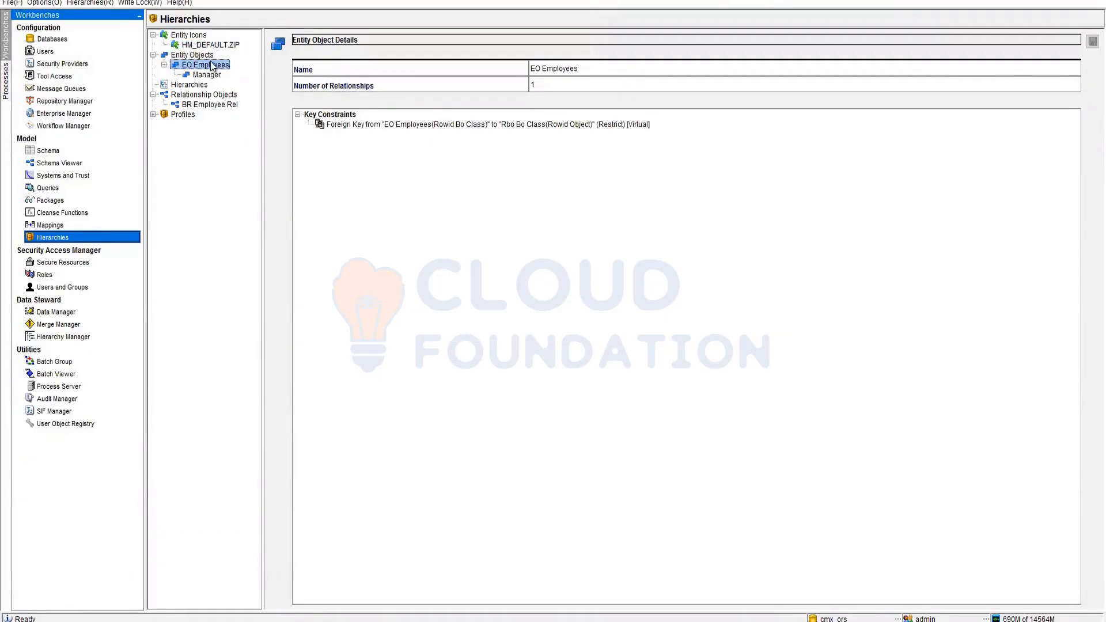
- Add an entity type under EO Employees with code and display name Team Lead
{"action": "right_click", "coordinate": [210, 63]}
{"action": "left_click", "coordinate": [277, 151]}
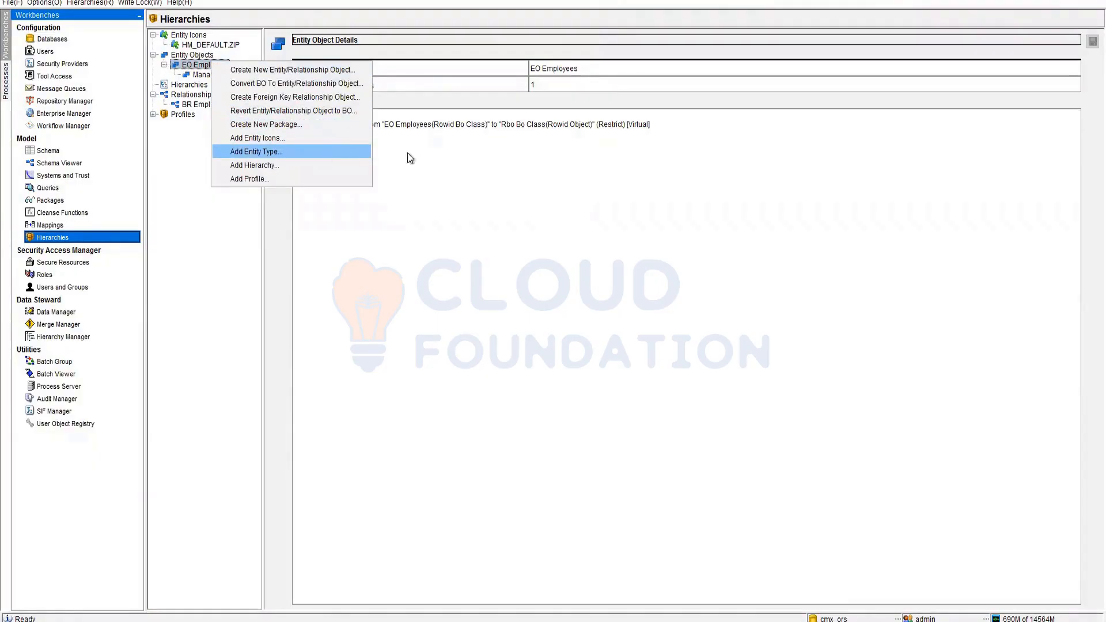
{"action": "double_click", "coordinate": [589, 70]}
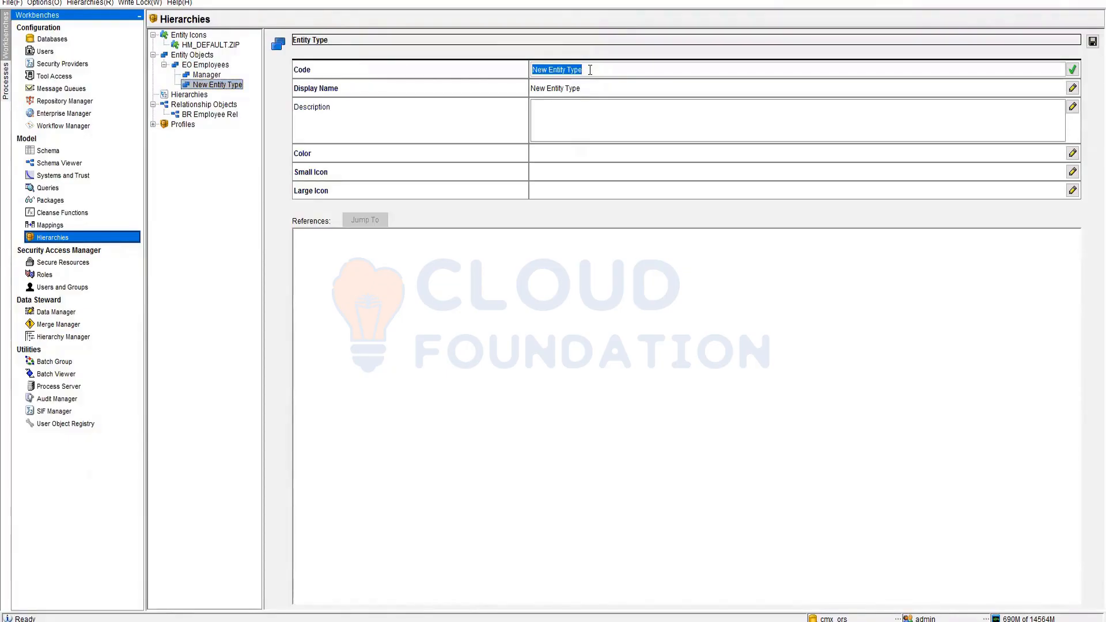
{"action": "type", "text": "Team Lean"}
{"action": "key", "text": "BackSpace"}
{"action": "type", "text": "d"}
{"action": "key", "text": "Return"}
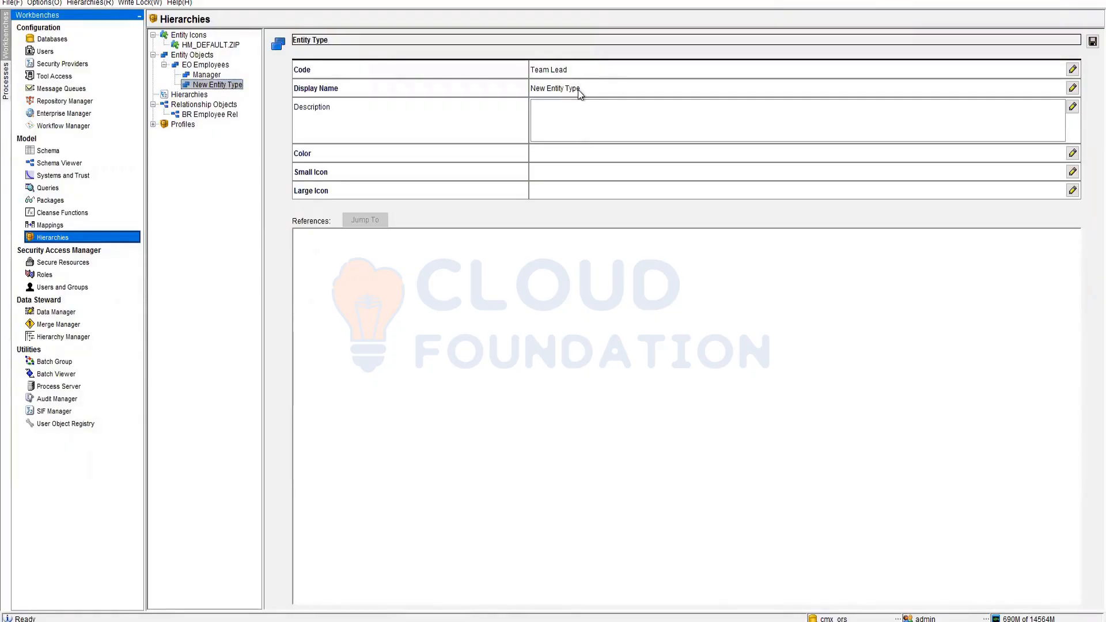
{"action": "left_click", "coordinate": [578, 89]}
{"action": "left_click", "coordinate": [578, 71]}
{"action": "key", "text": "ctrl+c"}
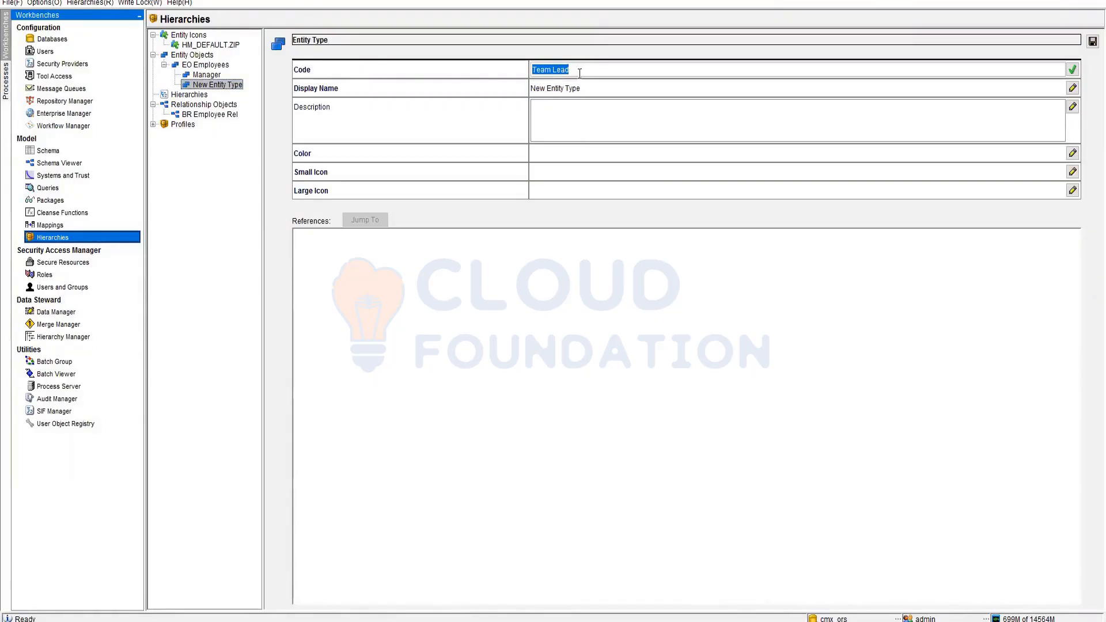
{"action": "left_click", "coordinate": [582, 88]}
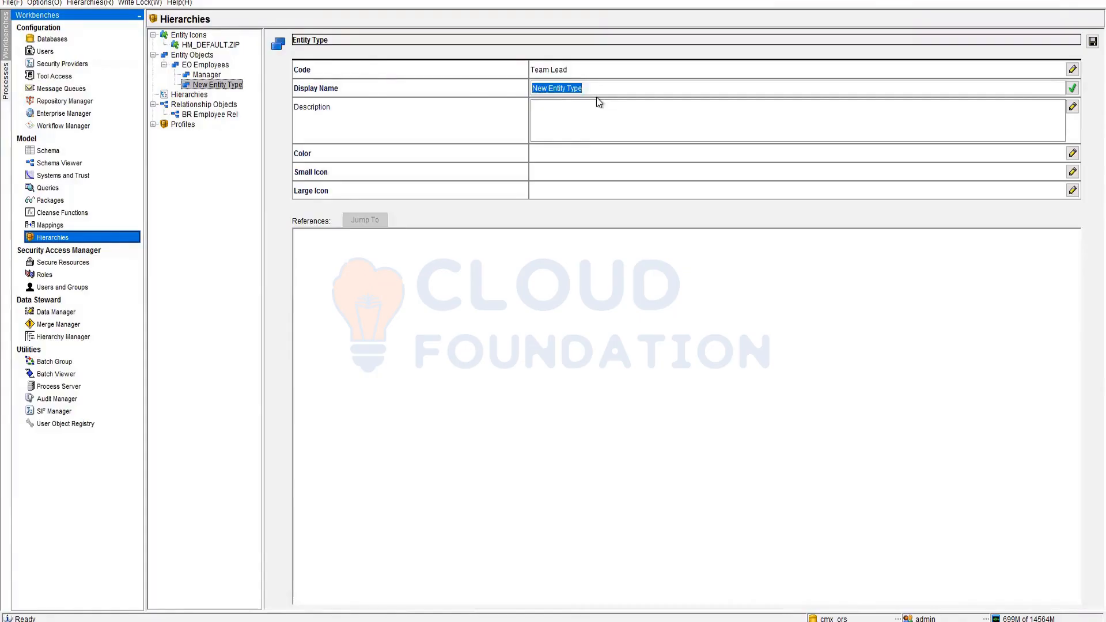
{"action": "key", "text": "ctrl+v"}
- Colour the Team Lead entity type orange-red, 0xFF3333
{"action": "left_click", "coordinate": [583, 157]}
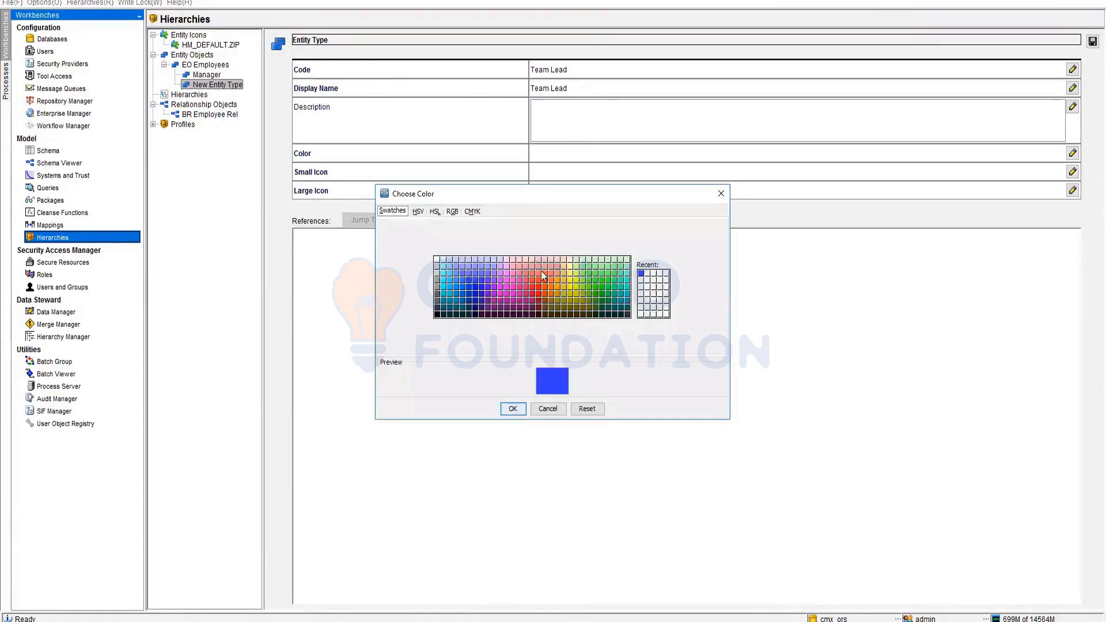
{"action": "left_click", "coordinate": [519, 273]}
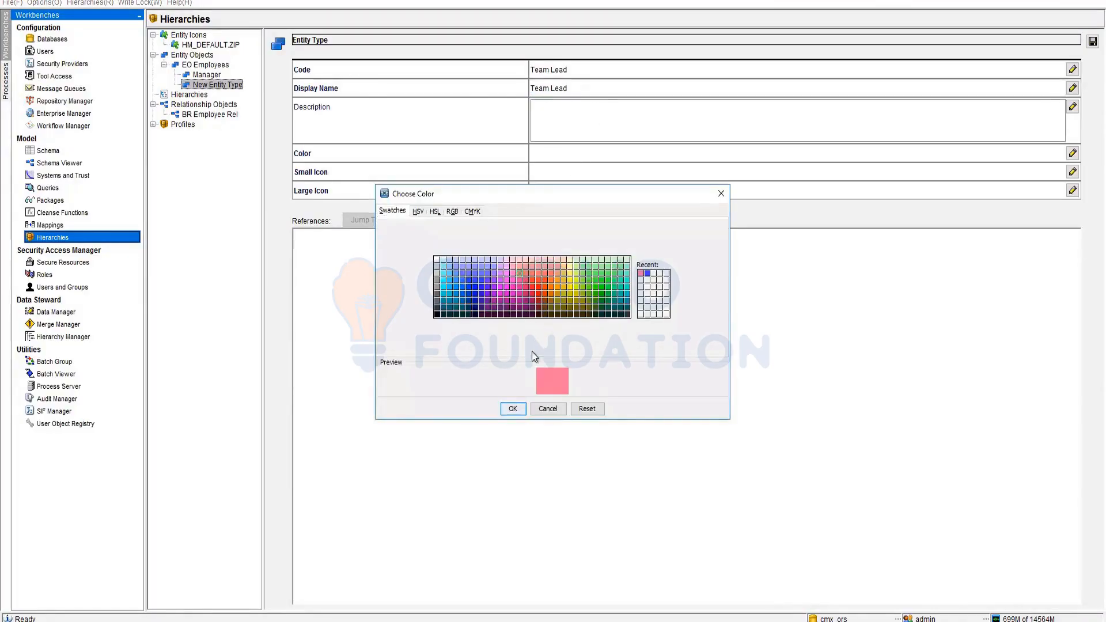
{"action": "left_click", "coordinate": [536, 284]}
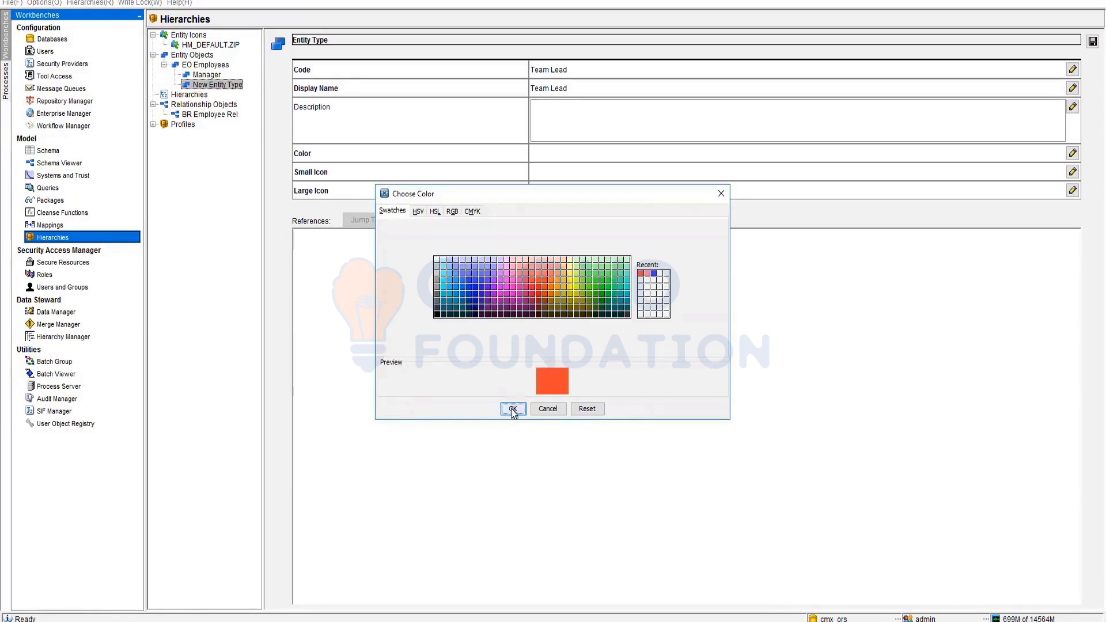
{"action": "left_click", "coordinate": [513, 409]}
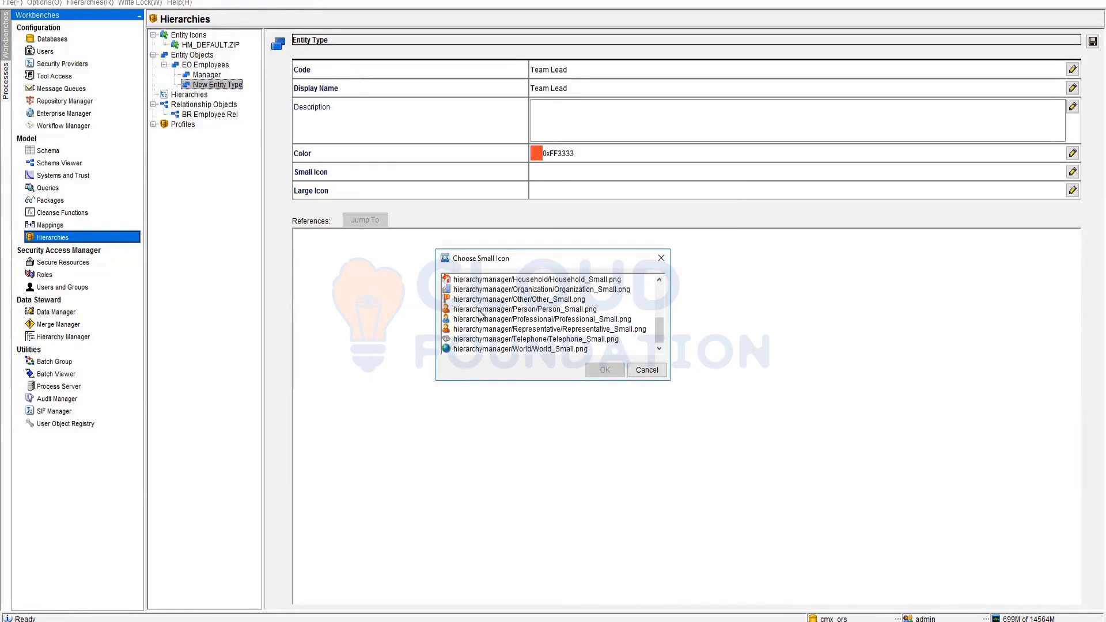
- Give Team Lead the Representative small and large icons and save it
{"action": "left_click", "coordinate": [481, 311]}
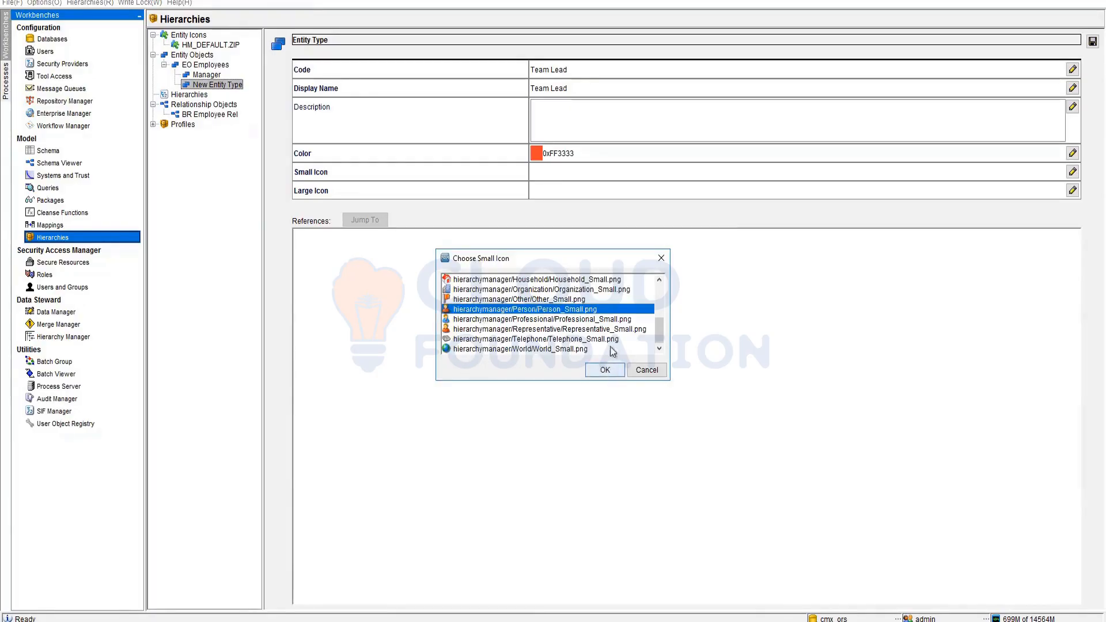
{"action": "left_click", "coordinate": [631, 330]}
{"action": "left_click", "coordinate": [603, 371]}
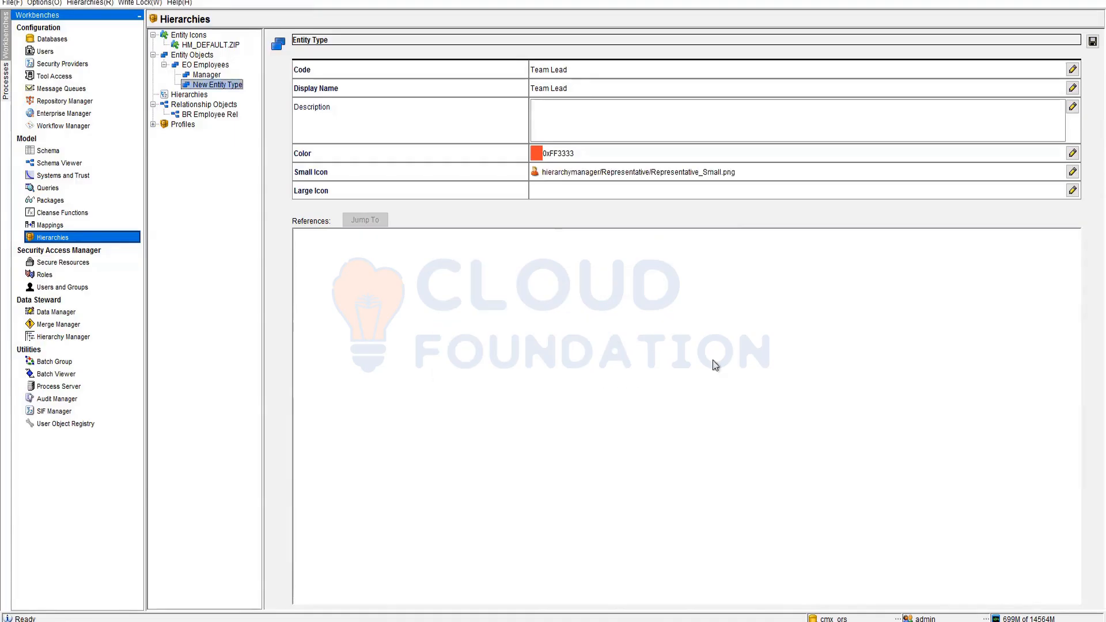
{"action": "left_click", "coordinate": [1072, 190]}
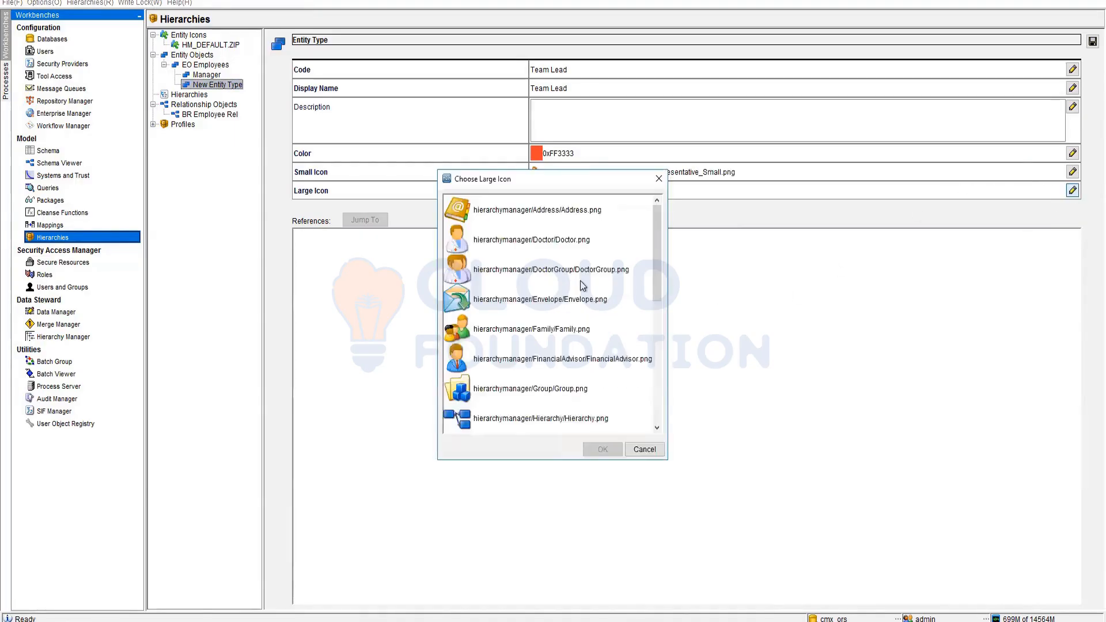
{"action": "scroll", "coordinate": [502, 356], "scroll_direction": "down", "scroll_amount": 3}
{"action": "left_click", "coordinate": [507, 367]}
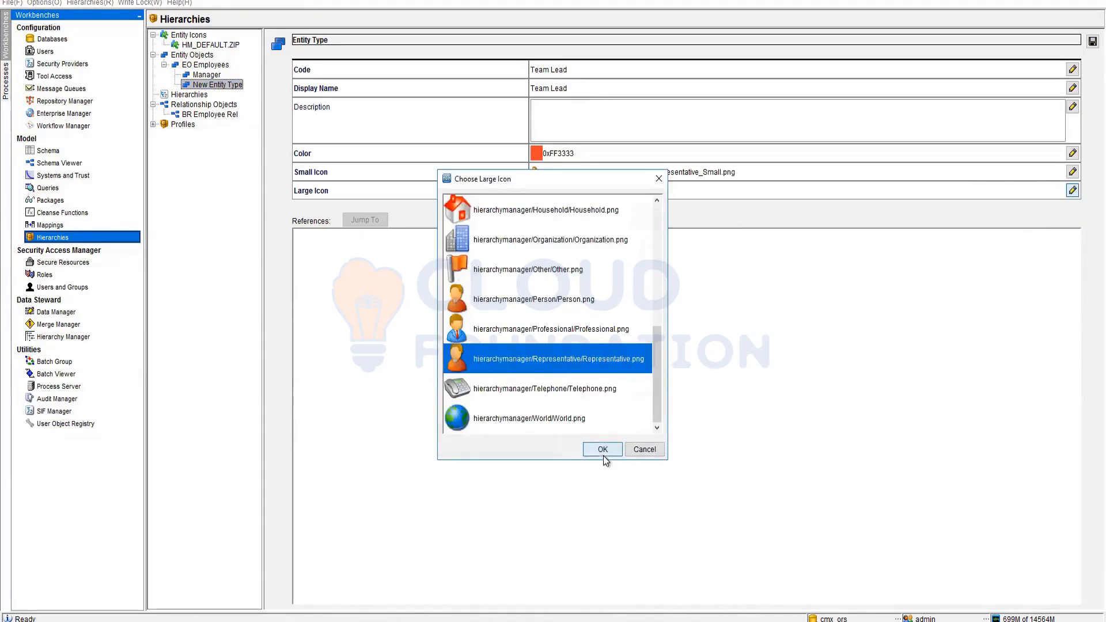
{"action": "left_click", "coordinate": [603, 454]}
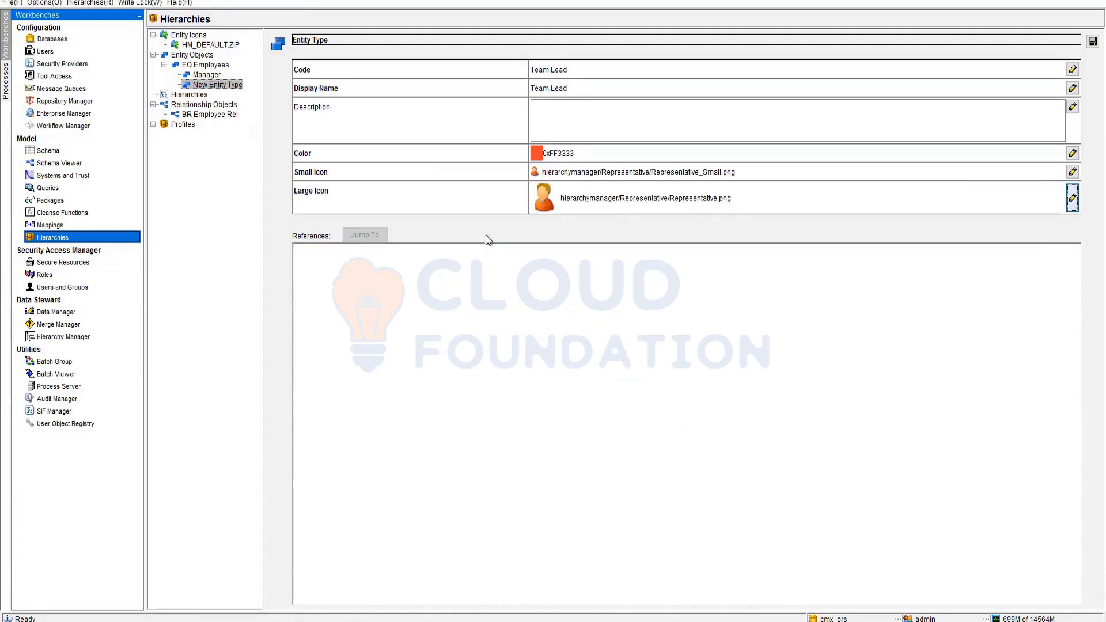
{"action": "left_click", "coordinate": [194, 68]}
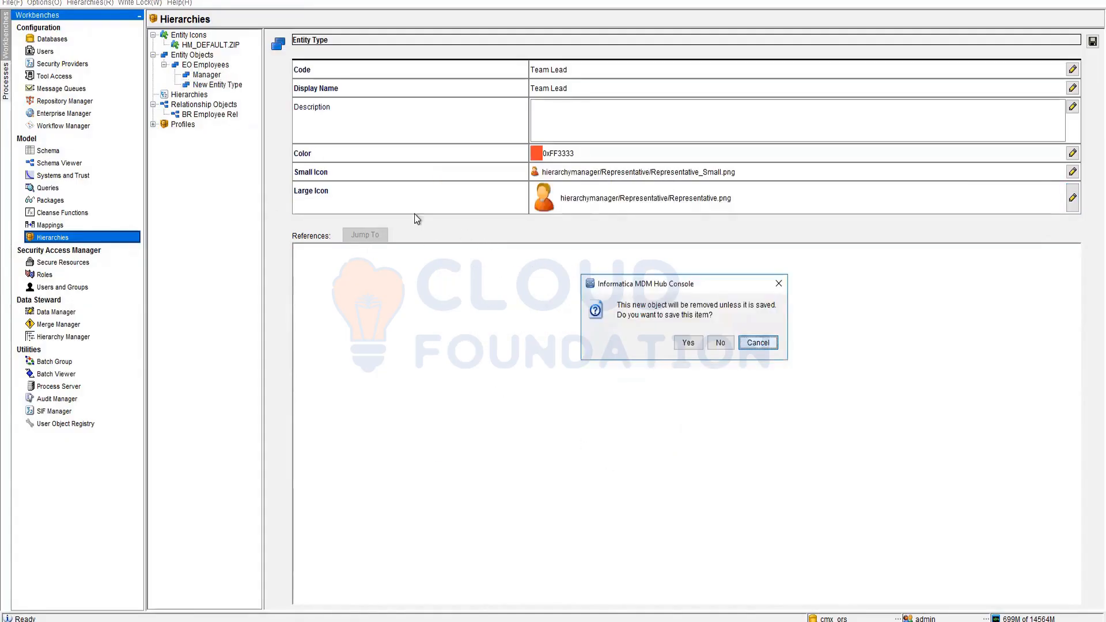
{"action": "left_click", "coordinate": [688, 343]}
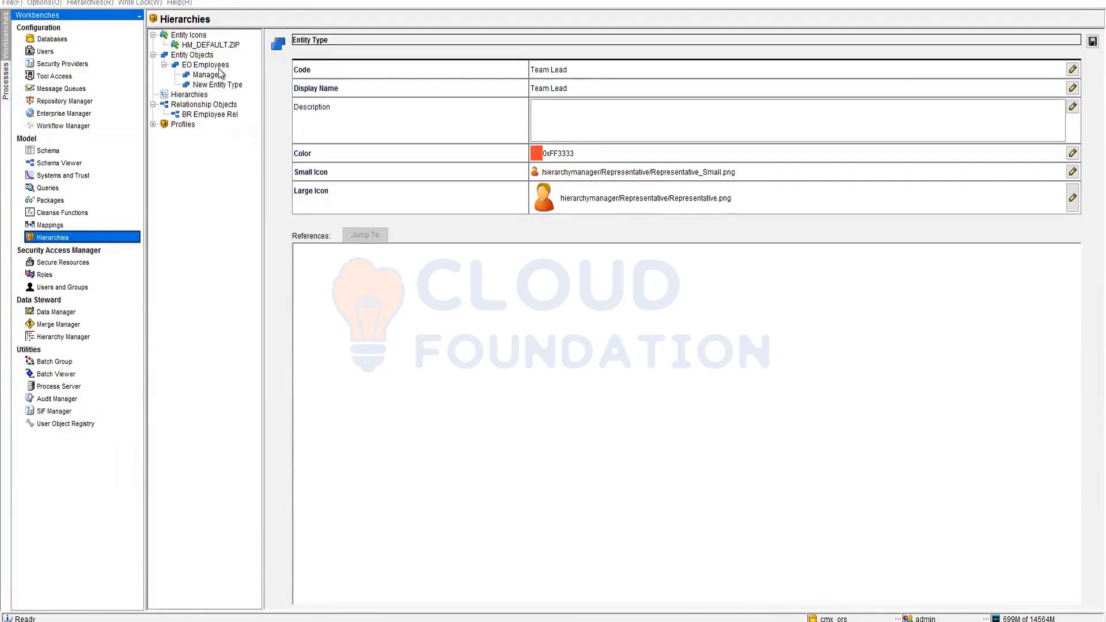
{"action": "left_click", "coordinate": [198, 620]}
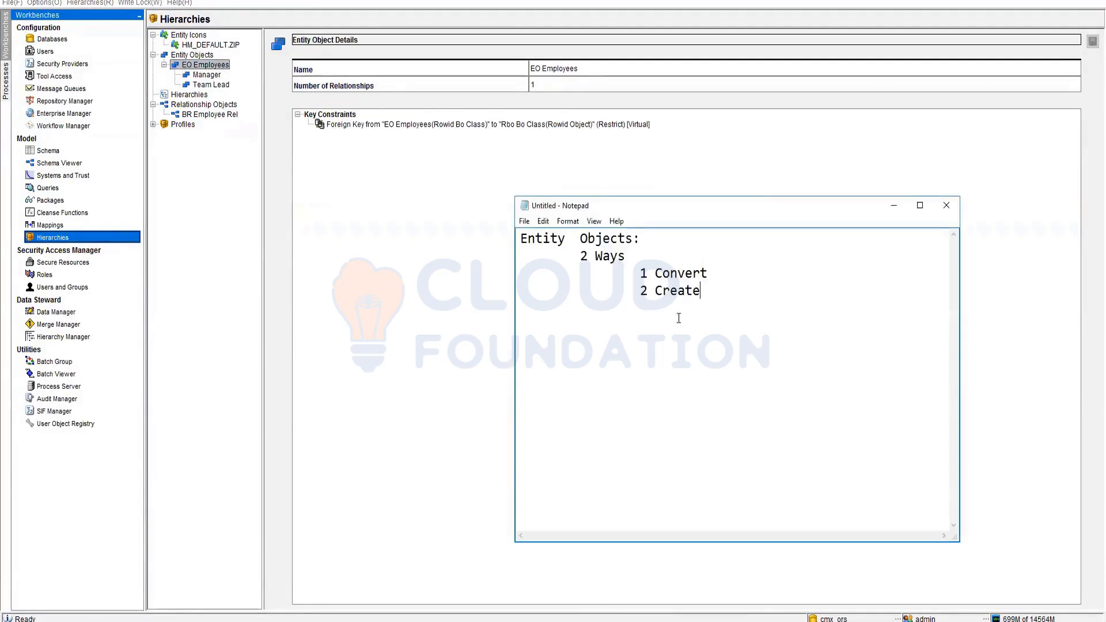
- Add the line 'MRG -----> Lead---->Dev.' beneath the notes
{"action": "key", "text": "Return"}
{"action": "type", "text": "MRG --"}
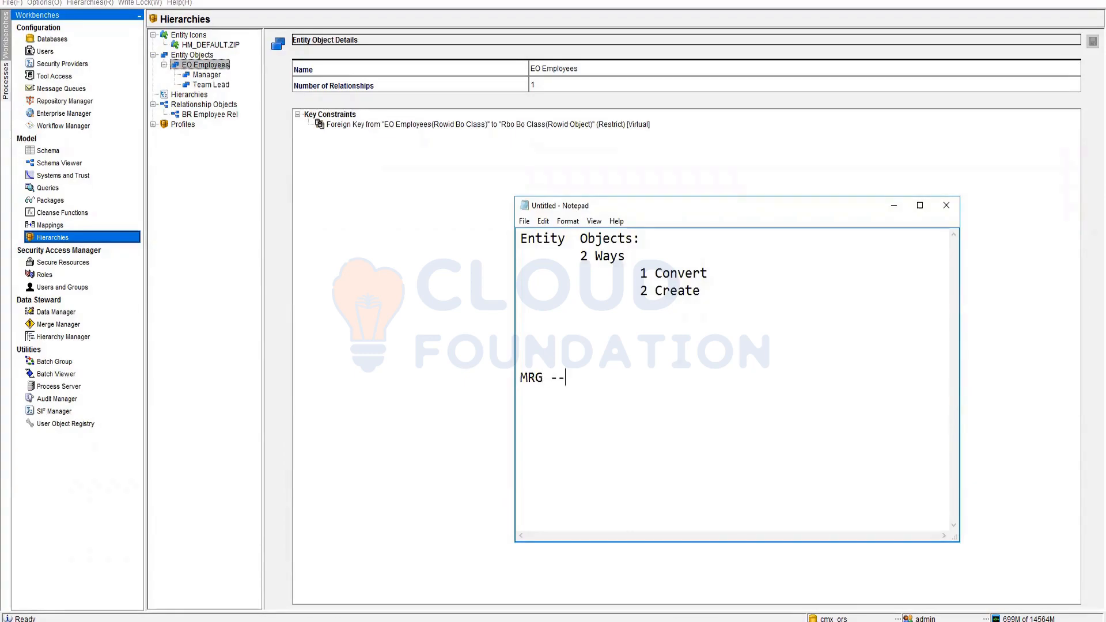
{"action": "type", "text": "--- > Lead---->Dev."}
- Highlight MRG, Lead and the rest of the chain while explaining the hierarchy
{"action": "left_click_drag", "start_coordinate": [520, 377], "coordinate": [640, 377]}
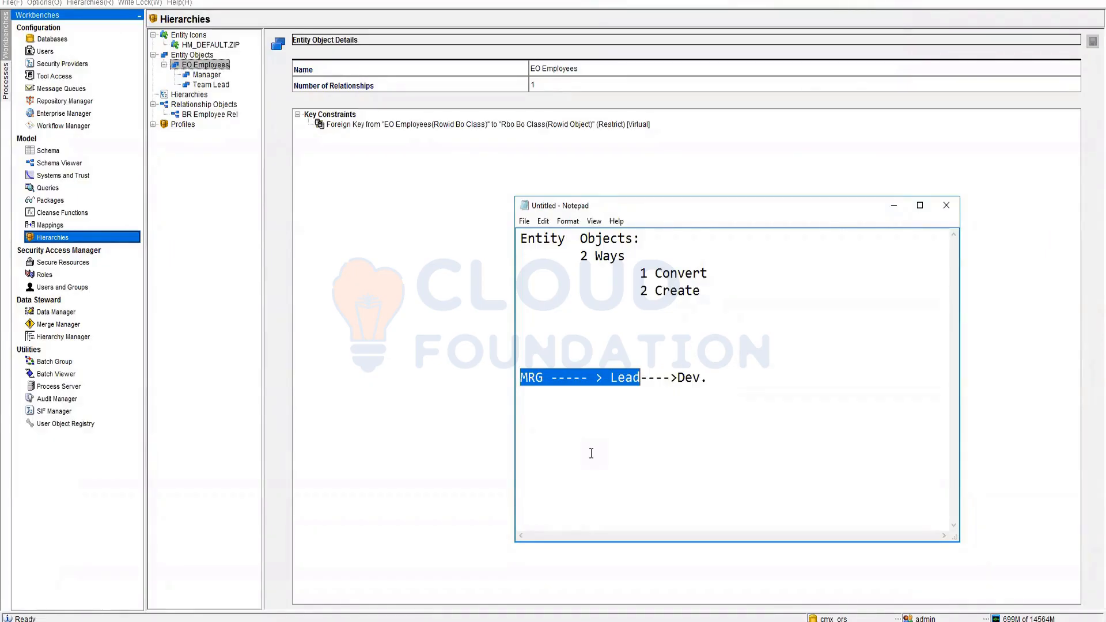
{"action": "double_click", "coordinate": [532, 379]}
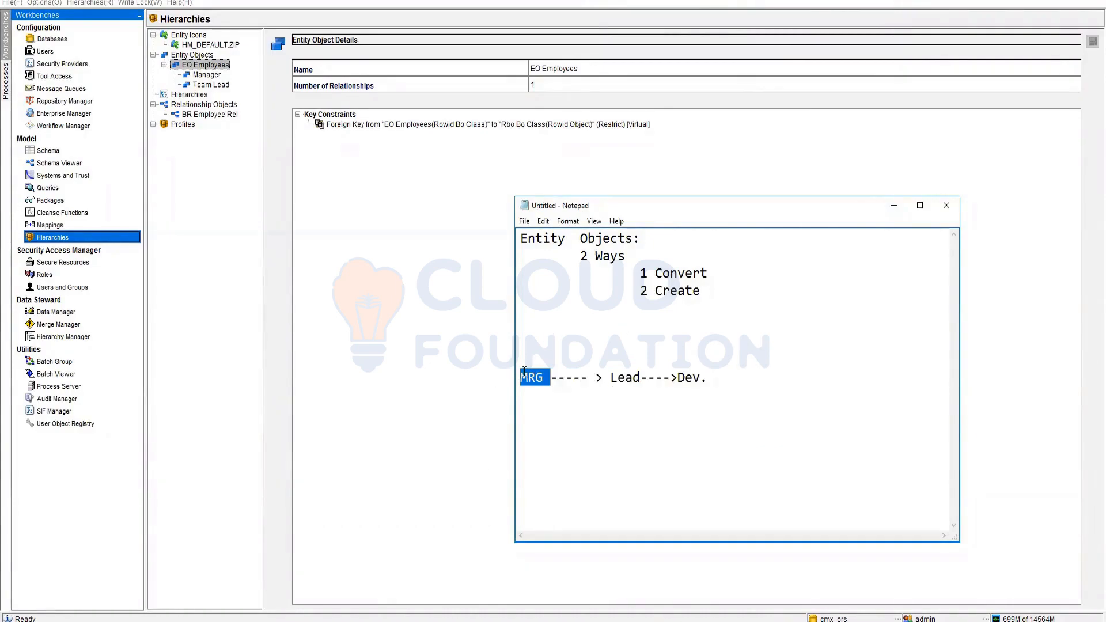
{"action": "double_click", "coordinate": [616, 377]}
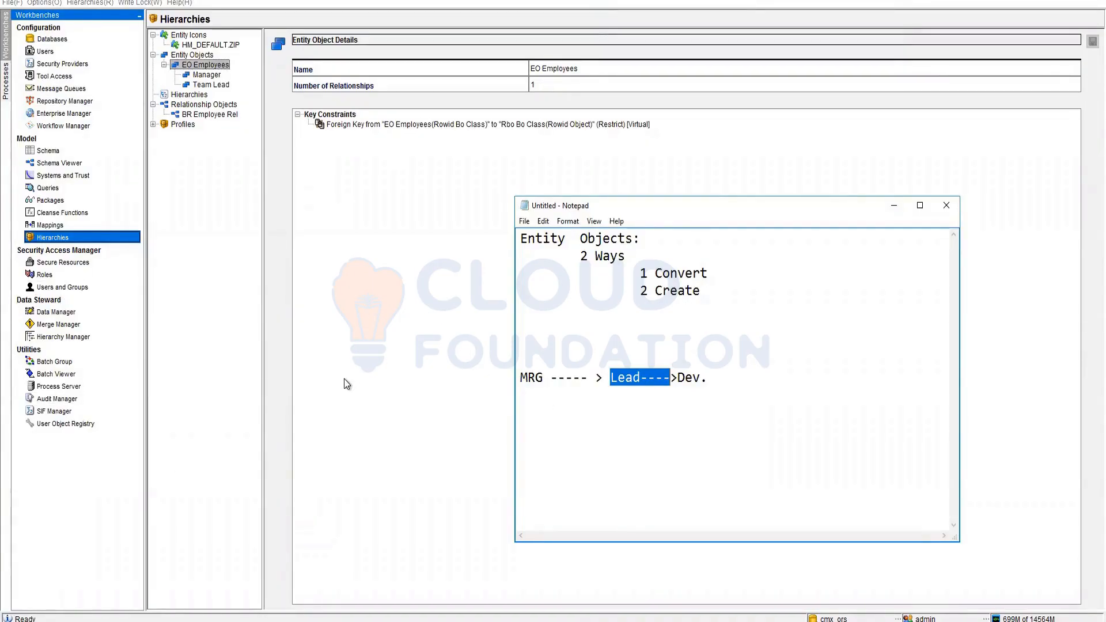
{"action": "left_click", "coordinate": [567, 364]}
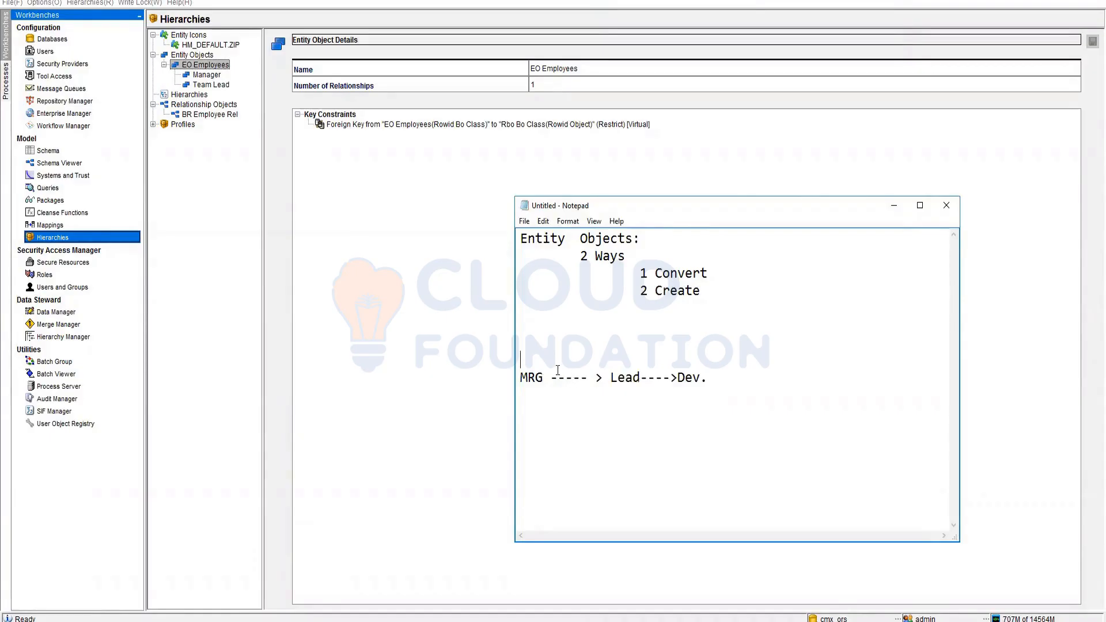
{"action": "left_click_drag", "start_coordinate": [551, 378], "coordinate": [717, 380]}
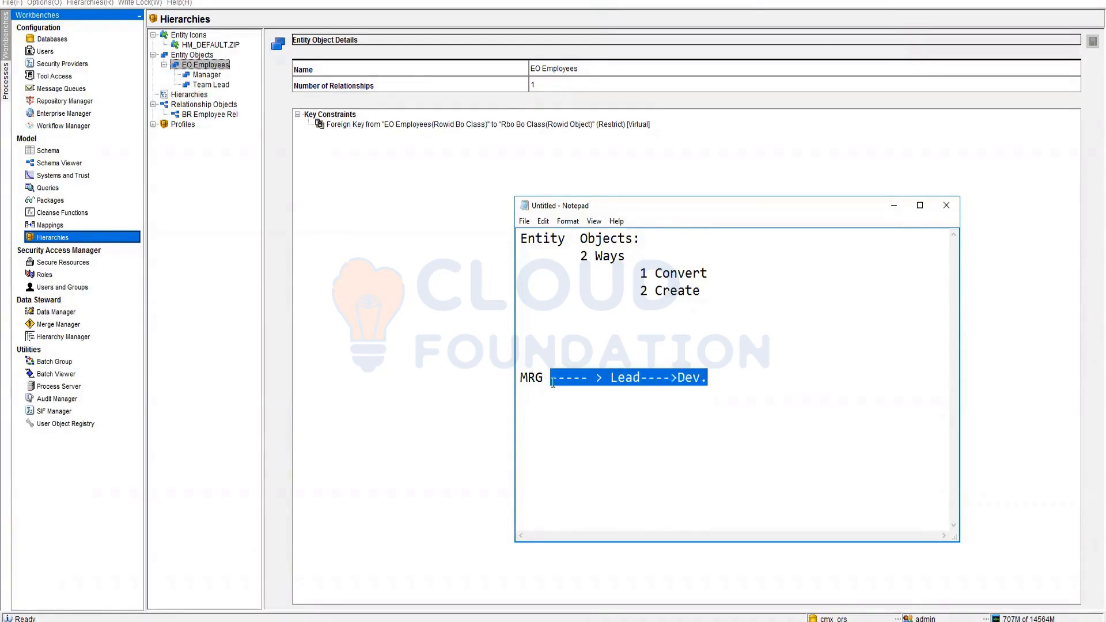
{"action": "left_click_drag", "start_coordinate": [552, 382], "coordinate": [722, 446]}
- Add a new entity type under EO Employees with code and display name Developer
{"action": "left_click", "coordinate": [407, 298]}
{"action": "right_click", "coordinate": [190, 64]}
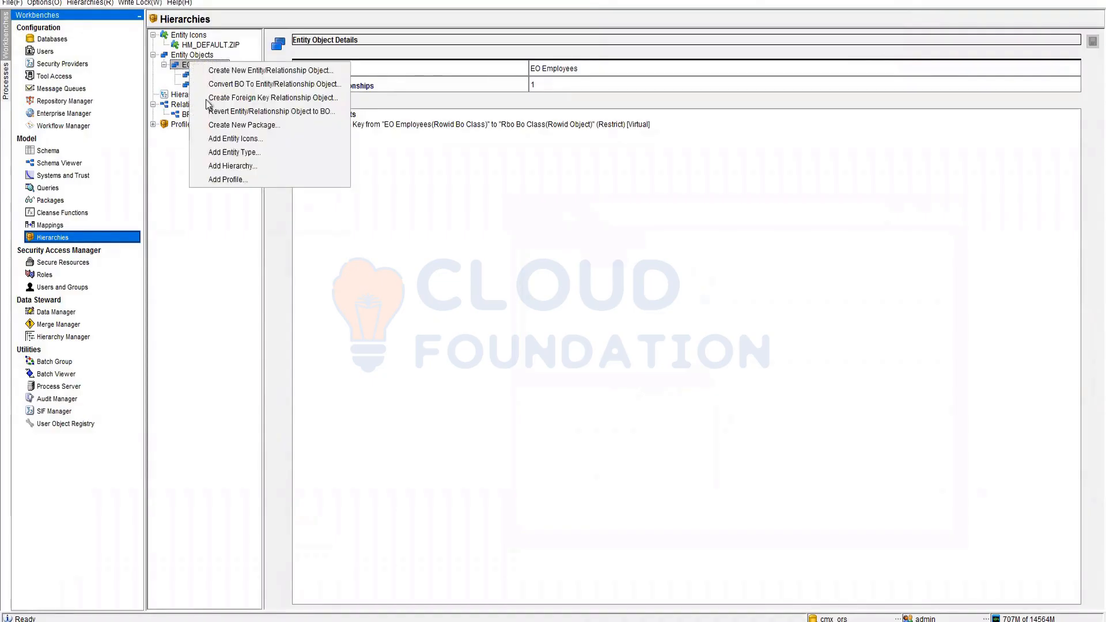
{"action": "left_click", "coordinate": [237, 153]}
{"action": "left_click", "coordinate": [594, 71]}
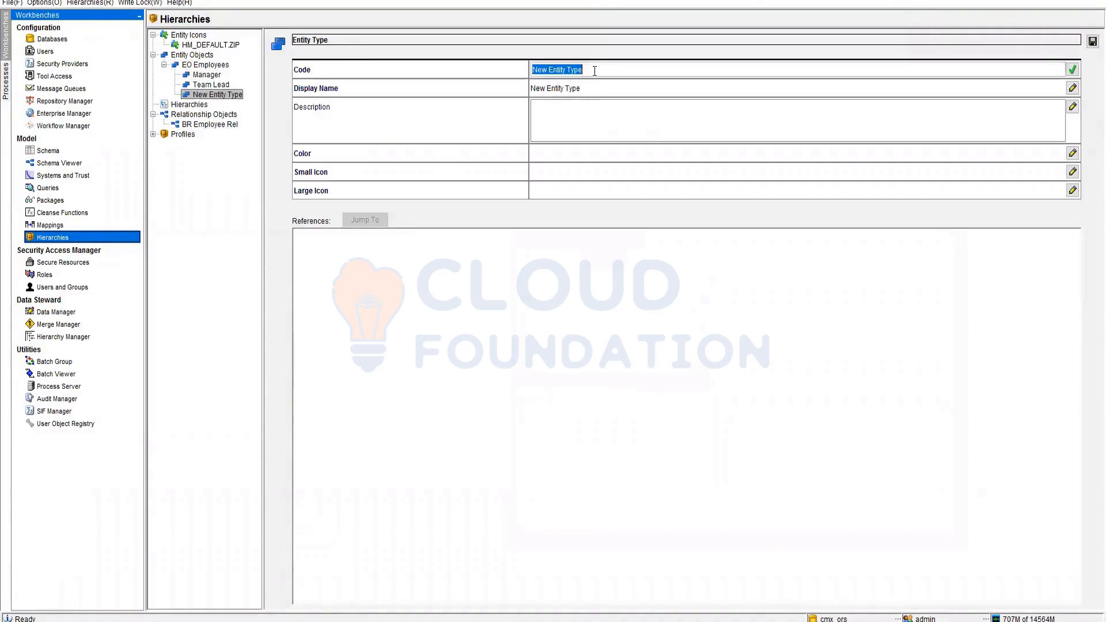
{"action": "type", "text": "Developer"}
{"action": "left_click_drag", "start_coordinate": [574, 70], "coordinate": [513, 70]}
{"action": "key", "text": "ctrl+c"}
{"action": "left_click", "coordinate": [585, 86]}
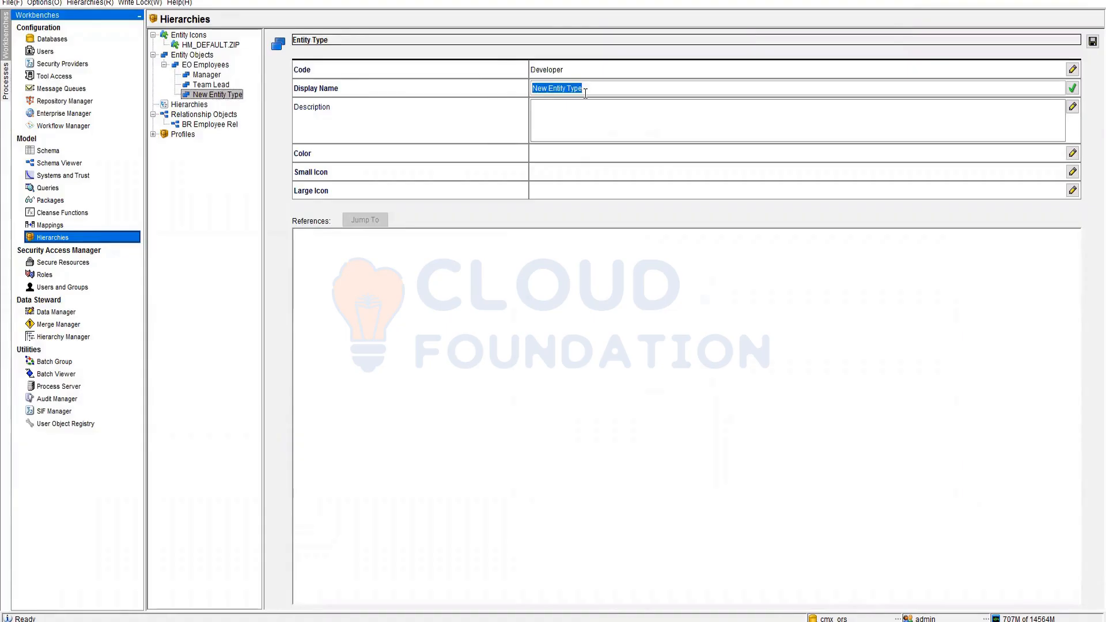
{"action": "key", "text": "ctrl+v"}
- Give Developer the green colour 0x33FF00 and Person small and large icons, then save
{"action": "left_click", "coordinate": [565, 154]}
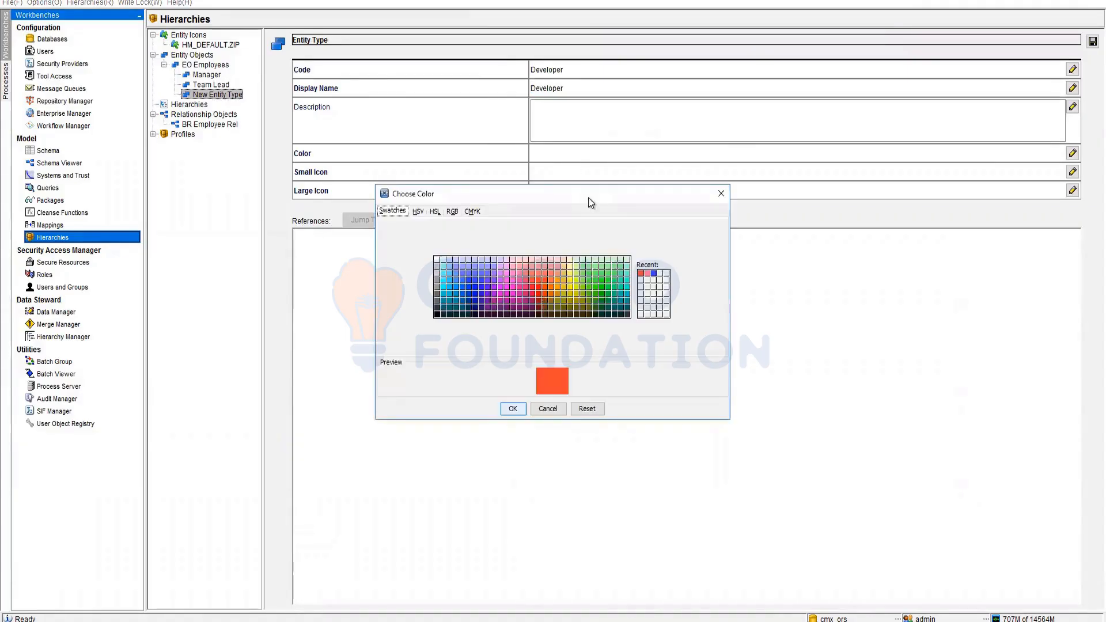
{"action": "left_click", "coordinate": [595, 286]}
{"action": "left_click", "coordinate": [511, 408]}
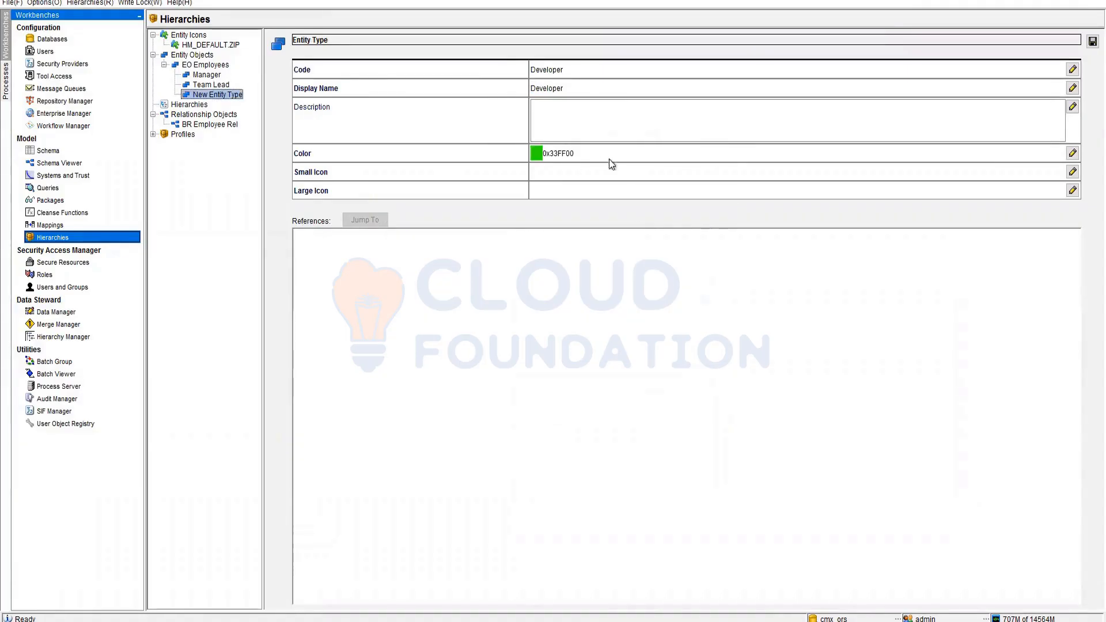
{"action": "left_click", "coordinate": [562, 174]}
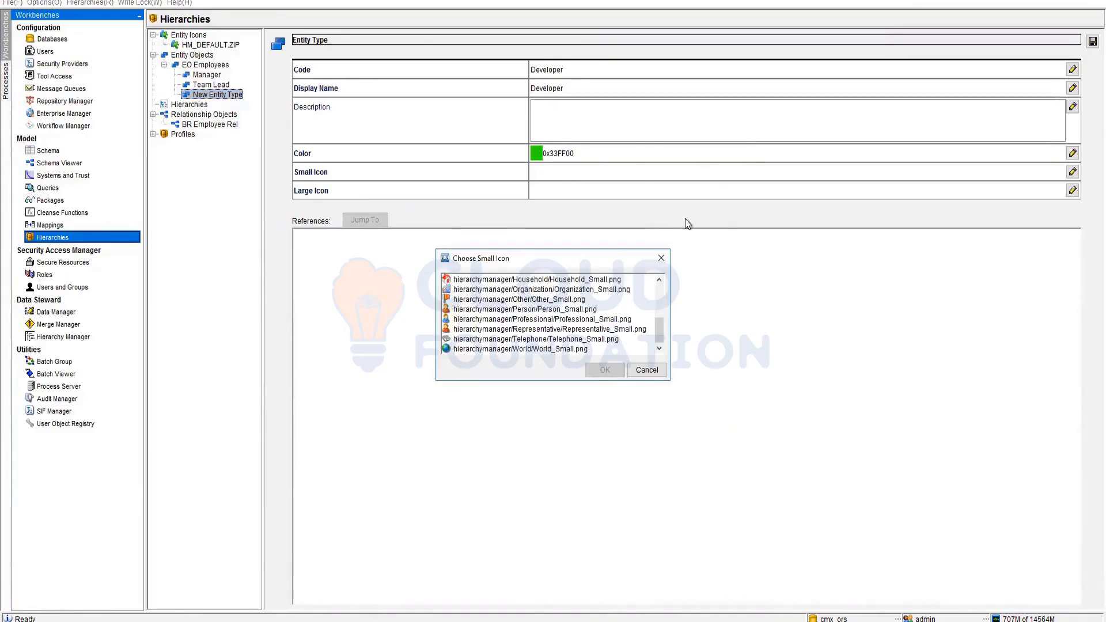
{"action": "left_click", "coordinate": [501, 310]}
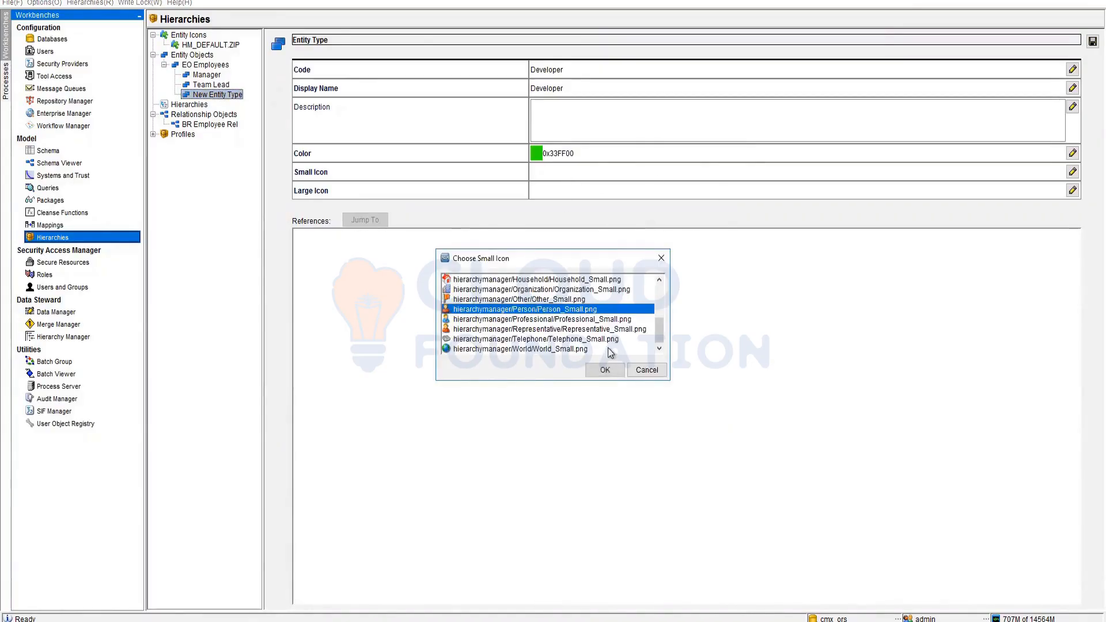
{"action": "left_click", "coordinate": [604, 369]}
{"action": "left_click", "coordinate": [641, 198]}
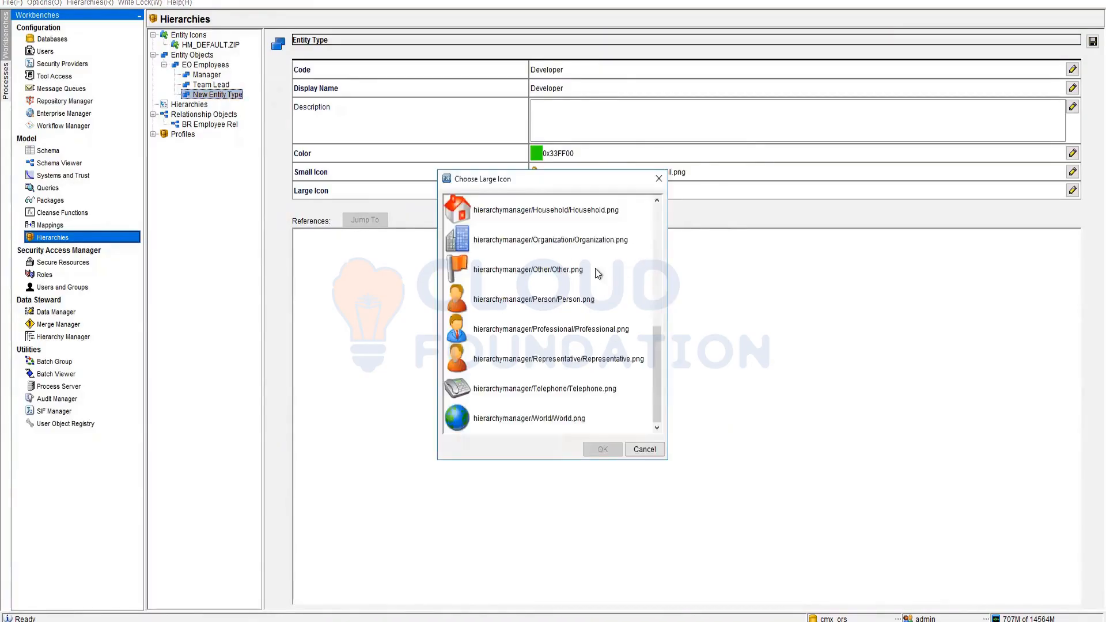
{"action": "left_click", "coordinate": [491, 302]}
{"action": "left_click", "coordinate": [587, 450]}
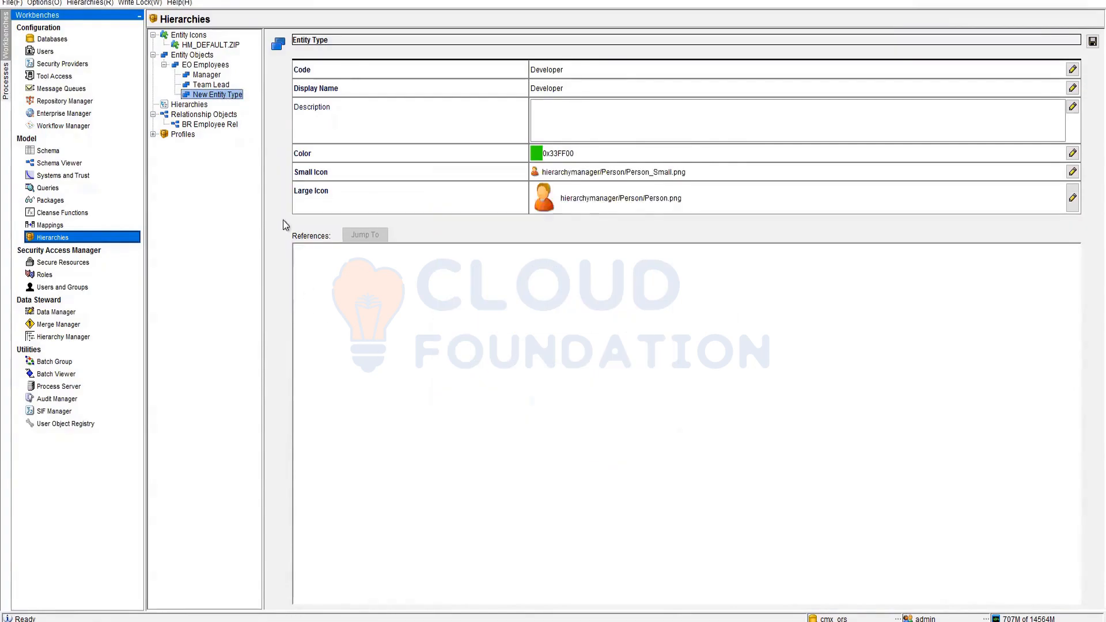
{"action": "left_click", "coordinate": [1093, 42]}
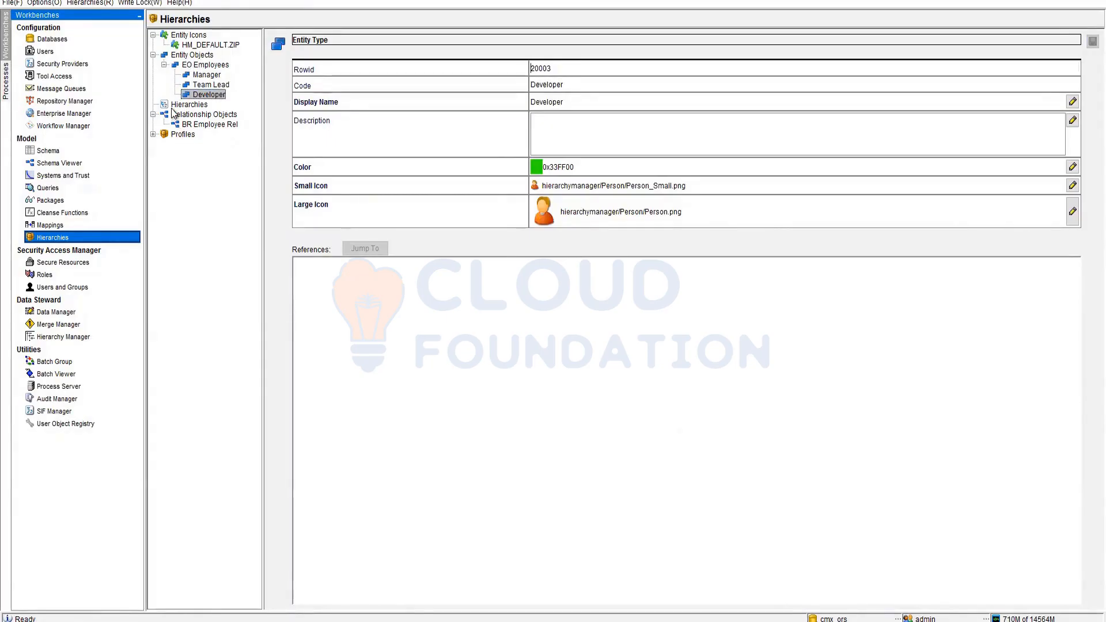
- Add a new hierarchy under Hierarchies with the code Organizational Chart
{"action": "left_click", "coordinate": [193, 107]}
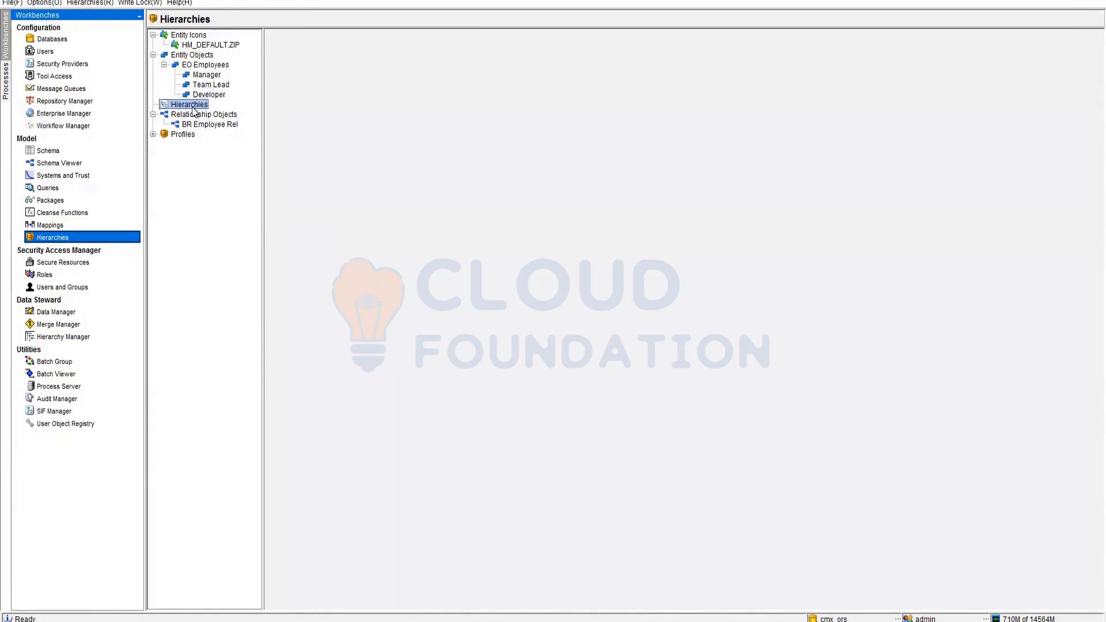
{"action": "right_click", "coordinate": [193, 108]}
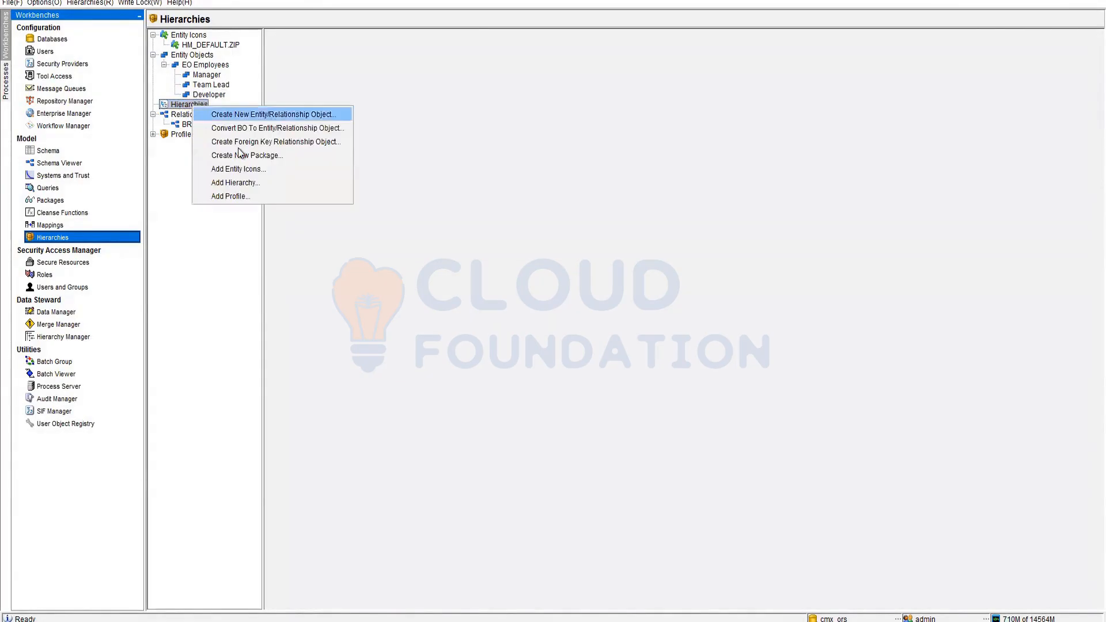
{"action": "left_click", "coordinate": [250, 184]}
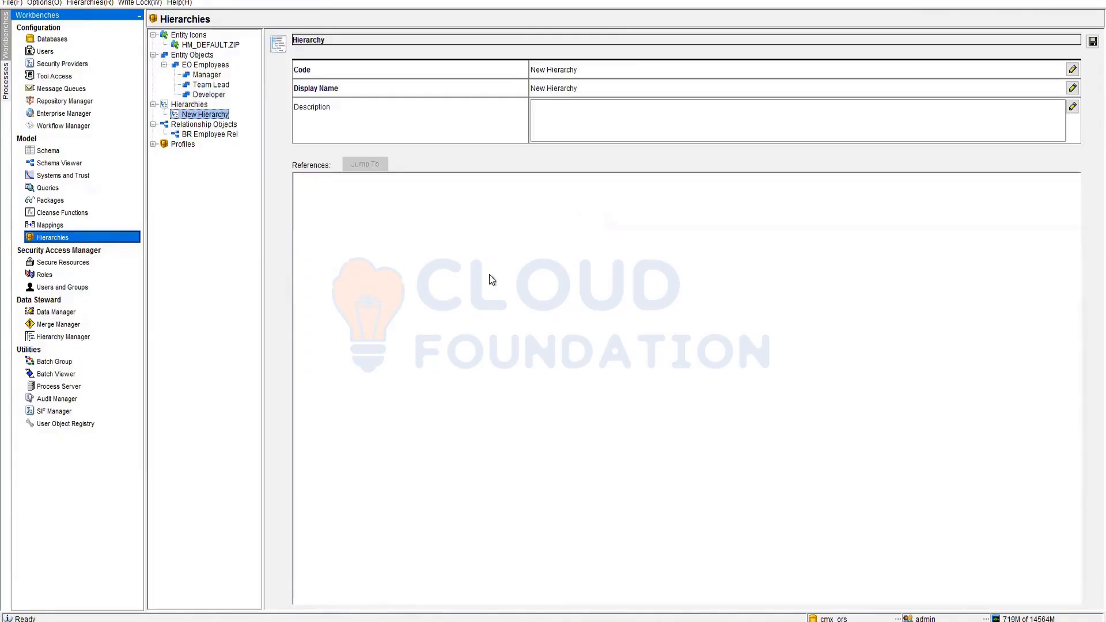
{"action": "left_click", "coordinate": [580, 69]}
{"action": "type", "text": "Emp"}
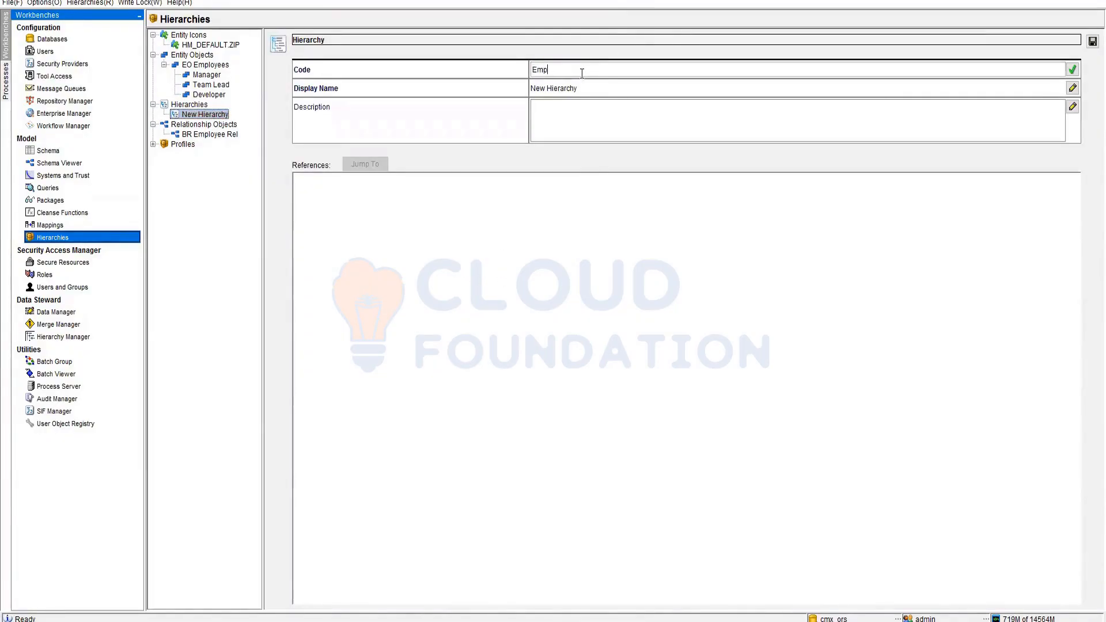
{"action": "type", "text": "loyee"}
{"action": "double_click", "coordinate": [544, 72]}
{"action": "type", "text": "Organizational CHa"}
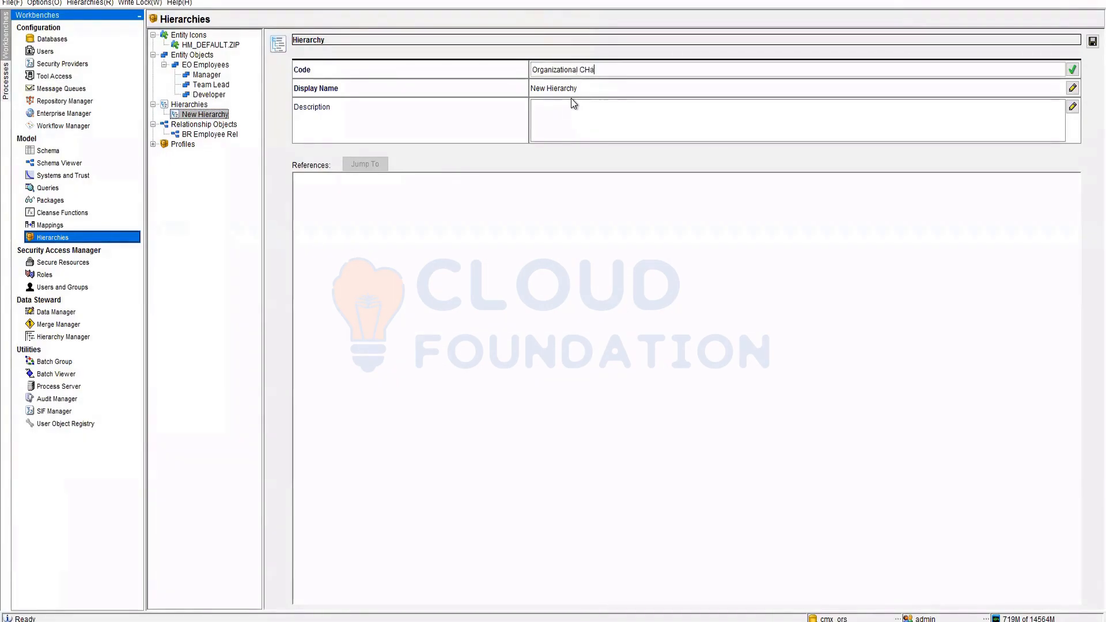
{"action": "key", "text": "BackSpace"}
- Copy Organizational Chart into the display name and save the hierarchy
{"action": "key", "text": "ctrl+a"}
{"action": "key", "text": "ctrl+c"}
{"action": "left_click", "coordinate": [577, 86]}
{"action": "key", "text": "ctrl+v"}
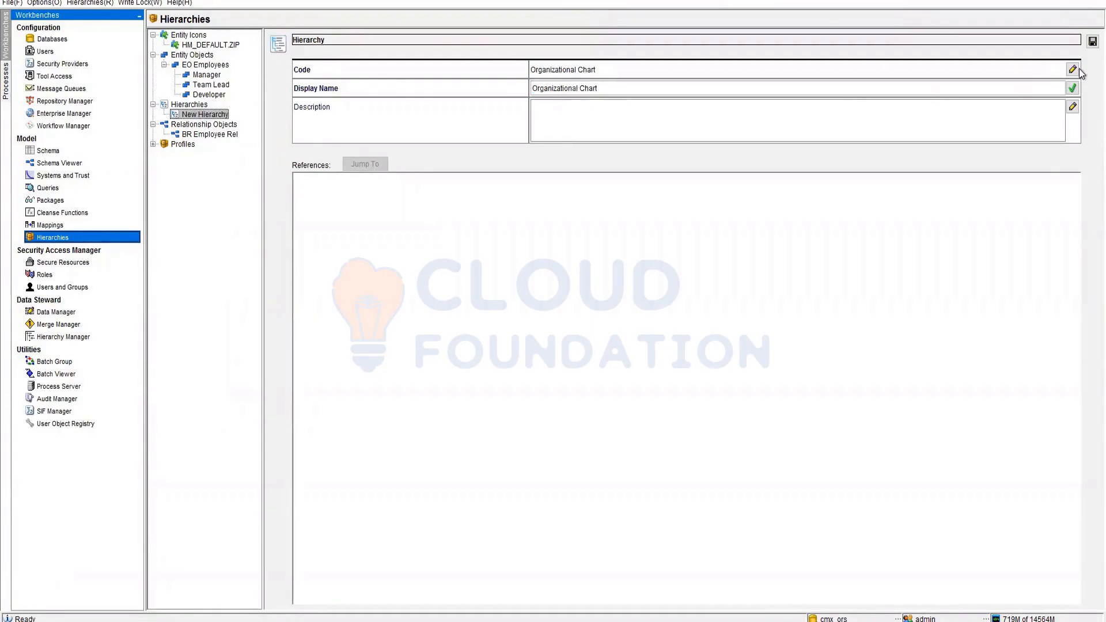
{"action": "left_click", "coordinate": [1093, 41]}
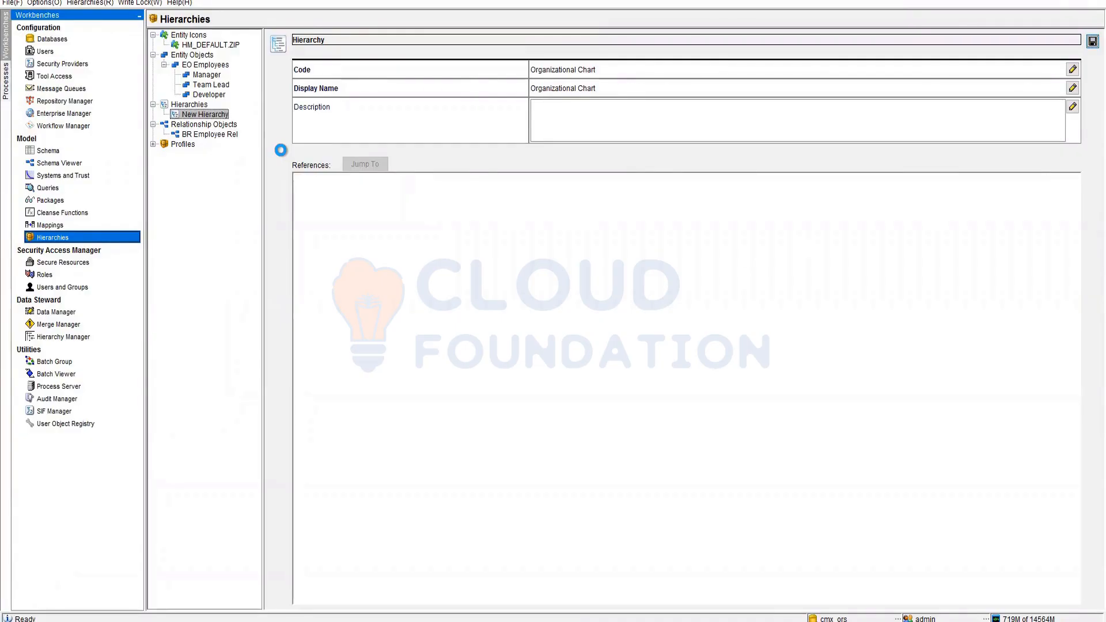
- Select BR Employee Rel to view its relationship object details
{"action": "right_click", "coordinate": [219, 118]}
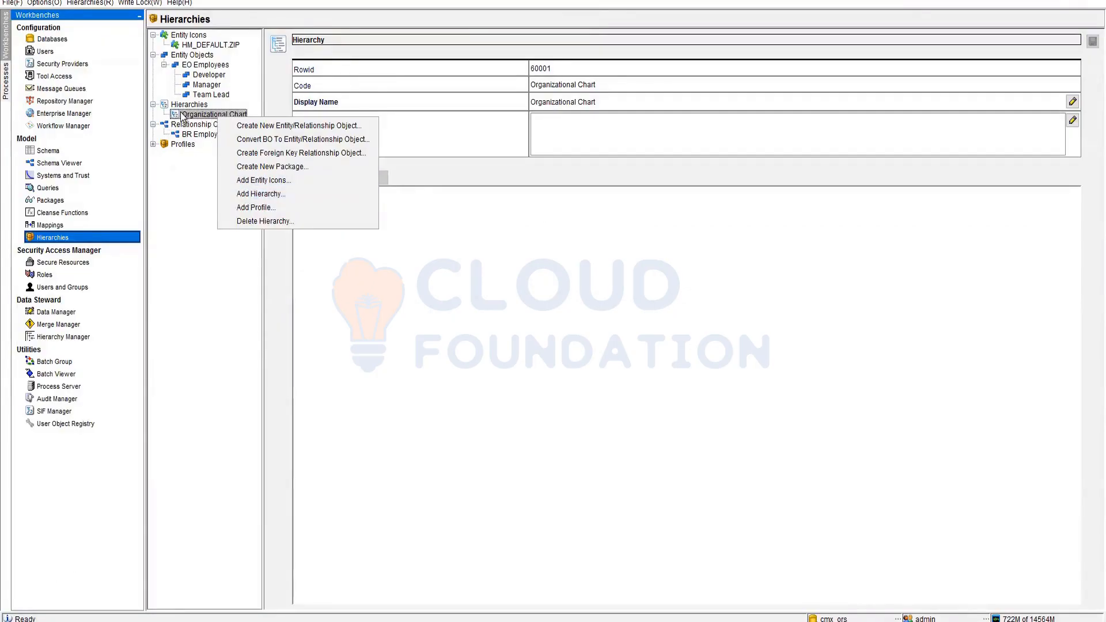
{"action": "left_click", "coordinate": [183, 181]}
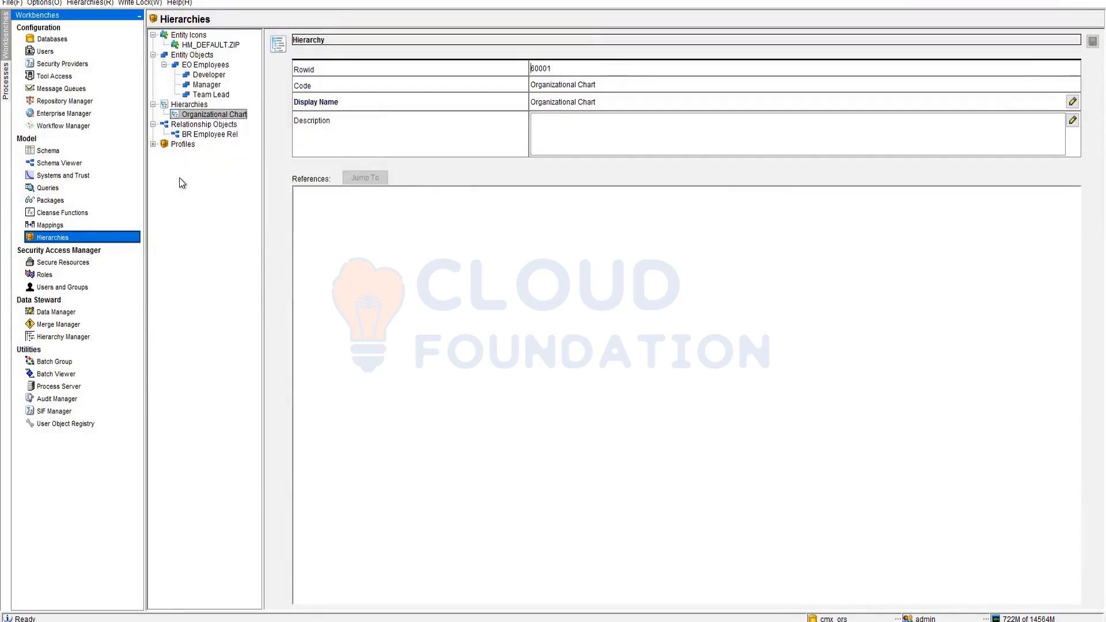
{"action": "left_click", "coordinate": [207, 135]}
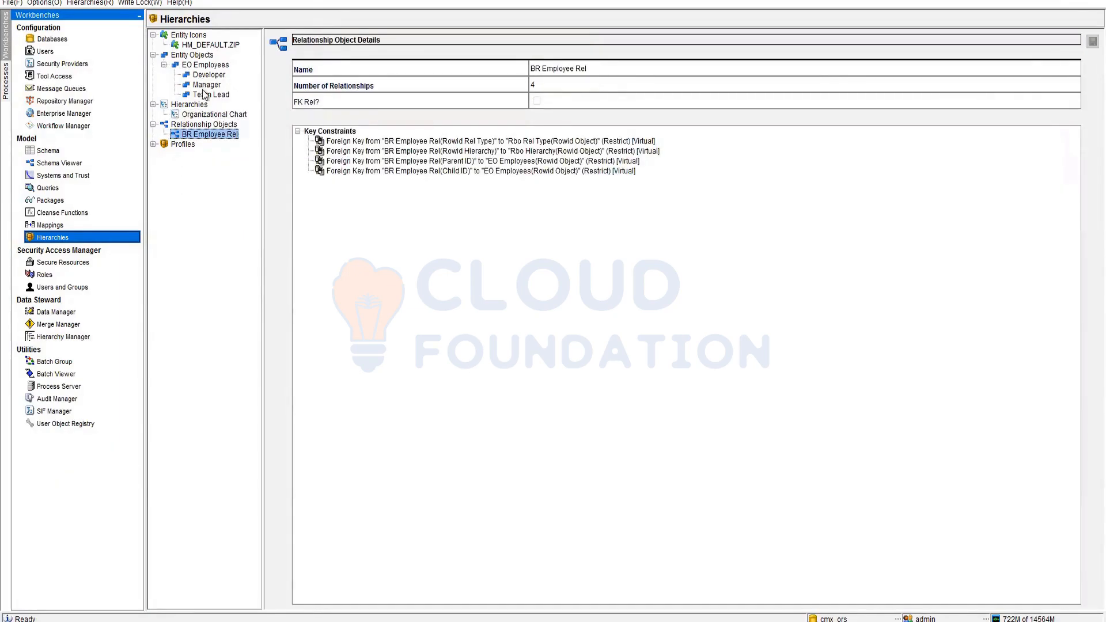
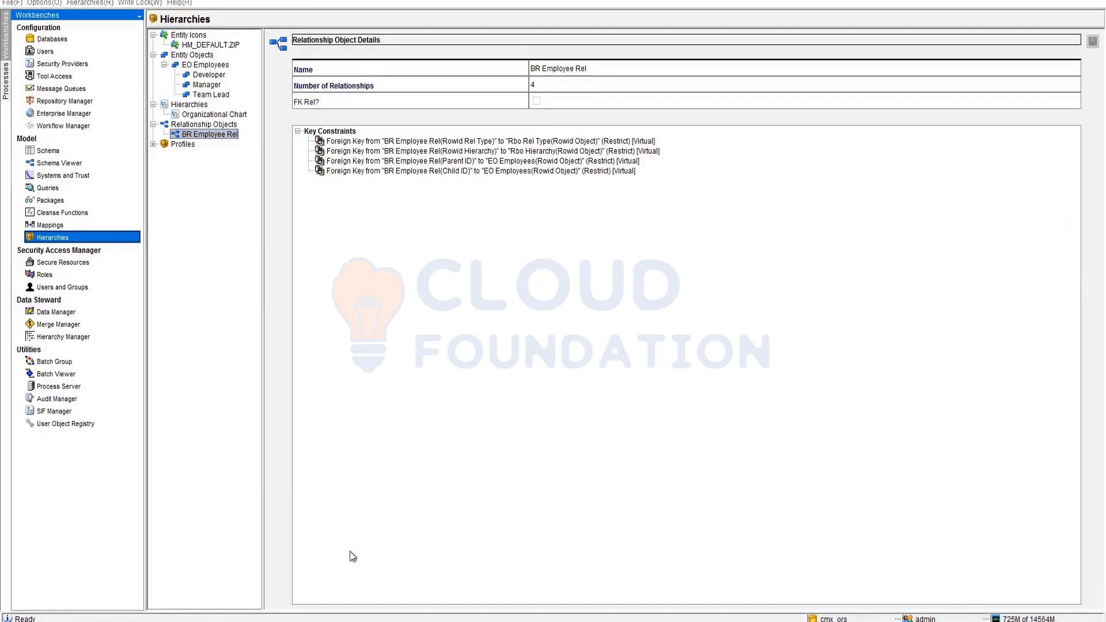
- Switch from SQL Developer back to the Notepad notes on top of the Hub Console
{"action": "key", "text": "alt+Tab"}
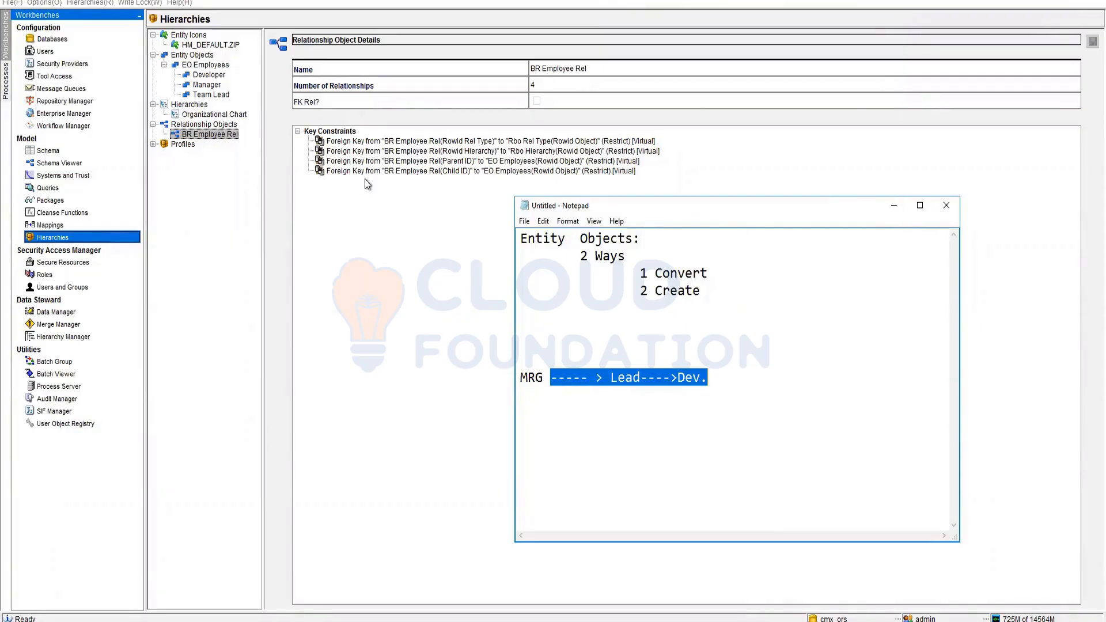
{"action": "left_click", "coordinate": [583, 377]}
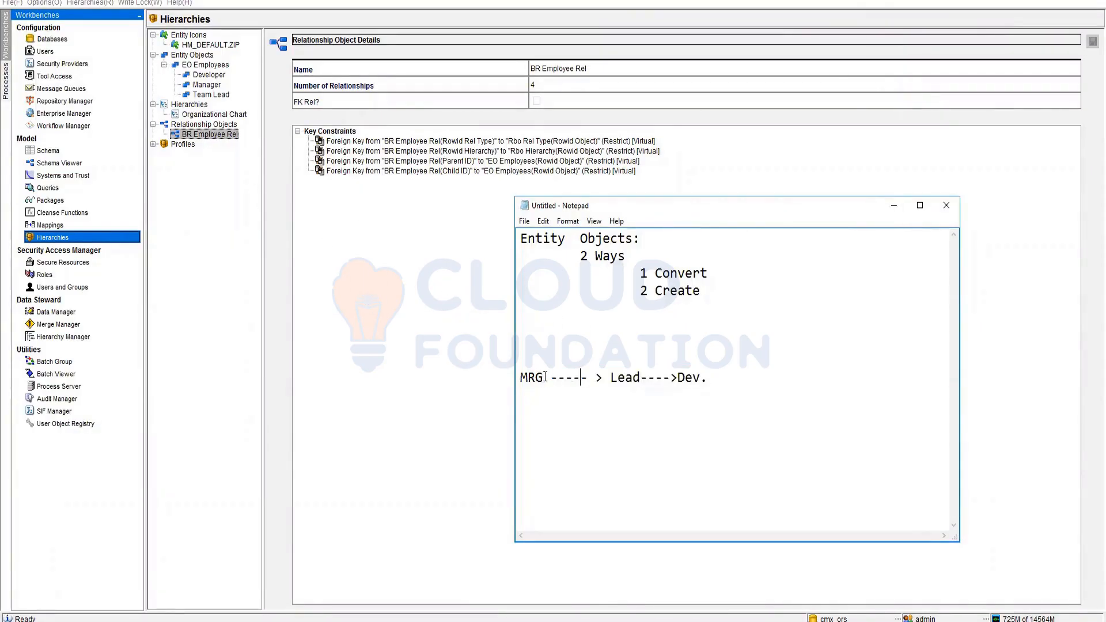
{"action": "left_click_drag", "start_coordinate": [543, 378], "coordinate": [610, 377]}
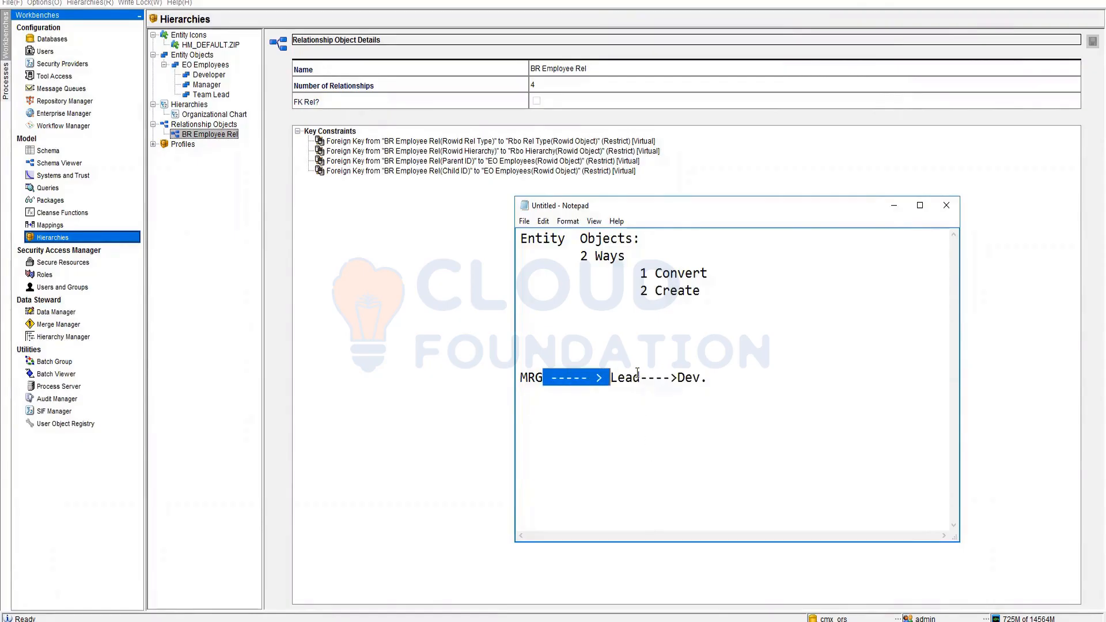
{"action": "left_click_drag", "start_coordinate": [640, 378], "coordinate": [678, 378]}
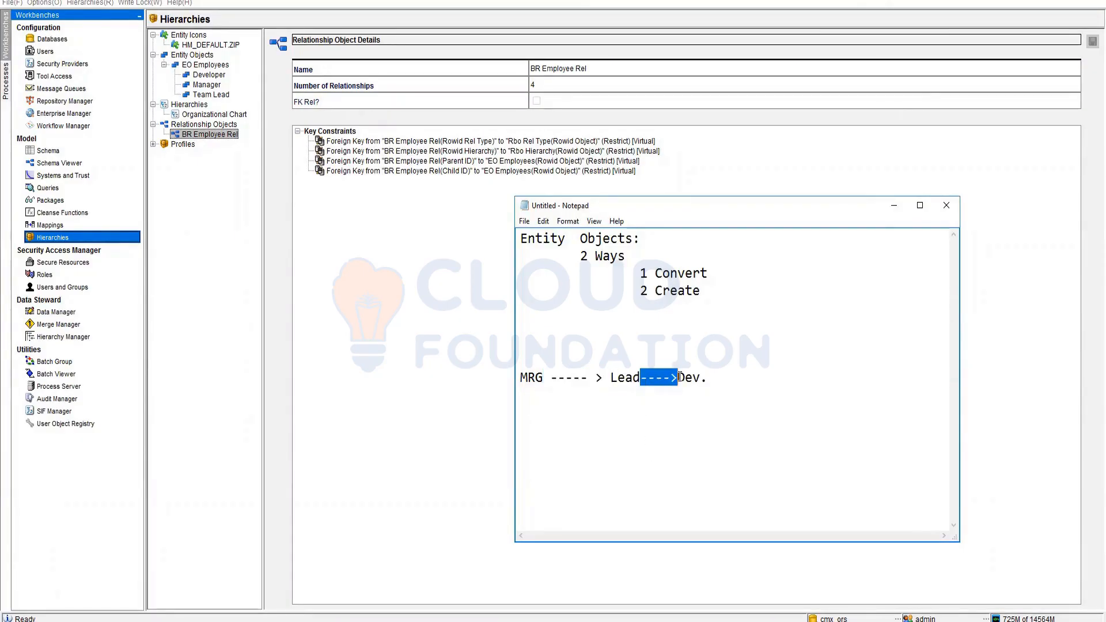
{"action": "left_click", "coordinate": [713, 377]}
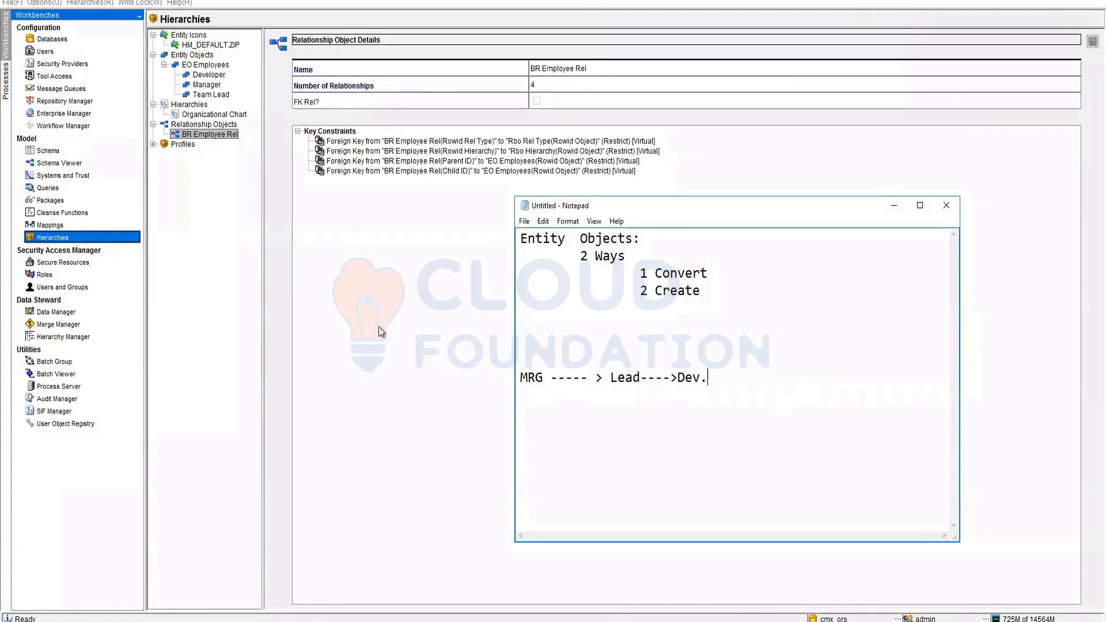
- Add a BR Employee Rel relationship type from Manager to Team Lead (Entity 1 to Entity 2) in Organizational Chart
{"action": "right_click", "coordinate": [205, 134]}
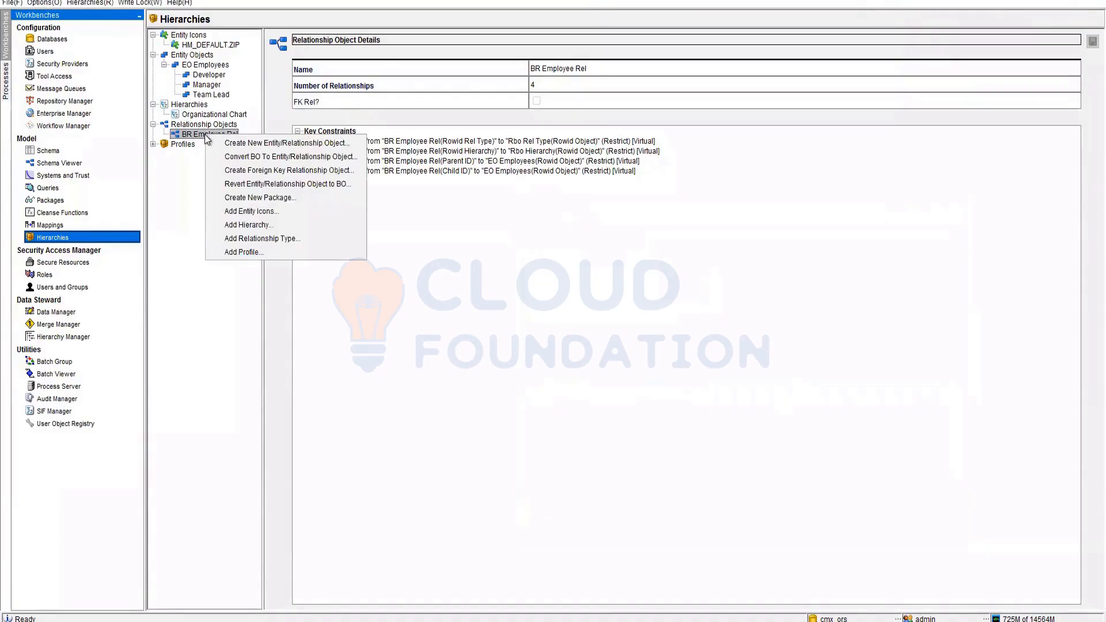
{"action": "left_click", "coordinate": [251, 242]}
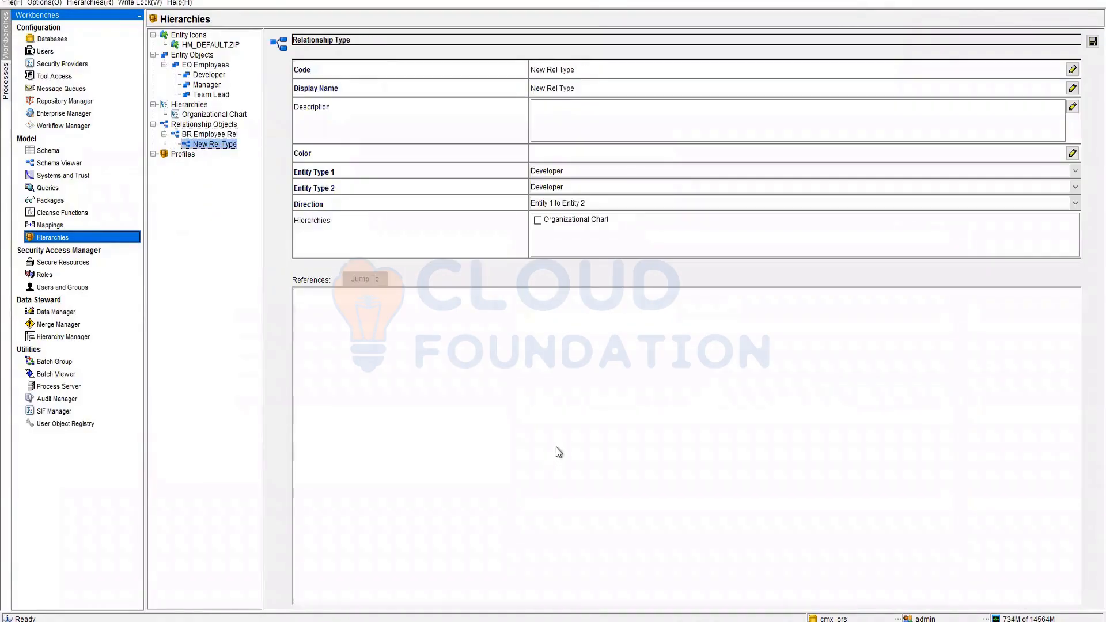
{"action": "left_click", "coordinate": [563, 176]}
{"action": "left_click", "coordinate": [562, 196]}
{"action": "left_click", "coordinate": [574, 189]}
{"action": "left_click", "coordinate": [557, 227]}
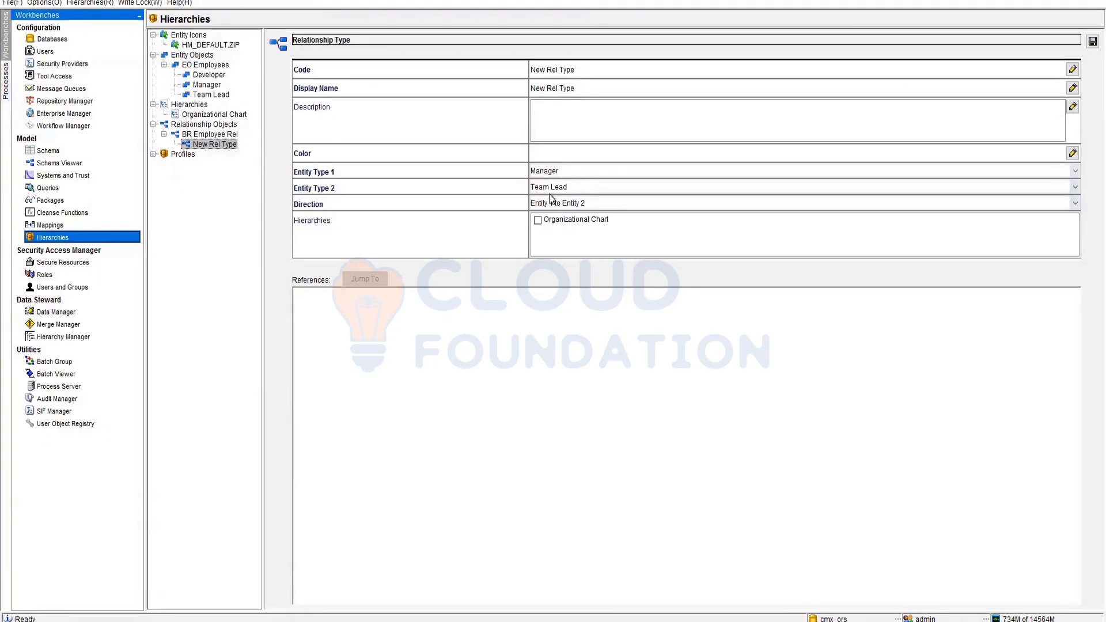
{"action": "left_click", "coordinate": [558, 199]}
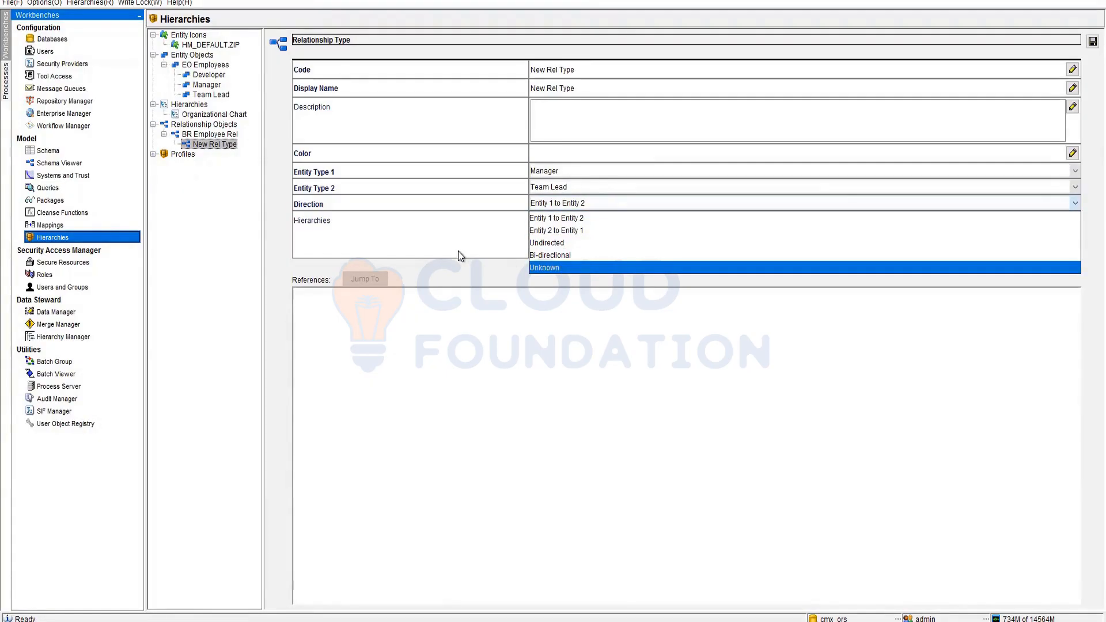
{"action": "left_click", "coordinate": [518, 258]}
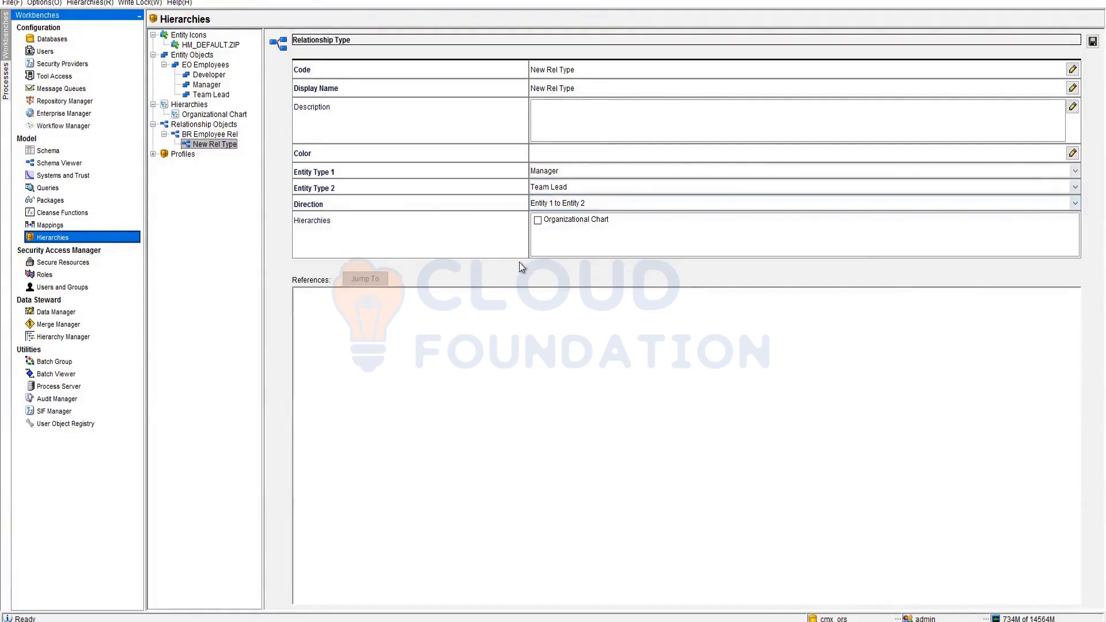
{"action": "left_click", "coordinate": [537, 220]}
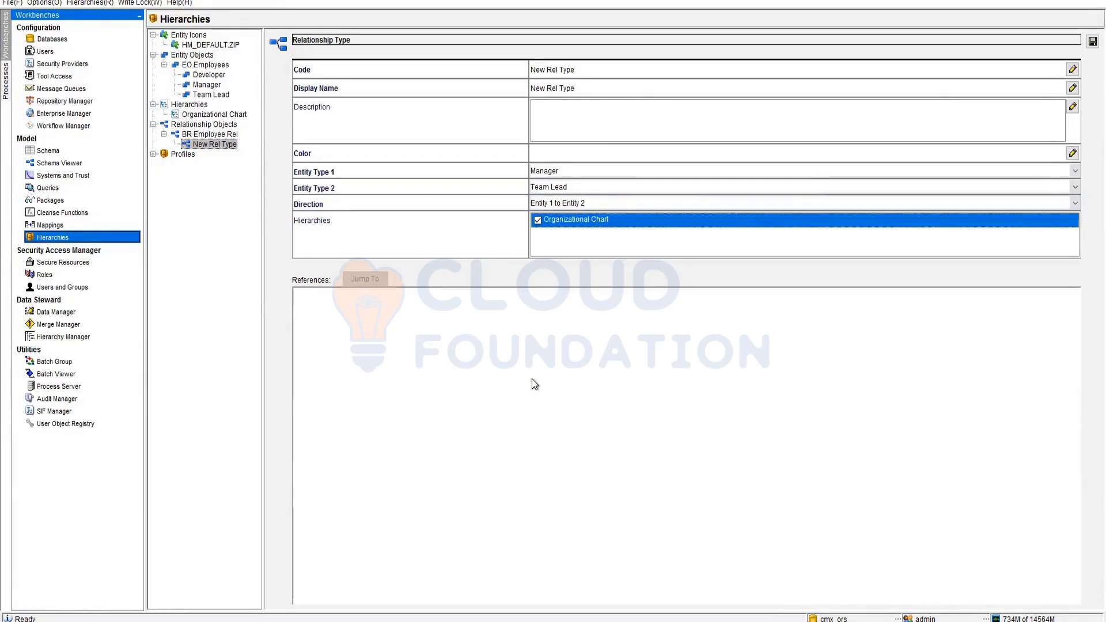
- Set the new relationship type's code to MngrtoLead
{"action": "double_click", "coordinate": [579, 71]}
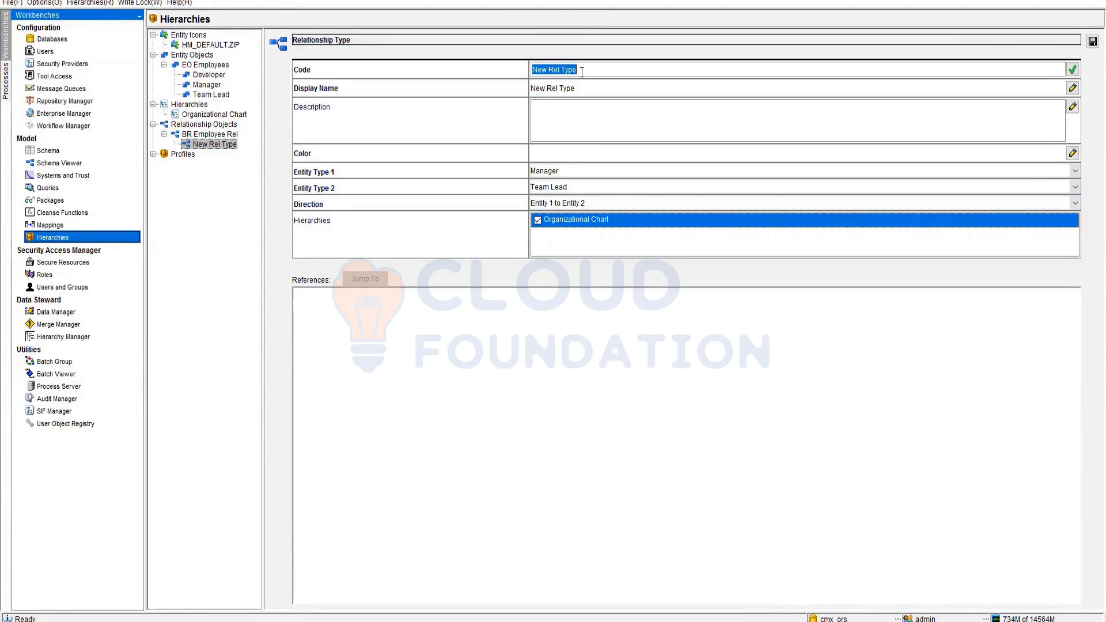
{"action": "type", "text": "Mrg"}
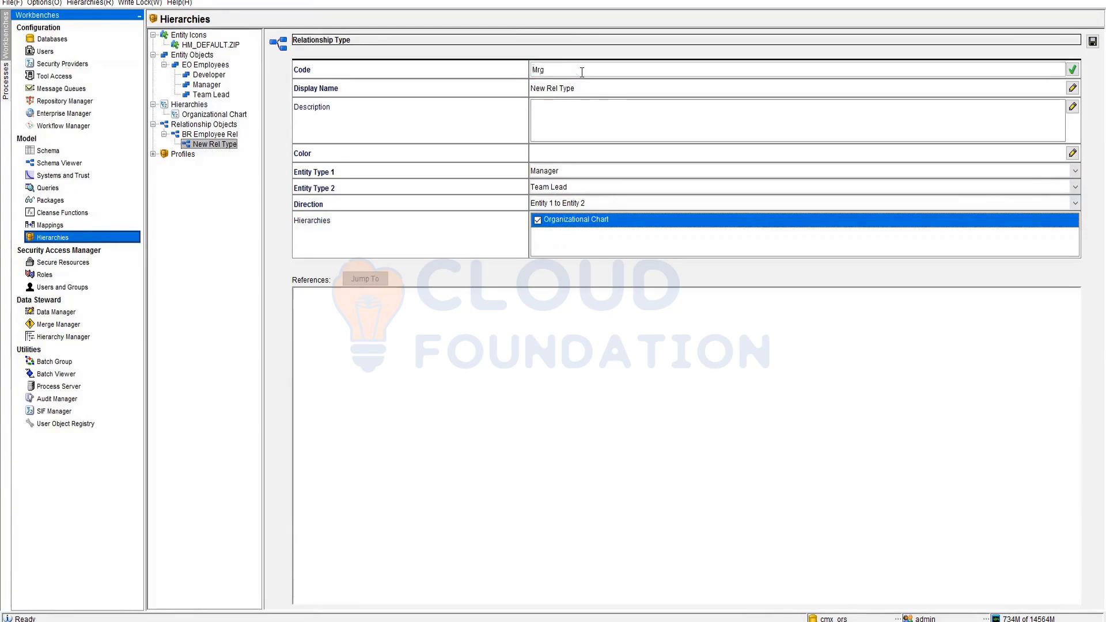
{"action": "key", "text": "BackSpace"}
{"action": "key", "text": "BackSpace"}
{"action": "type", "text": "ngrto"}
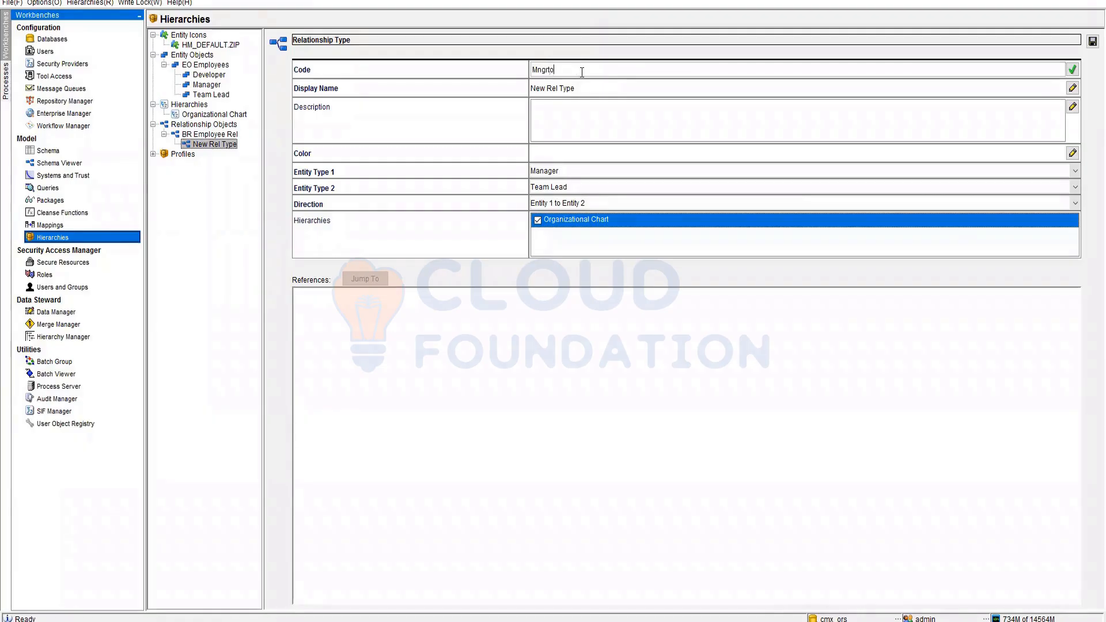
{"action": "type", "text": "Lead"}
{"action": "key", "text": "BackSpace"}
{"action": "key", "text": "BackSpace"}
{"action": "type", "text": "a"}
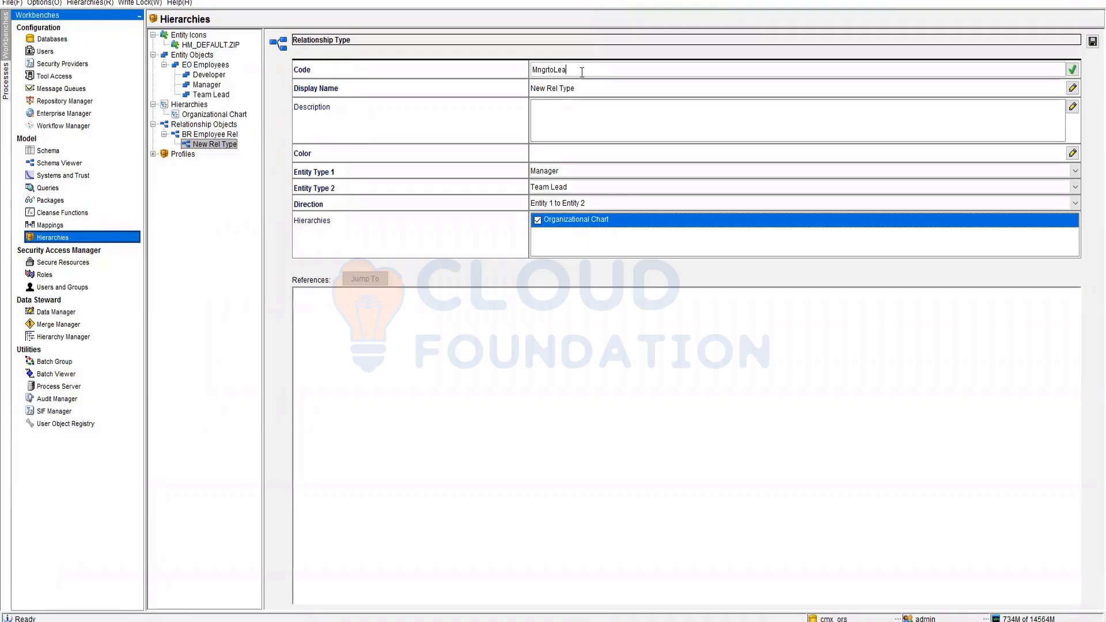
{"action": "type", "text": "d"}
{"action": "double_click", "coordinate": [582, 72]}
{"action": "key", "text": "ctrl+c"}
{"action": "key", "text": "Return"}
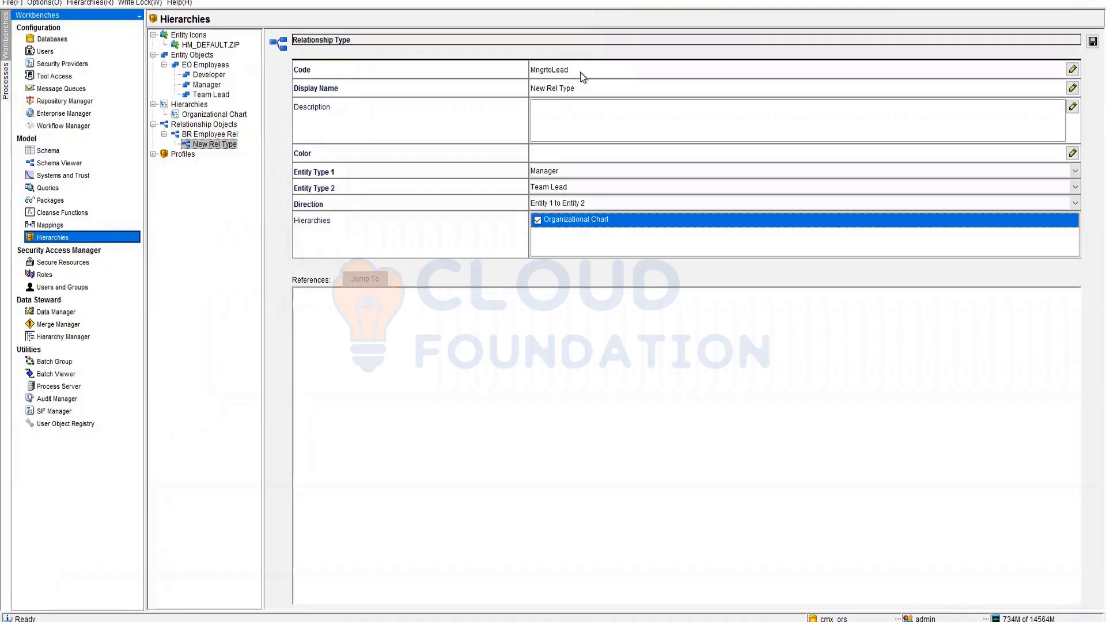
- Set the relationship type's display name to Manager to Lead
{"action": "double_click", "coordinate": [577, 90]}
{"action": "key", "text": "ctrl+v"}
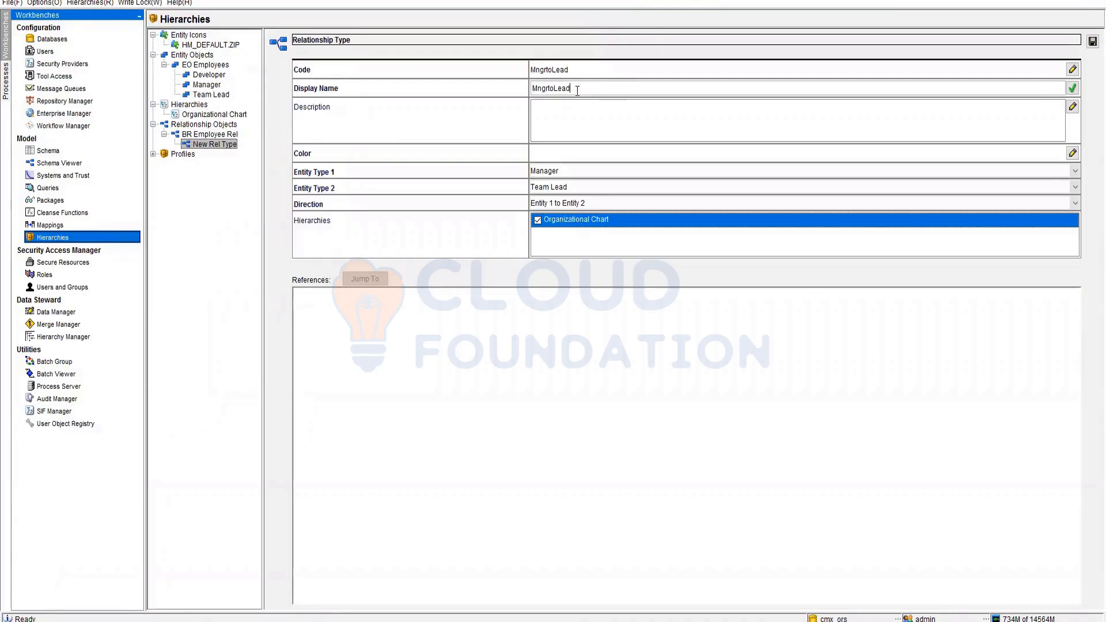
{"action": "left_click", "coordinate": [579, 124]}
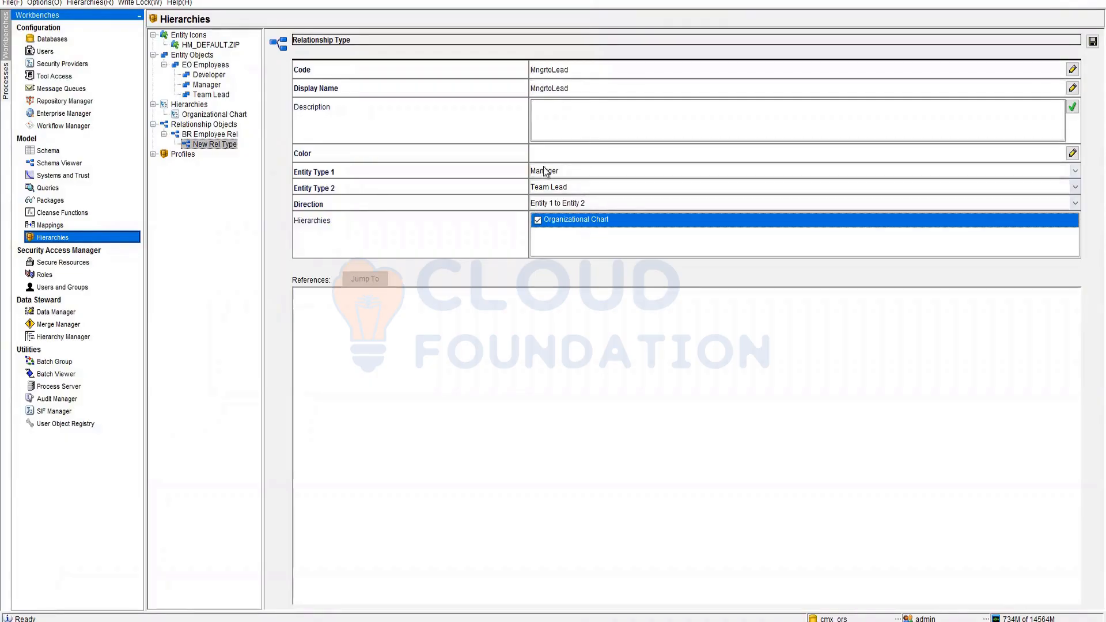
{"action": "double_click", "coordinate": [536, 89]}
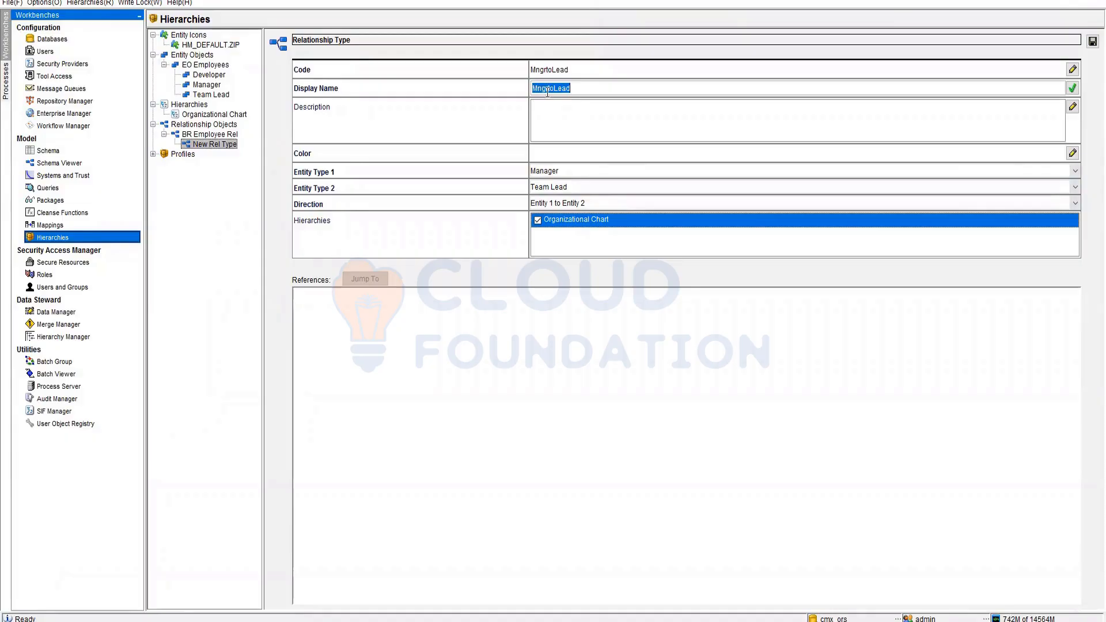
{"action": "left_click", "coordinate": [539, 89]}
{"action": "type", "text": "a"}
{"action": "key", "text": "Left"}
{"action": "key", "text": "Left"}
{"action": "type", "text": "a"}
{"action": "key", "text": "Right"}
{"action": "key", "text": "Right"}
{"action": "type", "text": "e"}
- Give the relationship type the blue colour 0x3333FF and save it
{"action": "left_click", "coordinate": [1092, 42]}
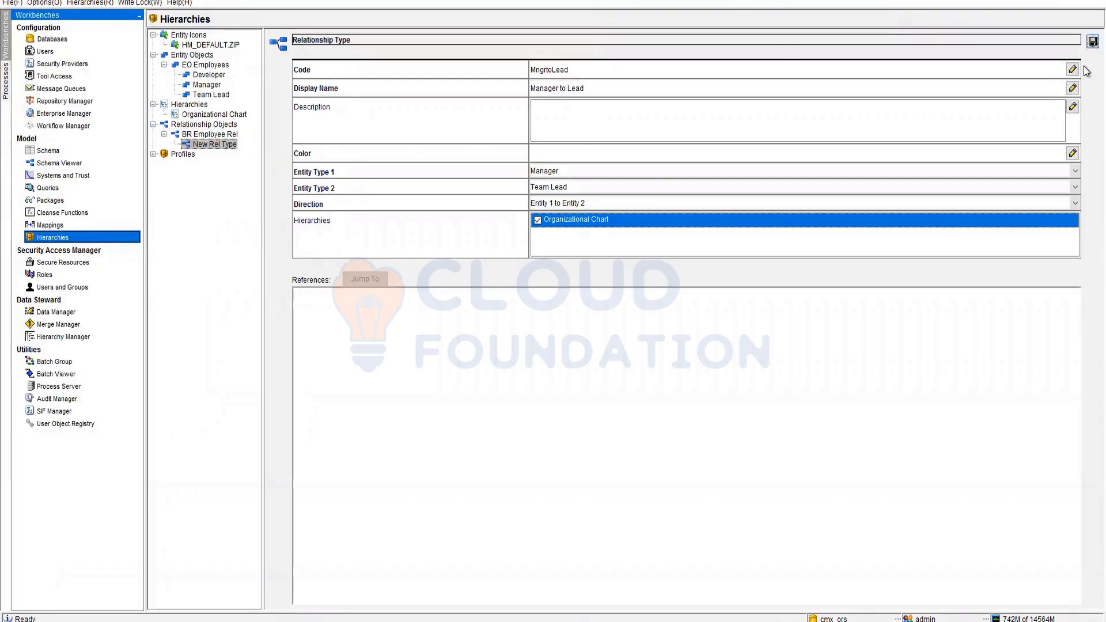
{"action": "left_click", "coordinate": [770, 342]}
{"action": "left_click", "coordinate": [545, 156]}
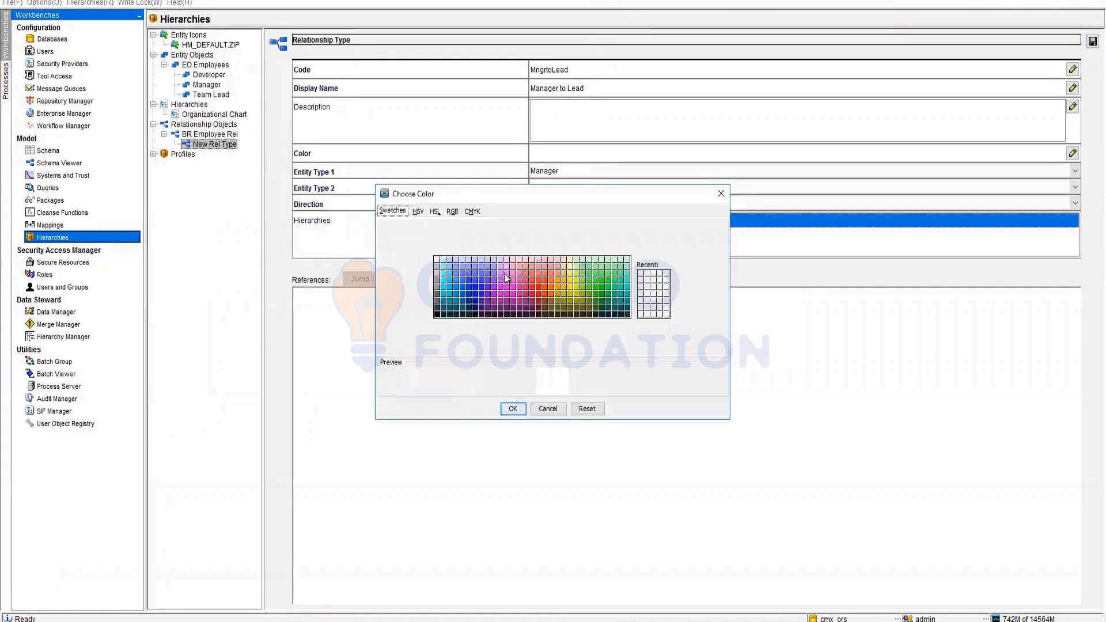
{"action": "left_click", "coordinate": [470, 283]}
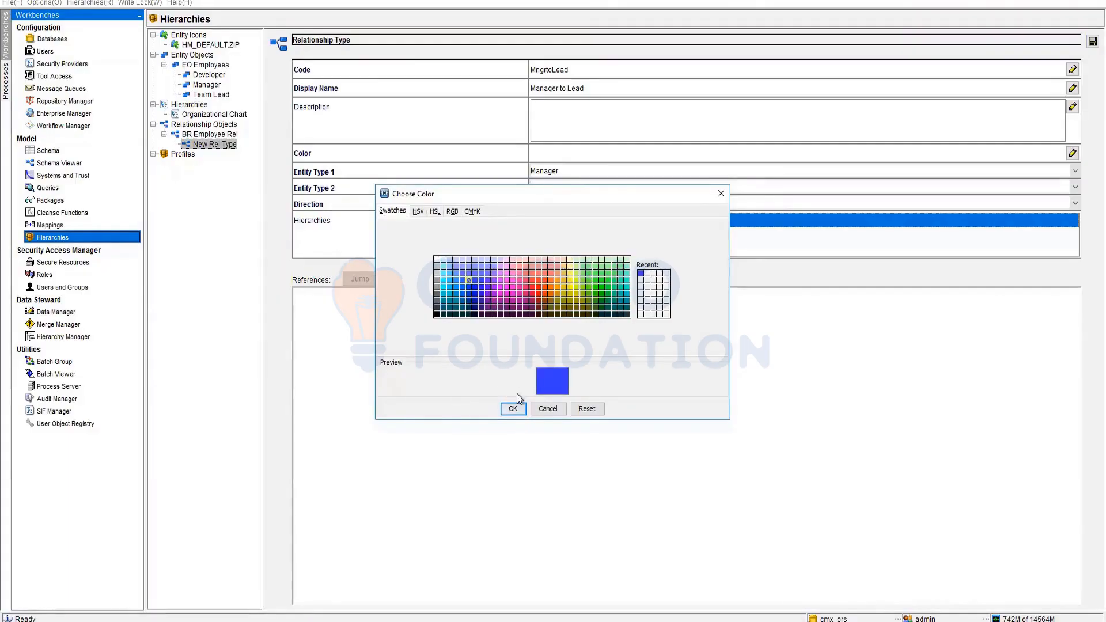
{"action": "left_click", "coordinate": [512, 409]}
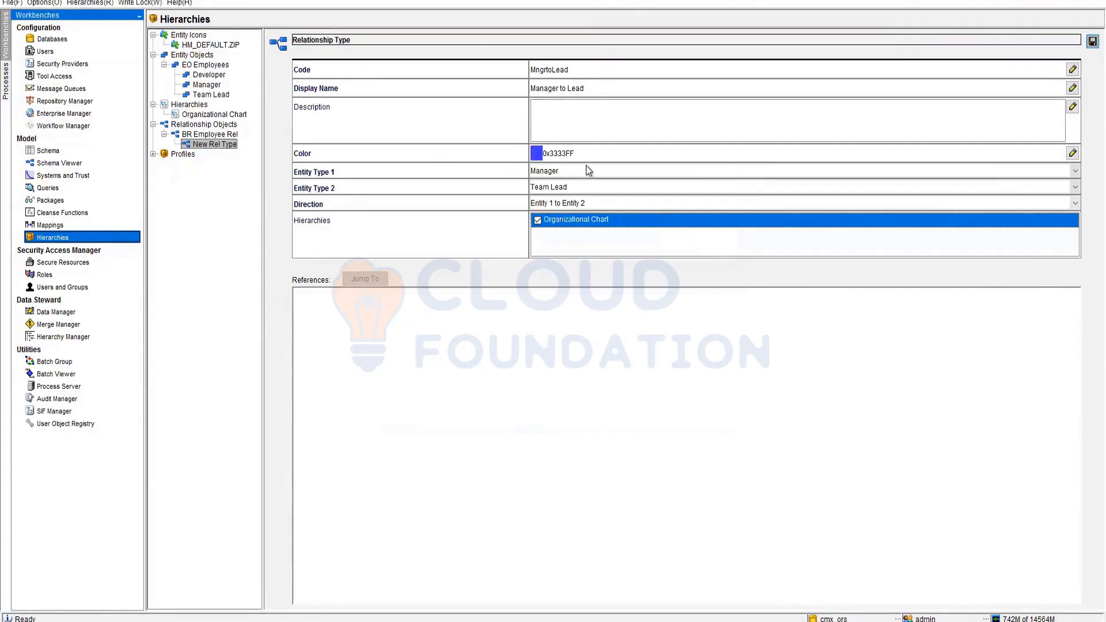
{"action": "left_click", "coordinate": [1092, 41]}
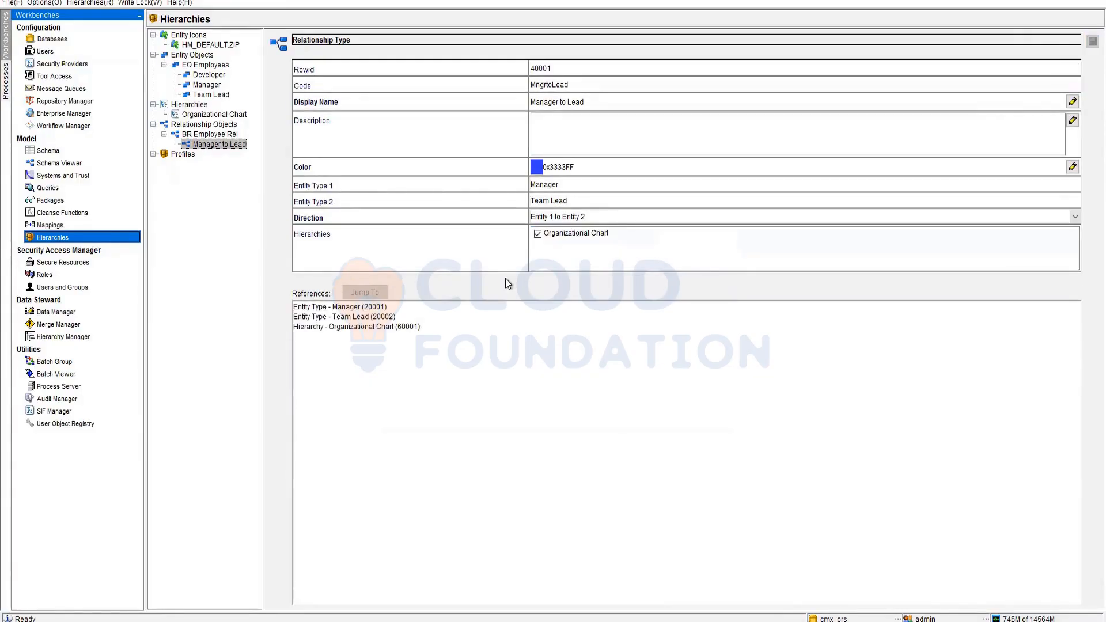
{"action": "left_click", "coordinate": [199, 134]}
- Add another BR Employee Rel relationship type starting from Team Lead, included in Organizational Chart
{"action": "right_click", "coordinate": [198, 136]}
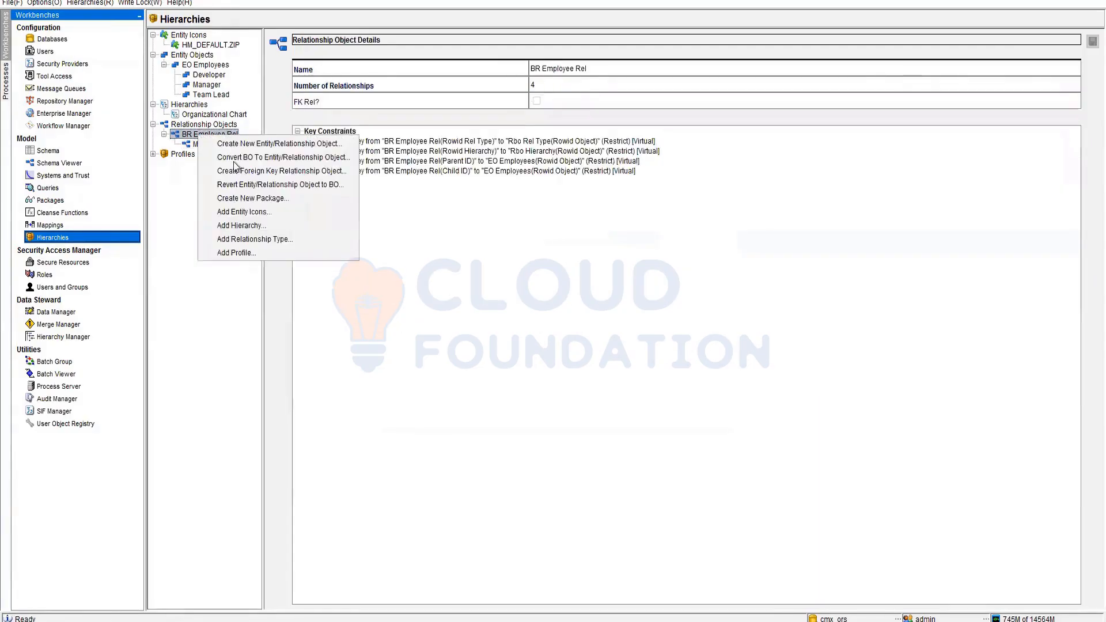
{"action": "left_click", "coordinate": [250, 238]}
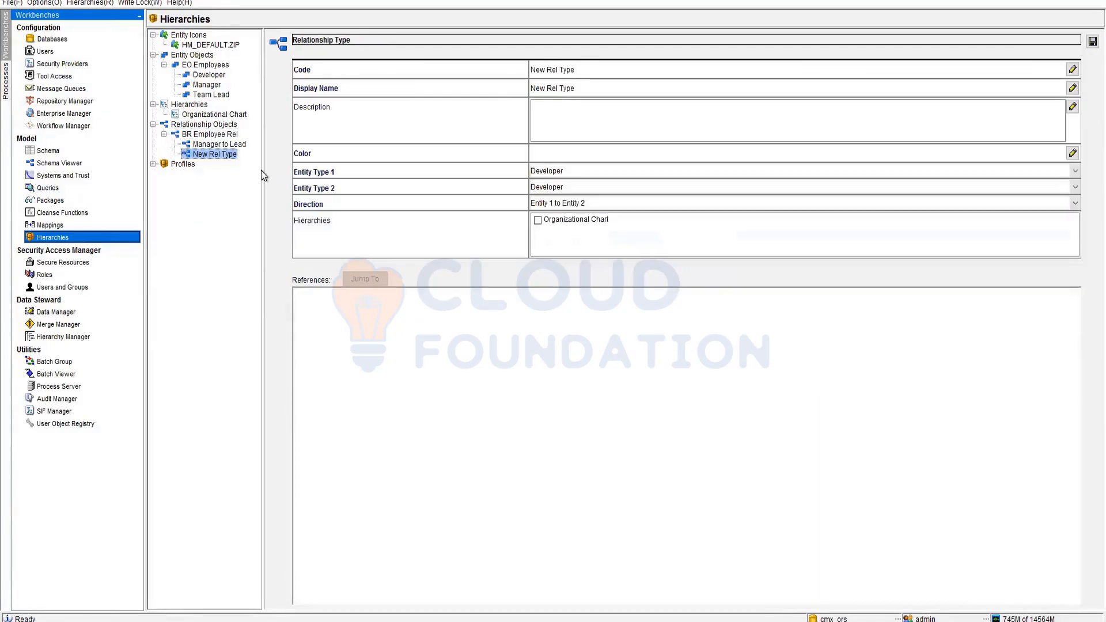
{"action": "left_click", "coordinate": [566, 170]}
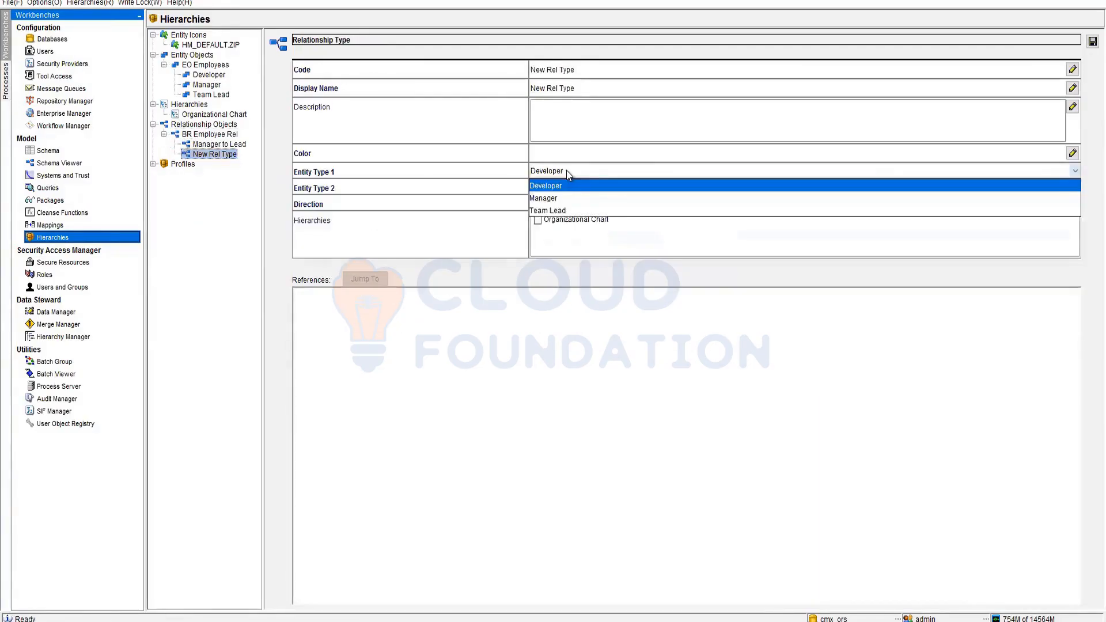
{"action": "left_click", "coordinate": [565, 210]}
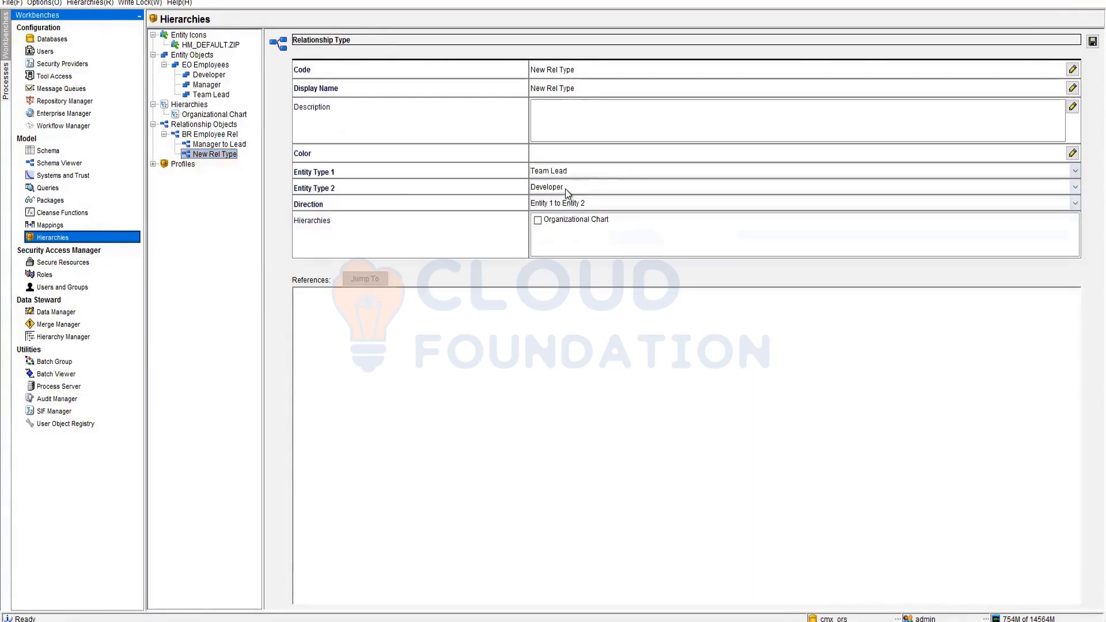
{"action": "left_click", "coordinate": [537, 220]}
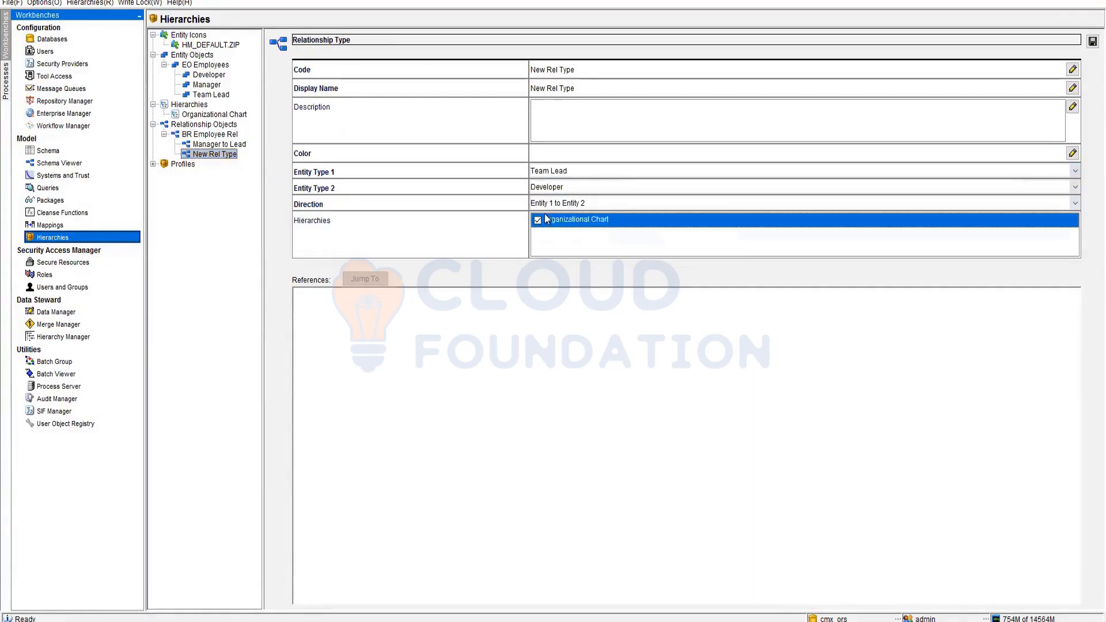
- Set its code to LeadtoDev and its display name to Lead to Developer
{"action": "left_click", "coordinate": [577, 71]}
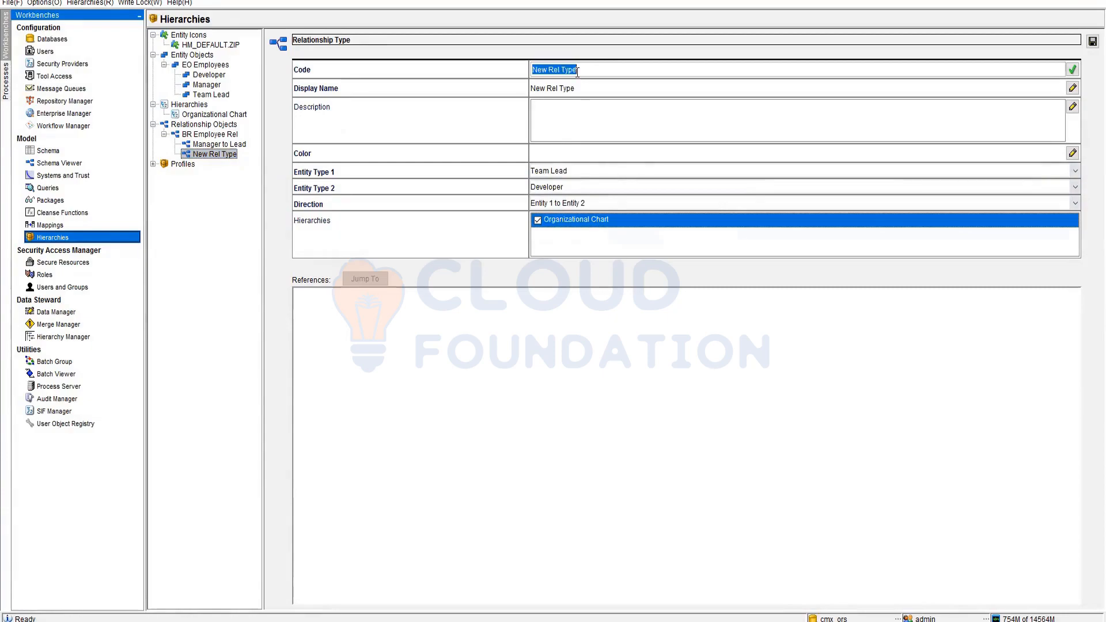
{"action": "type", "text": "leadtoDev"}
{"action": "key", "text": "Home"}
{"action": "key", "text": "Delete"}
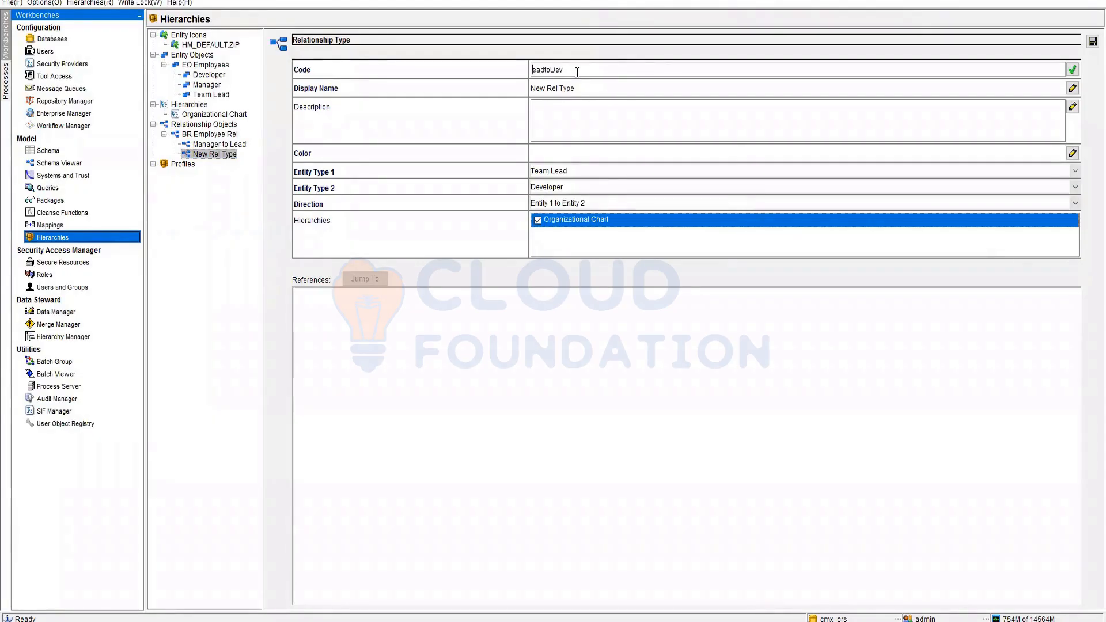
{"action": "type", "text": "L"}
{"action": "left_click", "coordinate": [581, 87]}
{"action": "type", "text": "Lead t"}
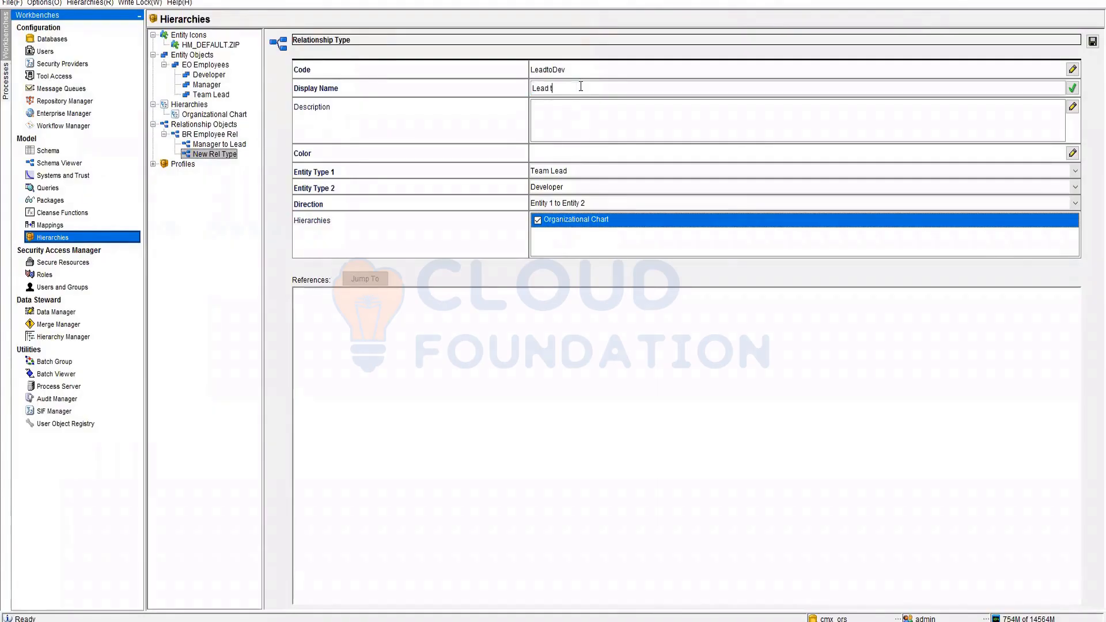
{"action": "type", "text": "o Developer"}
- Apply the green colour 0x99FF66 to the Lead to Developer relationship type
{"action": "left_click", "coordinate": [1072, 153]}
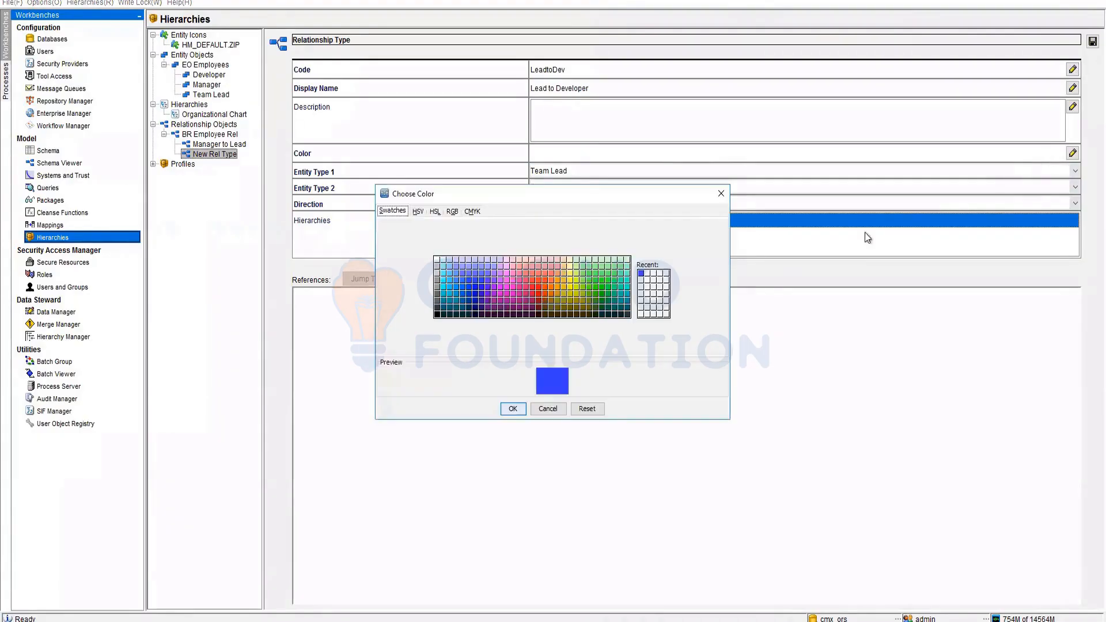
{"action": "left_click", "coordinate": [576, 274]}
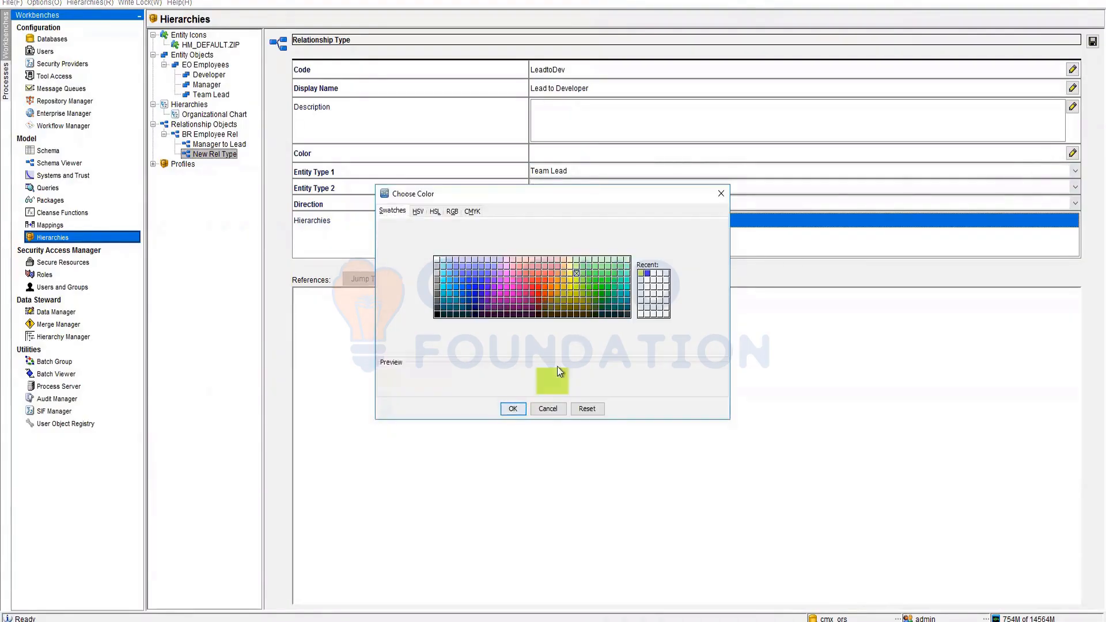
{"action": "left_click", "coordinate": [583, 273]}
{"action": "left_click", "coordinate": [512, 408]}
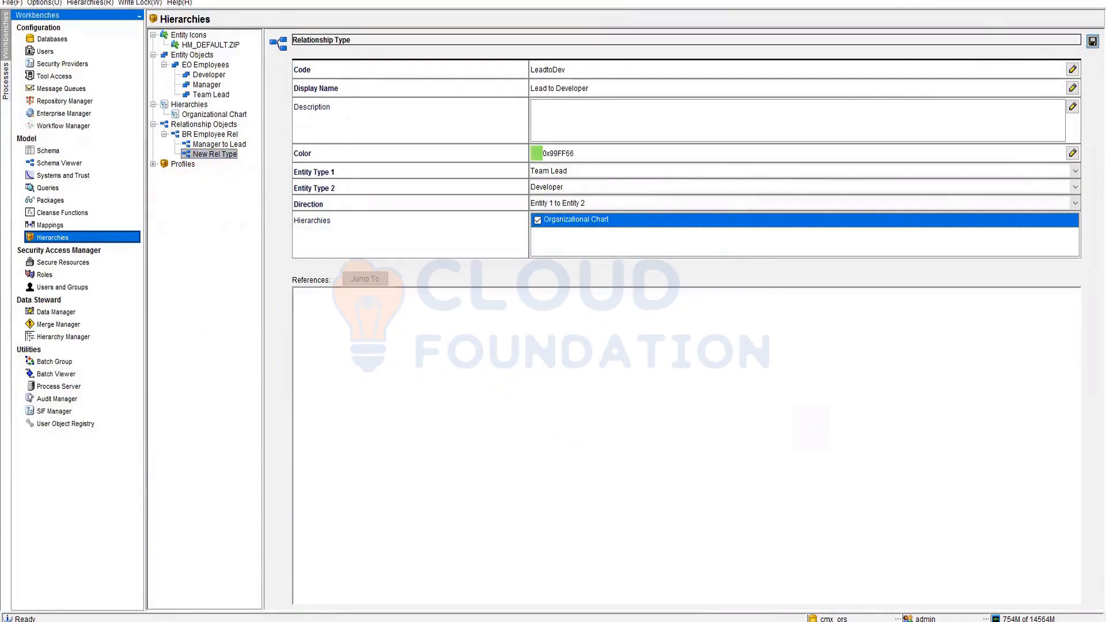
{"action": "left_click", "coordinate": [187, 621]}
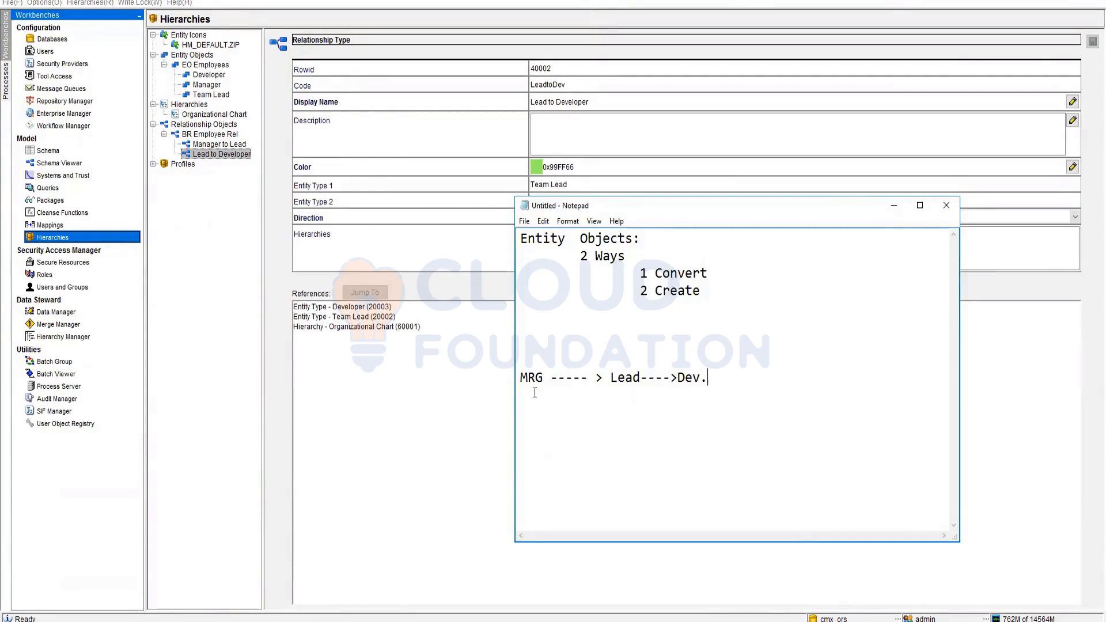
{"action": "left_click_drag", "start_coordinate": [524, 382], "coordinate": [699, 378]}
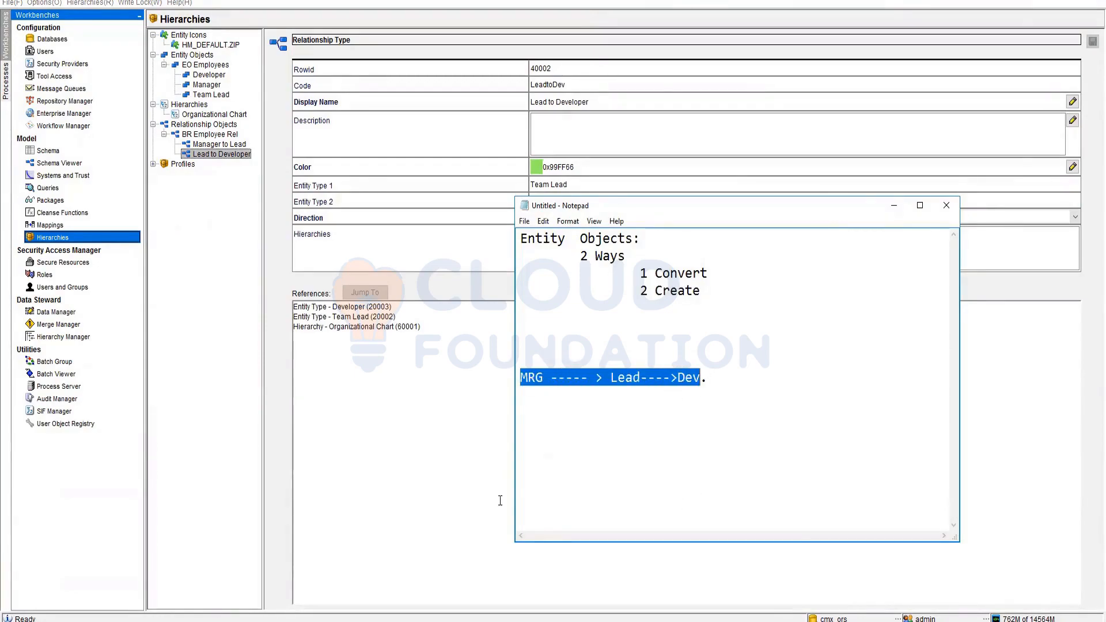
{"action": "left_click", "coordinate": [438, 475]}
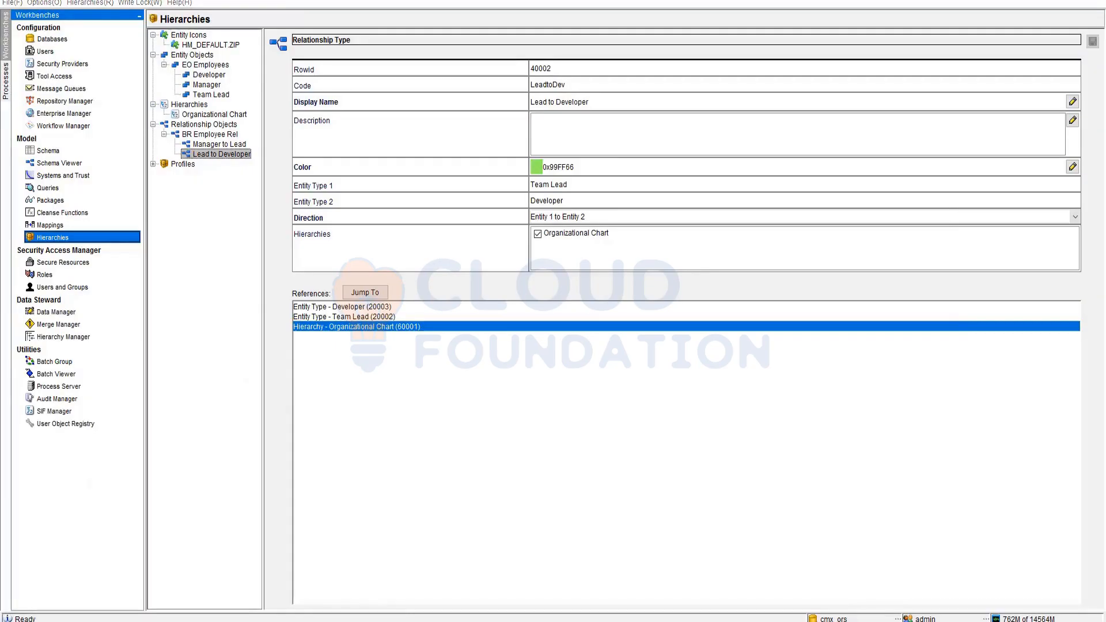
- Replace the MRG line in Notepad with steps 1 Create EO, 2 Create RO, 3 Create Hierarchy
{"action": "key", "text": "alt+Tab"}
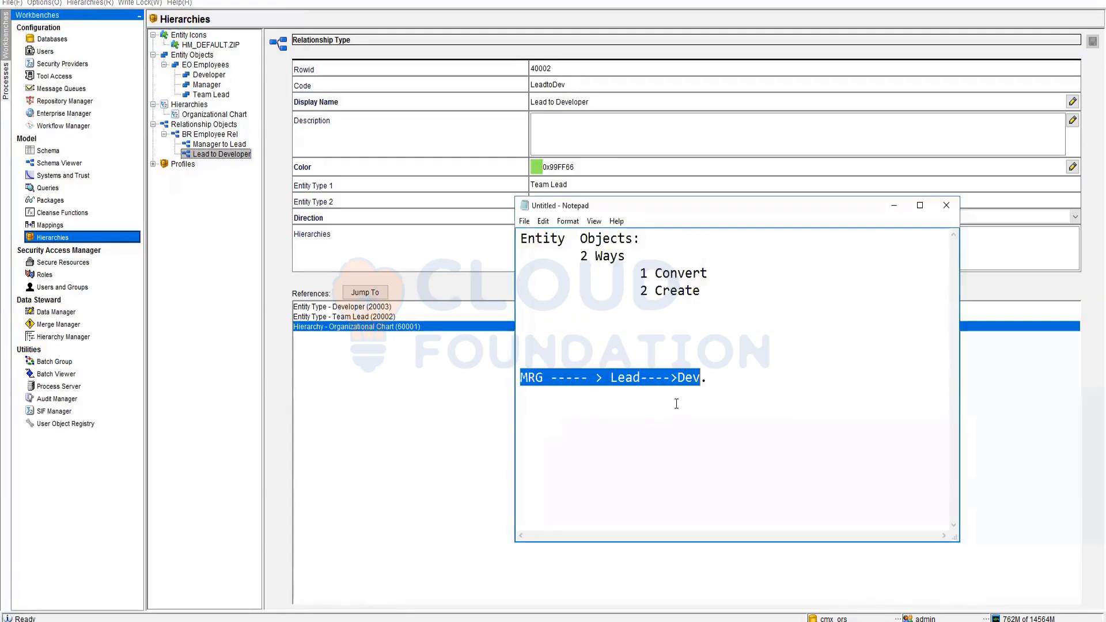
{"action": "left_click", "coordinate": [685, 403]}
{"action": "left_click_drag", "start_coordinate": [733, 387], "coordinate": [501, 350]}
{"action": "key", "text": "BackSpace"}
{"action": "type", "text": "1 Create "}
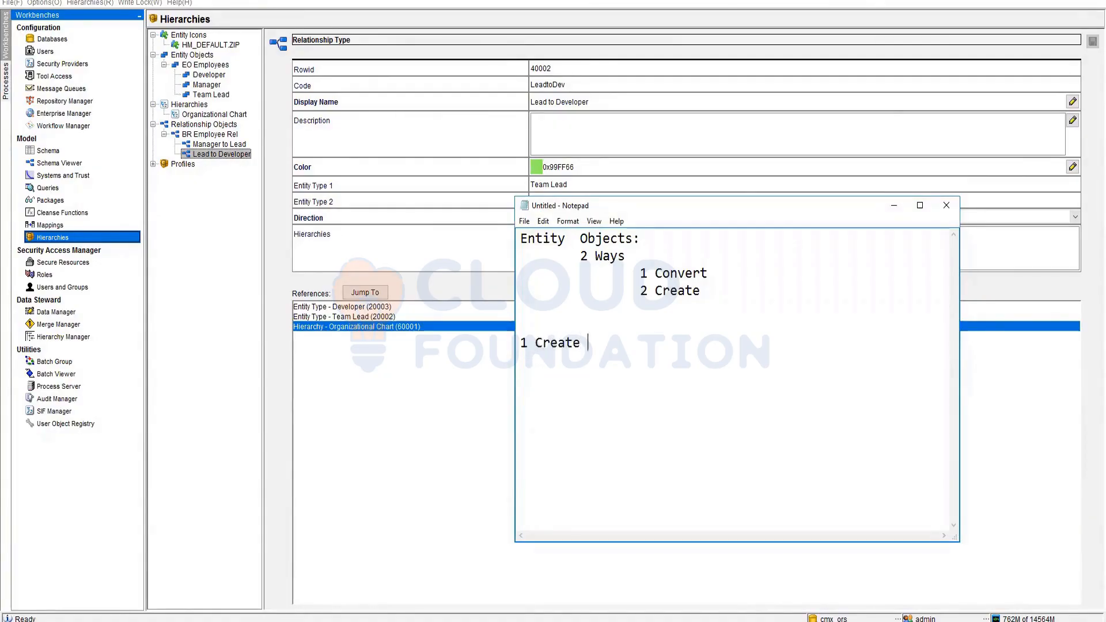
{"action": "type", "text": "EO"}
{"action": "key", "text": "BackSpace"}
{"action": "type", "text": "2 Create RO"}
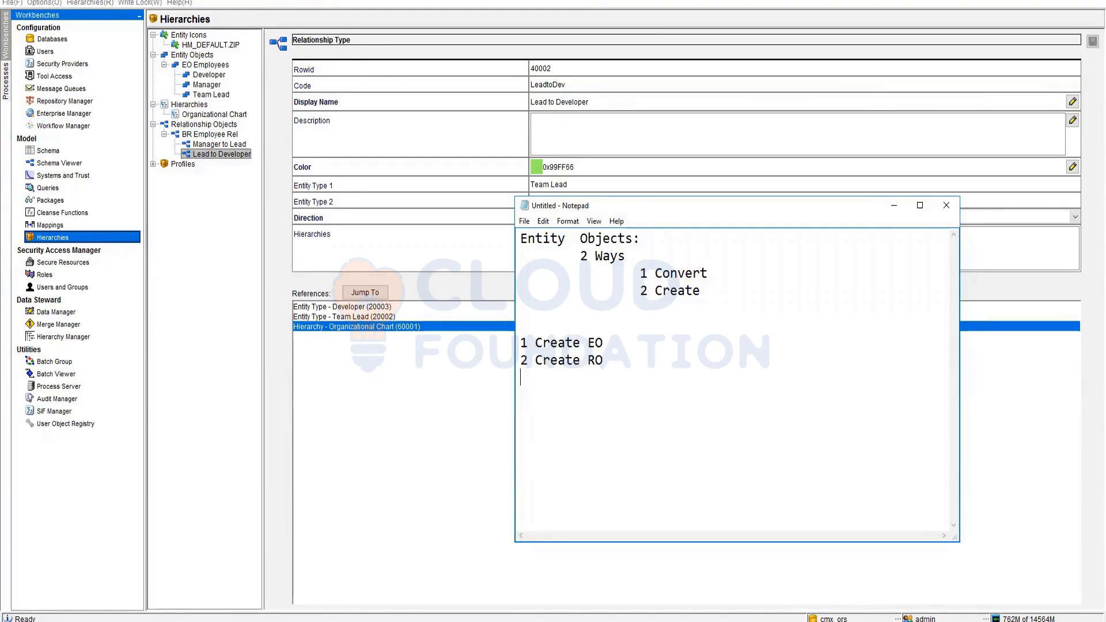
{"action": "type", "text": "3 Create Hierarchuy"}
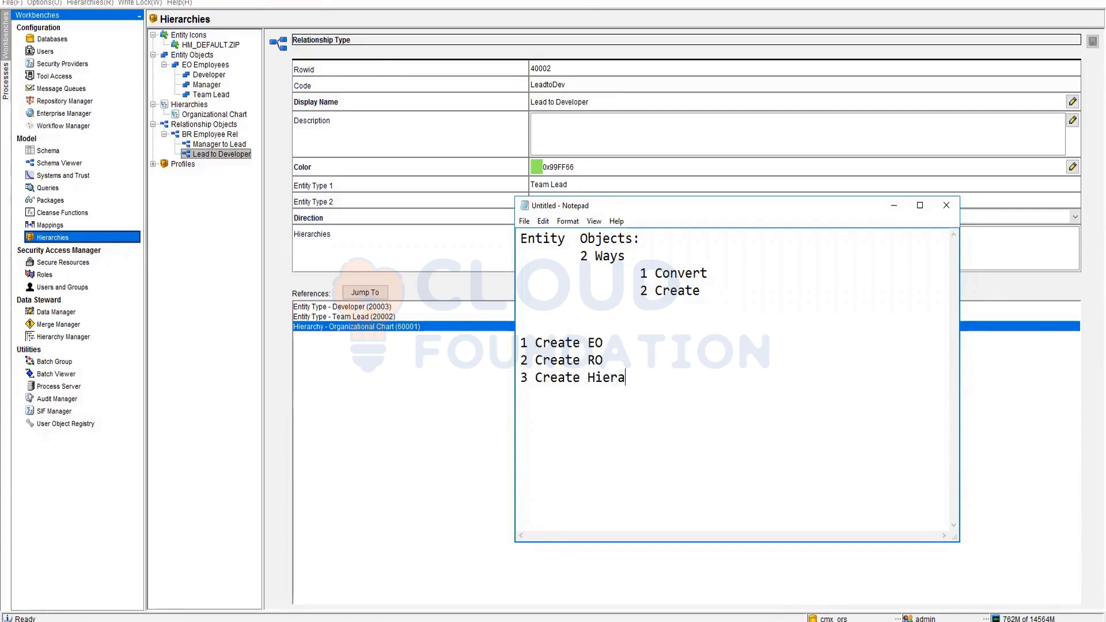
{"action": "key", "text": "BackSpace"}
{"action": "key", "text": "BackSpace"}
{"action": "type", "text": "y"}
- Add steps 4 Create Entity Types and 5 Create Relationship Types to the list
{"action": "key", "text": "Return"}
{"action": "type", "text": "4 Creaate"}
{"action": "key", "text": "BackSpace"}
{"action": "key", "text": "BackSpace"}
{"action": "key", "text": "BackSpace"}
{"action": "type", "text": "te"}
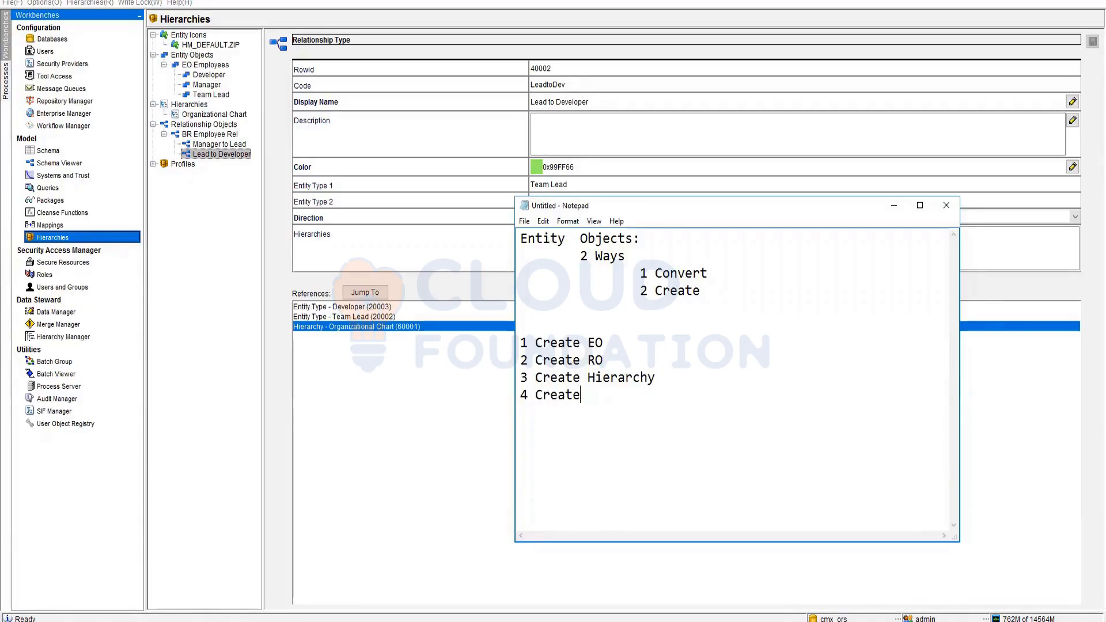
{"action": "type", "text": " Ent"}
{"action": "key", "text": "BackSpace"}
{"action": "type", "text": "ntoty"}
{"action": "key", "text": "BackSpace"}
{"action": "key", "text": "BackSpace"}
{"action": "key", "text": "BackSpace"}
{"action": "type", "text": "ity Type"}
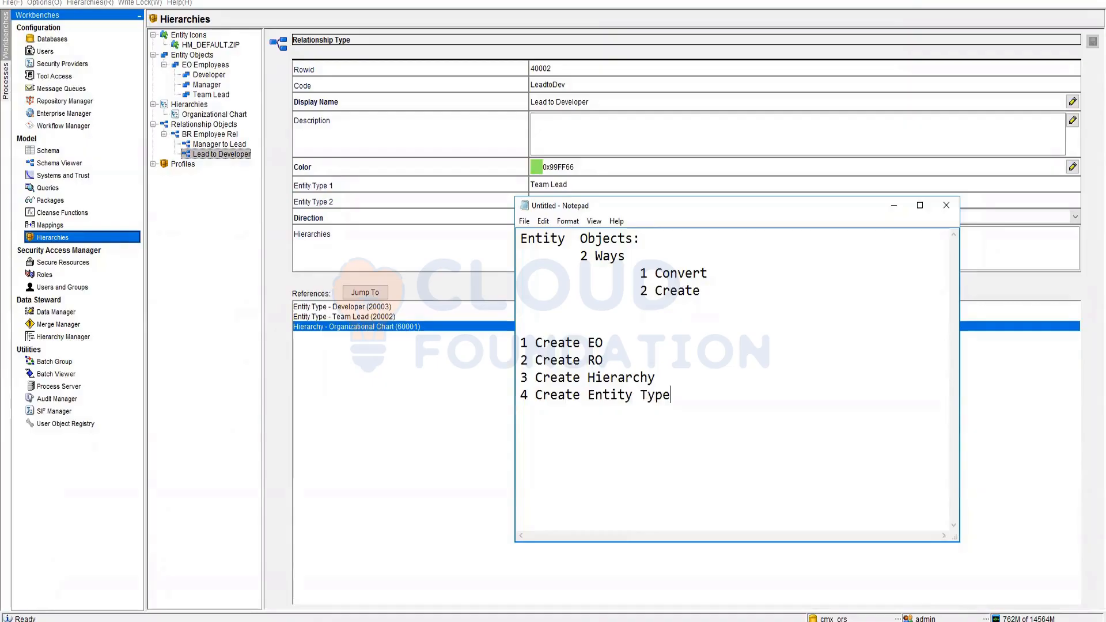
{"action": "key", "text": "Return"}
{"action": "type", "text": "5 Create Relation"}
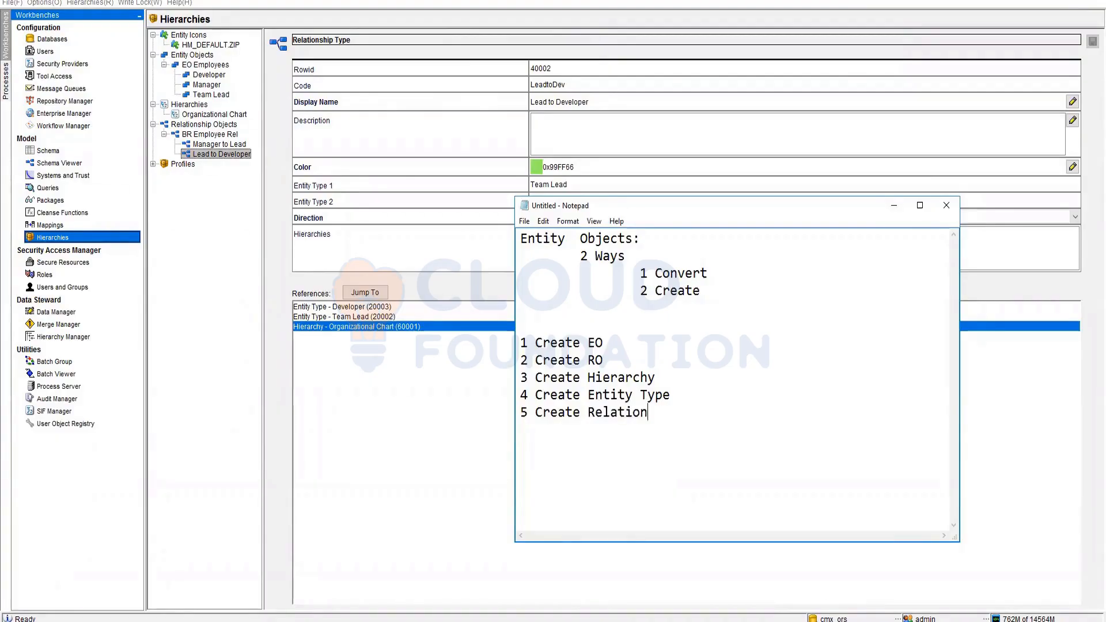
{"action": "key", "text": "BackSpace"}
{"action": "type", "text": "ship Types"}
{"action": "key", "text": "Up"}
{"action": "type", "text": "s"}
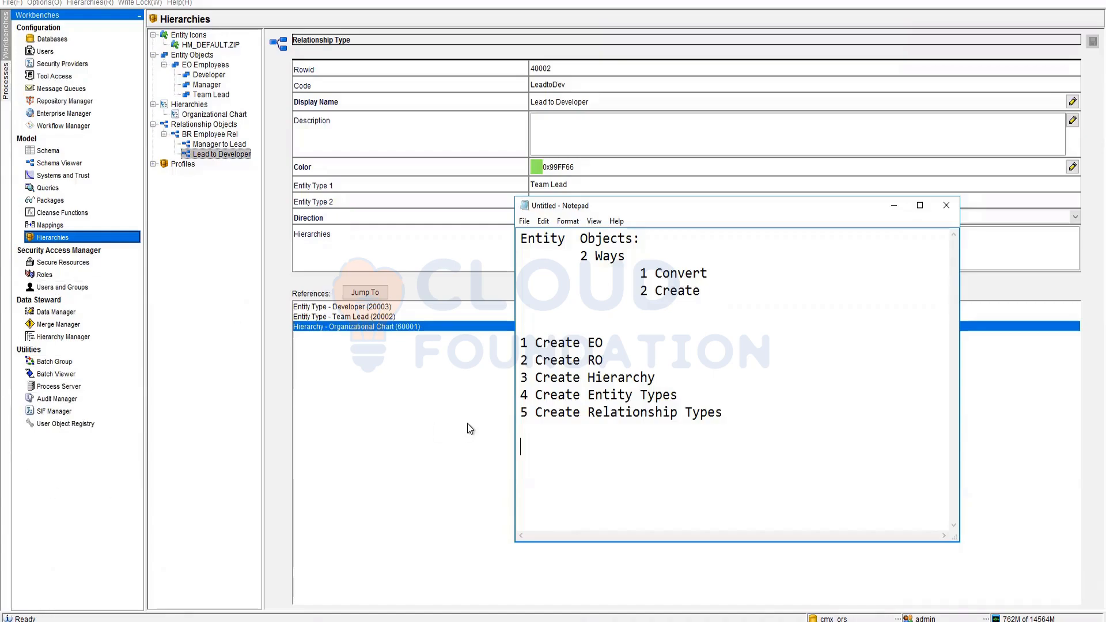
- Add notes 'Queries for Relationship Type', 'EO Q for Hierarchy' and 'Put Packages'
{"action": "type", "text": "Queries for each "}
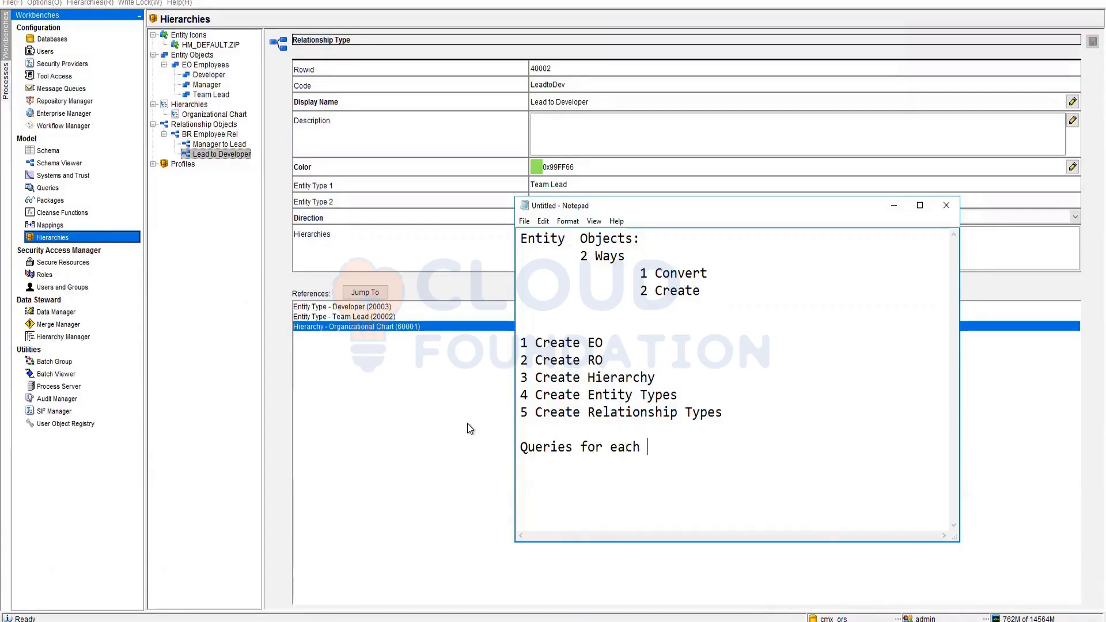
{"action": "type", "text": "Relationshi"}
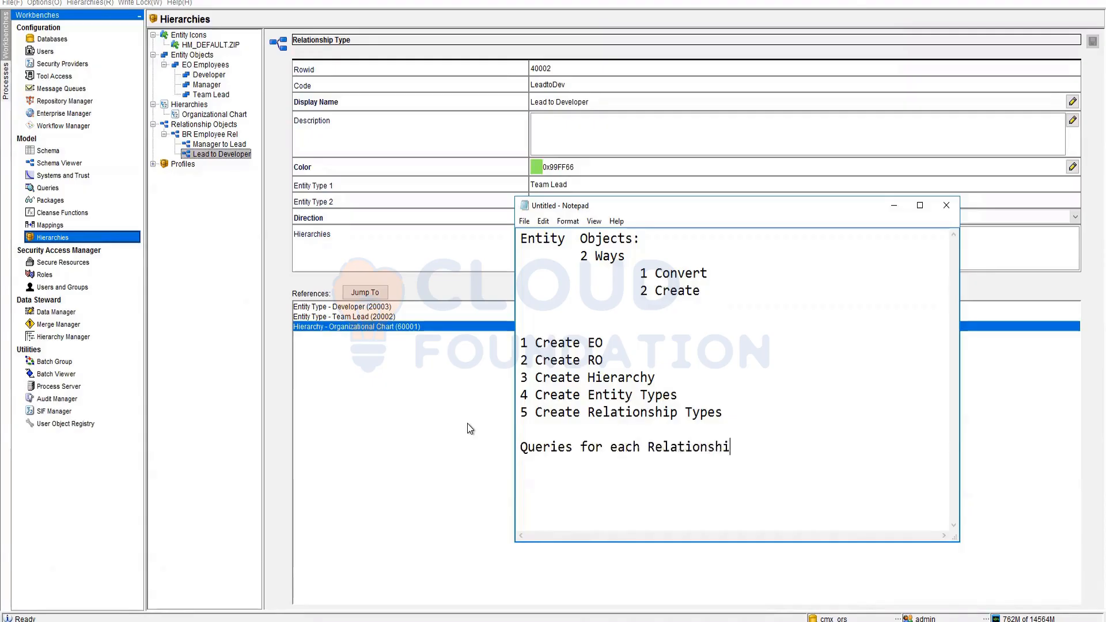
{"action": "type", "text": "p Type"}
{"action": "key", "text": "Return"}
{"action": "type", "text": "Queries for "}
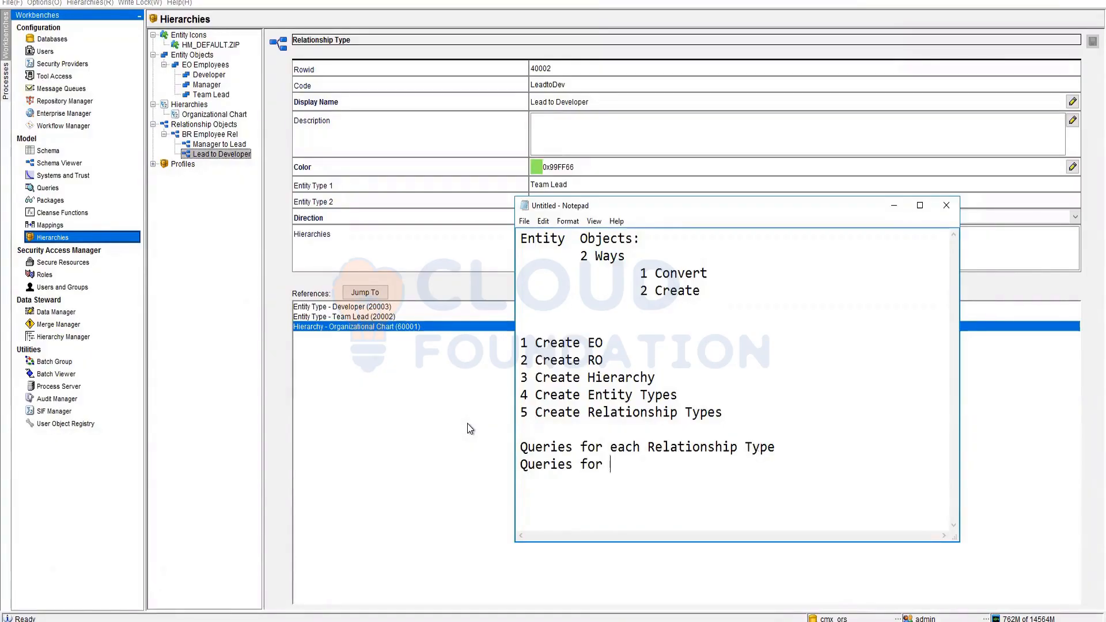
{"action": "type", "text": "Eac"}
{"action": "key", "text": "BackSpace"}
{"action": "key", "text": "BackSpace"}
{"action": "key", "text": "BackSpace"}
{"action": "key", "text": "Up"}
{"action": "key", "text": "Delete"}
{"action": "key", "text": "Delete"}
{"action": "key", "text": "Delete"}
{"action": "key", "text": "Delete"}
{"action": "key", "text": "Delete"}
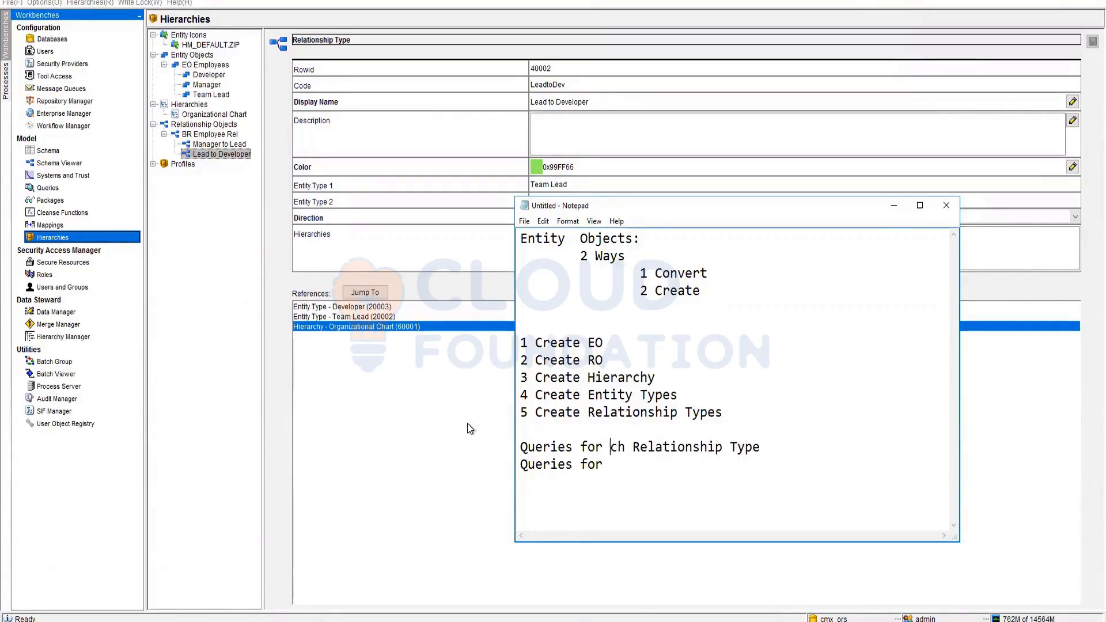
{"action": "key", "text": "Down"}
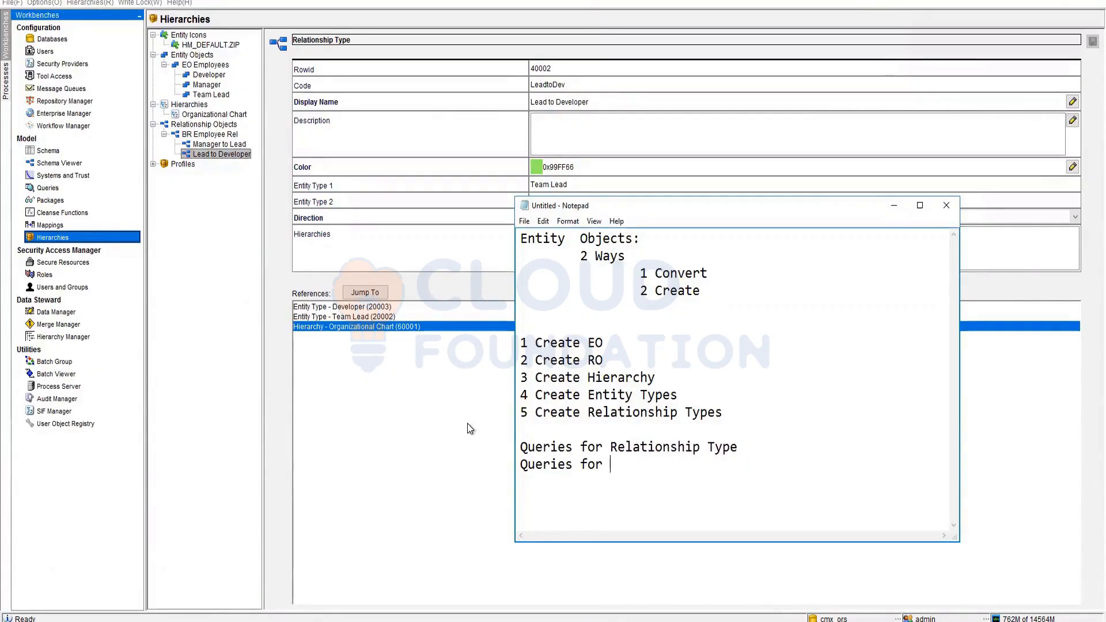
{"action": "type", "text": "EO "}
{"action": "type", "text": "Q"}
{"action": "type", "text": " for Hier"}
{"action": "type", "text": "ar"}
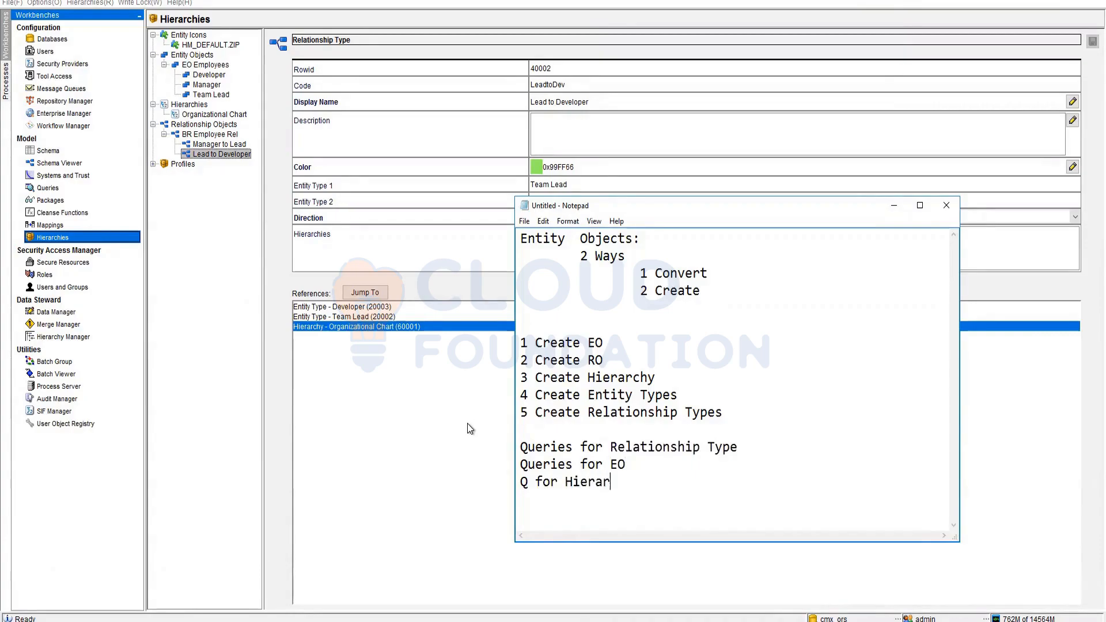
{"action": "type", "text": "chy"}
{"action": "key", "text": "Return"}
{"action": "type", "text": "Put Packages"}
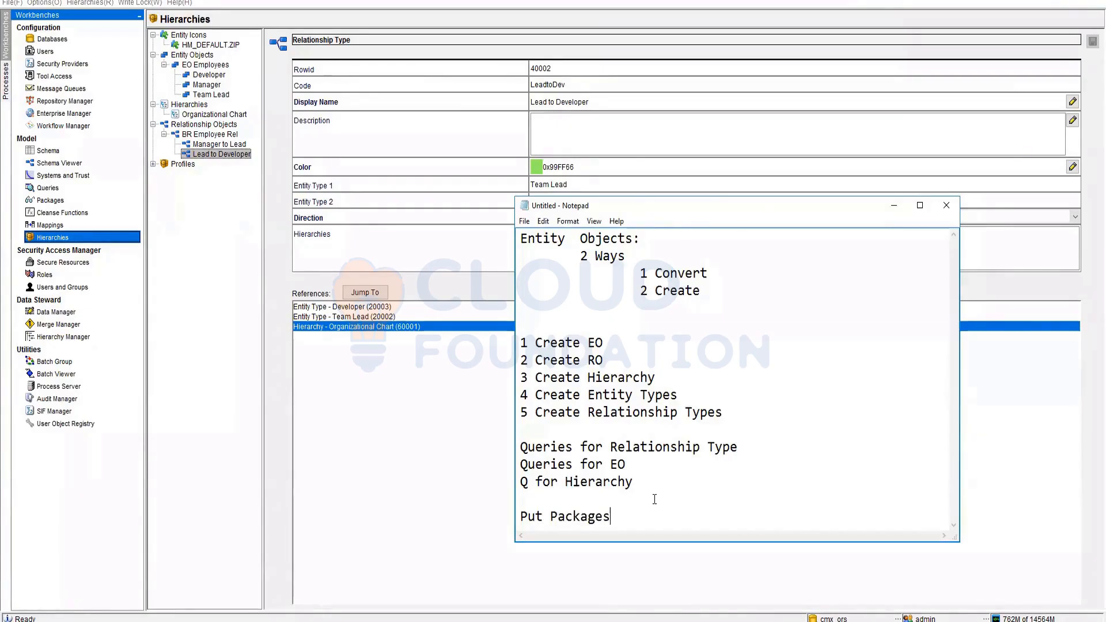
{"action": "left_click", "coordinate": [58, 337]}
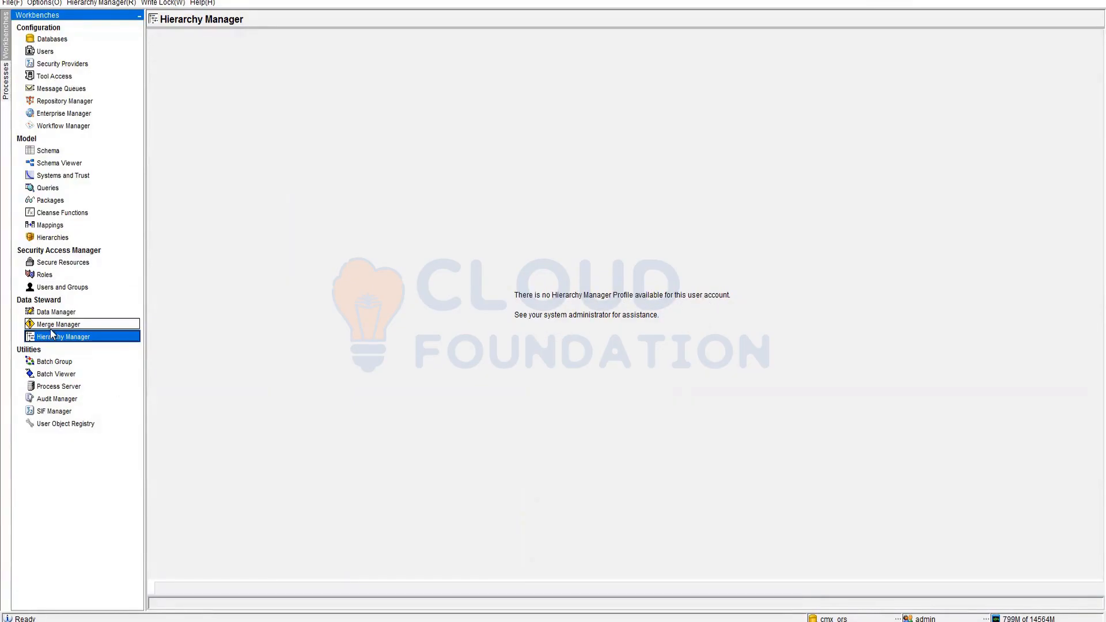
- Back in the Hierarchies editor, expand Profiles and inspect the Default profile
{"action": "left_click", "coordinate": [53, 237]}
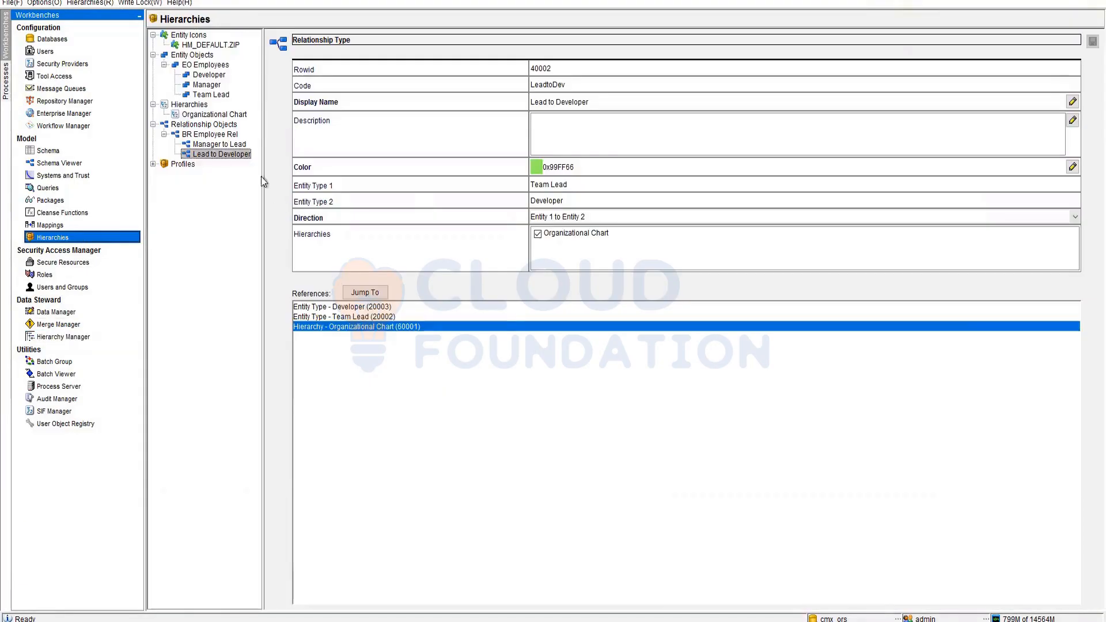
{"action": "left_click", "coordinate": [153, 164]}
{"action": "left_click", "coordinate": [175, 174]}
{"action": "left_click", "coordinate": [164, 174]}
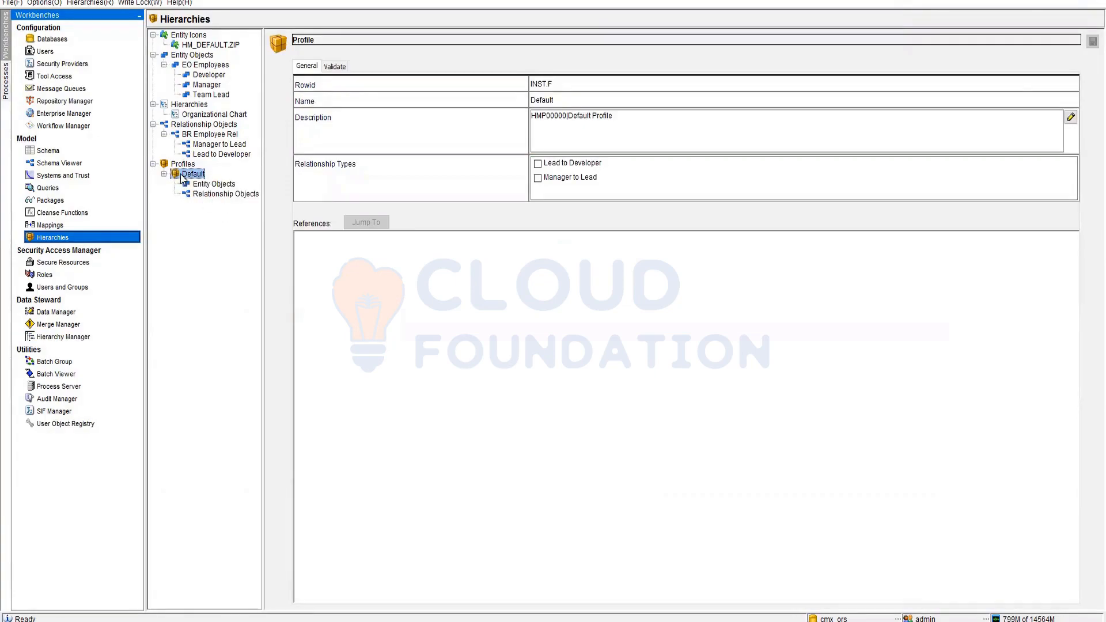
{"action": "right_click", "coordinate": [181, 175]}
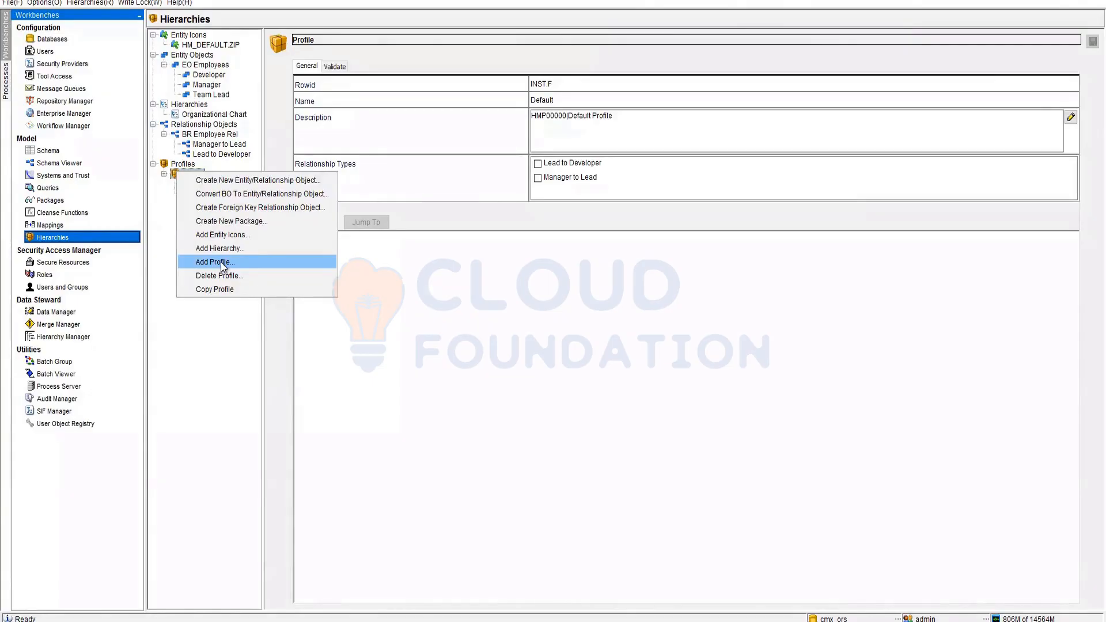
{"action": "left_click", "coordinate": [161, 212]}
- Create and save an Organization Chart profile covering Manager to Lead and Lead to Developer
{"action": "left_click", "coordinate": [178, 166]}
{"action": "right_click", "coordinate": [179, 167]}
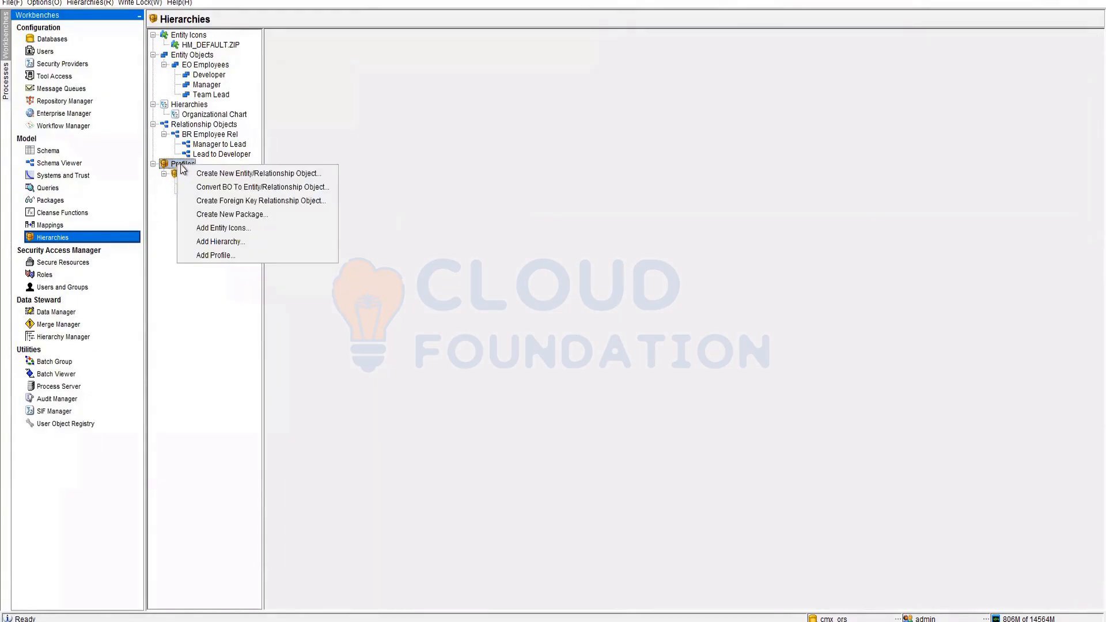
{"action": "left_click", "coordinate": [223, 254]}
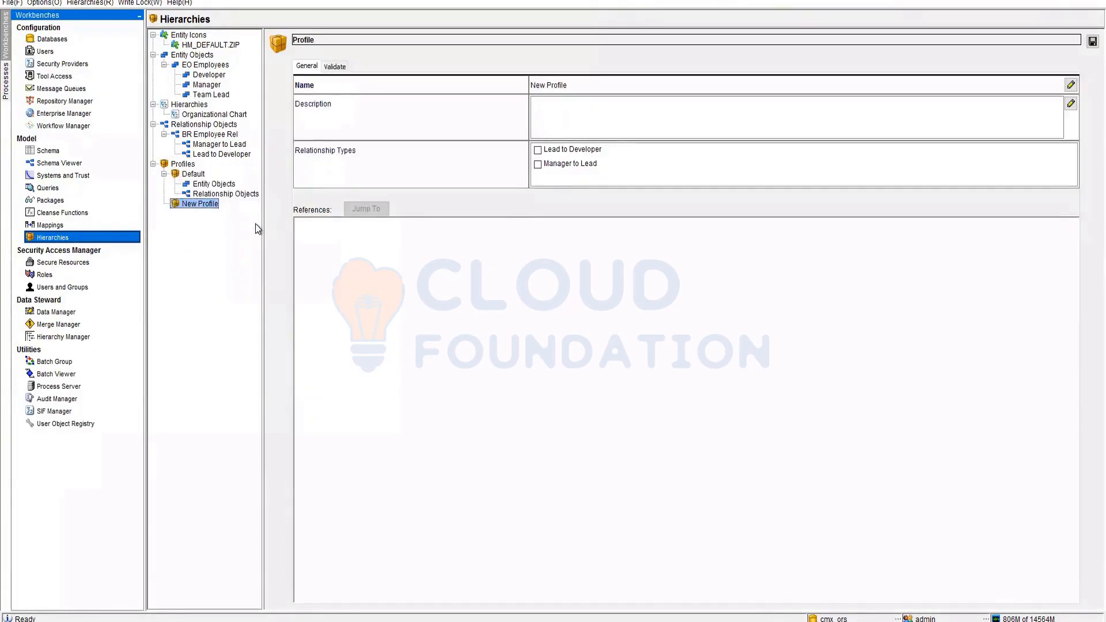
{"action": "left_click", "coordinate": [538, 165]}
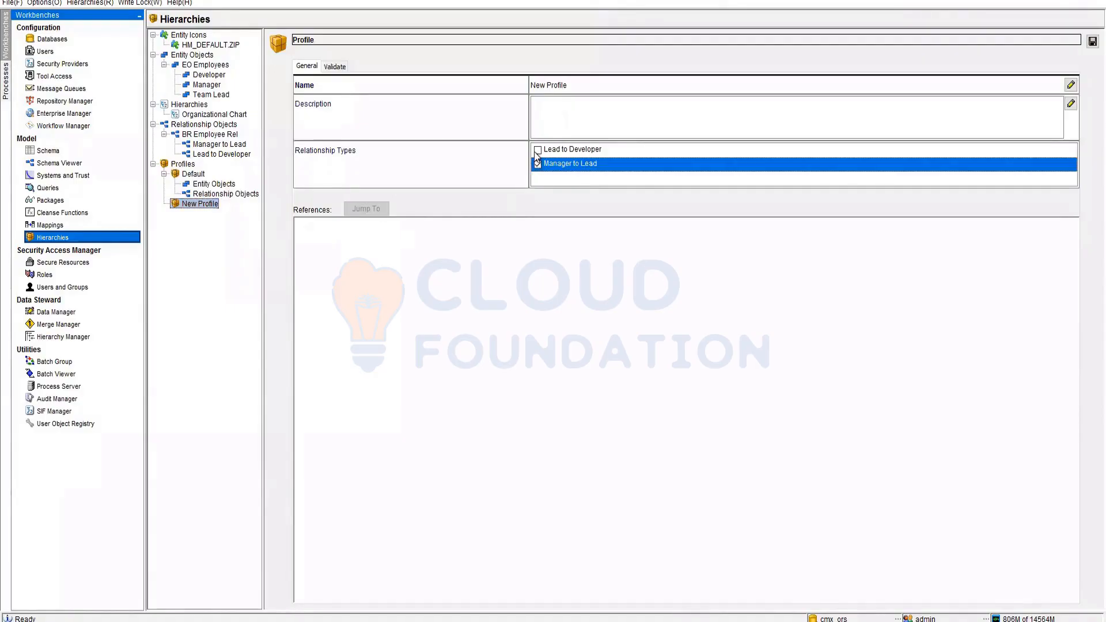
{"action": "left_click", "coordinate": [536, 150]}
{"action": "left_click", "coordinate": [562, 84]}
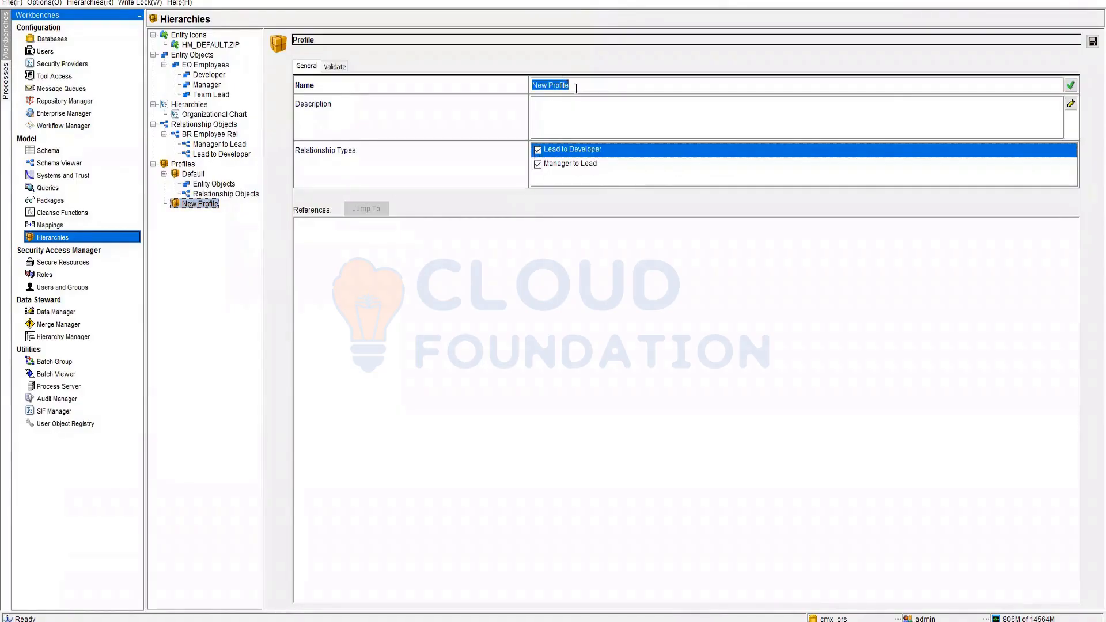
{"action": "type", "text": "Organization Chart"}
{"action": "left_click", "coordinate": [1092, 41]}
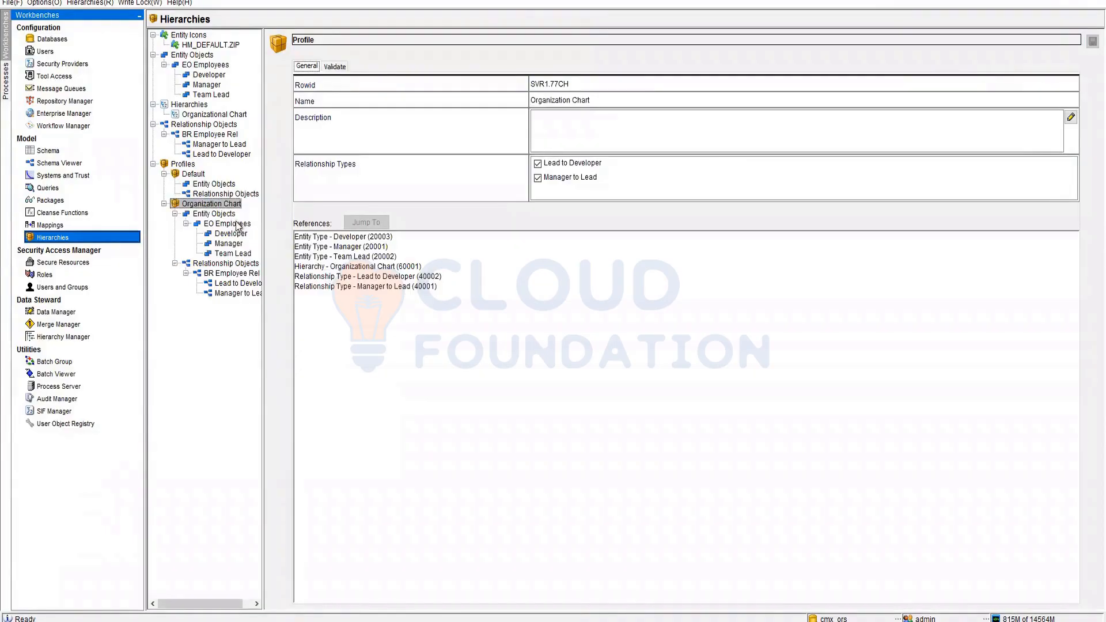
{"action": "left_click", "coordinate": [42, 338]}
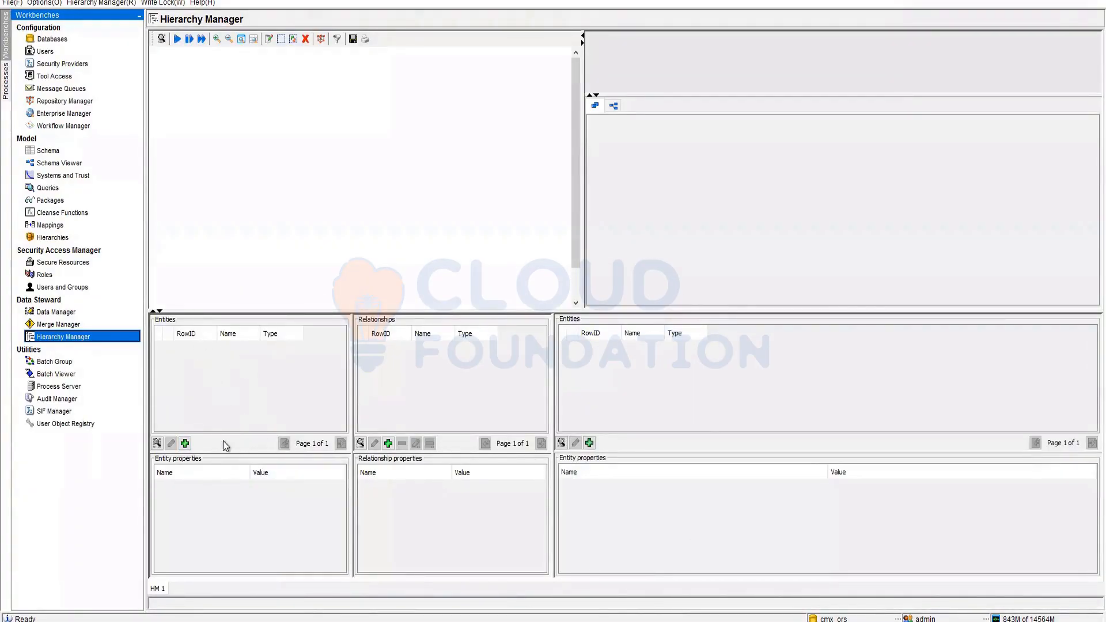
- Try adding an entity in Hierarchy Manager and read the detailed configuration error
{"action": "left_click", "coordinate": [185, 442]}
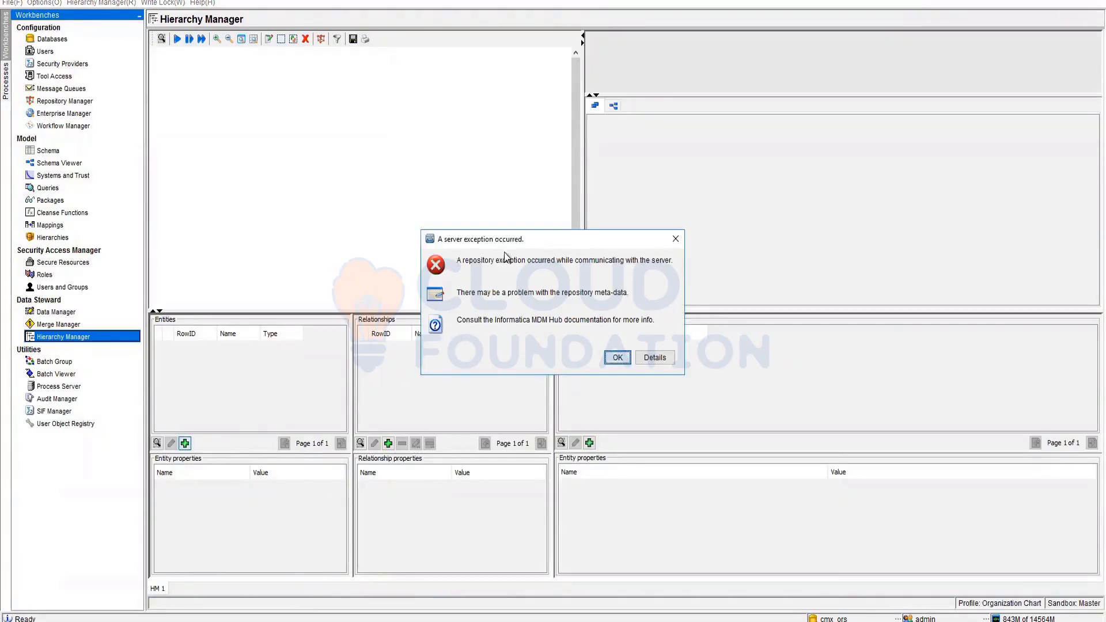
{"action": "left_click", "coordinate": [655, 358]}
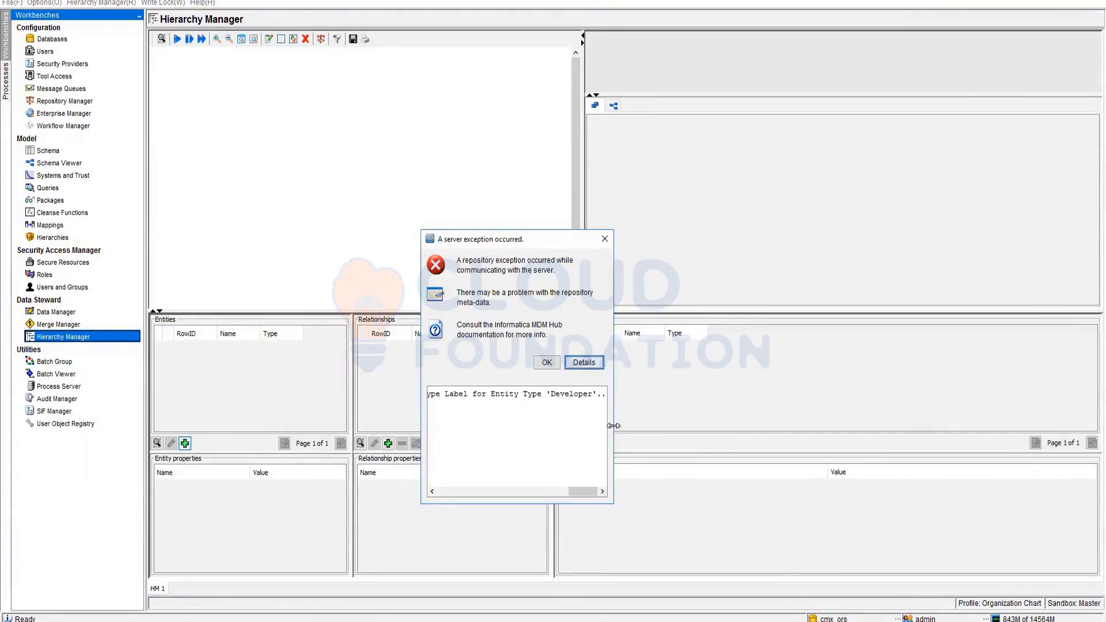
{"action": "left_click_drag", "start_coordinate": [613, 425], "coordinate": [1037, 413]}
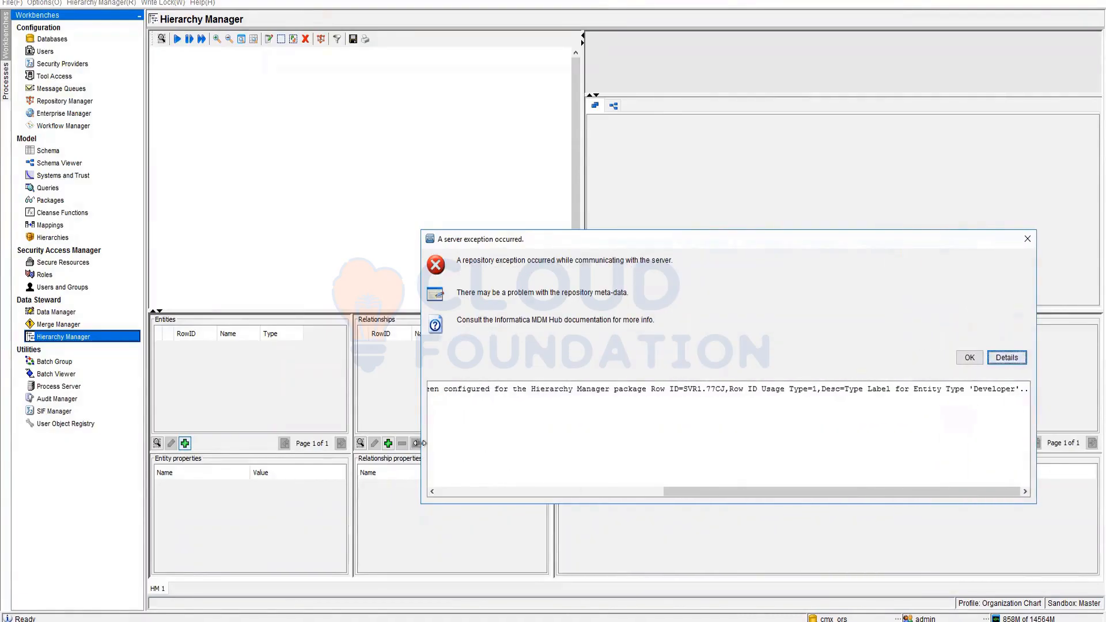
{"action": "left_click_drag", "start_coordinate": [419, 446], "coordinate": [94, 443]}
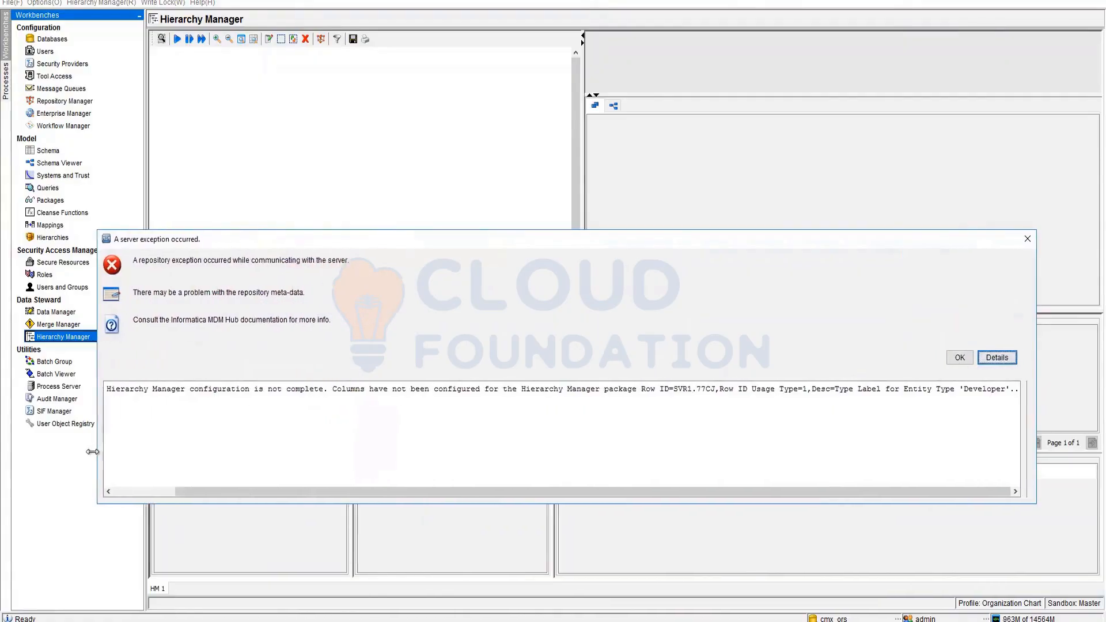
{"action": "left_click_drag", "start_coordinate": [289, 493], "coordinate": [237, 492]}
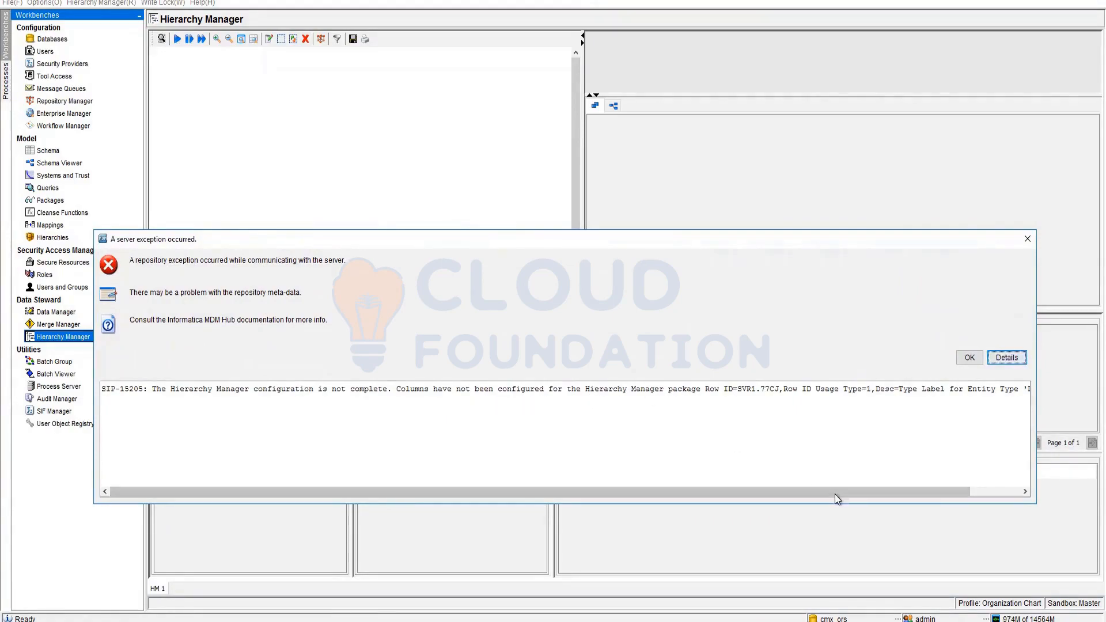
{"action": "left_click_drag", "start_coordinate": [890, 493], "coordinate": [943, 493]}
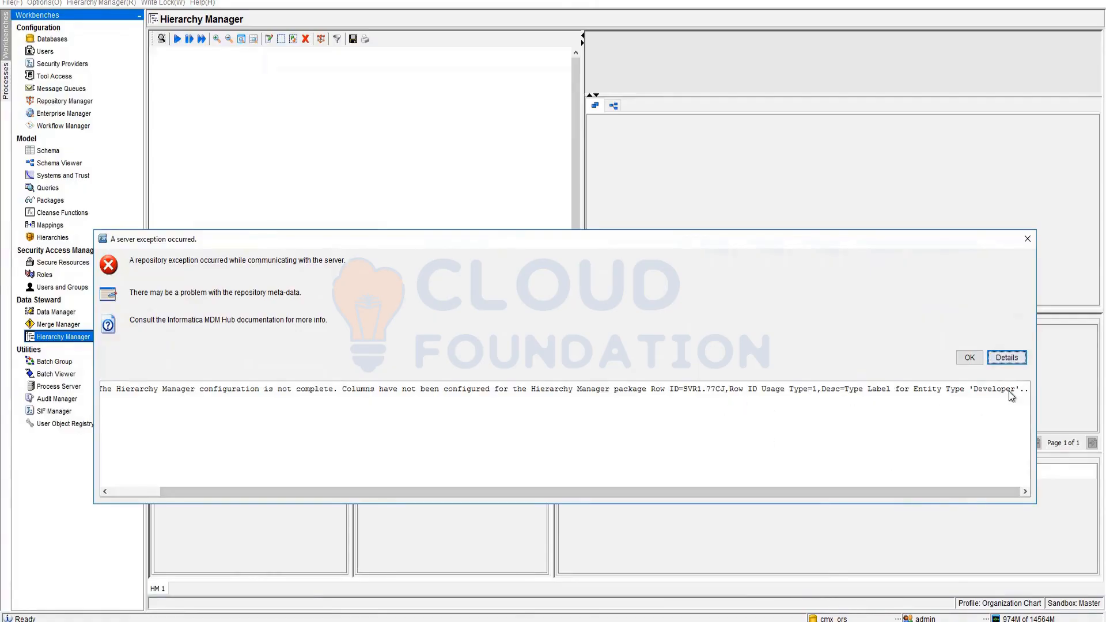
{"action": "left_click", "coordinate": [969, 358]}
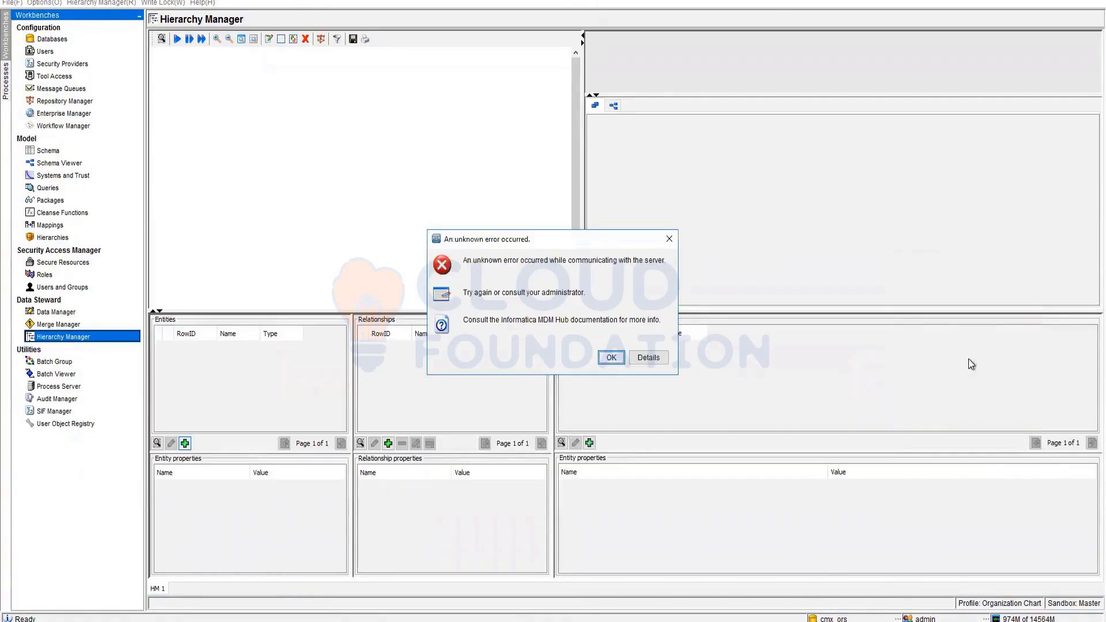
{"action": "left_click", "coordinate": [604, 360]}
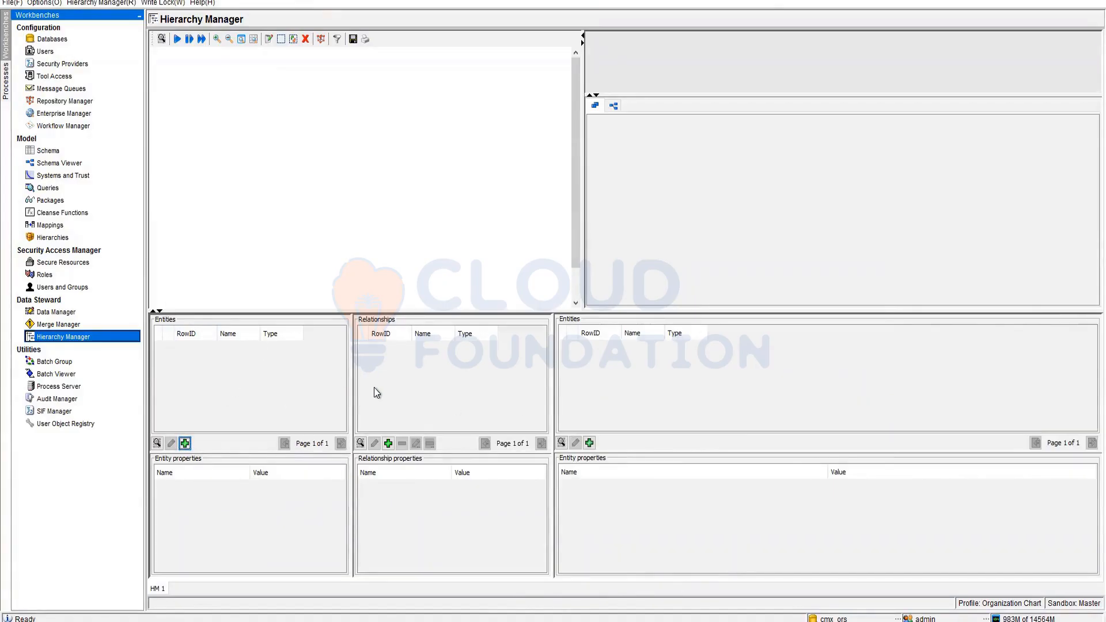
- Try adding a relationship and dismiss the resulting server exception errors
{"action": "left_click", "coordinate": [389, 444]}
{"action": "left_click", "coordinate": [616, 358]}
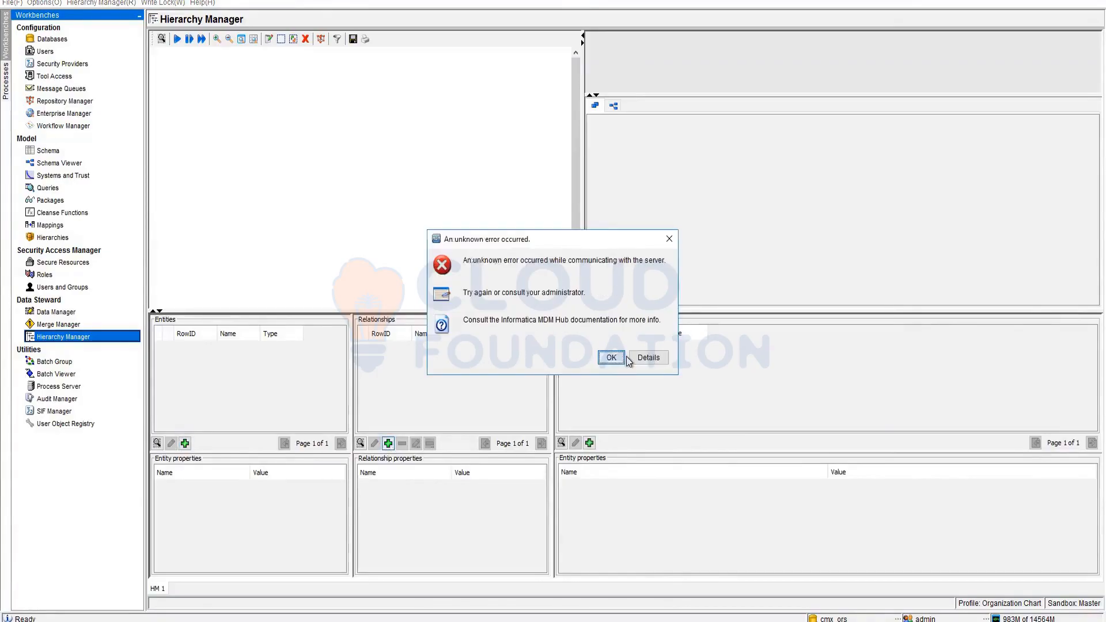
{"action": "left_click", "coordinate": [611, 357]}
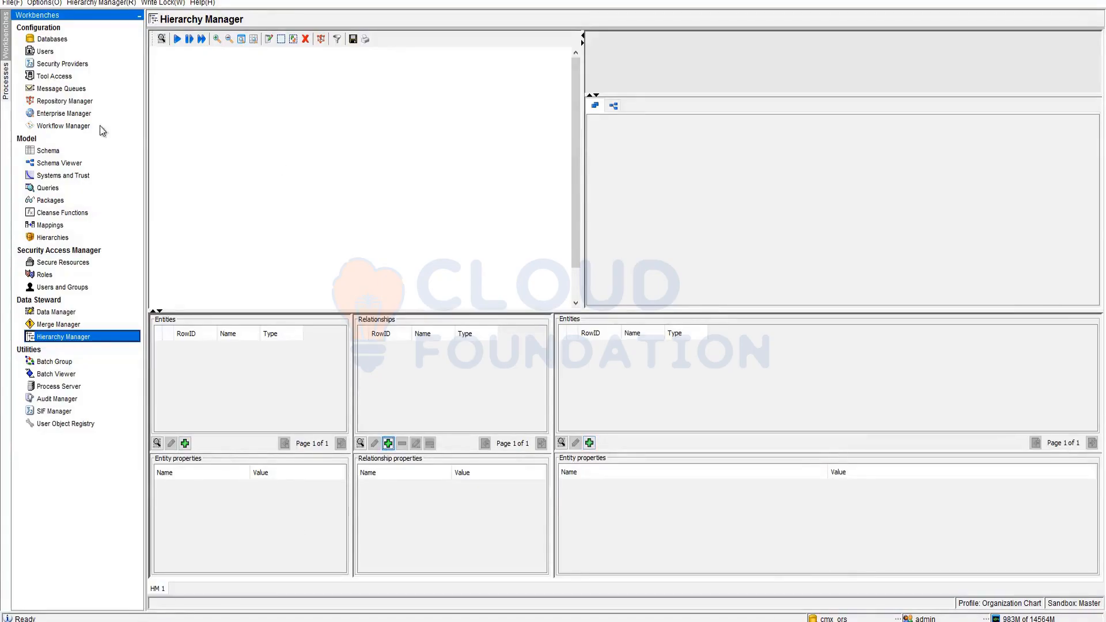
{"action": "left_click", "coordinate": [46, 151]}
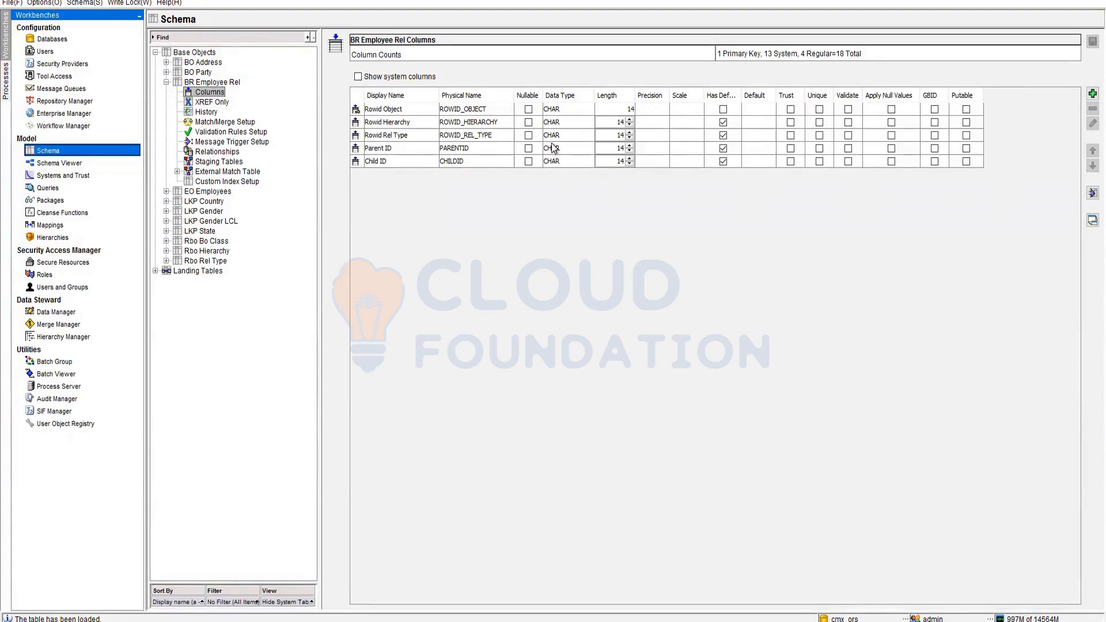
- Add a FirstName column to the EO Employees base object
{"action": "left_click", "coordinate": [166, 191]}
{"action": "left_click", "coordinate": [209, 201]}
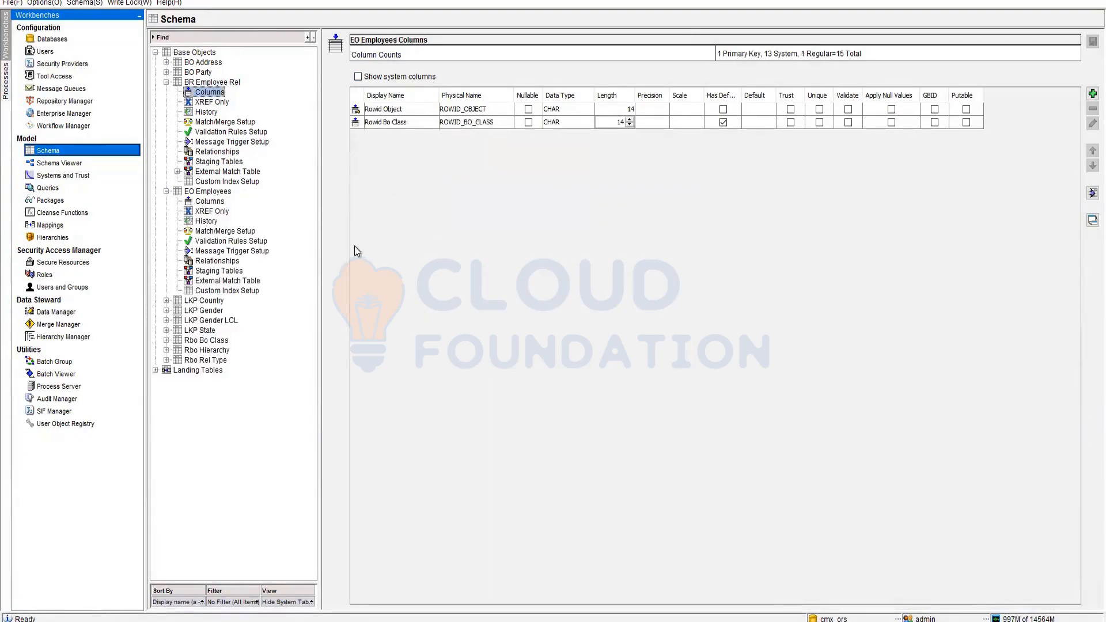
{"action": "left_click", "coordinate": [1093, 94]}
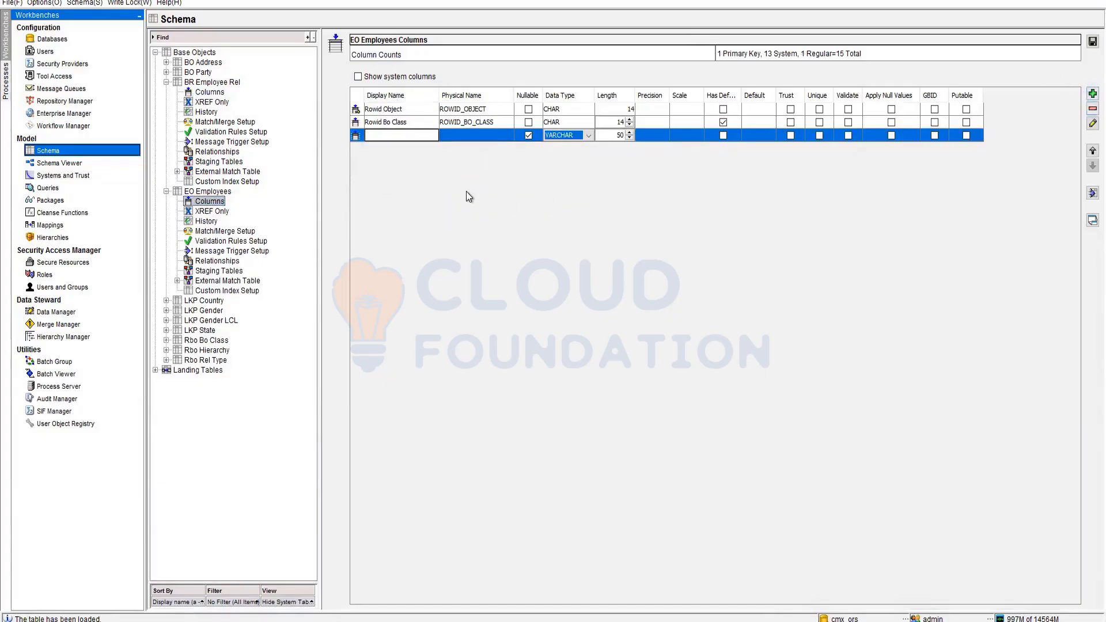
{"action": "type", "text": "FirstNAme"}
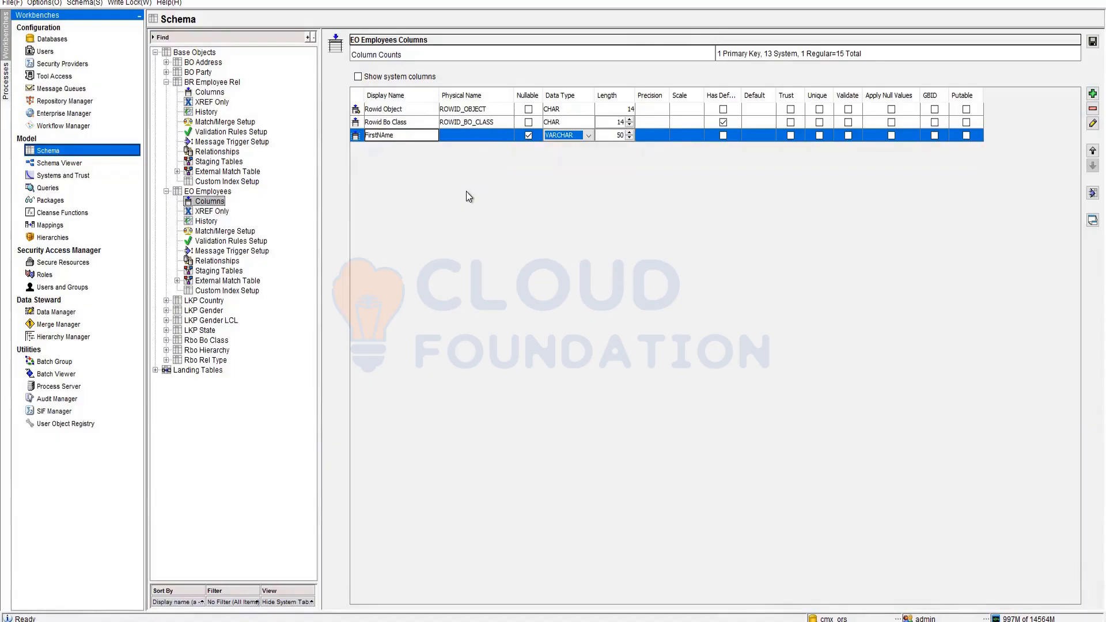
{"action": "key", "text": "BackSpace"}
{"action": "key", "text": "BackSpace"}
{"action": "key", "text": "BackSpace"}
{"action": "key", "text": "BackSpace"}
{"action": "type", "text": "Name"}
{"action": "key", "text": "Return"}
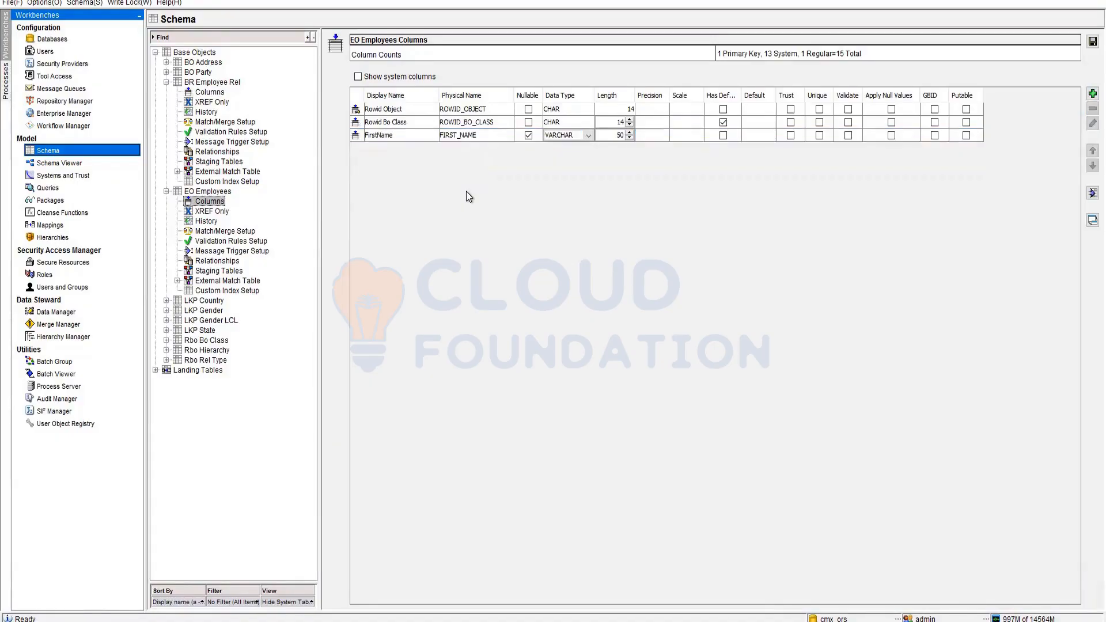
- Add LastName and Employee Code columns to EO Employees and save them
{"action": "left_click", "coordinate": [1093, 93]}
{"action": "type", "text": "Last"}
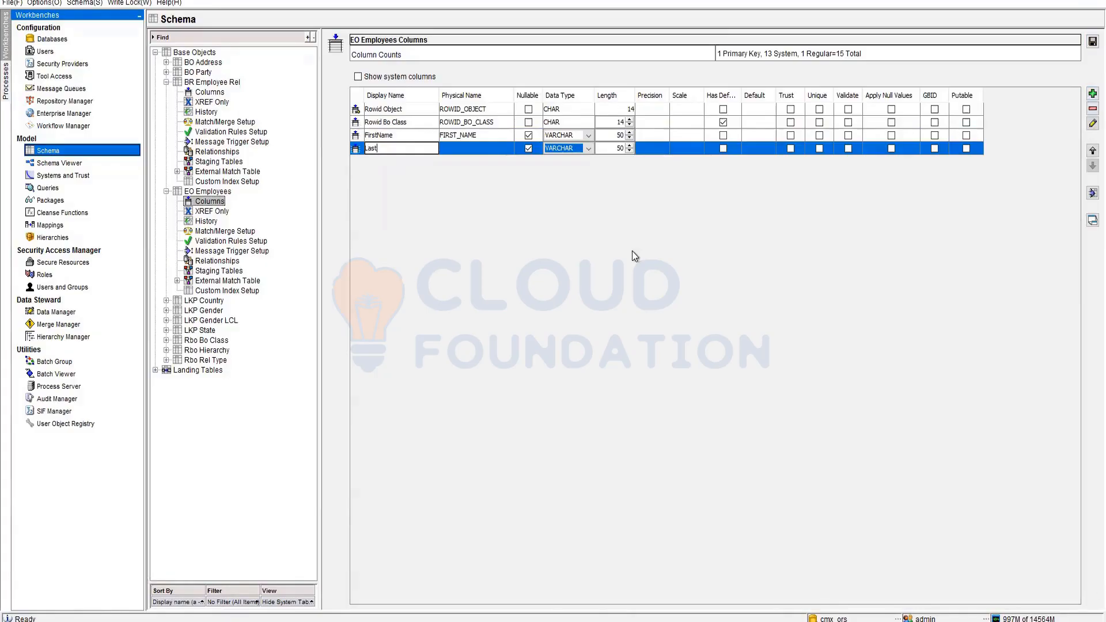
{"action": "type", "text": "Name"}
{"action": "key", "text": "Return"}
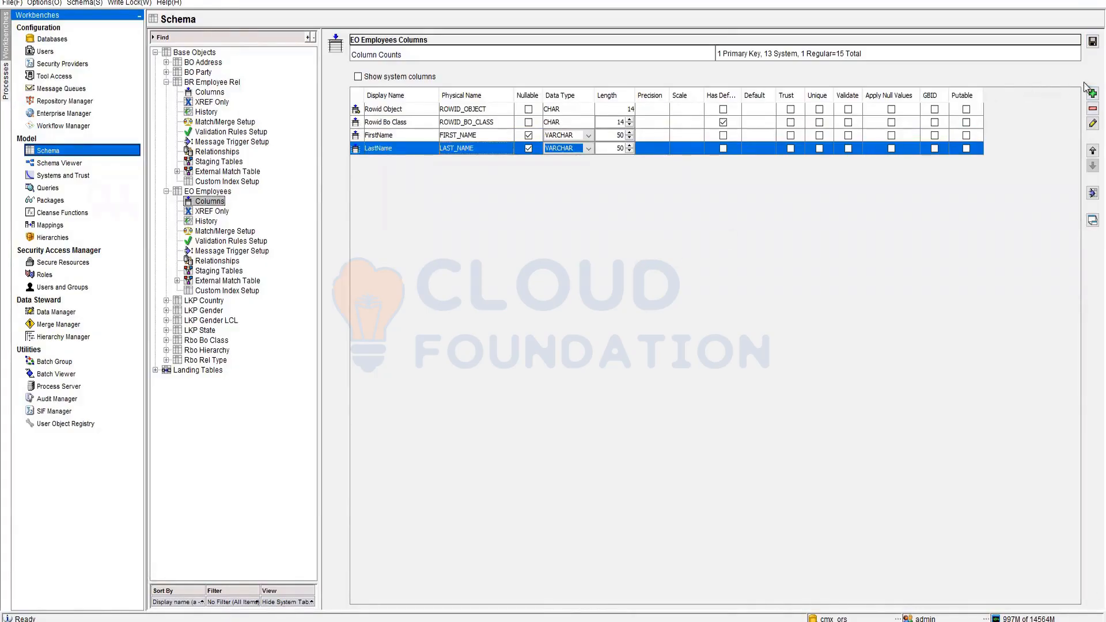
{"action": "left_click", "coordinate": [1092, 93]}
{"action": "type", "text": "EMP"}
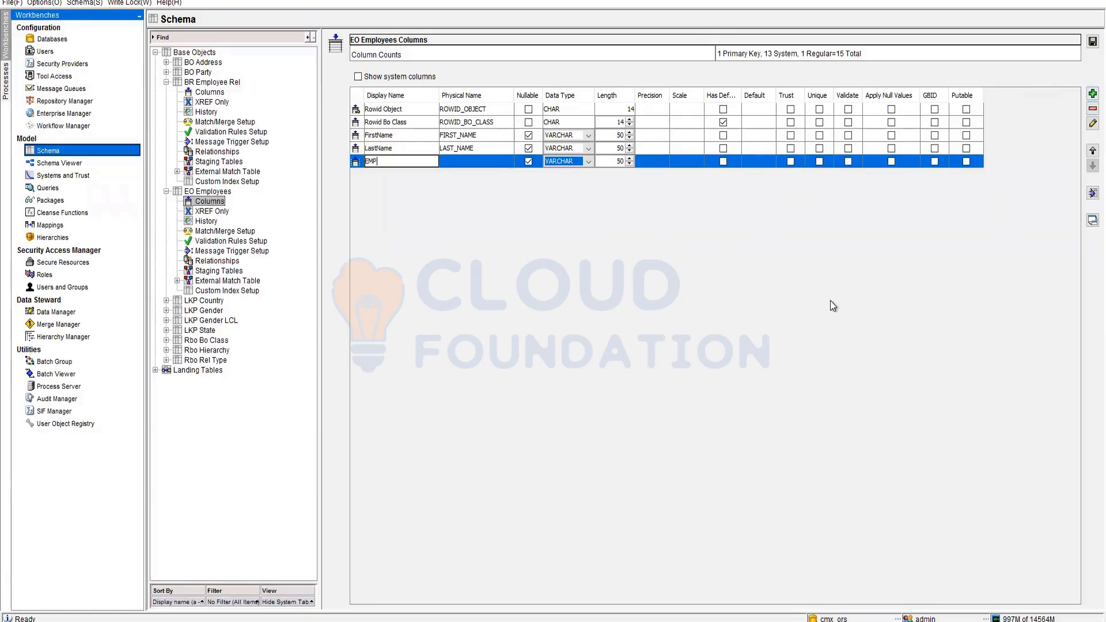
{"action": "type", "text": " COde"}
{"action": "key", "text": "BackSpace"}
{"action": "key", "text": "BackSpace"}
{"action": "key", "text": "BackSpace"}
{"action": "type", "text": "mployee Code"}
{"action": "key", "text": "Return"}
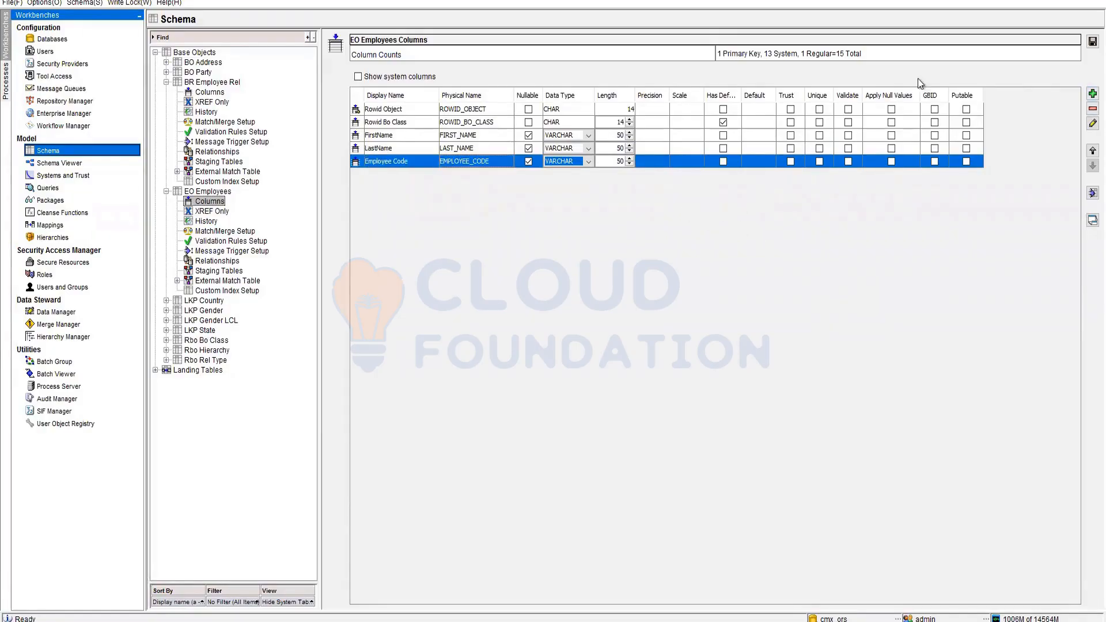
{"action": "left_click", "coordinate": [1092, 41]}
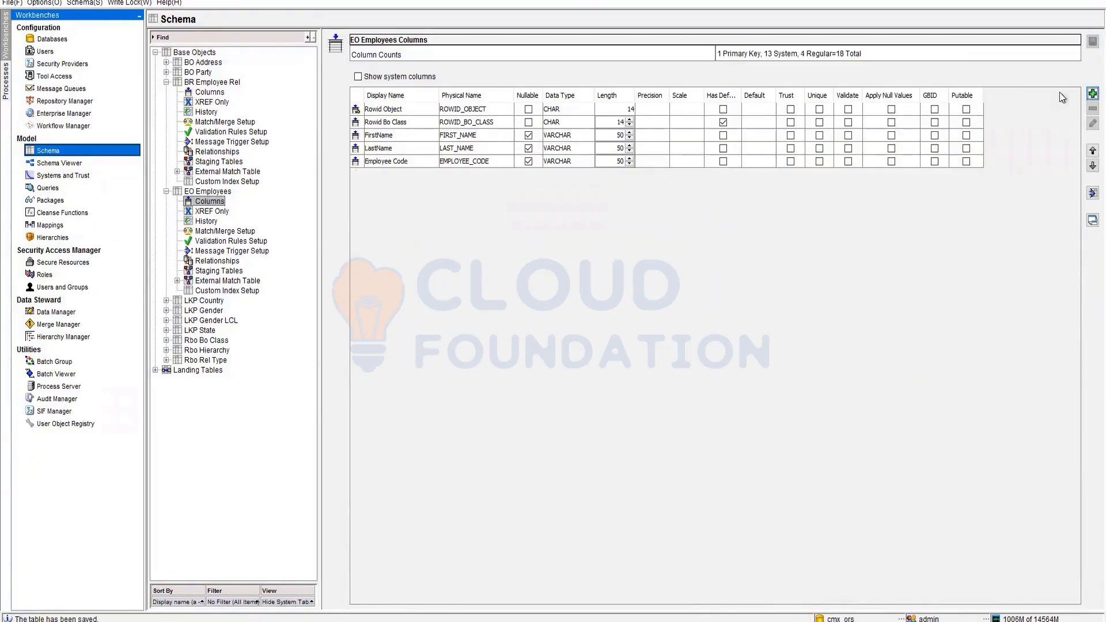
- Add and save a VARCHAR 50 Type column, then check the BR Employee Rel columns
{"action": "left_click", "coordinate": [1093, 93]}
{"action": "type", "text": "T"}
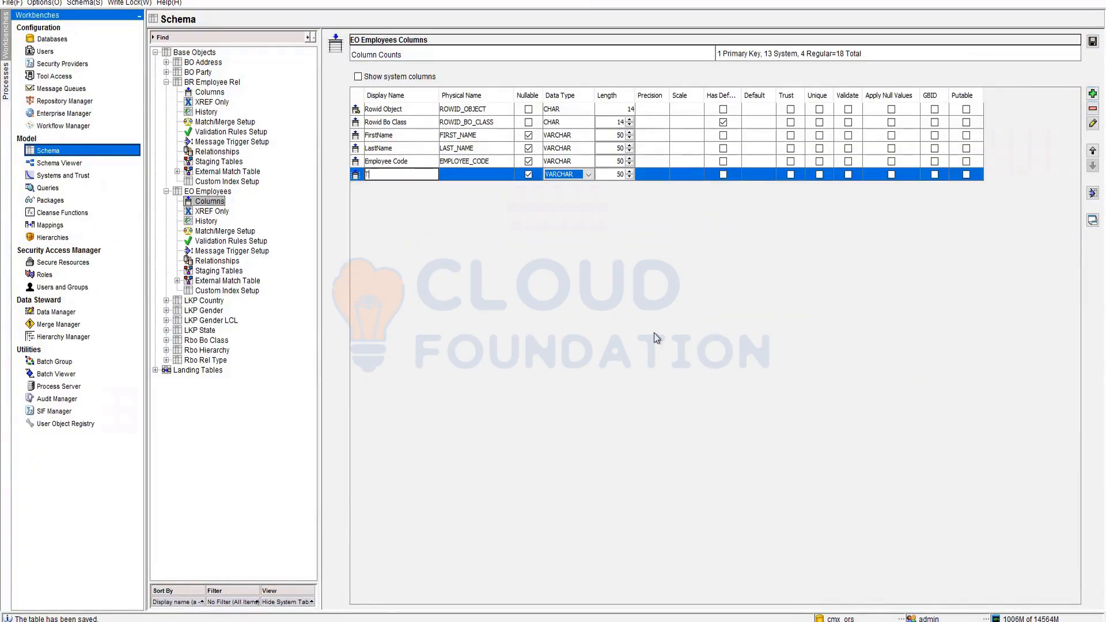
{"action": "type", "text": "ype"}
{"action": "key", "text": "Return"}
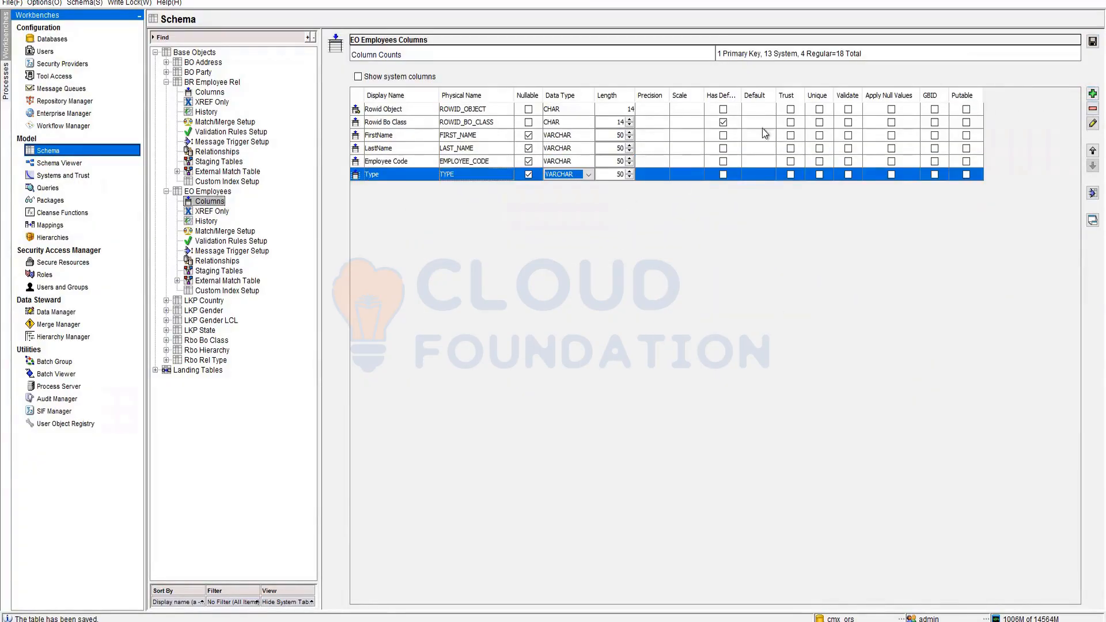
{"action": "left_click", "coordinate": [1089, 42]}
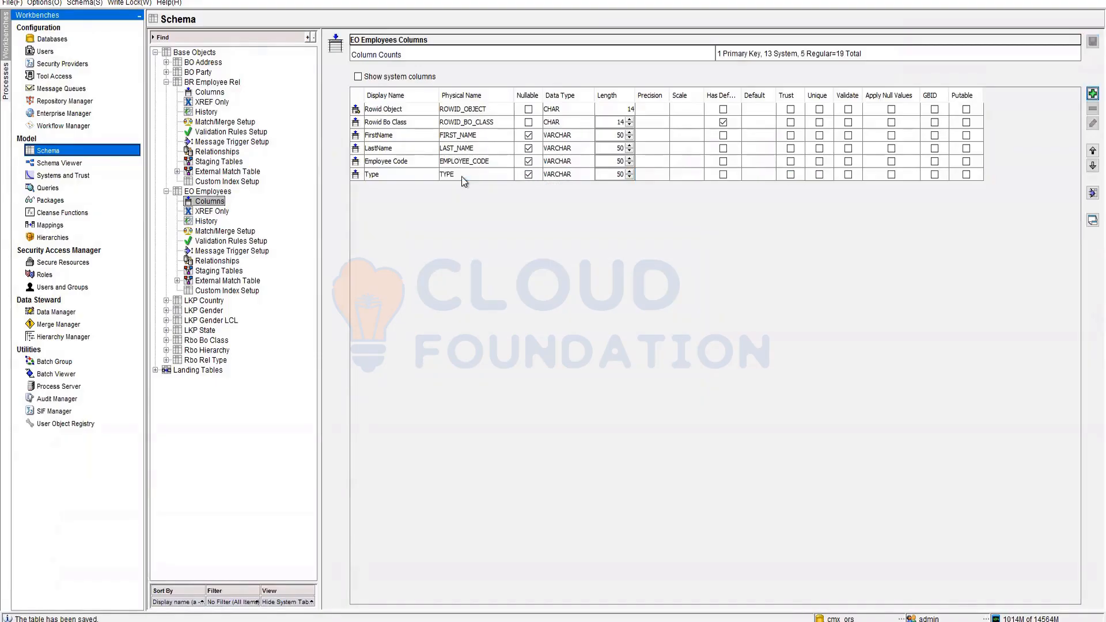
{"action": "left_click", "coordinate": [203, 93]}
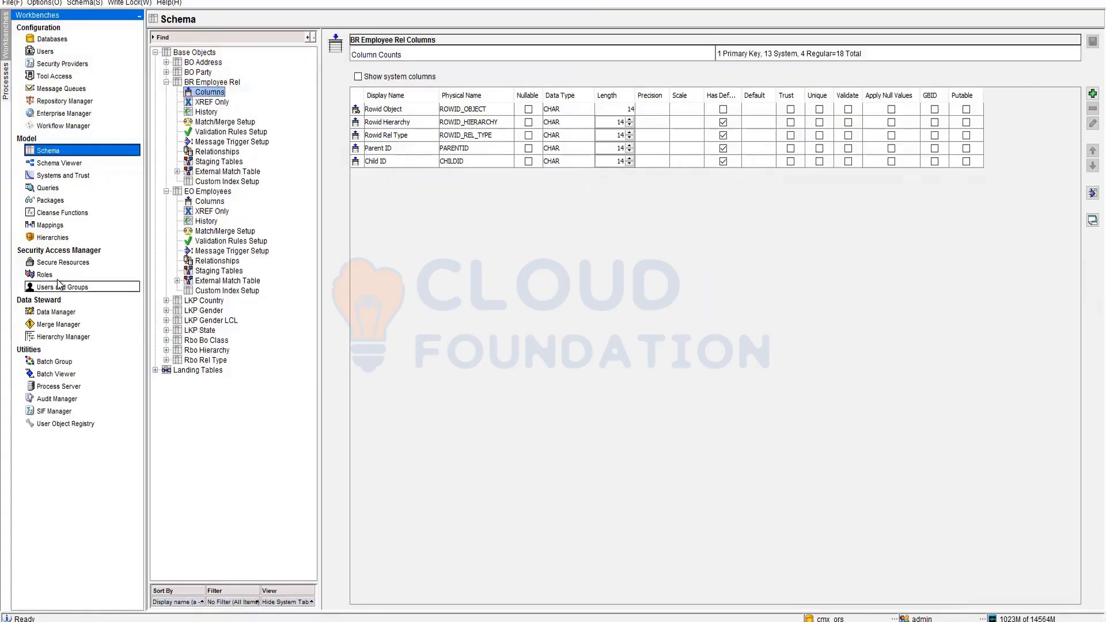
{"action": "left_click", "coordinate": [60, 337]}
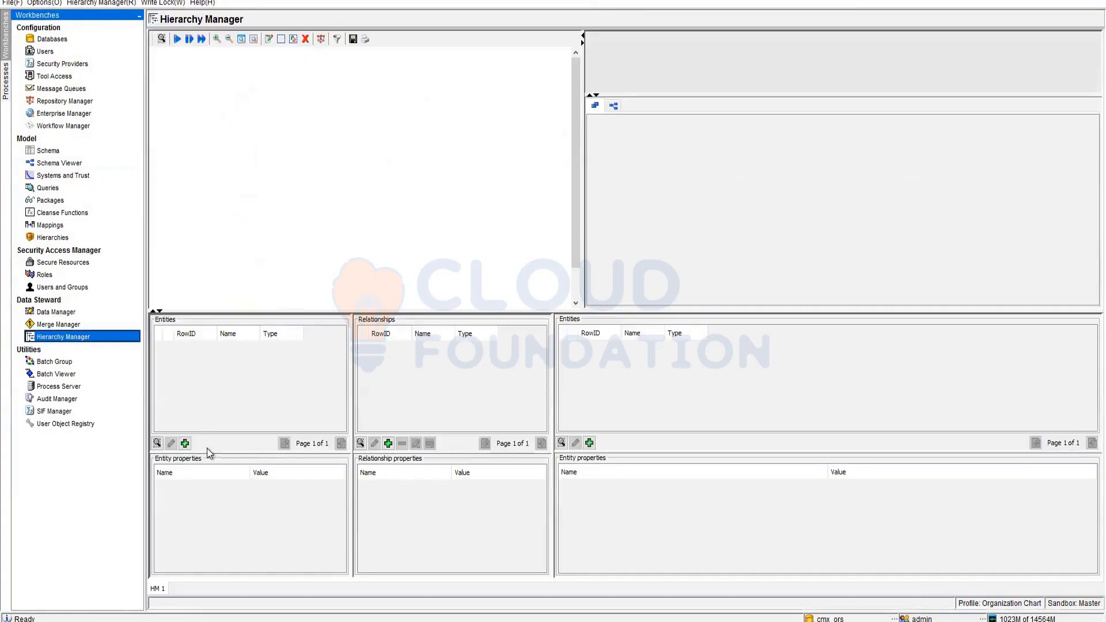
- Try adding an entity, read the unconfigured Hierarchy Manager package-columns error, and dismiss both error dialogs
{"action": "left_click", "coordinate": [185, 443]}
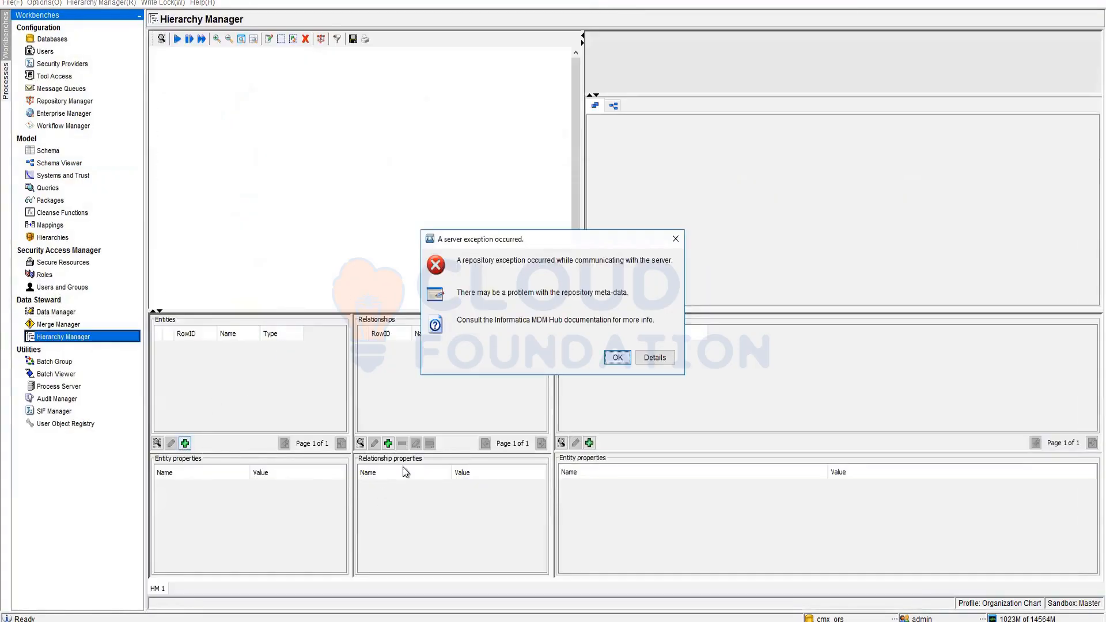
{"action": "left_click", "coordinate": [660, 357]}
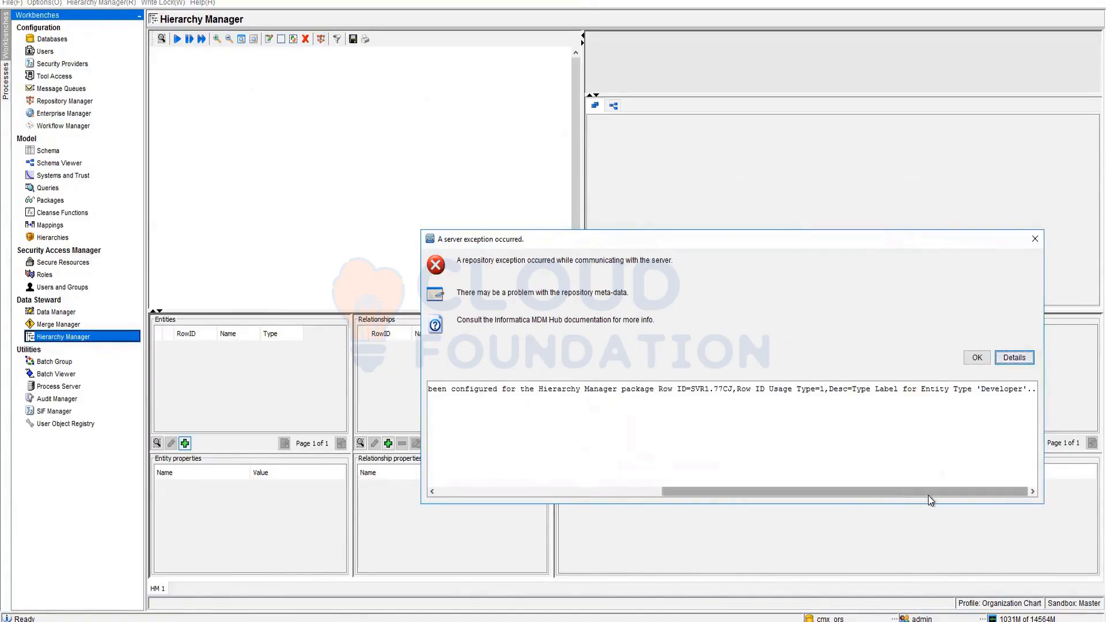
{"action": "left_click_drag", "start_coordinate": [930, 493], "coordinate": [842, 497]}
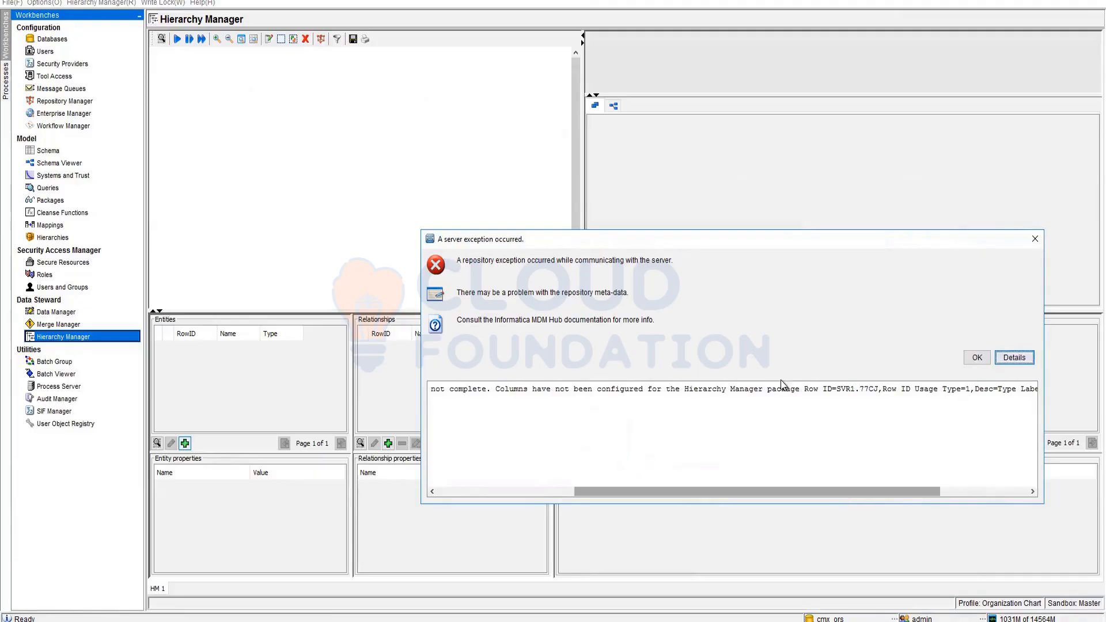
{"action": "left_click_drag", "start_coordinate": [799, 387], "coordinate": [658, 391]}
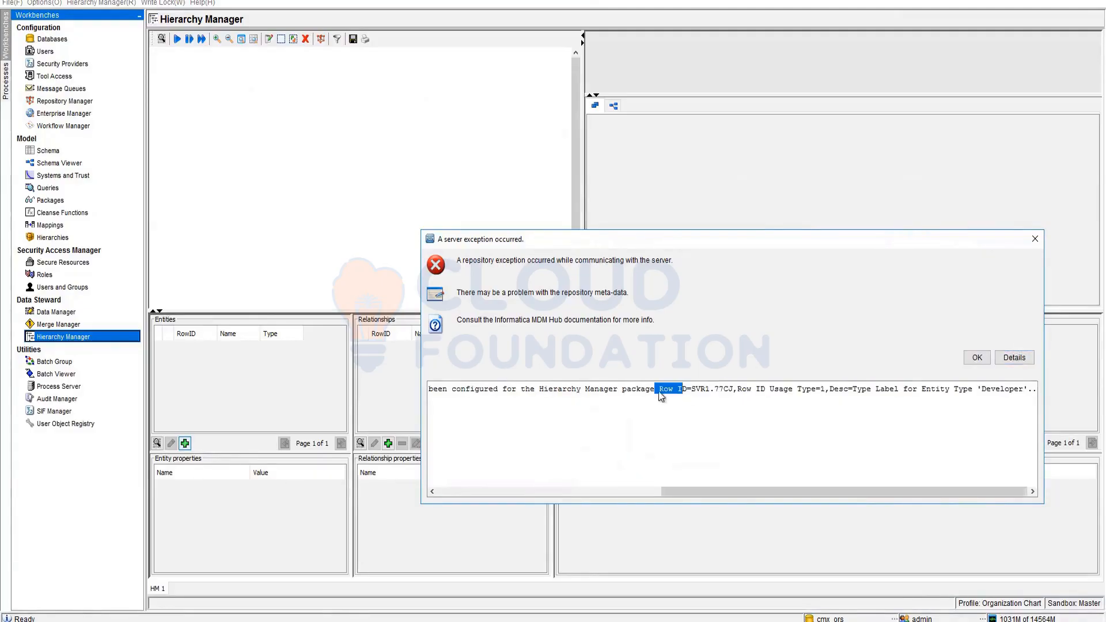
{"action": "left_click_drag", "start_coordinate": [540, 393], "coordinate": [654, 394]}
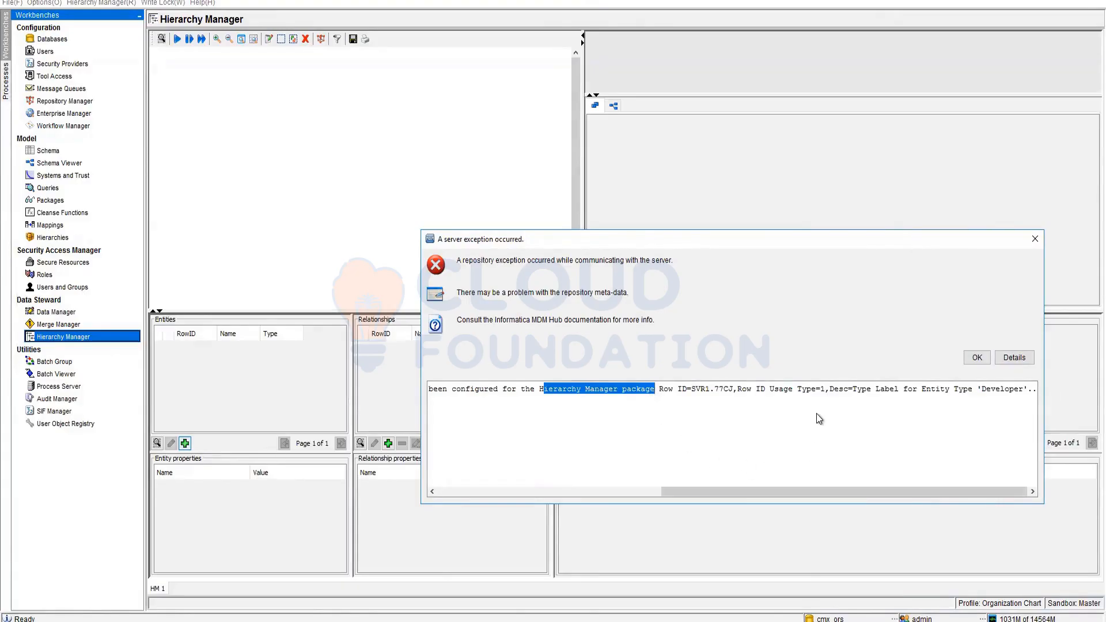
{"action": "left_click", "coordinate": [1033, 239]}
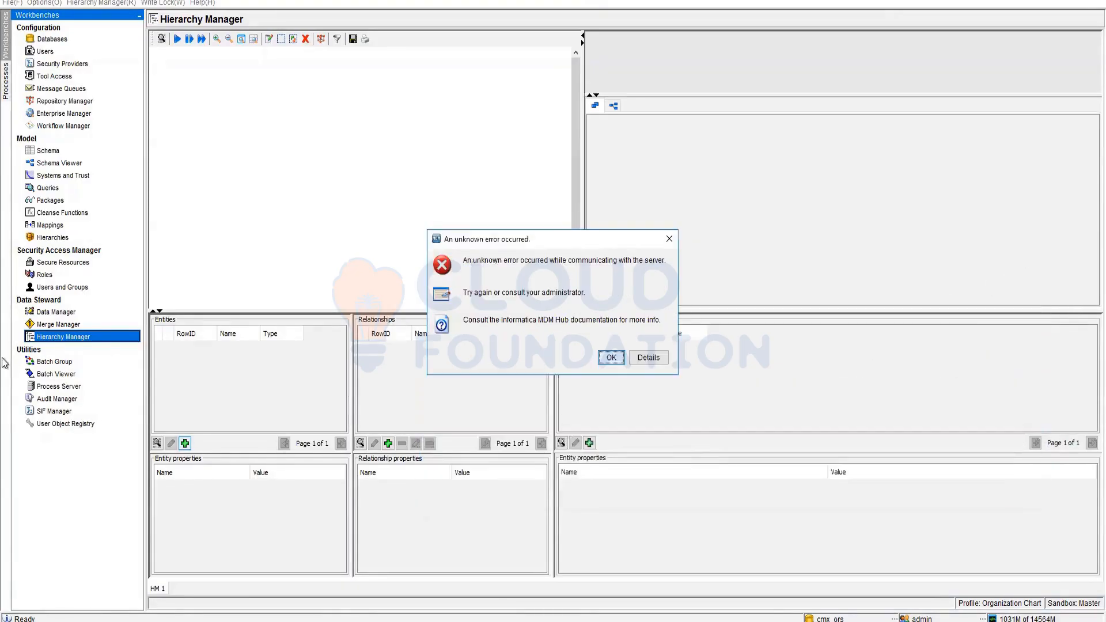
{"action": "left_click", "coordinate": [610, 362]}
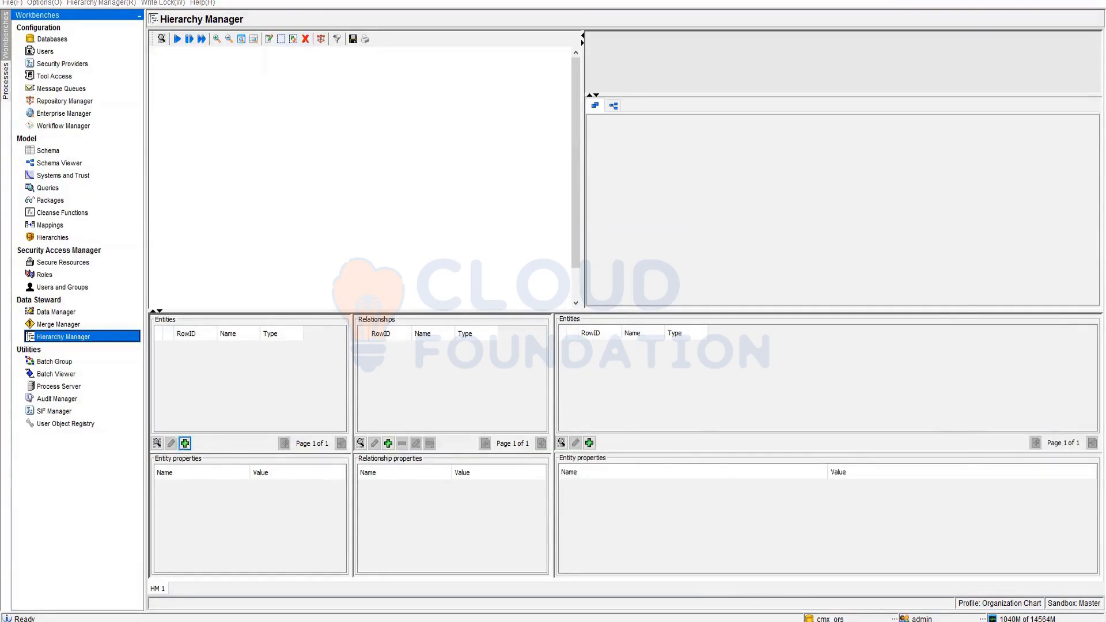
{"action": "key", "text": "alt+Tab"}
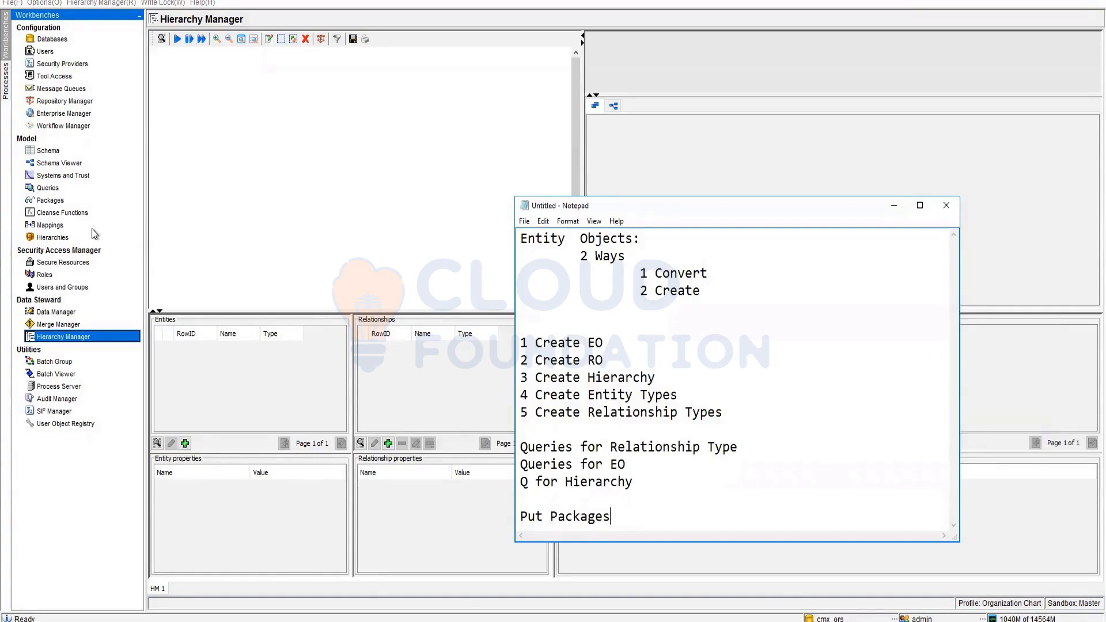
{"action": "left_click", "coordinate": [243, 239]}
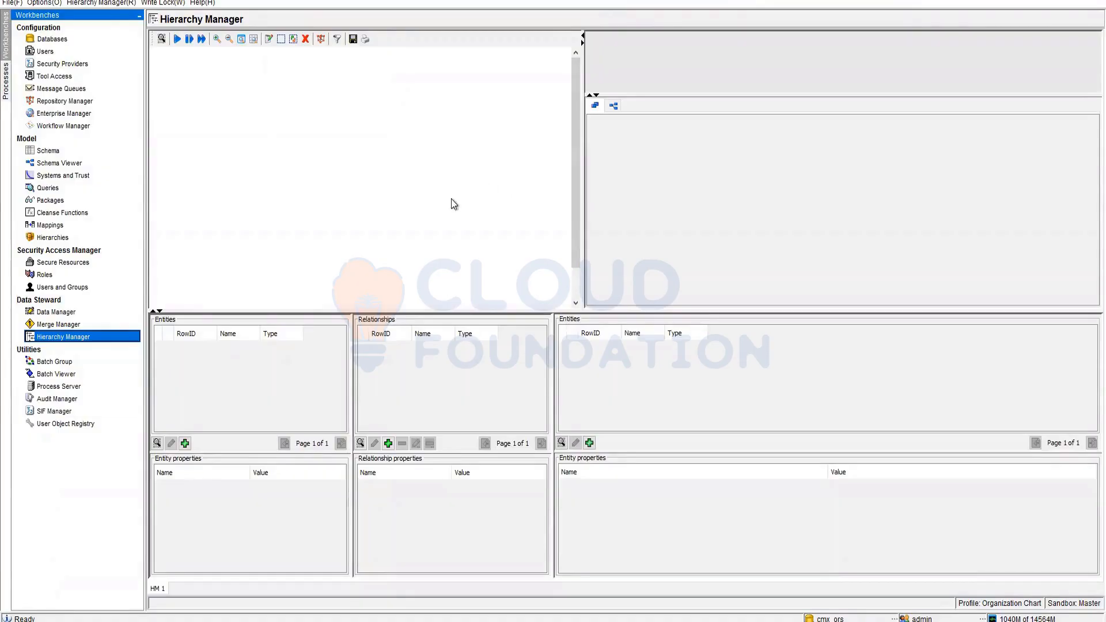
- Open Hierarchies and expand Relationship Objects to reveal BR Employee Rel
{"action": "left_click", "coordinate": [52, 238]}
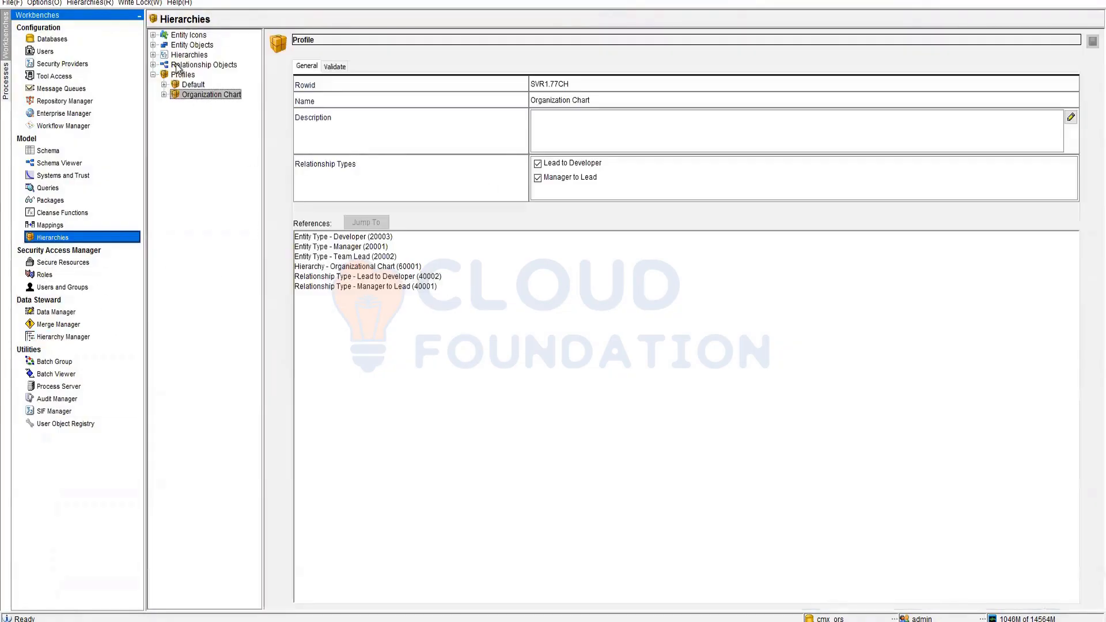
{"action": "double_click", "coordinate": [178, 66]}
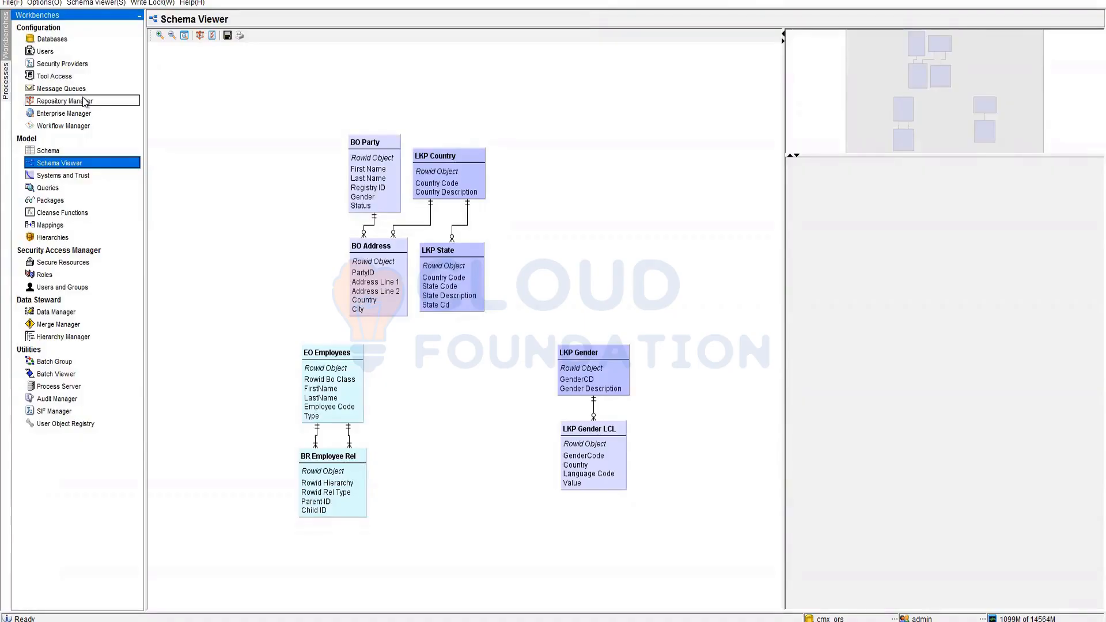
- Begin Data Manager administration of BO Party via Put Party, finishing the search without parameters
{"action": "left_click", "coordinate": [62, 312]}
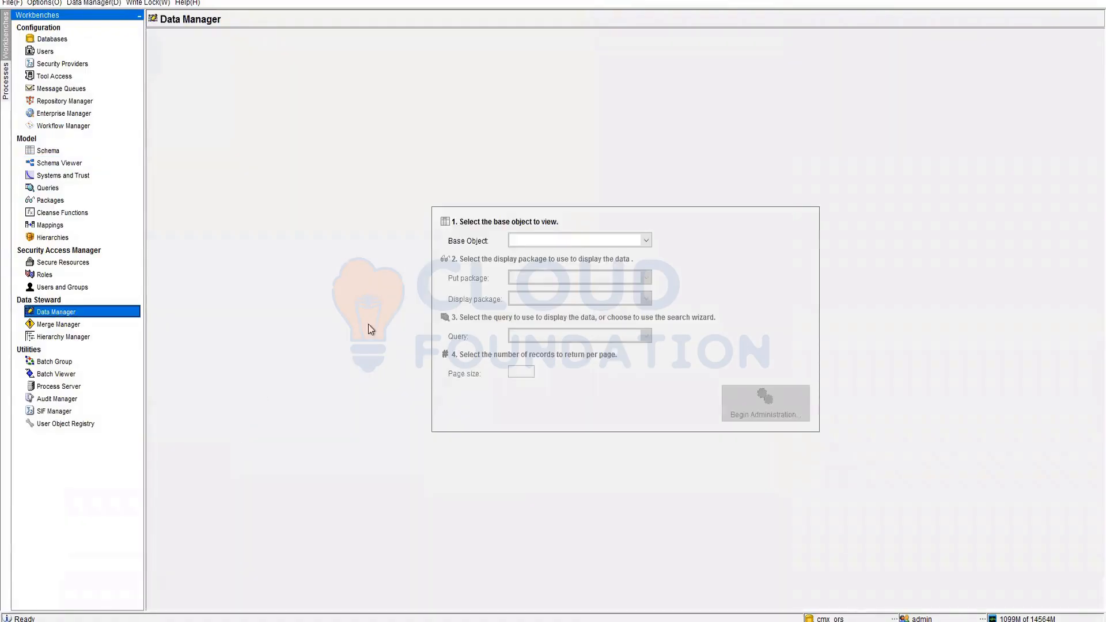
{"action": "left_click", "coordinate": [596, 242]}
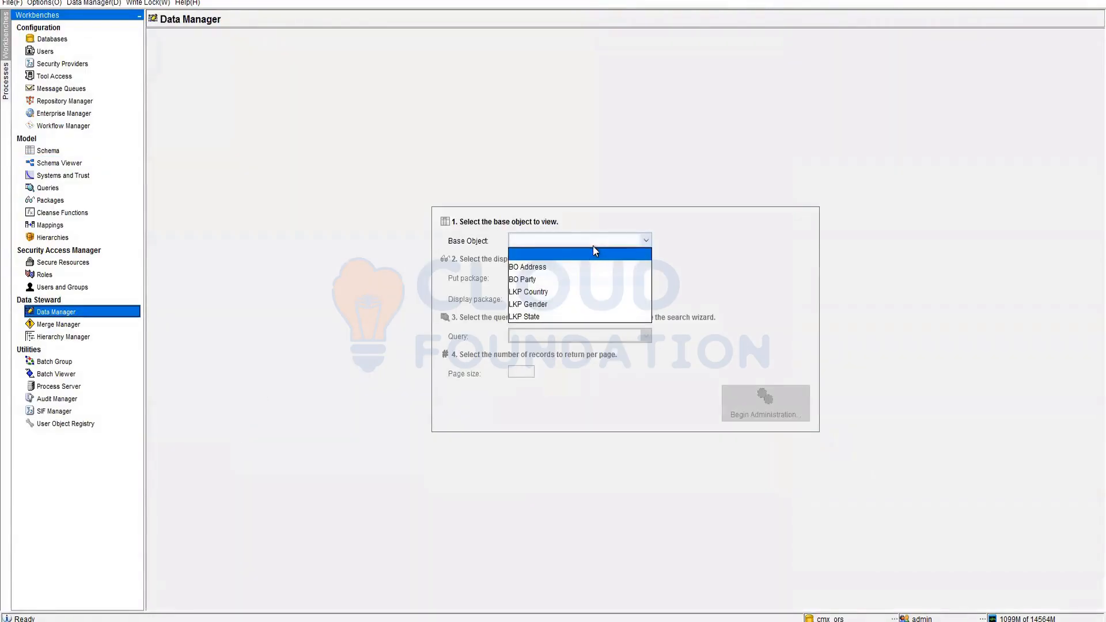
{"action": "left_click", "coordinate": [555, 284]}
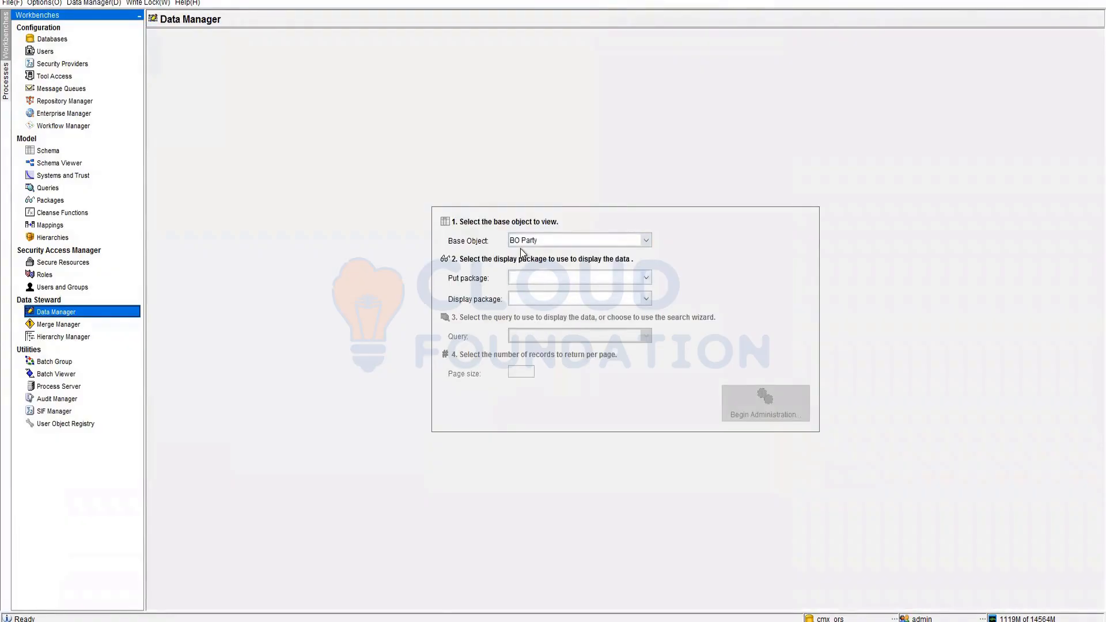
{"action": "left_click", "coordinate": [551, 277]}
{"action": "left_click", "coordinate": [550, 303]}
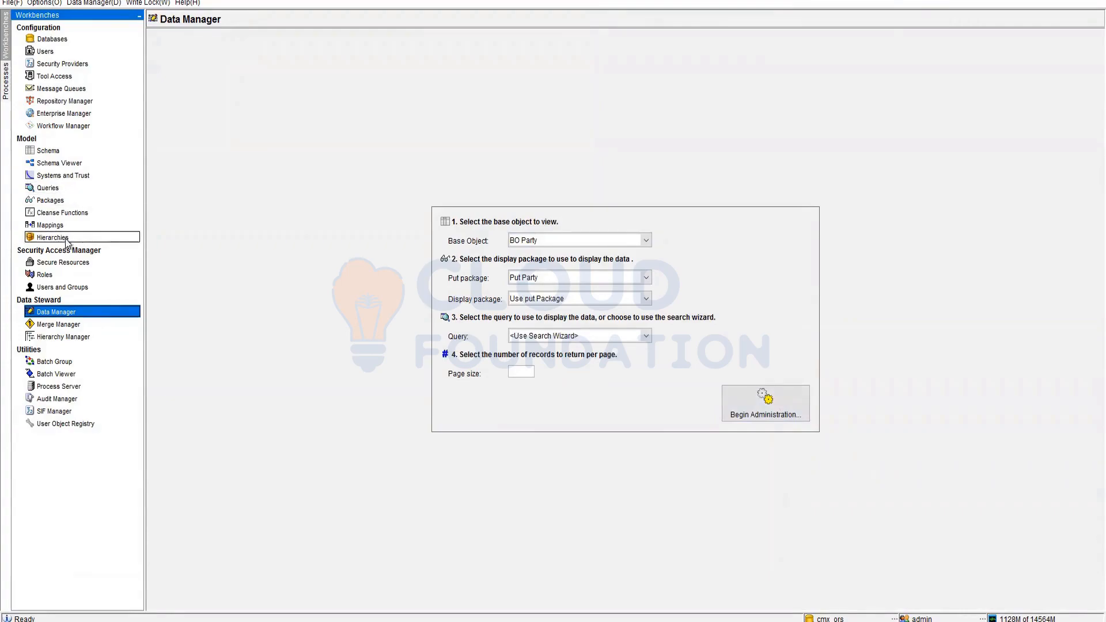
{"action": "left_click", "coordinate": [759, 414]}
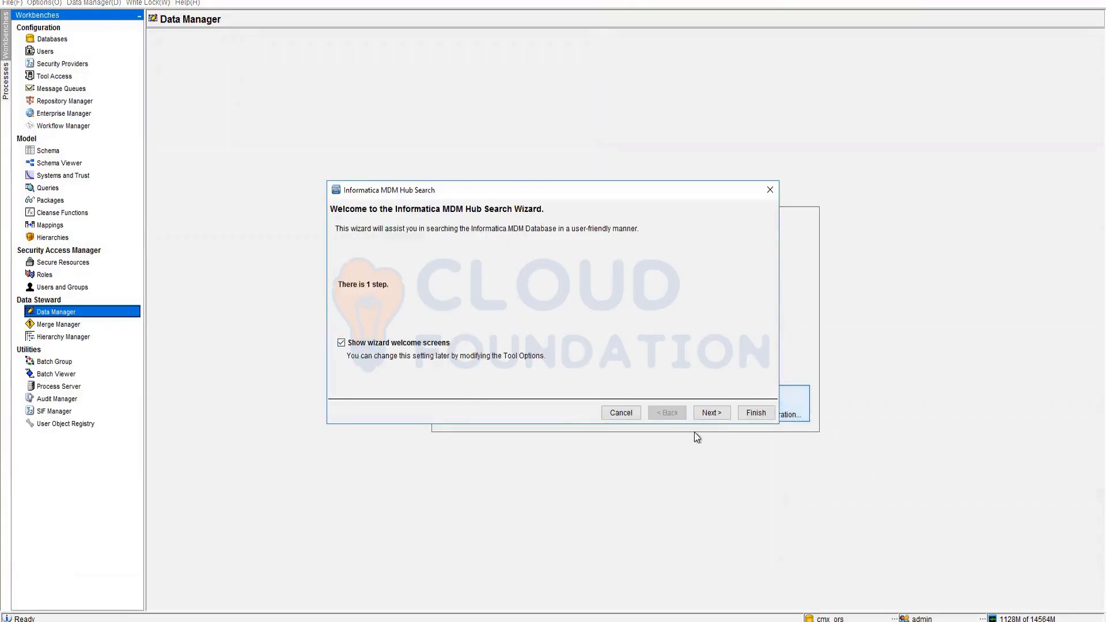
{"action": "left_click", "coordinate": [711, 413]}
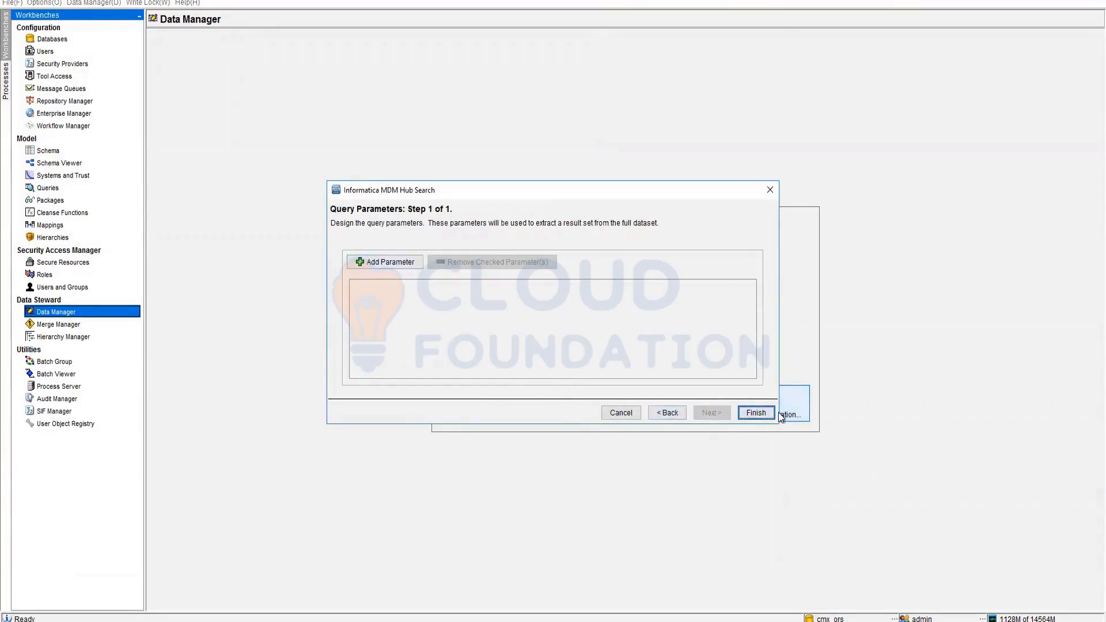
{"action": "left_click", "coordinate": [759, 413]}
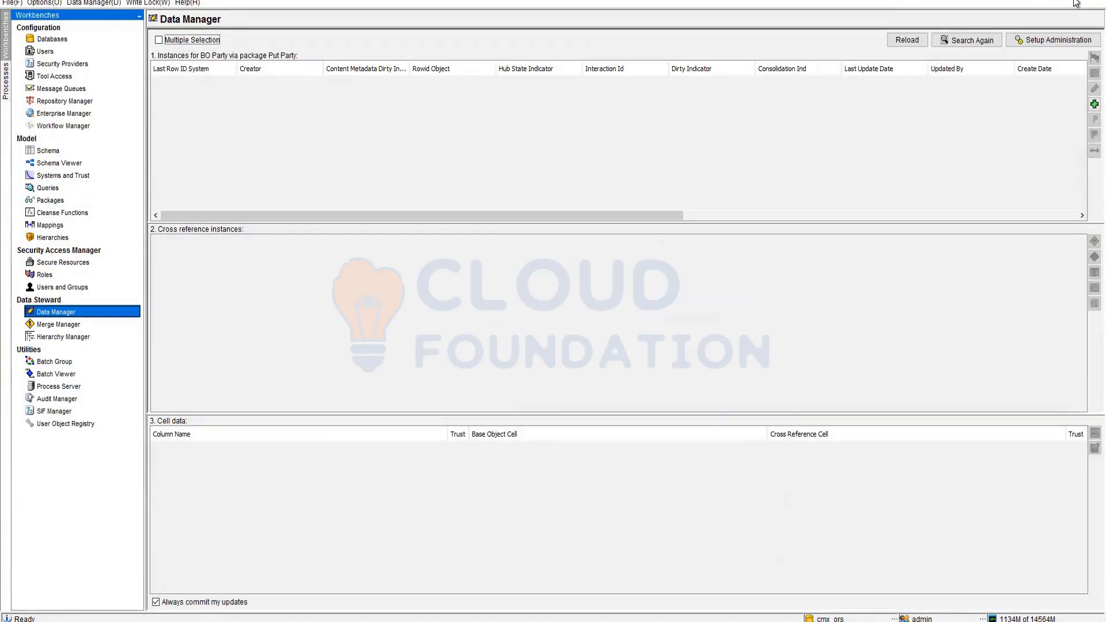
{"action": "left_click", "coordinate": [1093, 103]}
{"action": "left_click", "coordinate": [607, 279]}
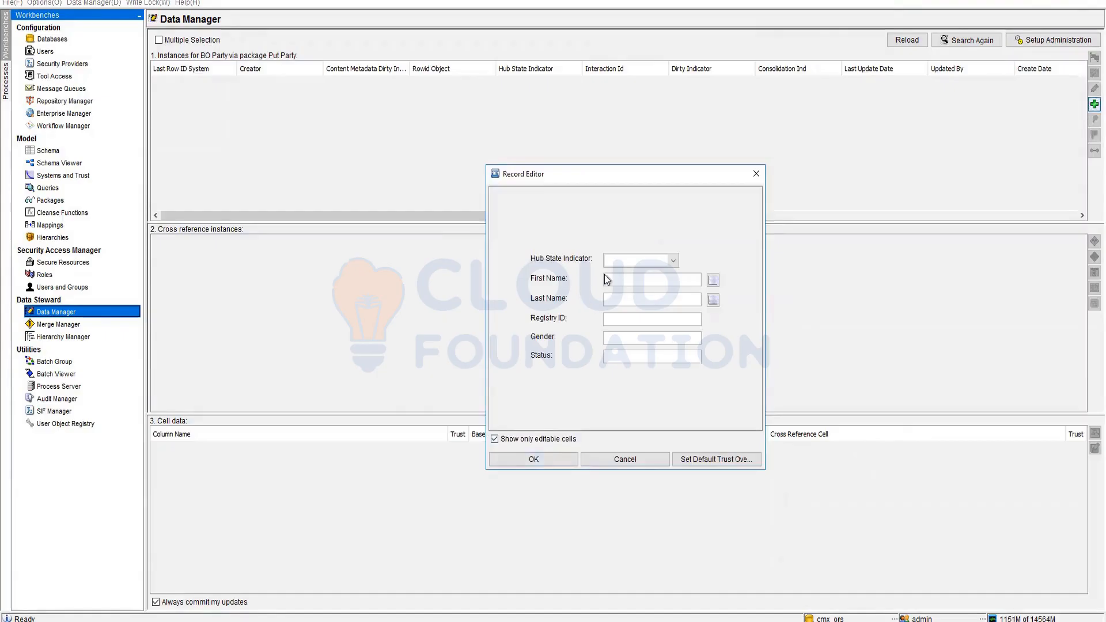
{"action": "left_click", "coordinate": [674, 259]}
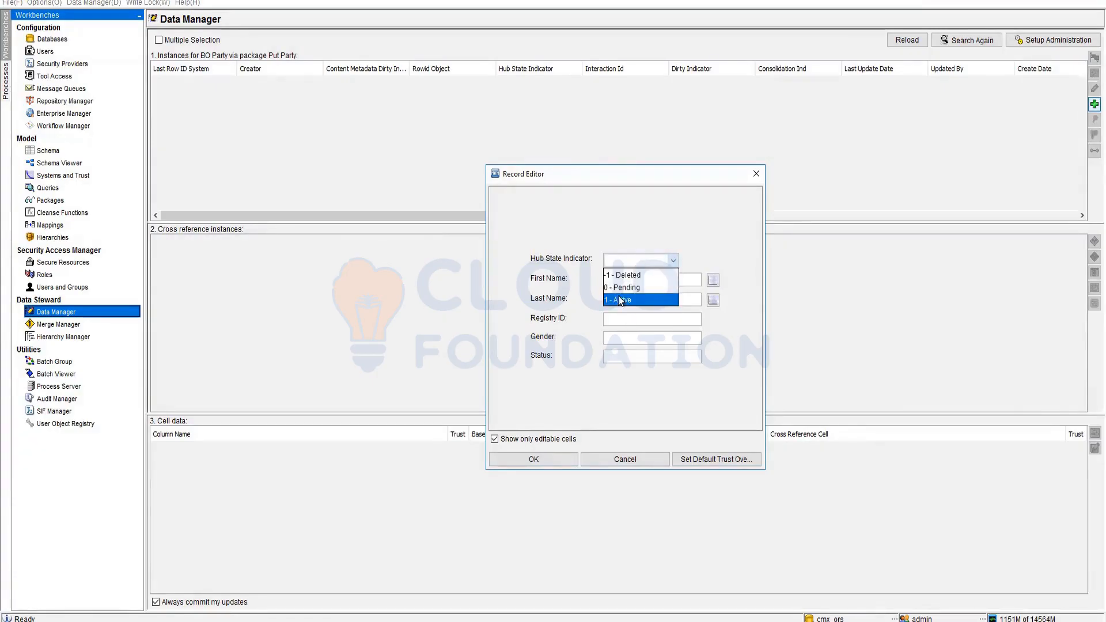
{"action": "left_click", "coordinate": [620, 300]}
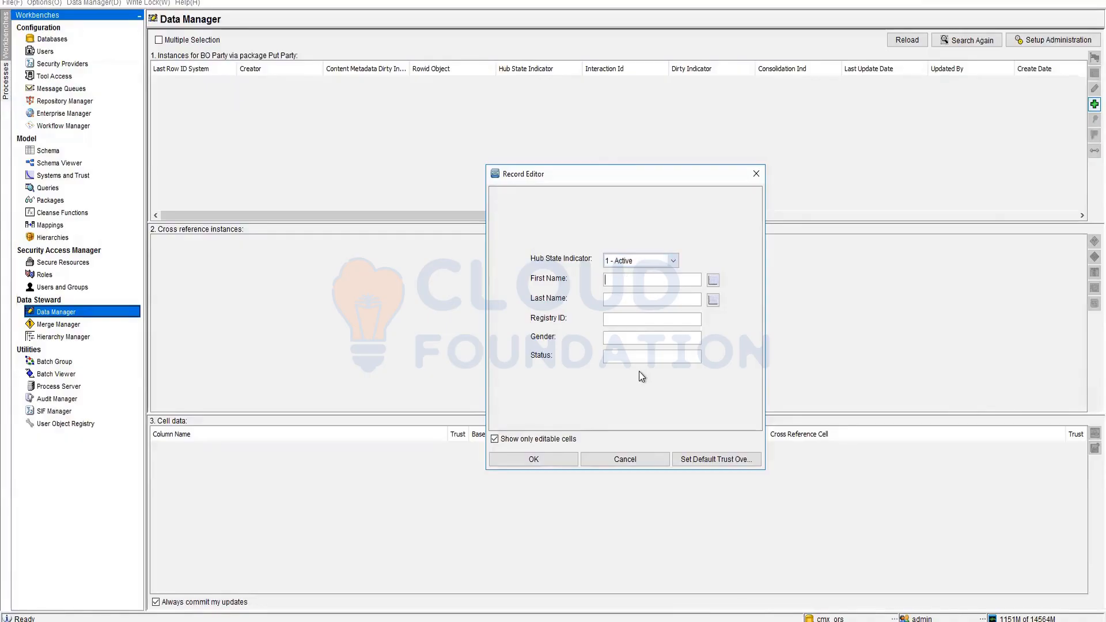
{"action": "left_click", "coordinate": [675, 258]}
{"action": "left_click", "coordinate": [615, 290]}
{"action": "left_click", "coordinate": [619, 280]}
{"action": "type", "text": "Susan"}
{"action": "key", "text": "Tab"}
{"action": "type", "text": "B"}
{"action": "left_click", "coordinate": [632, 316]}
{"action": "type", "text": "123654789"}
{"action": "left_click", "coordinate": [630, 459]}
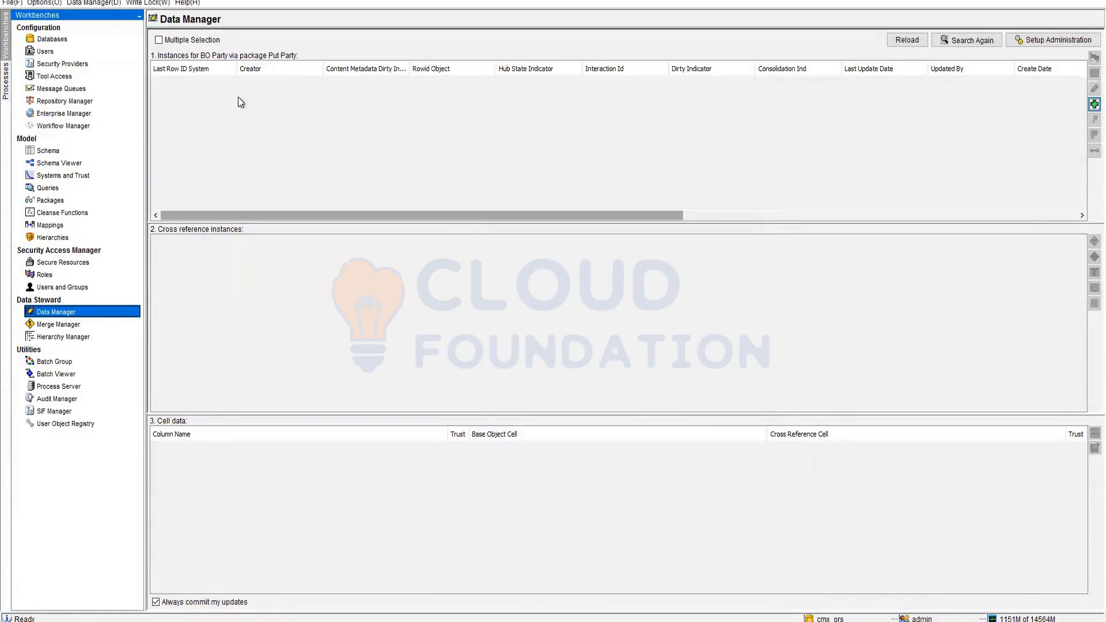
- Show BO Party's relationships in the Schema tool
{"action": "left_click", "coordinate": [62, 150]}
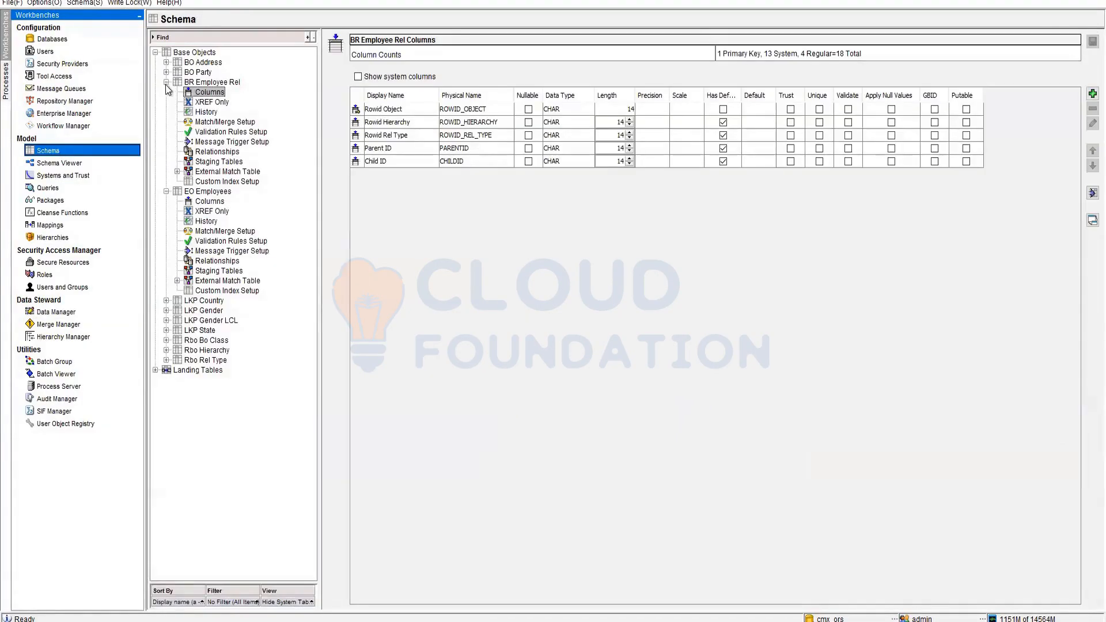
{"action": "left_click", "coordinate": [166, 72]}
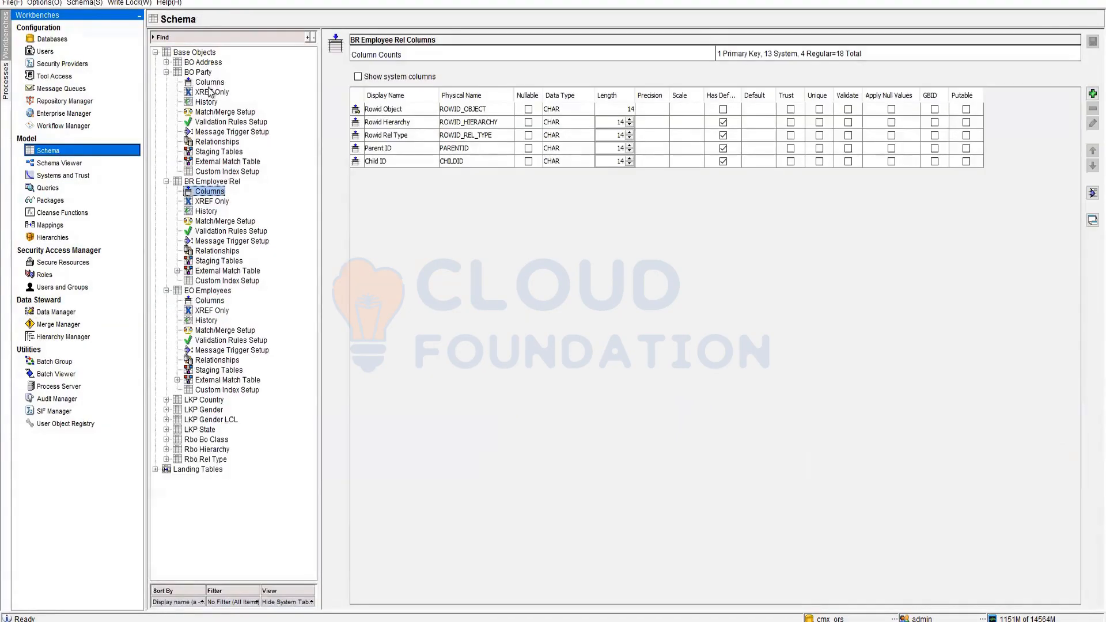
{"action": "left_click", "coordinate": [217, 142]}
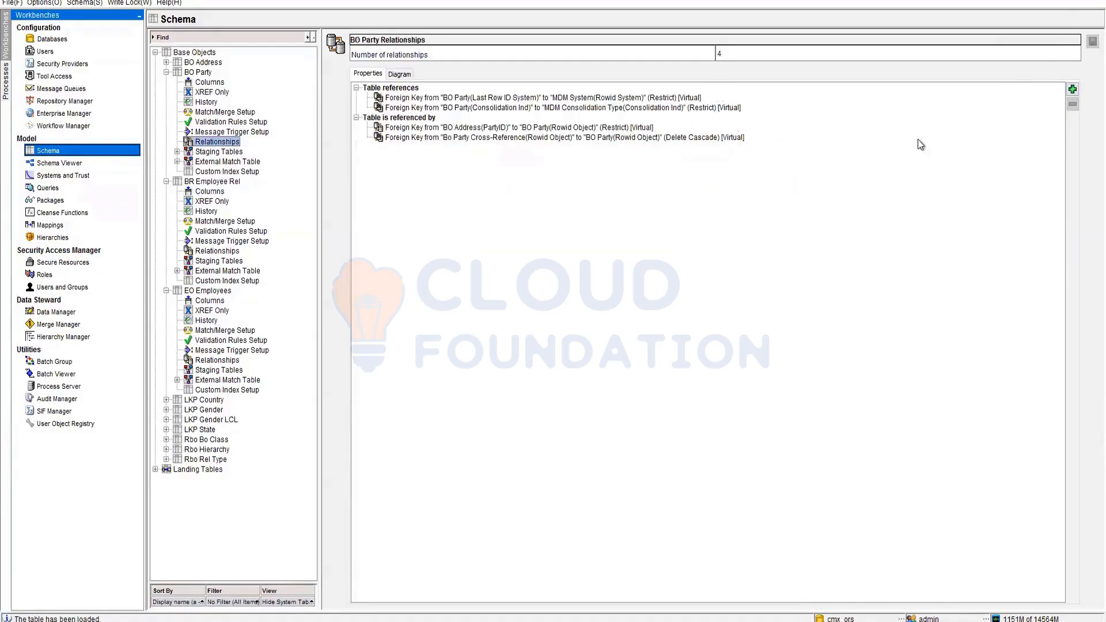
- Add a relationship from BO Party's Gender to LKP Gender's GenderCD, then return to Data Manager
{"action": "left_click", "coordinate": [1072, 90]}
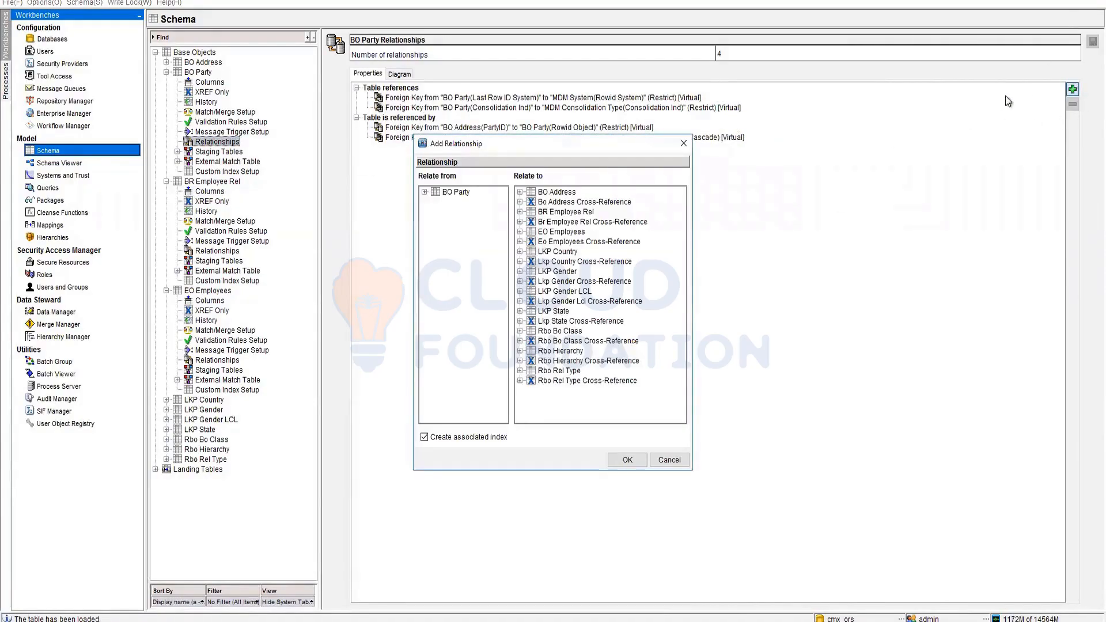
{"action": "double_click", "coordinate": [435, 192]}
{"action": "left_click", "coordinate": [464, 231]}
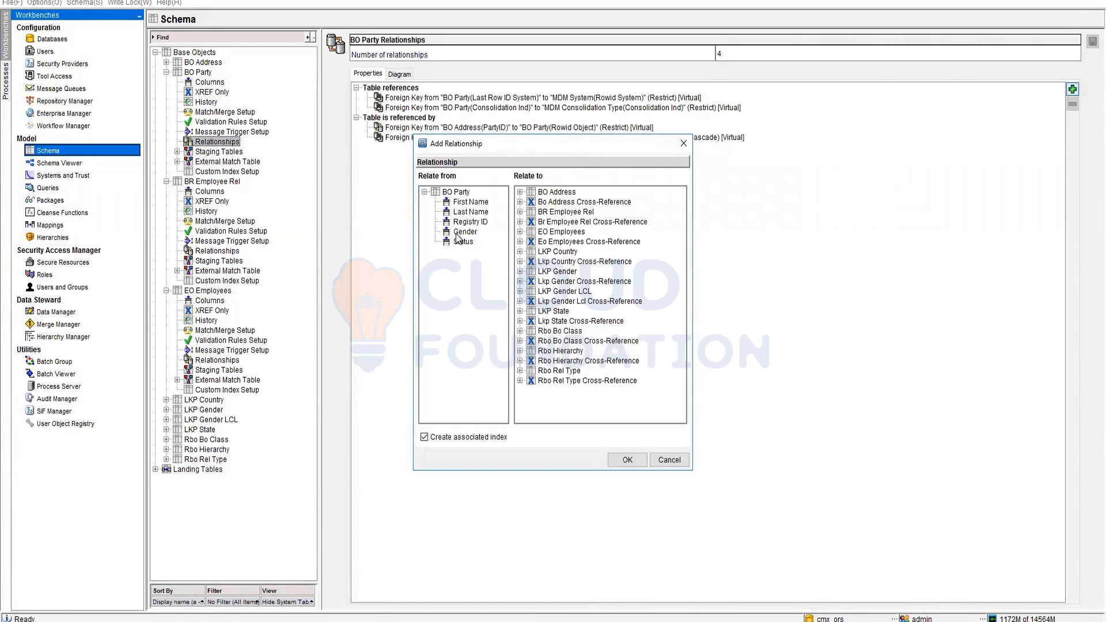
{"action": "left_click", "coordinate": [519, 271]}
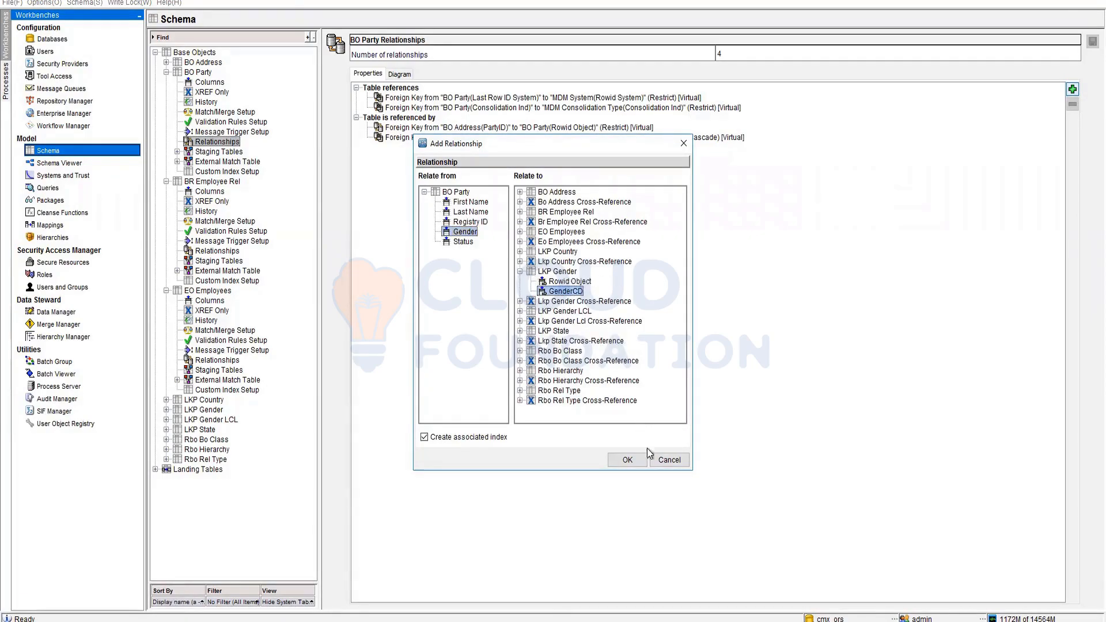
{"action": "left_click", "coordinate": [566, 292]}
{"action": "left_click", "coordinate": [622, 459]}
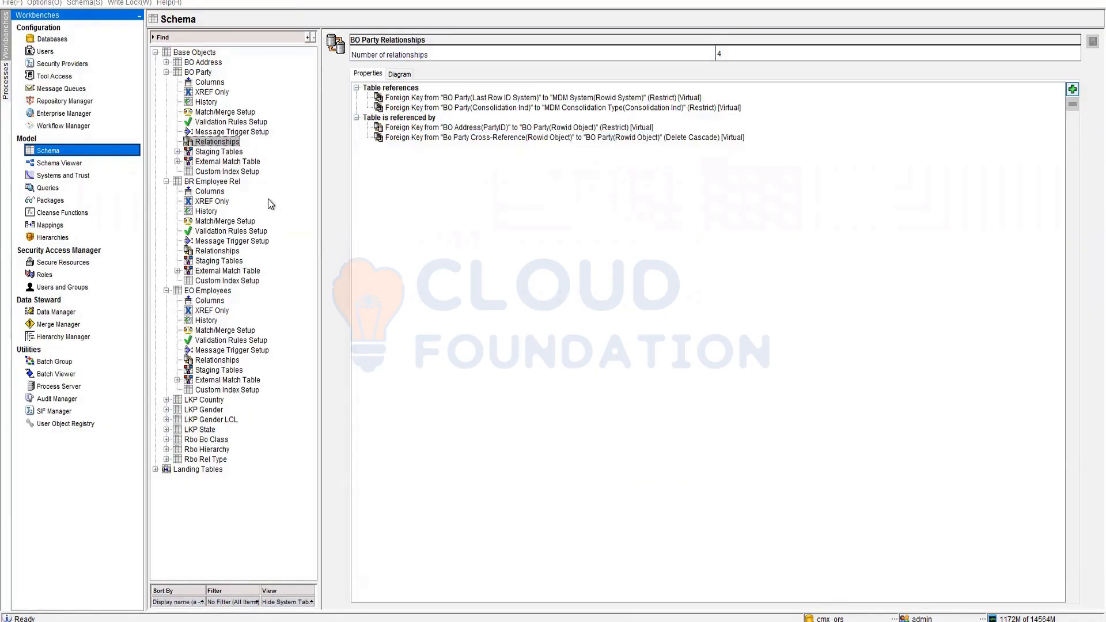
{"action": "left_click", "coordinate": [56, 312]}
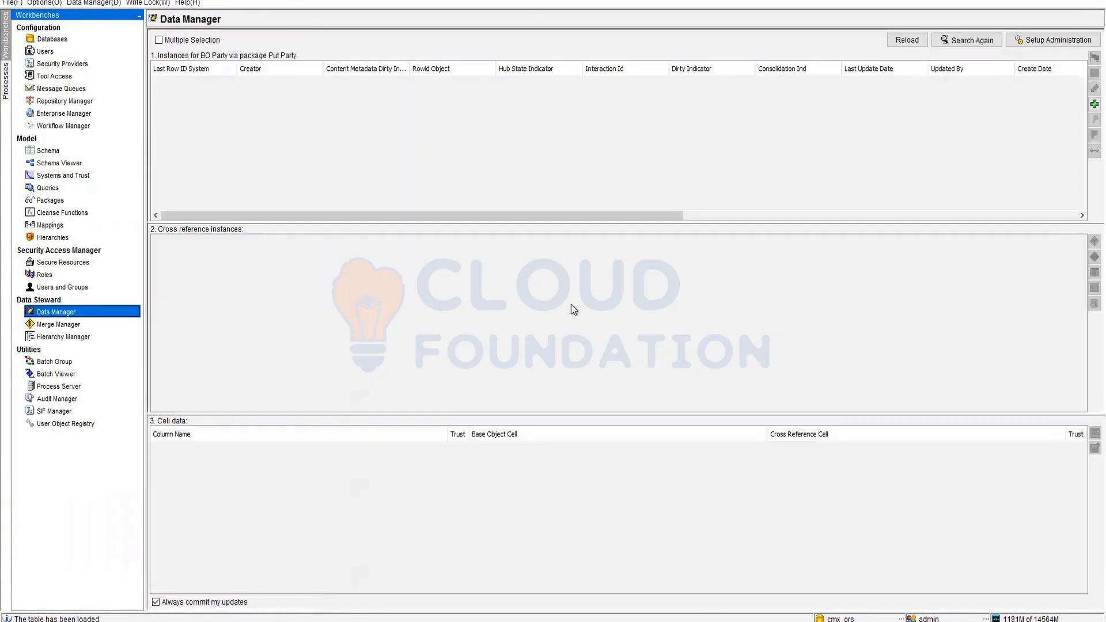
{"action": "left_click", "coordinate": [1093, 104]}
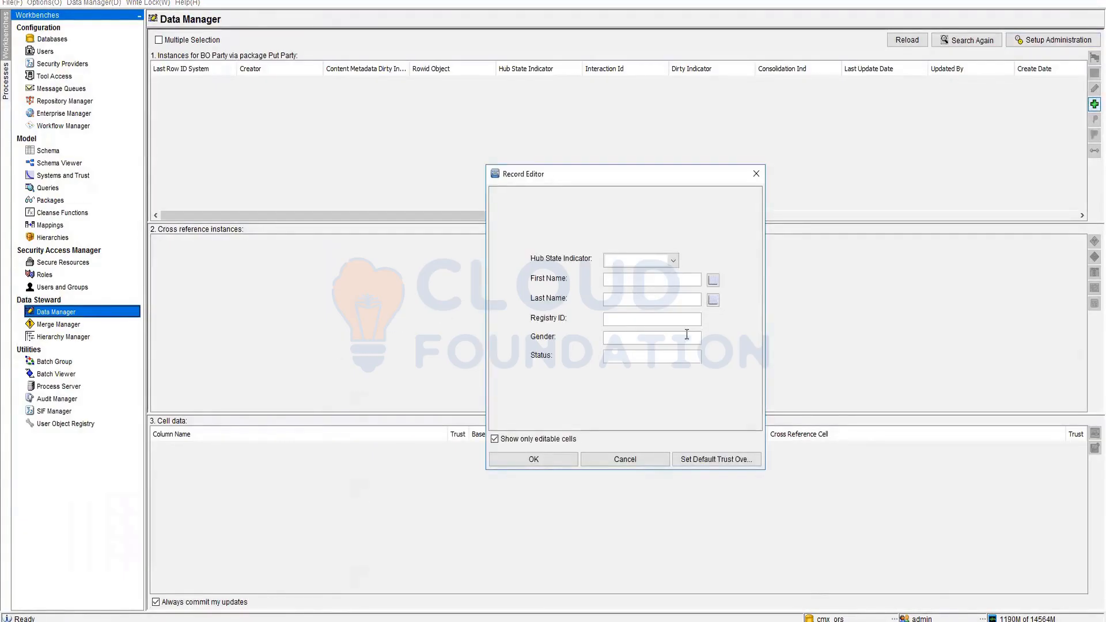
{"action": "left_click", "coordinate": [633, 464]}
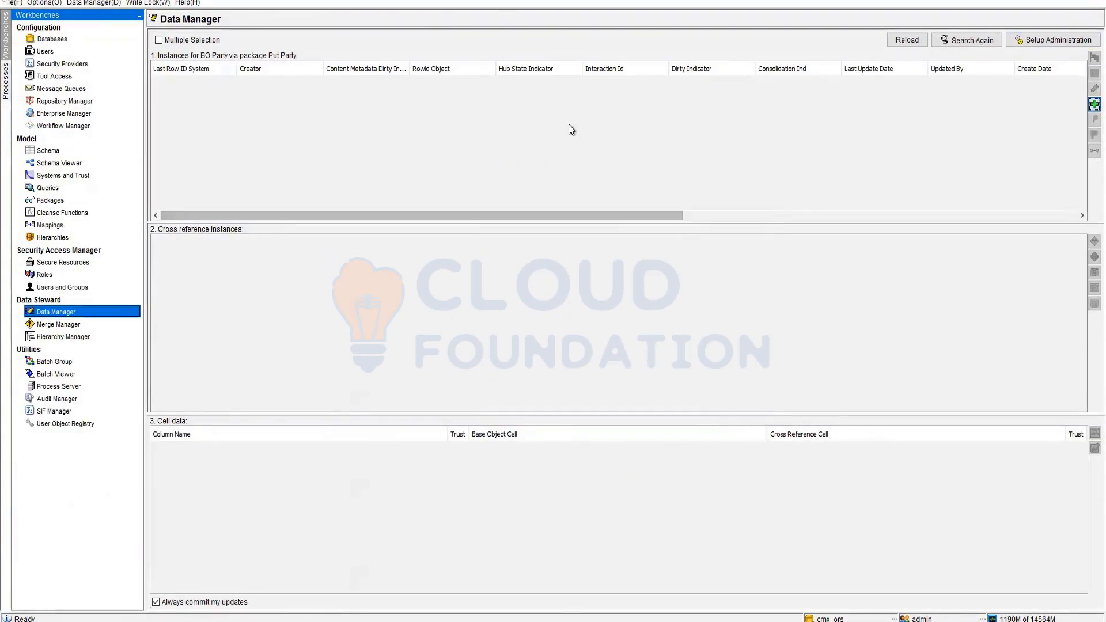
{"action": "left_click", "coordinate": [911, 42]}
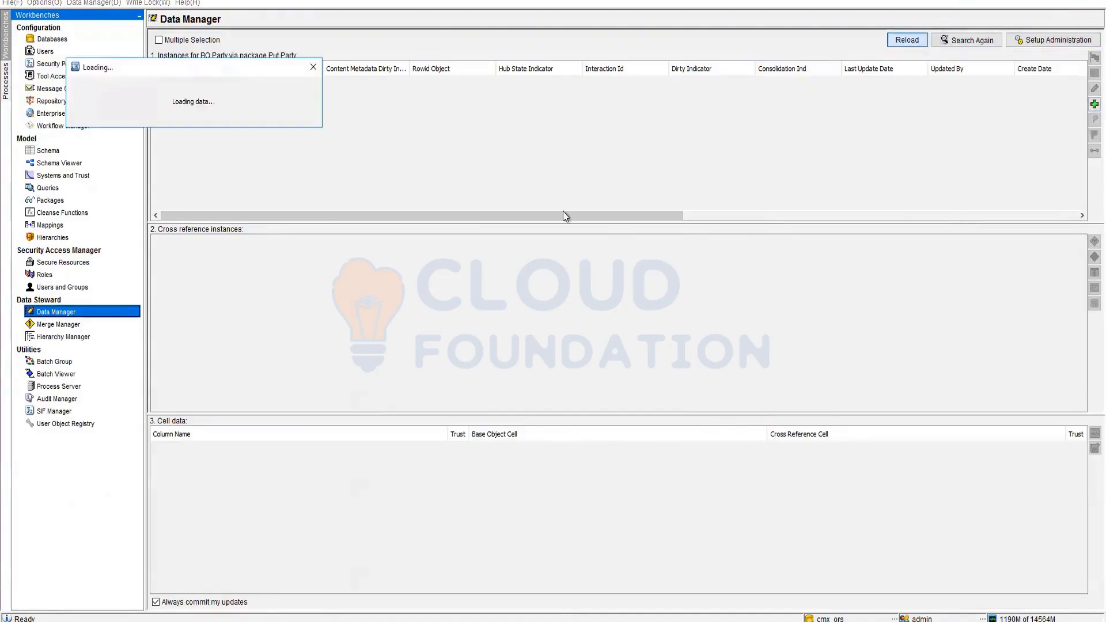
{"action": "left_click", "coordinate": [1094, 104]}
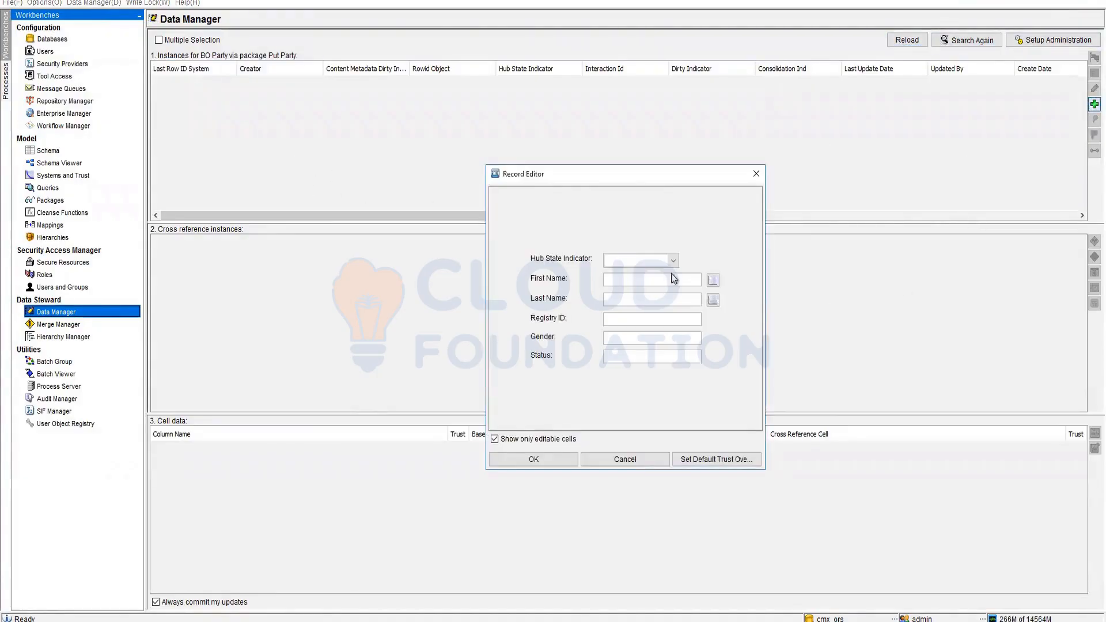
{"action": "left_click", "coordinate": [617, 466]}
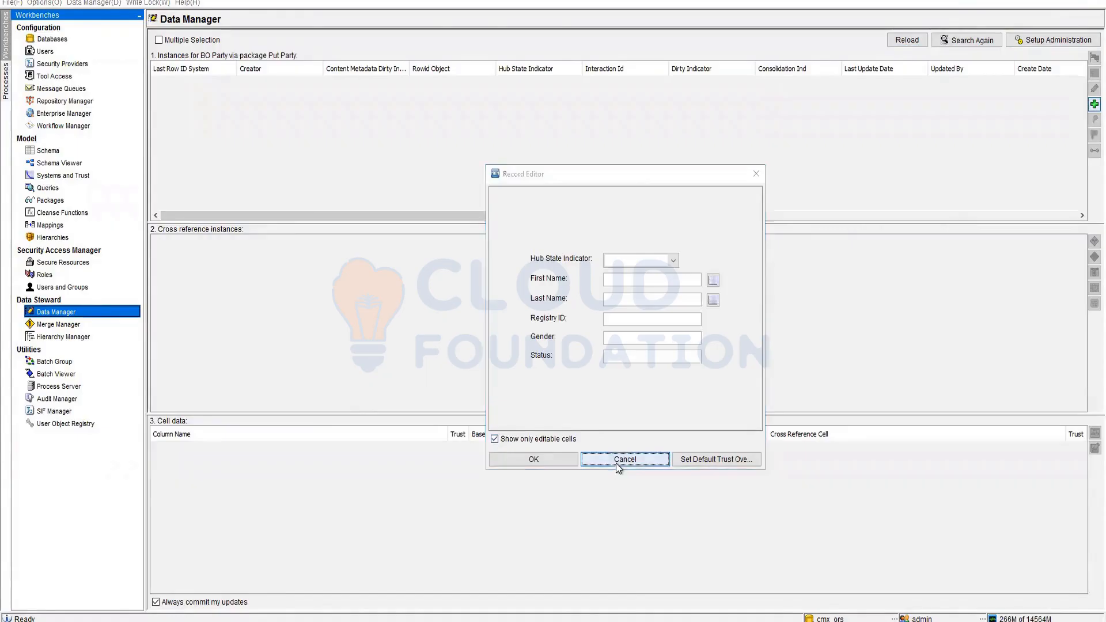
{"action": "left_click", "coordinate": [1054, 40]}
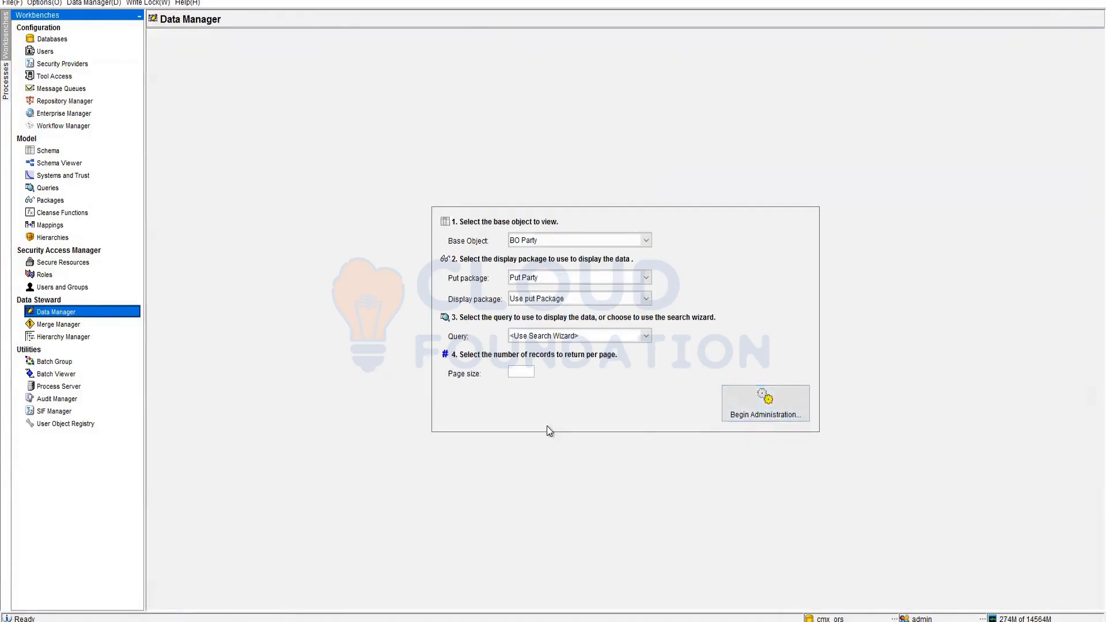
{"action": "left_click", "coordinate": [786, 403]}
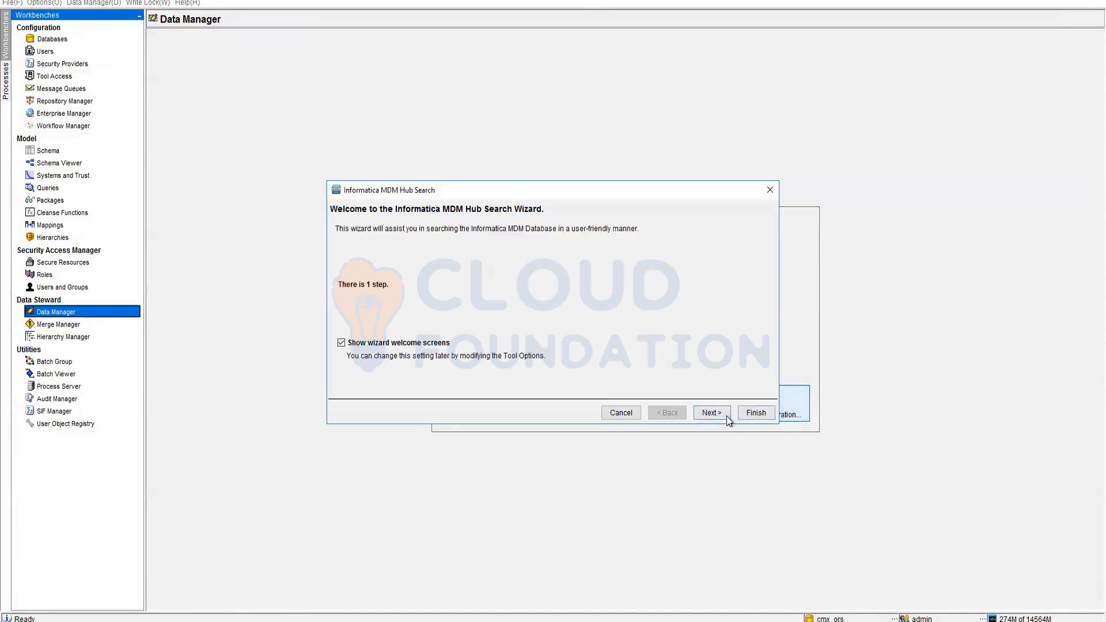
{"action": "left_click", "coordinate": [756, 413]}
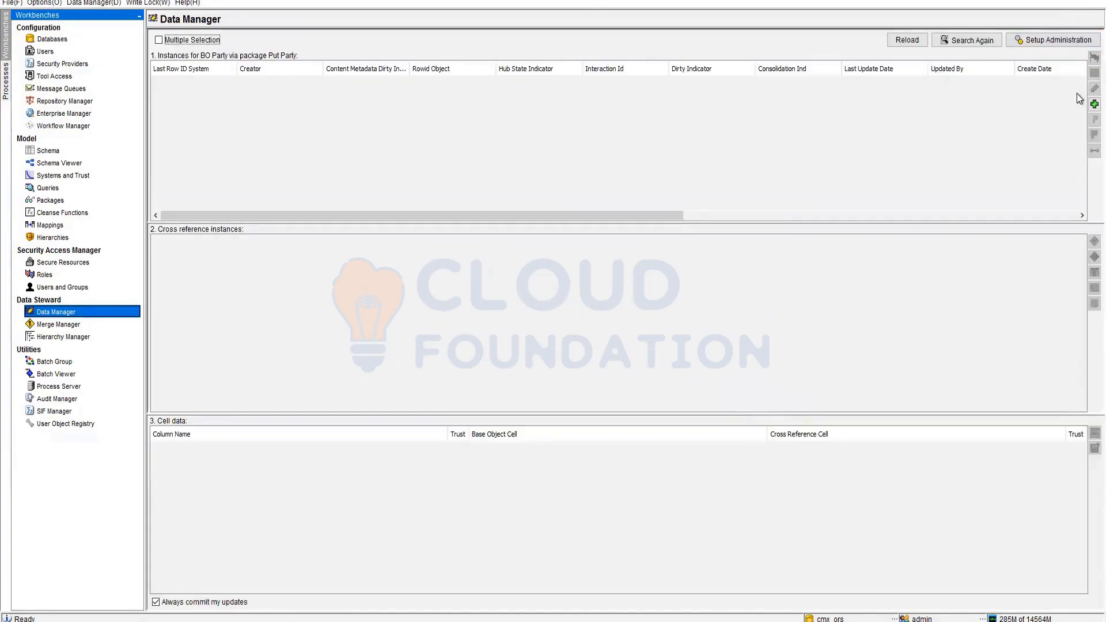
{"action": "left_click", "coordinate": [1093, 104]}
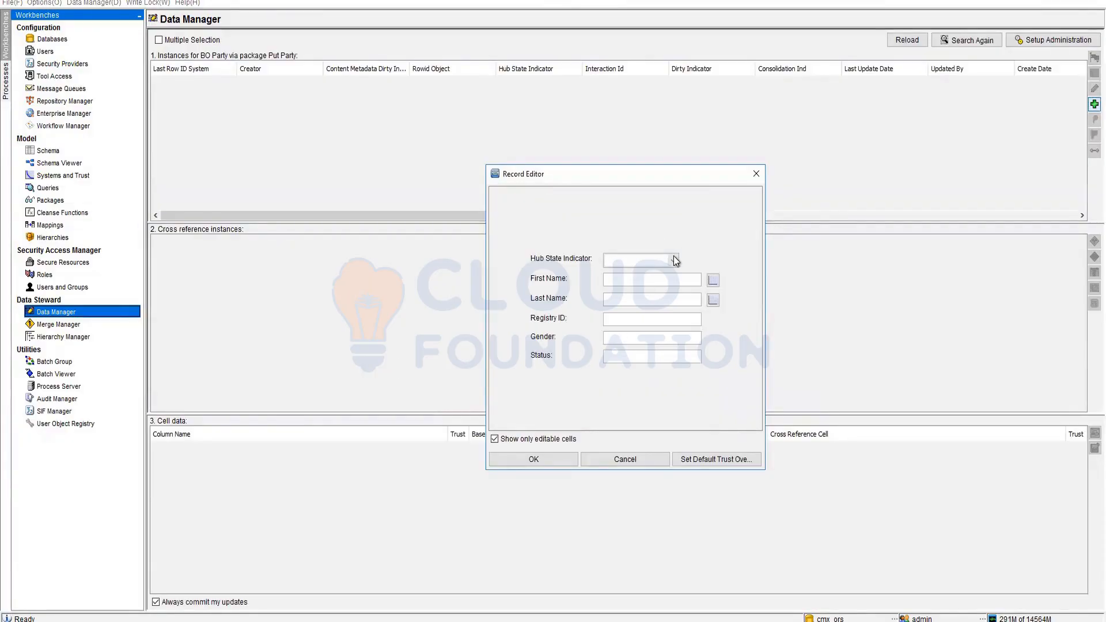
{"action": "left_click", "coordinate": [673, 258]}
{"action": "left_click", "coordinate": [672, 258]}
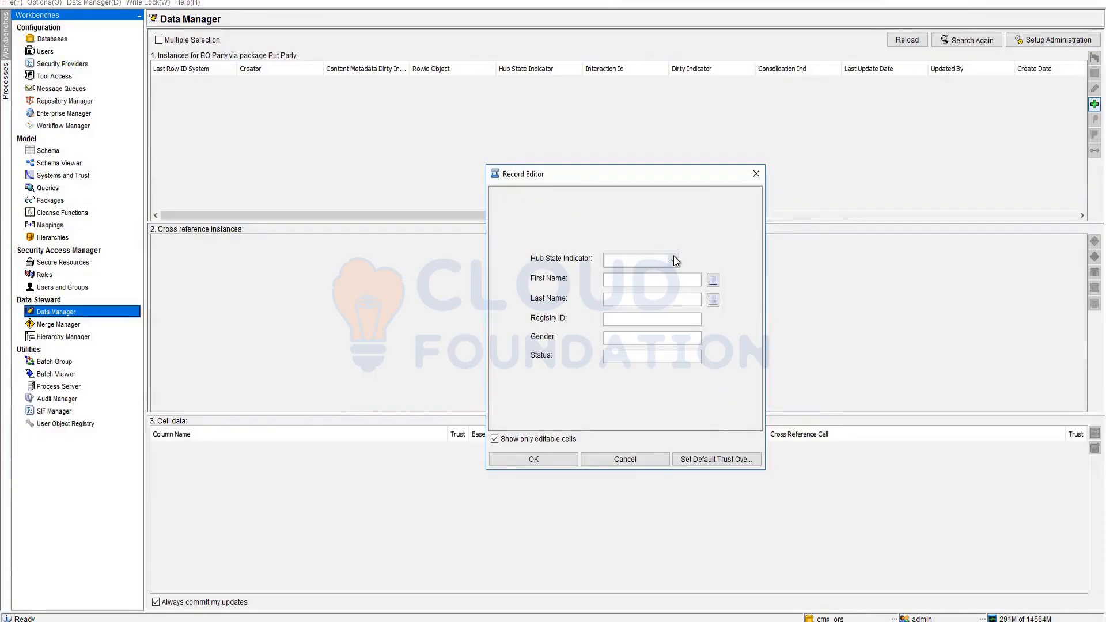
{"action": "left_click", "coordinate": [622, 459]}
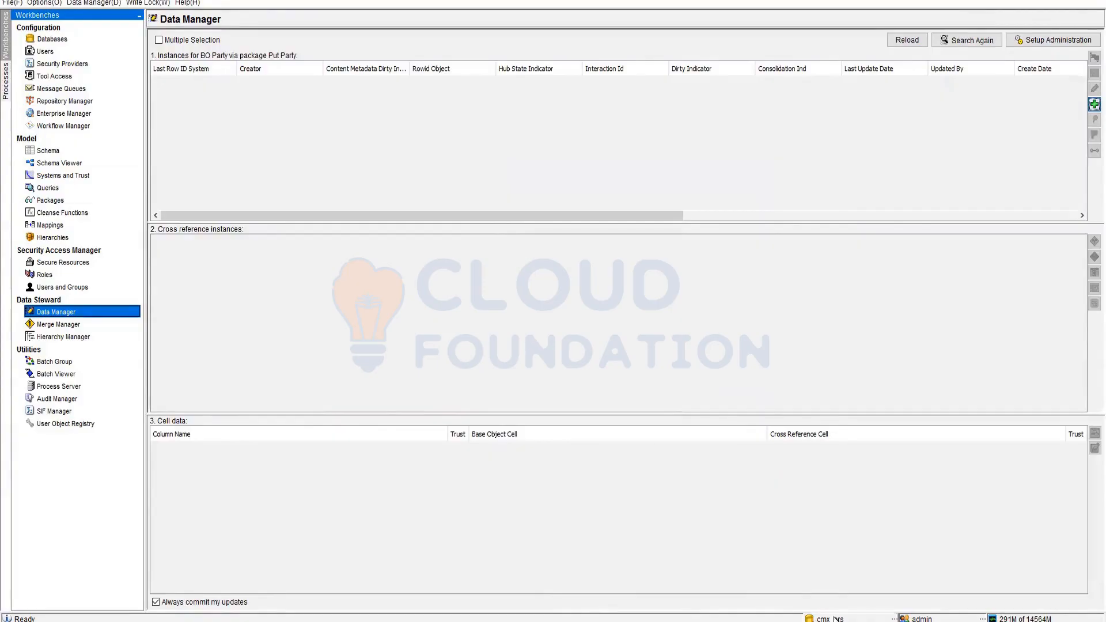
{"action": "left_click", "coordinate": [53, 29]}
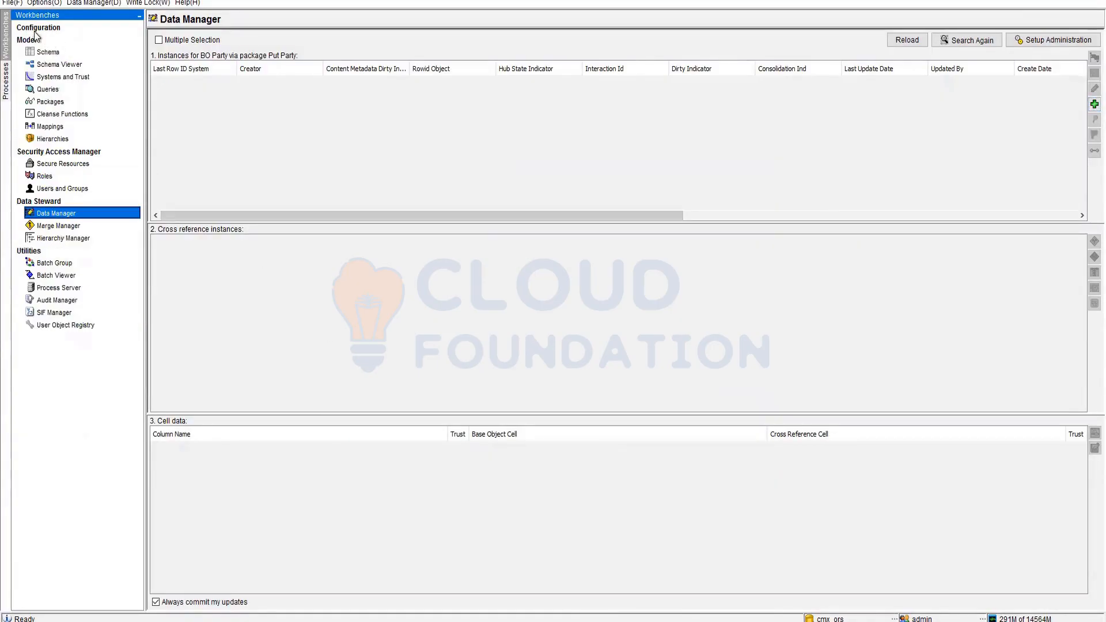
- Reconnect to the master database and switch to the cmx_ors database
{"action": "left_click", "coordinate": [34, 30]}
{"action": "left_click", "coordinate": [53, 39]}
{"action": "left_click", "coordinate": [620, 331]}
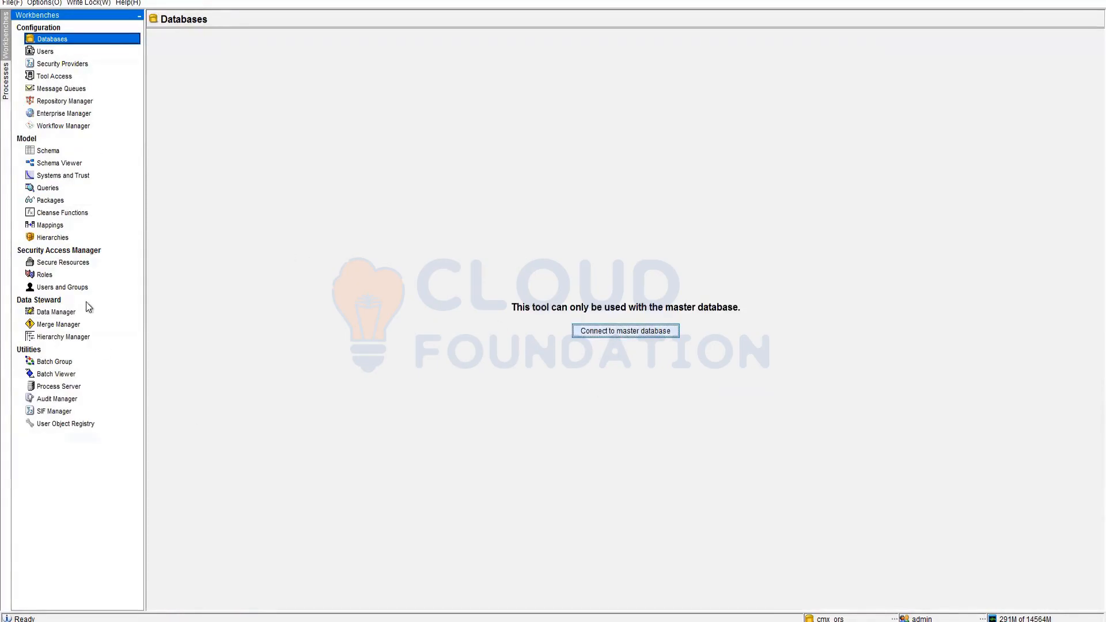
{"action": "left_click", "coordinate": [46, 151]}
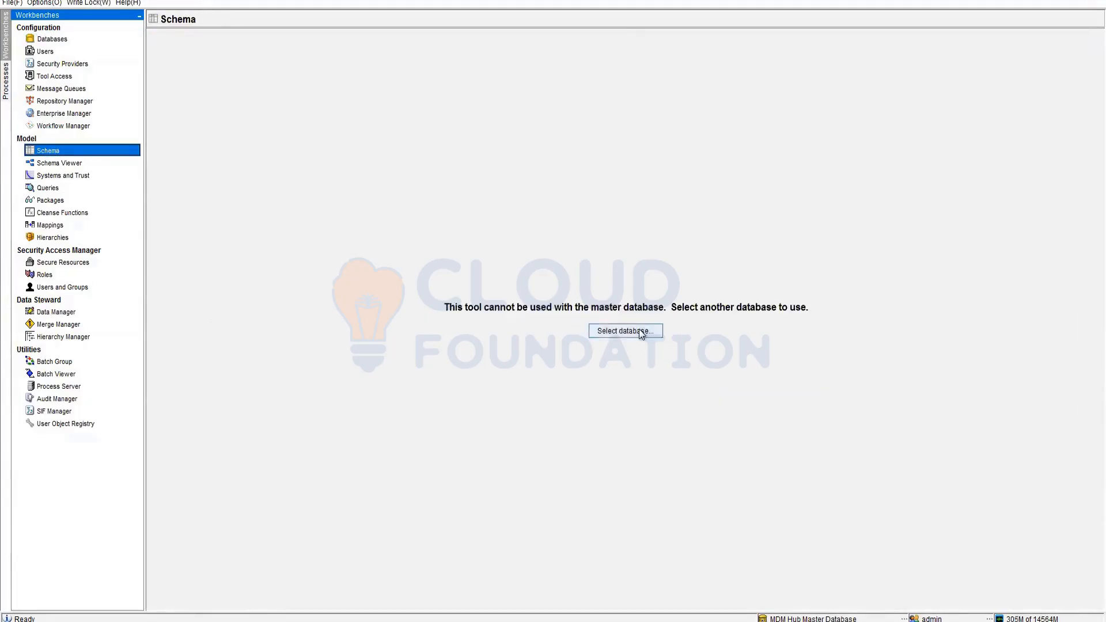
{"action": "left_click", "coordinate": [596, 330]}
{"action": "double_click", "coordinate": [499, 270]}
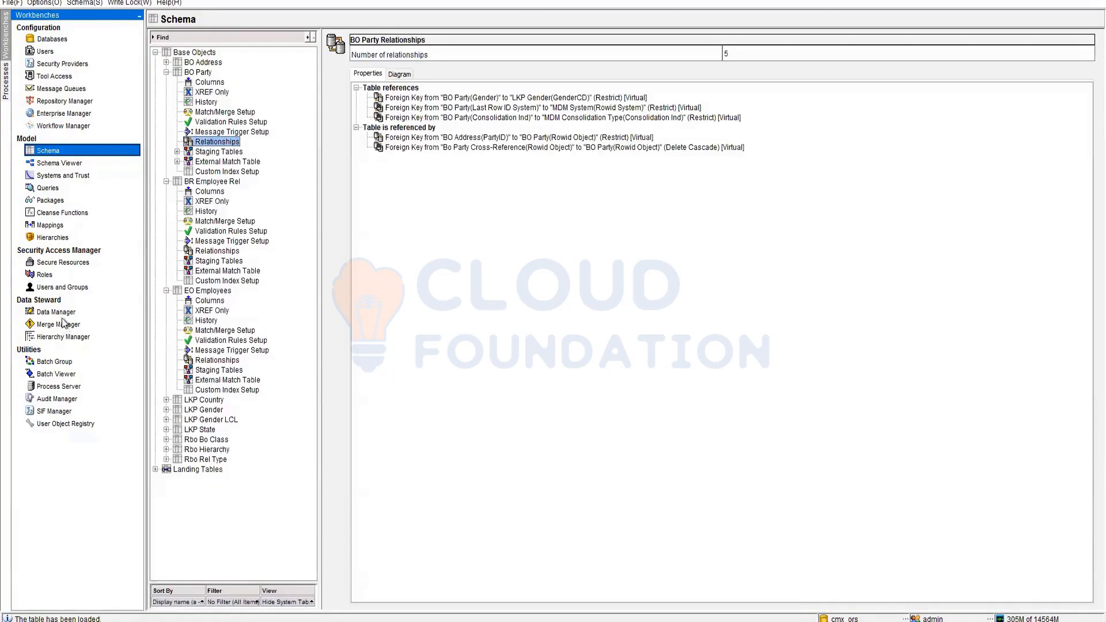
- Administer BO Party with Put Party as put and display package, and start a new record
{"action": "left_click", "coordinate": [56, 312]}
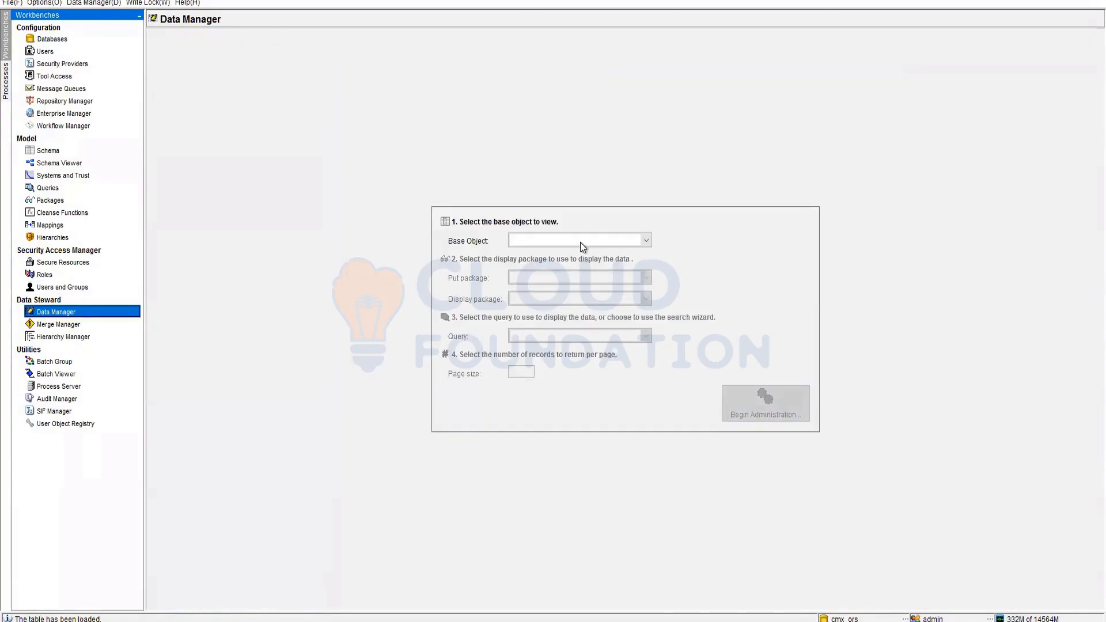
{"action": "left_click", "coordinate": [579, 242]}
{"action": "left_click", "coordinate": [547, 281]}
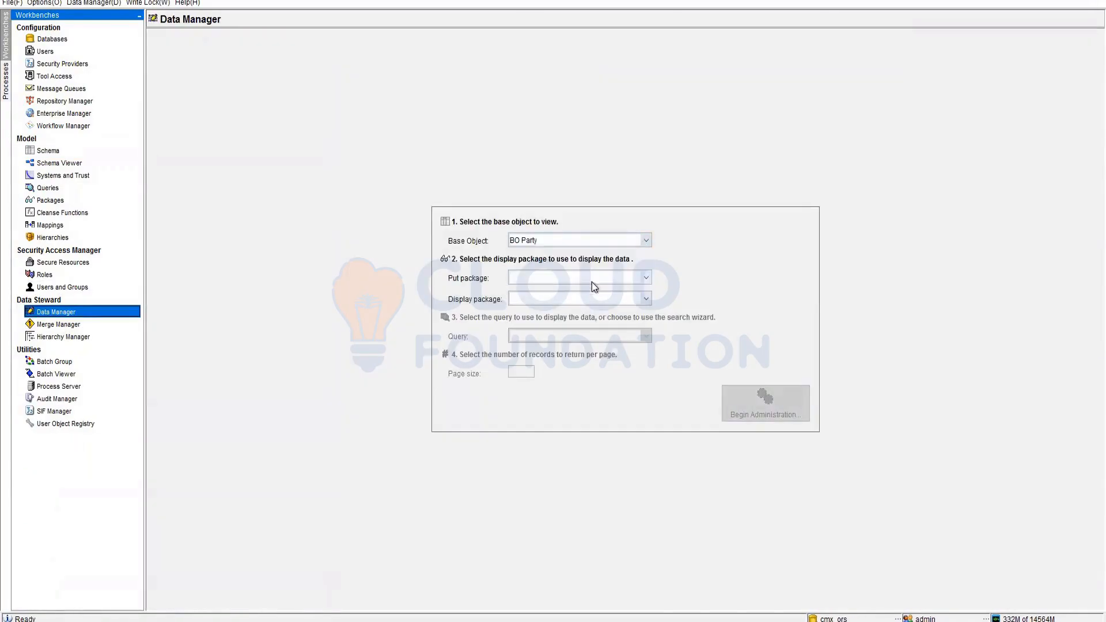
{"action": "left_click", "coordinate": [593, 278]}
{"action": "left_click", "coordinate": [576, 288]}
{"action": "left_click", "coordinate": [575, 298]}
{"action": "left_click", "coordinate": [575, 307]}
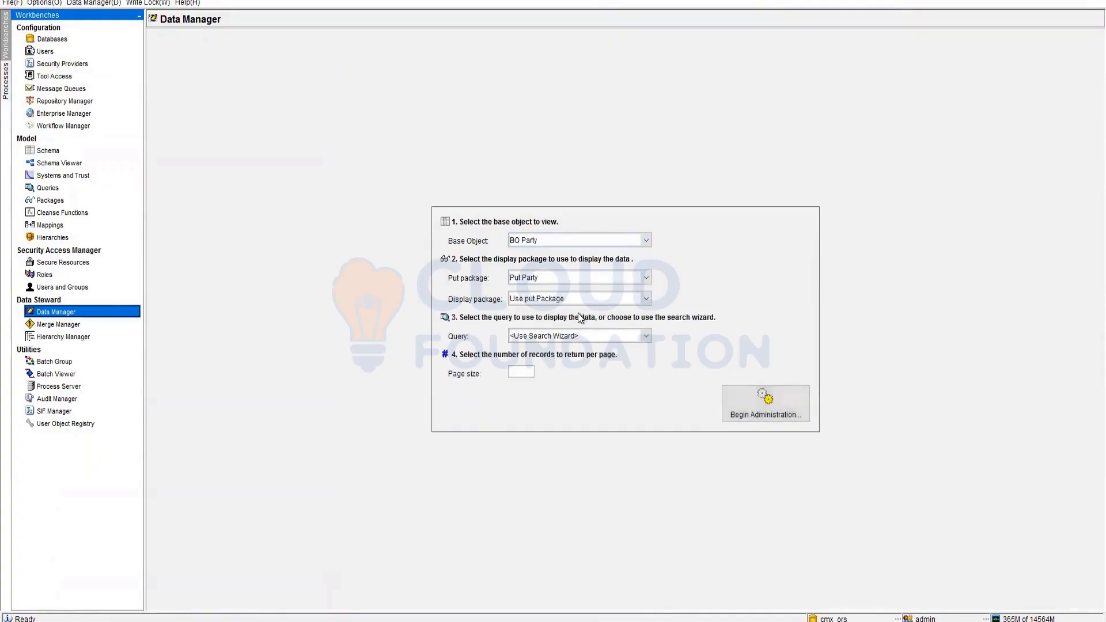
{"action": "left_click", "coordinate": [771, 408]}
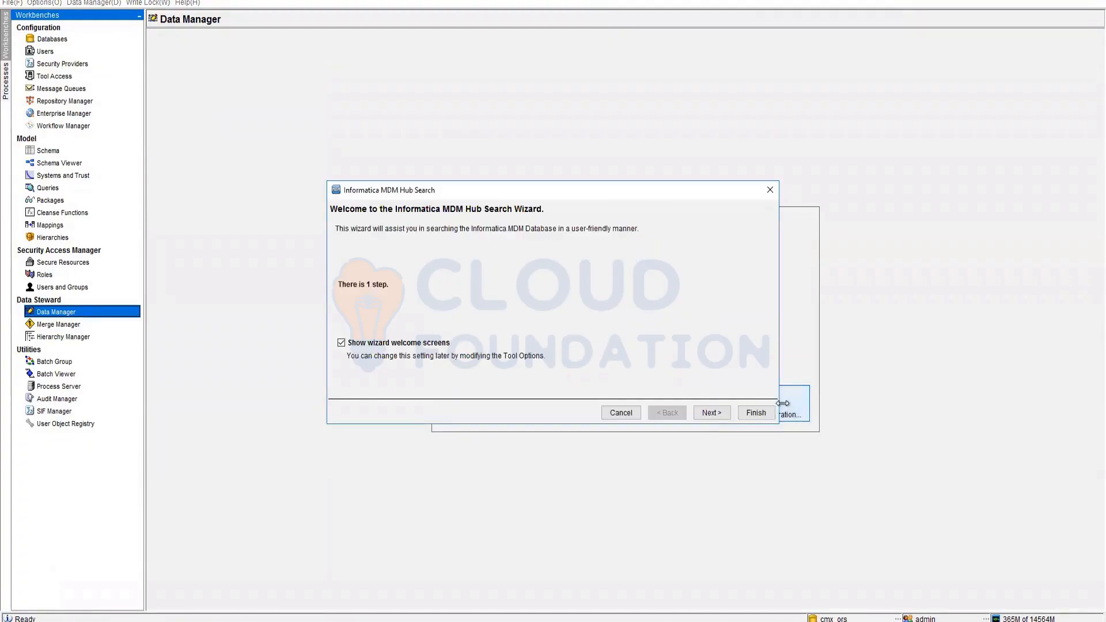
{"action": "left_click", "coordinate": [710, 412]}
{"action": "left_click", "coordinate": [759, 412]}
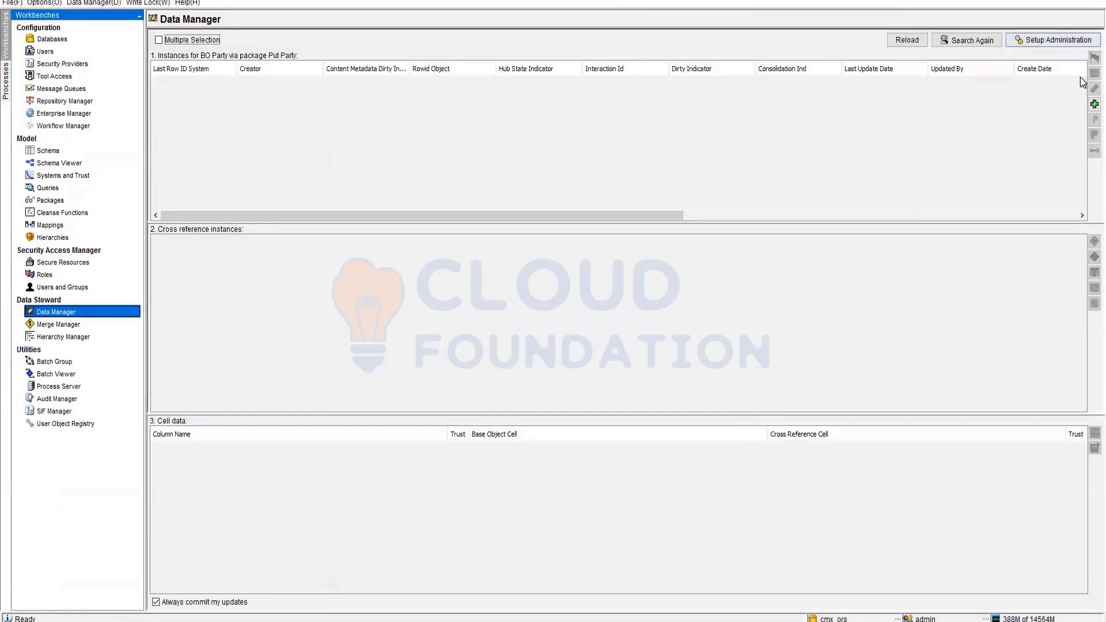
{"action": "left_click", "coordinate": [1093, 104]}
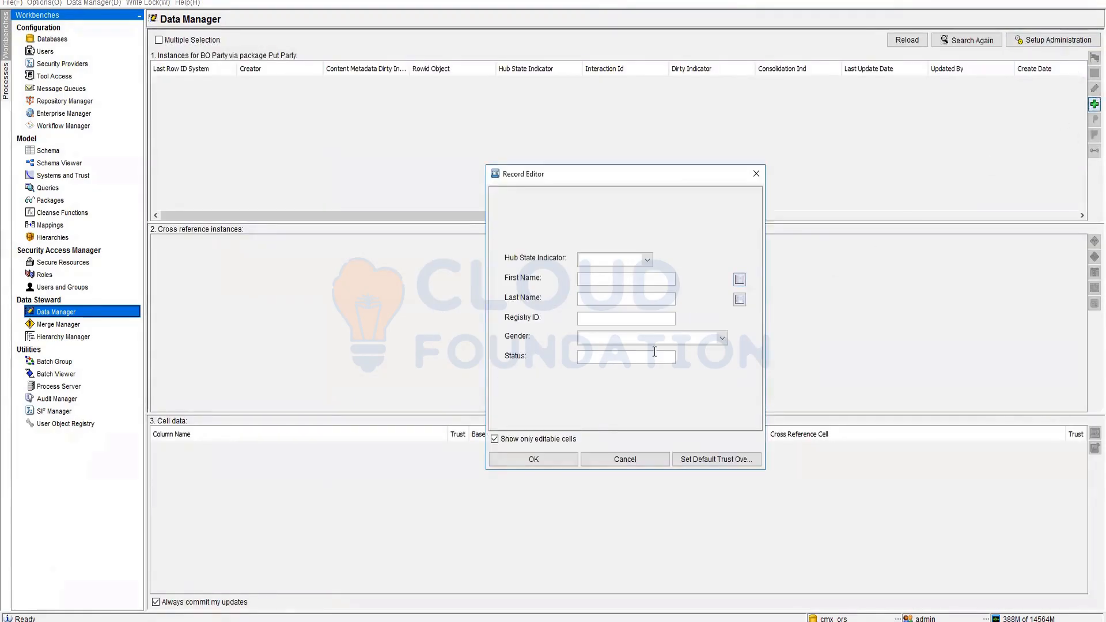
- Enter the person's first name, correcting a typo, and move to the last name field
{"action": "left_click", "coordinate": [606, 280]}
{"action": "type", "text": "Susab"}
{"action": "double_click", "coordinate": [606, 281]}
{"action": "type", "text": "Susan"}
{"action": "key", "text": "Tab"}
- Try a Custom trust override on First Name, then cancel the Override Trust Settings dialog
{"action": "left_click", "coordinate": [739, 279]}
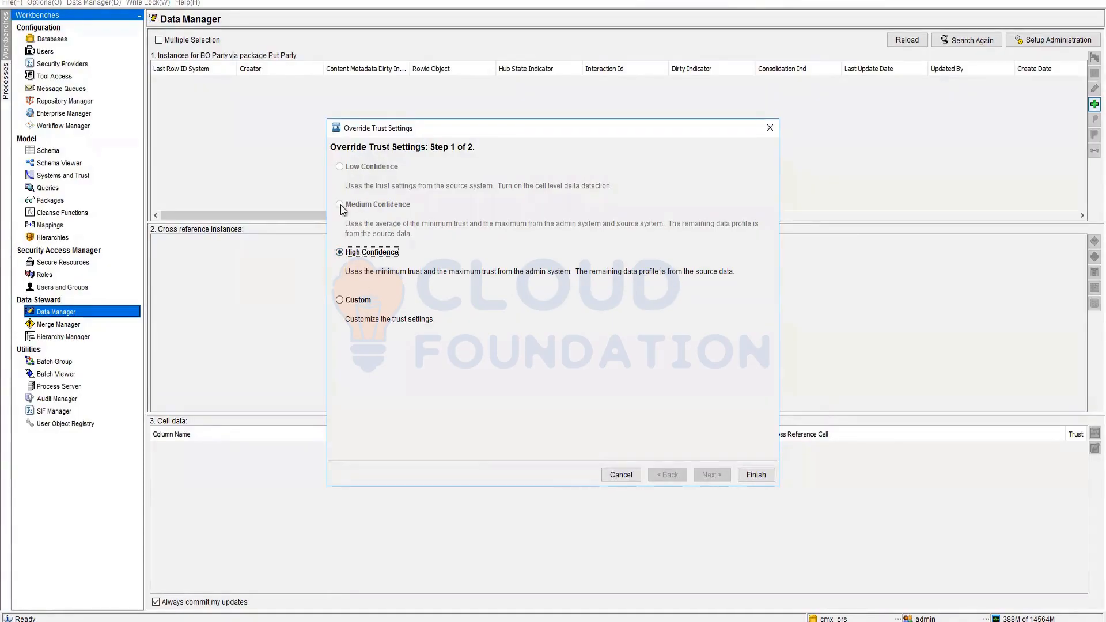
{"action": "left_click", "coordinate": [345, 301]}
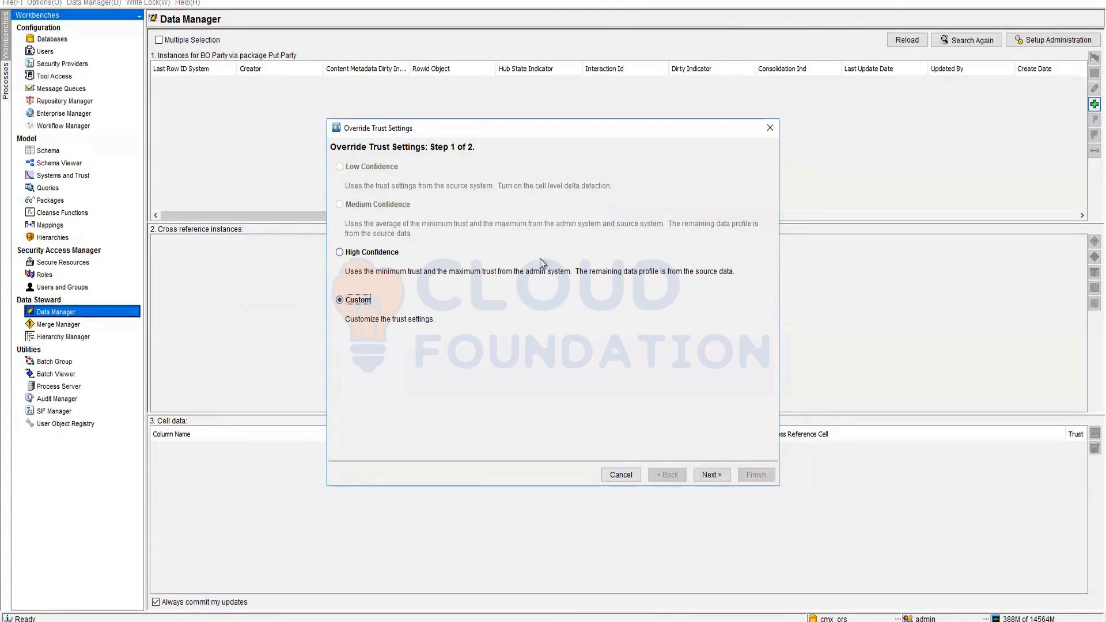
{"action": "key", "text": "Return"}
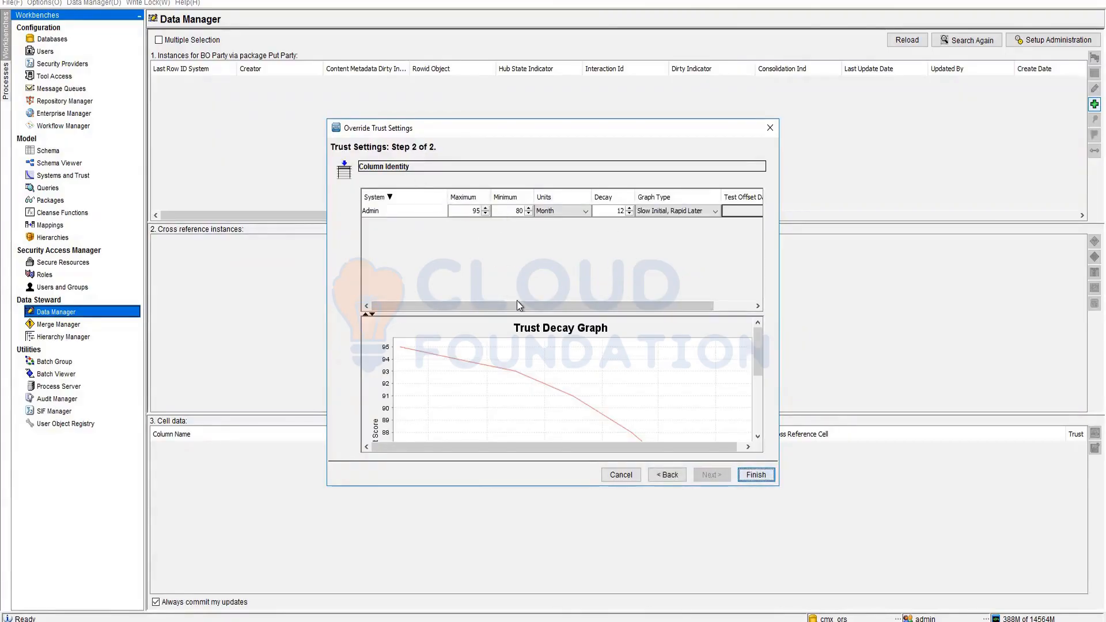
{"action": "left_click", "coordinate": [620, 476]}
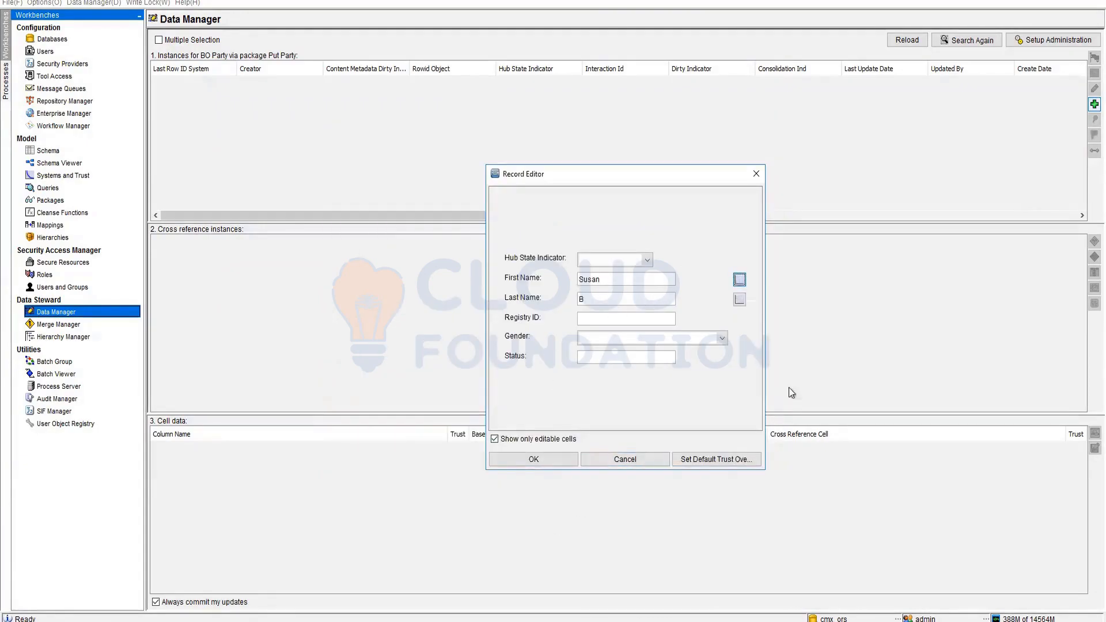
- Enter the record's Registry ID and set Gender to F
{"action": "left_click", "coordinate": [616, 319]}
{"action": "type", "text": "123654789"}
{"action": "left_click", "coordinate": [620, 338]}
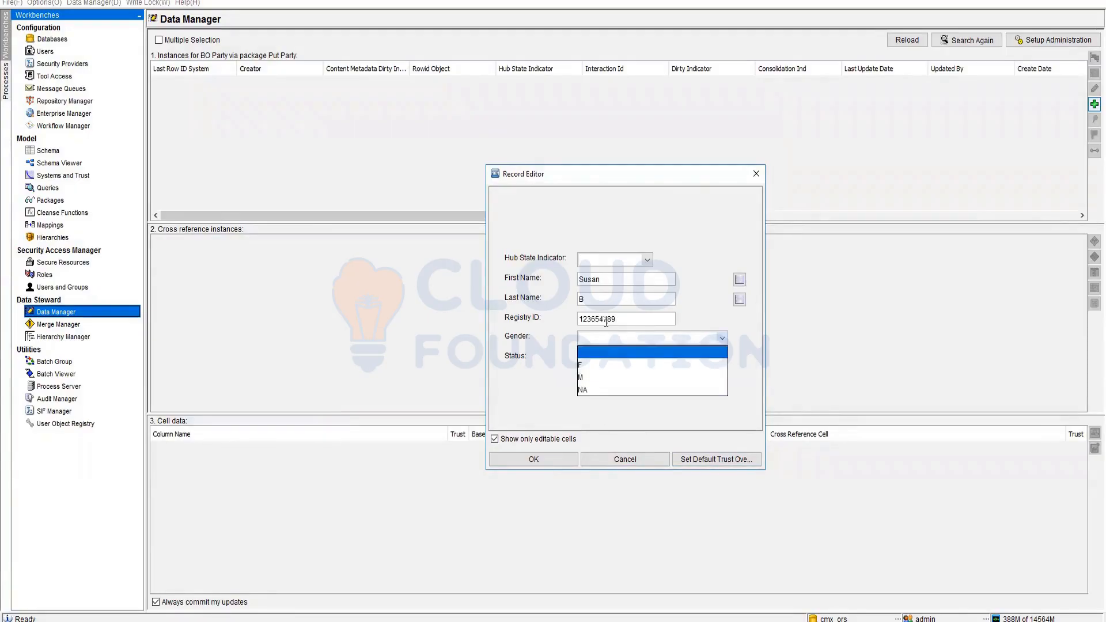
{"action": "left_click", "coordinate": [601, 369]}
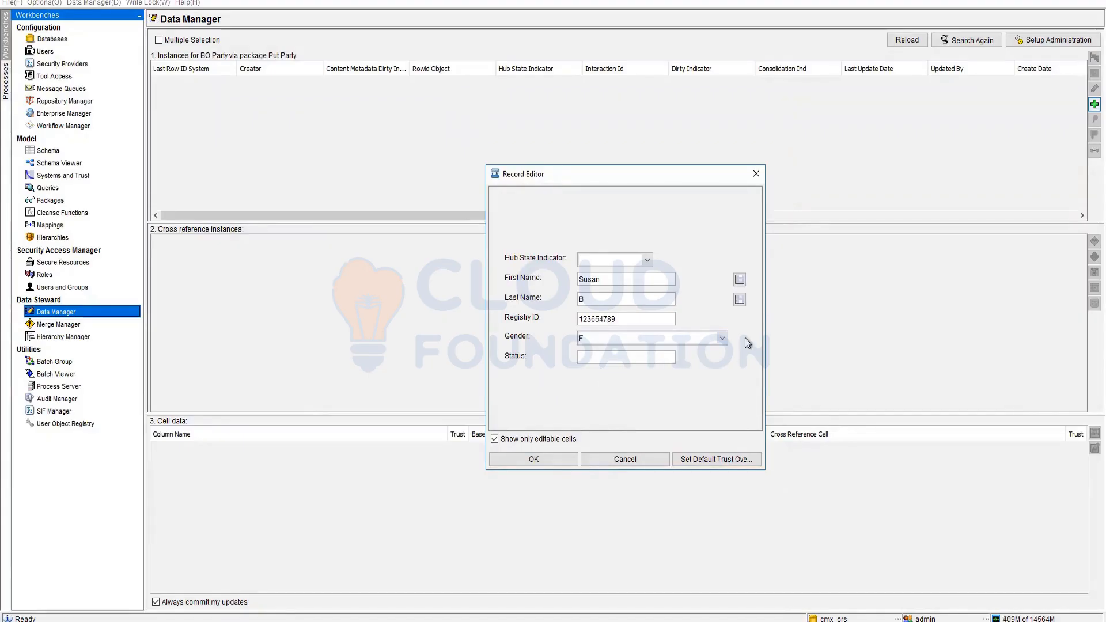
{"action": "left_click", "coordinate": [702, 336]}
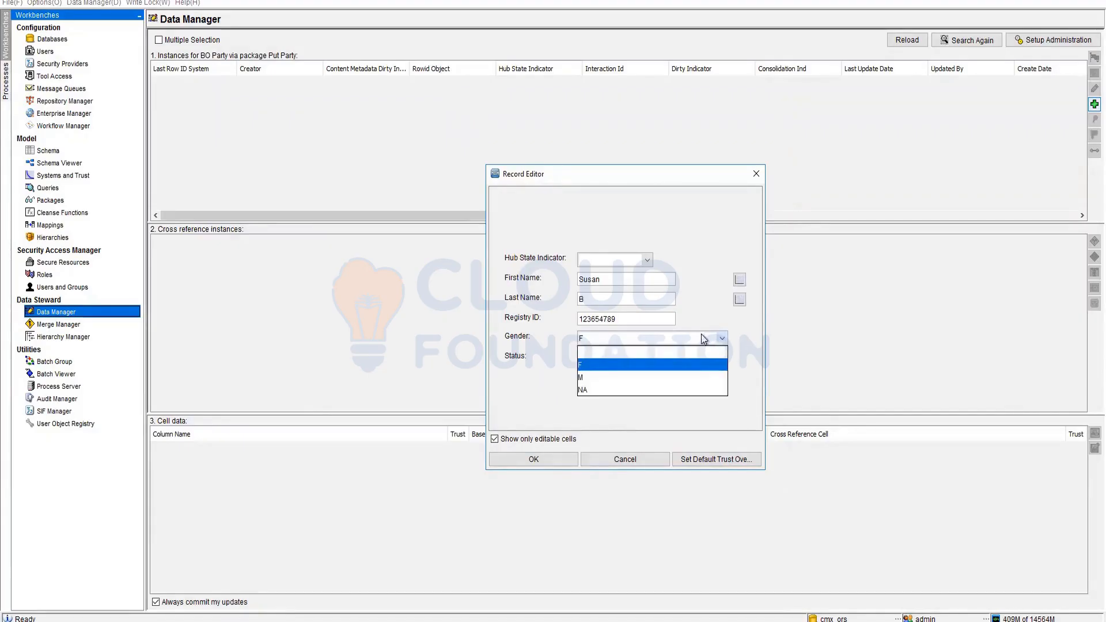
{"action": "left_click", "coordinate": [662, 365]}
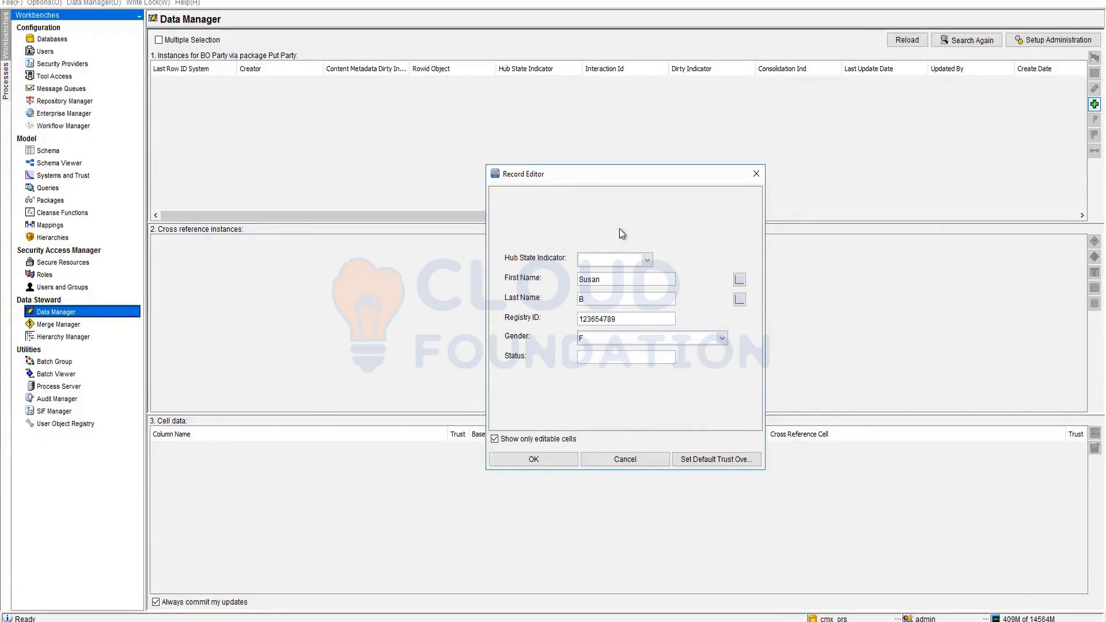
- Set Hub State to 0 - Pending with Status A and save the record
{"action": "left_click", "coordinate": [645, 258]}
{"action": "left_click", "coordinate": [617, 286]}
{"action": "left_click", "coordinate": [606, 358]}
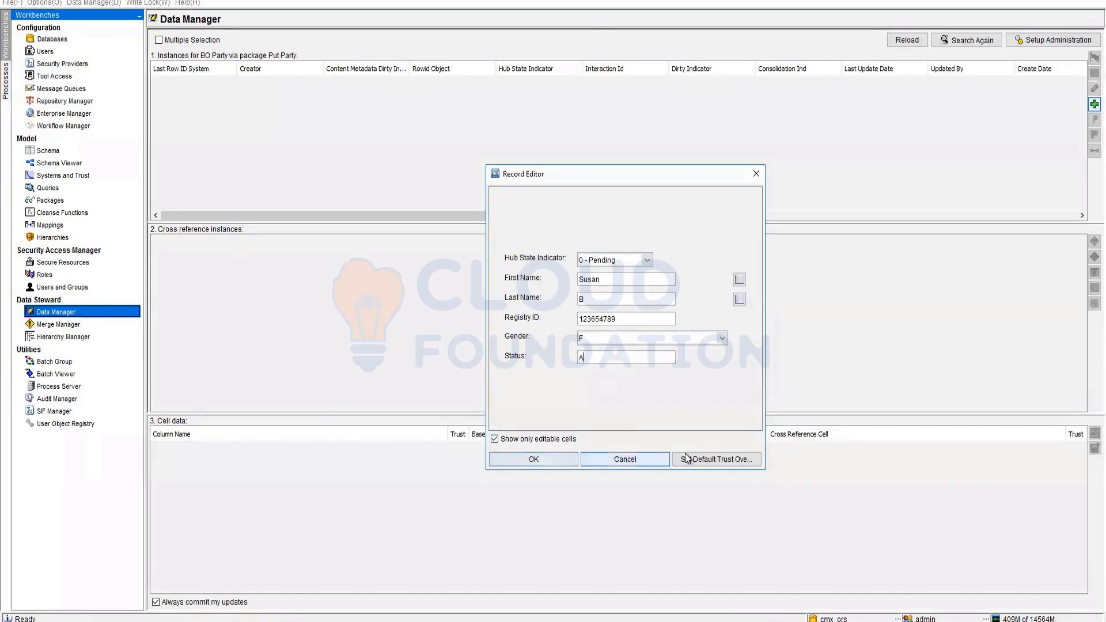
{"action": "left_click", "coordinate": [559, 456]}
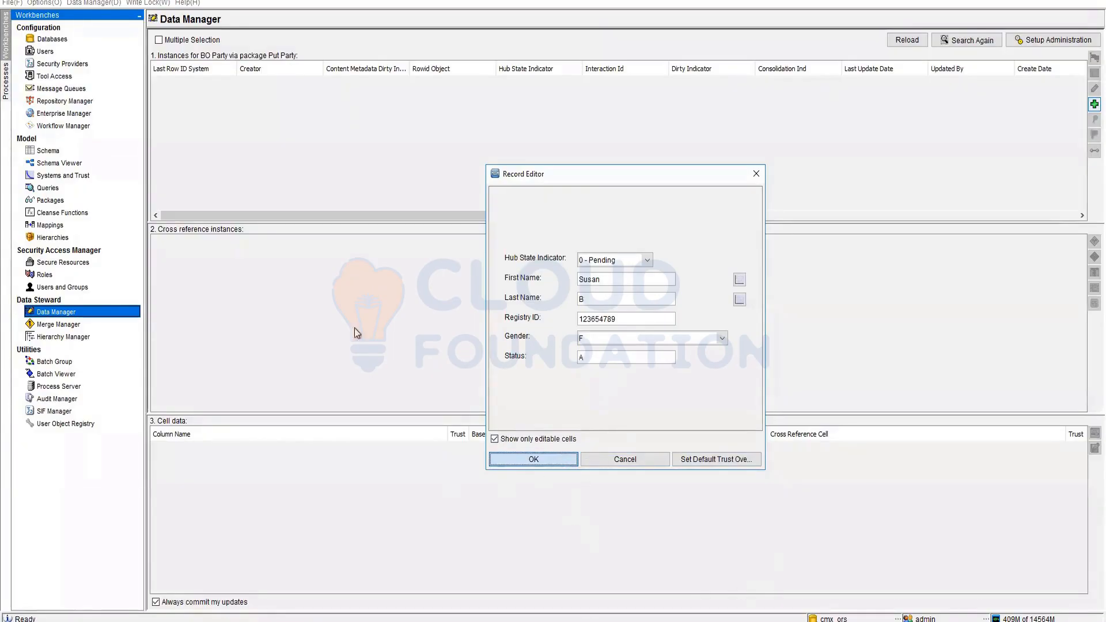
{"action": "left_click", "coordinate": [718, 335]}
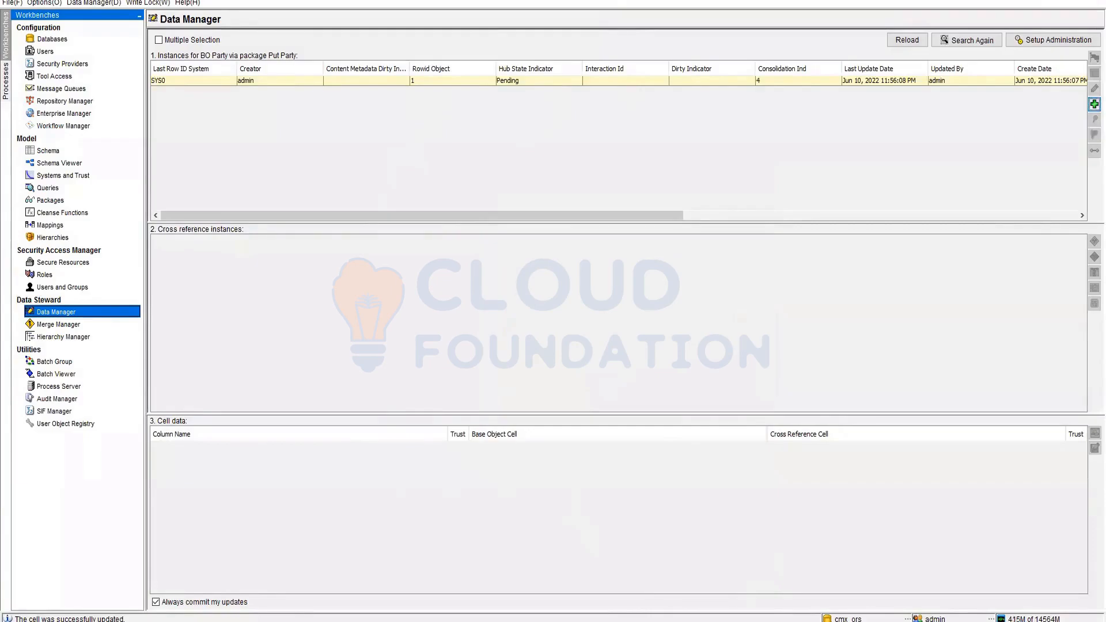
{"action": "key", "text": "alt+Tab"}
{"action": "scroll", "coordinate": [54, 174], "scroll_direction": "up", "scroll_amount": 15}
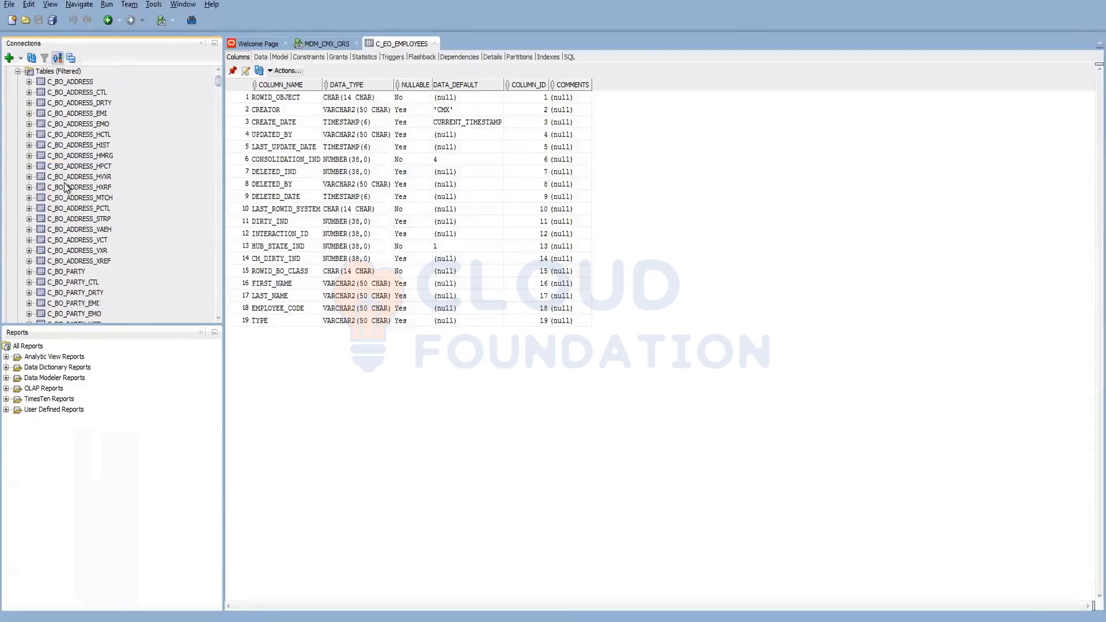
- View the new row in C_BO_PARTY's data, checking its consolidation indicator
{"action": "left_click", "coordinate": [69, 272]}
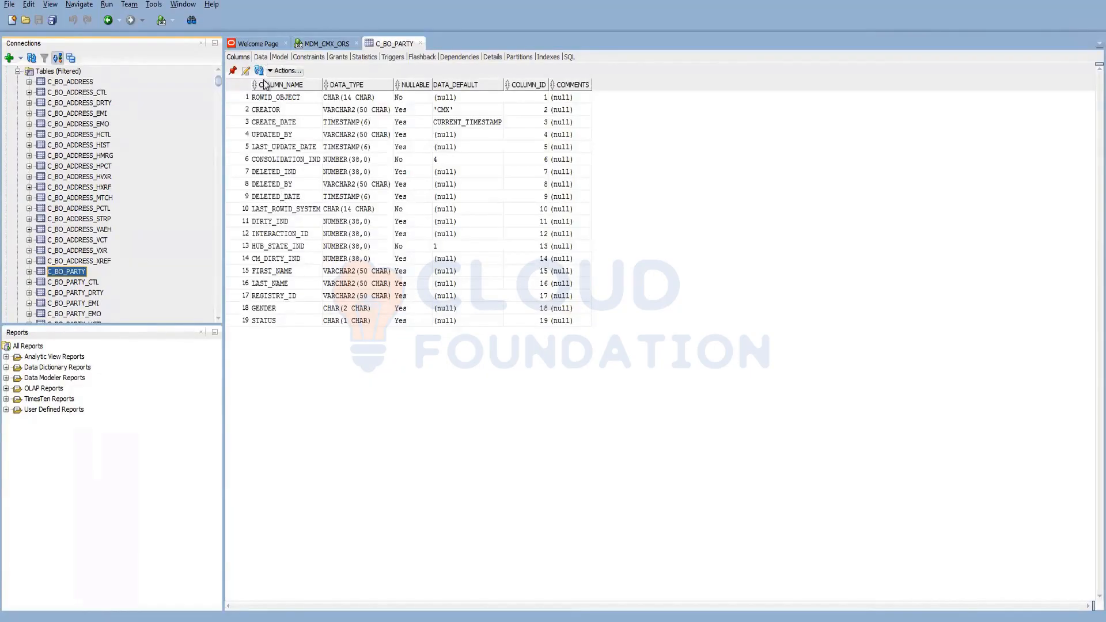
{"action": "left_click", "coordinate": [261, 57]}
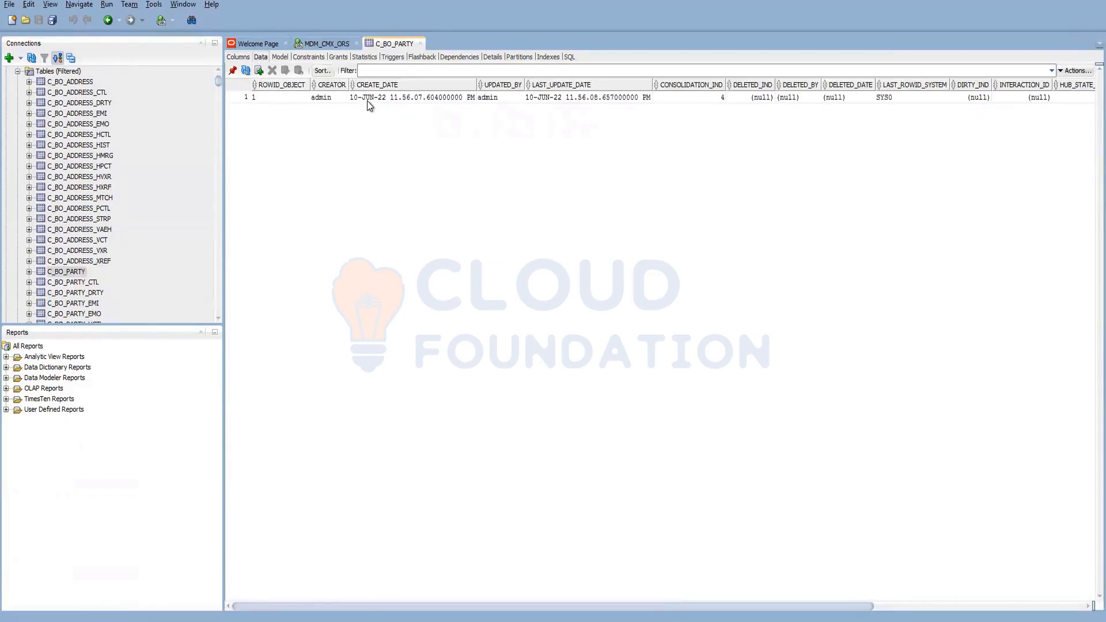
{"action": "left_click", "coordinate": [717, 98]}
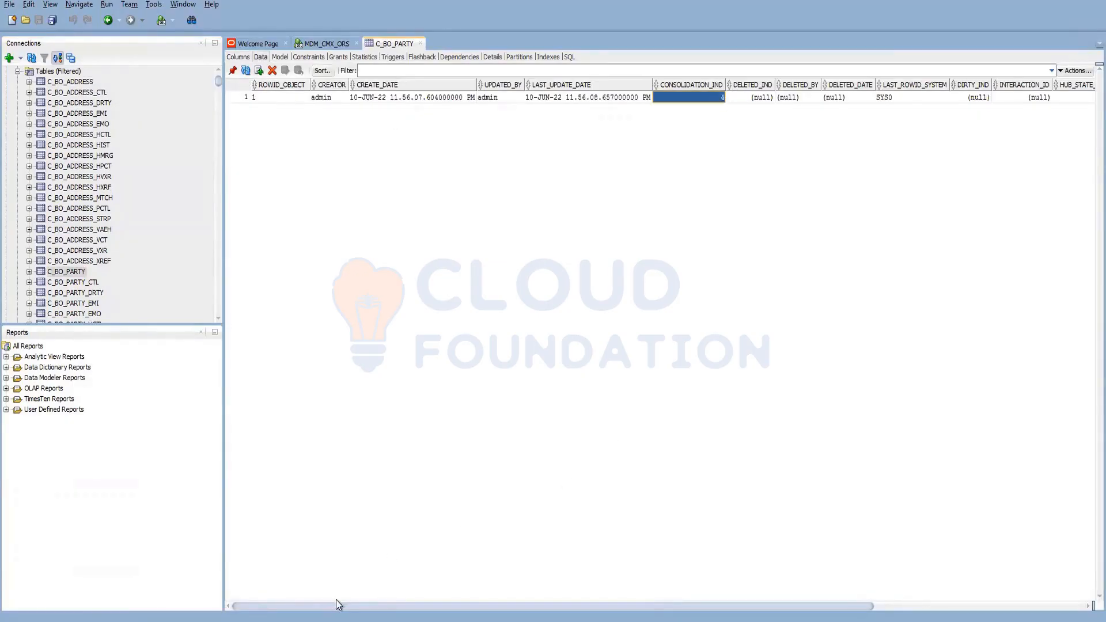
{"action": "left_click_drag", "start_coordinate": [340, 606], "coordinate": [734, 581]}
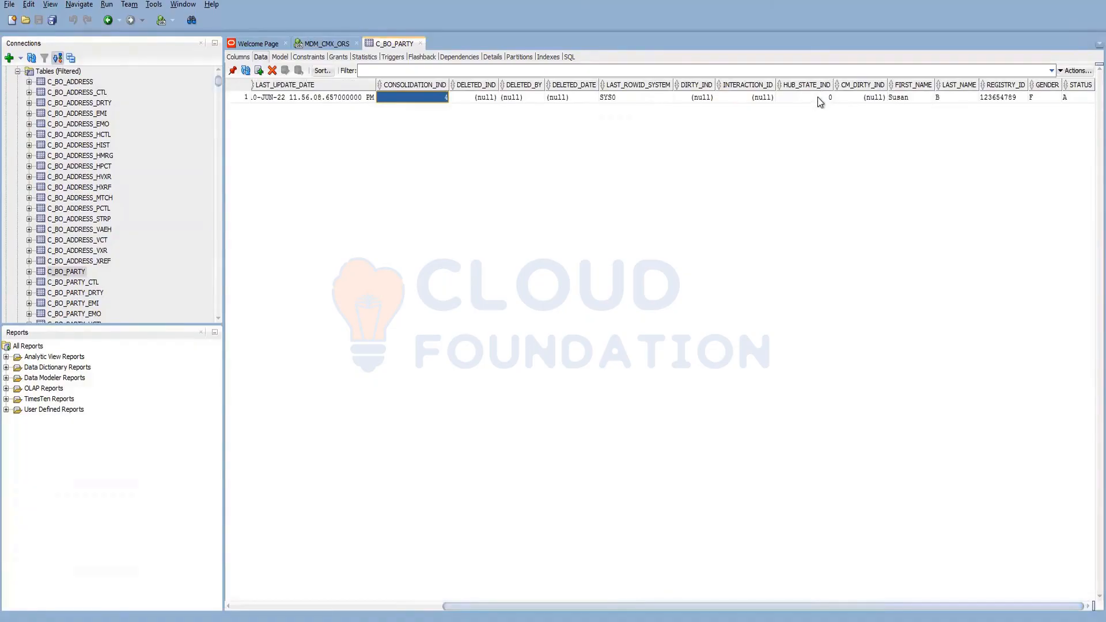
{"action": "scroll", "coordinate": [123, 262], "scroll_direction": "down", "scroll_amount": 2}
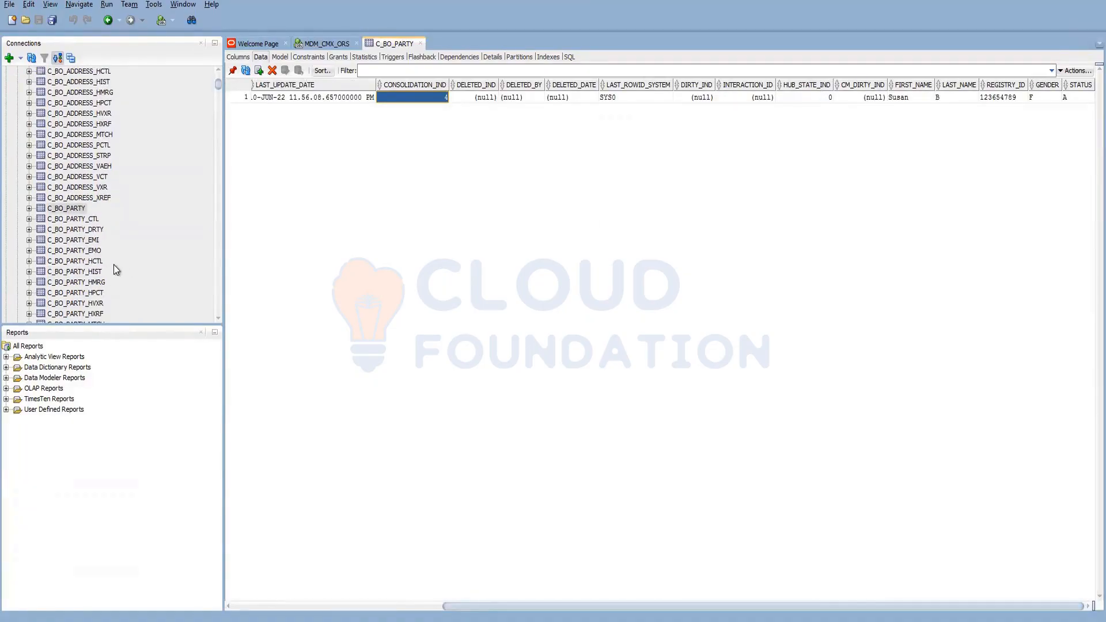
{"action": "scroll", "coordinate": [114, 265], "scroll_direction": "down", "scroll_amount": 4}
- Check the C_BO_PARTY_XREF row, noting ROWID_OBJECT 1
{"action": "left_click", "coordinate": [89, 252]}
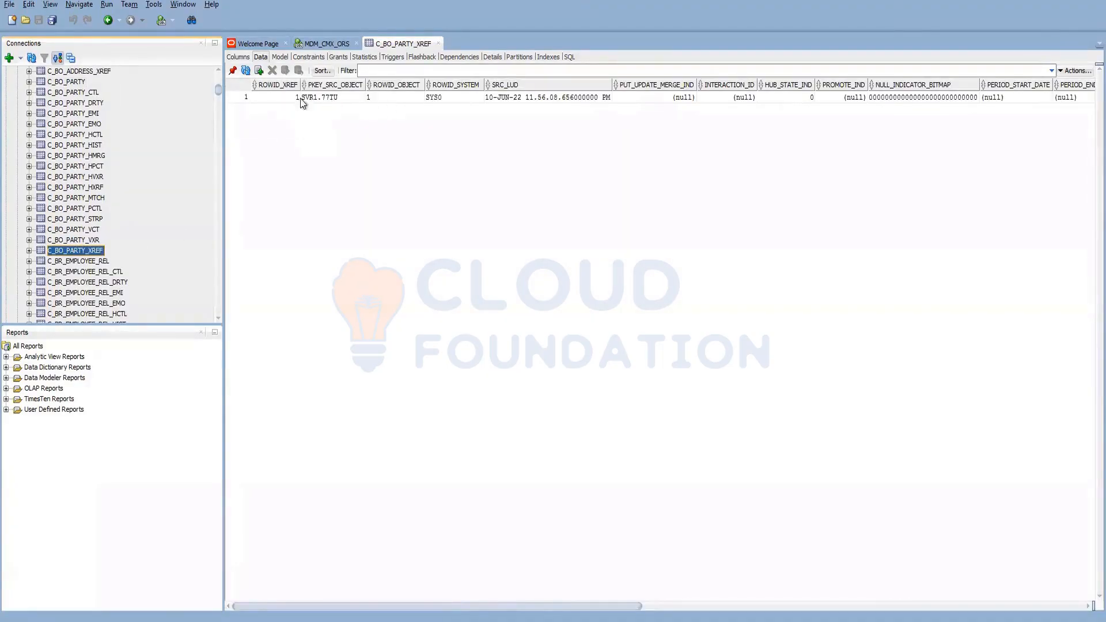
{"action": "left_click", "coordinate": [289, 101]}
{"action": "left_click", "coordinate": [402, 102]}
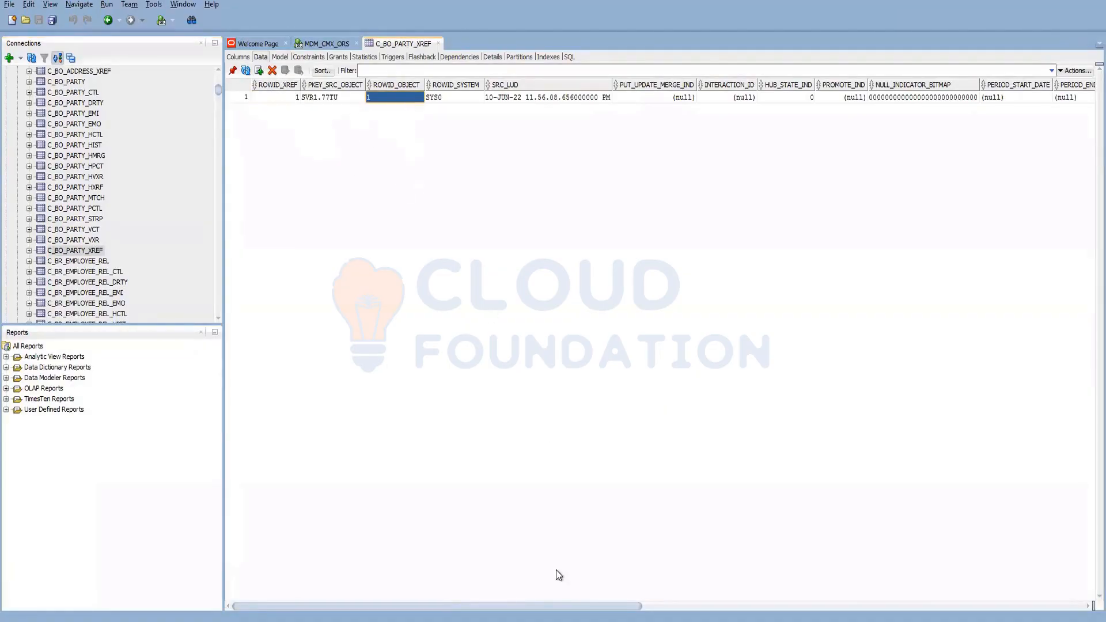
{"action": "left_click_drag", "start_coordinate": [549, 603], "coordinate": [514, 590]}
- Open the C_BO_PARTY_HIST, HVXR and HXRF tables, then return to the Hub Console
{"action": "mouse_move", "coordinate": [210, 619]}
{"action": "left_click", "coordinate": [93, 136]}
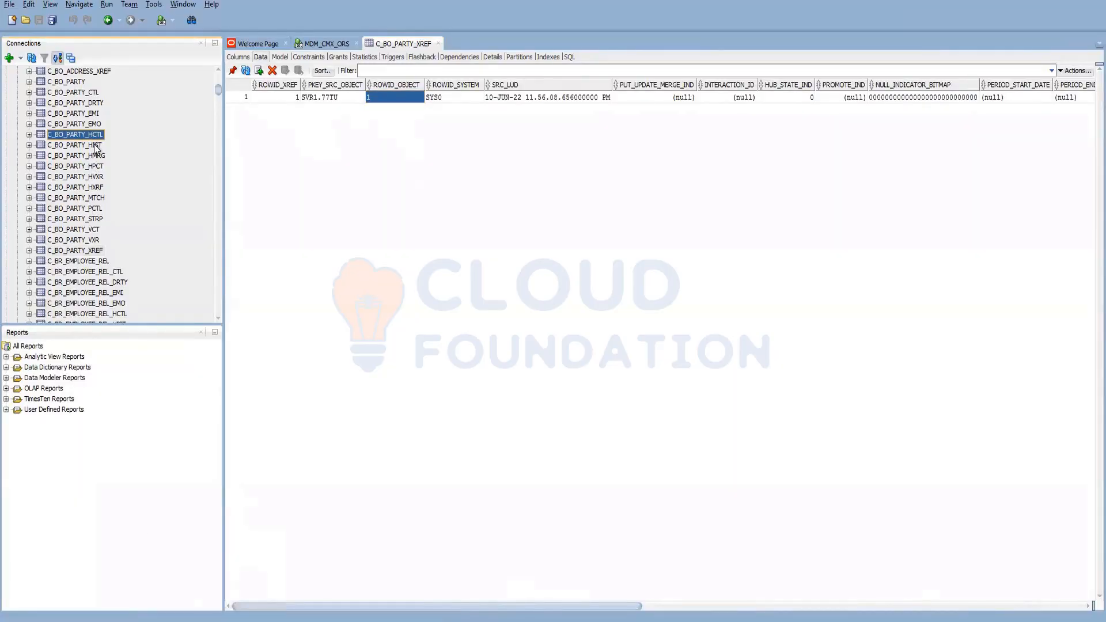
{"action": "left_click", "coordinate": [95, 146]}
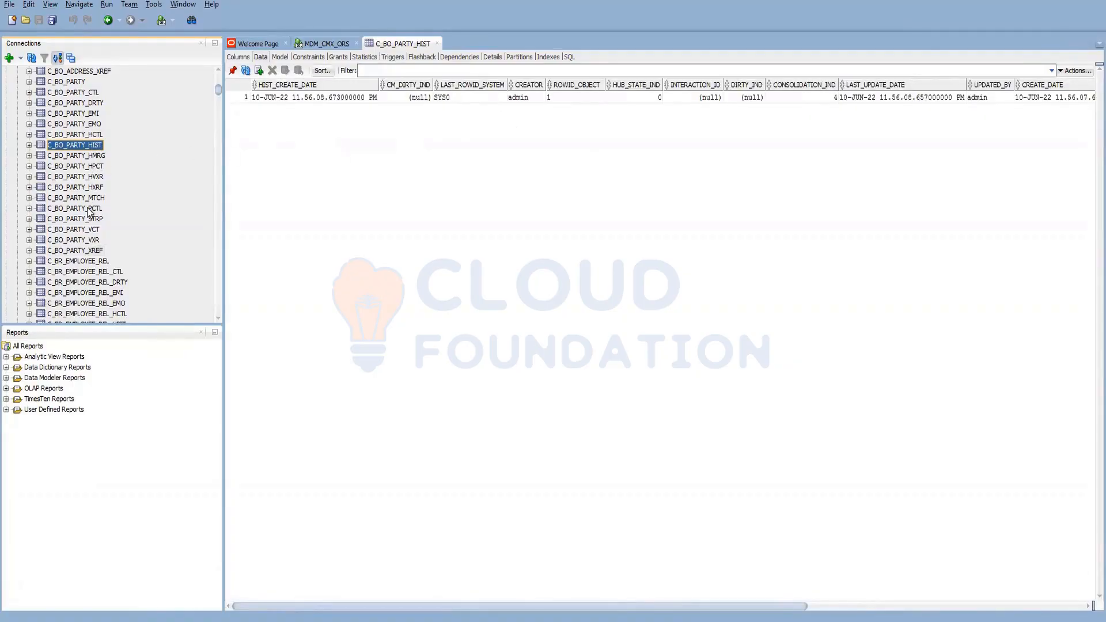
{"action": "left_click", "coordinate": [95, 179]}
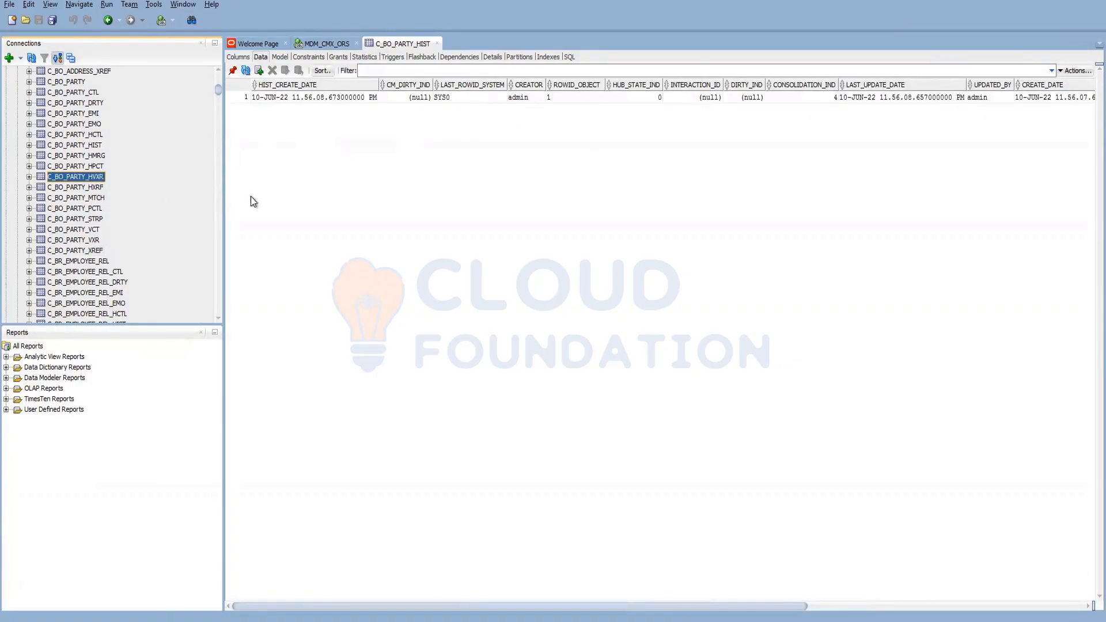
{"action": "key", "text": "Down"}
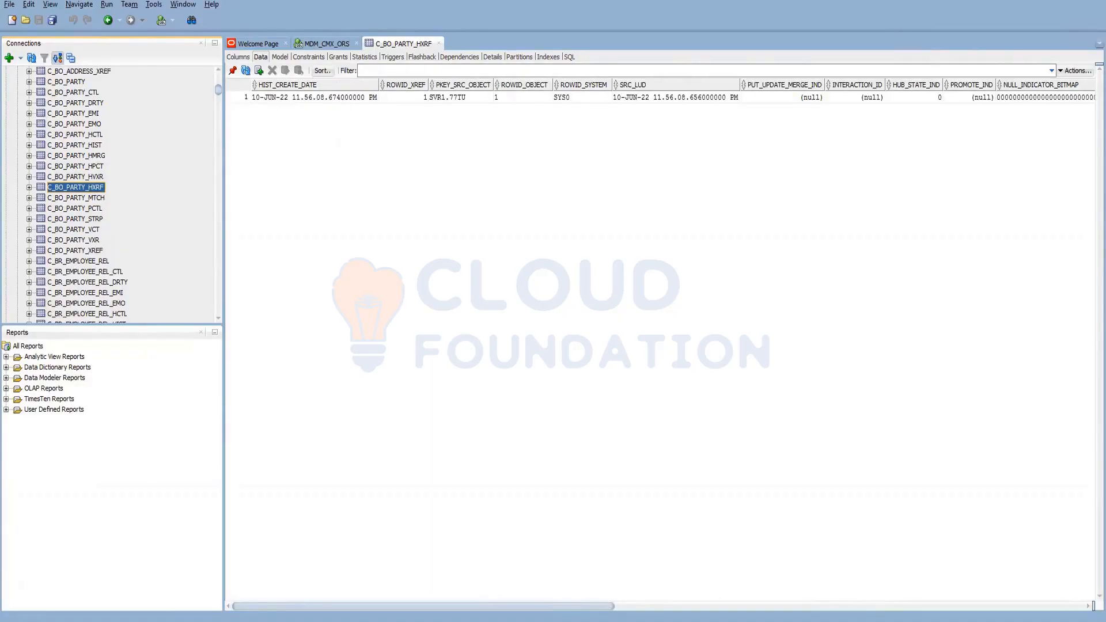
{"action": "key", "text": "alt+Tab"}
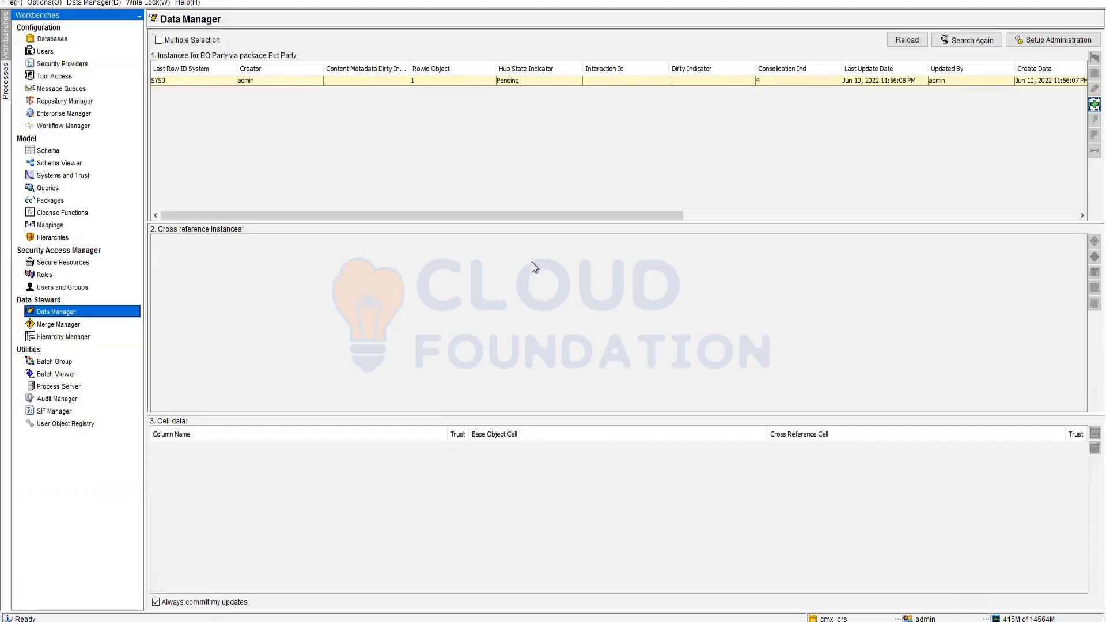
- Add a second BO Party record with names, Registry ID, Gender F and Hub State 0 - Pending
{"action": "left_click", "coordinate": [1094, 104]}
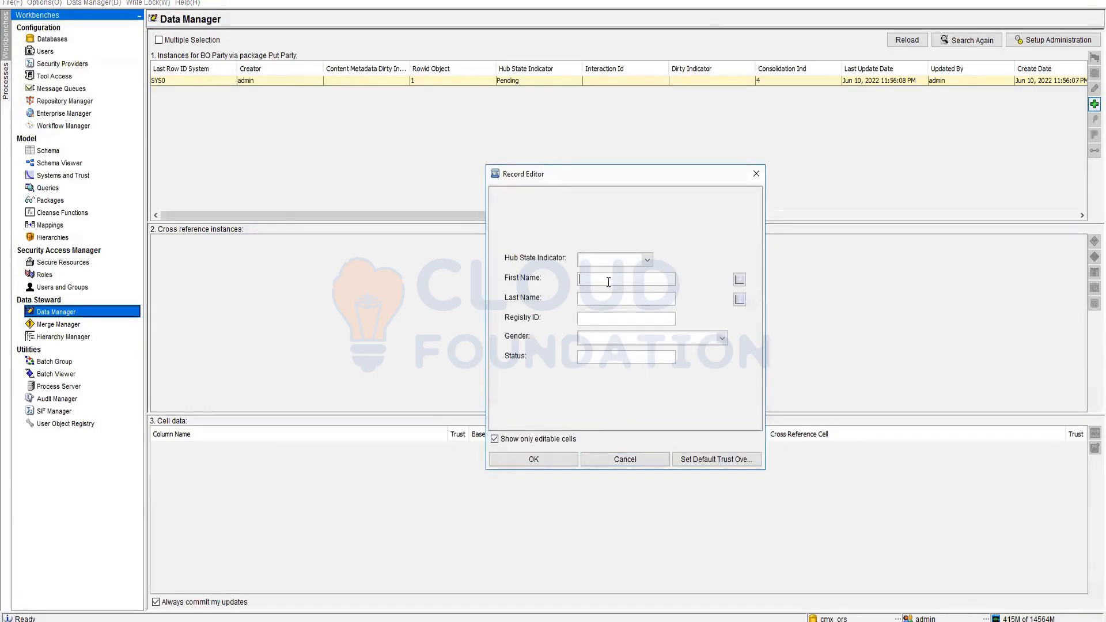
{"action": "type", "text": "Susan"}
{"action": "key", "text": "Tab"}
{"action": "type", "text": "an"}
{"action": "type", "text": "123456789"}
{"action": "left_click", "coordinate": [652, 338]}
{"action": "left_click", "coordinate": [622, 369]}
{"action": "left_click", "coordinate": [616, 264]}
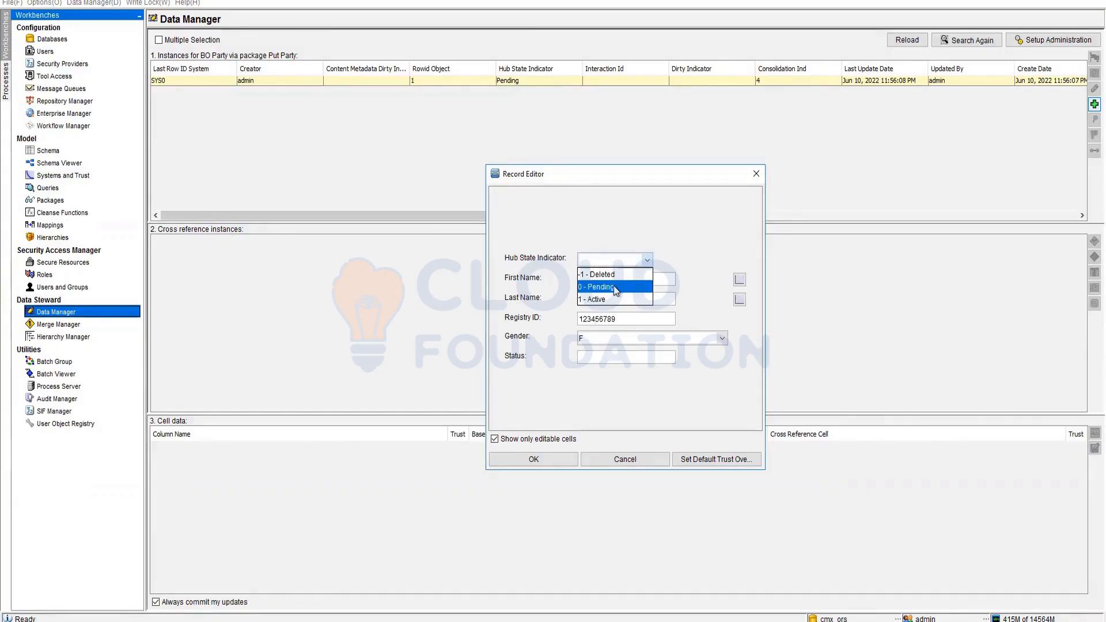
{"action": "left_click", "coordinate": [614, 287]}
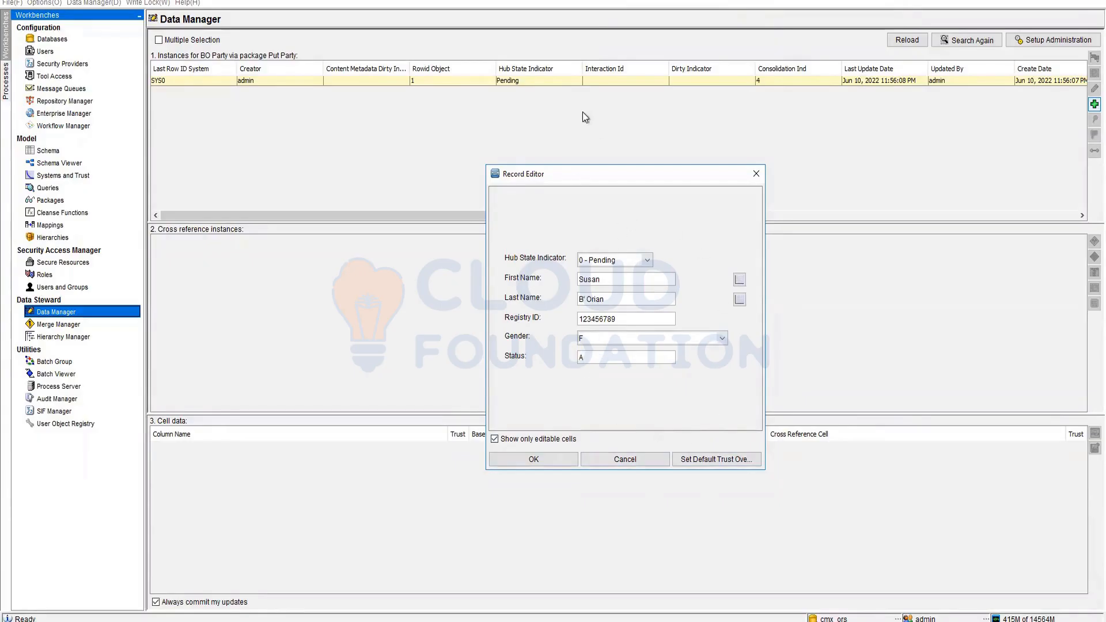
{"action": "left_click", "coordinate": [523, 461]}
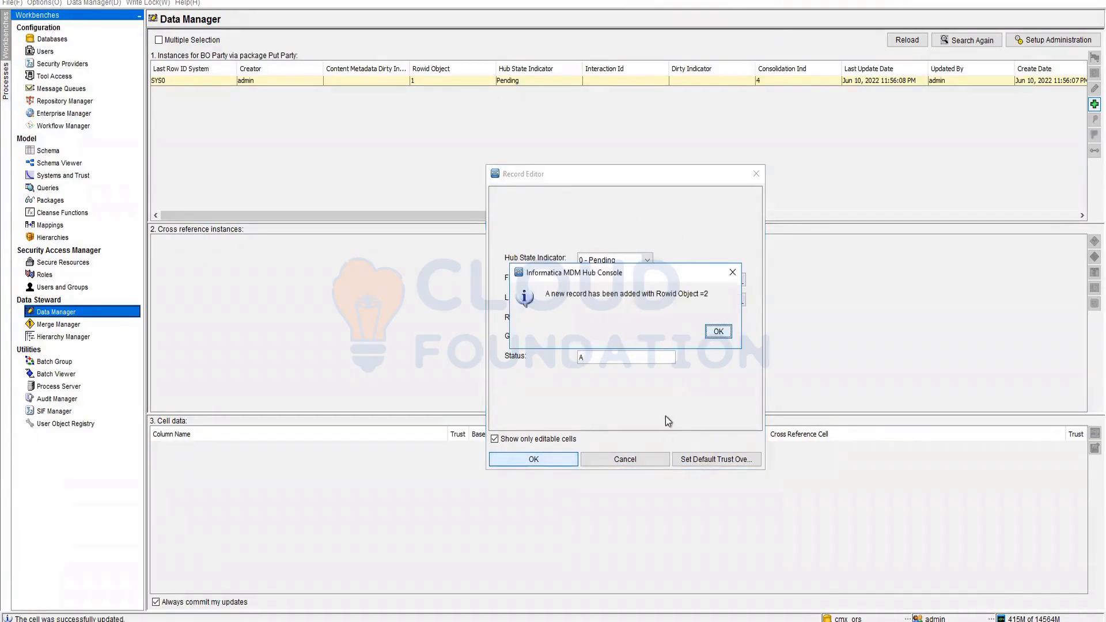
{"action": "left_click", "coordinate": [728, 333]}
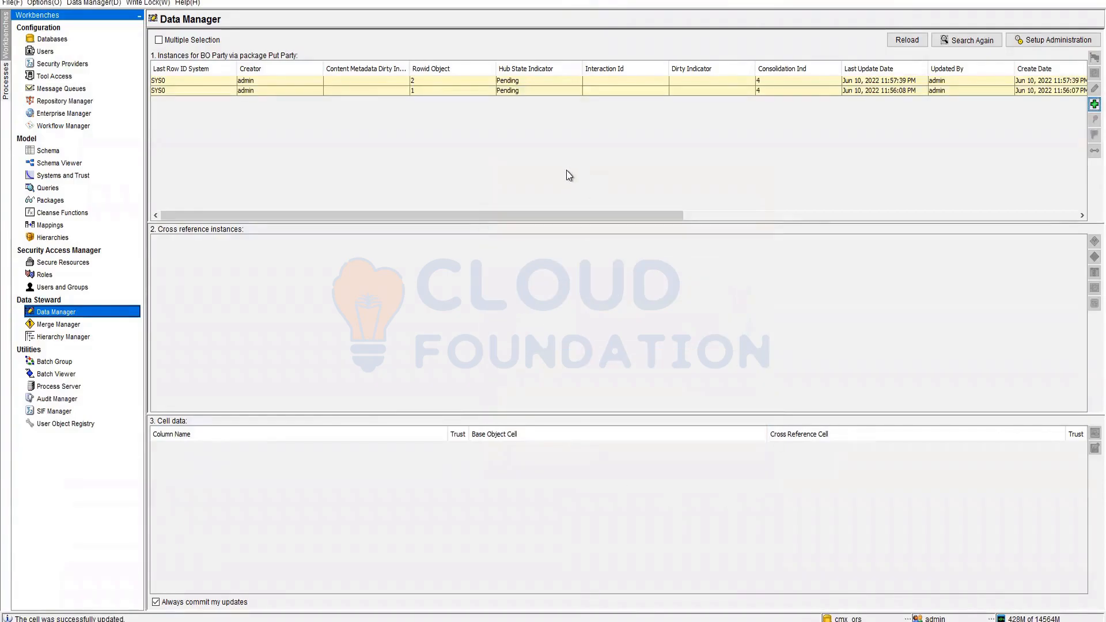
- Open the Rowid 2 record in the editor and close it unchanged
{"action": "left_click", "coordinate": [780, 83]}
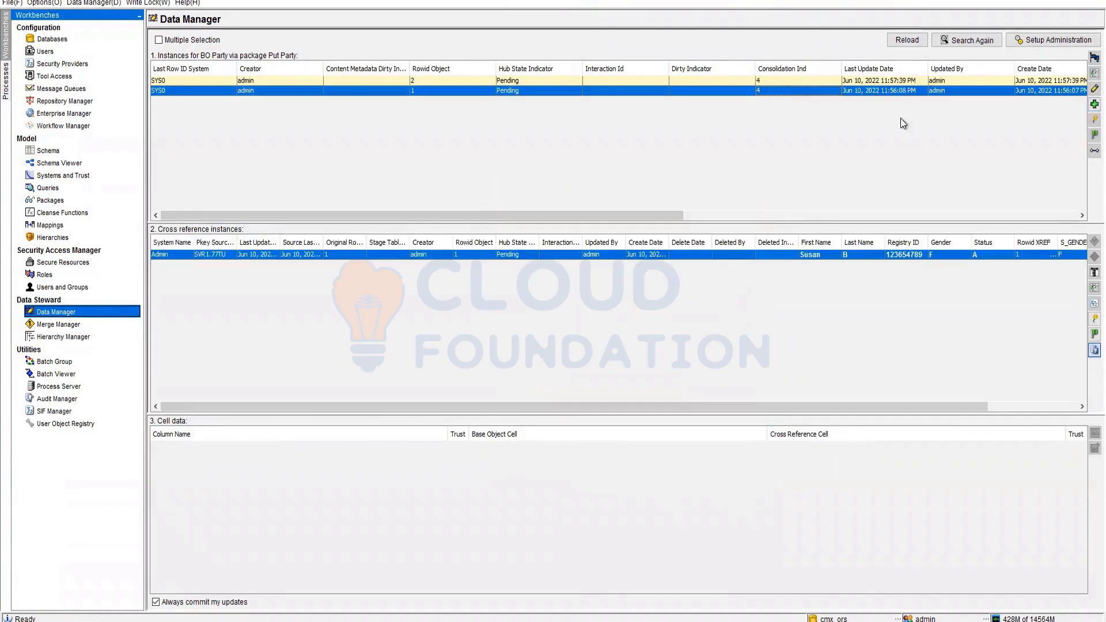
{"action": "left_click", "coordinate": [1092, 89]}
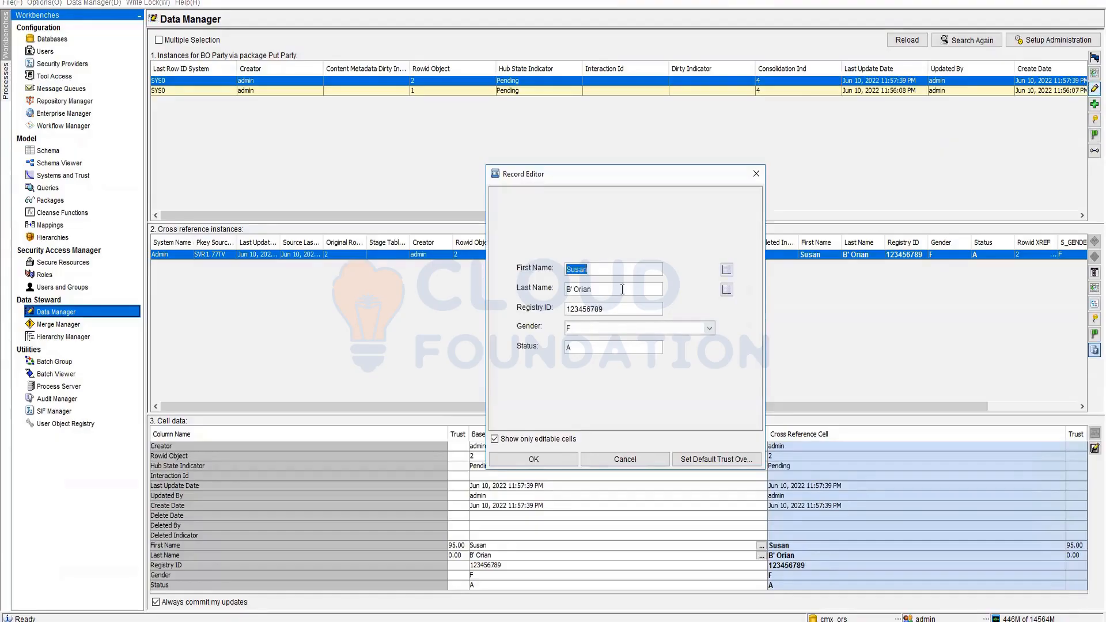
{"action": "left_click", "coordinate": [547, 463]}
- View the first record's relationships with the Put Address package, then its history
{"action": "double_click", "coordinate": [534, 83]}
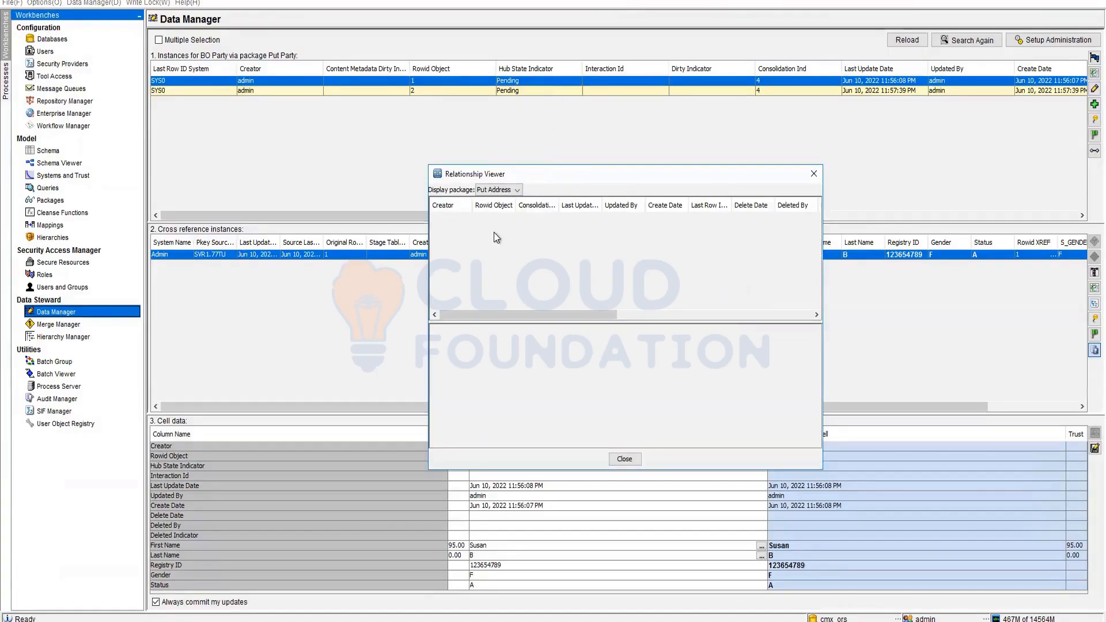
{"action": "left_click", "coordinate": [506, 189]}
{"action": "left_click", "coordinate": [514, 189]}
{"action": "left_click_drag", "start_coordinate": [618, 314], "coordinate": [837, 315]}
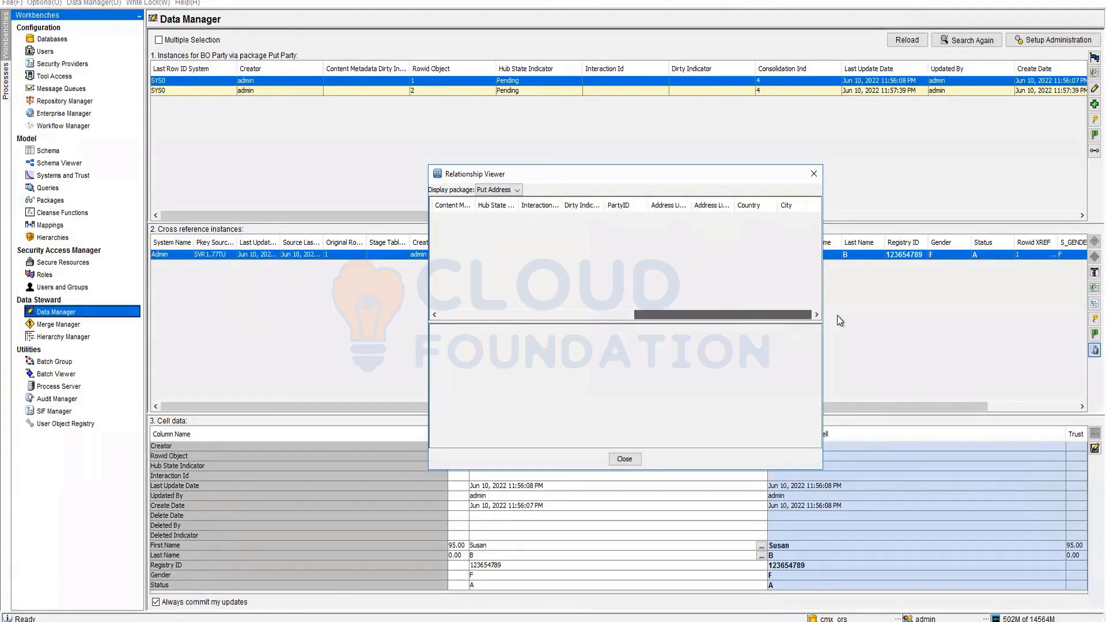
{"action": "left_click", "coordinate": [624, 459]}
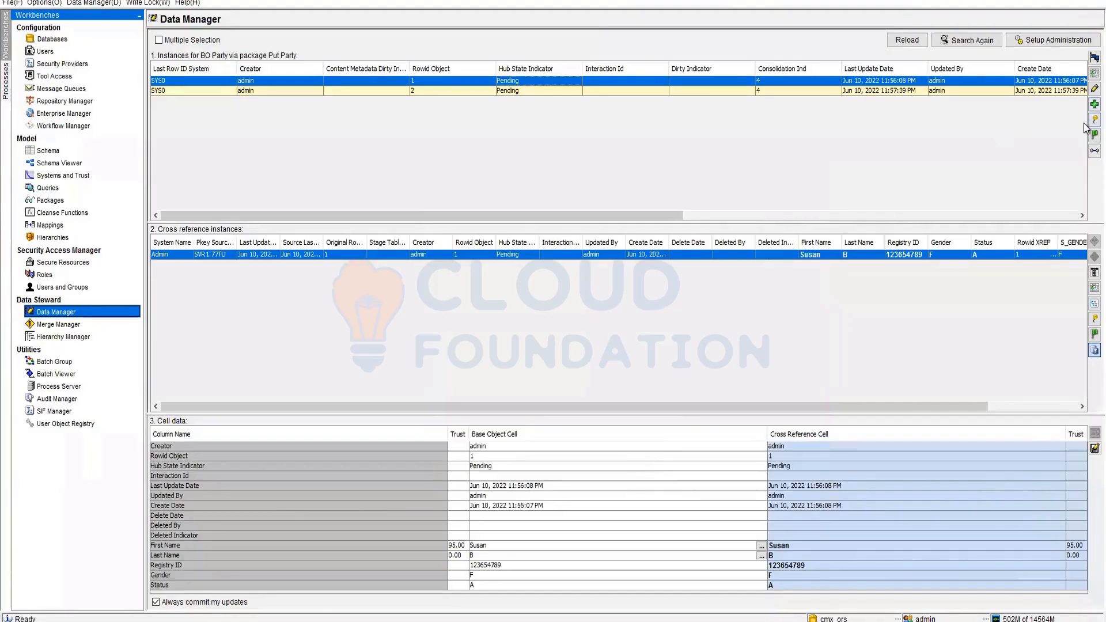
{"action": "left_click", "coordinate": [1085, 76]}
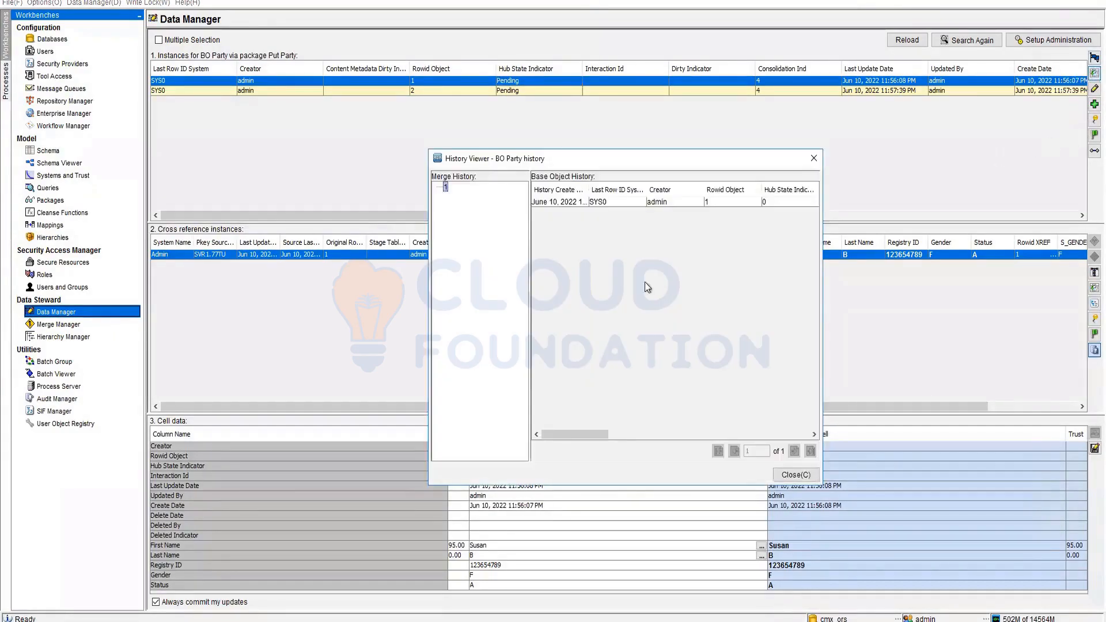
{"action": "left_click", "coordinate": [797, 474]}
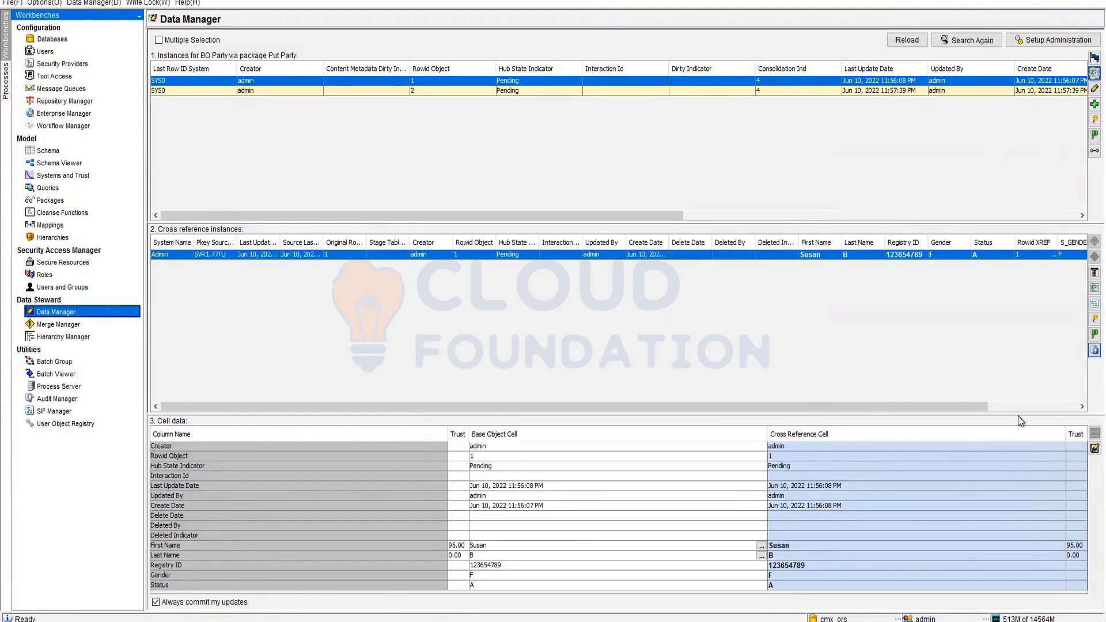
{"action": "left_click", "coordinate": [1093, 120]}
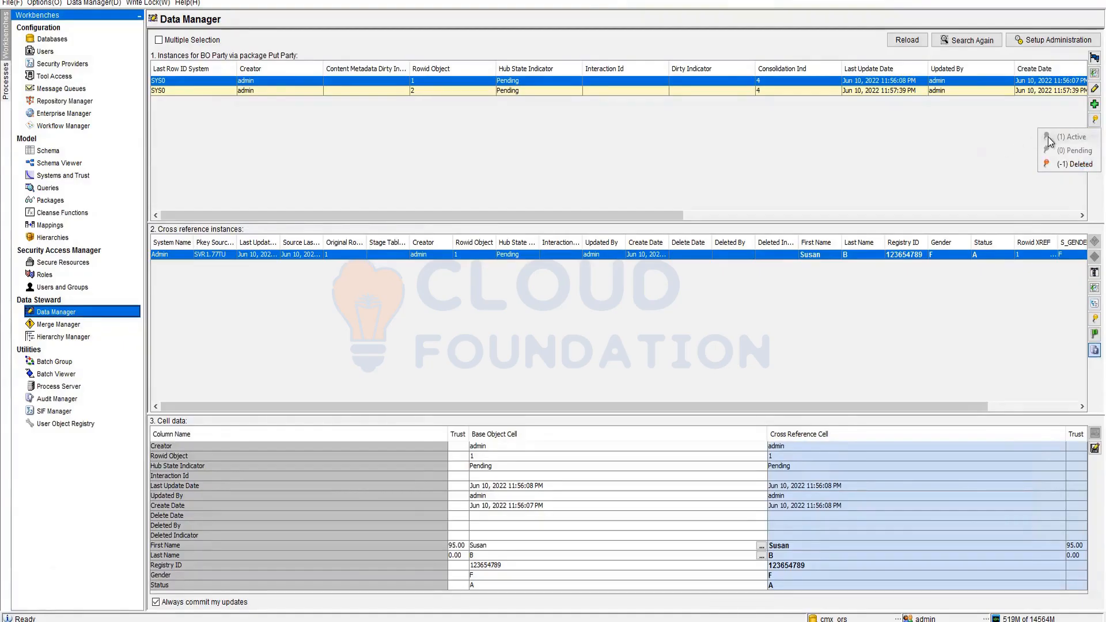
{"action": "left_click", "coordinate": [963, 130]}
{"action": "left_click", "coordinate": [975, 89]}
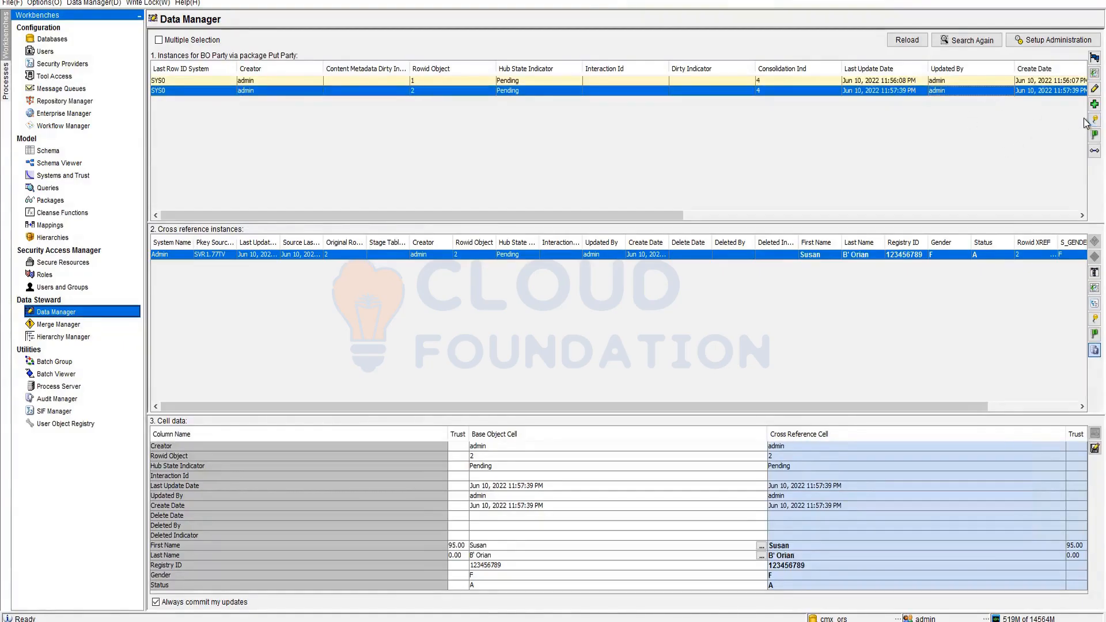
{"action": "left_click", "coordinate": [1093, 120]}
{"action": "left_click", "coordinate": [1021, 165]}
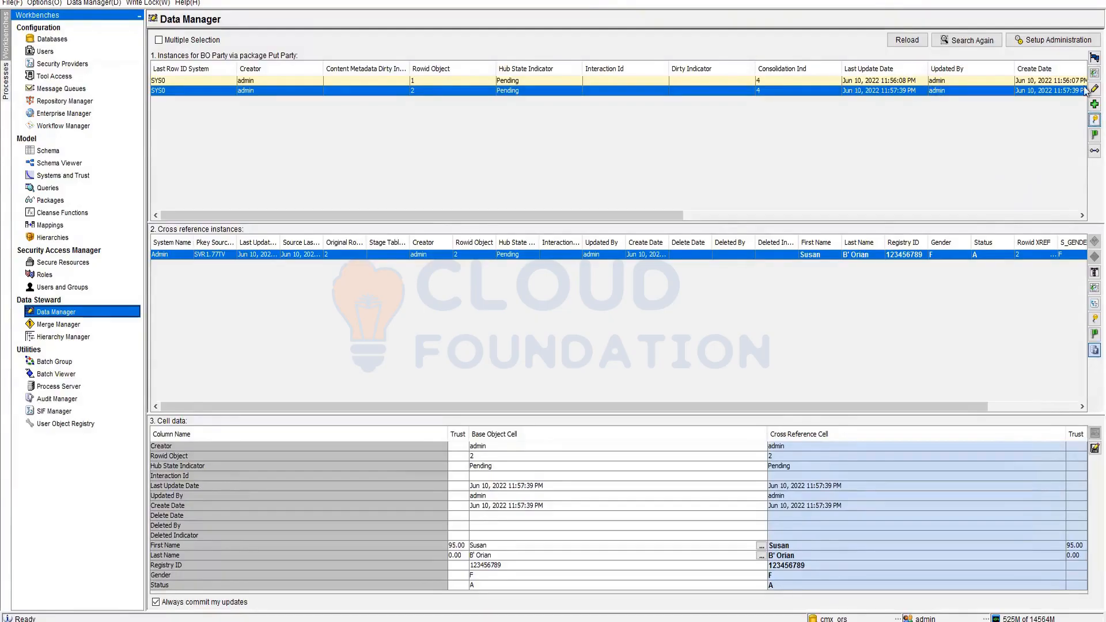
{"action": "left_click", "coordinate": [1092, 135]}
{"action": "left_click_drag", "start_coordinate": [415, 220], "coordinate": [537, 181]}
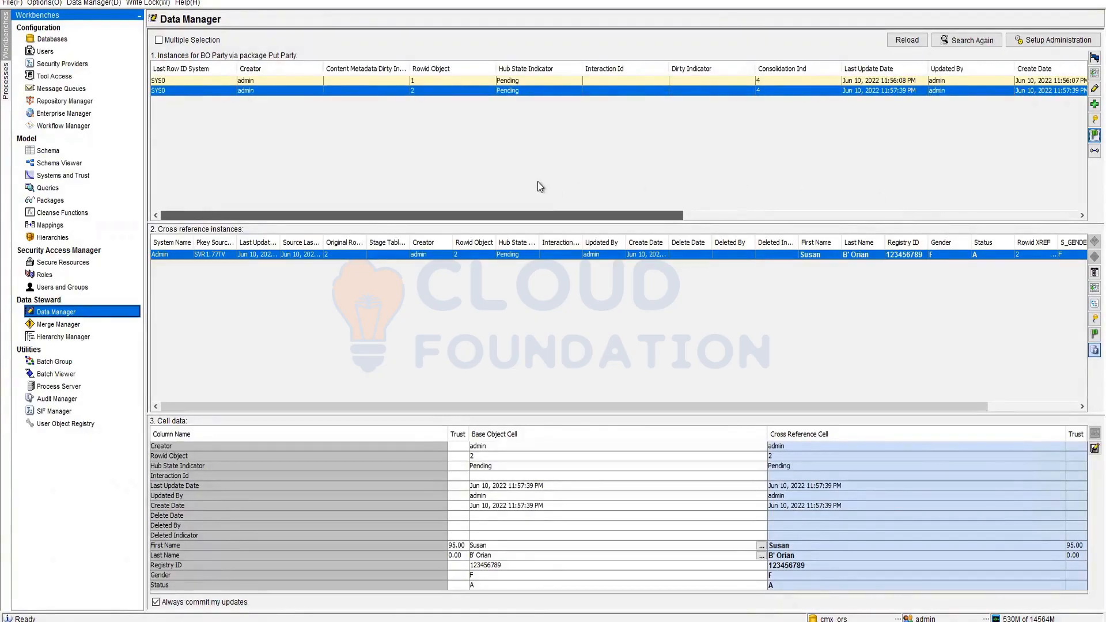
{"action": "left_click_drag", "start_coordinate": [537, 181], "coordinate": [987, 210]}
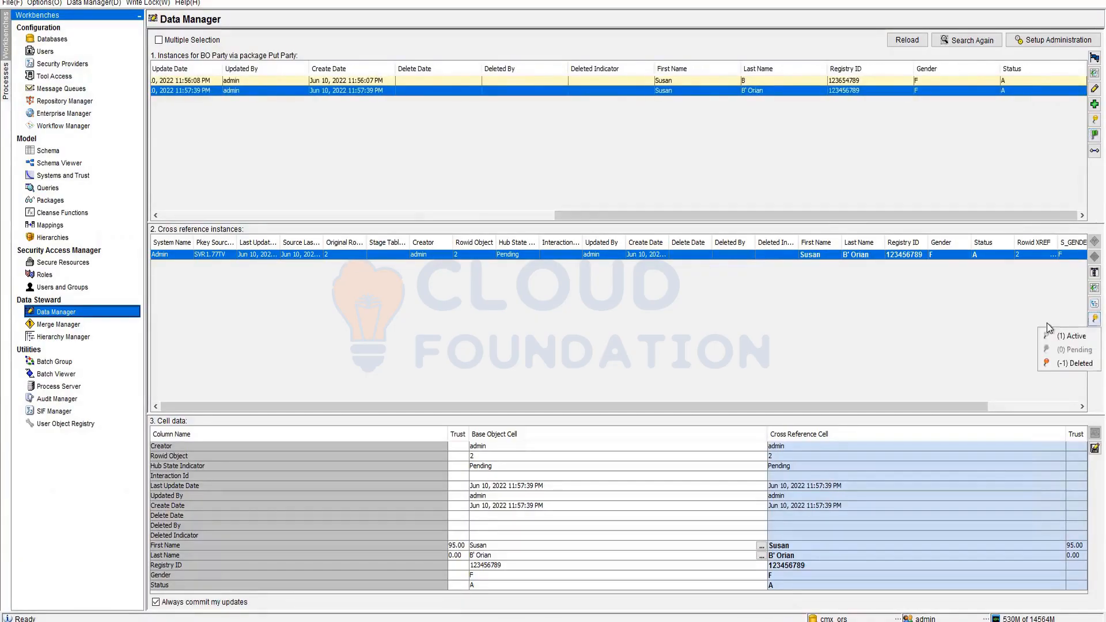
{"action": "left_click", "coordinate": [839, 80]}
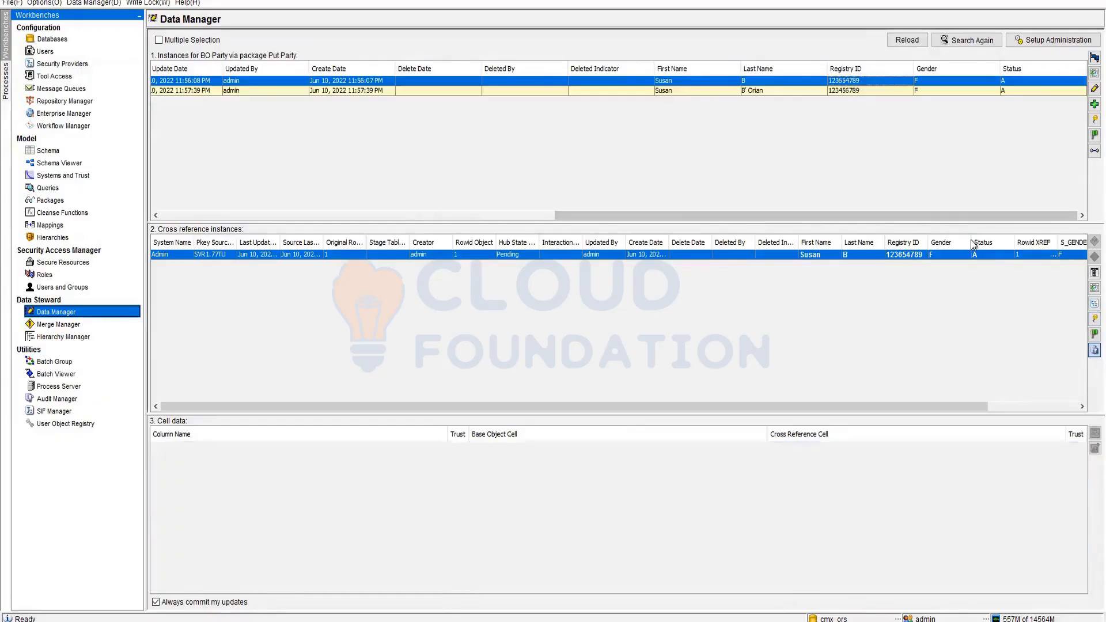
{"action": "left_click", "coordinate": [1086, 318]}
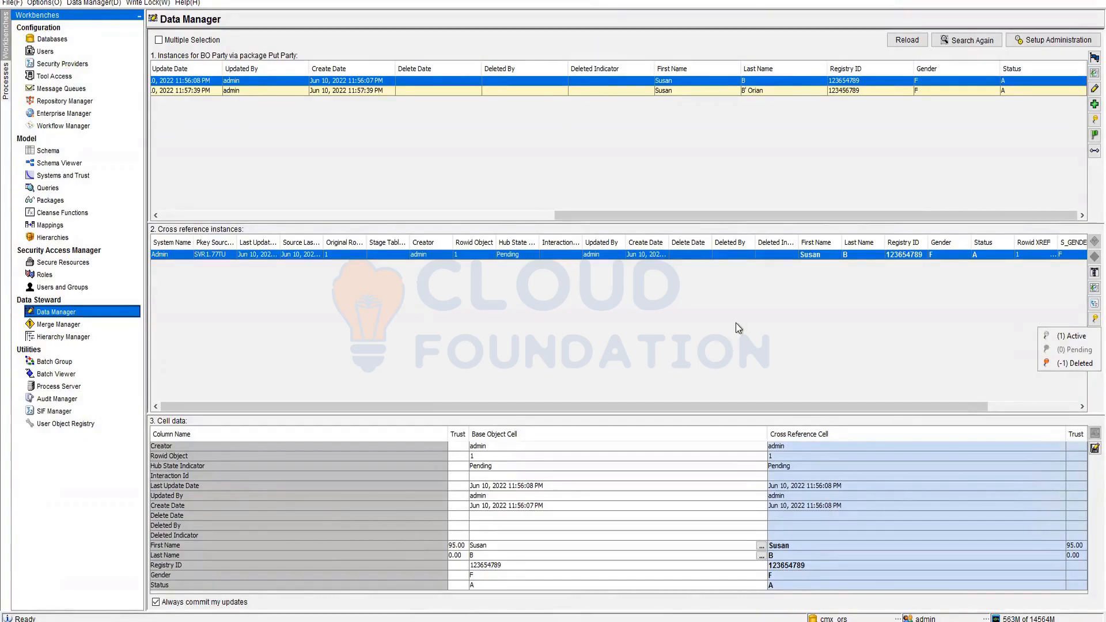
{"action": "left_click", "coordinate": [1093, 119]}
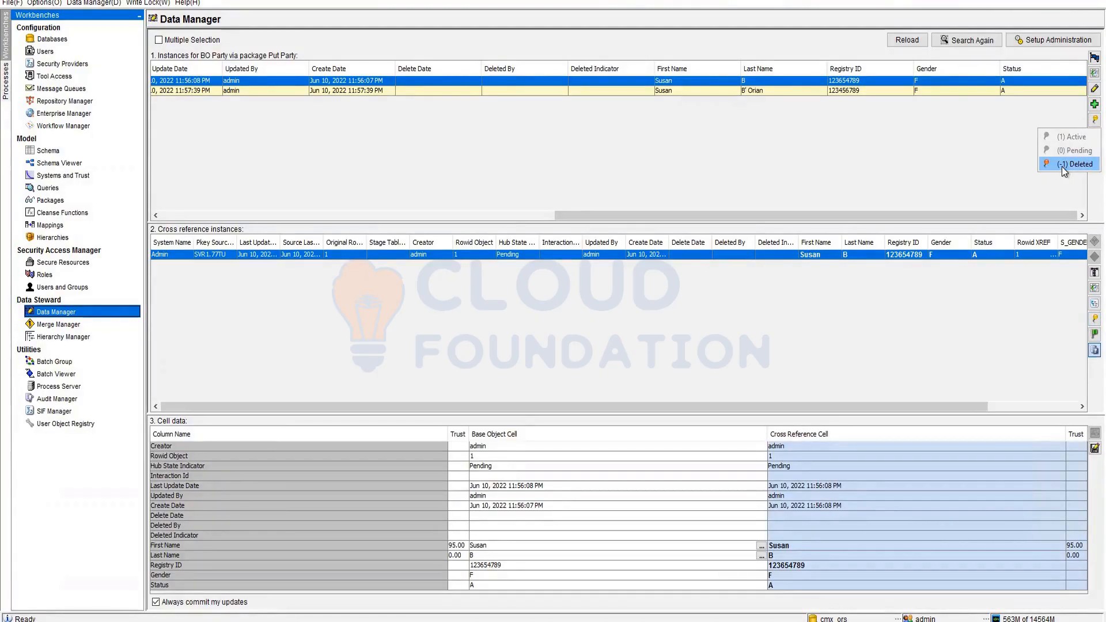
{"action": "left_click", "coordinate": [1062, 164]}
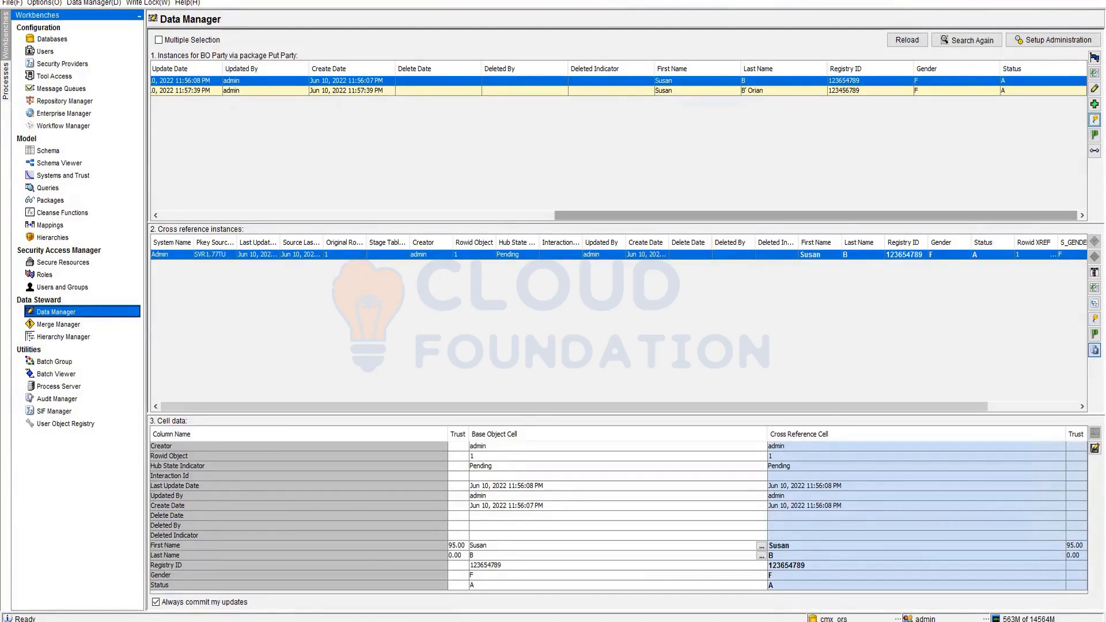
{"action": "left_click", "coordinate": [1094, 318]}
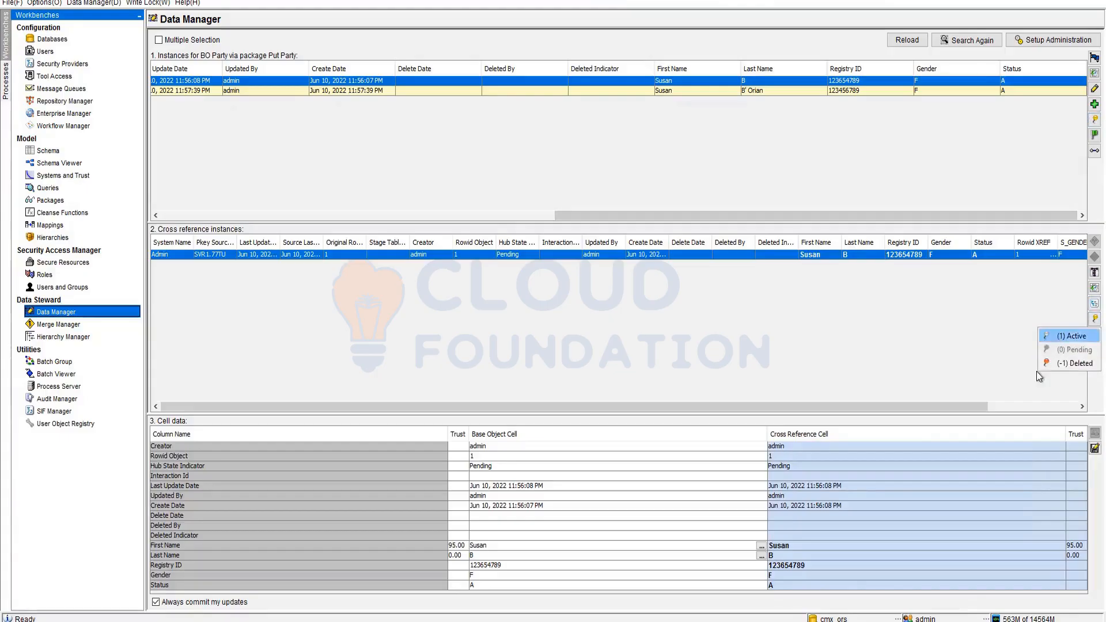
{"action": "left_click", "coordinate": [1056, 336]}
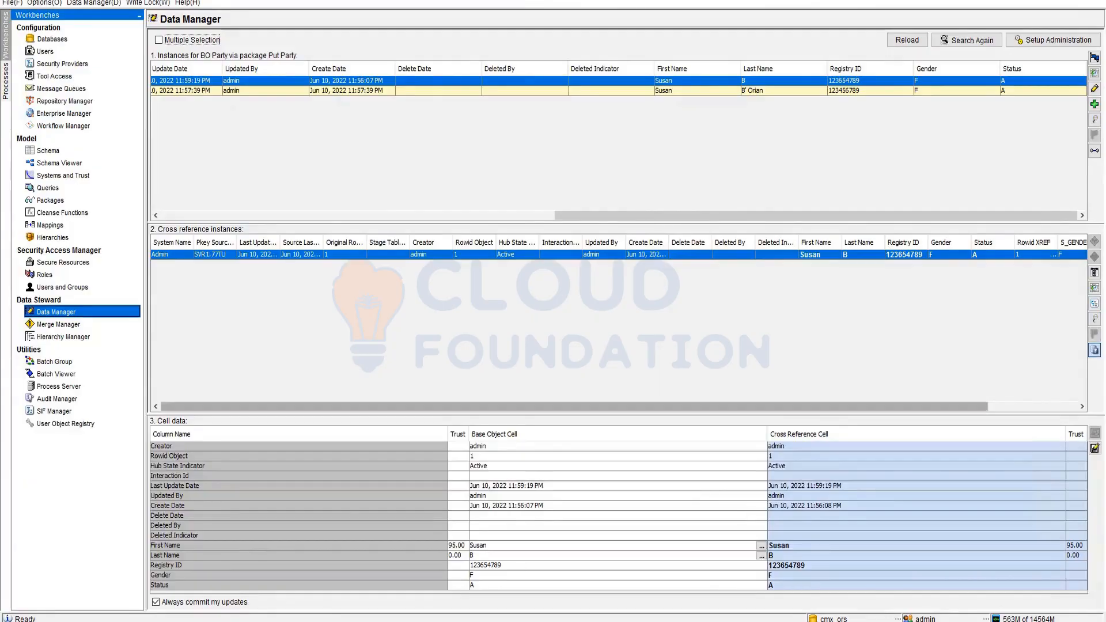
{"action": "key", "text": "alt+Tab"}
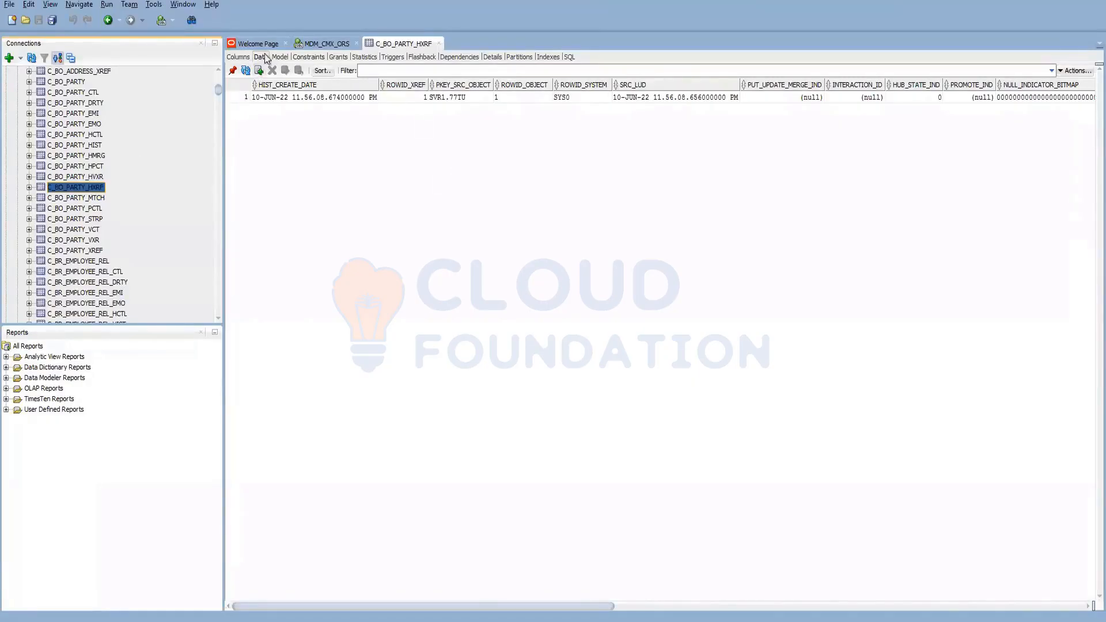
- Refresh C_BO_PARTY_HXRF and compare its first and third history rows
{"action": "left_click", "coordinate": [246, 70]}
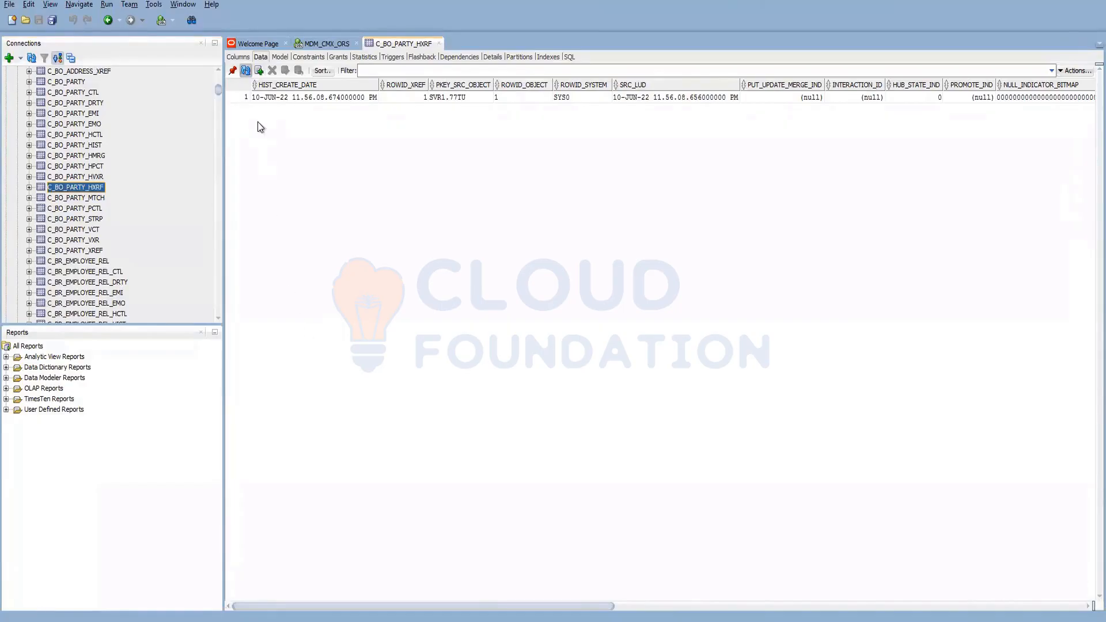
{"action": "left_click", "coordinate": [247, 69]}
{"action": "left_click", "coordinate": [541, 101]}
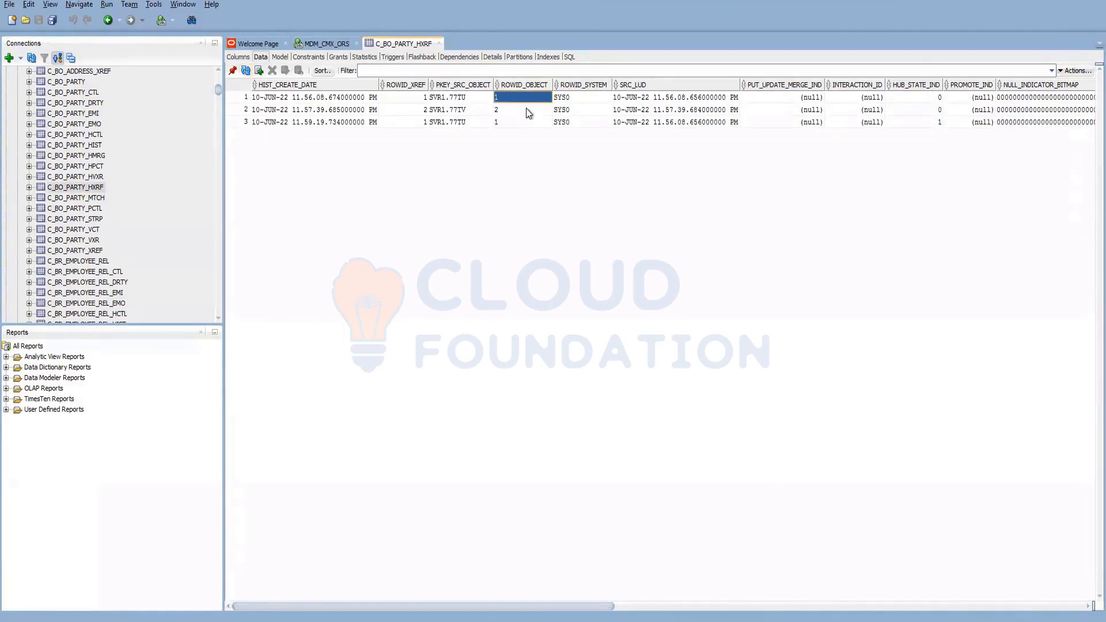
{"action": "left_click", "coordinate": [244, 98]}
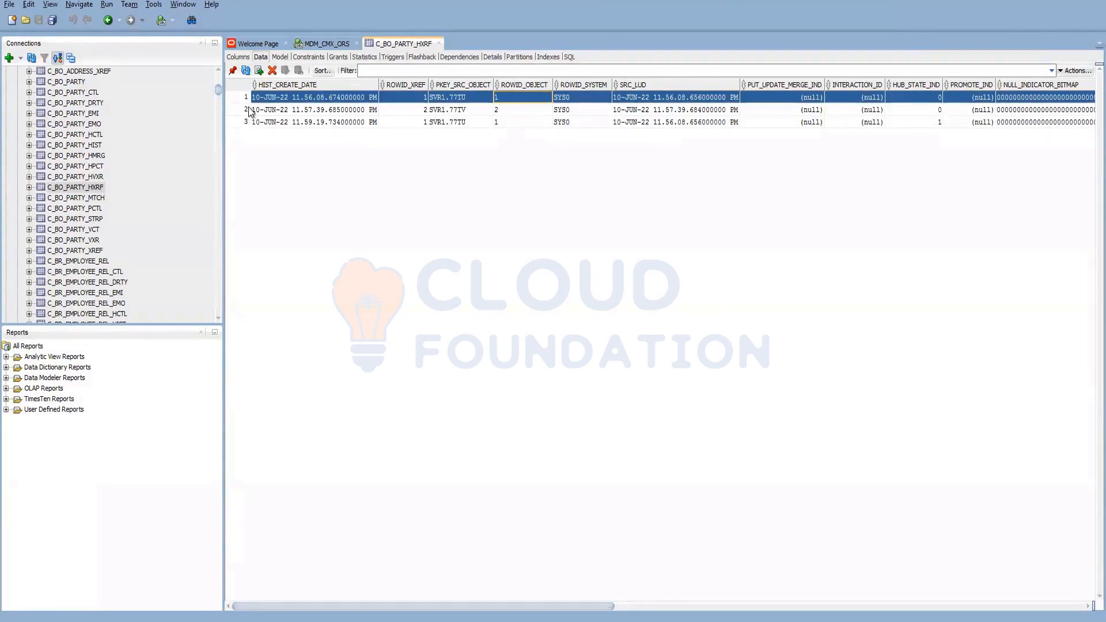
{"action": "left_click", "coordinate": [248, 122], "text": "ctrl"}
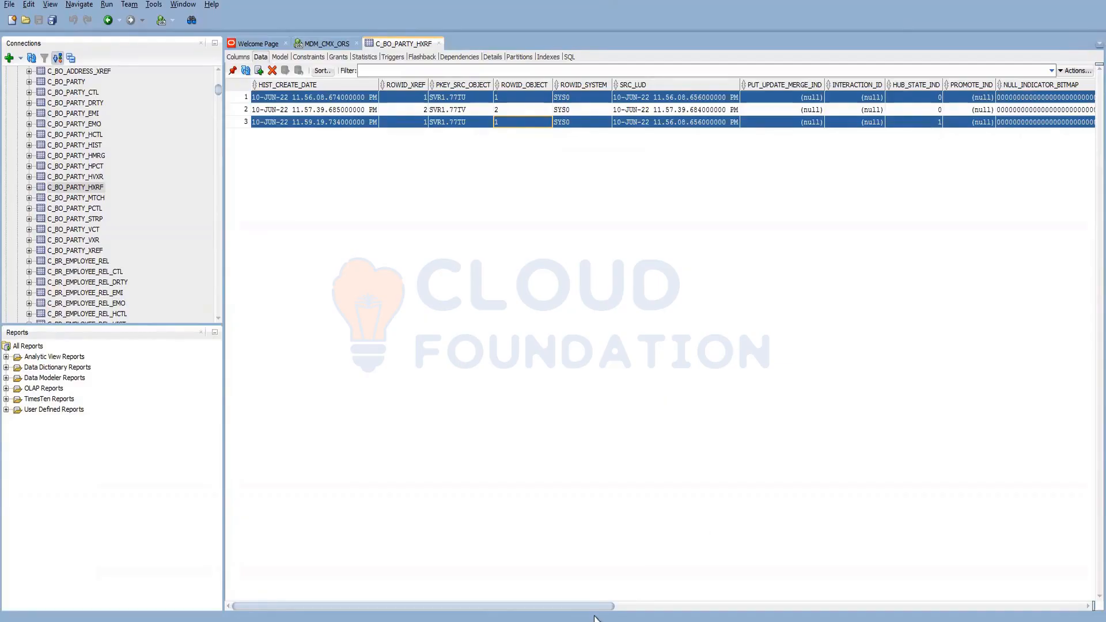
{"action": "left_click_drag", "start_coordinate": [604, 606], "coordinate": [403, 555]}
- Check HUB_STATE_IND values in C_BO_PARTY_XREF and the object ID in C_BO_PARTY_HIST
{"action": "left_click", "coordinate": [92, 251]}
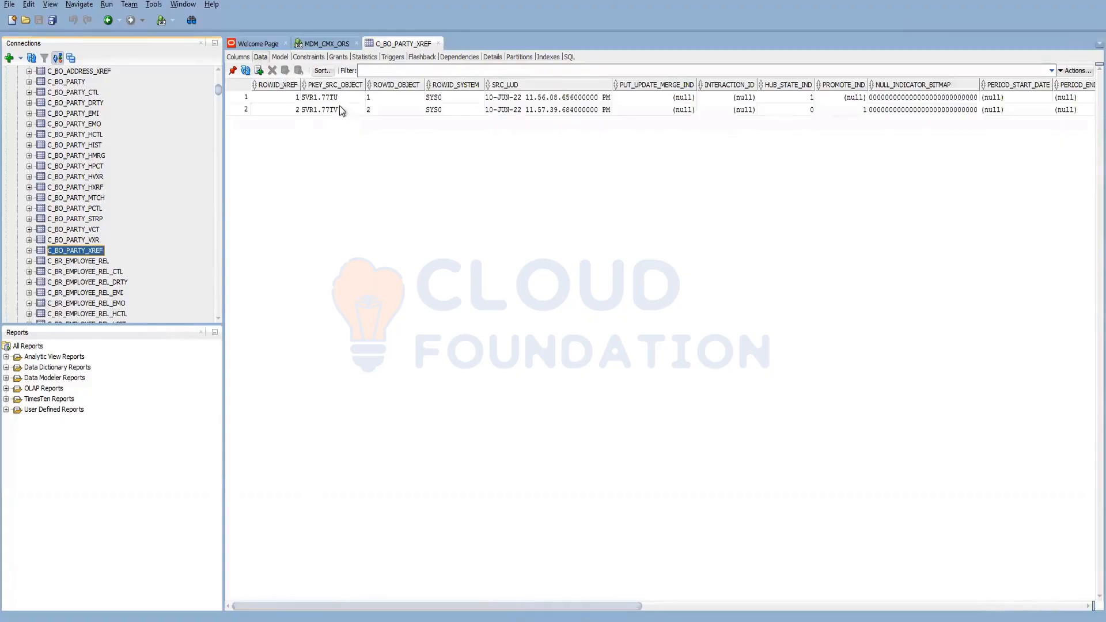
{"action": "left_click", "coordinate": [809, 97]}
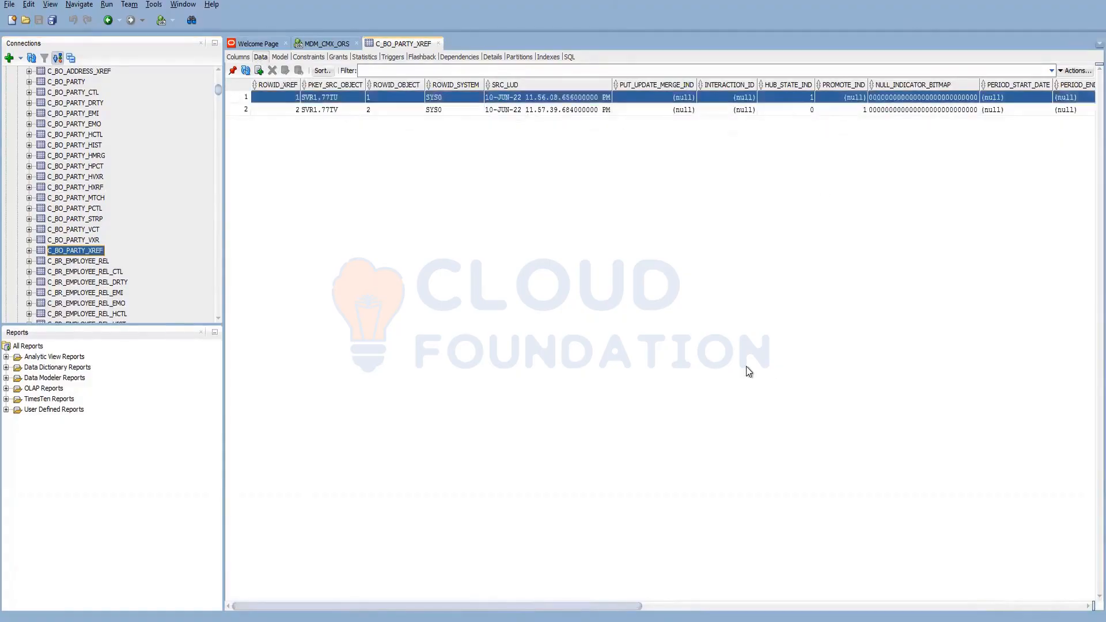
{"action": "left_click", "coordinate": [806, 109]}
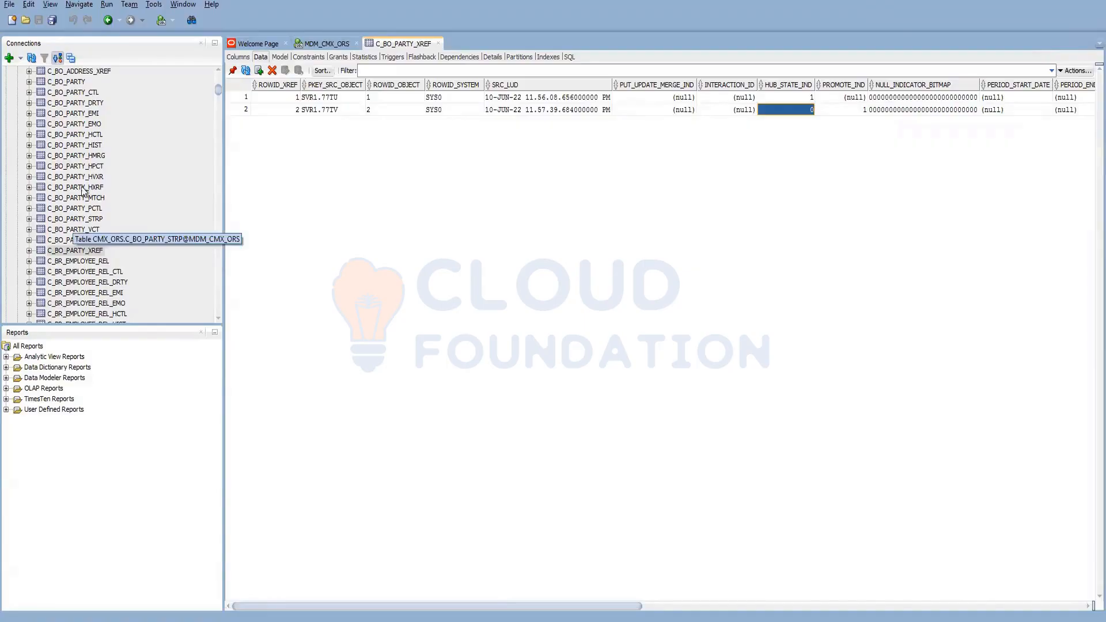
{"action": "left_click", "coordinate": [92, 146]}
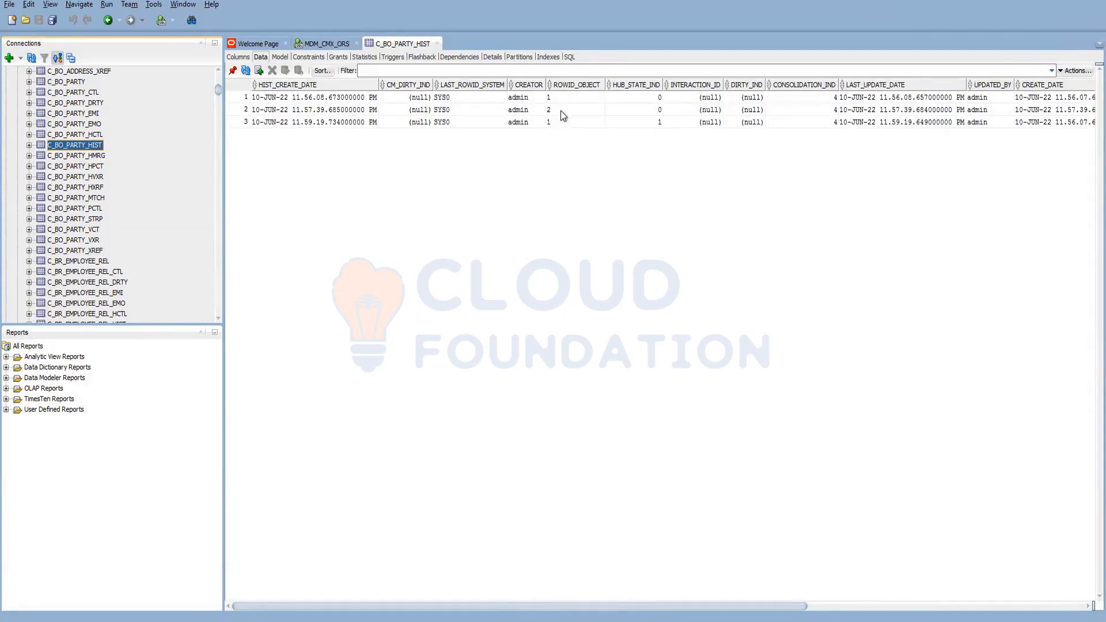
{"action": "left_click", "coordinate": [567, 97]}
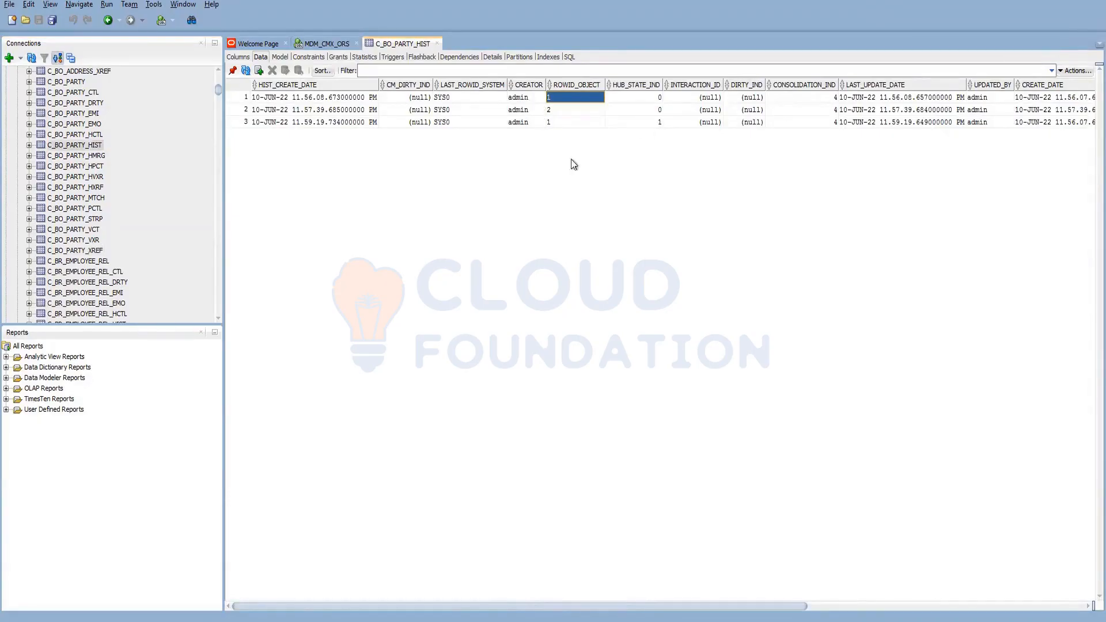
- Inspect the third C_BO_PARTY_HXRF row's hub state and object ID, then return to Hub Console
{"action": "left_click", "coordinate": [98, 187]}
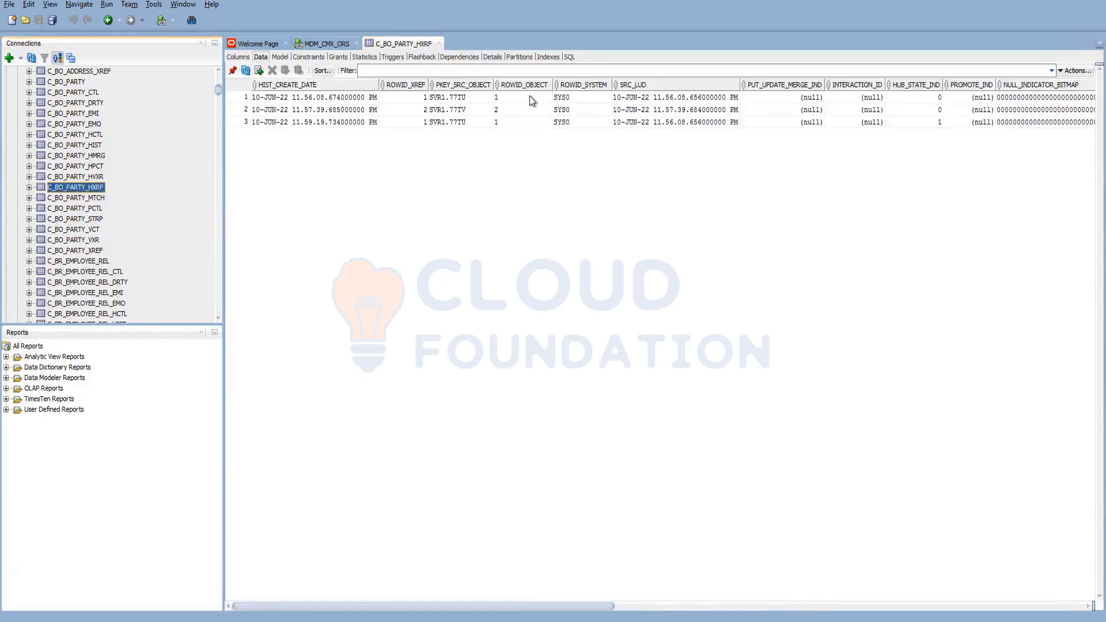
{"action": "left_click", "coordinate": [920, 98]}
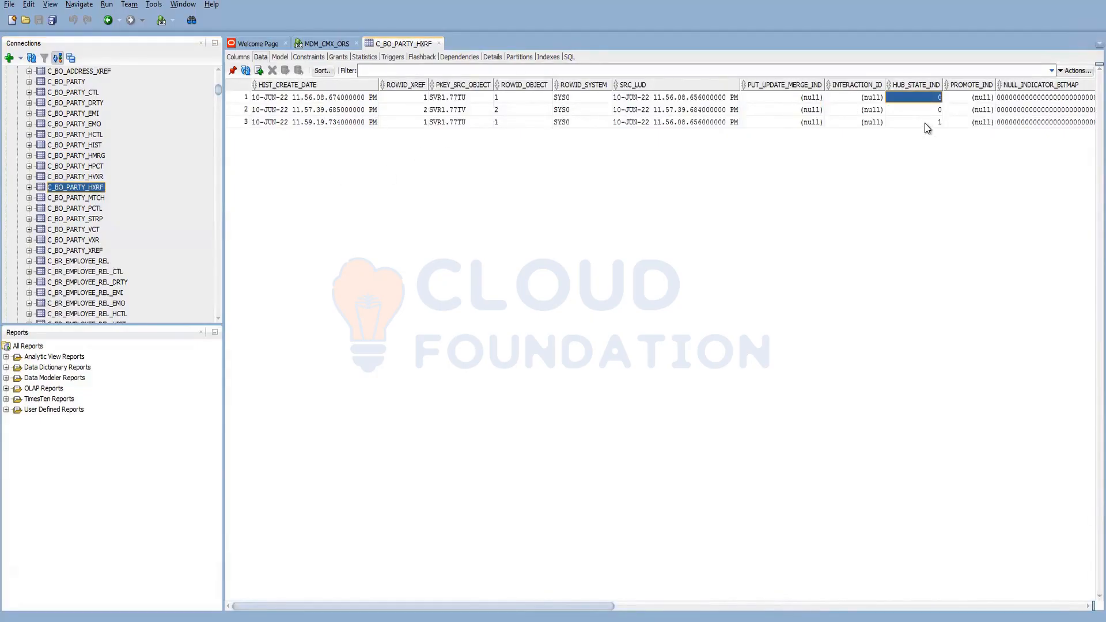
{"action": "left_click", "coordinate": [921, 122]}
{"action": "left_click", "coordinate": [506, 98]}
{"action": "left_click", "coordinate": [519, 122]}
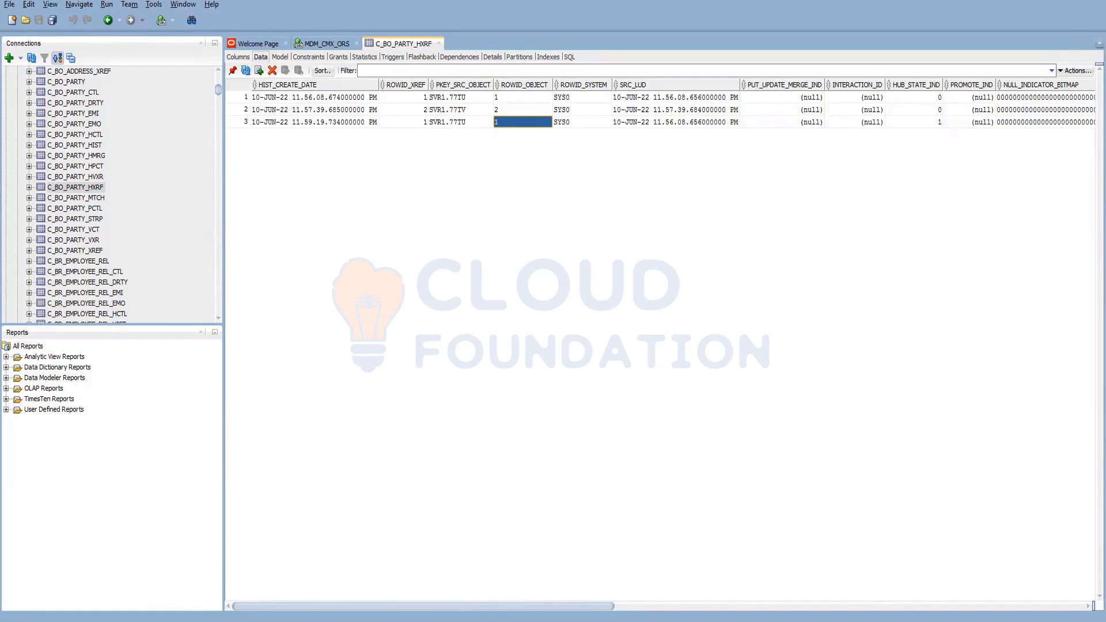
{"action": "left_click", "coordinate": [251, 620]}
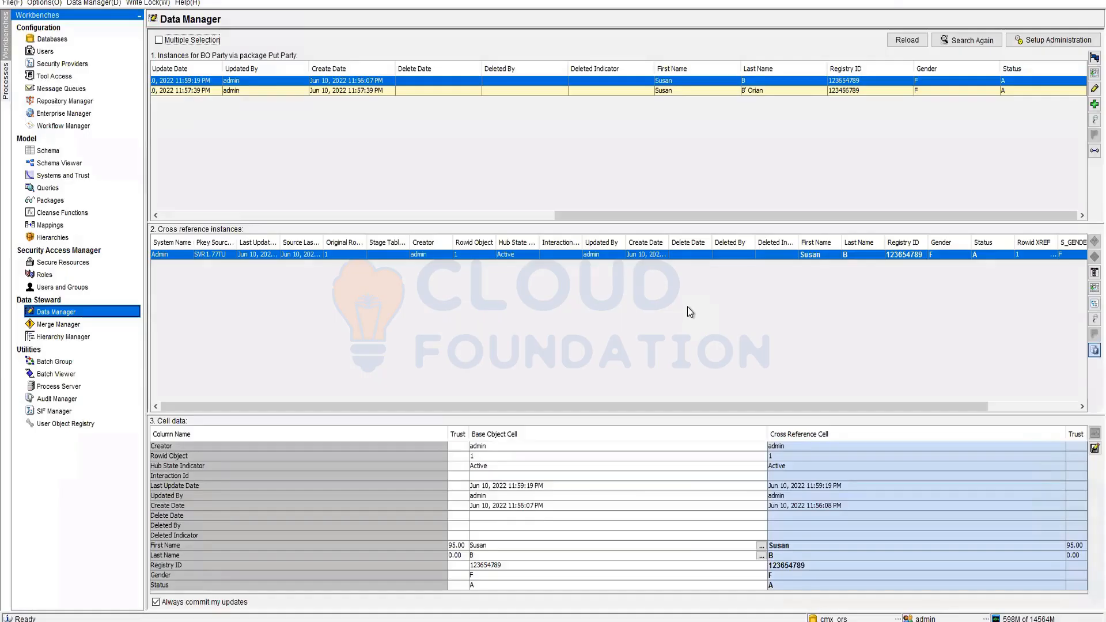
- Start a new BO Party record with Hub State Indicator 1 - Active
{"action": "left_click", "coordinate": [807, 91]}
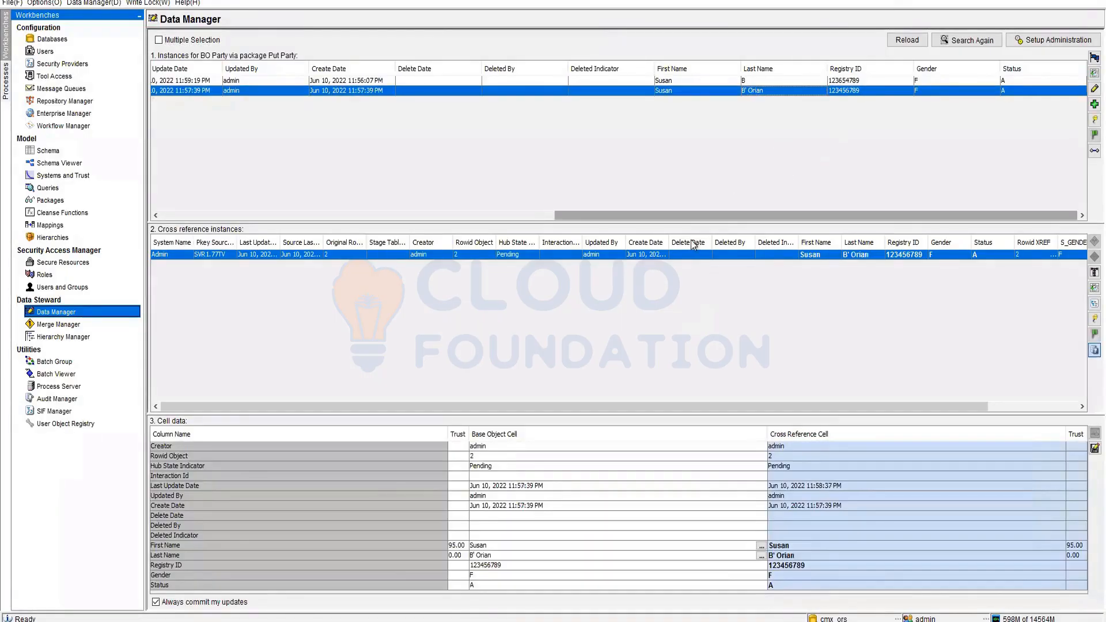
{"action": "left_click", "coordinate": [654, 85]}
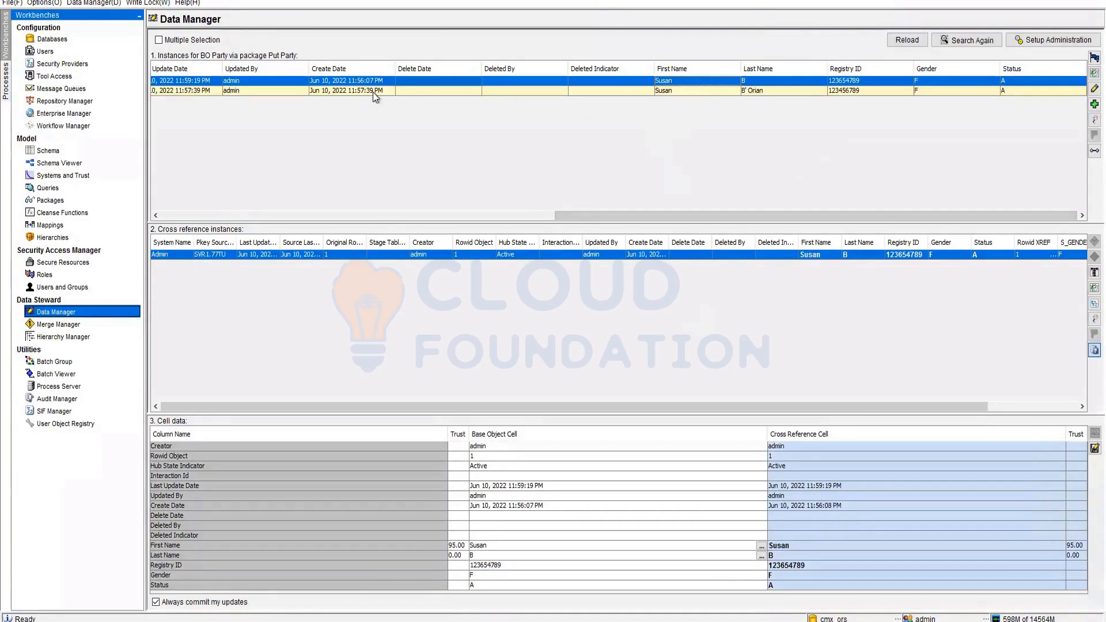
{"action": "left_click", "coordinate": [1094, 104]}
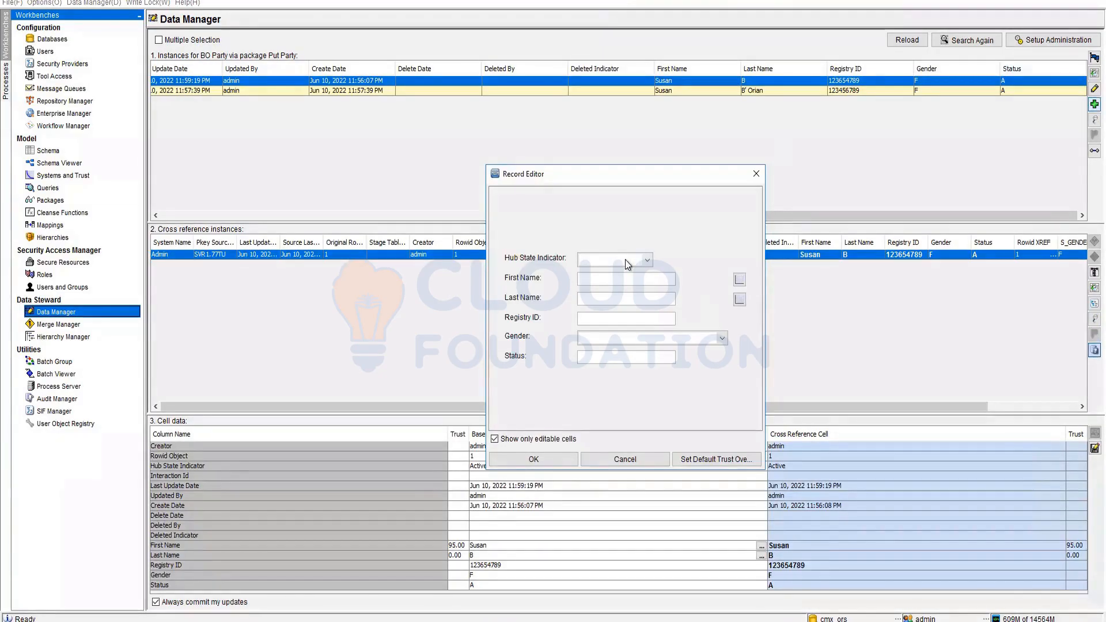
{"action": "left_click", "coordinate": [628, 264]}
{"action": "left_click", "coordinate": [625, 299]}
- Enter the first and last name, a registry ID, gender M and status A, and save the record
{"action": "left_click", "coordinate": [627, 300]}
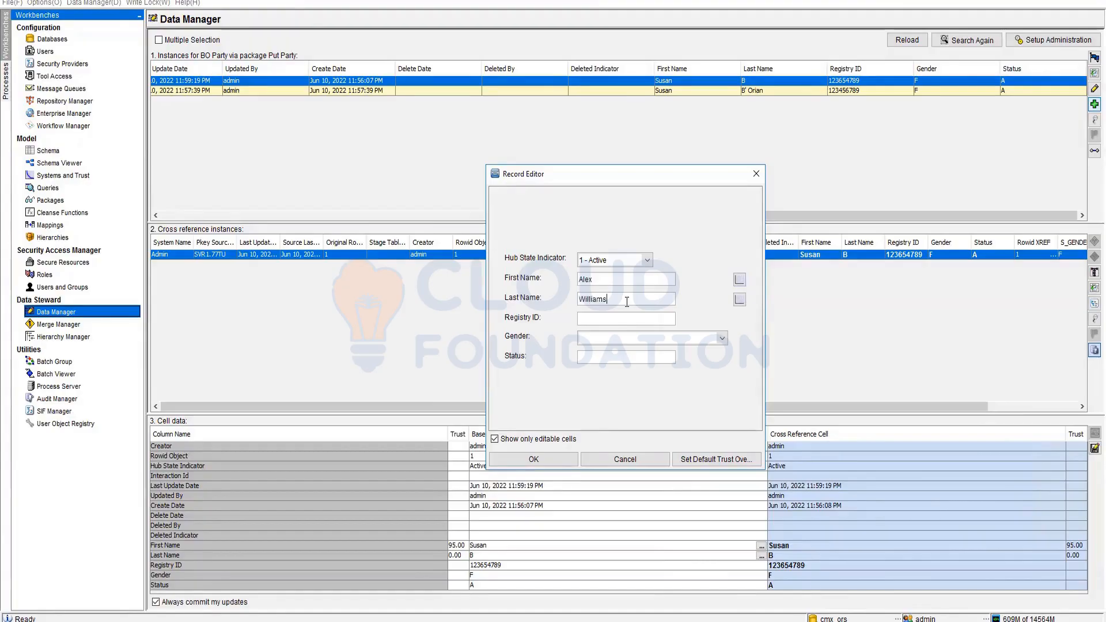
{"action": "left_click", "coordinate": [621, 318]}
{"action": "type", "text": "987456321"}
{"action": "left_click", "coordinate": [612, 339]}
{"action": "left_click", "coordinate": [596, 375]}
{"action": "left_click", "coordinate": [611, 357]}
{"action": "type", "text": "A"}
{"action": "key", "text": "Tab"}
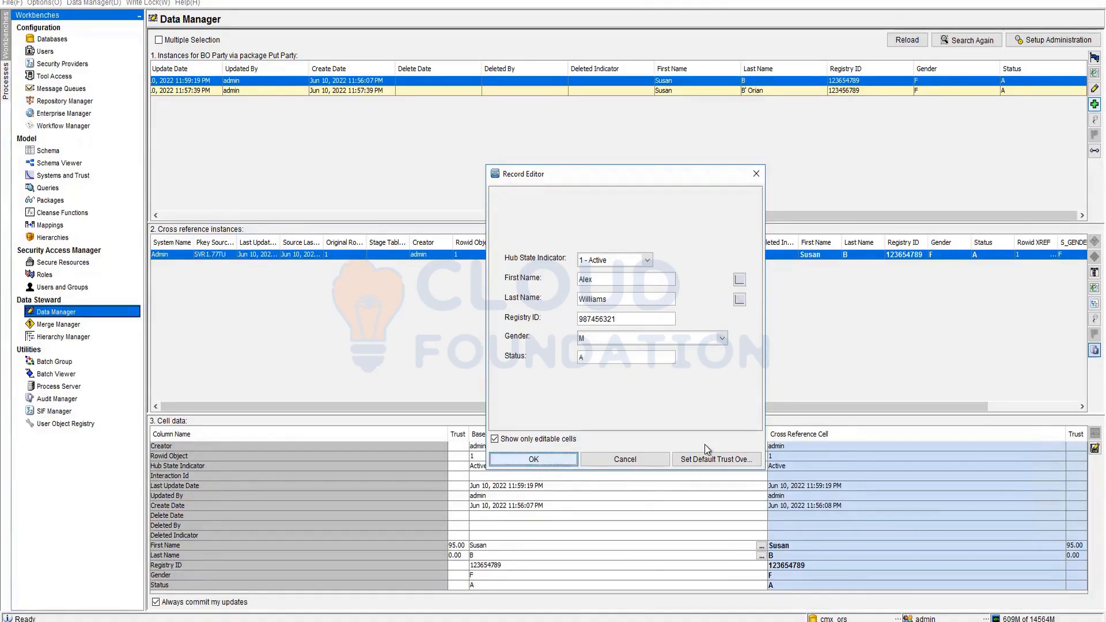
{"action": "key", "text": "Return"}
{"action": "left_click", "coordinate": [719, 332]}
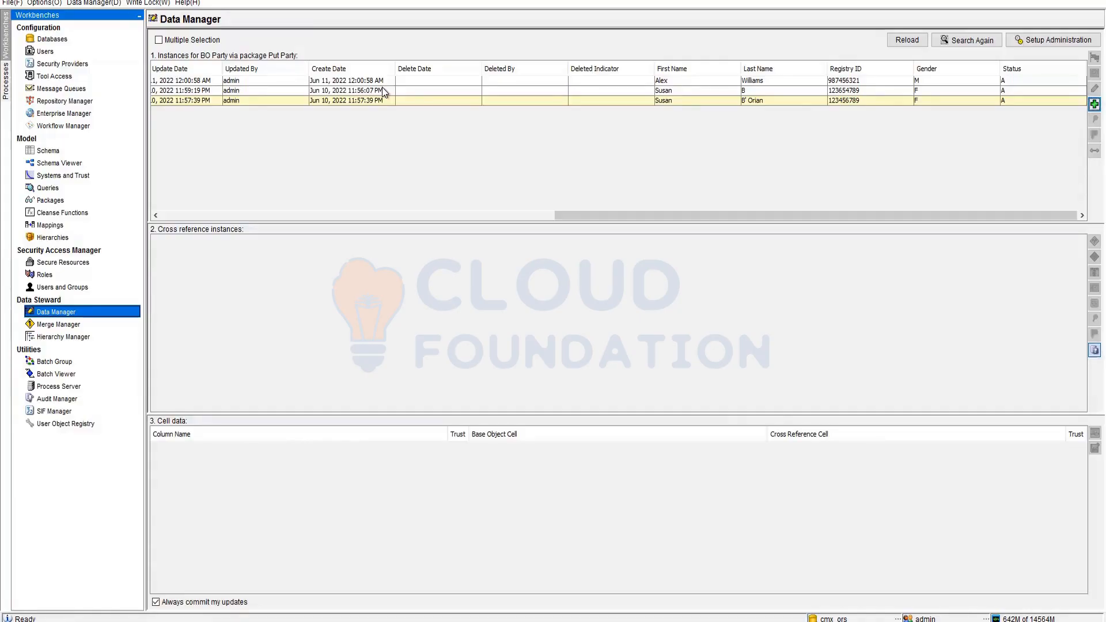
- Set the pending third party record's hub state to (1) Active
{"action": "left_click", "coordinate": [436, 101]}
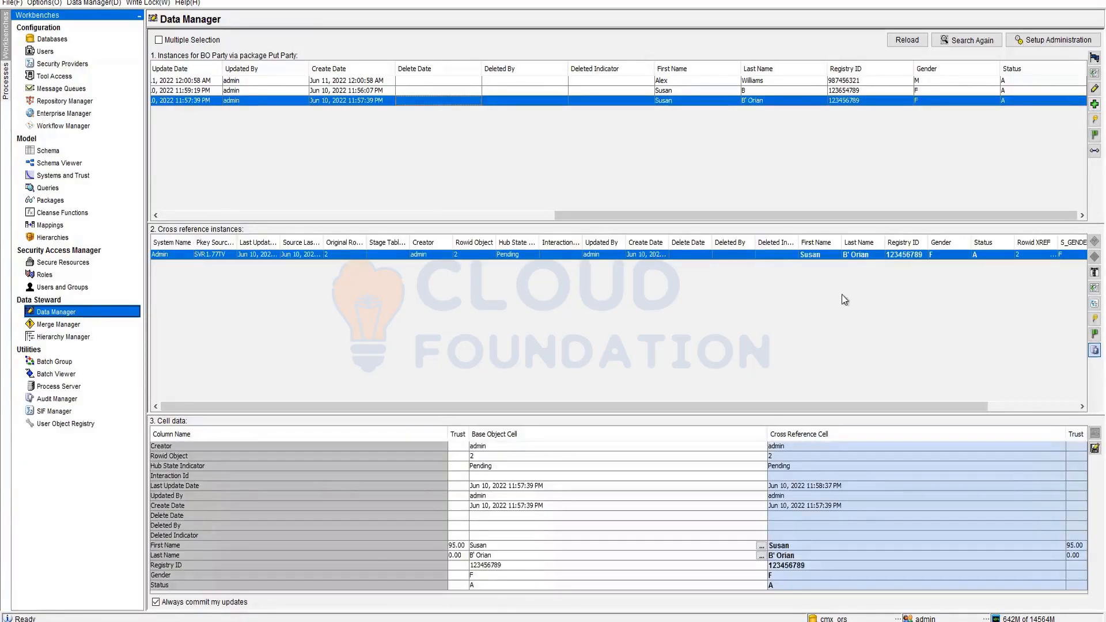
{"action": "left_click", "coordinate": [1094, 319]}
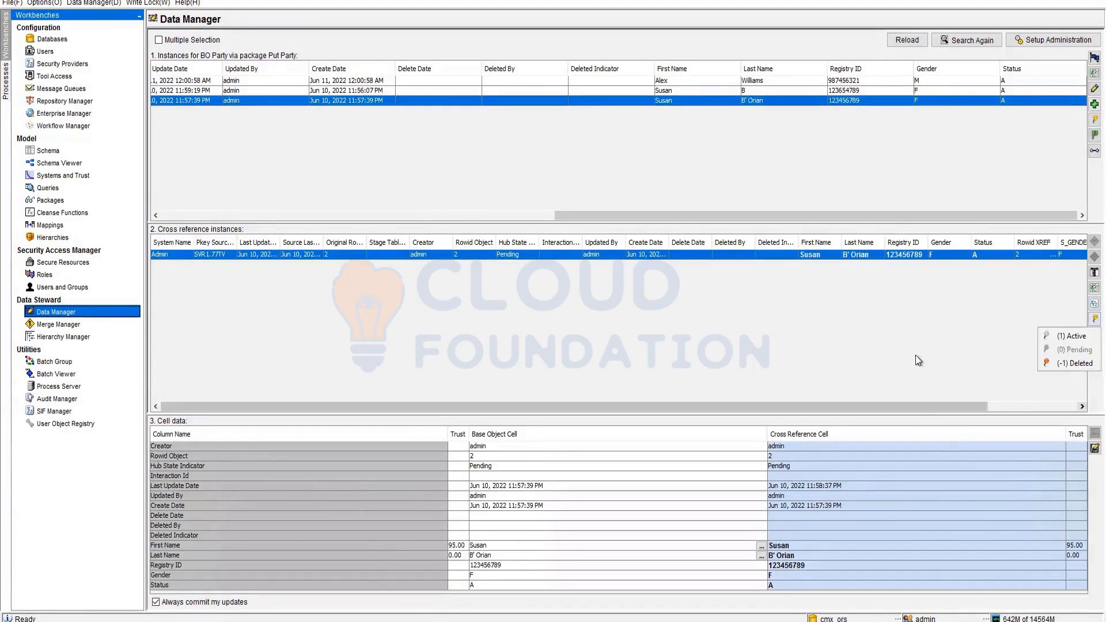
{"action": "left_click", "coordinate": [1070, 338]}
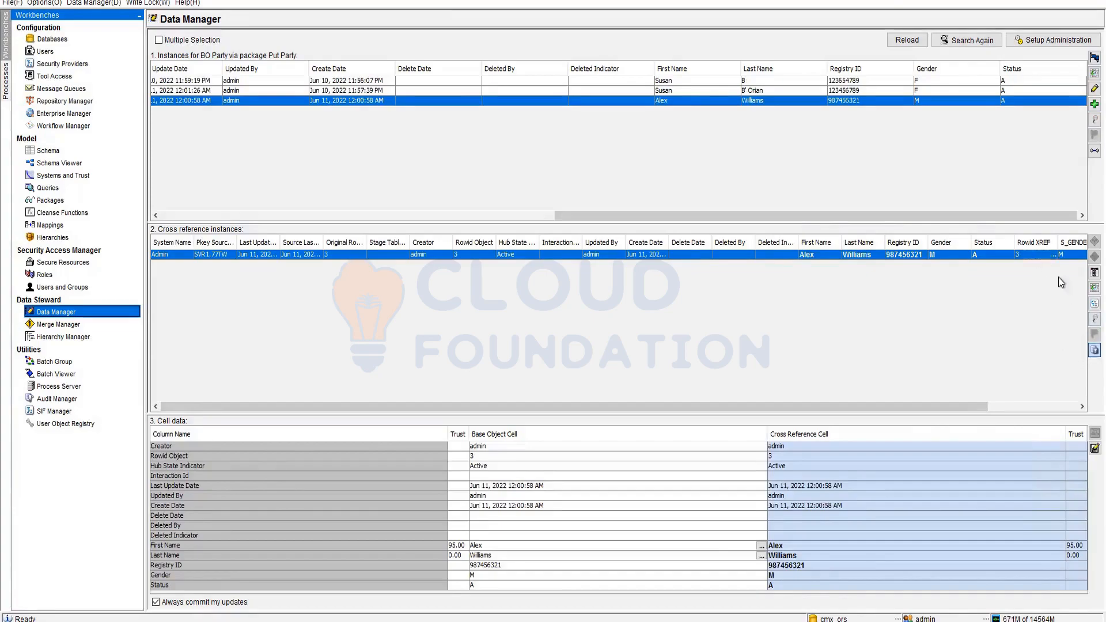
- Mark the newly added party record as (-1) Deleted and reload C_BO_PARTY_HXRF in SQL Developer
{"action": "left_click", "coordinate": [1007, 93]}
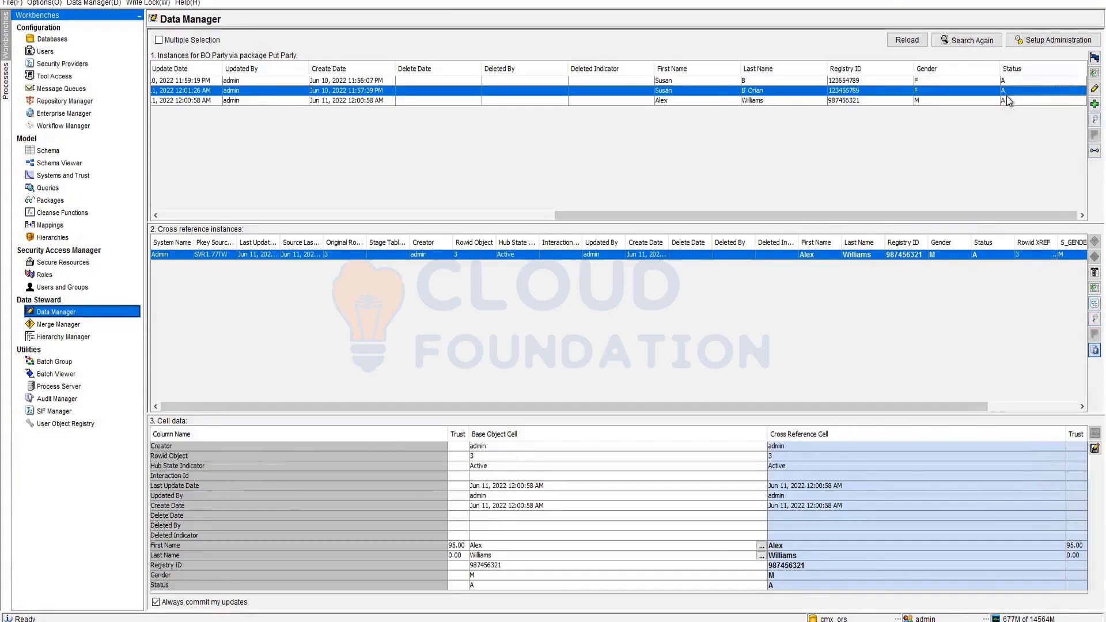
{"action": "left_click", "coordinate": [1008, 101]}
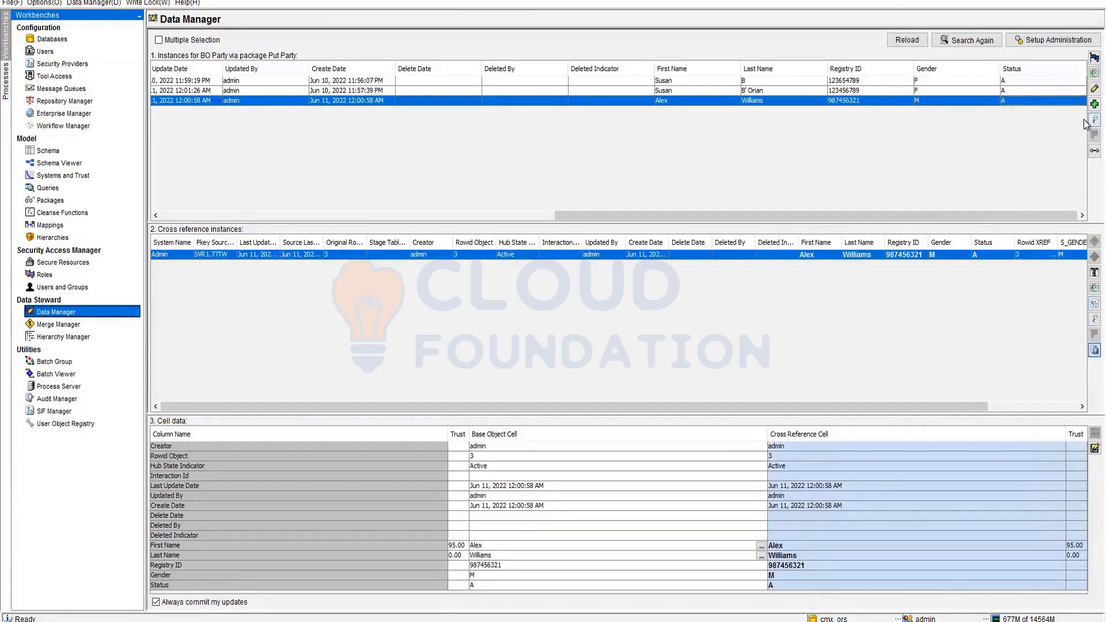
{"action": "left_click", "coordinate": [1094, 120]}
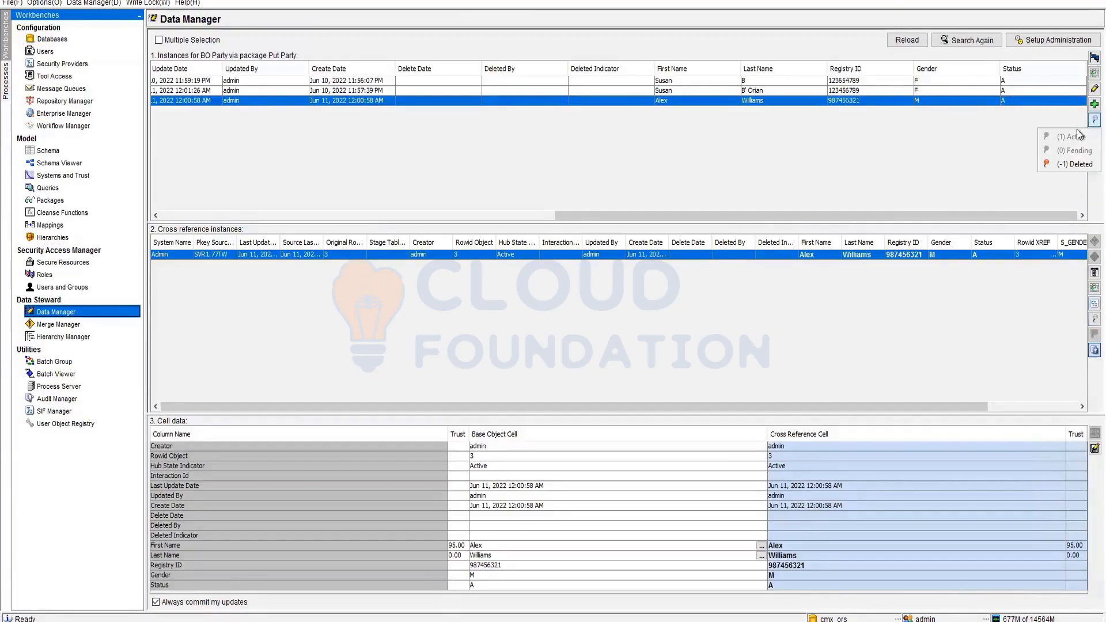
{"action": "left_click", "coordinate": [1063, 165]}
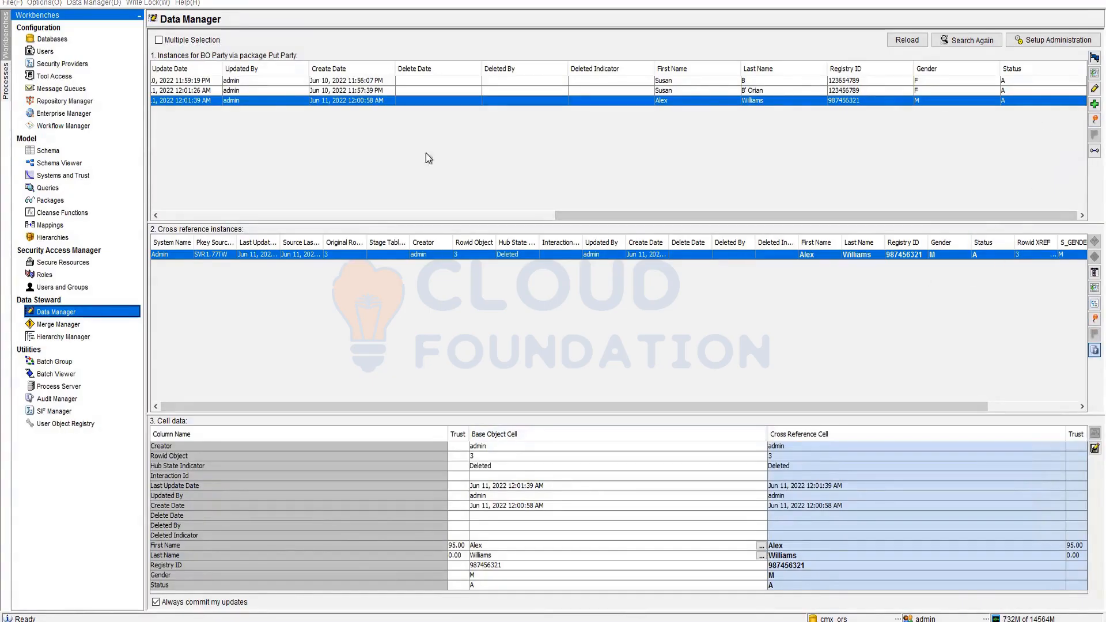
{"action": "key", "text": "alt+Tab"}
{"action": "left_click", "coordinate": [246, 70]}
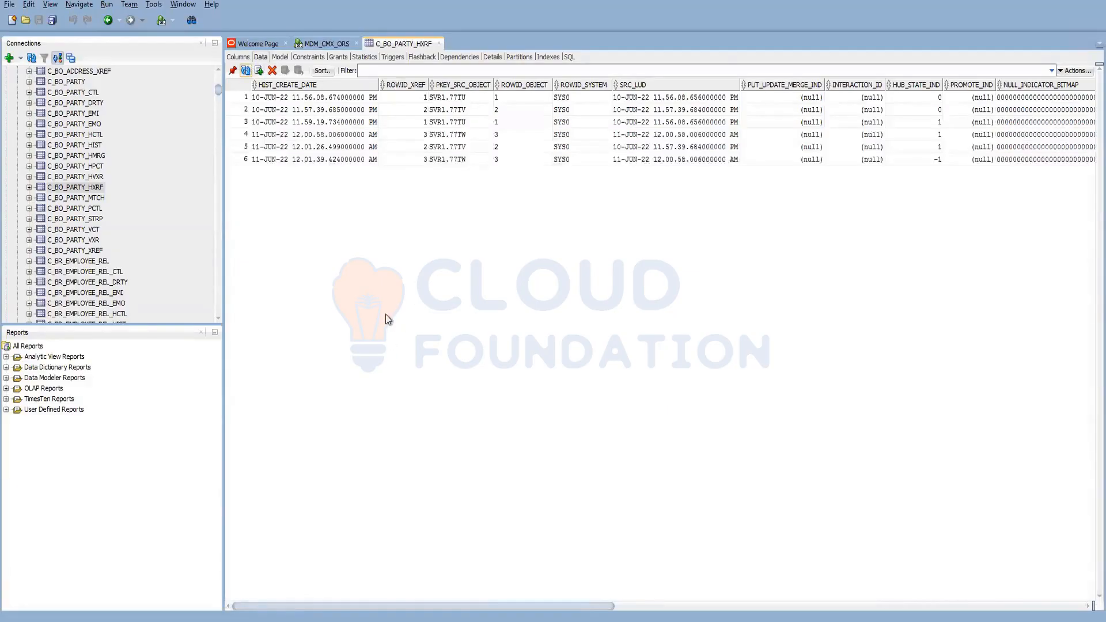
- Sort C_BO_PARTY_HXRF by ROWID_OBJECT and compare rows 5 and 6
{"action": "left_click", "coordinate": [517, 85]}
{"action": "left_click", "coordinate": [497, 85]}
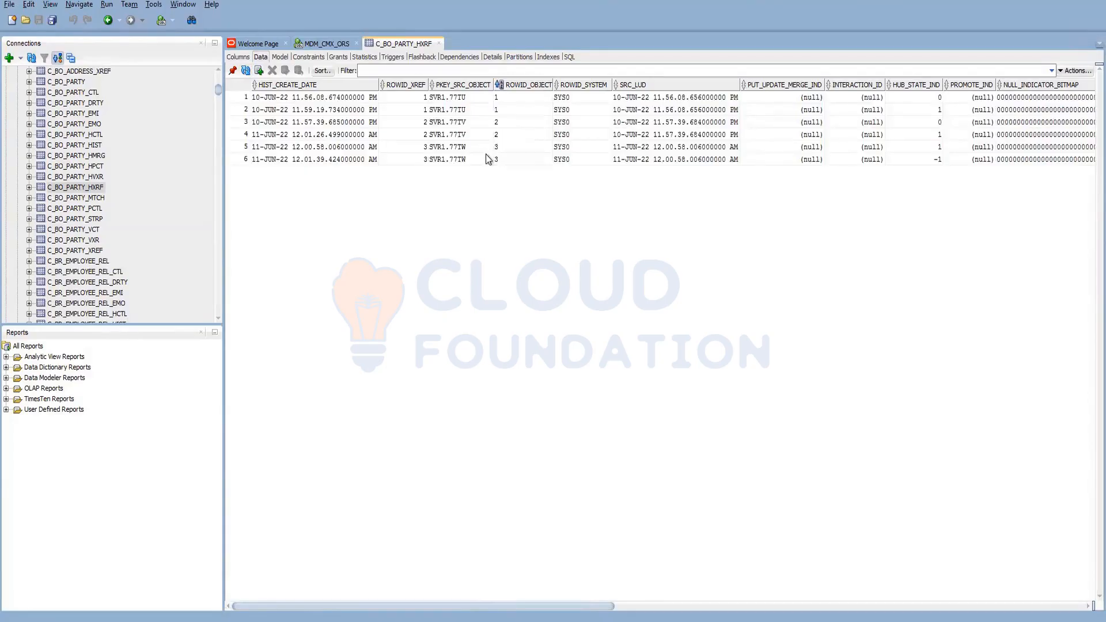
{"action": "left_click", "coordinate": [506, 119]}
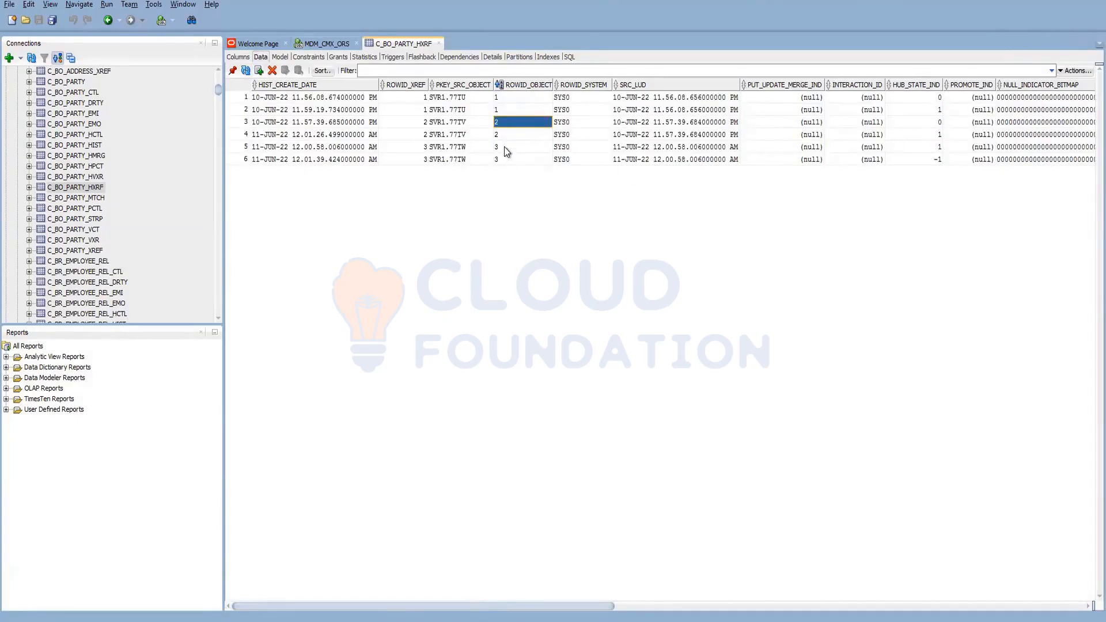
{"action": "left_click", "coordinate": [505, 148]}
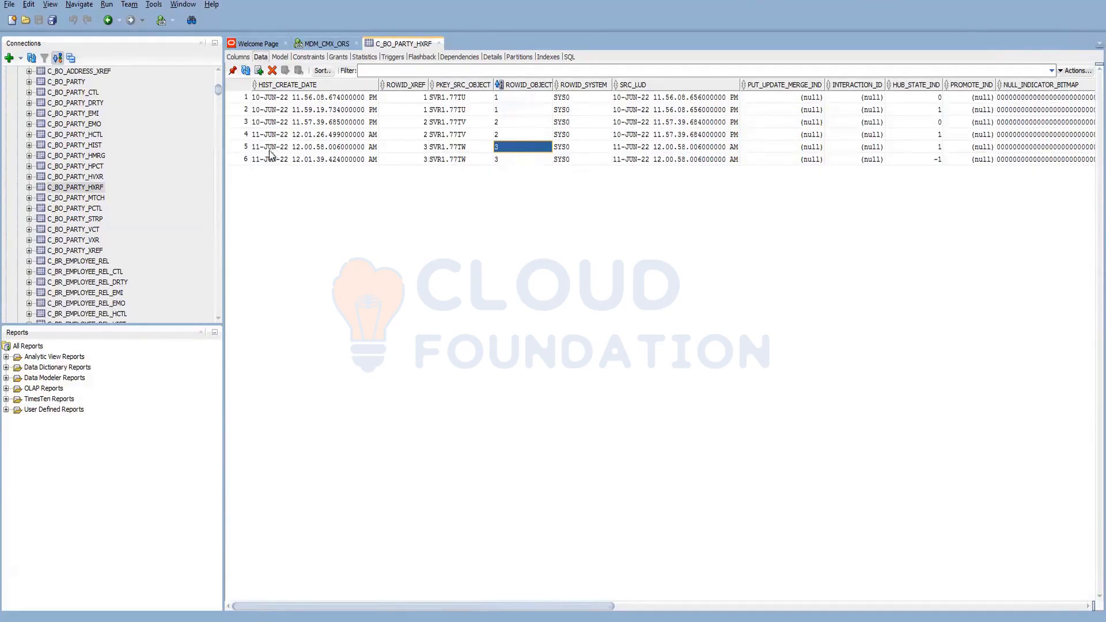
{"action": "left_click", "coordinate": [243, 149]}
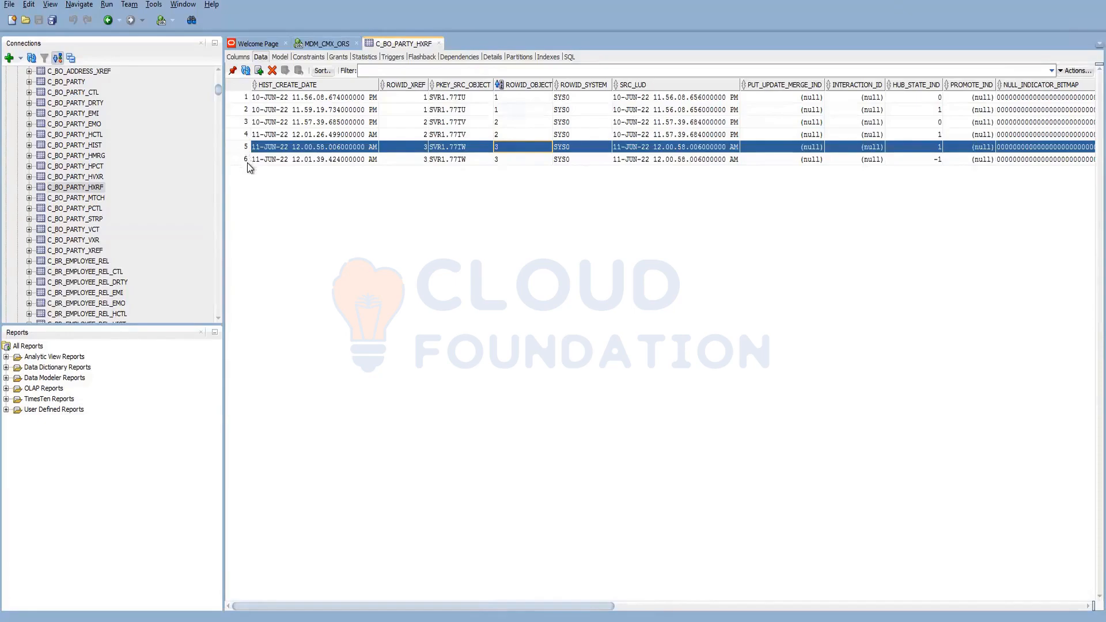
{"action": "left_click", "coordinate": [247, 162], "text": "shift"}
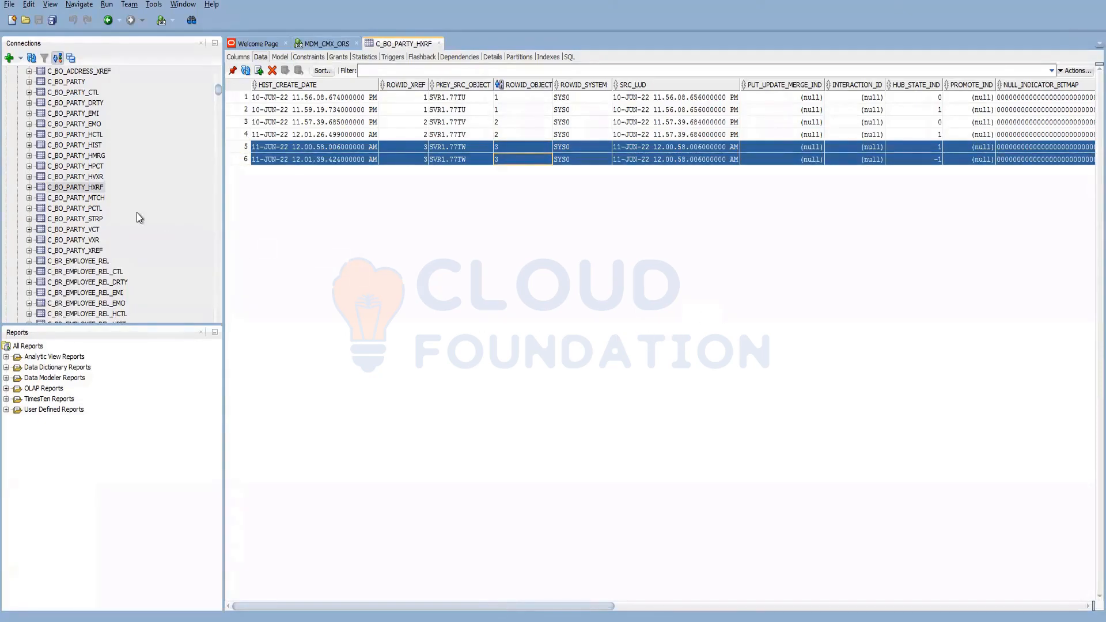
- Sort C_BO_PARTY_HIST by ROWID_OBJECT, check row 6, and return to Data Manager
{"action": "left_click", "coordinate": [96, 146]}
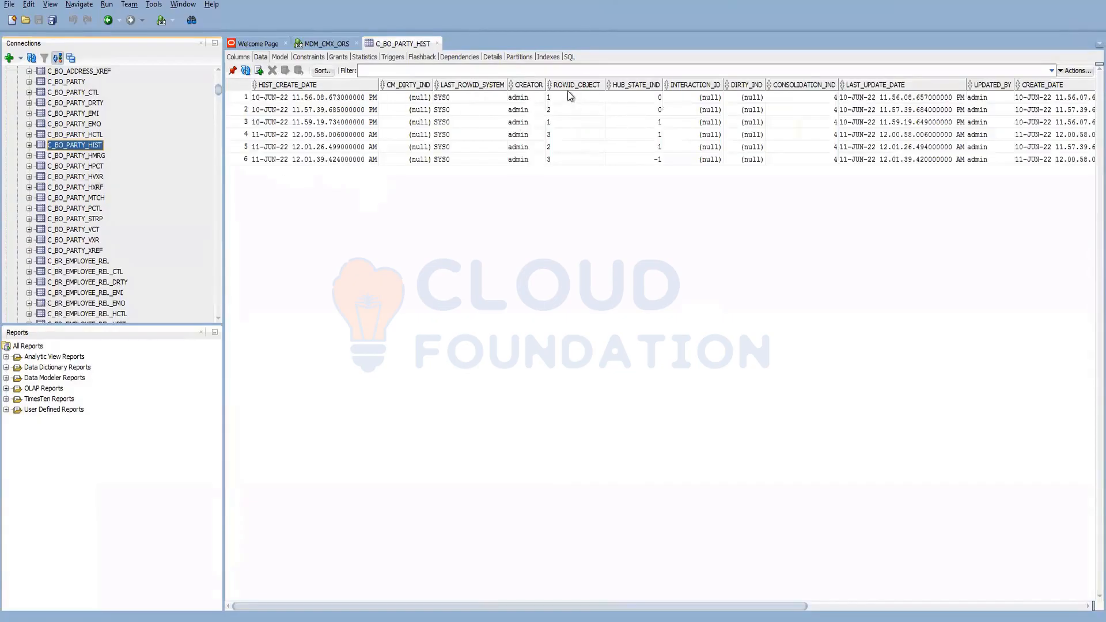
{"action": "left_click", "coordinate": [567, 86]}
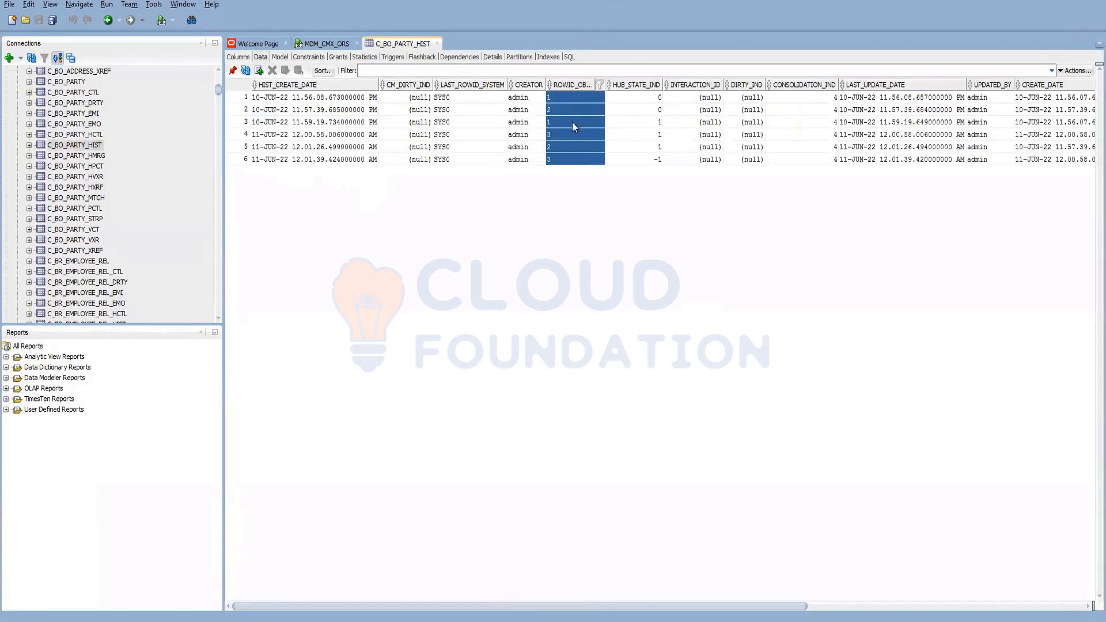
{"action": "left_click", "coordinate": [568, 158]}
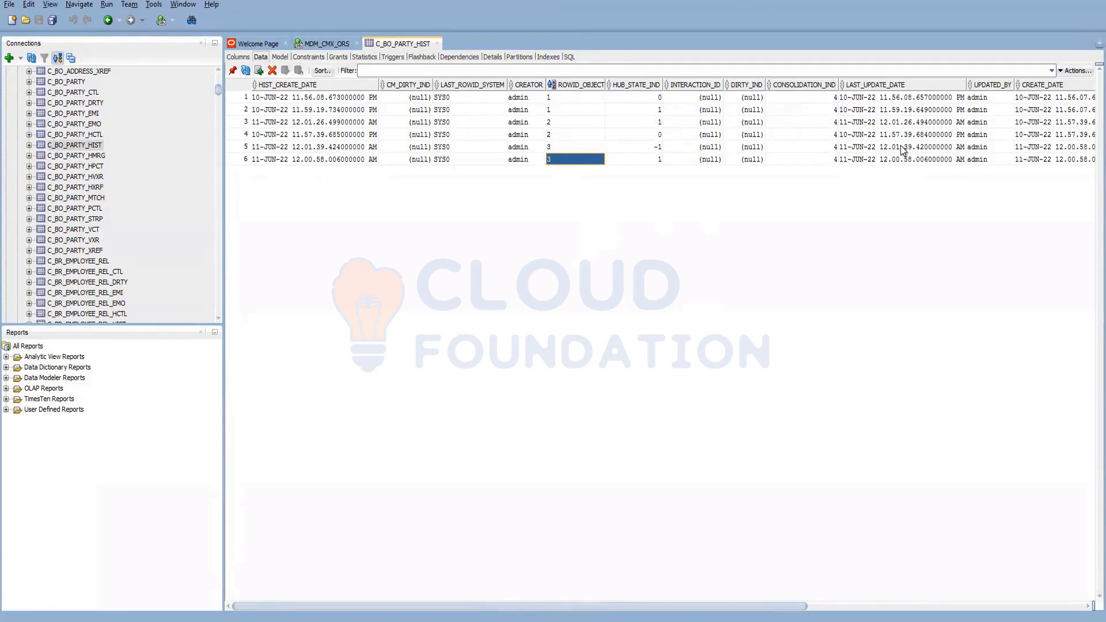
{"action": "left_click", "coordinate": [254, 621]}
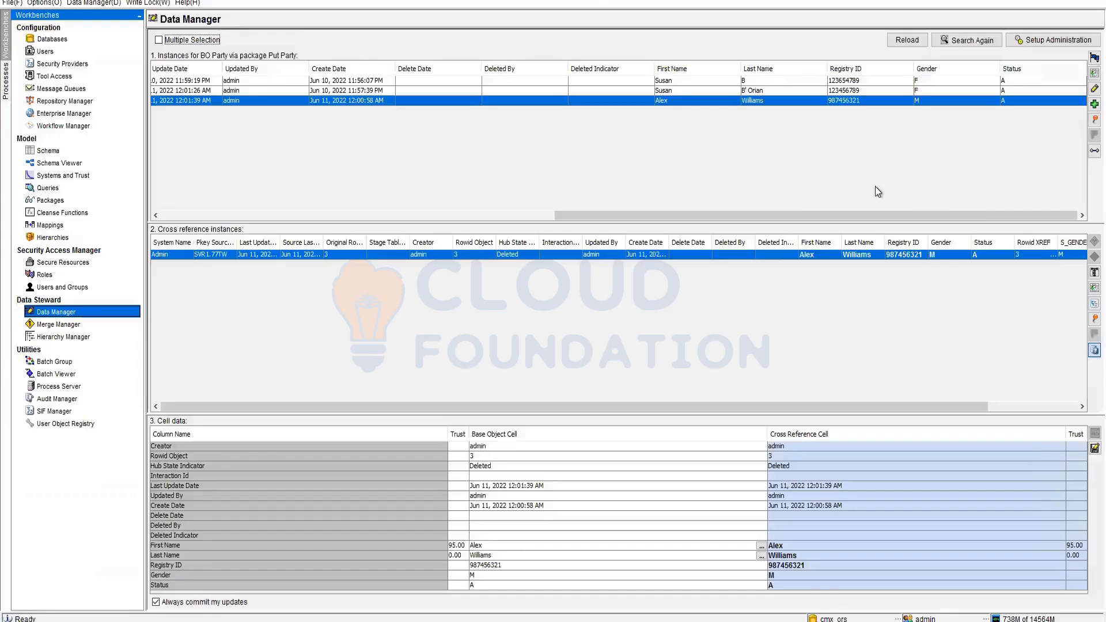
- Set the deleted third party record's hub state back to (1) Active
{"action": "left_click", "coordinate": [1094, 319]}
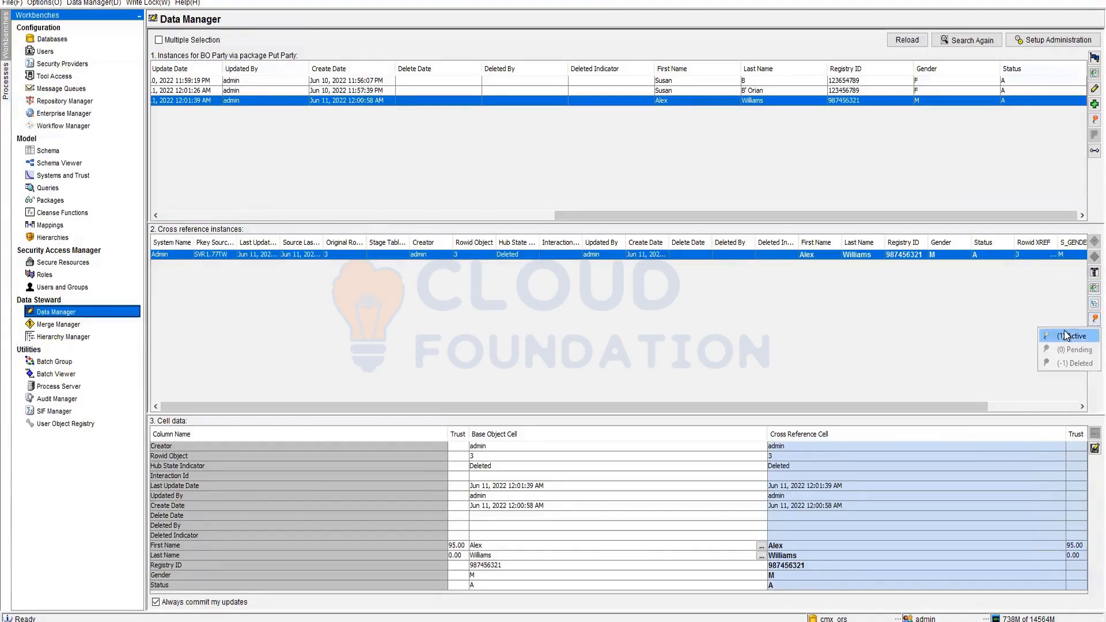
{"action": "left_click", "coordinate": [1066, 335]}
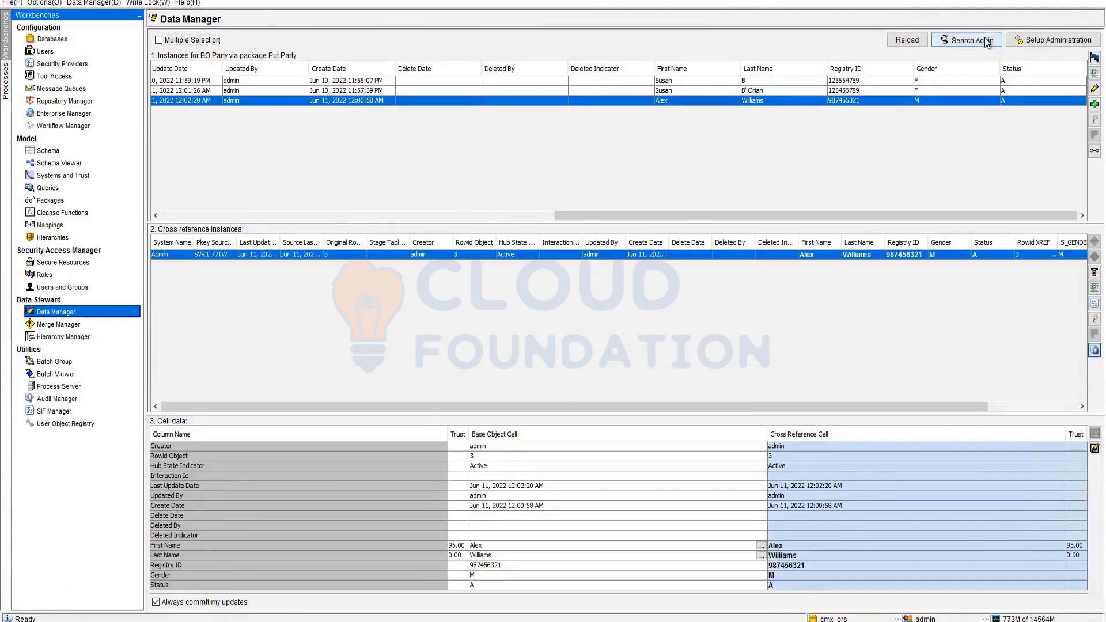
- Reselect BO Address with the Put Address package, then go to the Packages workbench
{"action": "left_click", "coordinate": [1046, 42]}
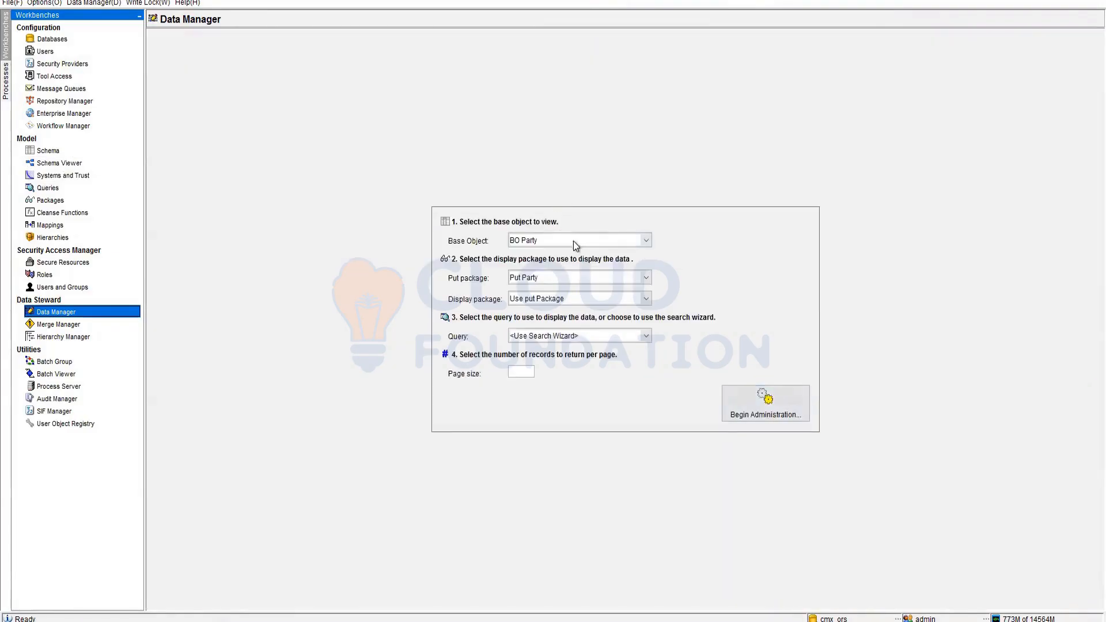
{"action": "left_click", "coordinate": [573, 240]}
{"action": "left_click", "coordinate": [553, 268]}
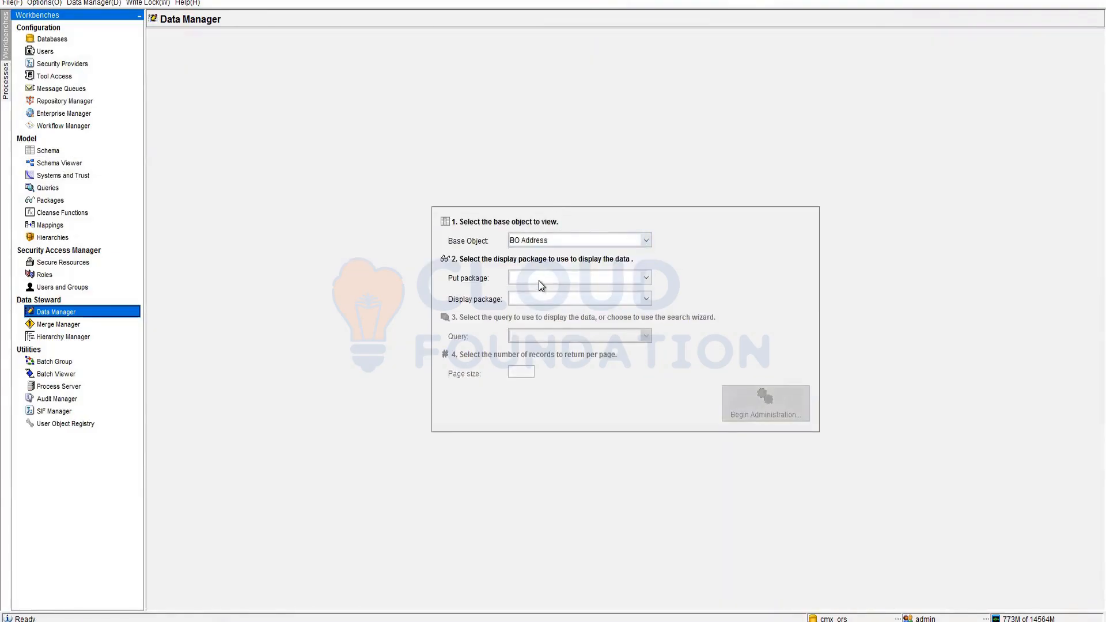
{"action": "left_click", "coordinate": [540, 282]}
{"action": "left_click", "coordinate": [537, 305]}
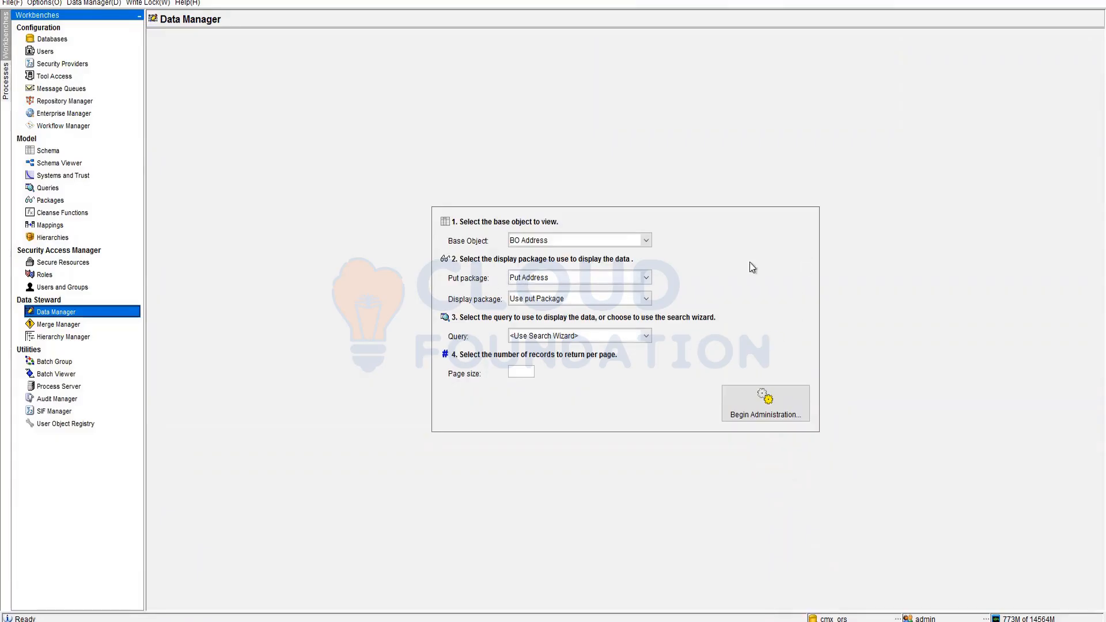
{"action": "left_click", "coordinate": [51, 200]}
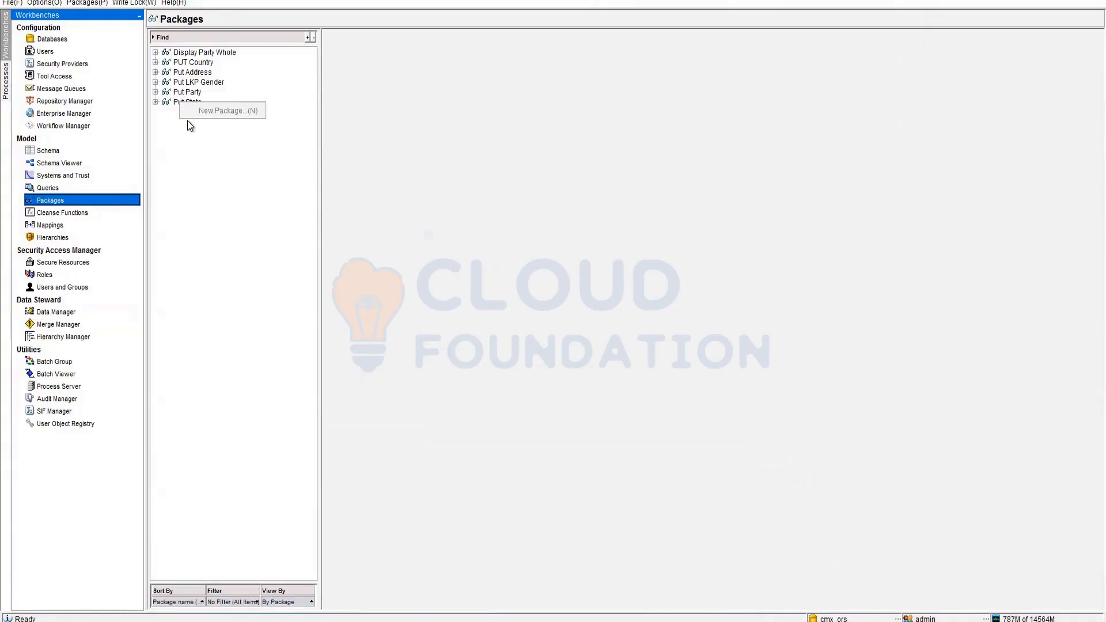
- Expand the Put State package and acquire a write lock on the repository
{"action": "left_click", "coordinate": [155, 102]}
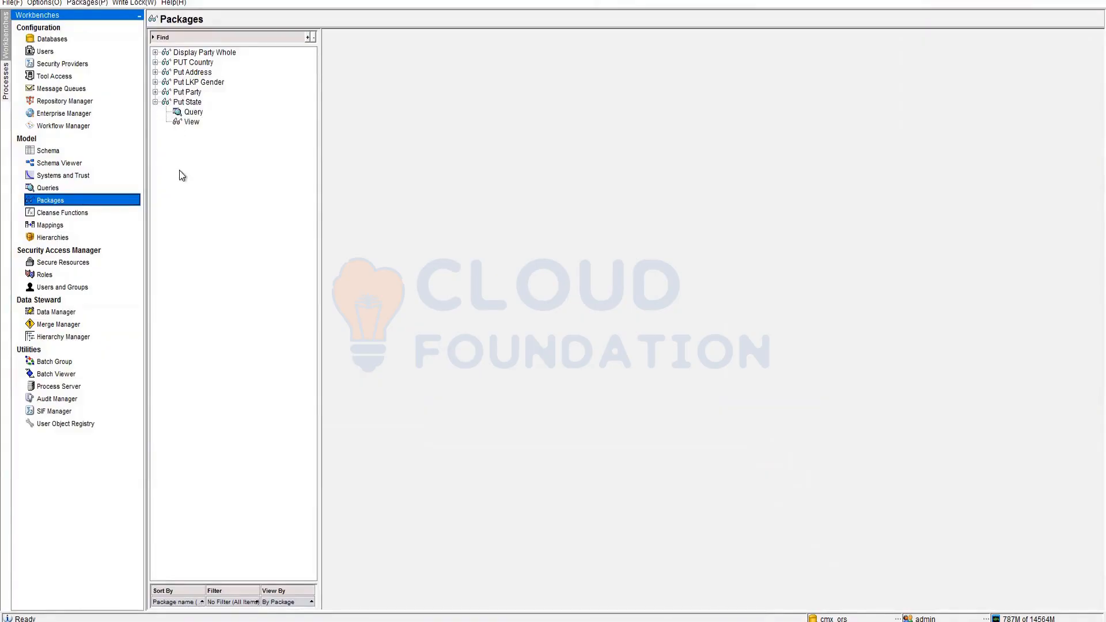
{"action": "right_click", "coordinate": [183, 142]}
{"action": "left_click", "coordinate": [125, 3]}
{"action": "left_click", "coordinate": [140, 17]}
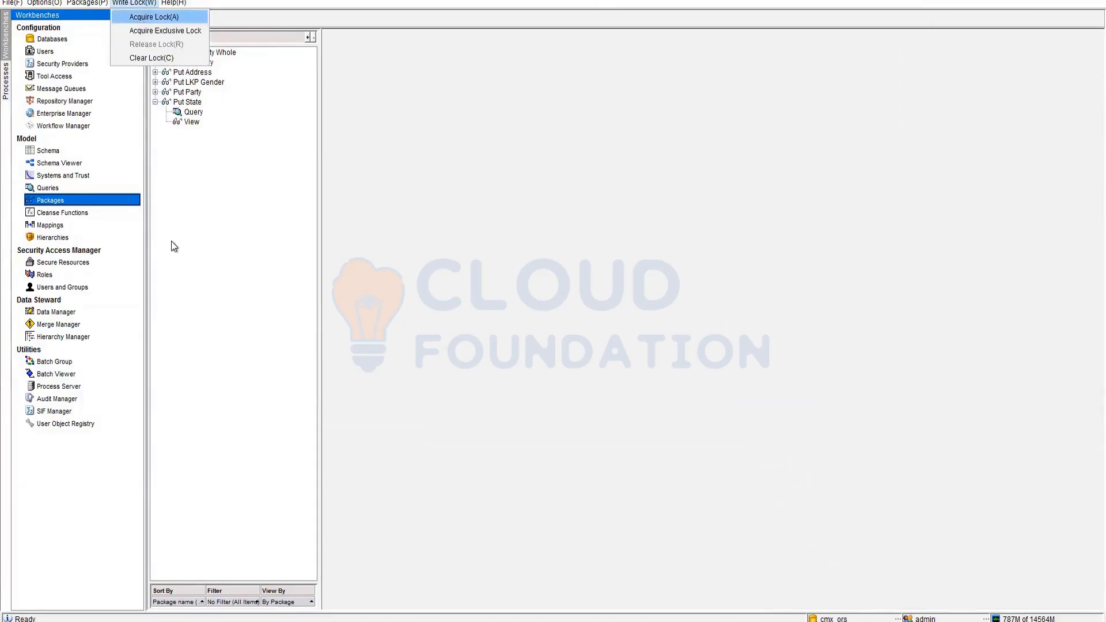
- Start the New Package wizard, cancel it, and switch to the Merge Manager
{"action": "right_click", "coordinate": [189, 147]}
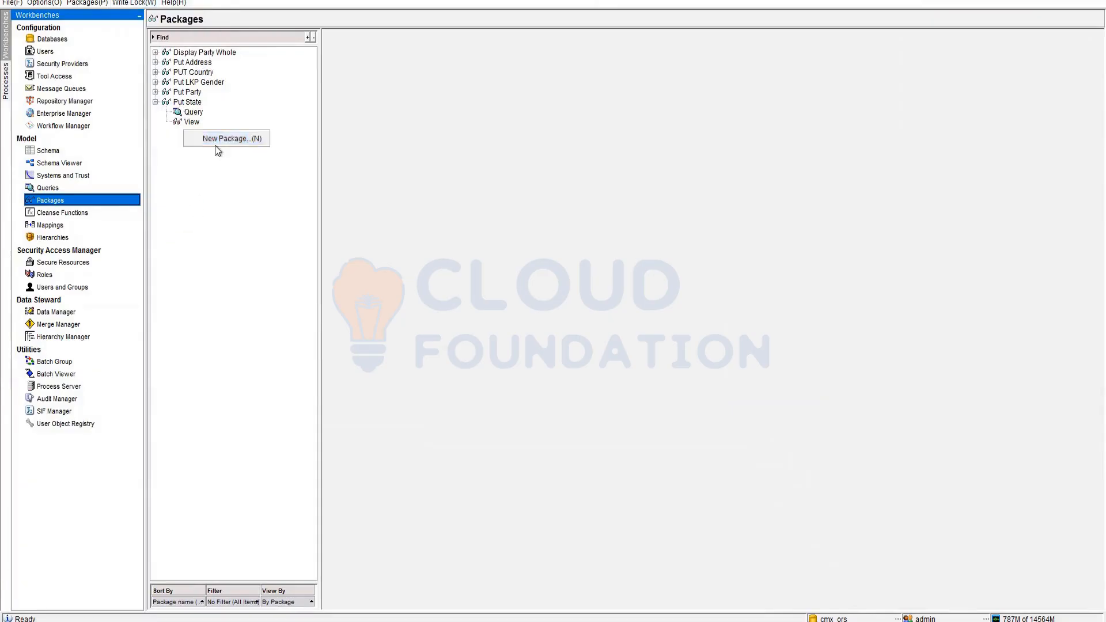
{"action": "left_click", "coordinate": [253, 139]}
{"action": "left_click", "coordinate": [612, 417]}
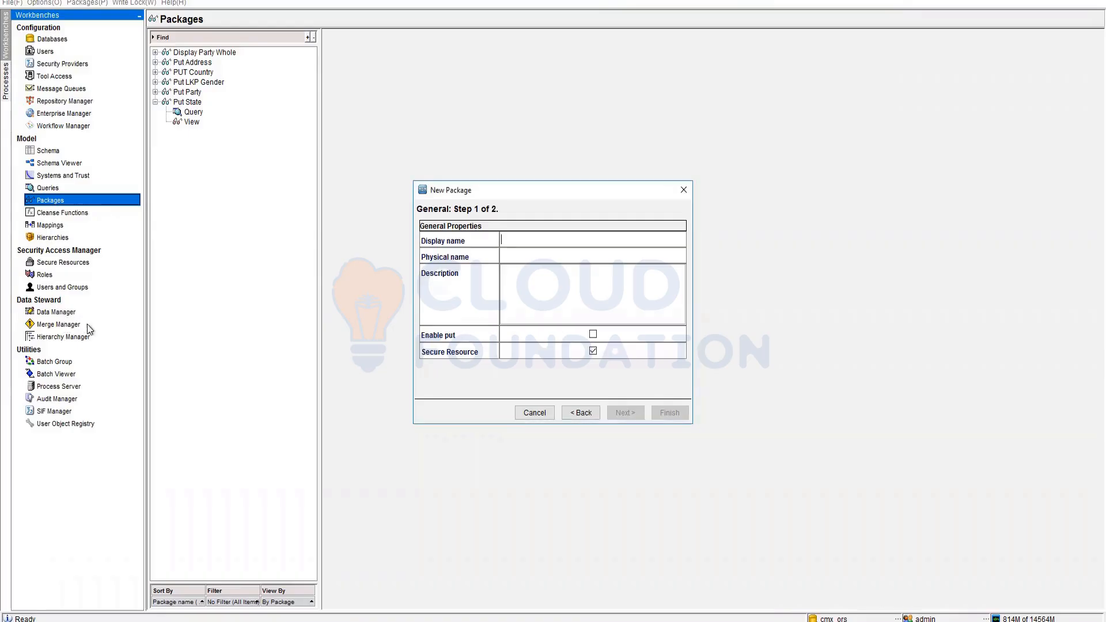
{"action": "left_click", "coordinate": [534, 412]}
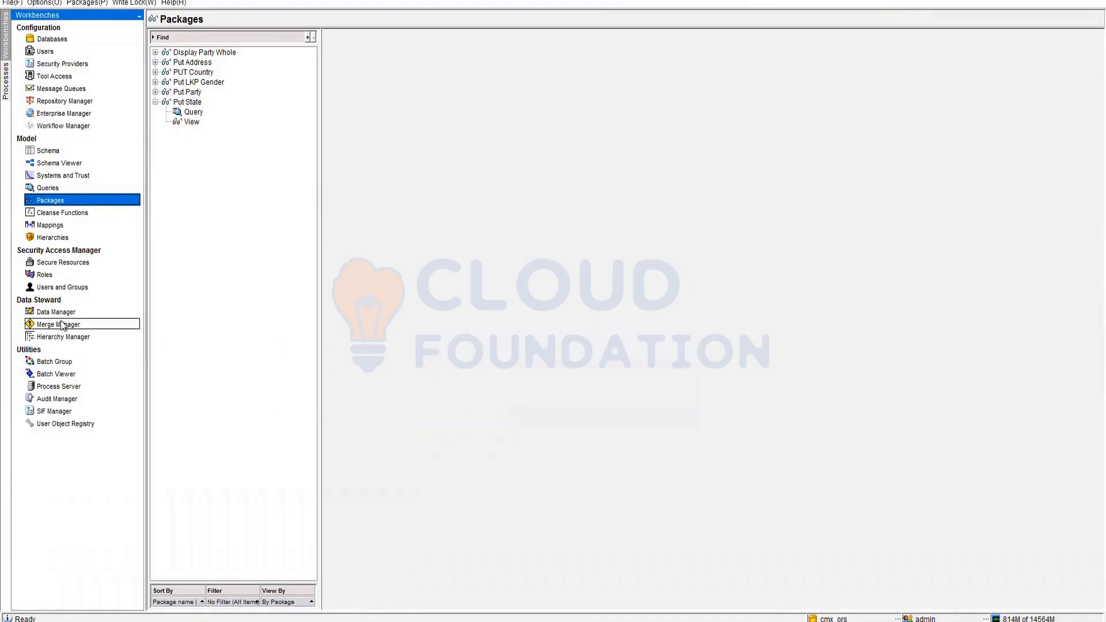
{"action": "left_click", "coordinate": [62, 324]}
- Choose BO Party as the base object and Put Party as the merge package
{"action": "left_click", "coordinate": [663, 202]}
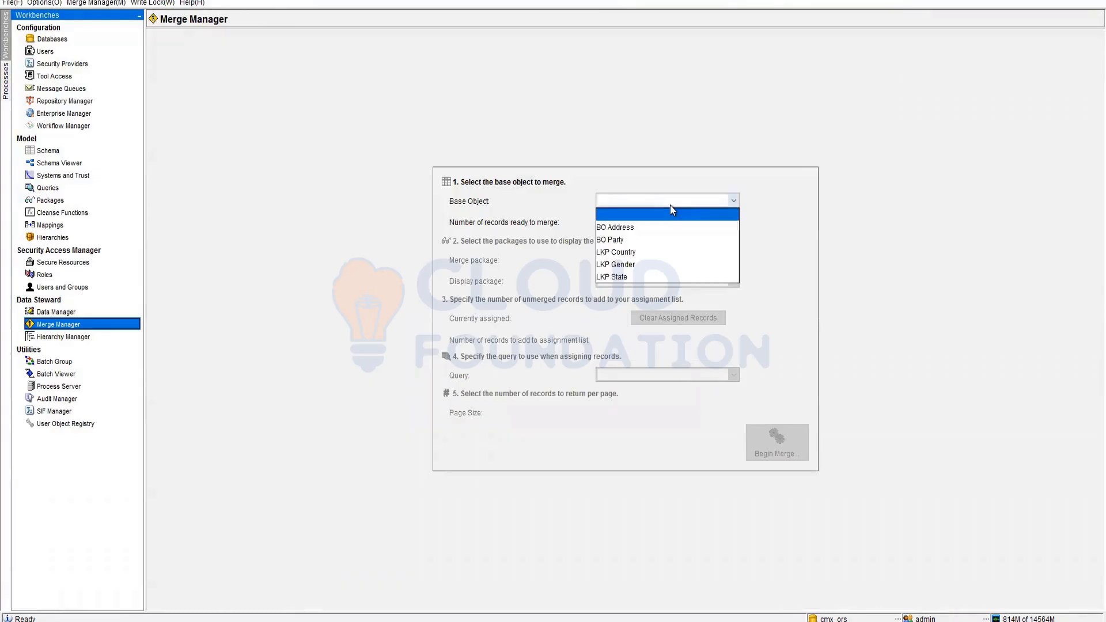
{"action": "left_click", "coordinate": [616, 240]}
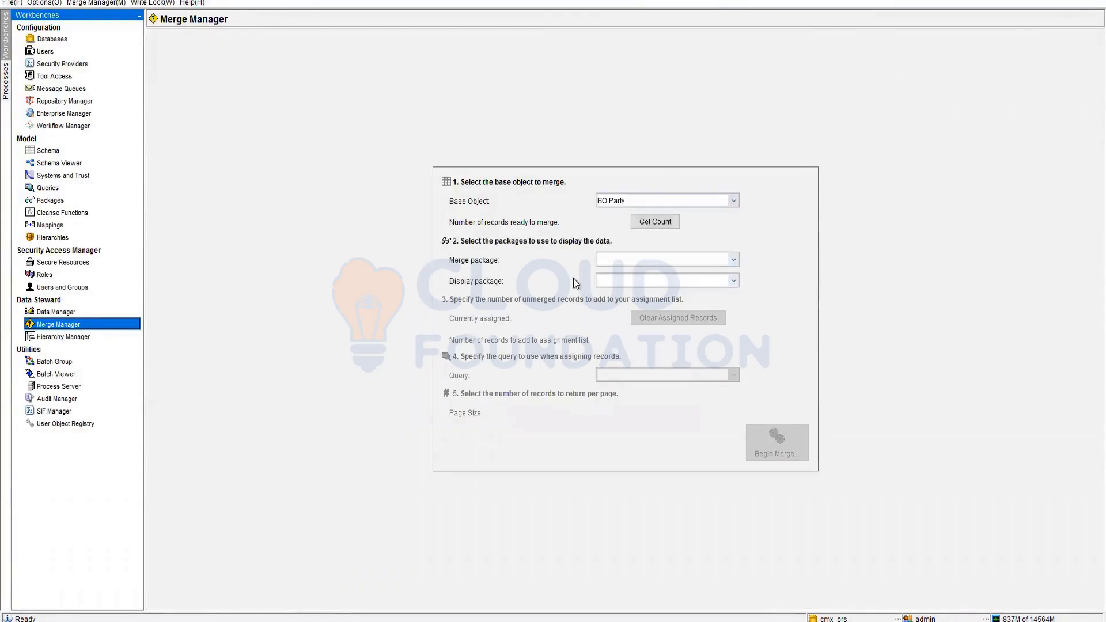
{"action": "left_click", "coordinate": [685, 261]}
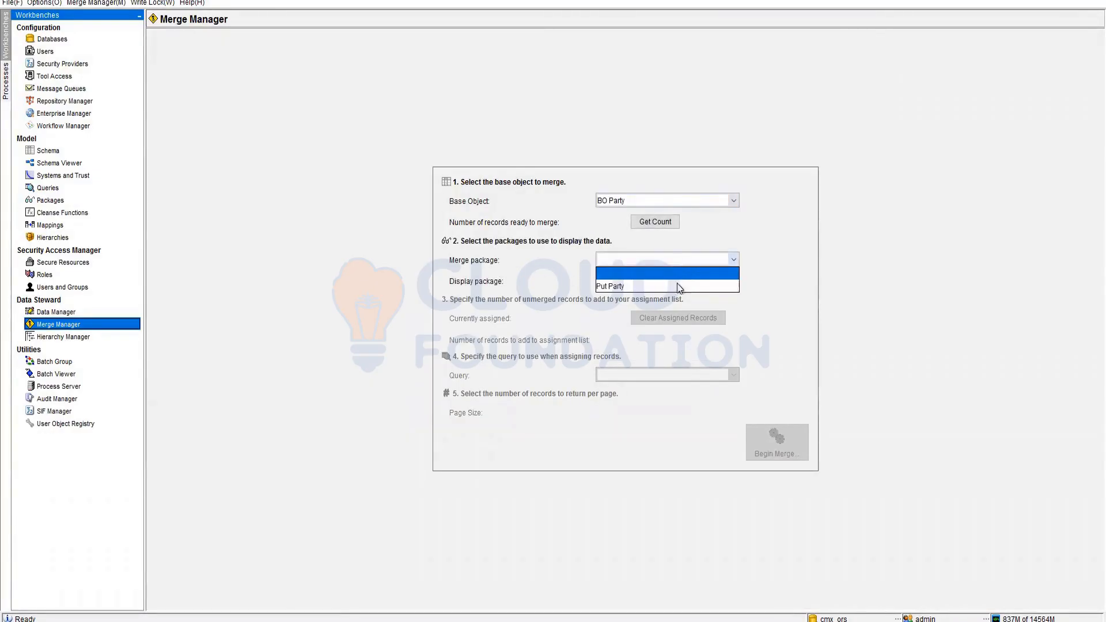
{"action": "left_click", "coordinate": [667, 288]}
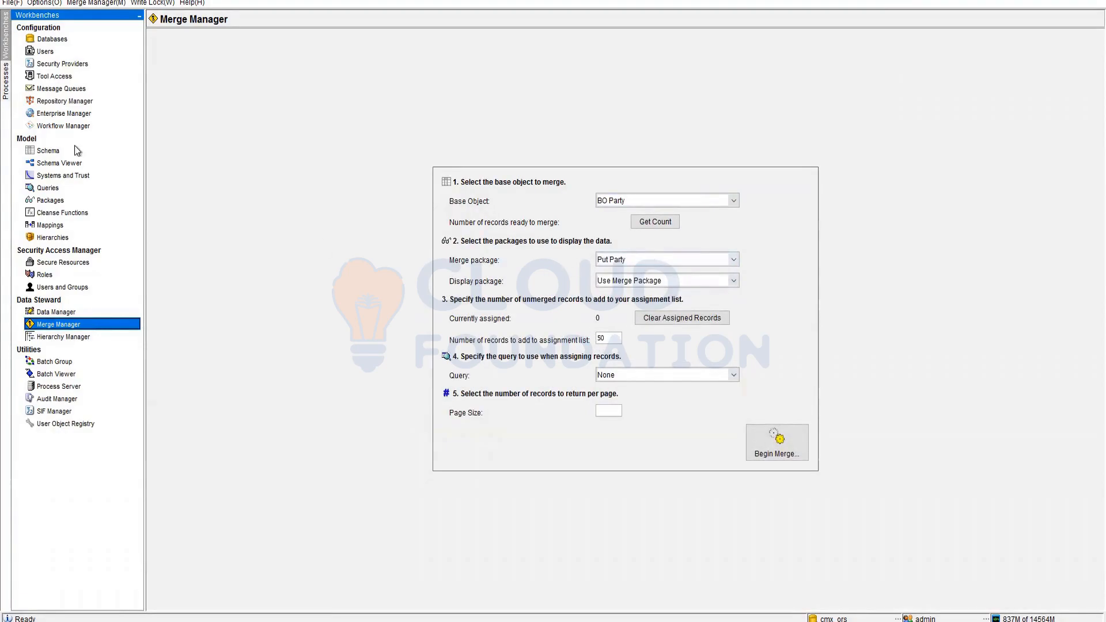
- Start a new package in the Packages workbench, cancel the wizard, and return to Merge Manager
{"action": "left_click", "coordinate": [51, 201]}
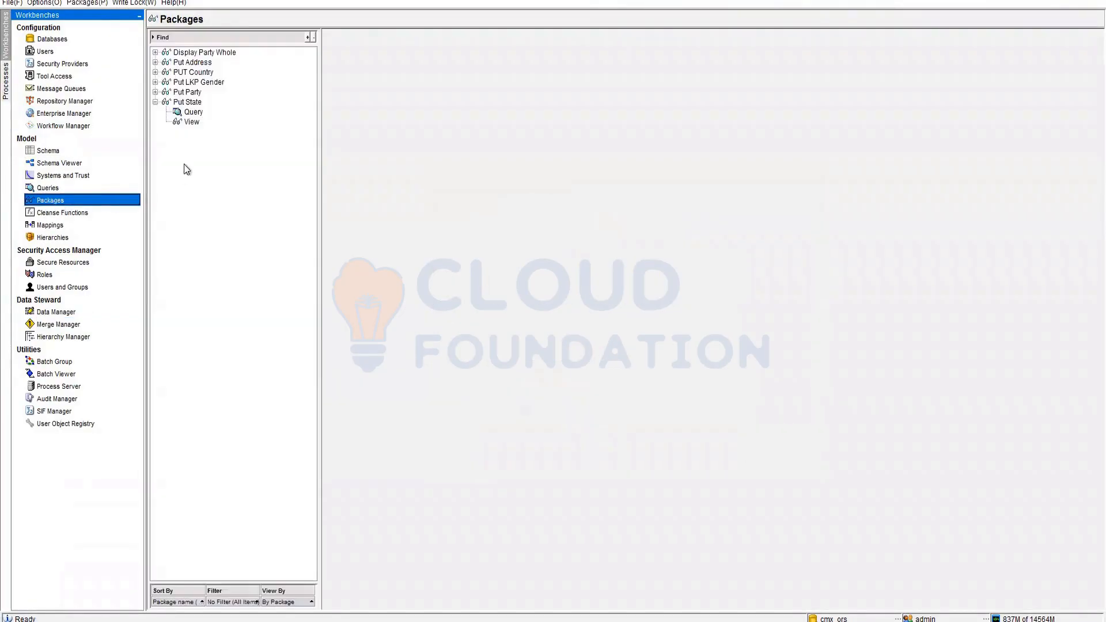
{"action": "right_click", "coordinate": [190, 155]}
{"action": "left_click", "coordinate": [216, 150]}
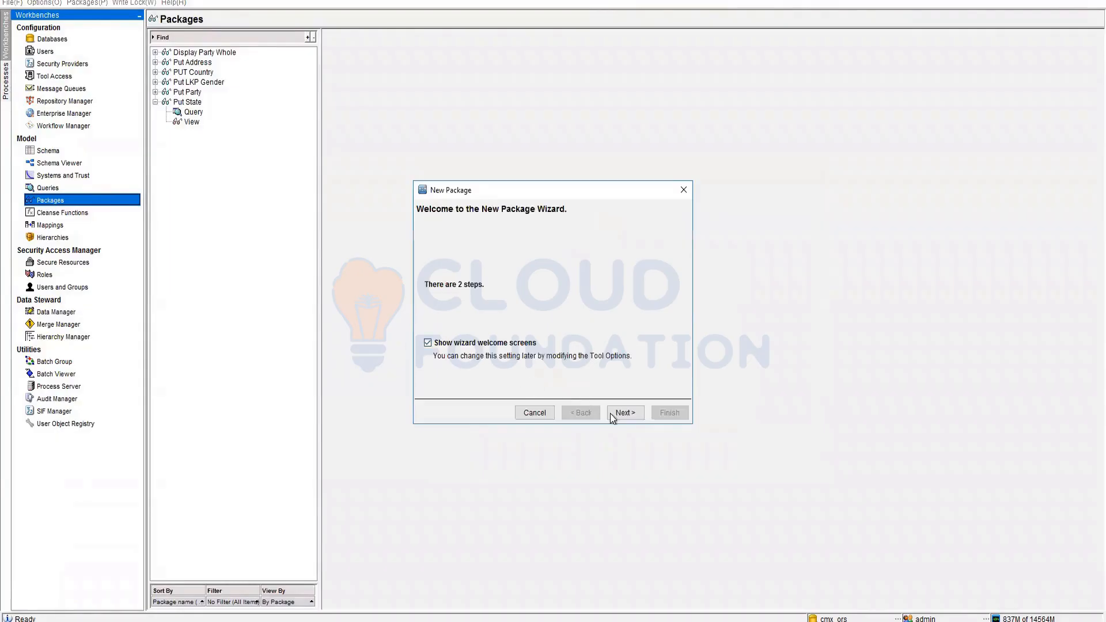
{"action": "left_click", "coordinate": [631, 415]}
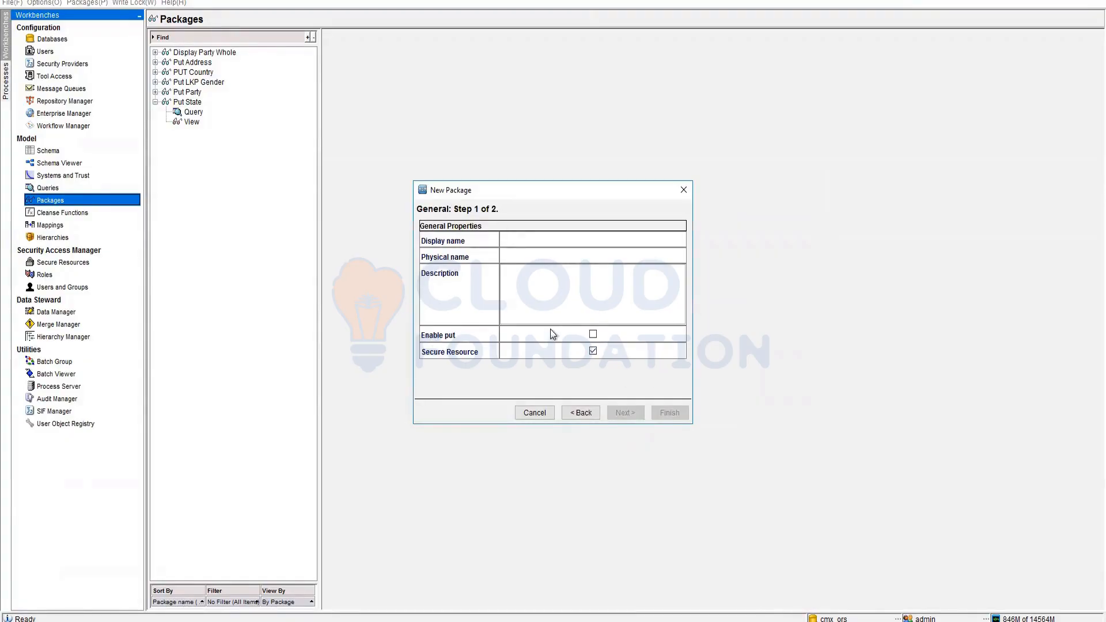
{"action": "left_click", "coordinate": [542, 413]}
{"action": "left_click", "coordinate": [95, 323]}
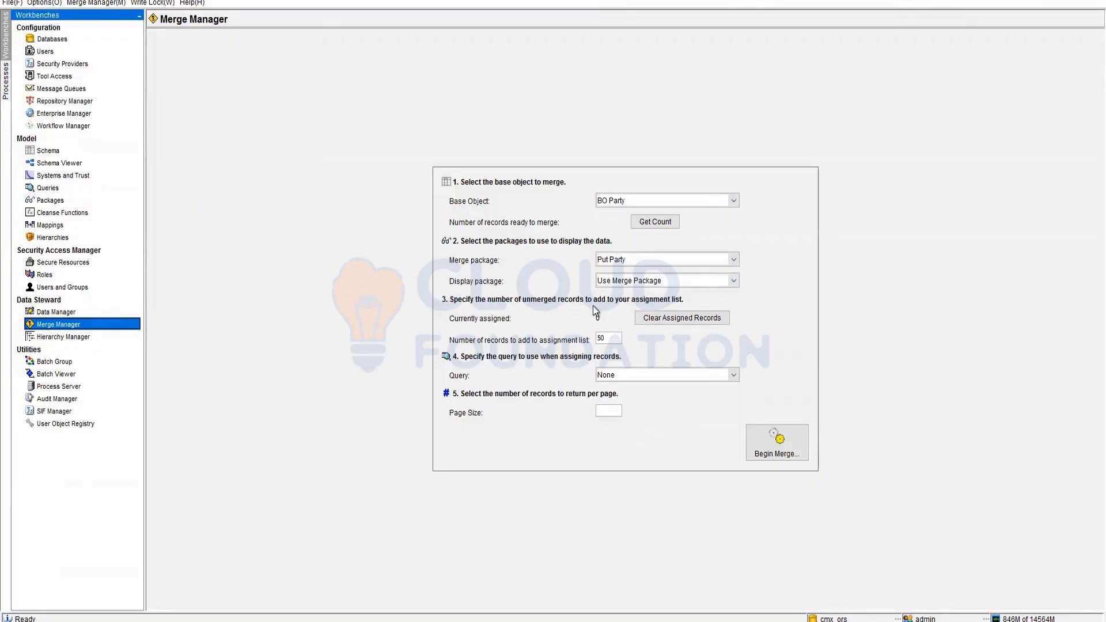
- Select the BO PARTY query and begin the merge, then switch to the Data Manager
{"action": "left_click", "coordinate": [637, 378]}
{"action": "left_click", "coordinate": [617, 414]}
{"action": "left_click", "coordinate": [773, 446]}
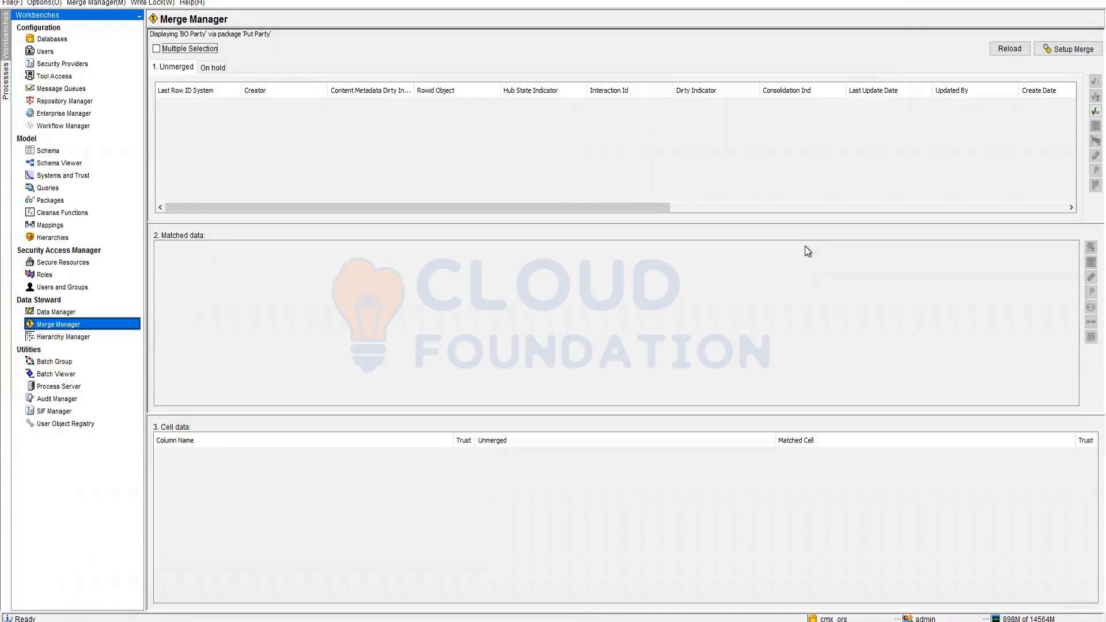
{"action": "left_click", "coordinate": [56, 312]}
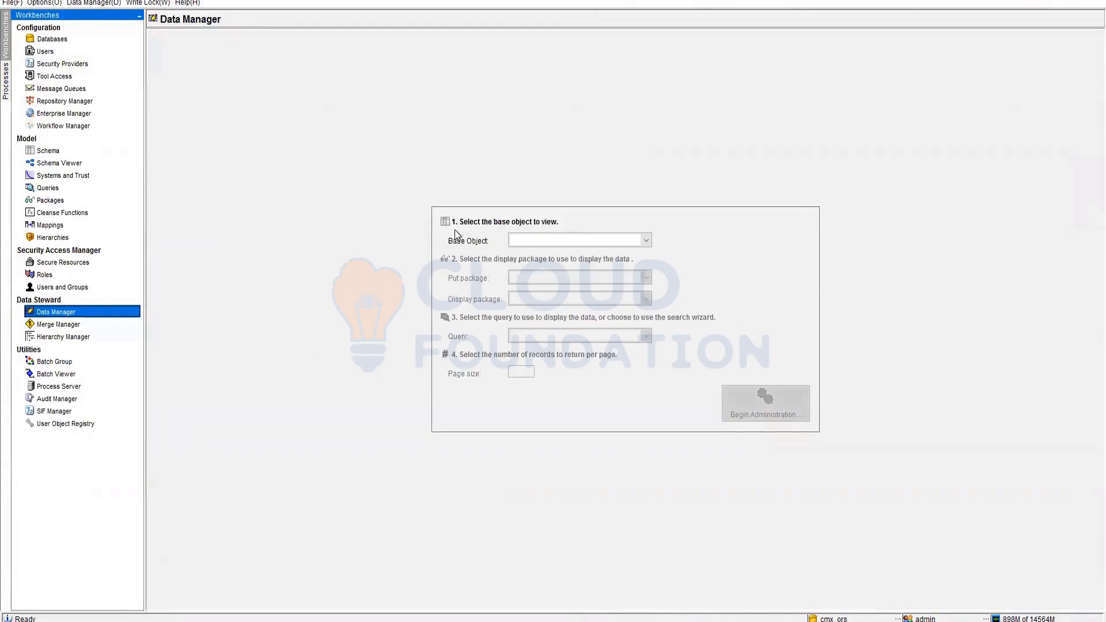
- Administer BO Address through the Put Address package and finish the search to list records
{"action": "left_click", "coordinate": [555, 242]}
{"action": "left_click", "coordinate": [555, 272]}
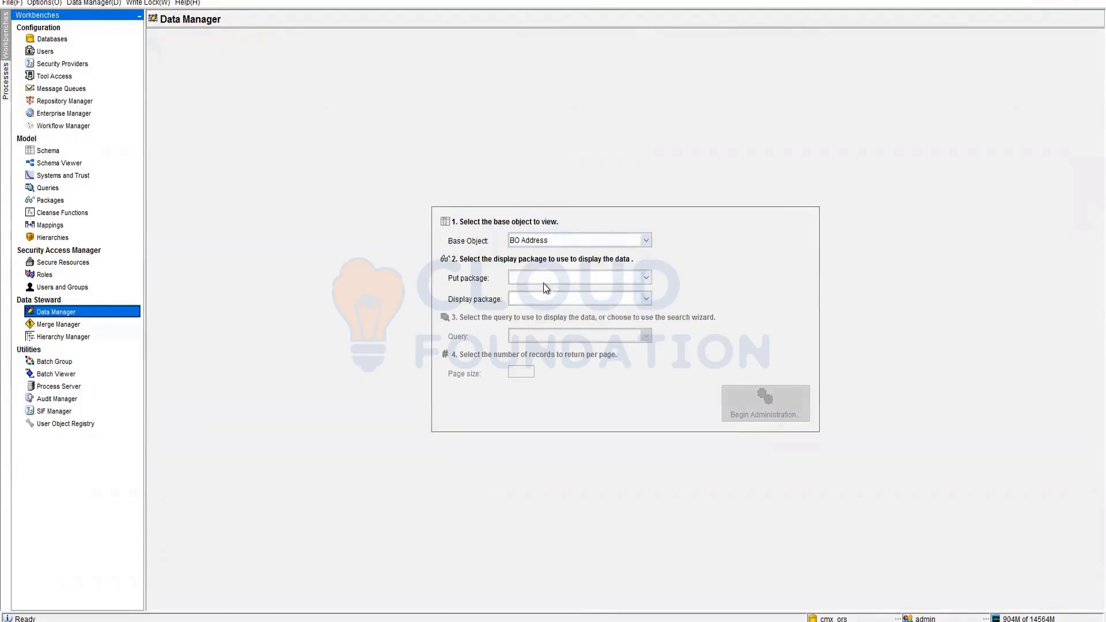
{"action": "left_click", "coordinate": [547, 279]}
{"action": "left_click", "coordinate": [546, 299]}
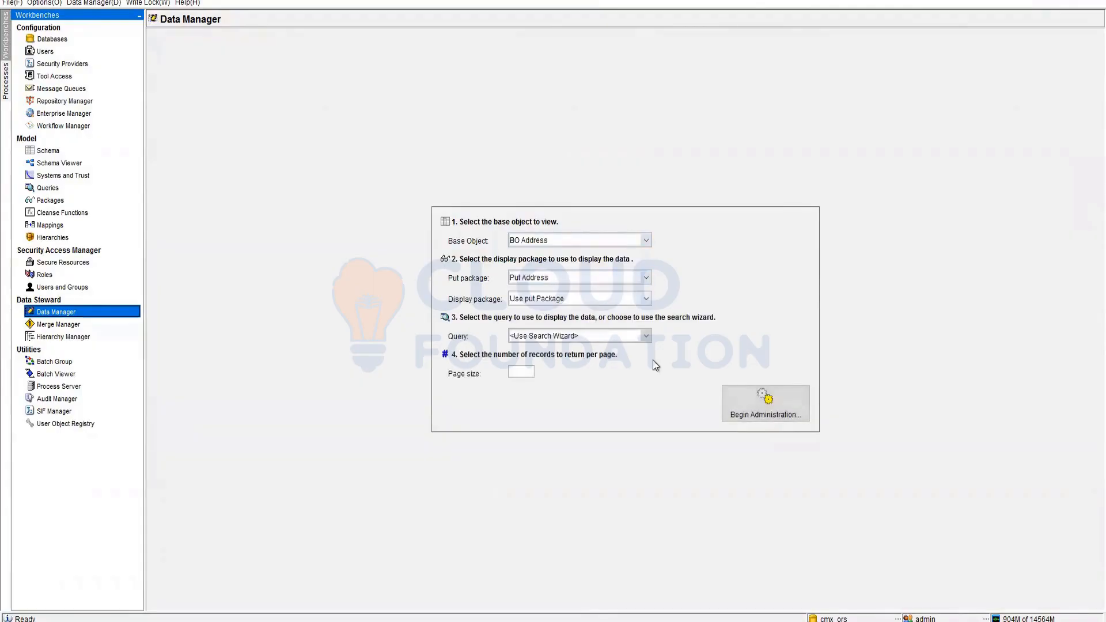
{"action": "left_click", "coordinate": [765, 403]}
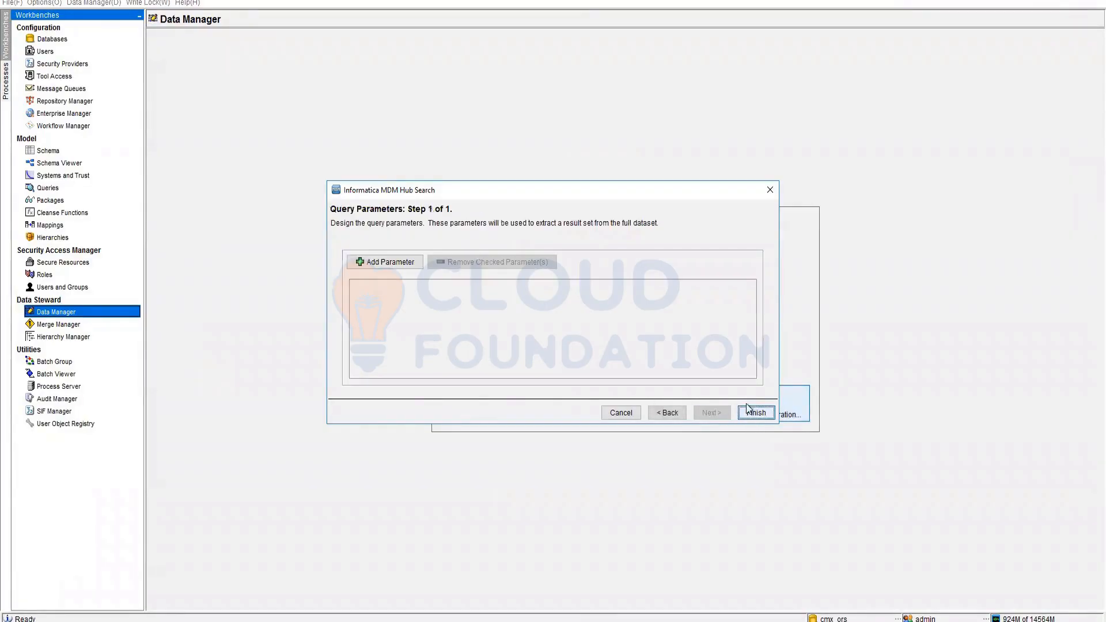
{"action": "left_click", "coordinate": [712, 412]}
{"action": "left_click", "coordinate": [744, 412]}
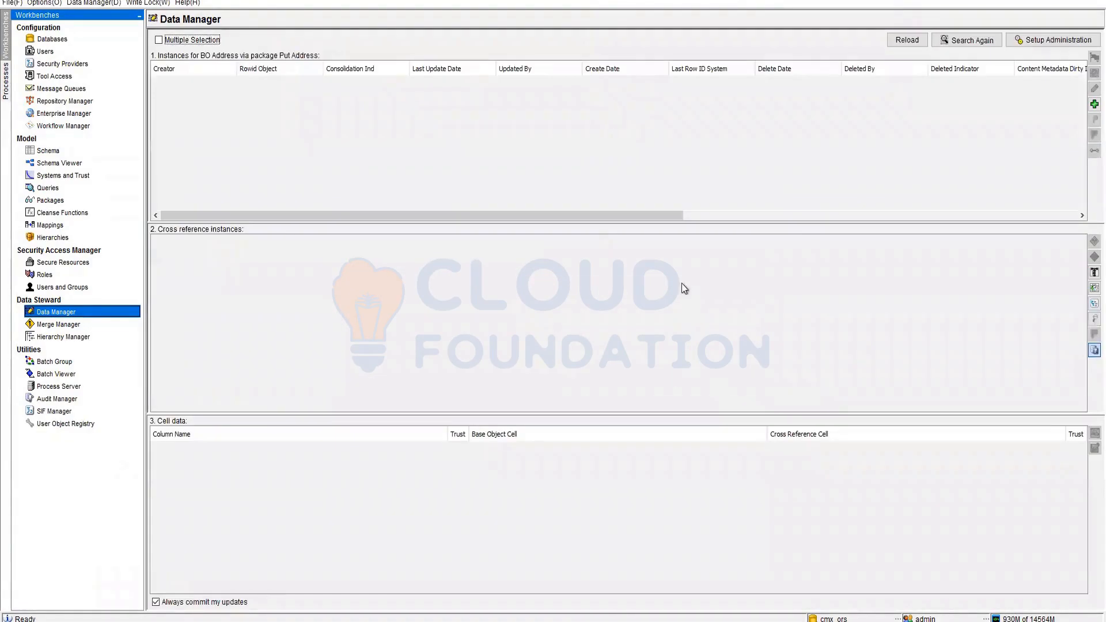
- Try adding an address record, check the PartyID choices, cancel, and go to Schema
{"action": "left_click", "coordinate": [1093, 104]}
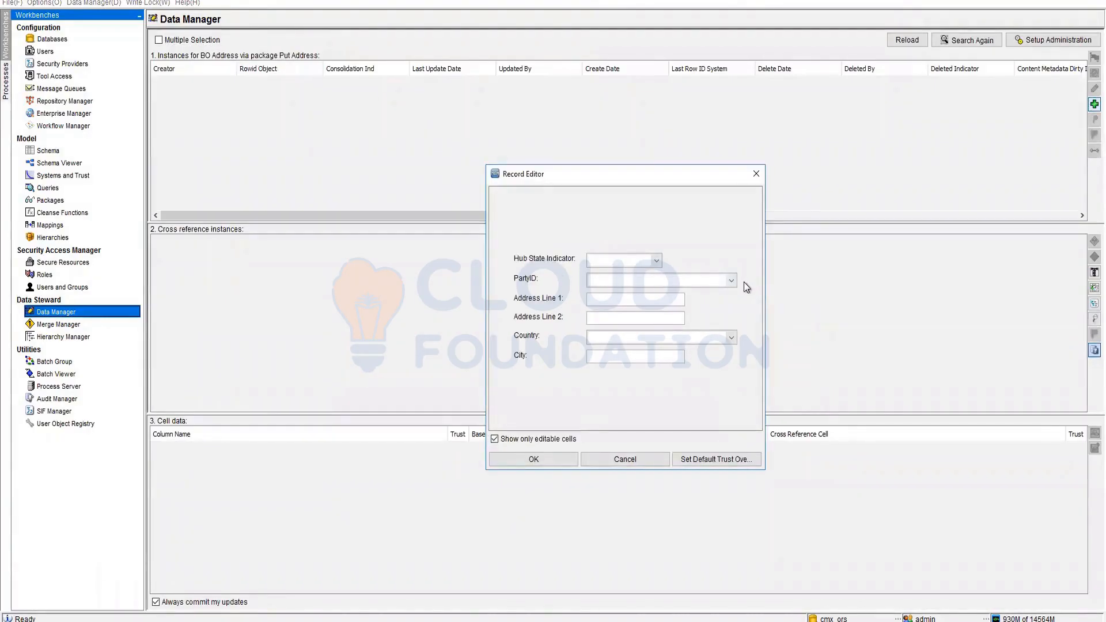
{"action": "left_click", "coordinate": [730, 280]}
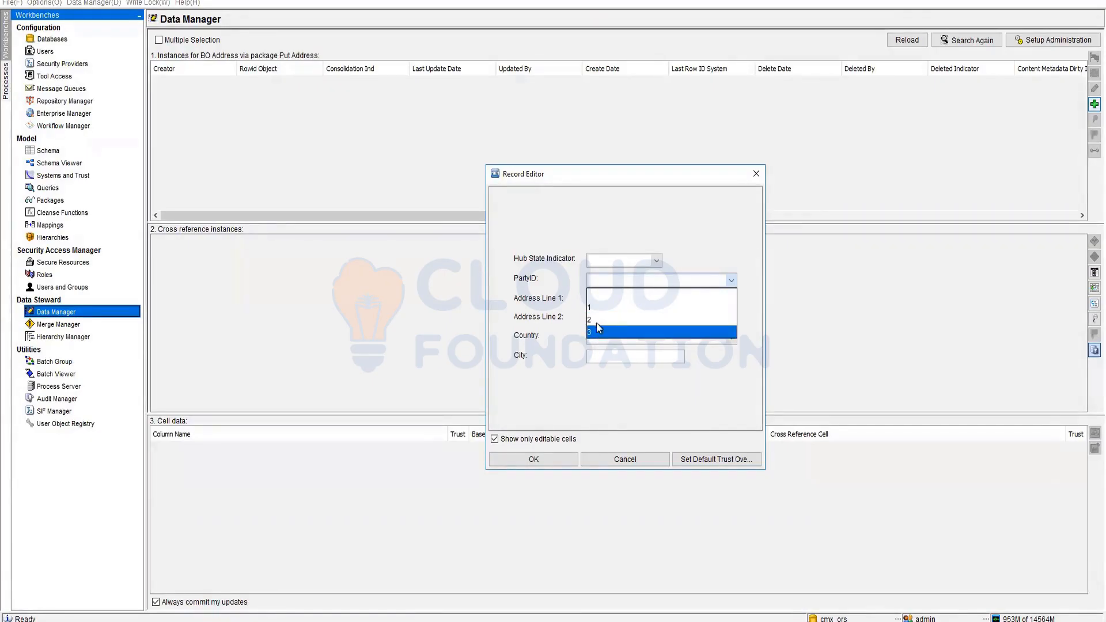
{"action": "left_click", "coordinate": [626, 458]}
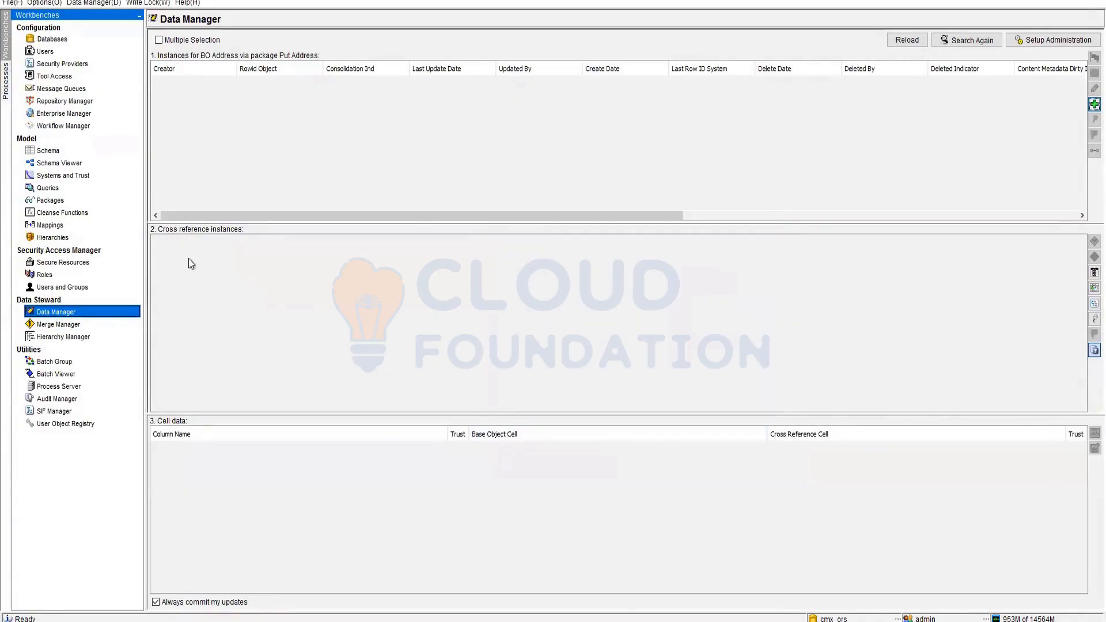
{"action": "left_click", "coordinate": [68, 151]}
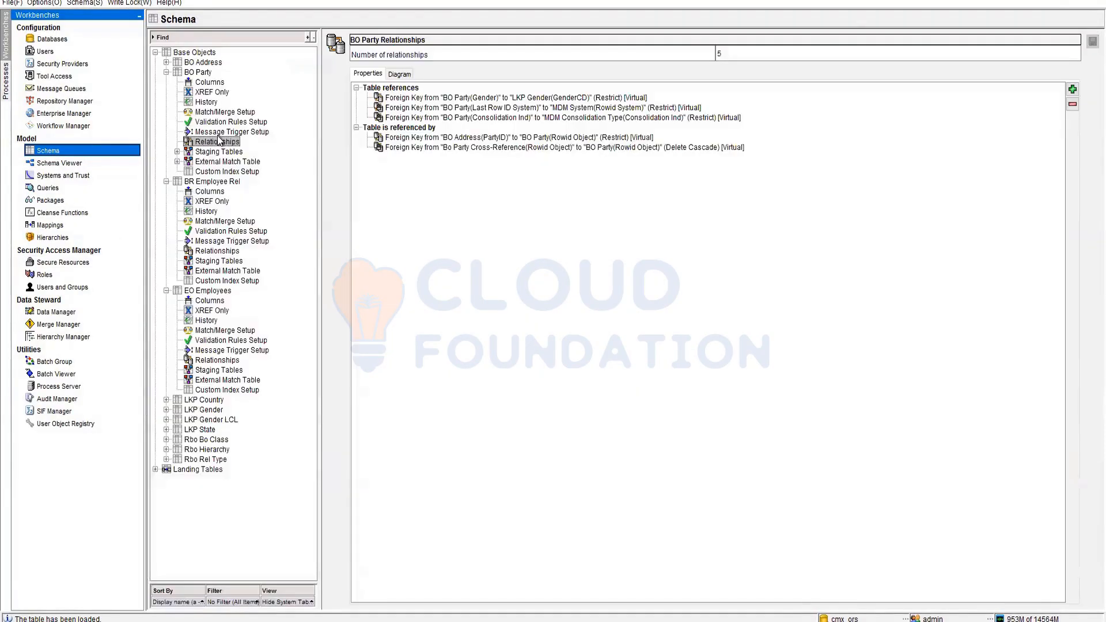
- Make the BO Address PartyID foreign key display First Name instead of Rowid Object, and save
{"action": "left_click", "coordinate": [167, 63]}
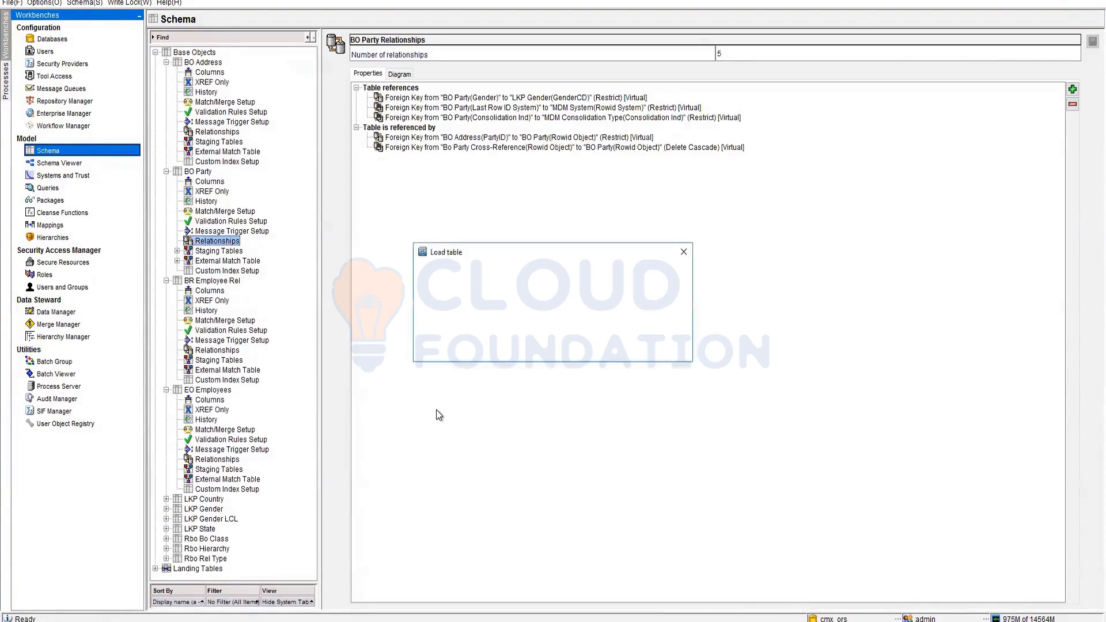
{"action": "left_click", "coordinate": [217, 131]}
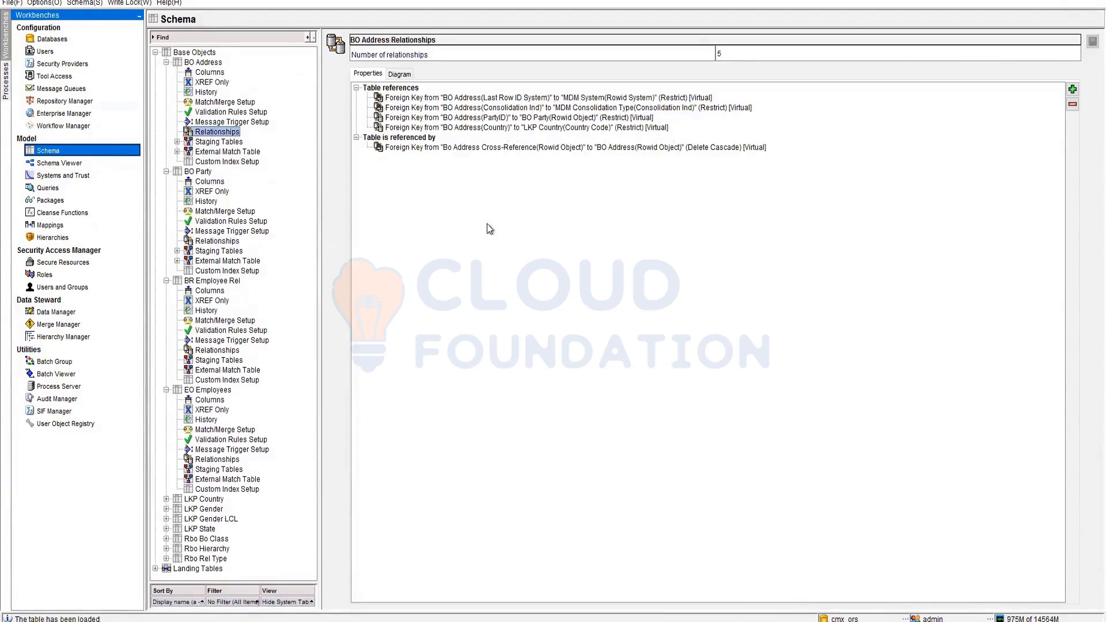
{"action": "left_click", "coordinate": [542, 118]}
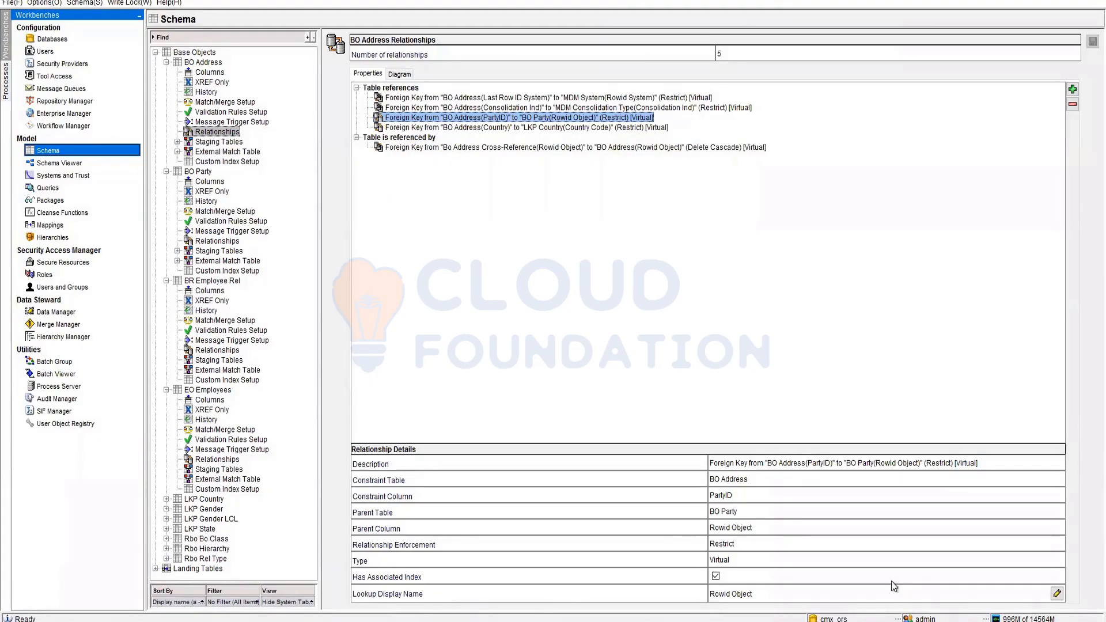
{"action": "left_click", "coordinate": [1056, 593]}
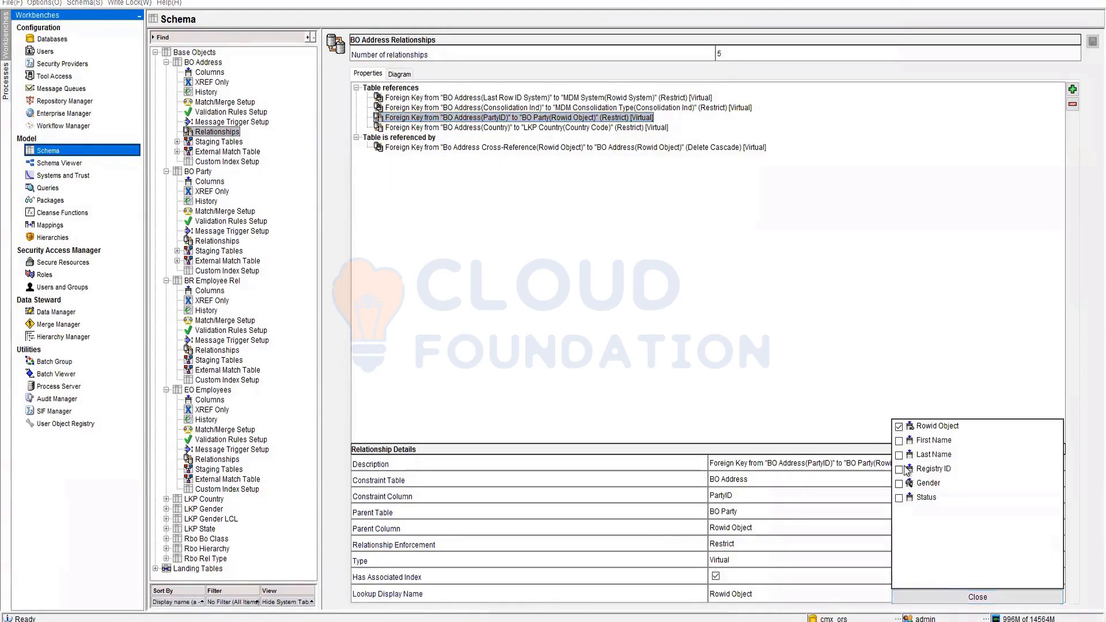
{"action": "left_click", "coordinate": [900, 441]}
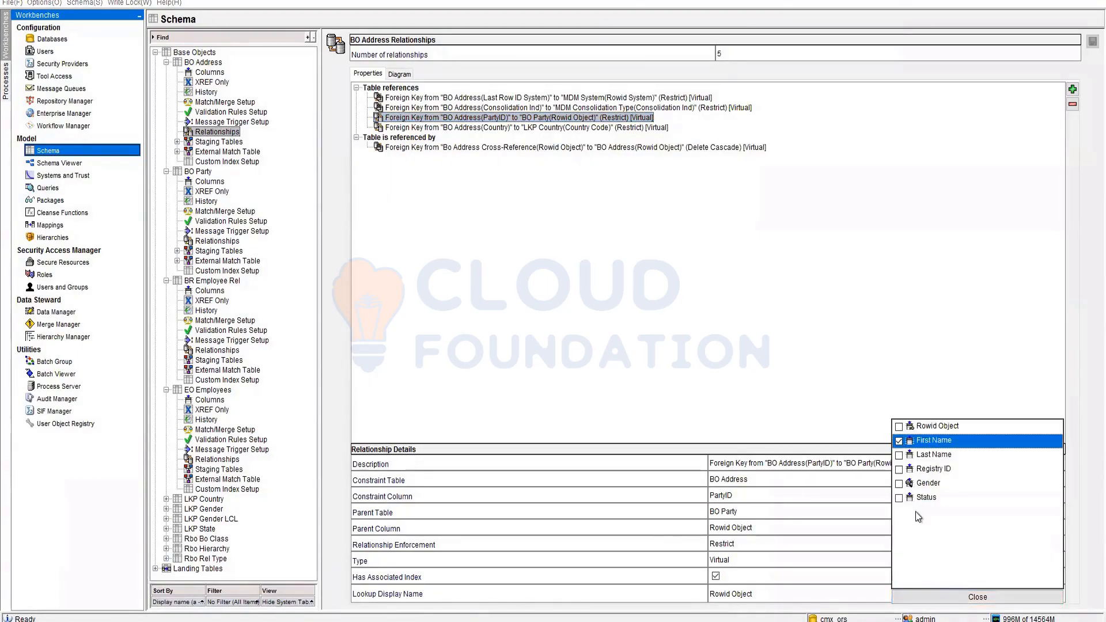
{"action": "left_click", "coordinate": [960, 599]}
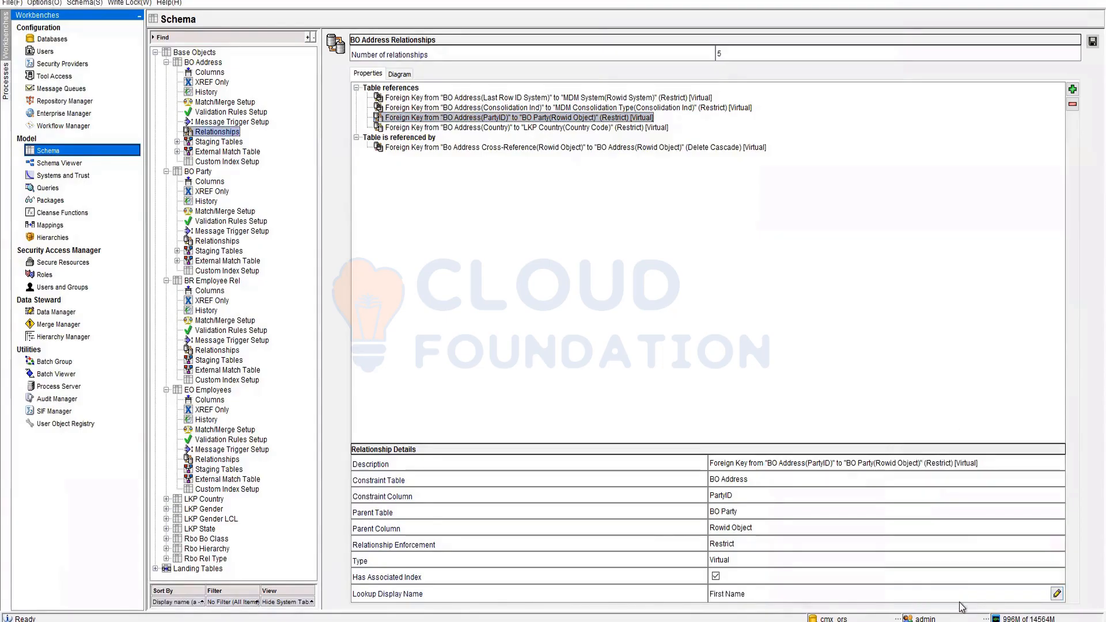
{"action": "left_click", "coordinate": [1091, 42]}
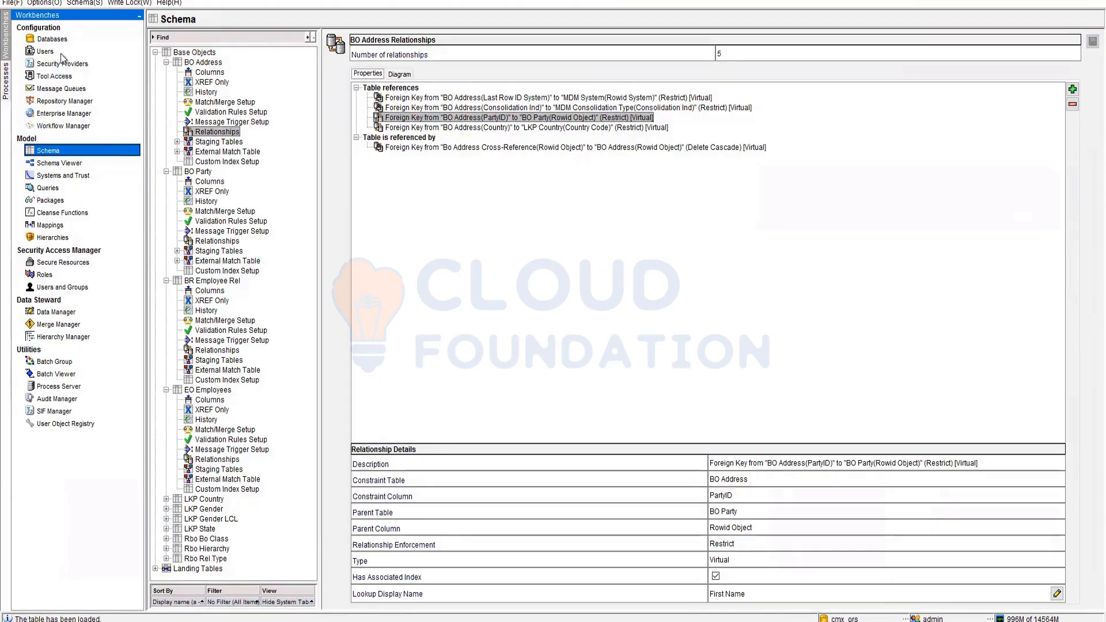
- Switch the target database to cmx_ors
{"action": "left_click", "coordinate": [52, 39]}
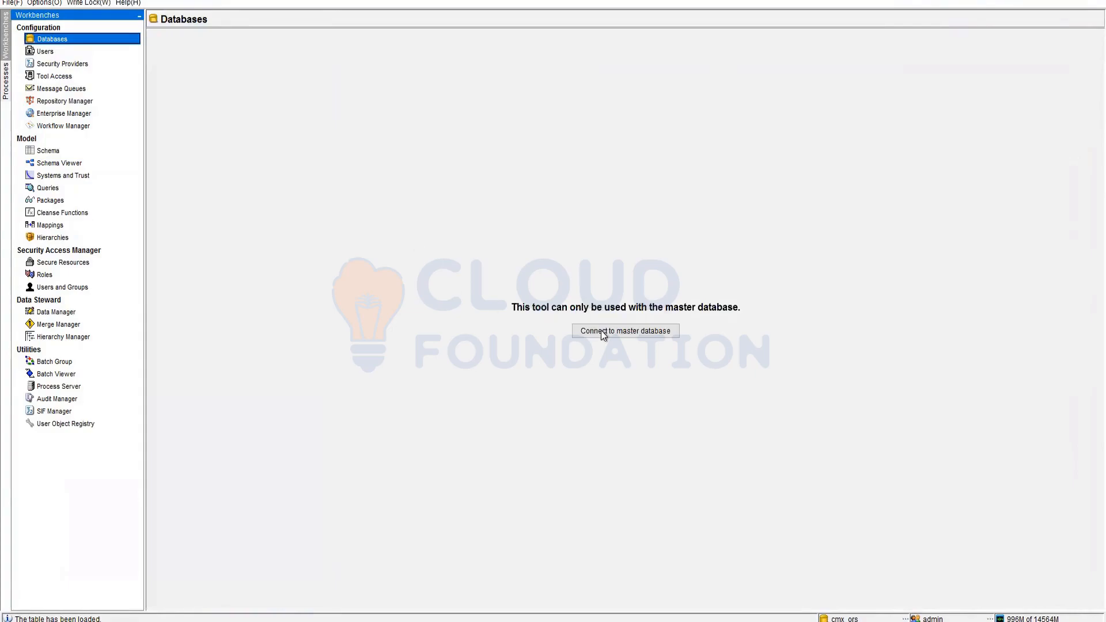
{"action": "left_click", "coordinate": [48, 151]}
{"action": "left_click", "coordinate": [608, 332]}
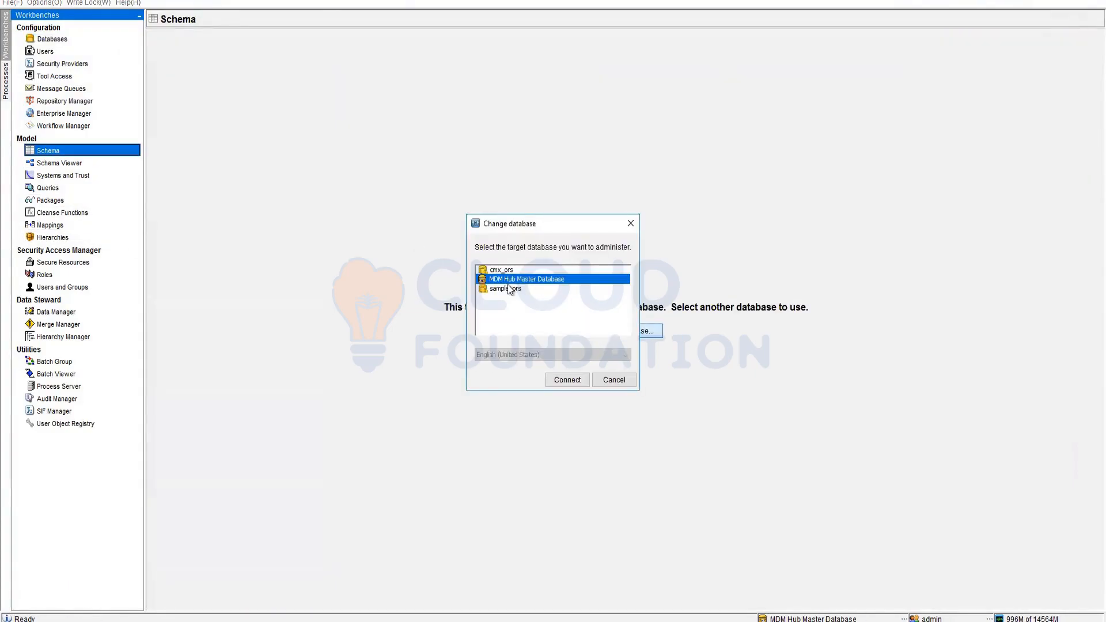
{"action": "double_click", "coordinate": [501, 270]}
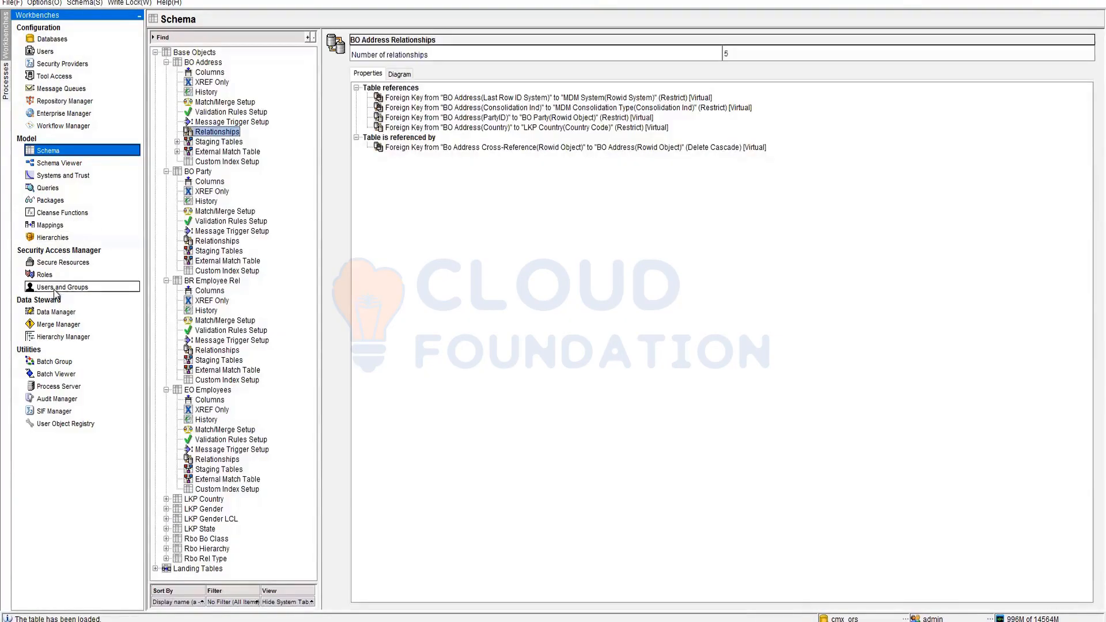
- Administer BO Address in Data Manager with the Put Address package and finish the search
{"action": "left_click", "coordinate": [55, 311]}
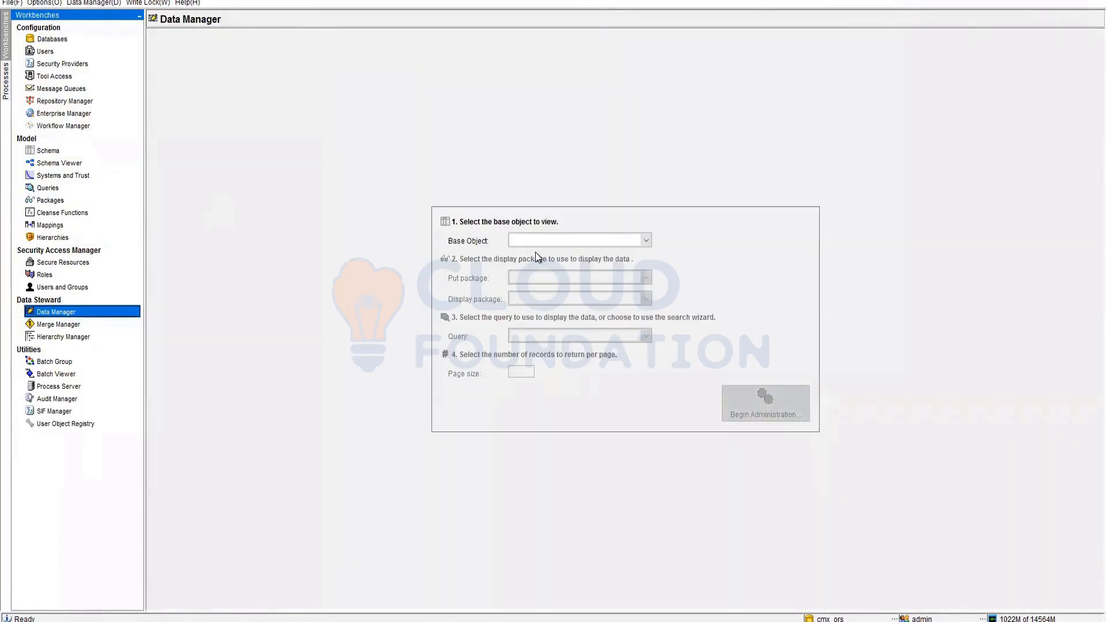
{"action": "left_click", "coordinate": [542, 241]}
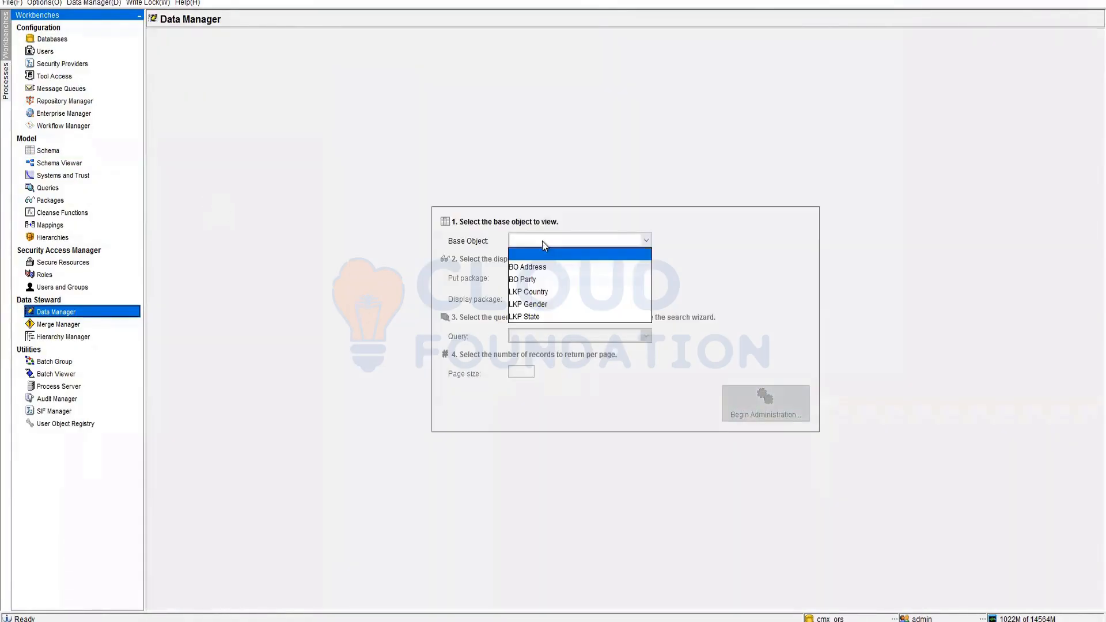
{"action": "left_click", "coordinate": [544, 265]}
{"action": "left_click", "coordinate": [553, 280]}
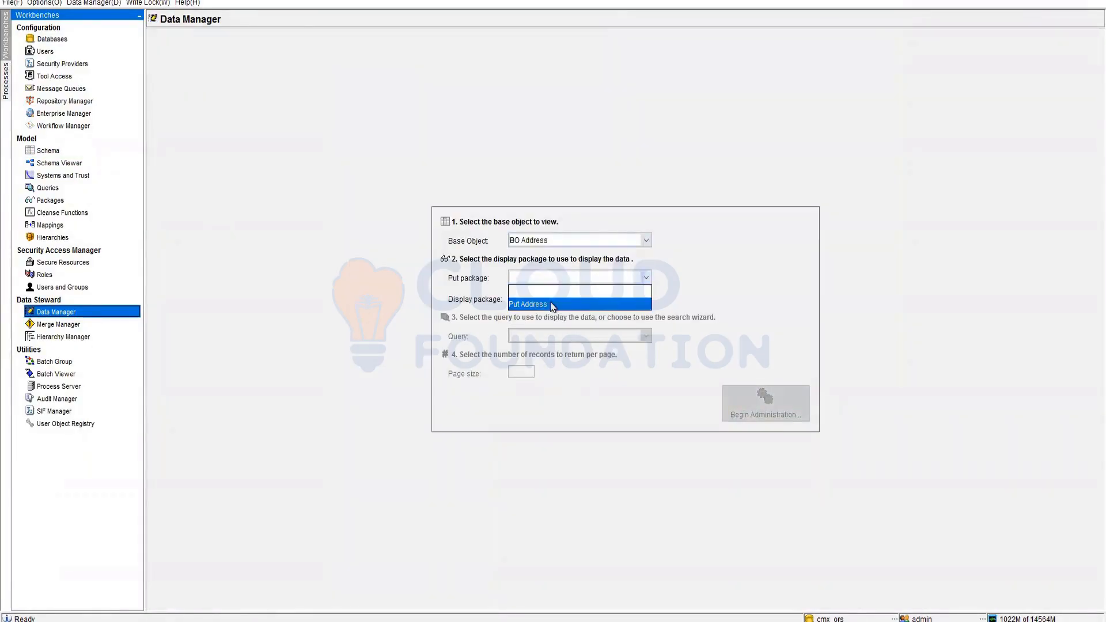
{"action": "left_click", "coordinate": [554, 304]}
{"action": "left_click", "coordinate": [768, 406]}
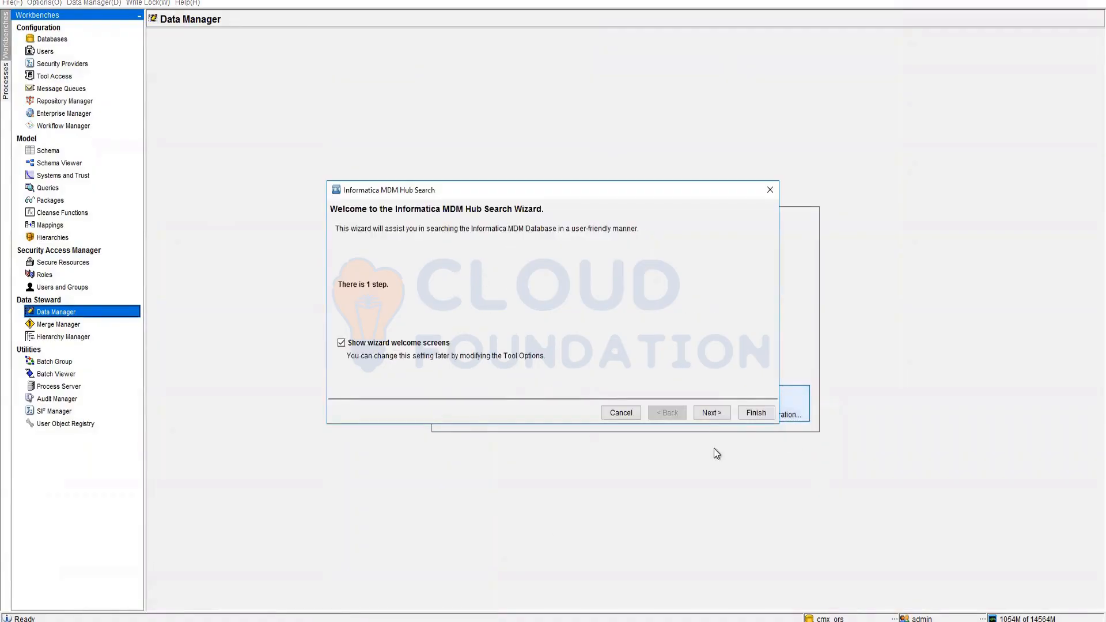
{"action": "left_click", "coordinate": [741, 413]}
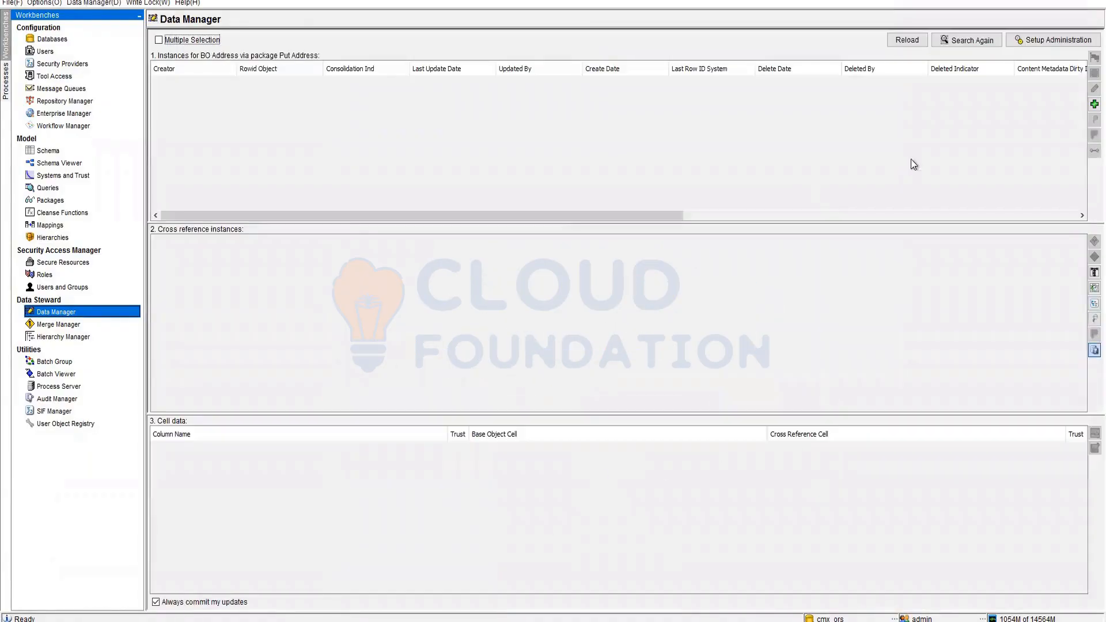
- Add a new BO Address record and list the party first names available for PartyID
{"action": "left_click", "coordinate": [1092, 104]}
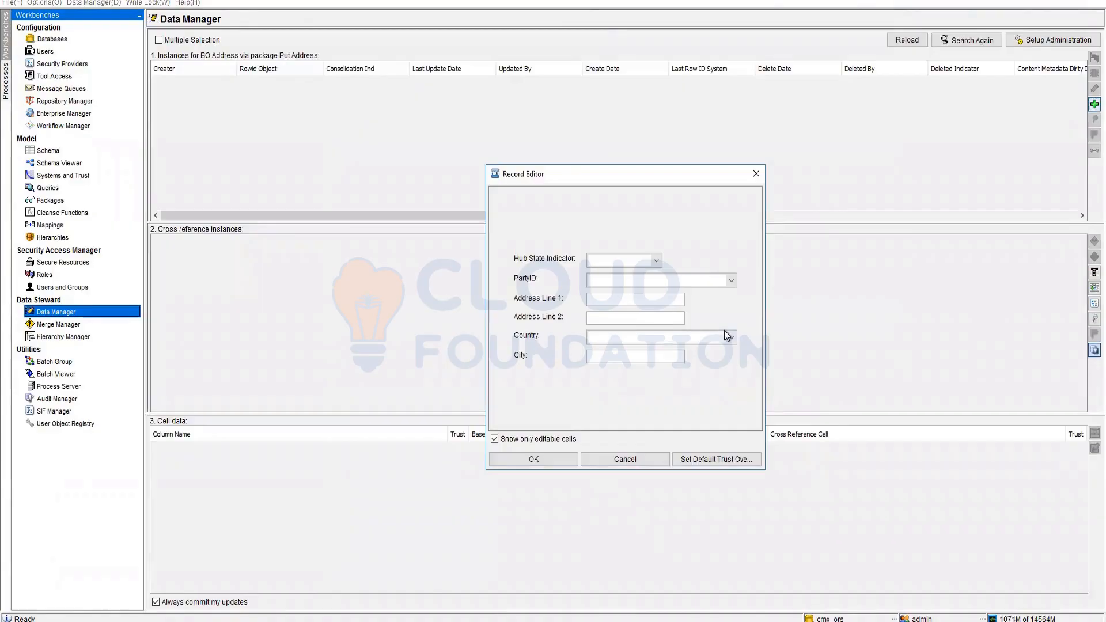
{"action": "left_click", "coordinate": [732, 283]}
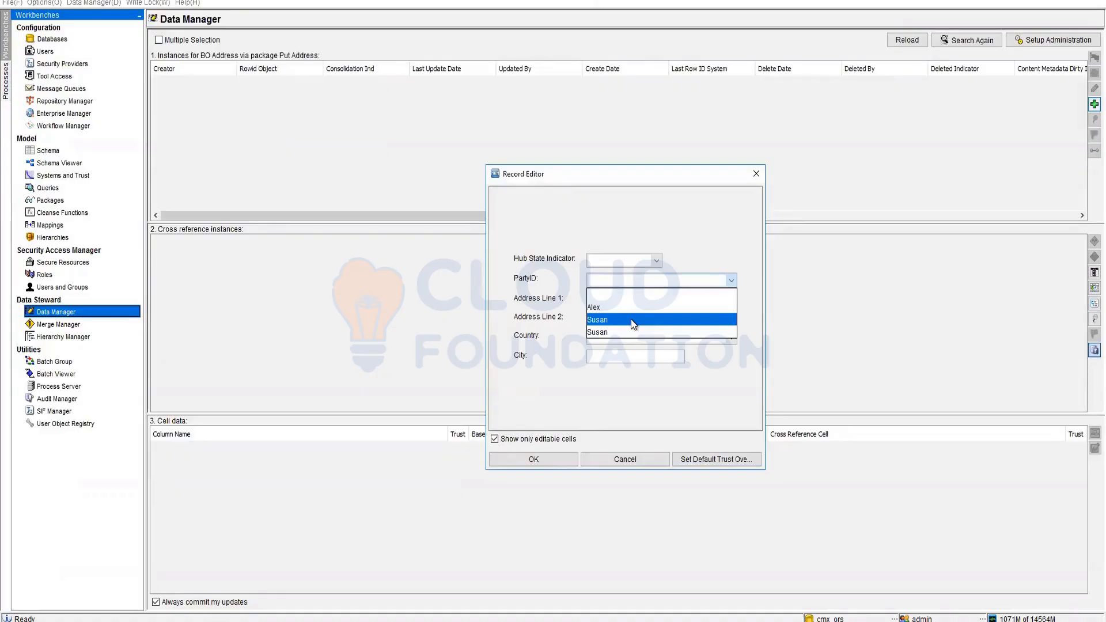
- Link the new address to the chosen party and enter 123 King Street, London
{"action": "left_click", "coordinate": [631, 319]}
{"action": "left_click", "coordinate": [625, 300]}
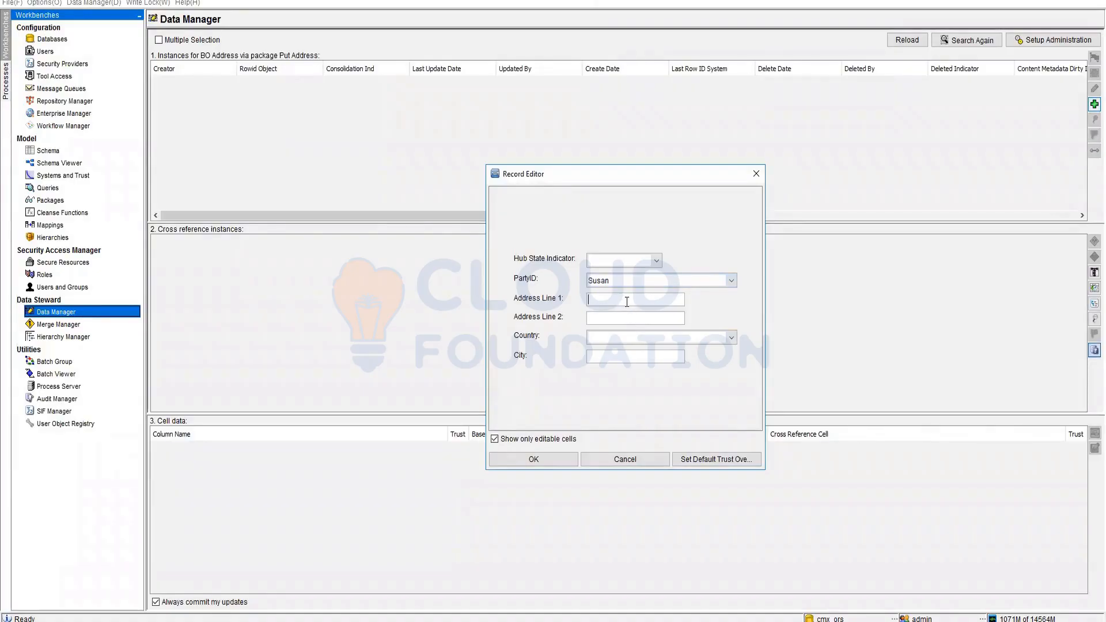
{"action": "type", "text": "123 King Street"}
{"action": "left_click", "coordinate": [693, 342]}
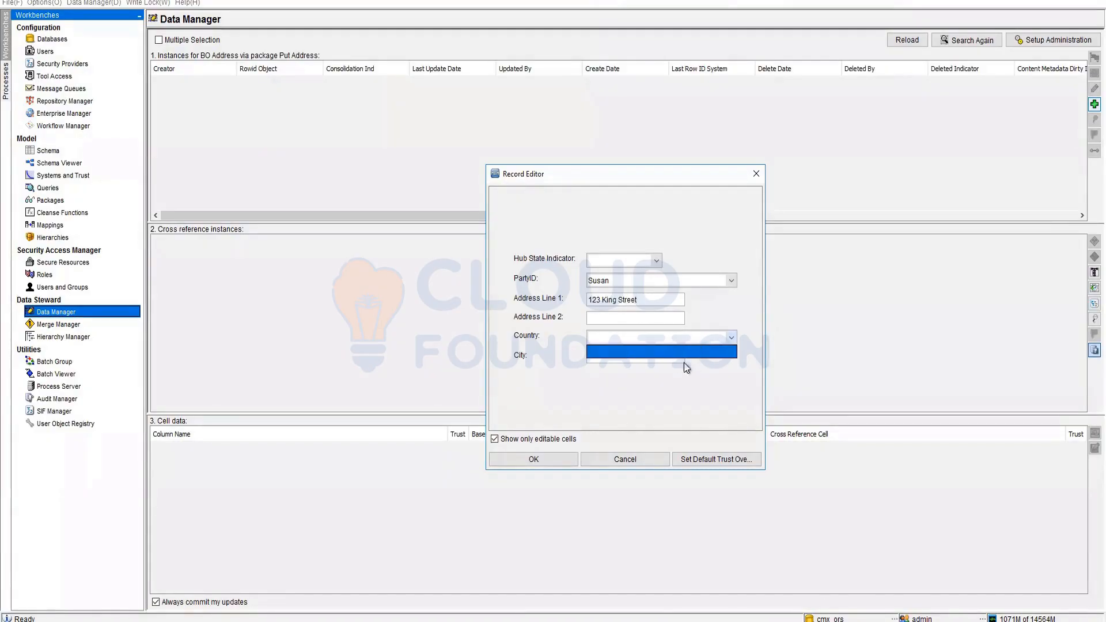
{"action": "left_click", "coordinate": [655, 368]}
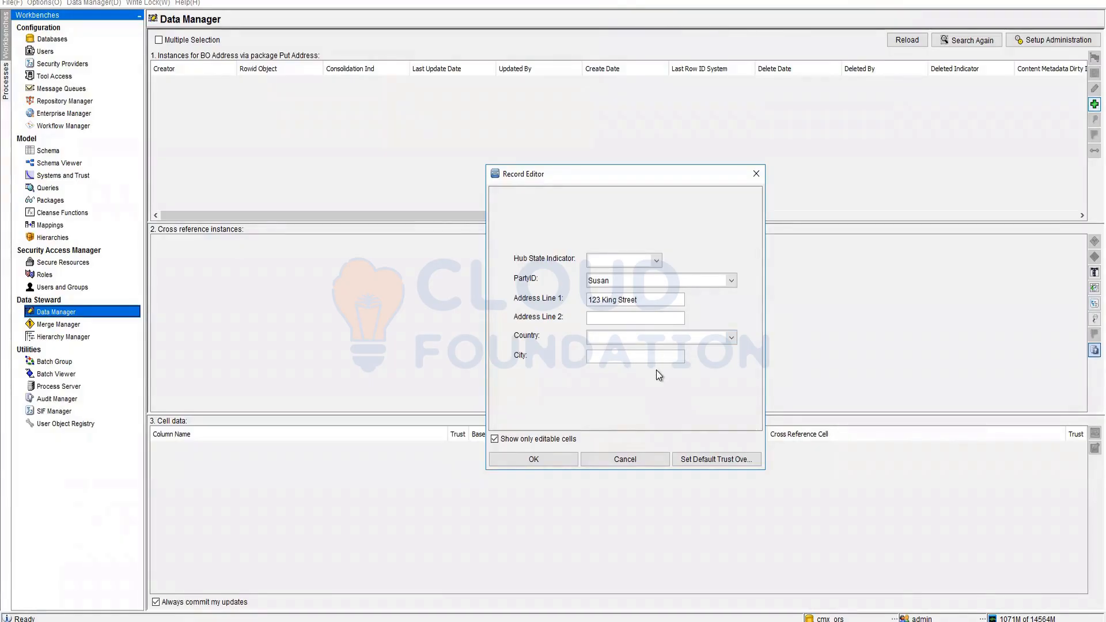
{"action": "type", "text": "London"}
- Set the hub state to 1 - Active, save the record, and start another
{"action": "left_click", "coordinate": [620, 260]}
{"action": "left_click", "coordinate": [615, 295]}
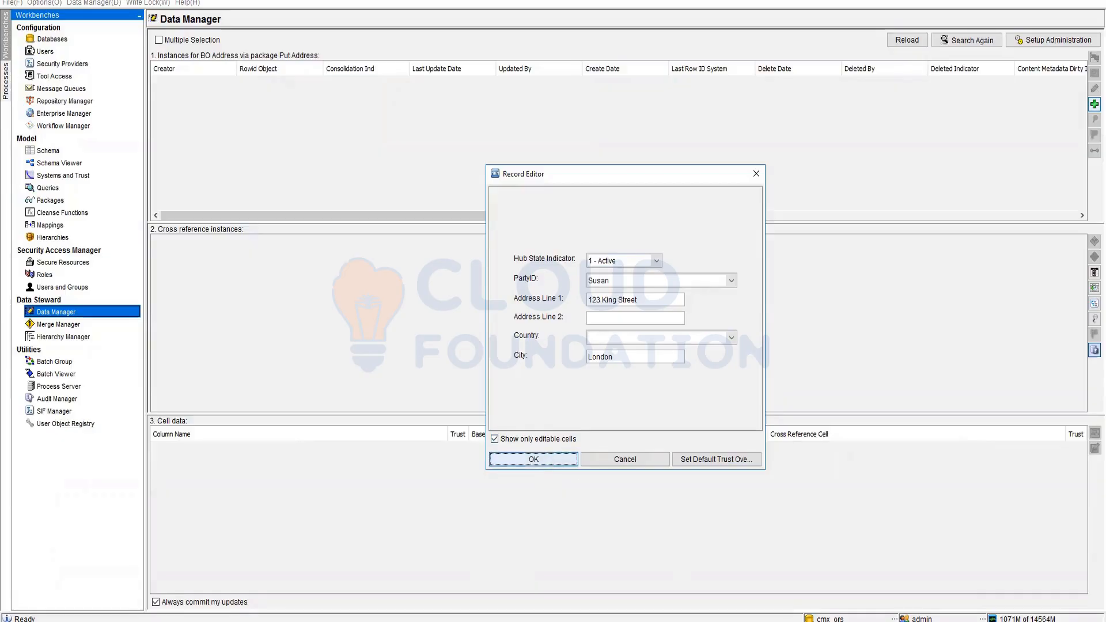
{"action": "left_click", "coordinate": [480, 465]}
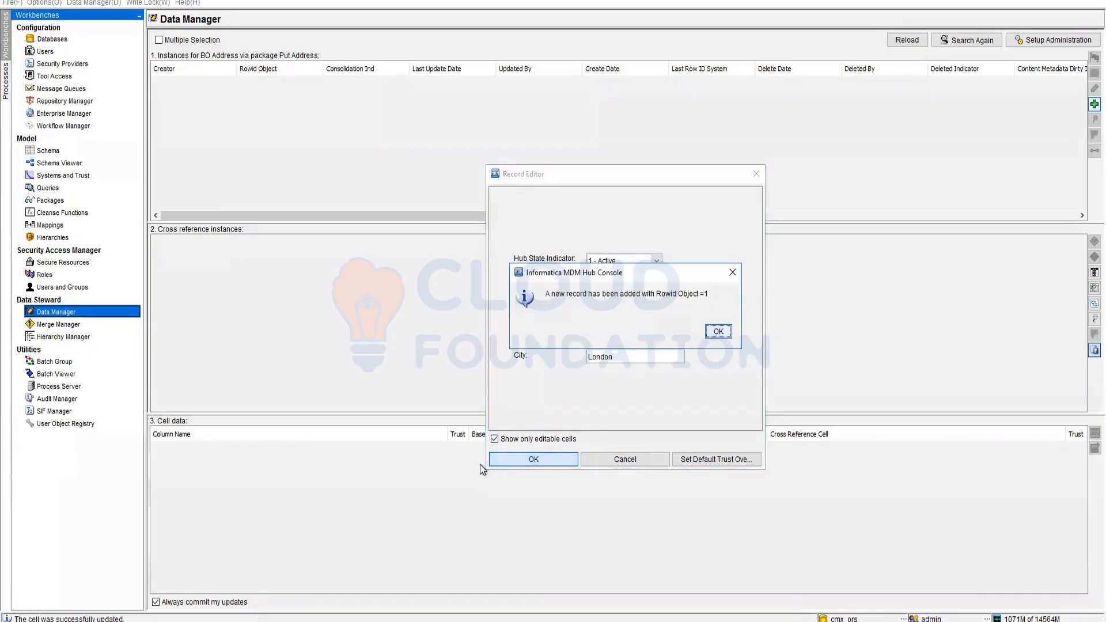
{"action": "left_click", "coordinate": [718, 332]}
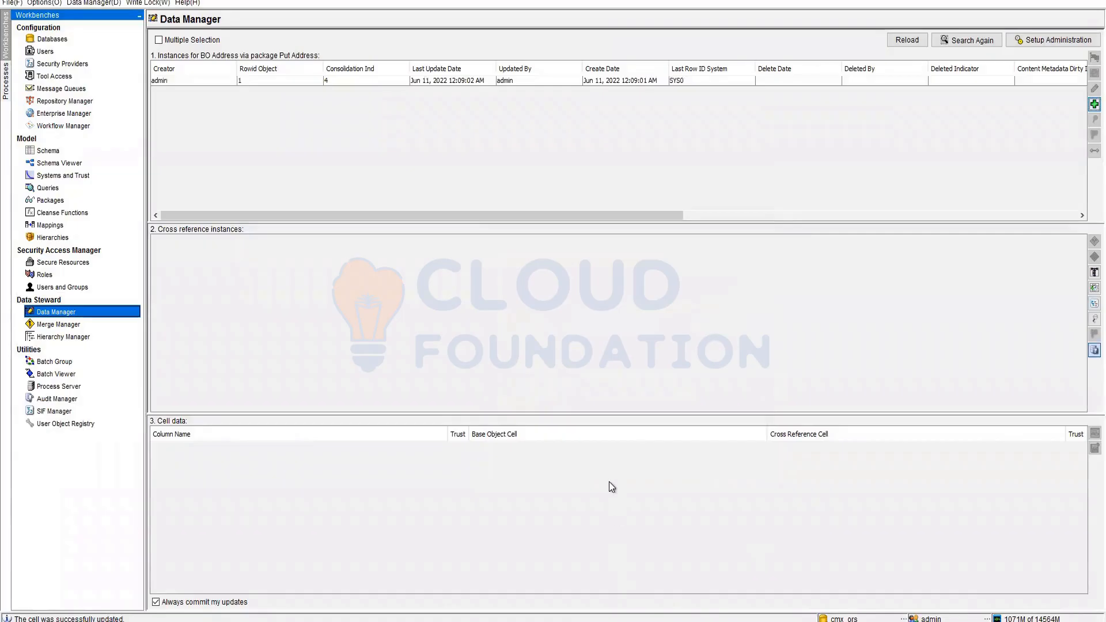
{"action": "left_click", "coordinate": [1094, 104]}
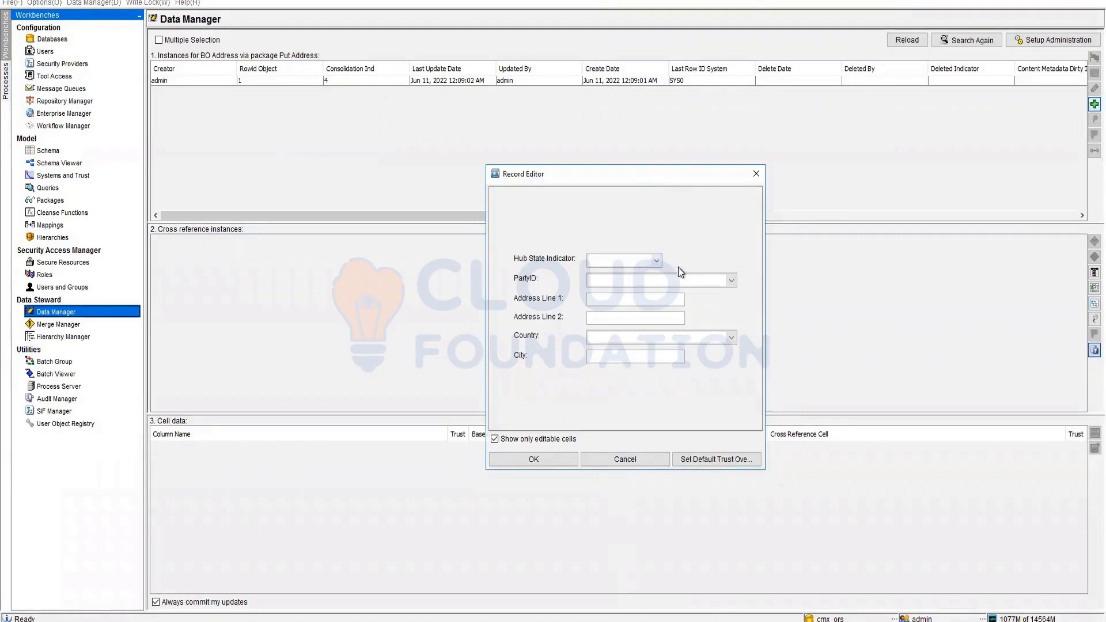
- Discard the unfinished record and view the saved address record's details
{"action": "left_click", "coordinate": [693, 281]}
{"action": "left_click", "coordinate": [621, 332]}
{"action": "left_click", "coordinate": [606, 458]}
{"action": "left_click", "coordinate": [634, 81]}
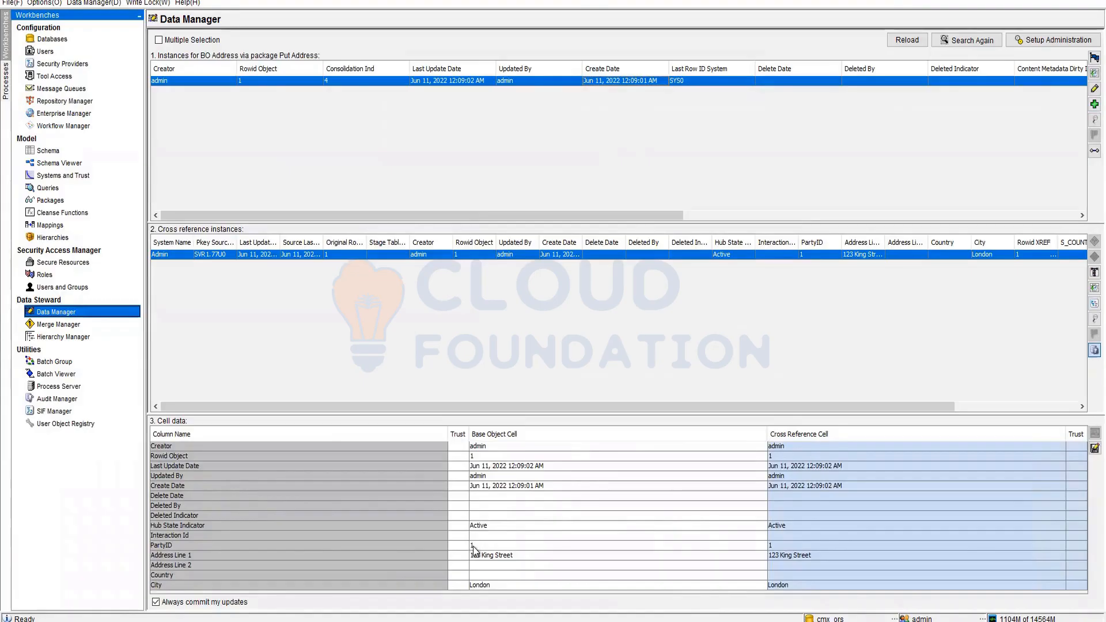
- Start a new address linked to the second party of that name, marked 1 - Active
{"action": "left_click", "coordinate": [1092, 104]}
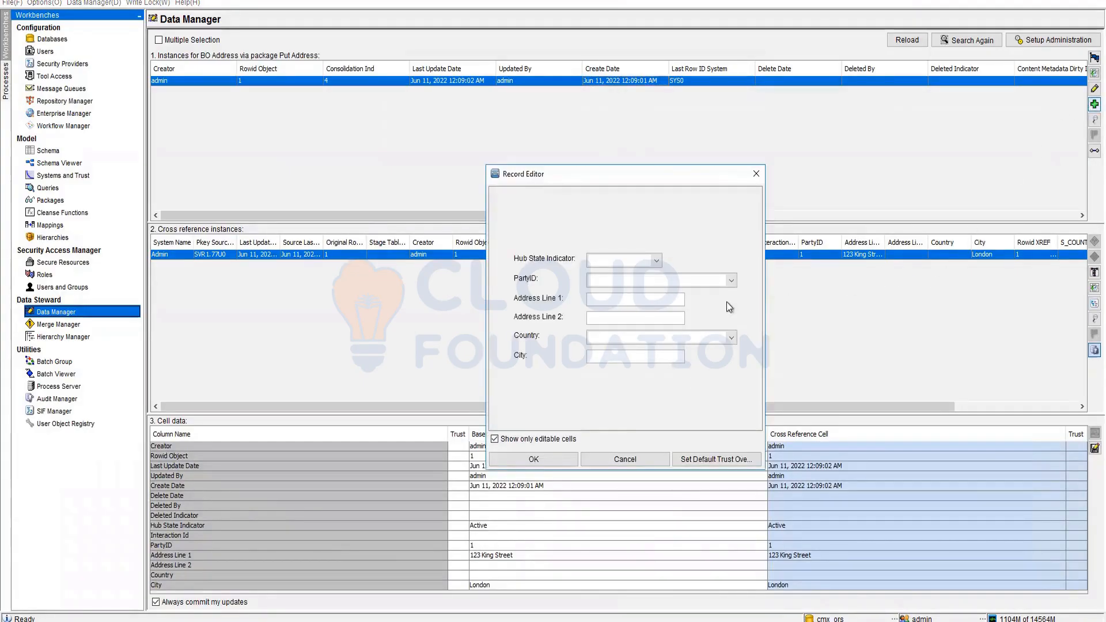
{"action": "left_click", "coordinate": [729, 281]}
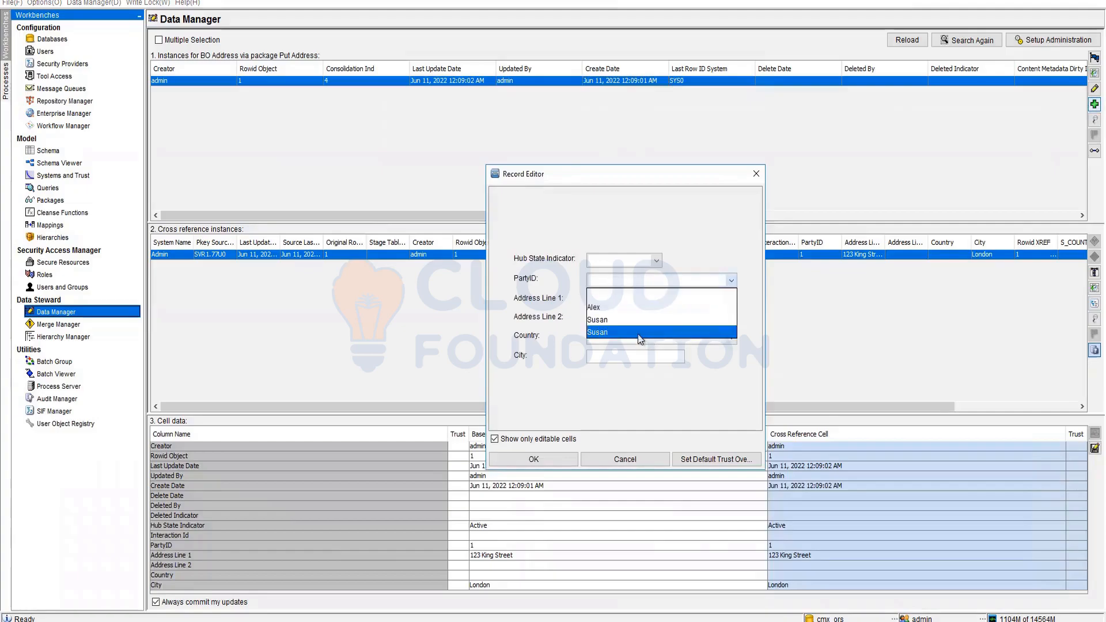
{"action": "left_click", "coordinate": [638, 334]}
{"action": "left_click", "coordinate": [610, 264]}
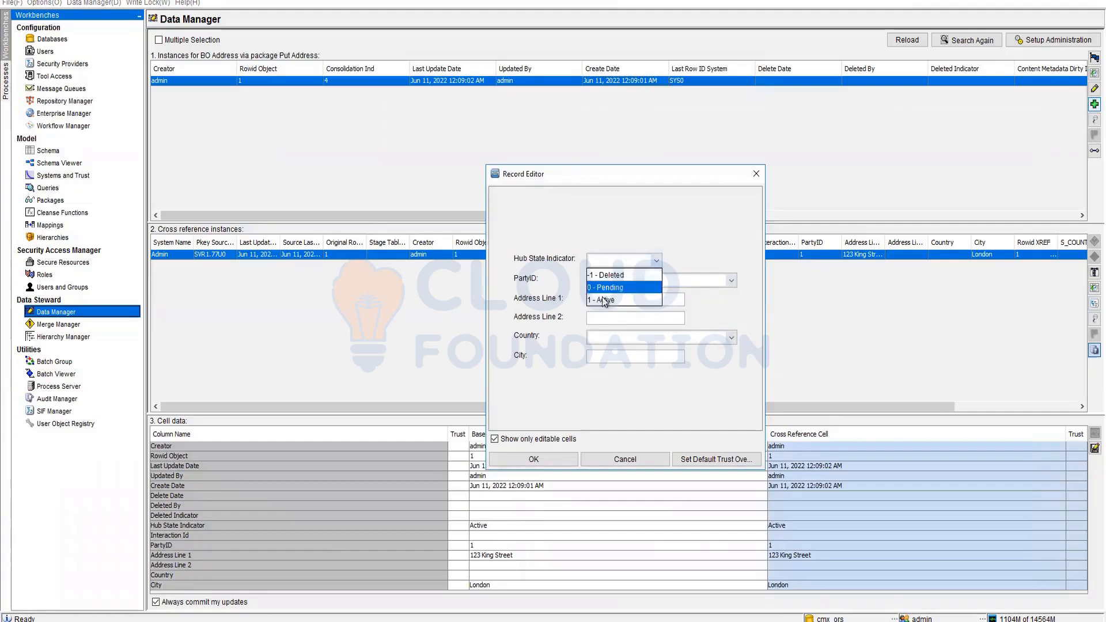
{"action": "left_click", "coordinate": [604, 300]}
- Enter 123 King St., London, save it, and compare records Rowid Object 1 and 2
{"action": "left_click", "coordinate": [606, 302]}
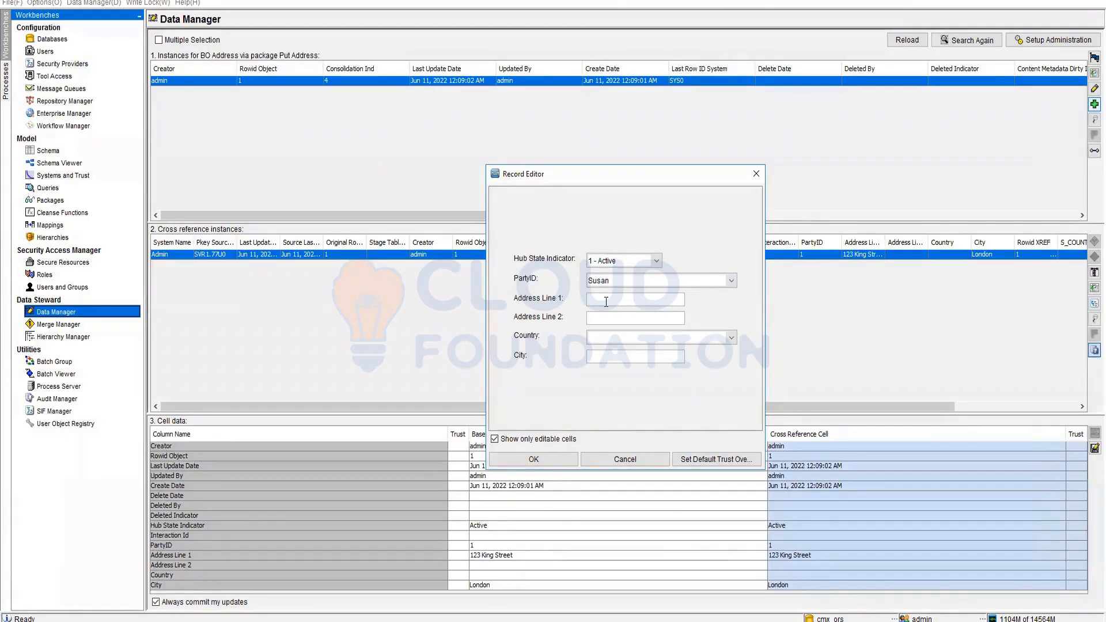
{"action": "type", "text": "123 King"}
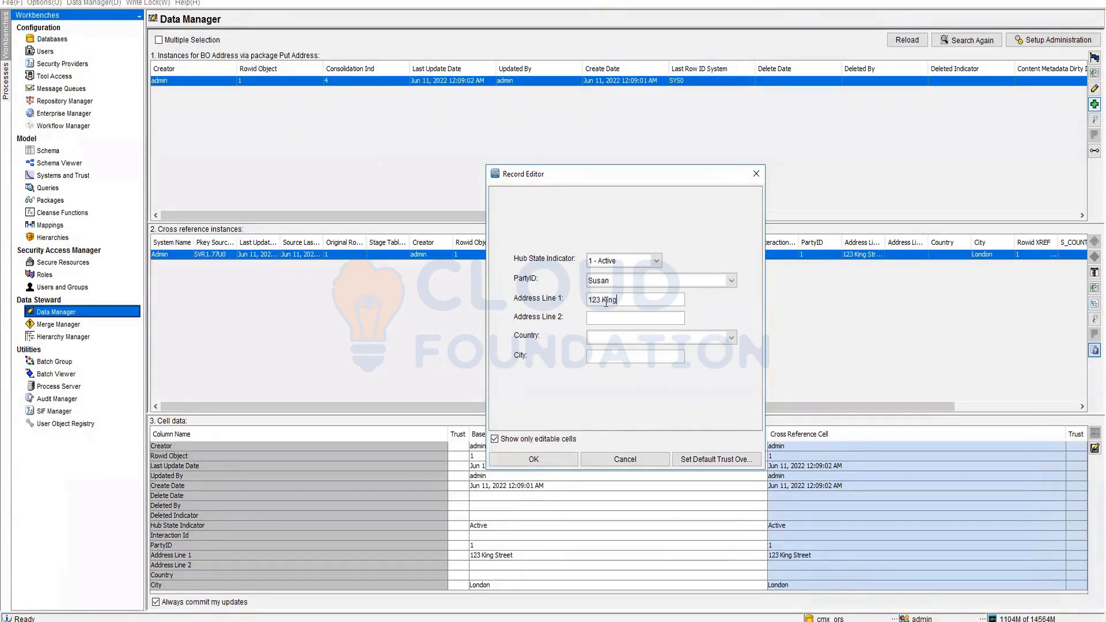
{"action": "type", "text": " St."}
{"action": "left_click", "coordinate": [612, 362]}
{"action": "type", "text": "London"}
{"action": "left_click", "coordinate": [547, 461]}
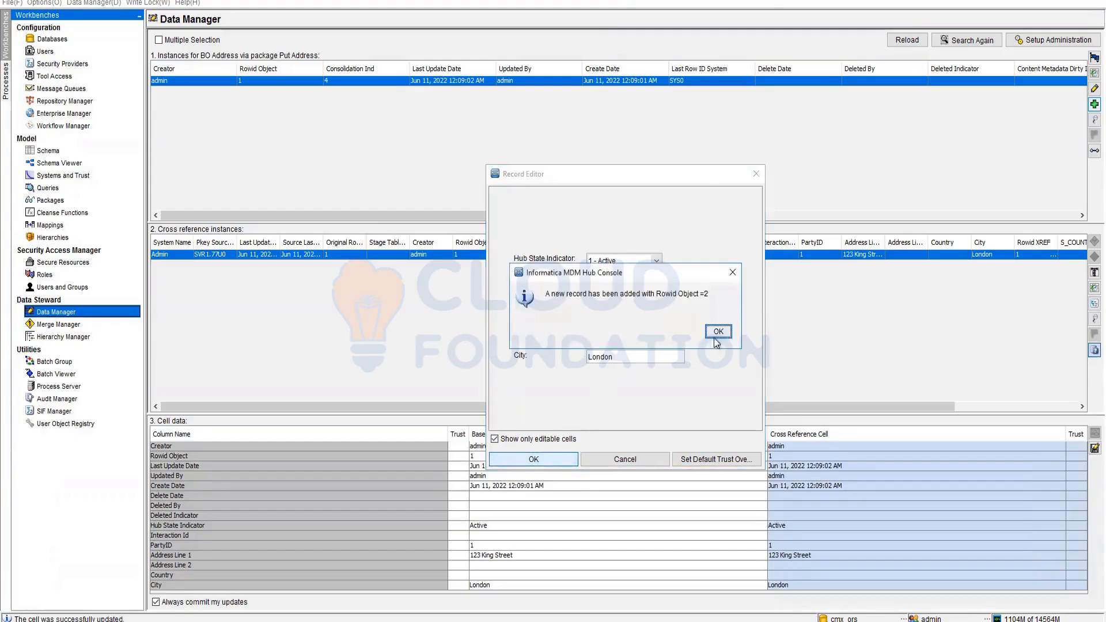
{"action": "left_click", "coordinate": [723, 332]}
{"action": "left_click", "coordinate": [689, 90]}
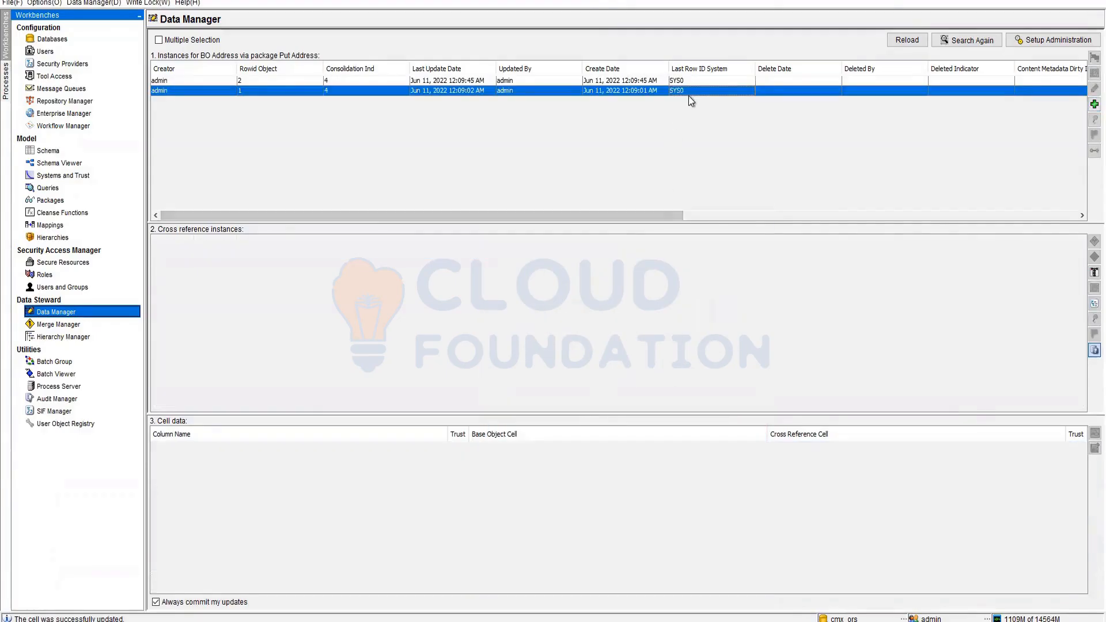
{"action": "left_click", "coordinate": [699, 80]}
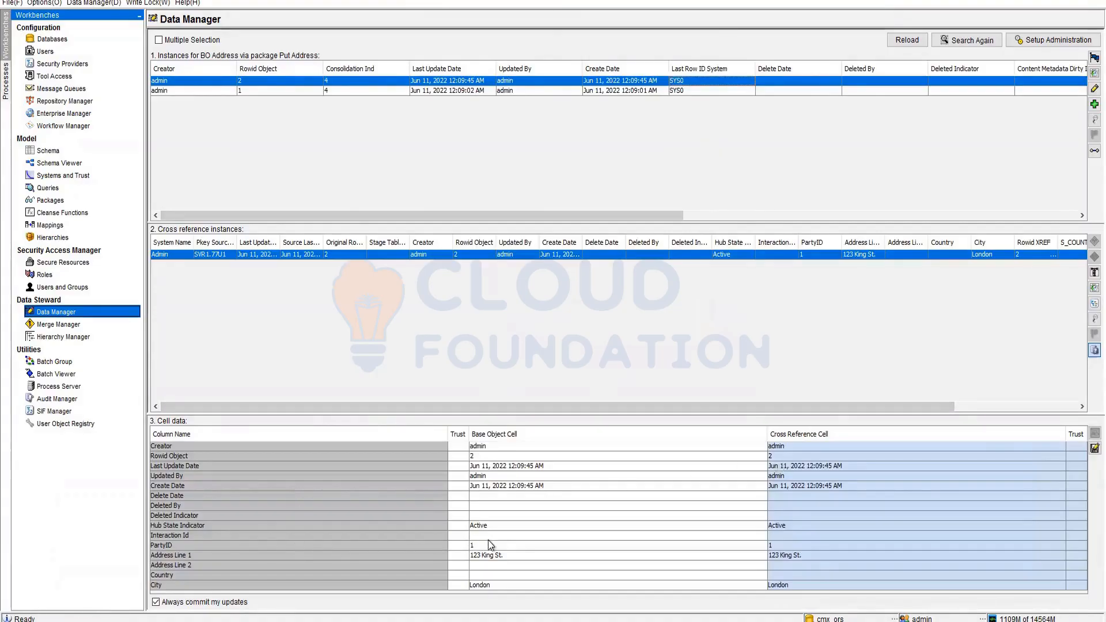
- Re-apply the King Street address record's edit with the same linked party
{"action": "left_click", "coordinate": [1092, 89]}
{"action": "left_click", "coordinate": [701, 273]}
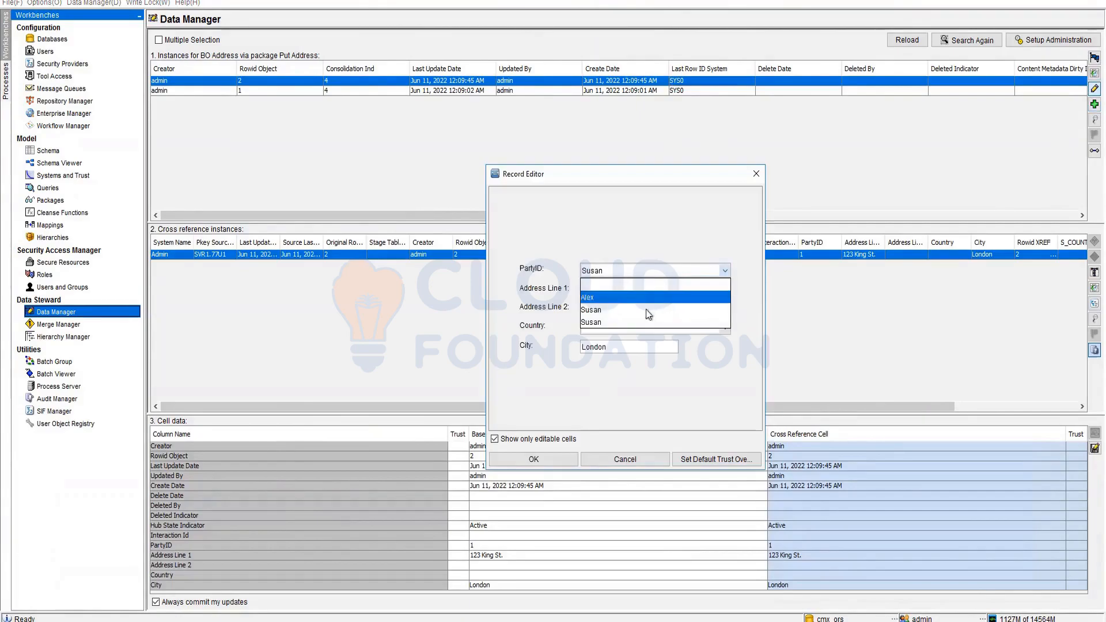
{"action": "left_click", "coordinate": [630, 322]}
{"action": "left_click", "coordinate": [535, 461]}
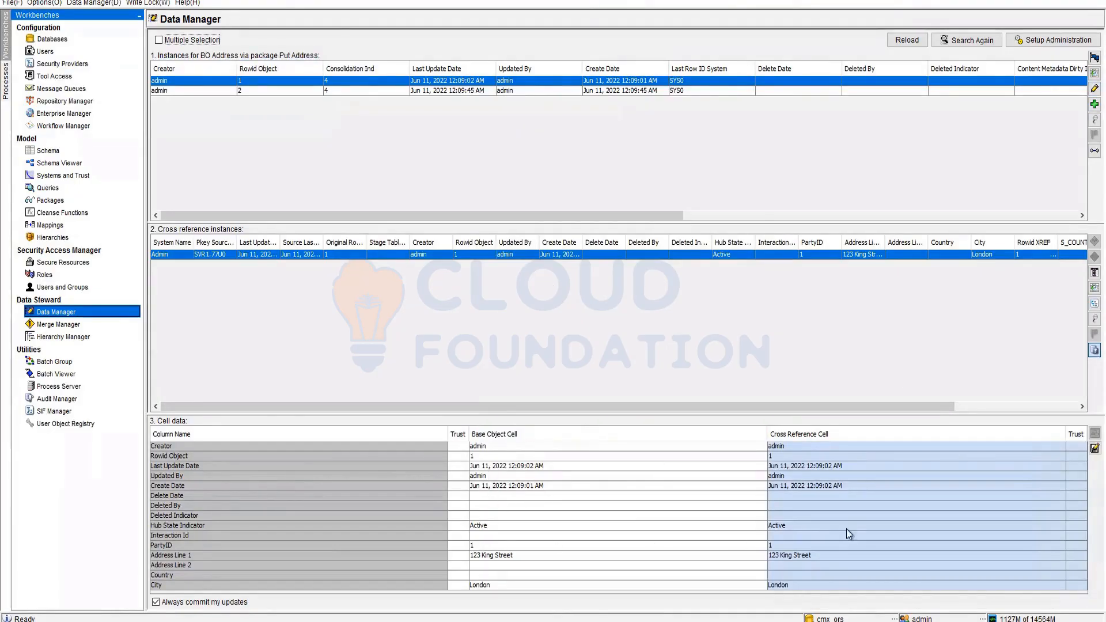
- Save the address with the first party as PartyID and confirm PartyID reads 1
{"action": "left_click", "coordinate": [1094, 88]}
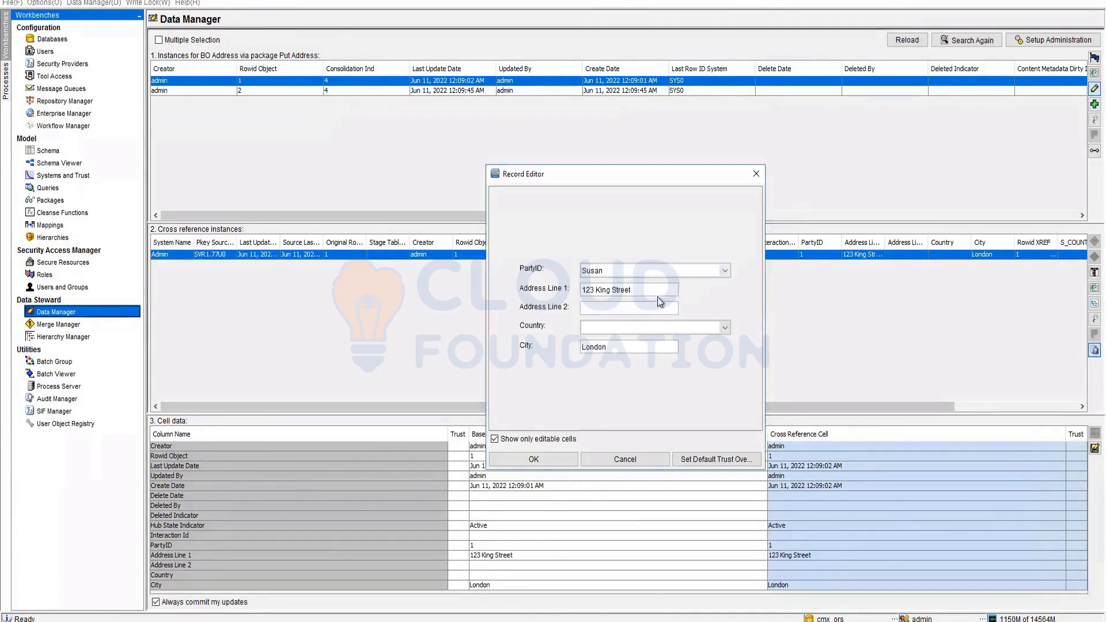
{"action": "left_click", "coordinate": [724, 275]}
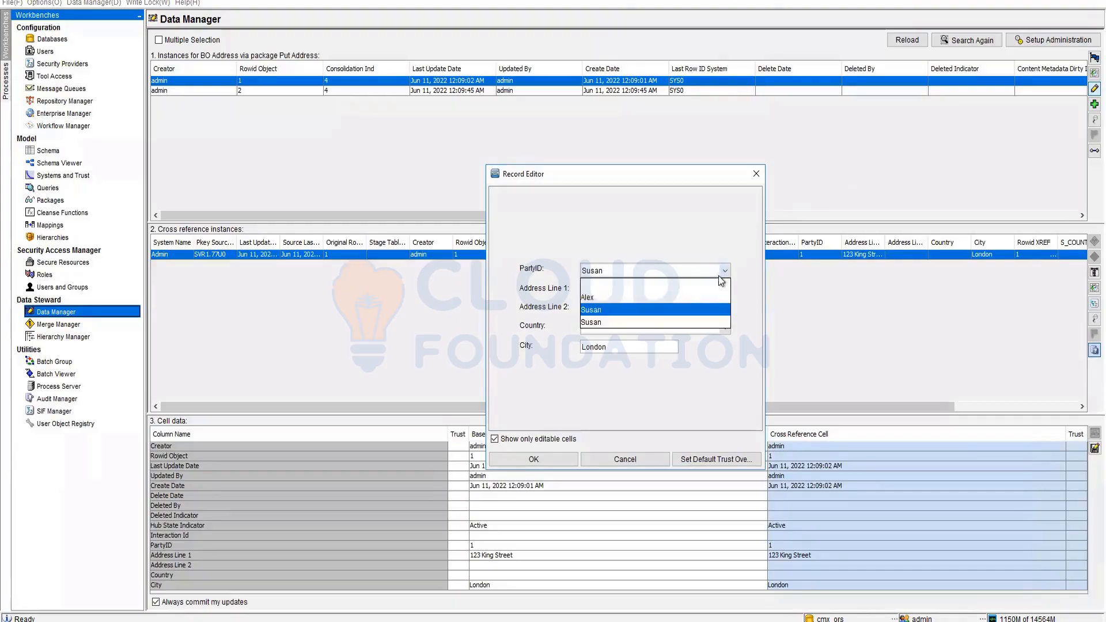
{"action": "left_click", "coordinate": [625, 323]}
{"action": "left_click", "coordinate": [539, 459]}
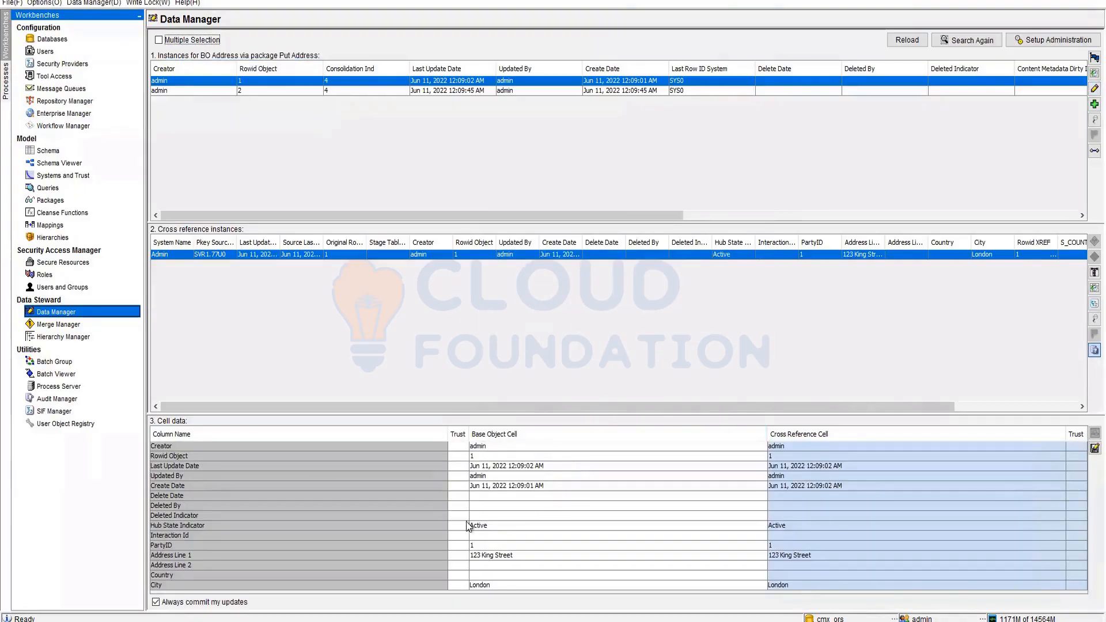
{"action": "left_click", "coordinate": [539, 542]}
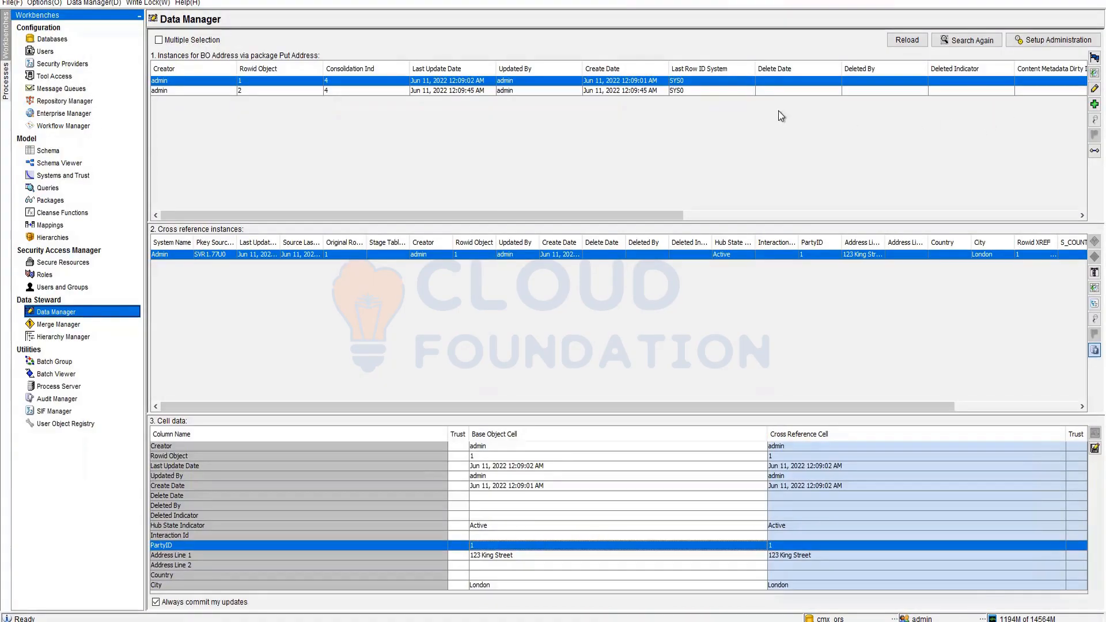
{"action": "left_click_drag", "start_coordinate": [488, 215], "coordinate": [383, 239]}
{"action": "key", "text": "alt+Tab"}
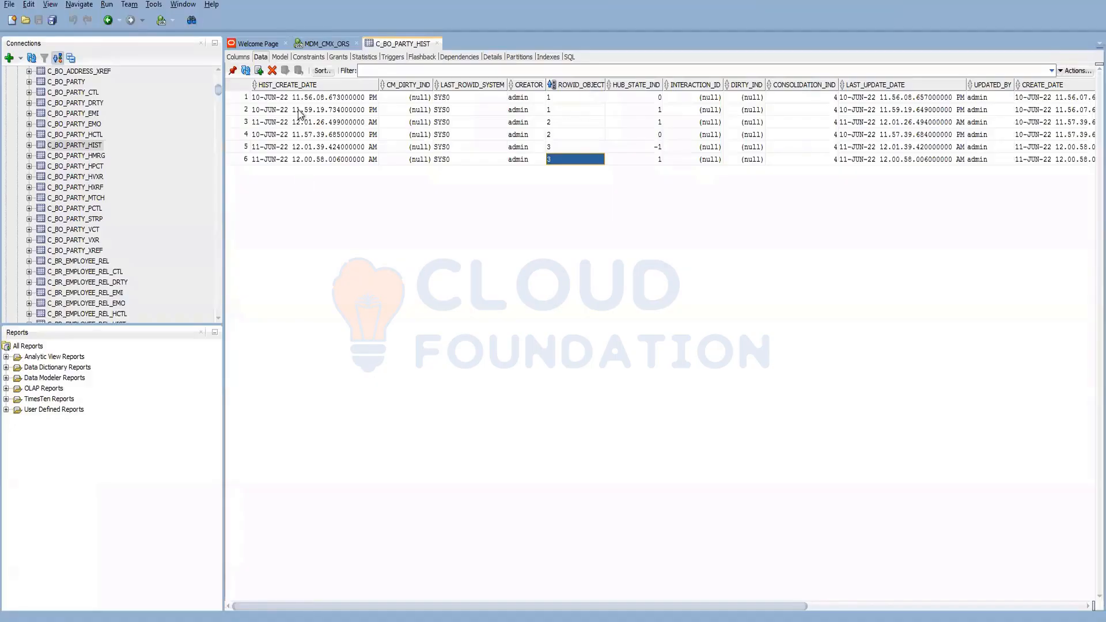
{"action": "scroll", "coordinate": [92, 233], "scroll_direction": "up", "scroll_amount": 4}
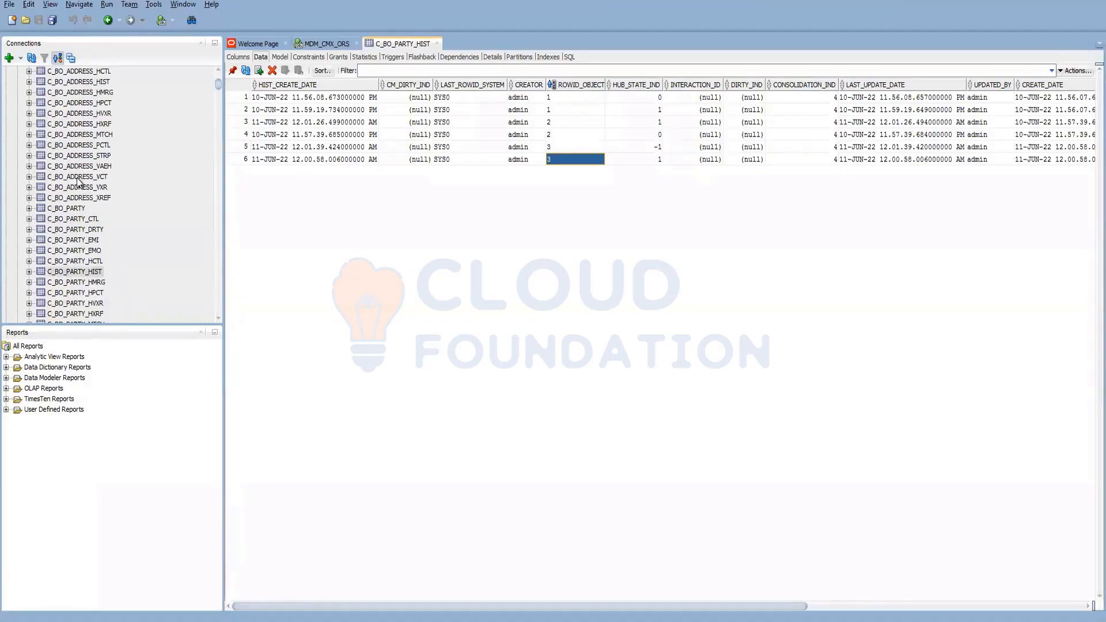
{"action": "left_click", "coordinate": [79, 198]}
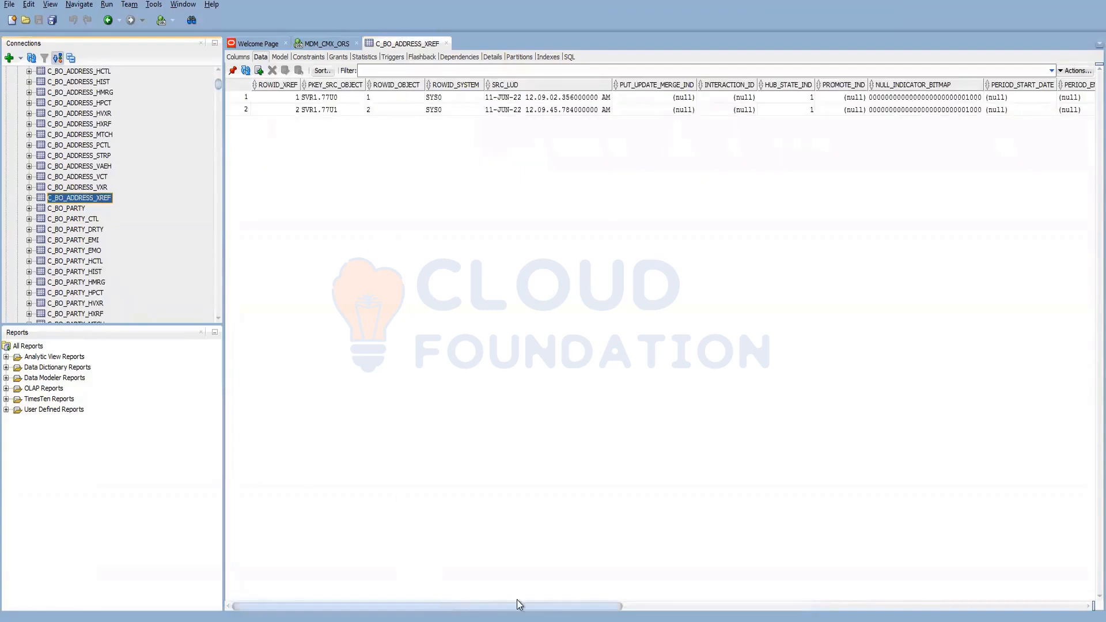
{"action": "left_click_drag", "start_coordinate": [516, 600], "coordinate": [885, 587]}
{"action": "left_click", "coordinate": [837, 110]}
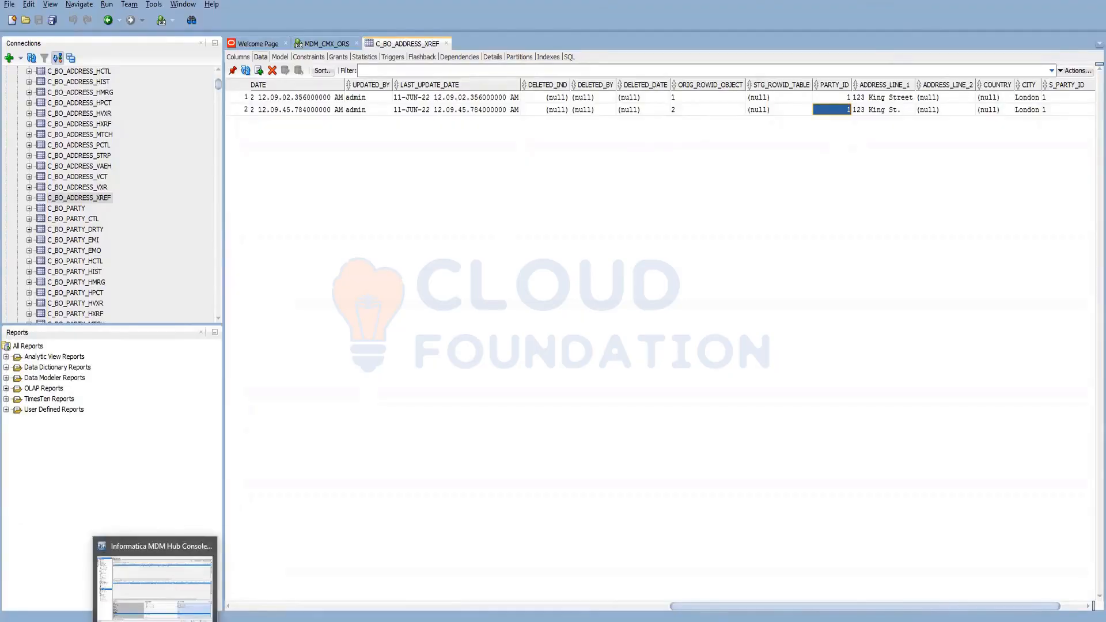
{"action": "left_click", "coordinate": [157, 620]}
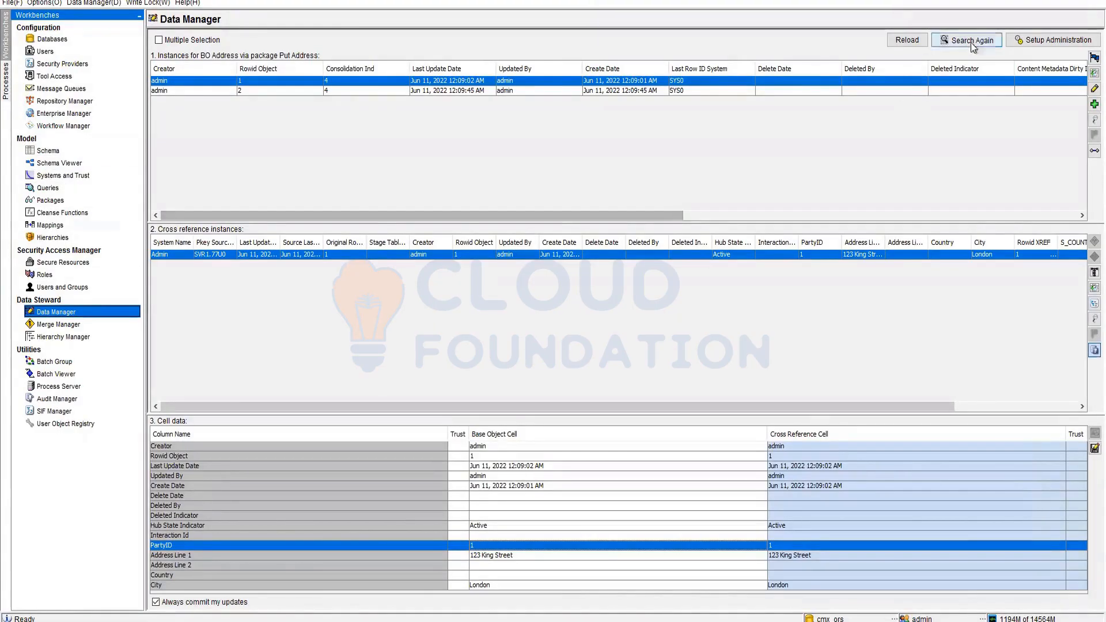
- Choose BO Party with the Put Party package and list all party records
{"action": "left_click", "coordinate": [1052, 46]}
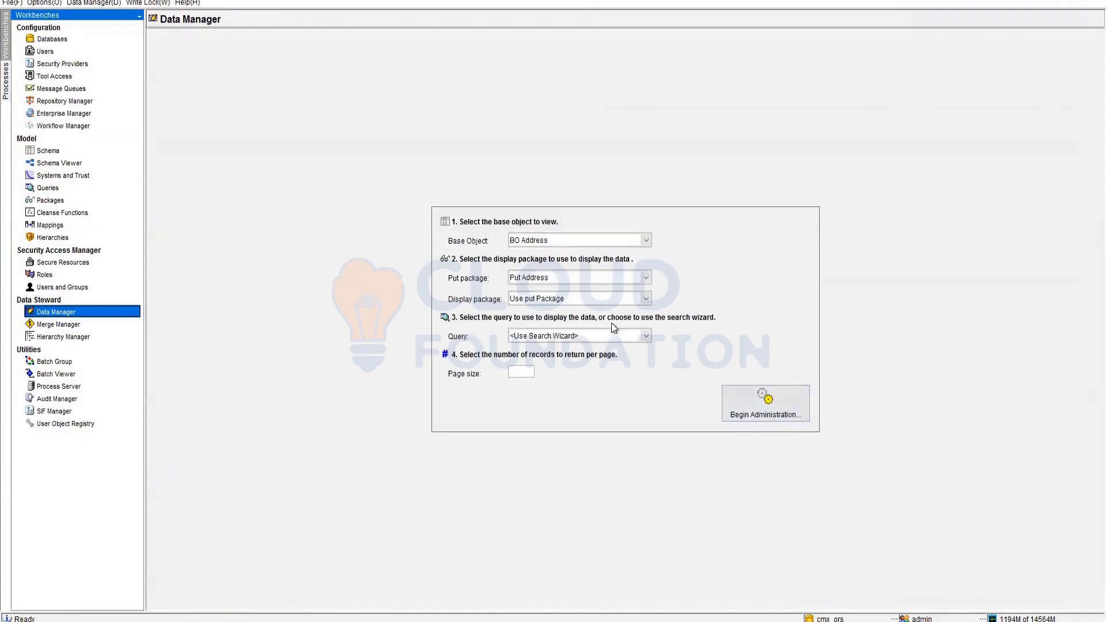
{"action": "left_click", "coordinate": [554, 243]}
{"action": "left_click", "coordinate": [596, 280]}
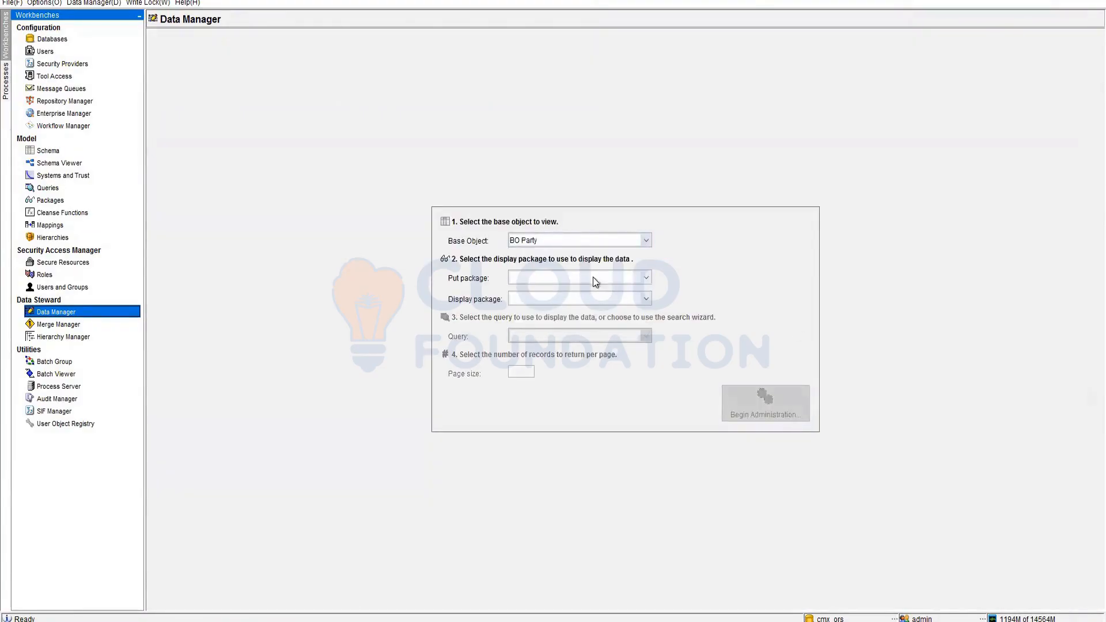
{"action": "left_click", "coordinate": [595, 279]}
{"action": "left_click", "coordinate": [550, 304]}
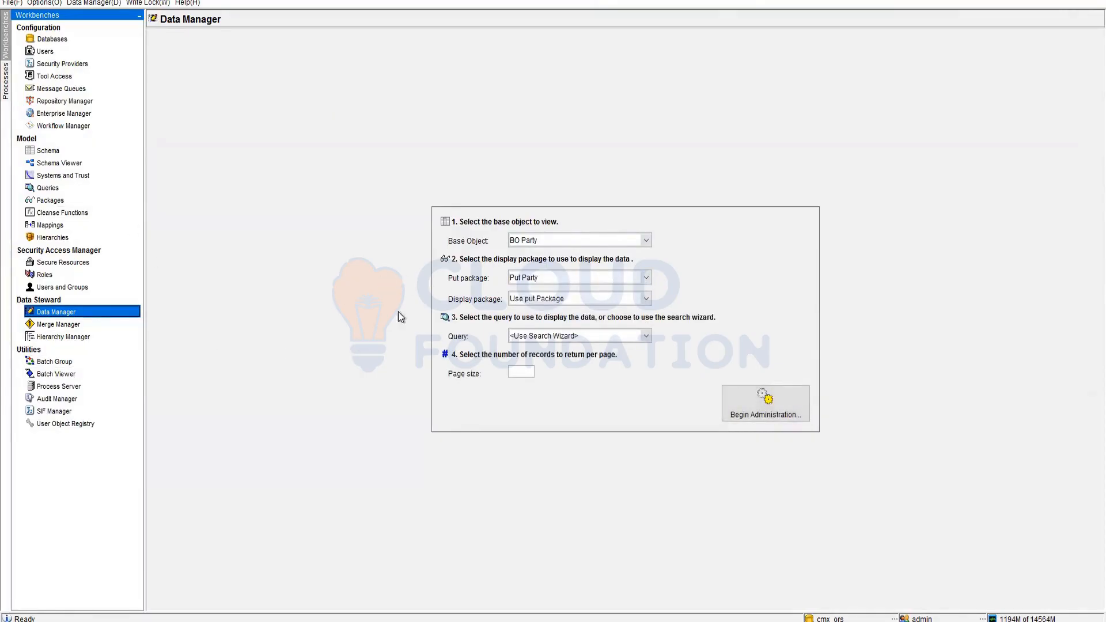
{"action": "left_click", "coordinate": [767, 404]}
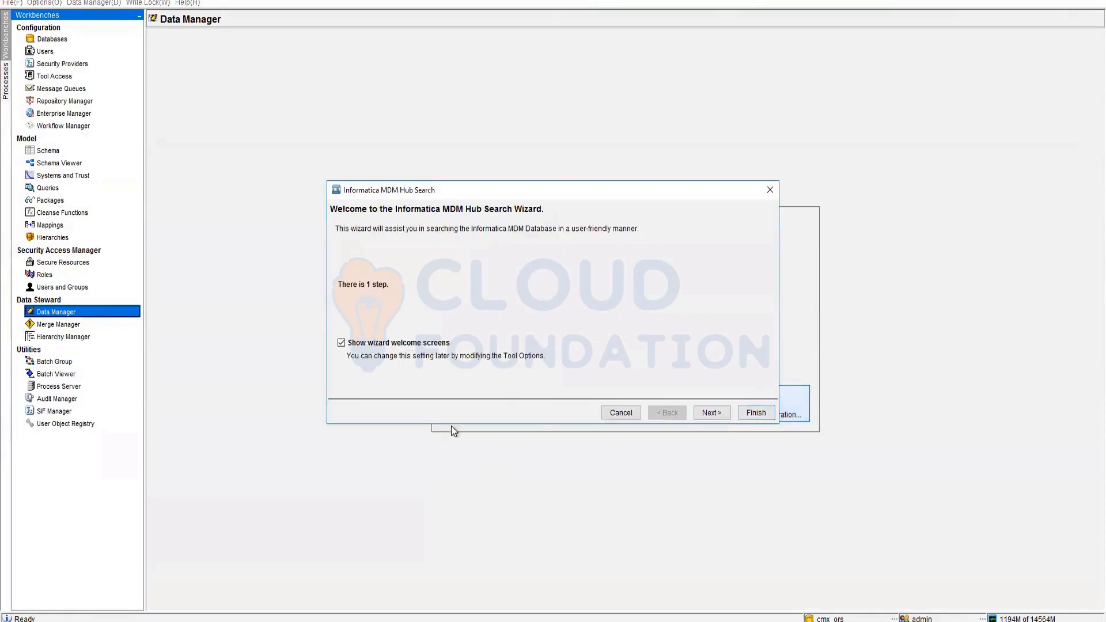
{"action": "left_click", "coordinate": [756, 415]}
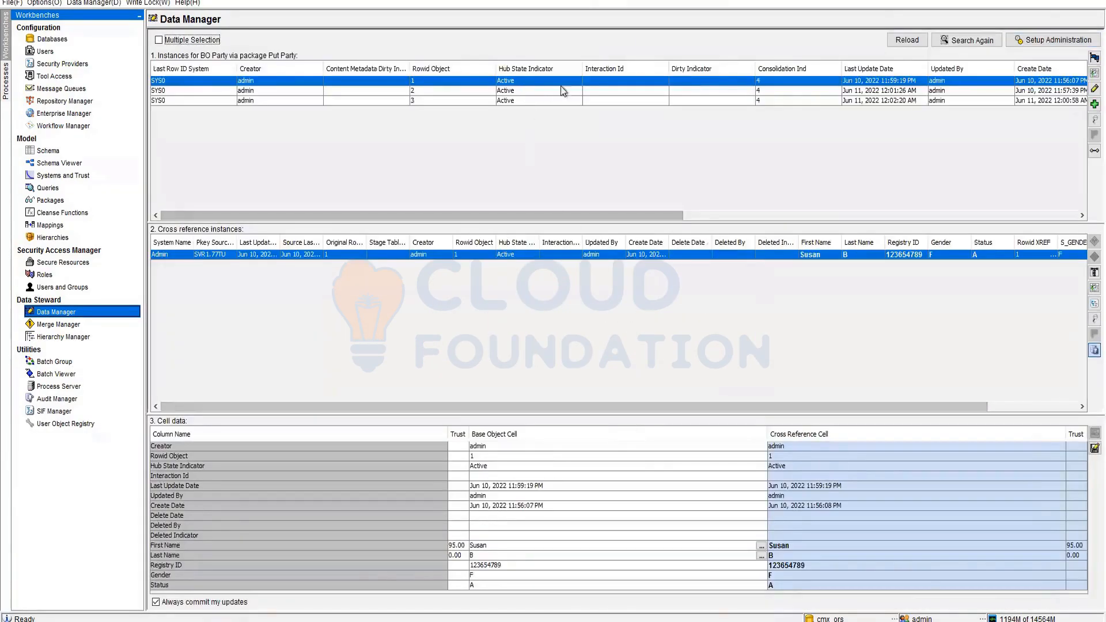
- Open party records 3 and 2 to review their names, closing each unchanged
{"action": "left_click", "coordinate": [478, 100]}
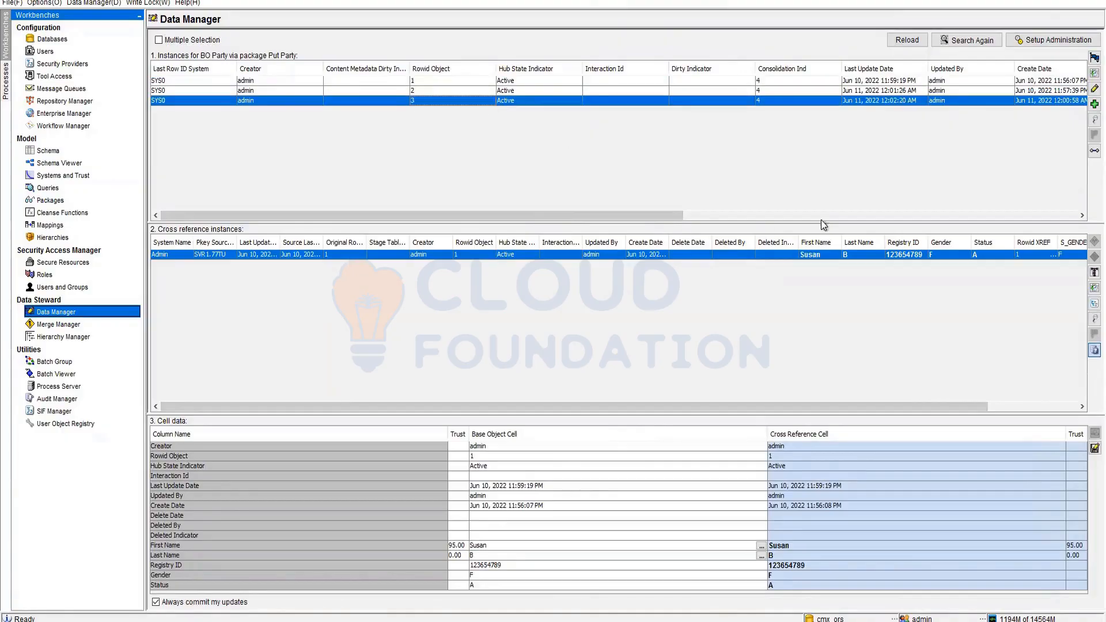
{"action": "left_click", "coordinate": [1094, 88]}
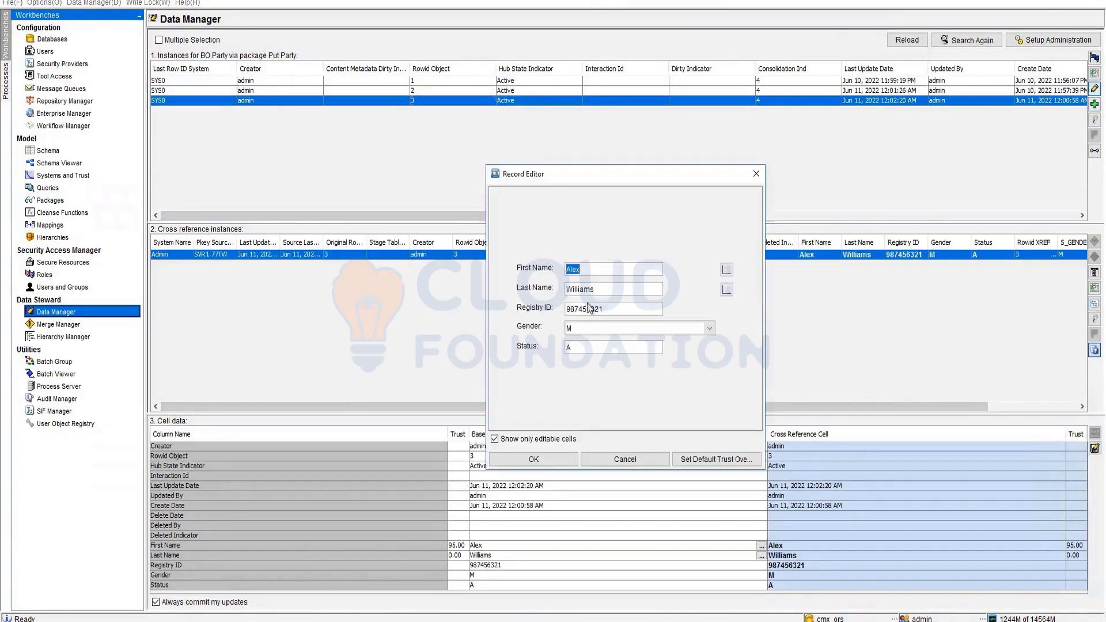
{"action": "left_click", "coordinate": [622, 459]}
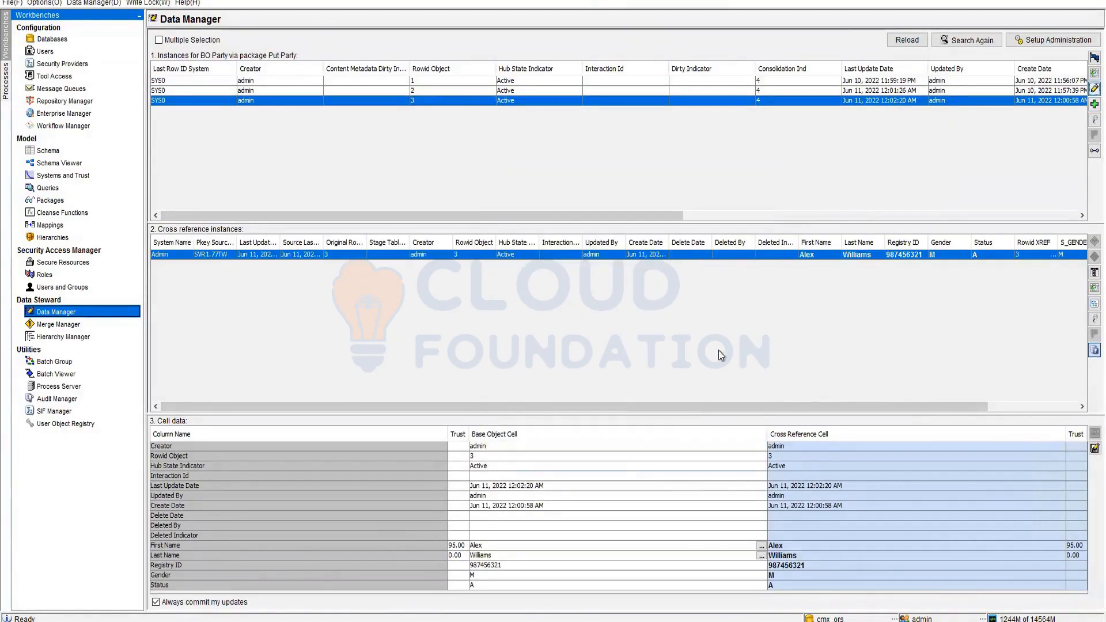
{"action": "left_click", "coordinate": [810, 91]}
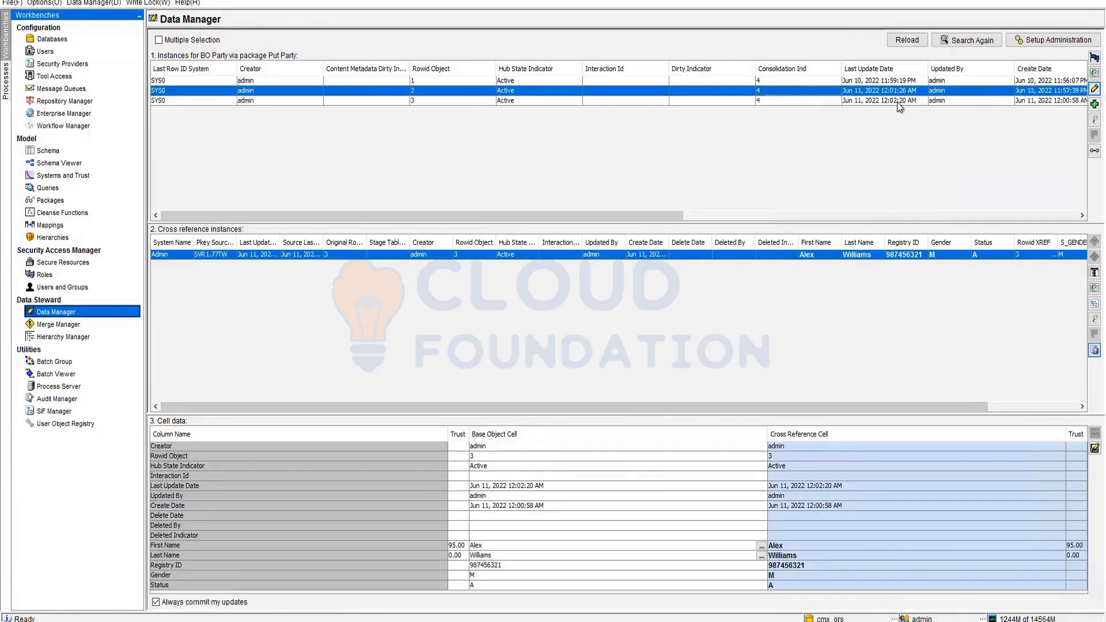
{"action": "left_click_drag", "start_coordinate": [589, 270], "coordinate": [566, 289]}
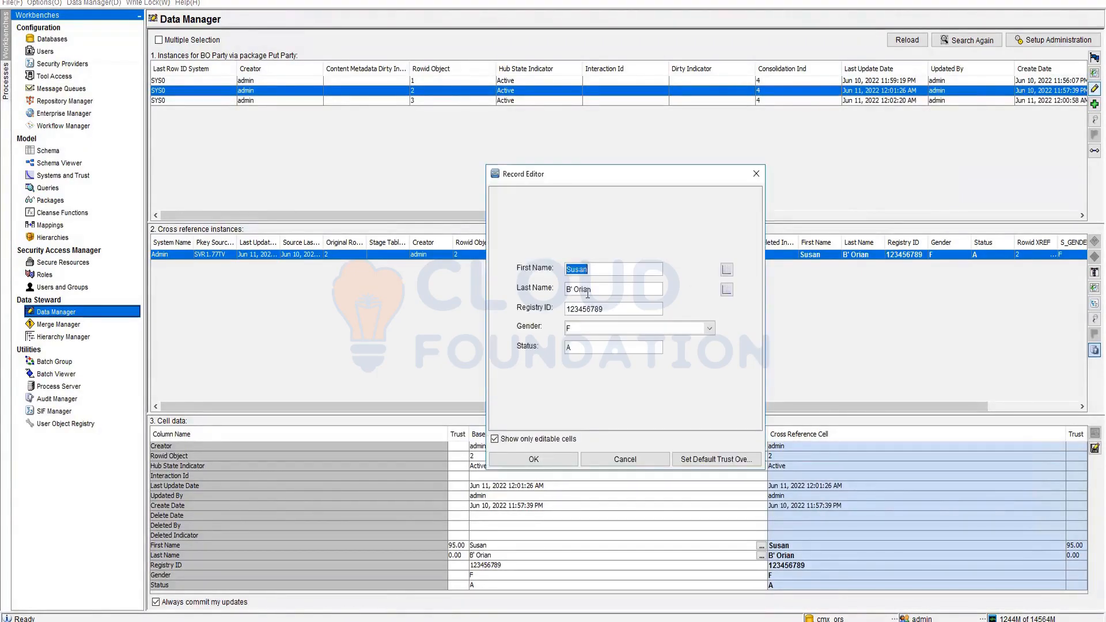
{"action": "left_click", "coordinate": [566, 289]}
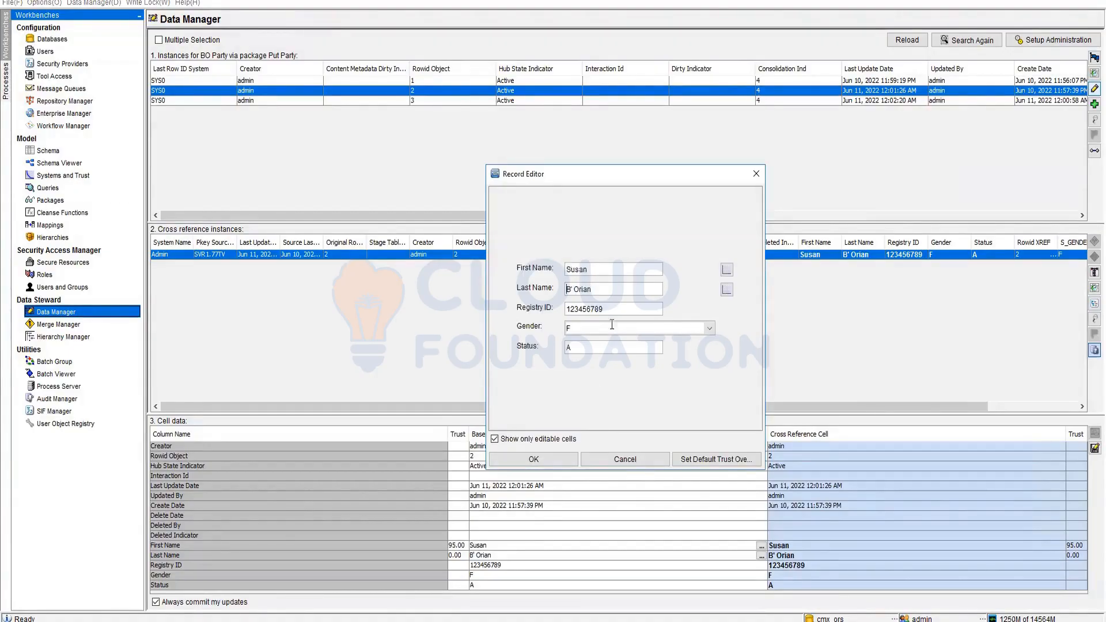
{"action": "left_click", "coordinate": [631, 461]}
- Select BO Address's PartyID relationship in Schema and acquire a write lock
{"action": "left_click", "coordinate": [48, 150]}
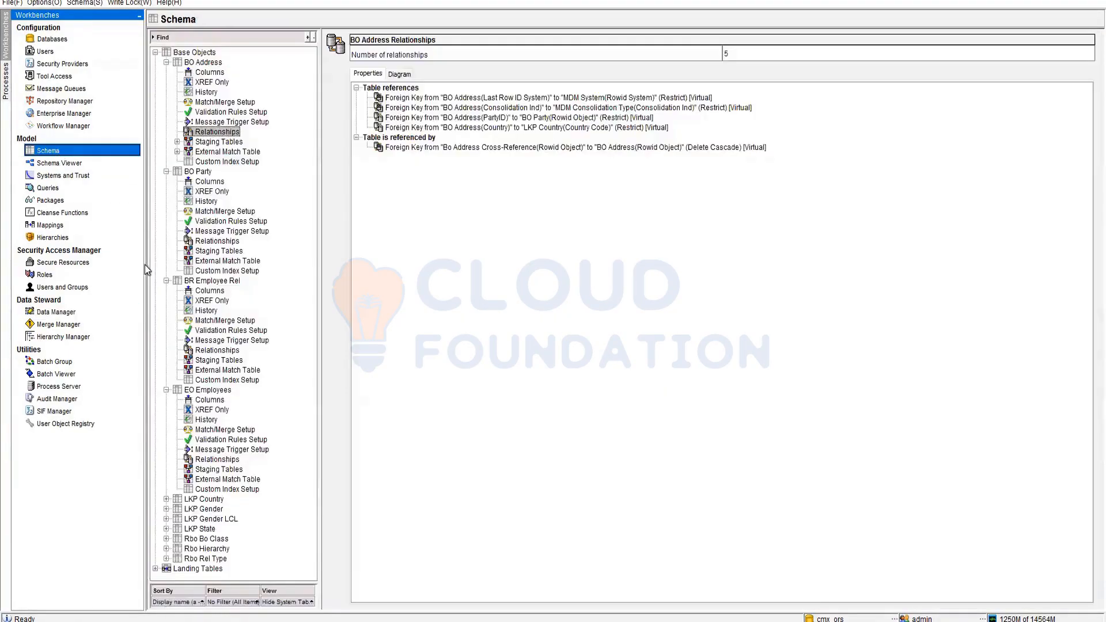
{"action": "left_click", "coordinate": [524, 118]}
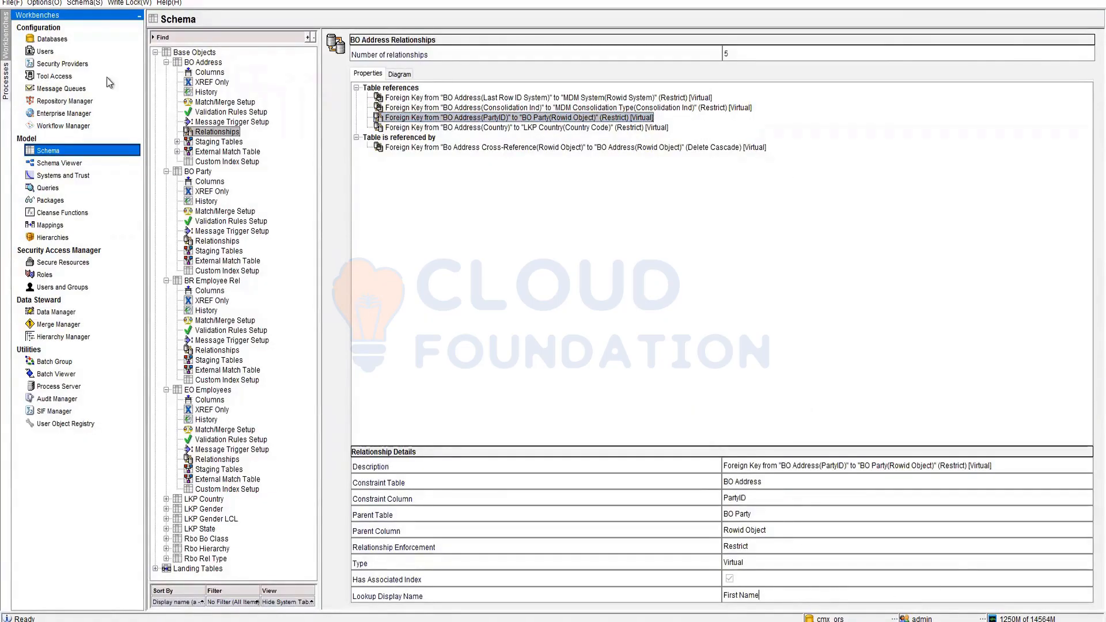
{"action": "left_click", "coordinate": [118, 3]}
{"action": "left_click", "coordinate": [119, 17]}
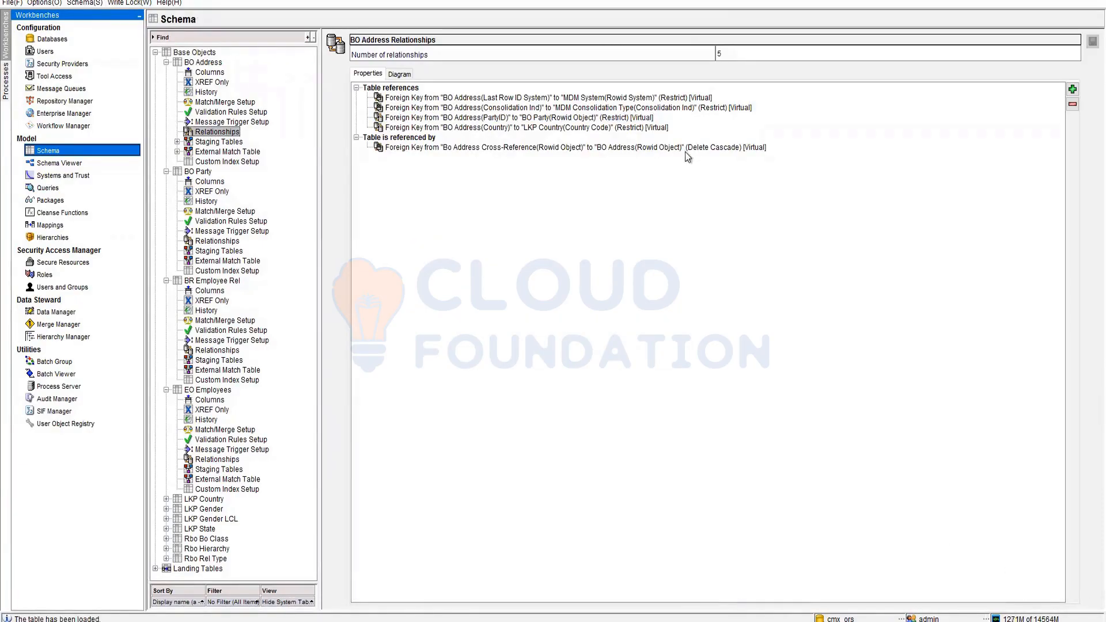
- Change the PartyID lookup display name from First Name to Last Name and save
{"action": "left_click", "coordinate": [634, 118]}
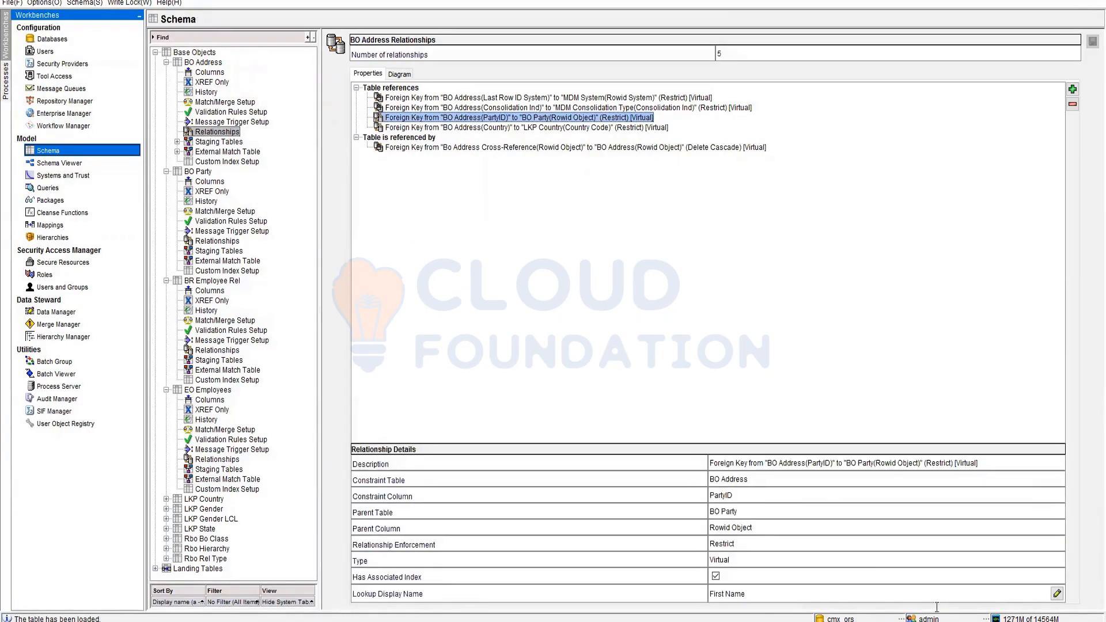
{"action": "left_click", "coordinate": [1057, 593]}
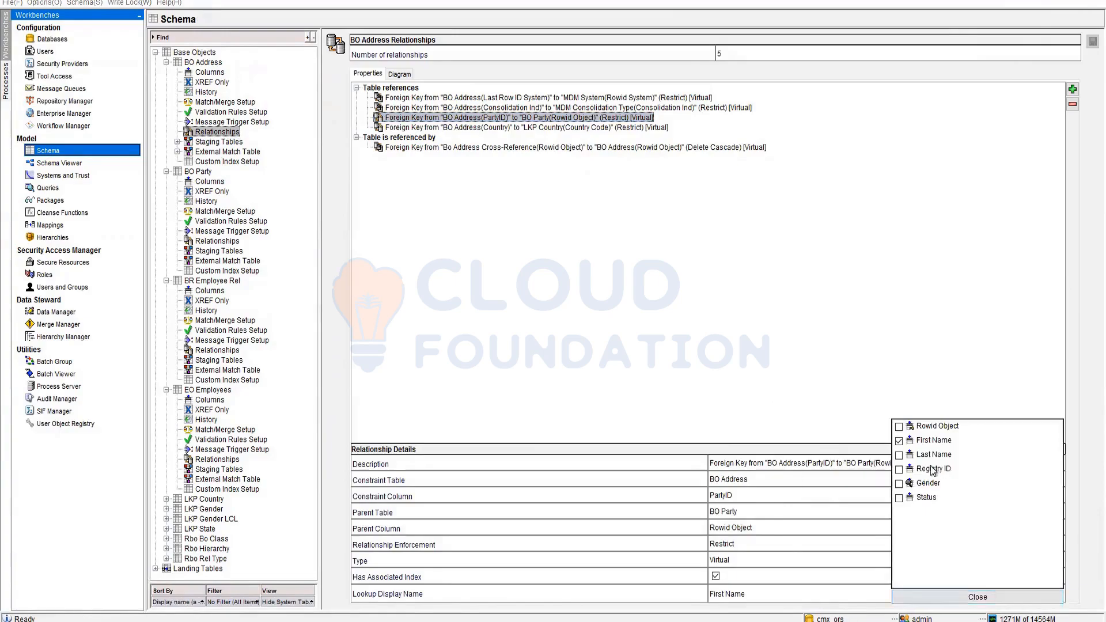
{"action": "left_click", "coordinate": [899, 455]}
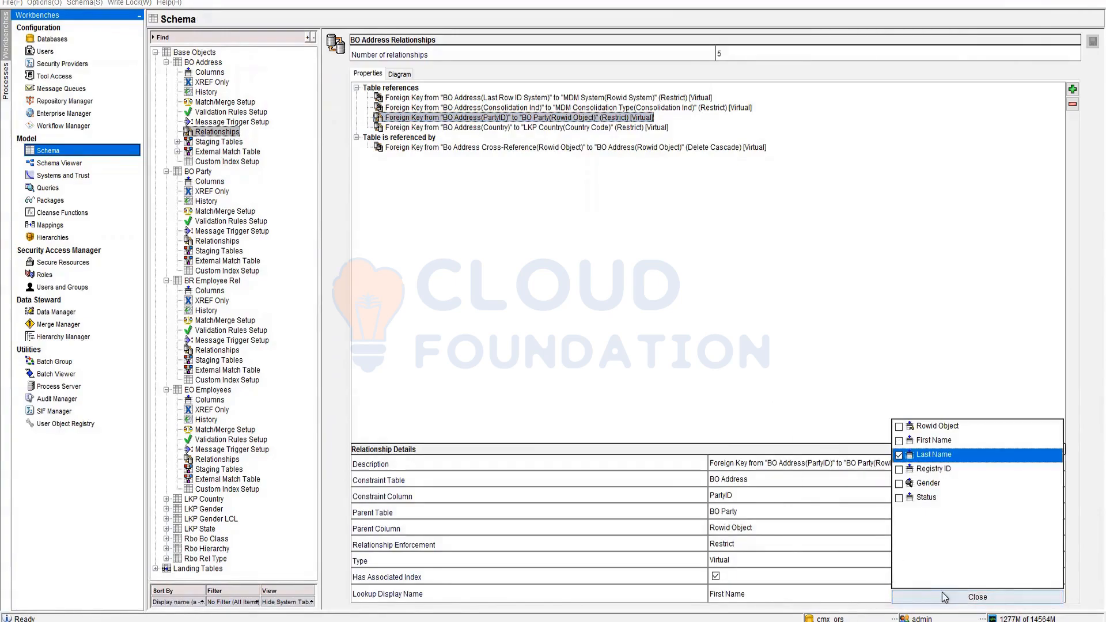
{"action": "left_click", "coordinate": [977, 597]}
{"action": "left_click", "coordinate": [1091, 42]}
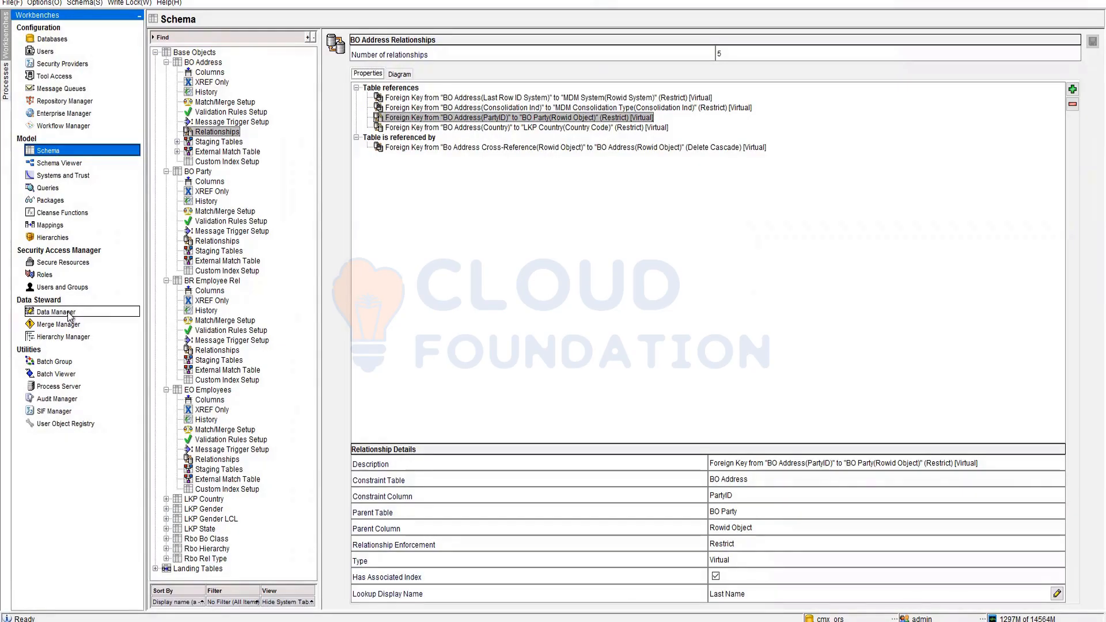
{"action": "left_click", "coordinate": [68, 315]}
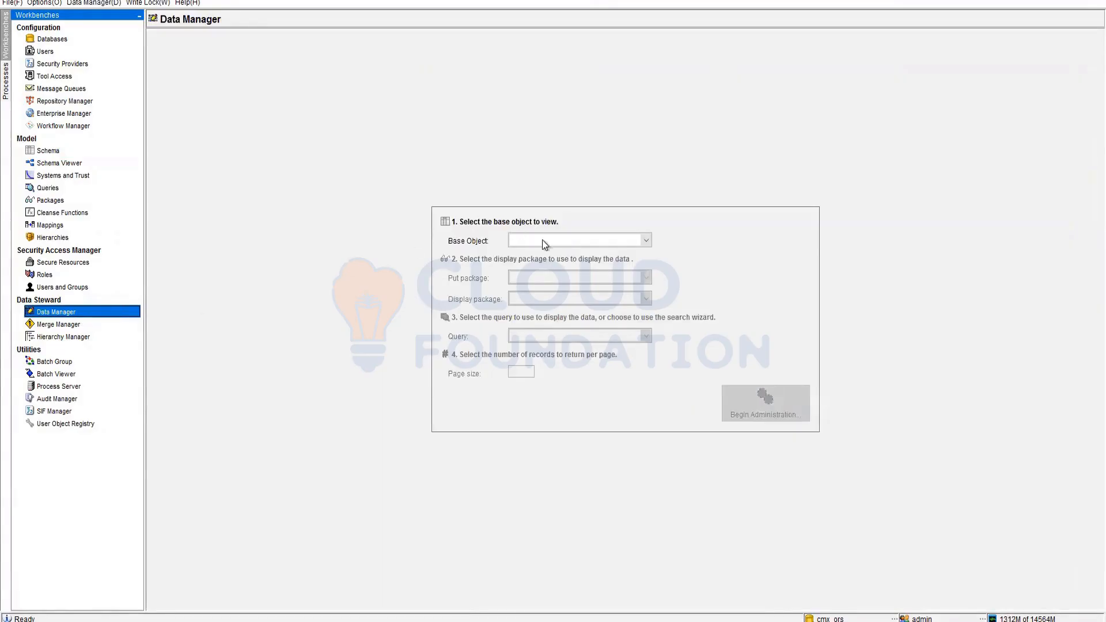
- Choose BO Address with the Put Address package and list all address records
{"action": "left_click", "coordinate": [602, 239]}
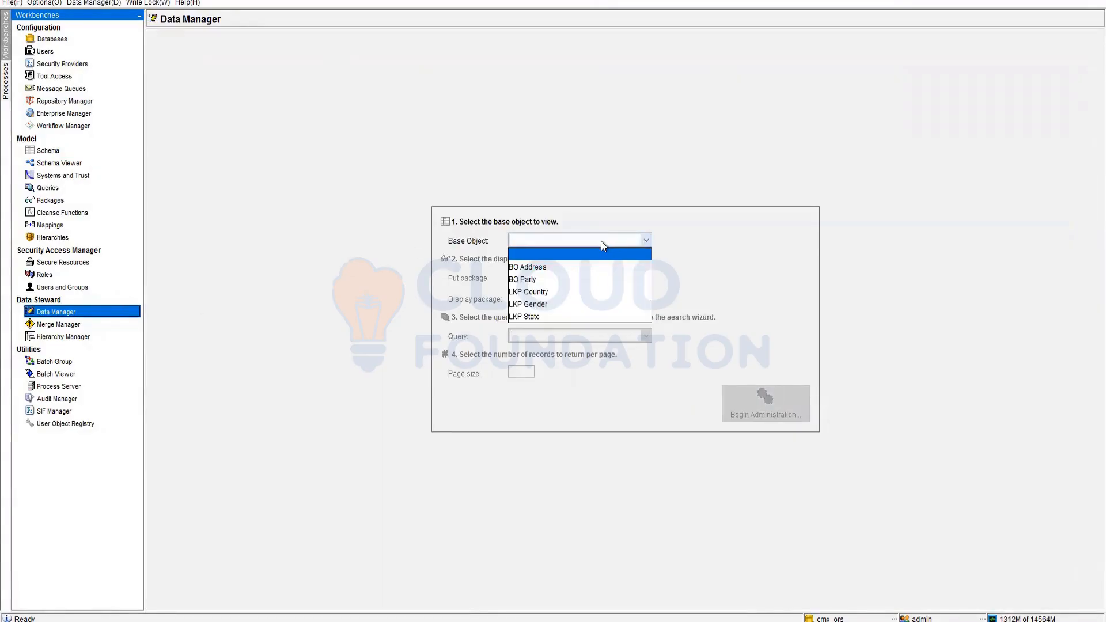
{"action": "left_click", "coordinate": [534, 265]}
{"action": "left_click", "coordinate": [545, 278]}
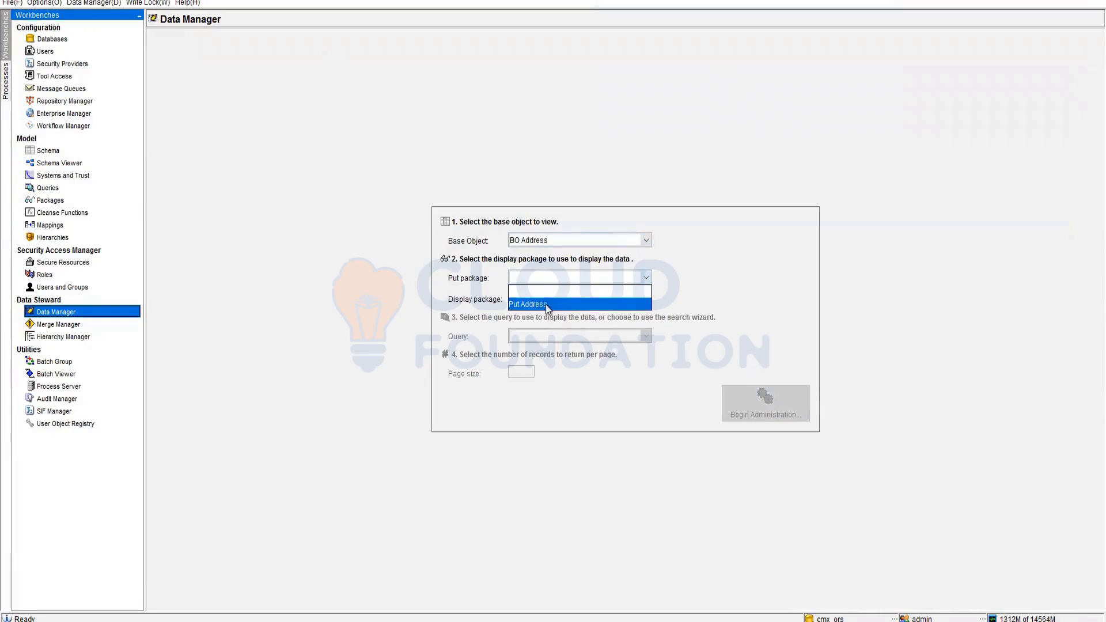
{"action": "left_click", "coordinate": [545, 304]}
{"action": "left_click", "coordinate": [751, 404]}
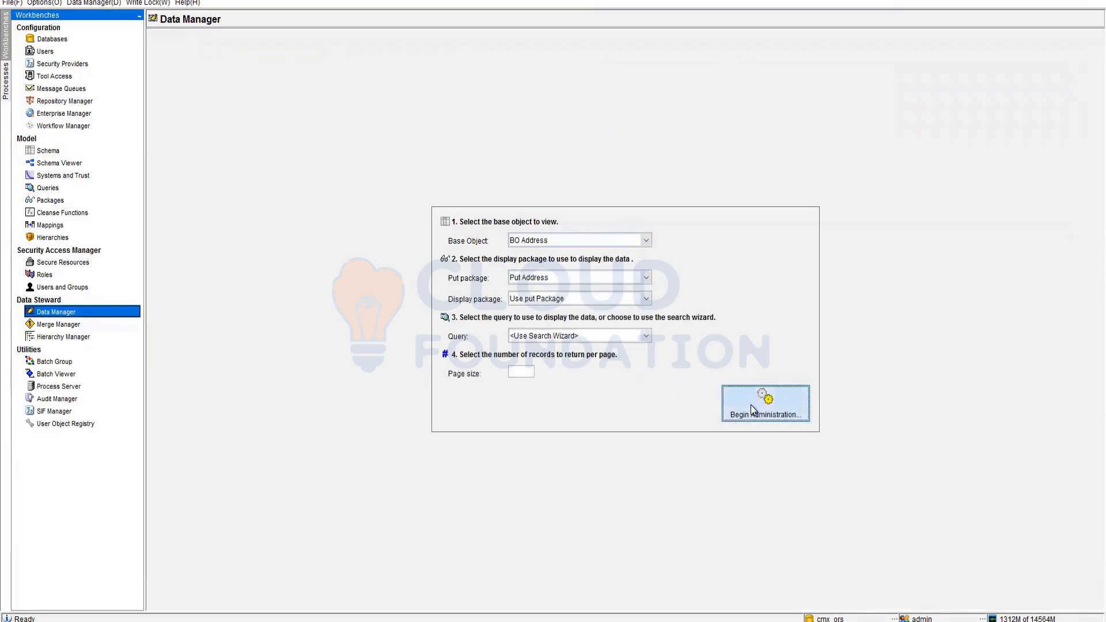
{"action": "left_click", "coordinate": [748, 407]}
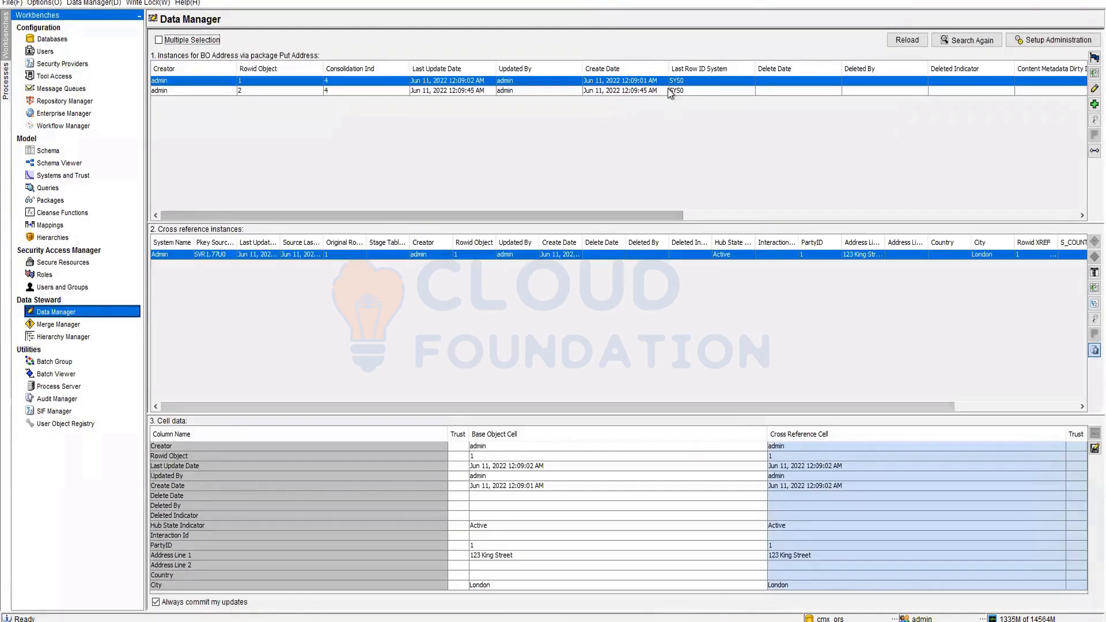
- Change the first address record's PartyID to the other party, picked by last name
{"action": "left_click", "coordinate": [1093, 89]}
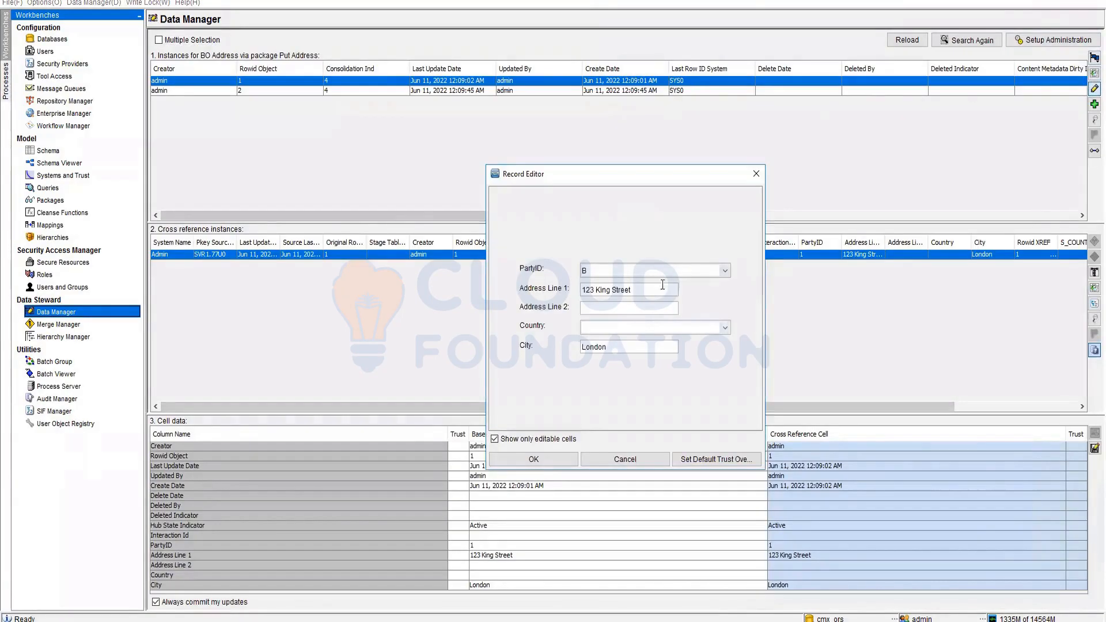
{"action": "left_click", "coordinate": [724, 270]}
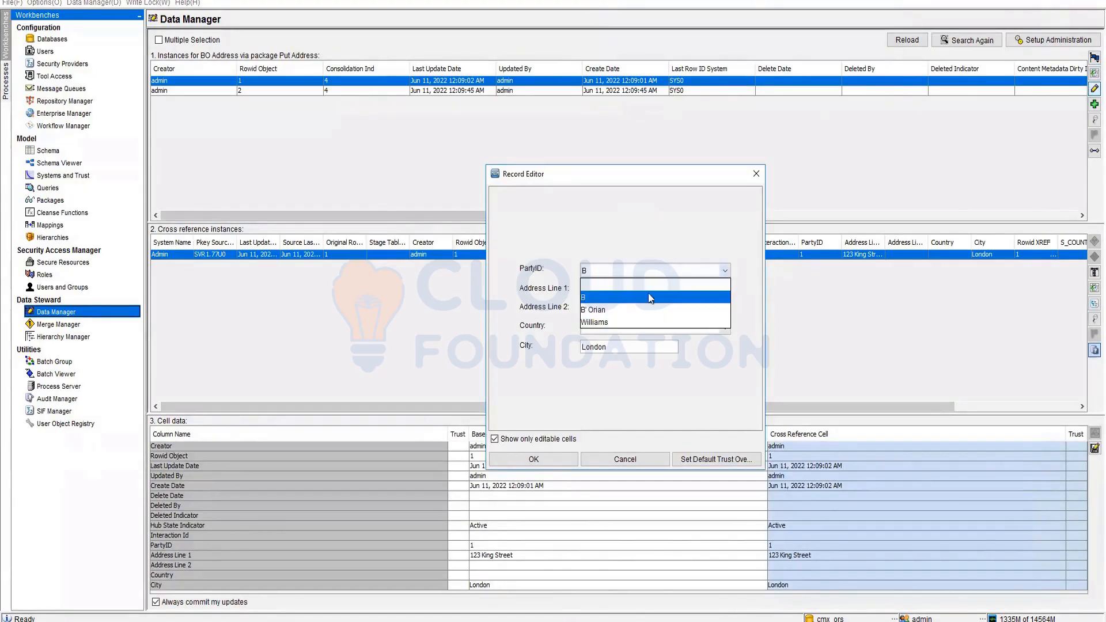
{"action": "left_click", "coordinate": [608, 309]}
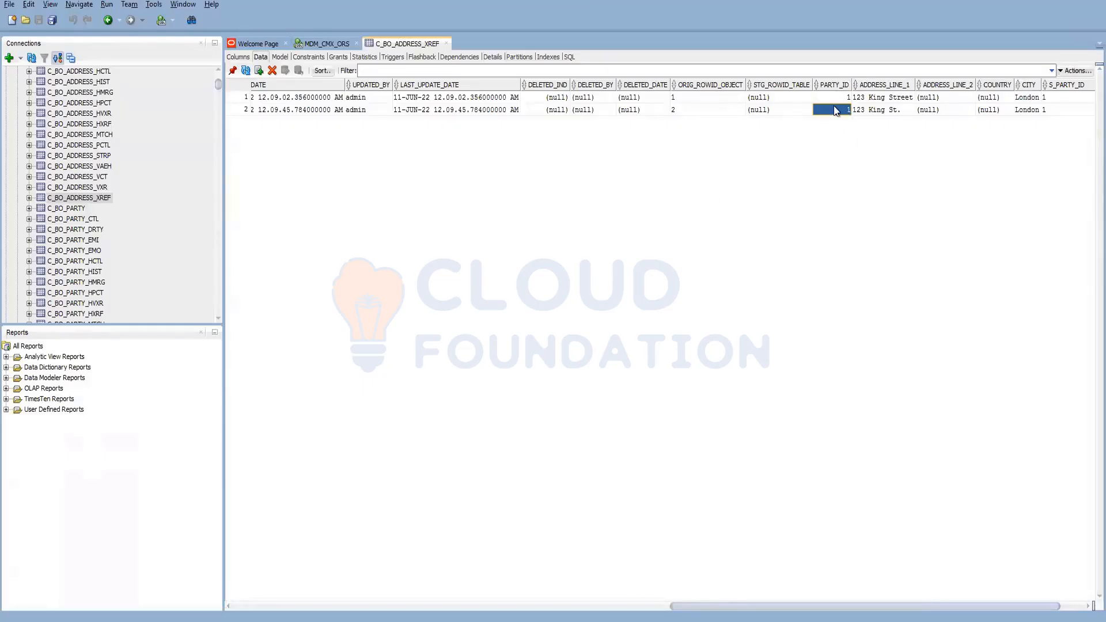
- Open C_BO_ADDRESS's data and scroll across to its PARTY_ID column
{"action": "scroll", "coordinate": [73, 224], "scroll_direction": "up", "scroll_amount": 3}
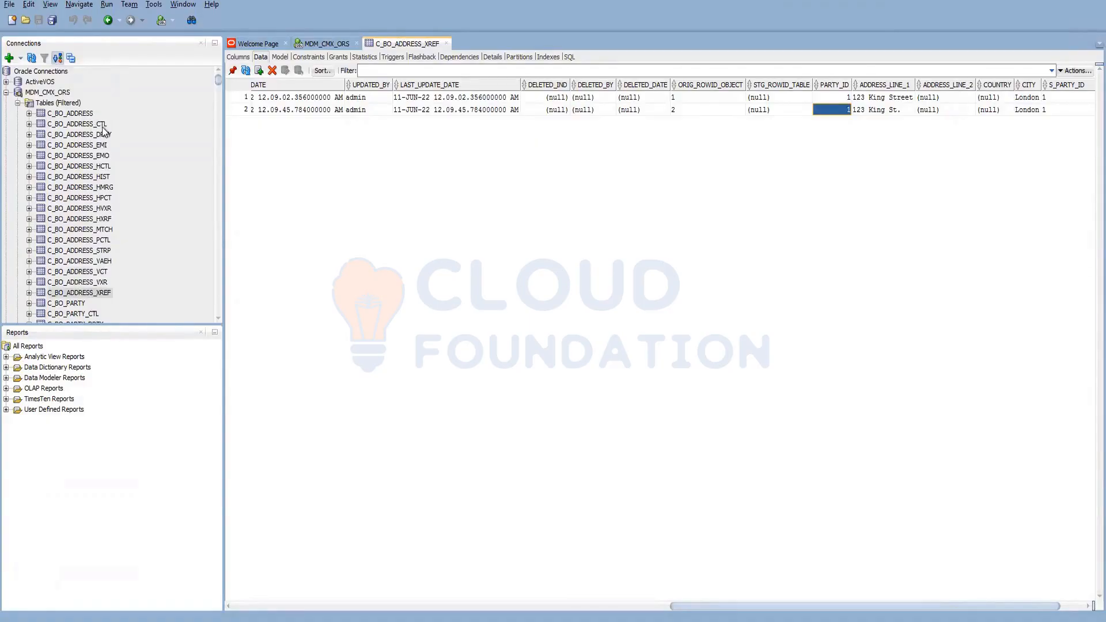
{"action": "left_click", "coordinate": [87, 114]}
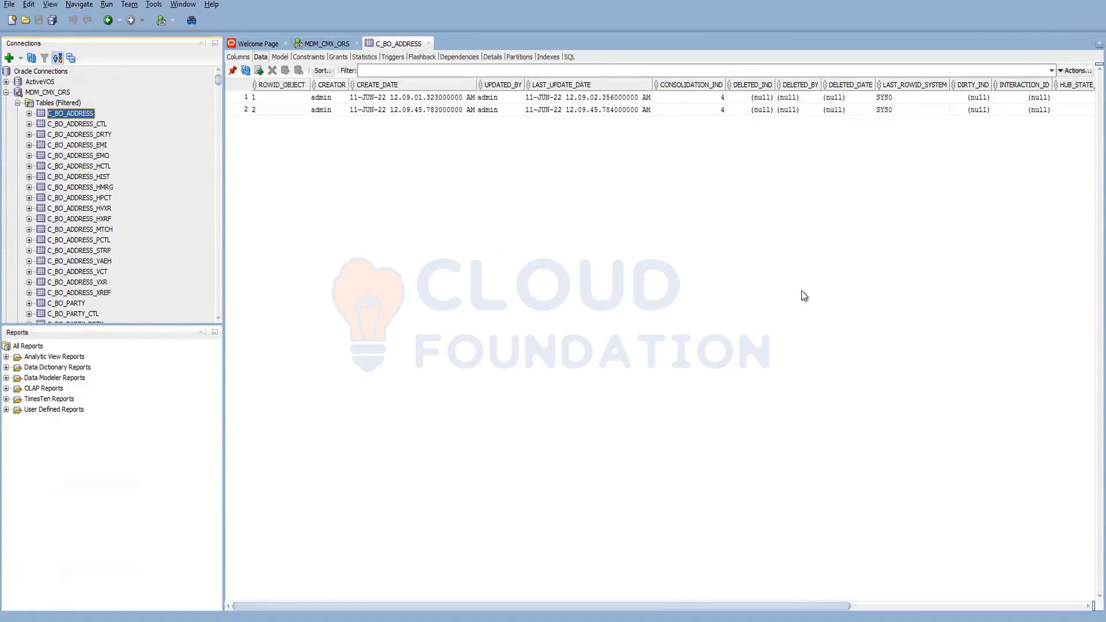
{"action": "left_click_drag", "start_coordinate": [789, 606], "coordinate": [986, 605]}
{"action": "left_click", "coordinate": [986, 604]}
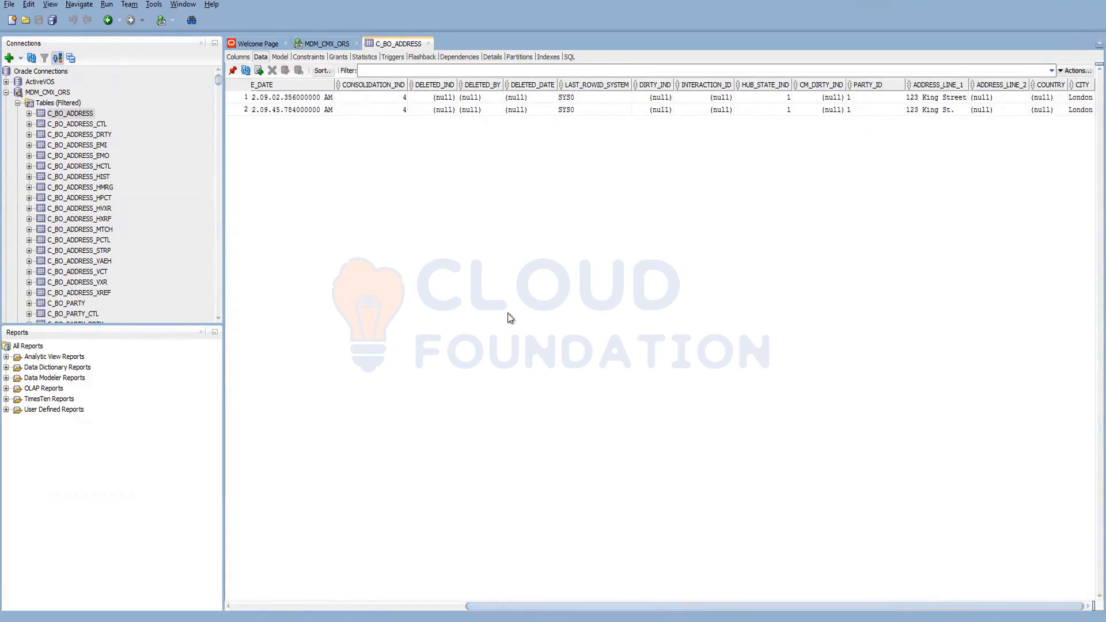
- Check both C_BO_ADDRESS_XREF rows' S_PARTY_ID values, then go back to MDM Hub
{"action": "left_click", "coordinate": [92, 291]}
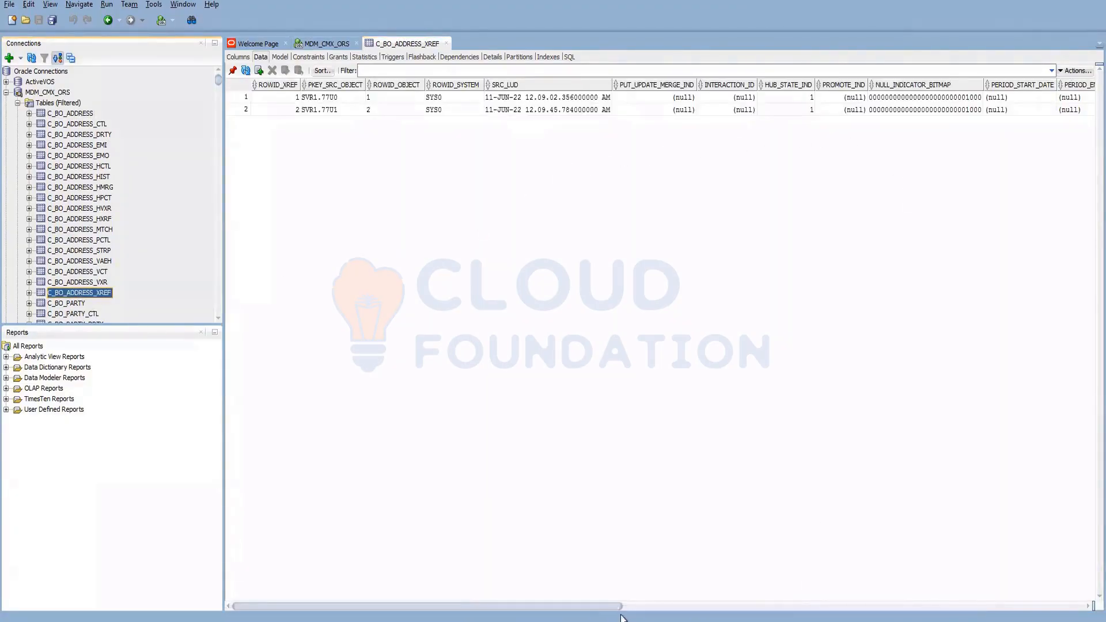
{"action": "left_click_drag", "start_coordinate": [611, 606], "coordinate": [1086, 578]}
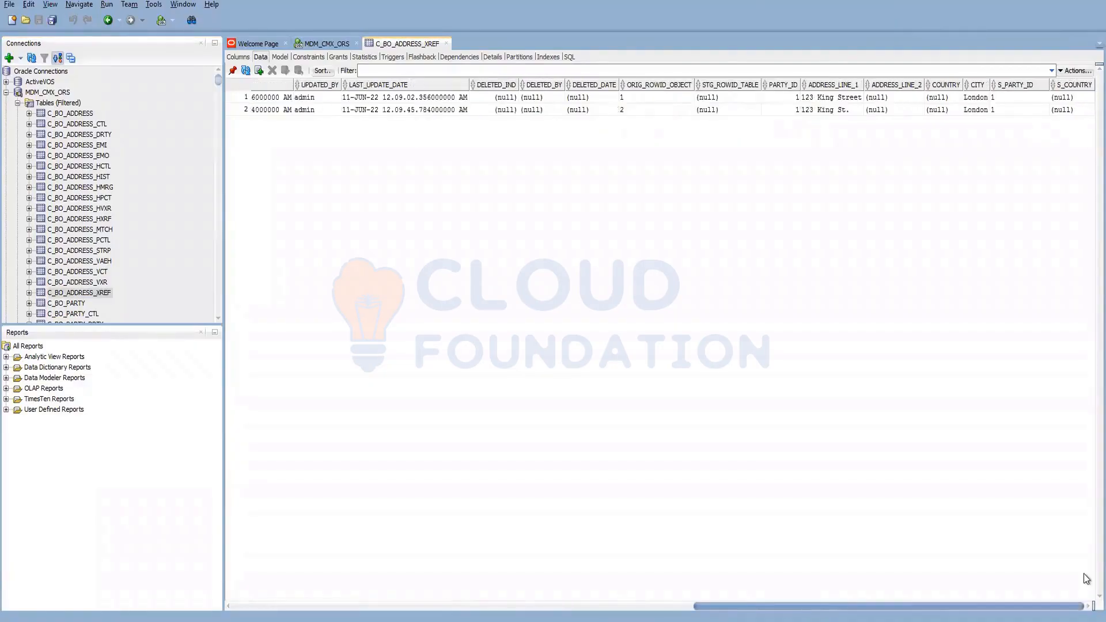
{"action": "left_click", "coordinate": [1002, 97]}
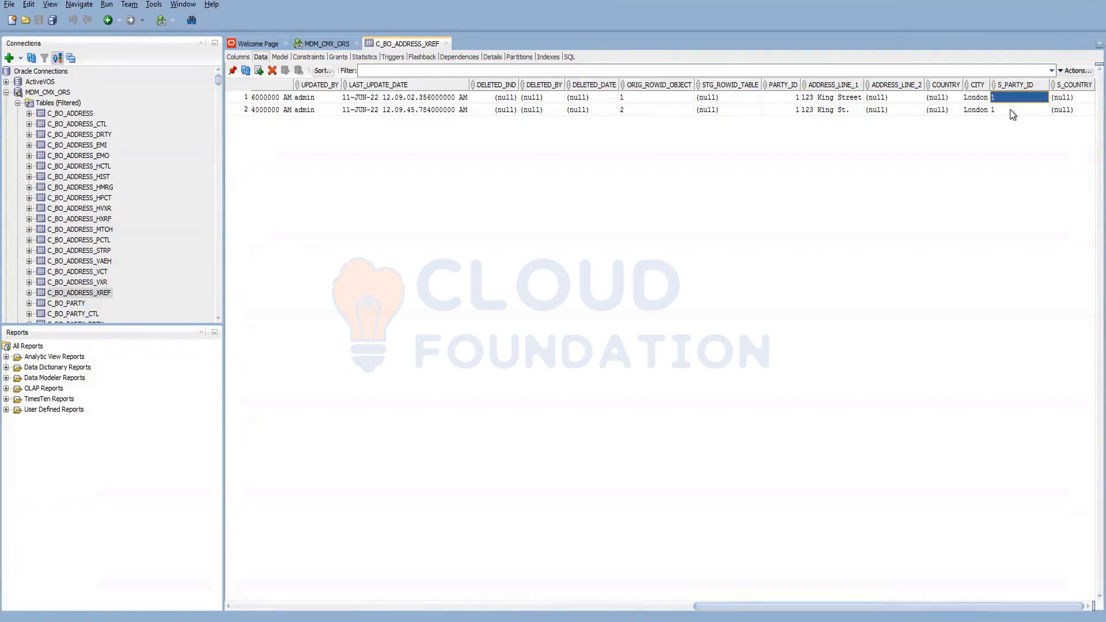
{"action": "left_click", "coordinate": [1010, 110]}
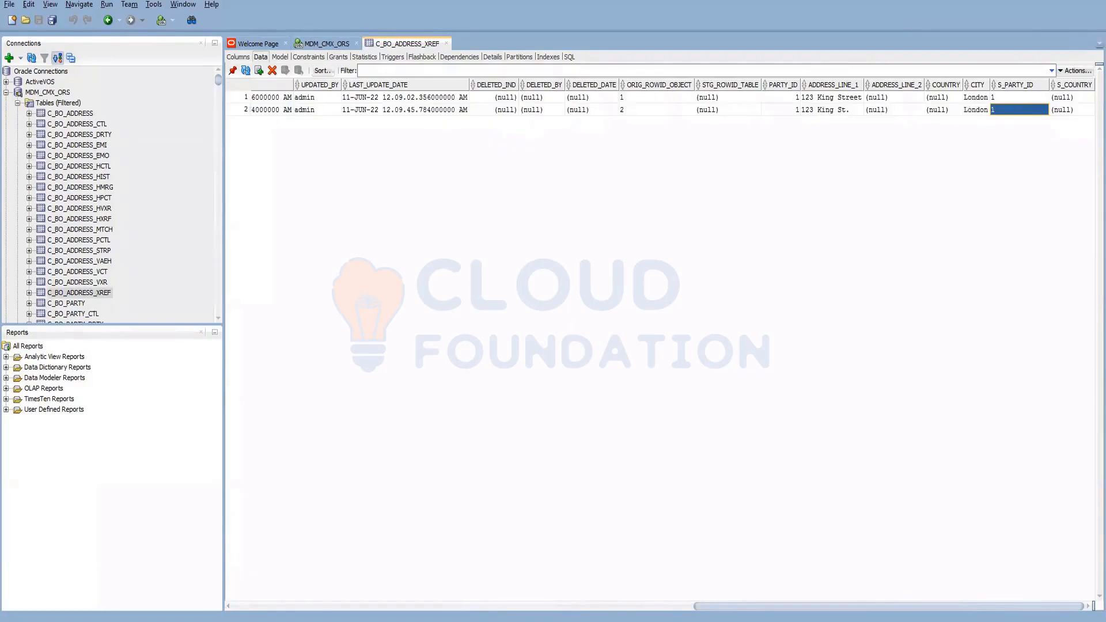
{"action": "mouse_move", "coordinate": [211, 621]}
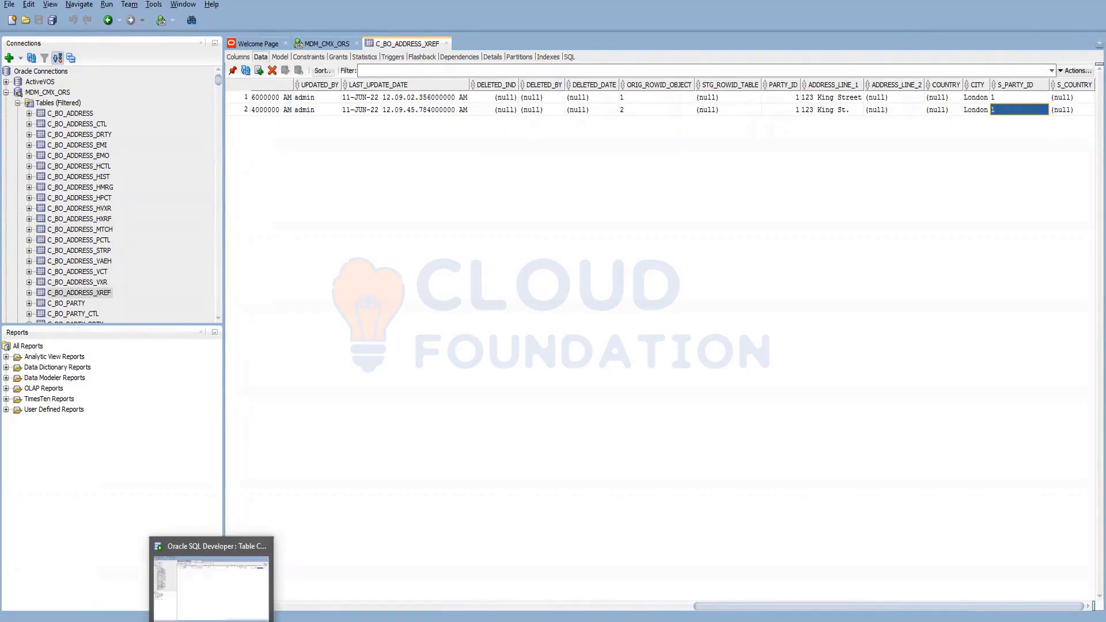
{"action": "mouse_move", "coordinate": [155, 621]}
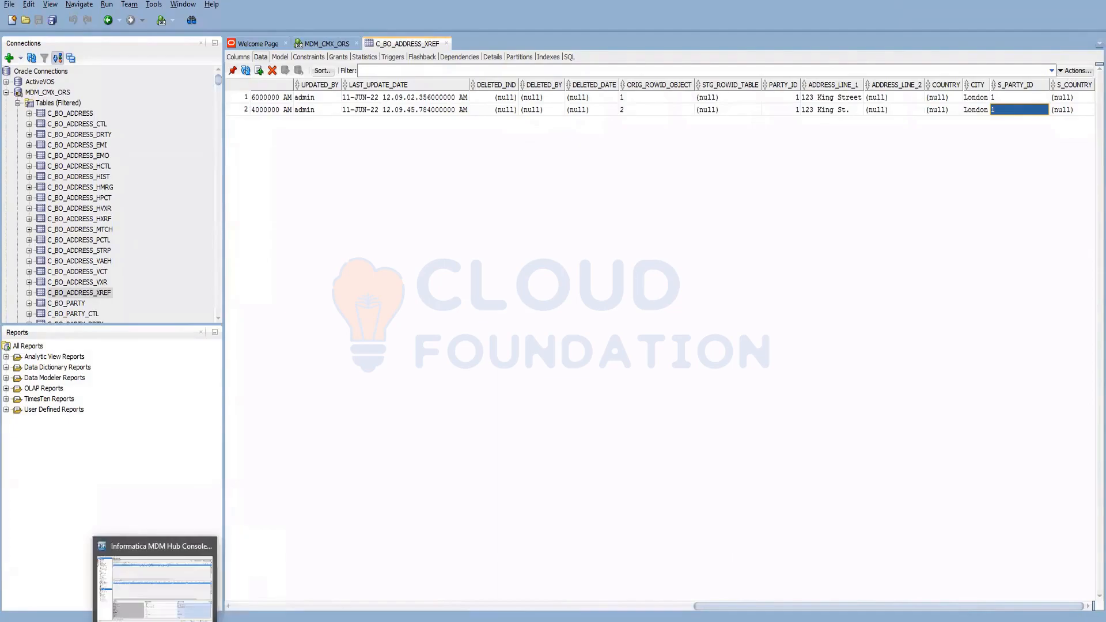
{"action": "left_click", "coordinate": [167, 599]}
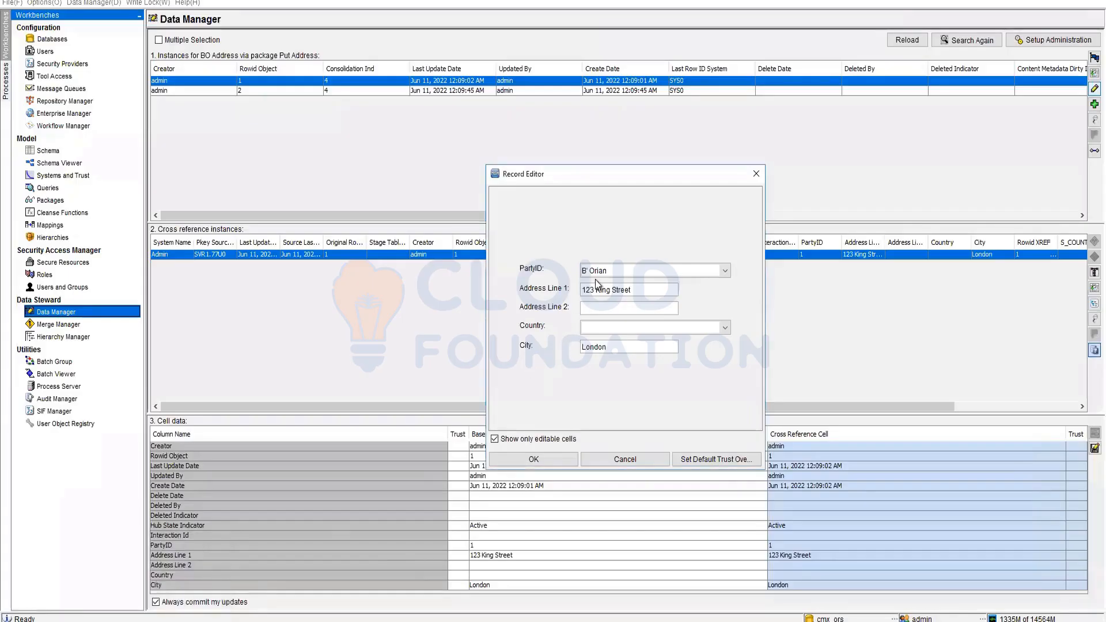
- Confirm the Record Editor so the first address saves with PartyID 2, then return to SQL Developer
{"action": "left_click", "coordinate": [560, 461]}
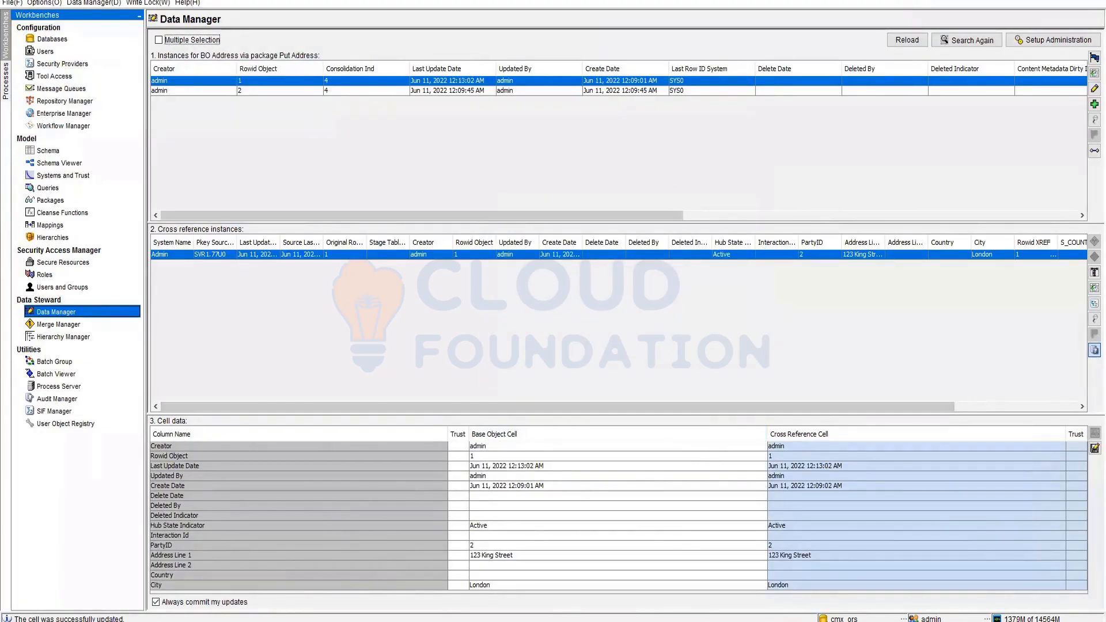
{"action": "left_click", "coordinate": [262, 621]}
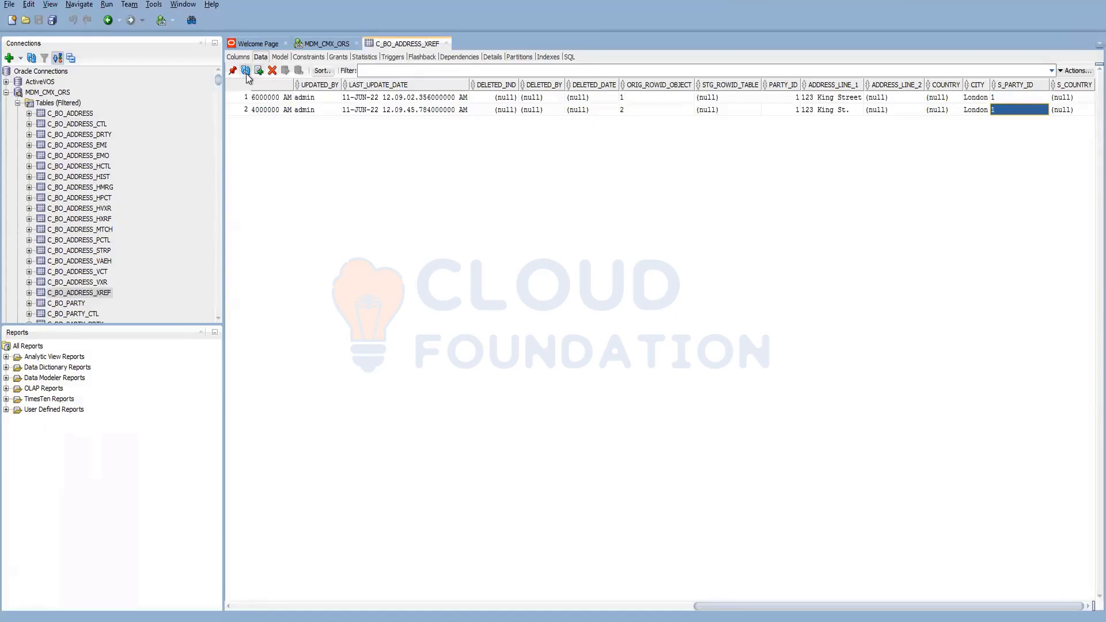
- Refresh C_BO_ADDRESS_XREF to see row 1 with PARTY_ID 2, then return to MDM Hub
{"action": "left_click", "coordinate": [246, 70]}
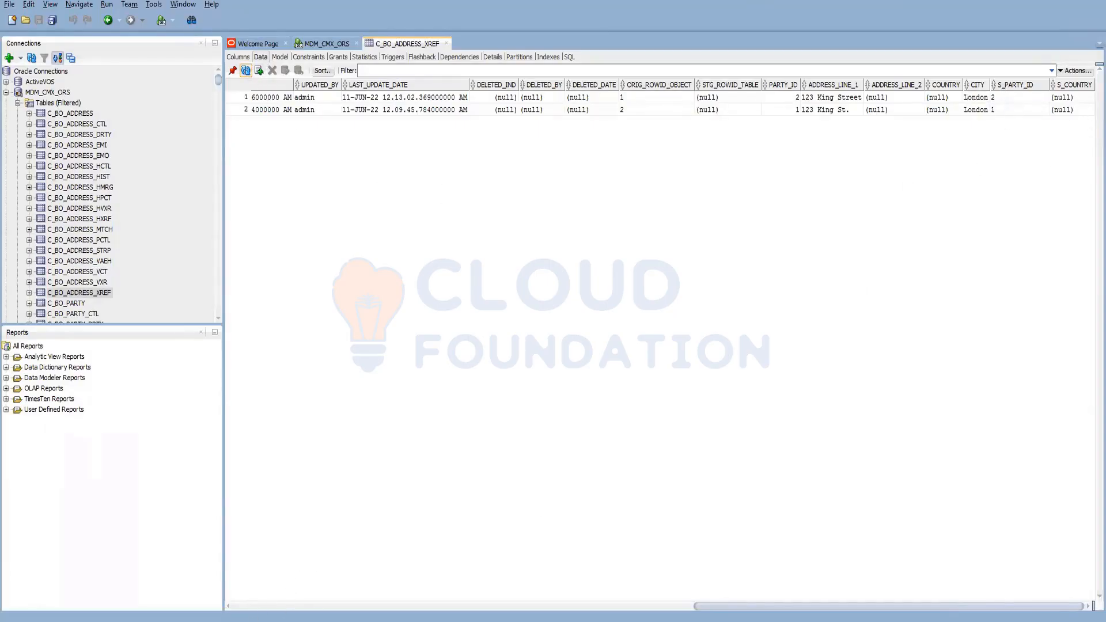
{"action": "key", "text": "alt+Tab"}
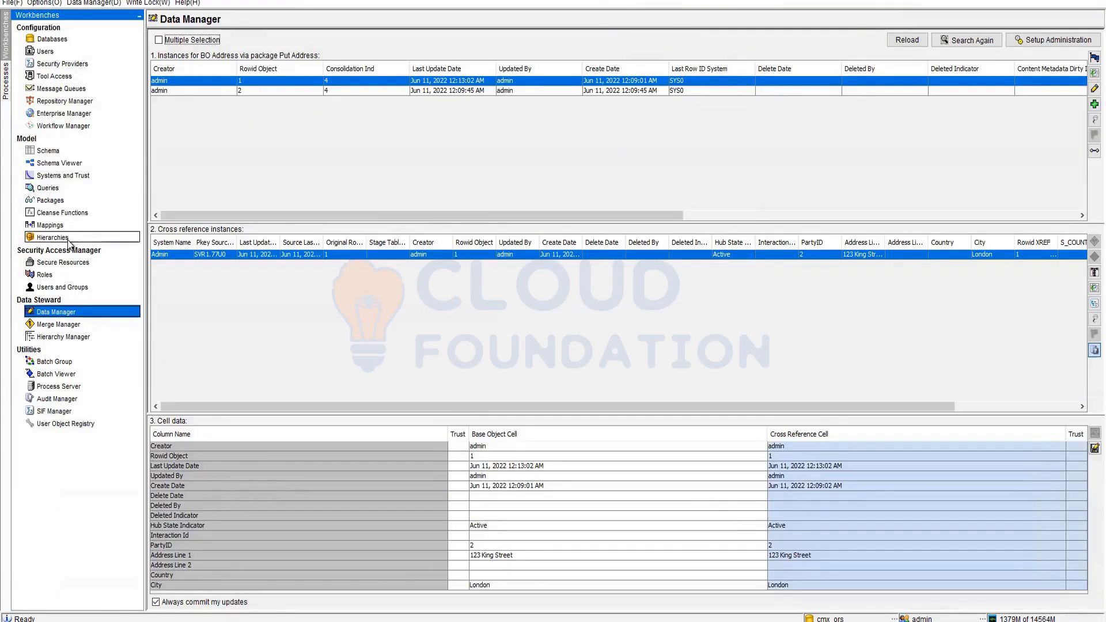
- Move the fuzzy Resident rule above the exact rule in BO Party's 'duplicate' rule set and save
{"action": "left_click", "coordinate": [49, 150]}
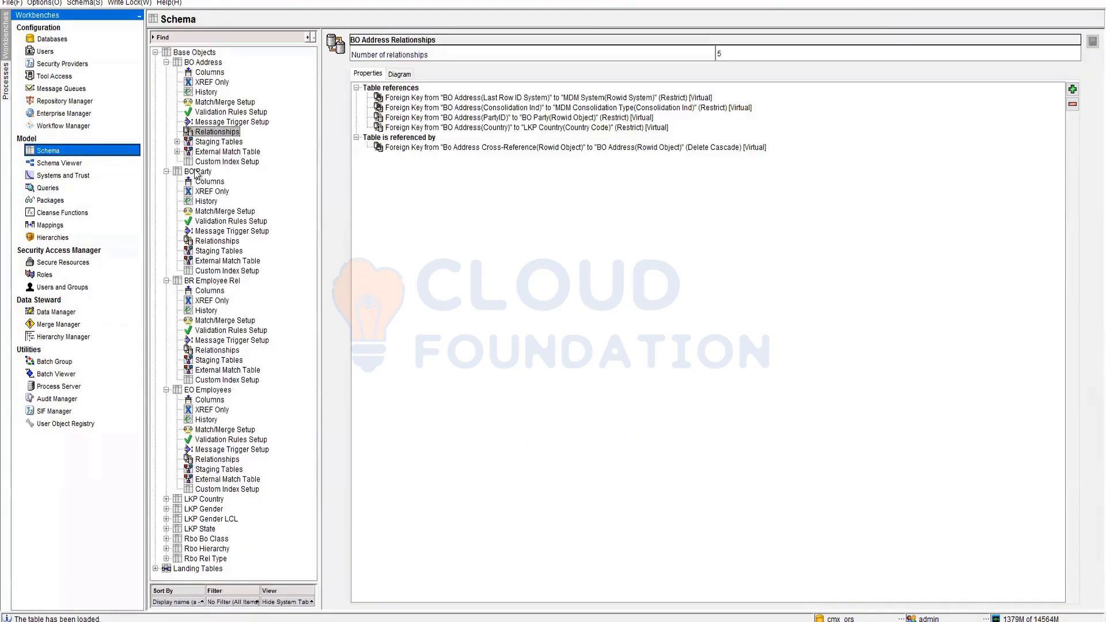
{"action": "left_click", "coordinate": [210, 242]}
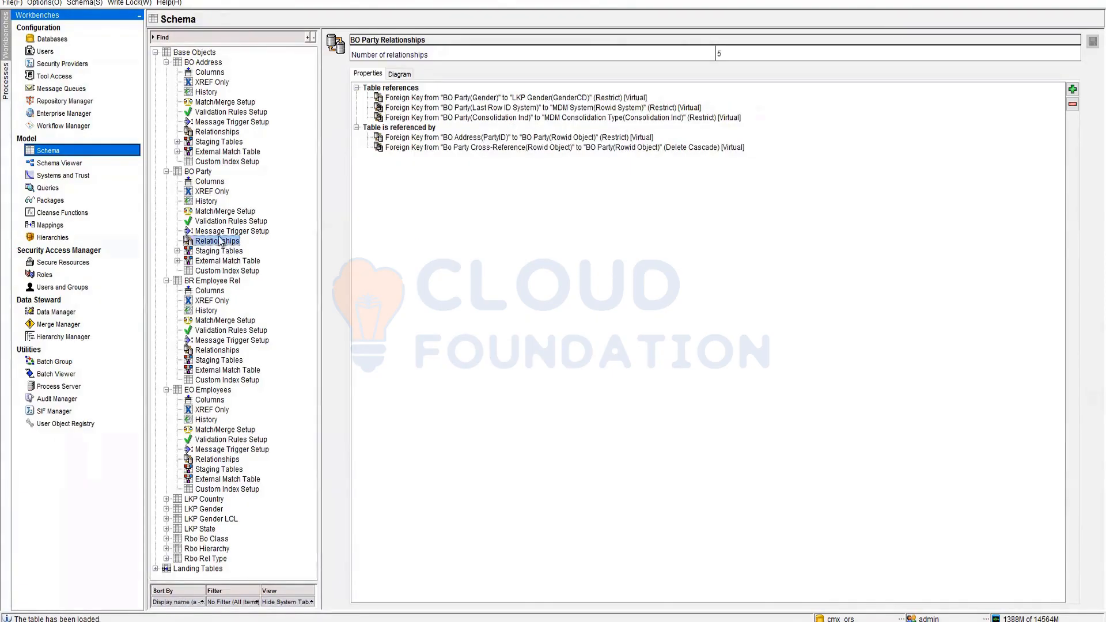
{"action": "left_click", "coordinate": [218, 212]}
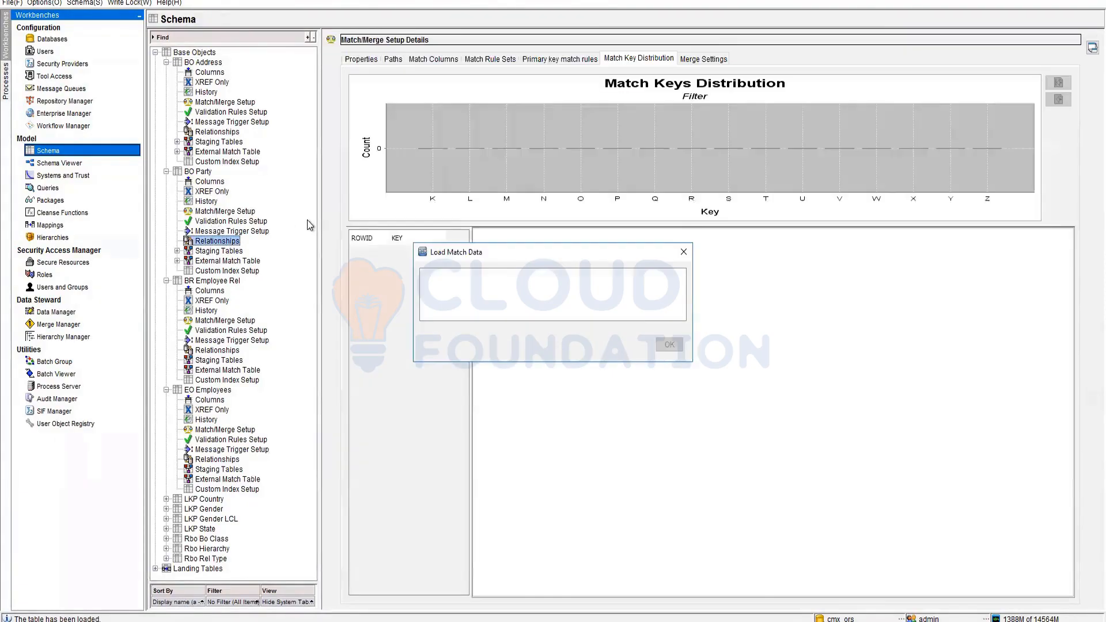
{"action": "left_click", "coordinate": [483, 60]}
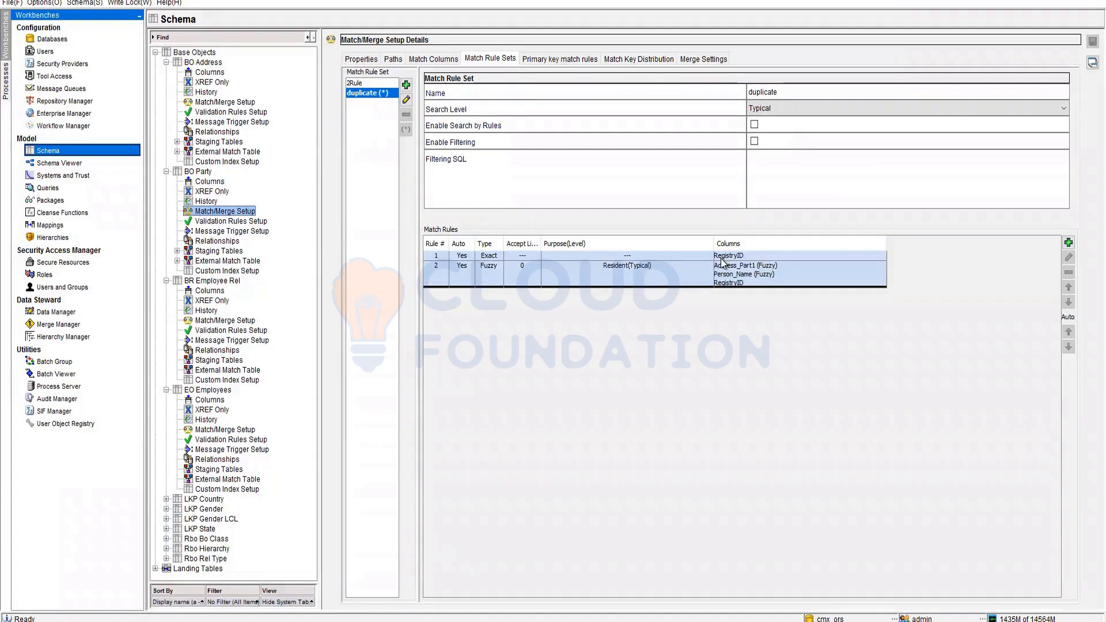
{"action": "left_click", "coordinate": [762, 269]}
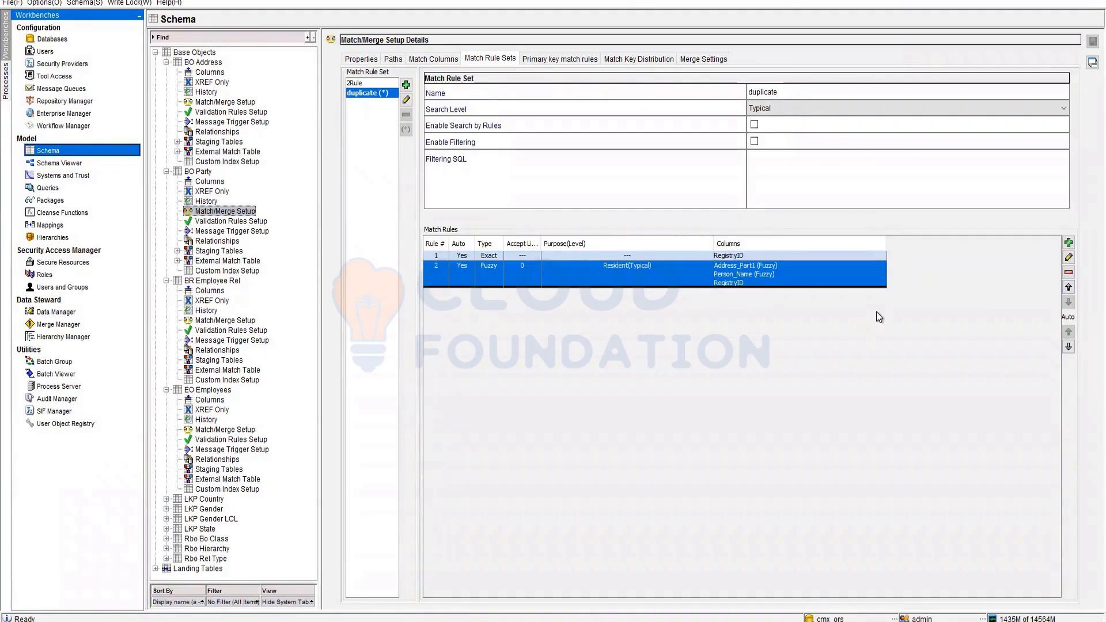
{"action": "left_click", "coordinate": [1068, 288]}
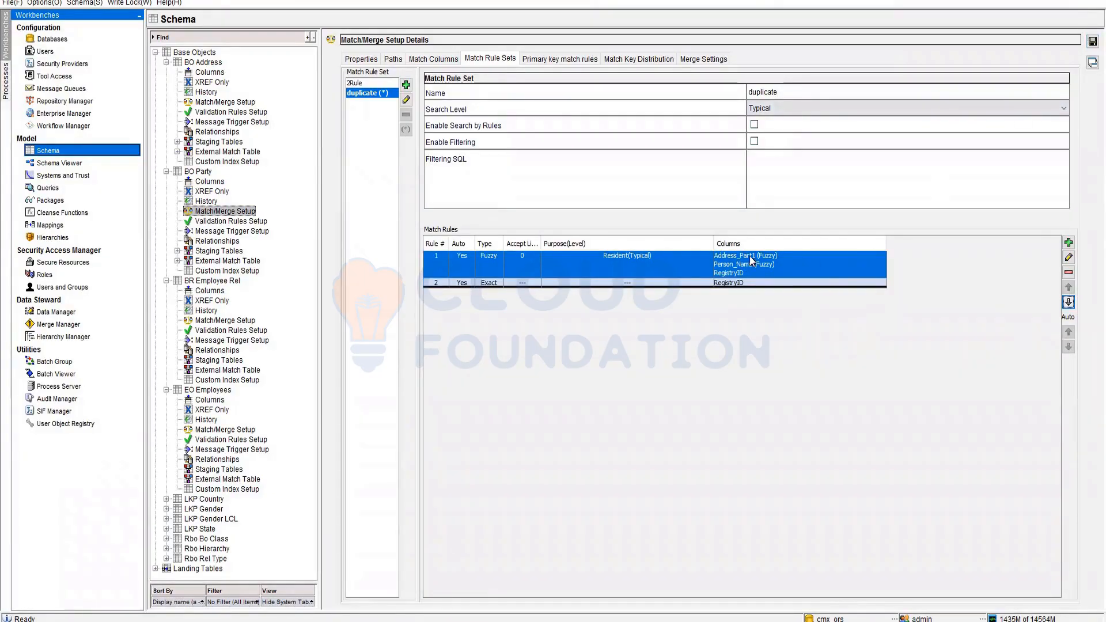
{"action": "left_click", "coordinate": [1092, 41]}
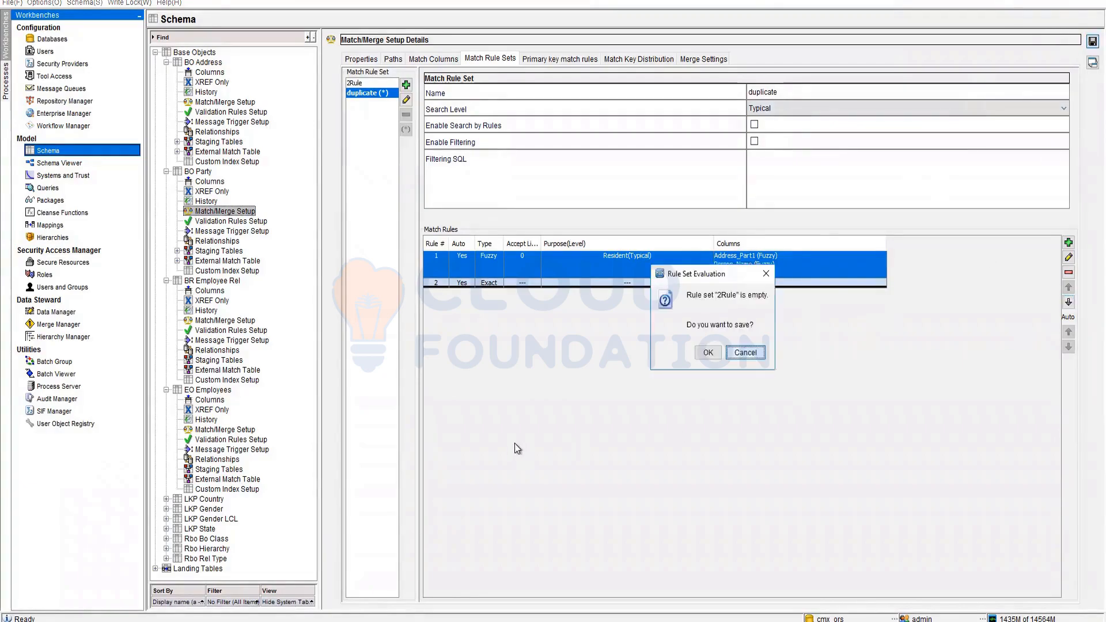
- Accept the empty 2Rule warning to finish saving, then switch to SQL Developer
{"action": "left_click", "coordinate": [708, 352]}
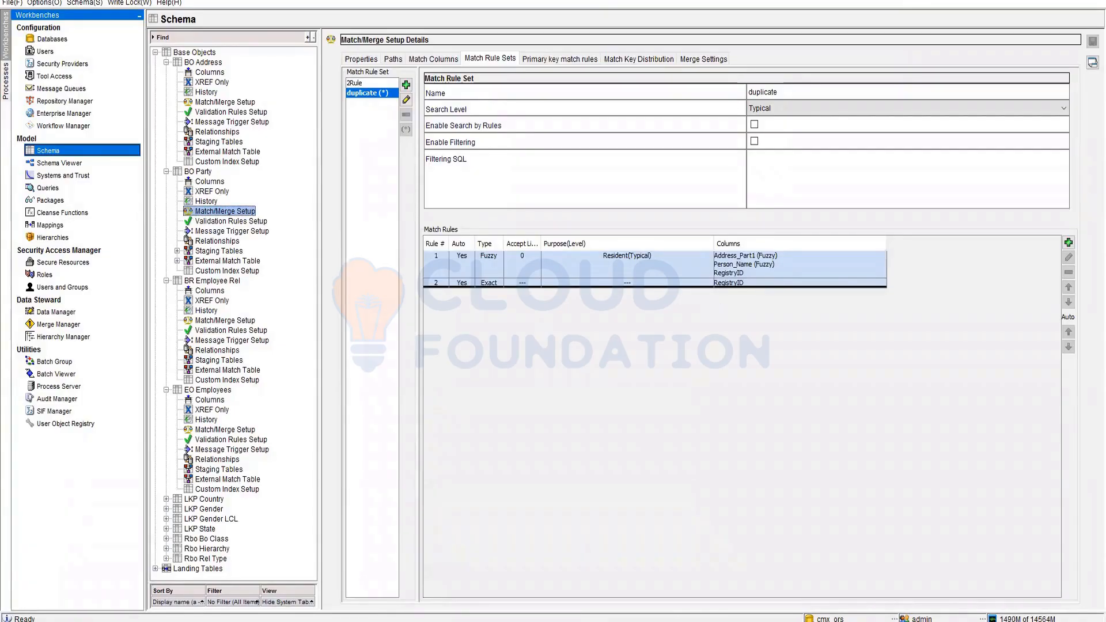
{"action": "key", "text": "alt+Tab"}
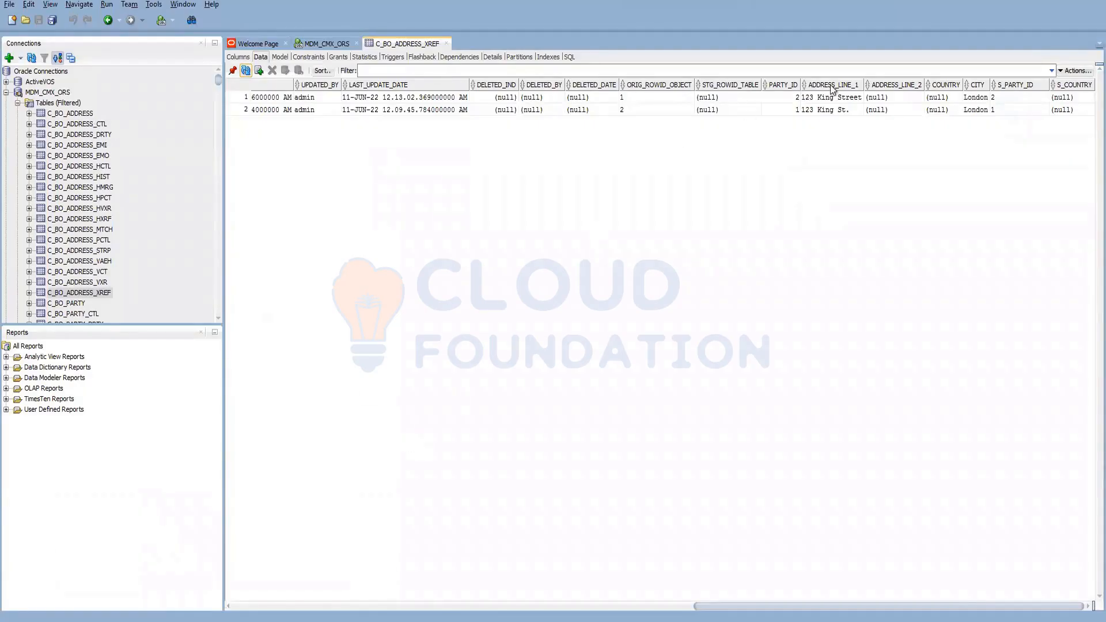
- Inspect row 2's ADDRESS_LINE_1 in C_BO_ADDRESS_XREF, then return to the MDM Hub match rules
{"action": "double_click", "coordinate": [844, 111]}
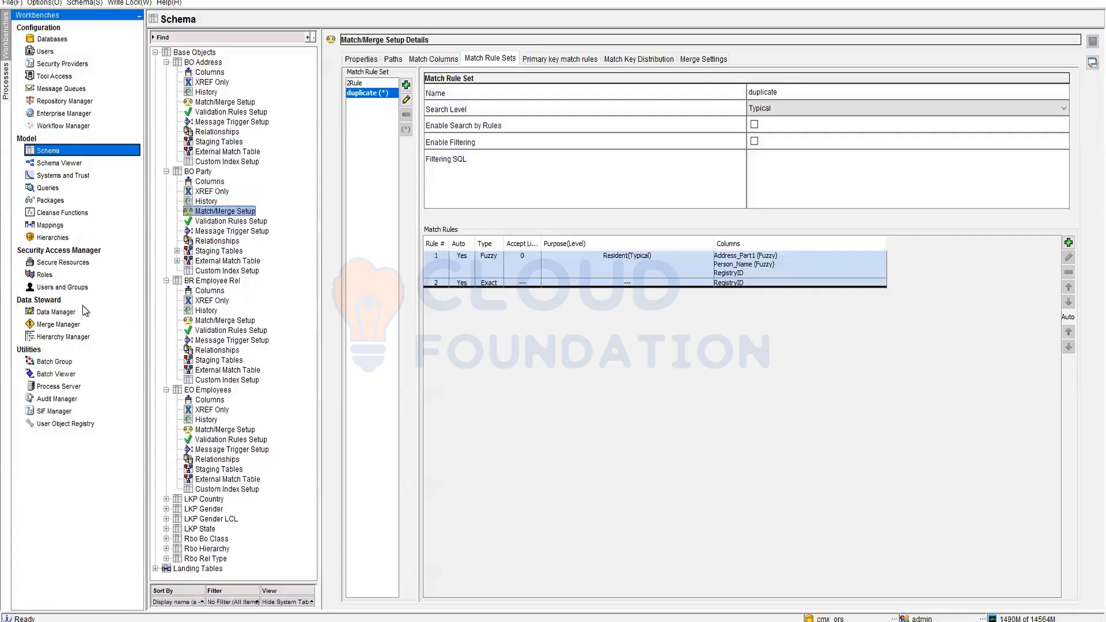
{"action": "left_click", "coordinate": [85, 311]}
- In Batch Viewer, select BO Party's 'Match and merge for BO Party' job and list its match sets
{"action": "left_click", "coordinate": [53, 376]}
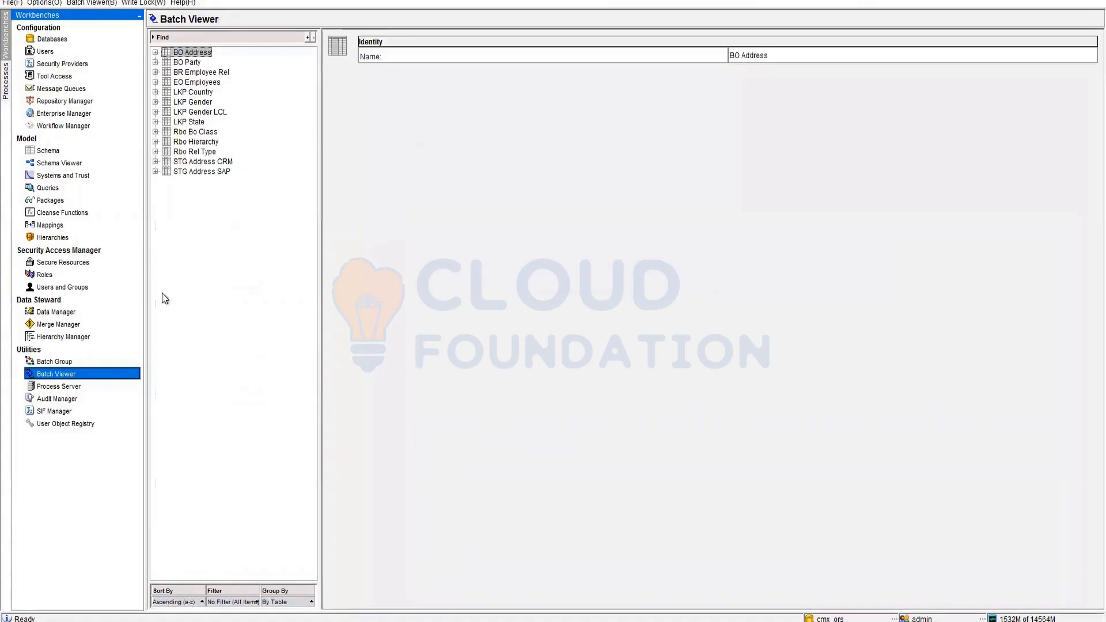
{"action": "left_click", "coordinate": [155, 63]}
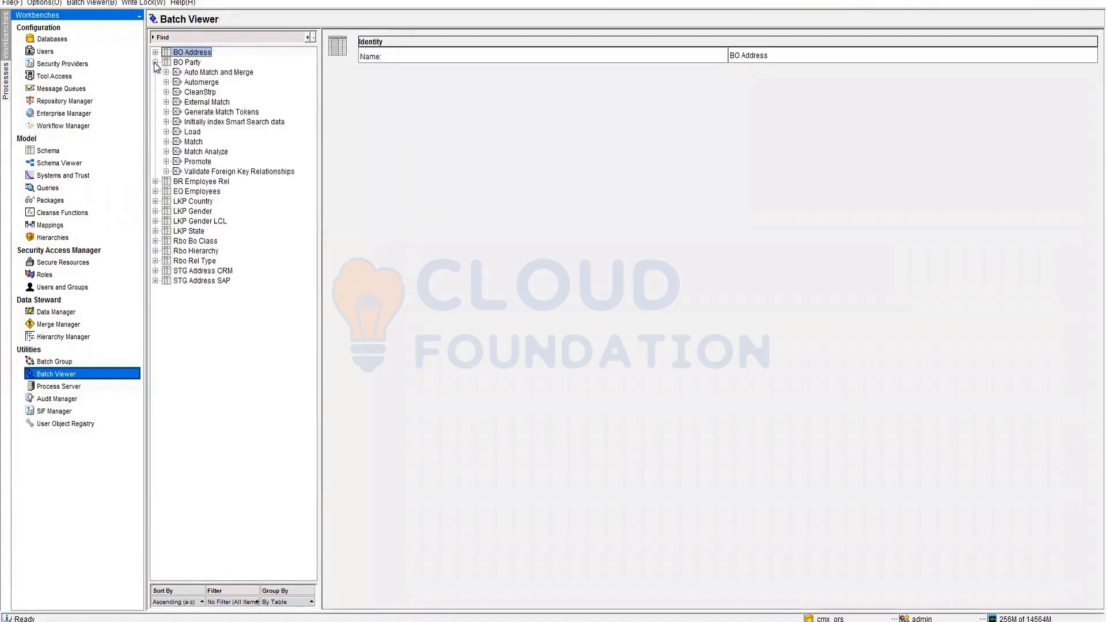
{"action": "left_click", "coordinate": [166, 142]}
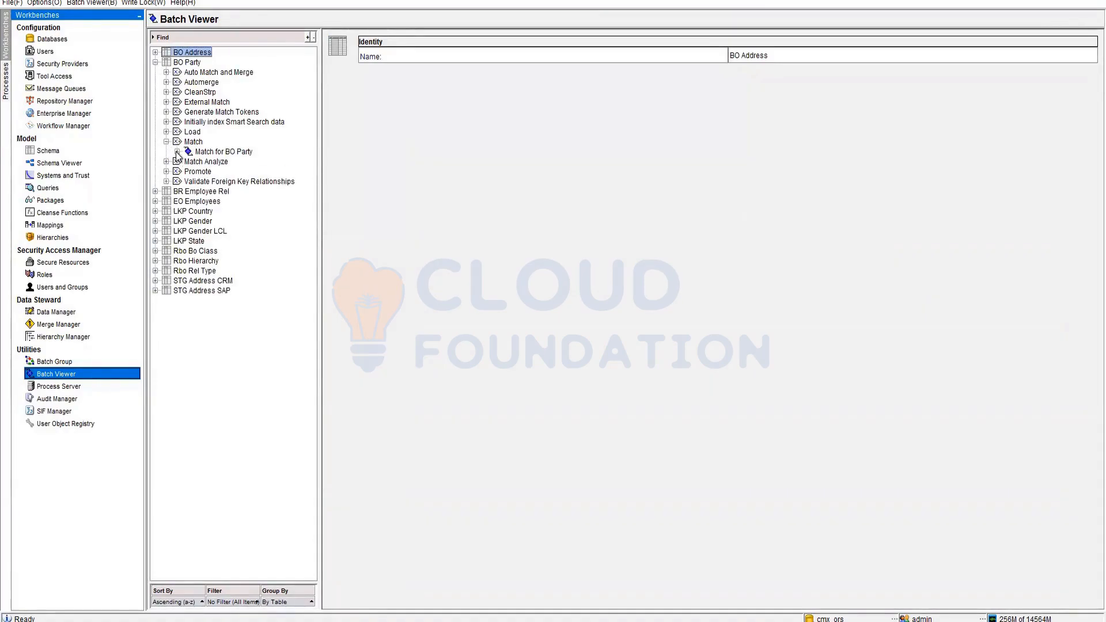
{"action": "left_click", "coordinate": [167, 72]}
{"action": "left_click", "coordinate": [242, 82]}
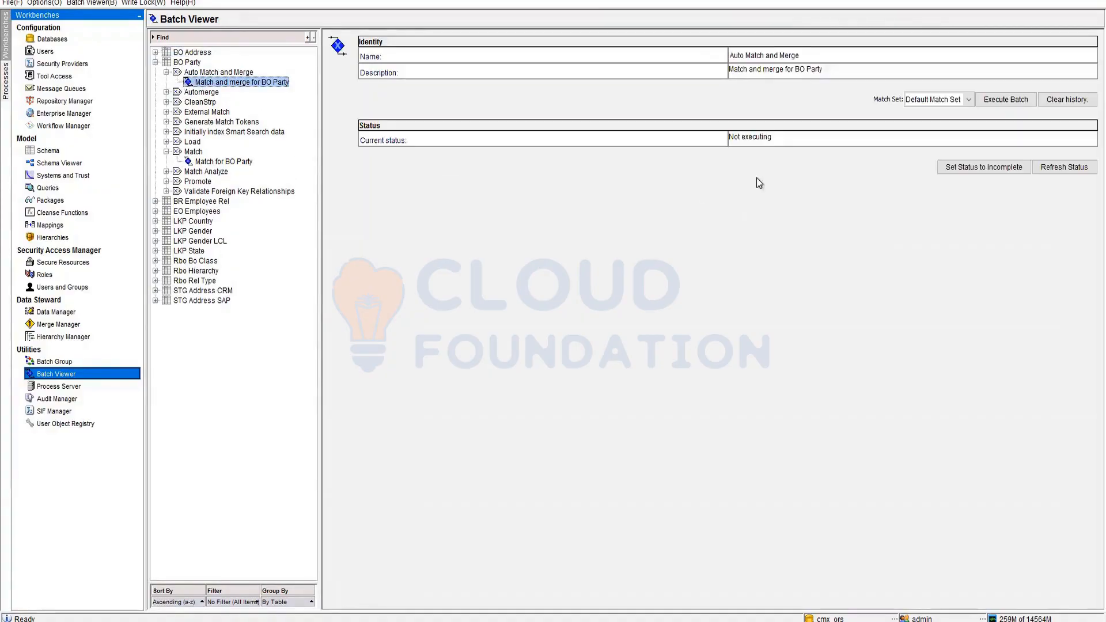
{"action": "left_click", "coordinate": [969, 98]}
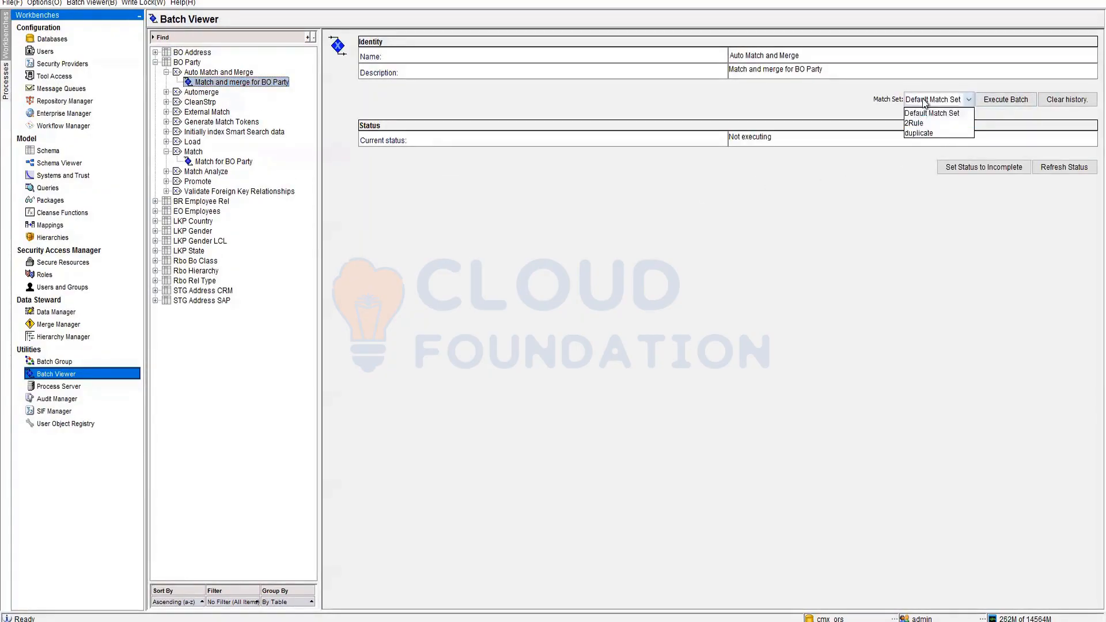
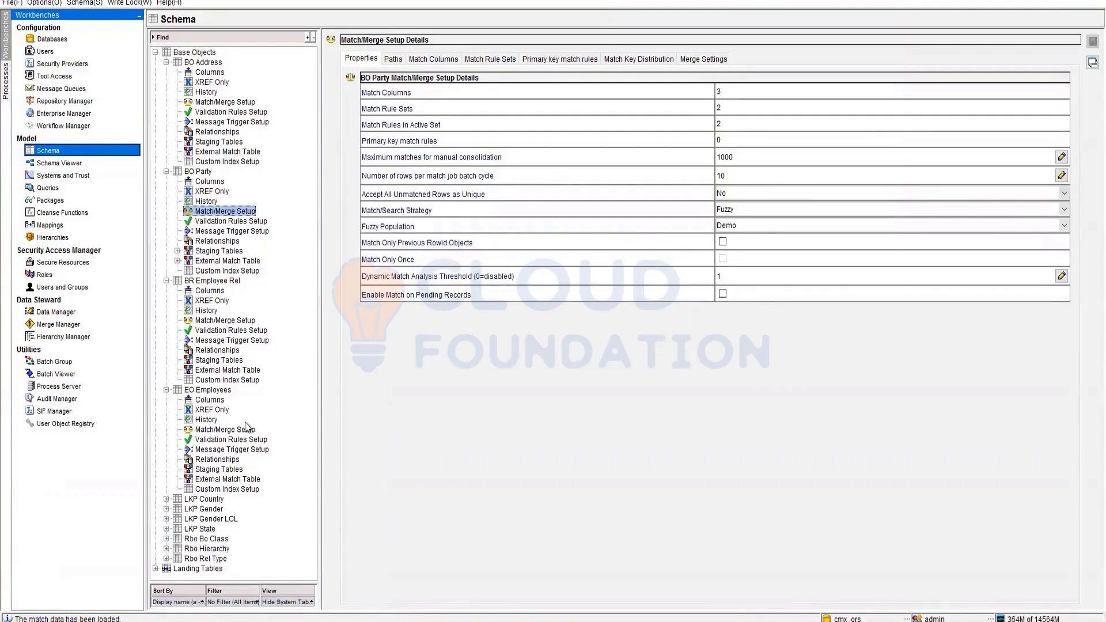
- View BO Party's Match Key Distribution and the warning Match for BO Party run log, then switch to SQL Developer
{"action": "left_click", "coordinate": [633, 58]}
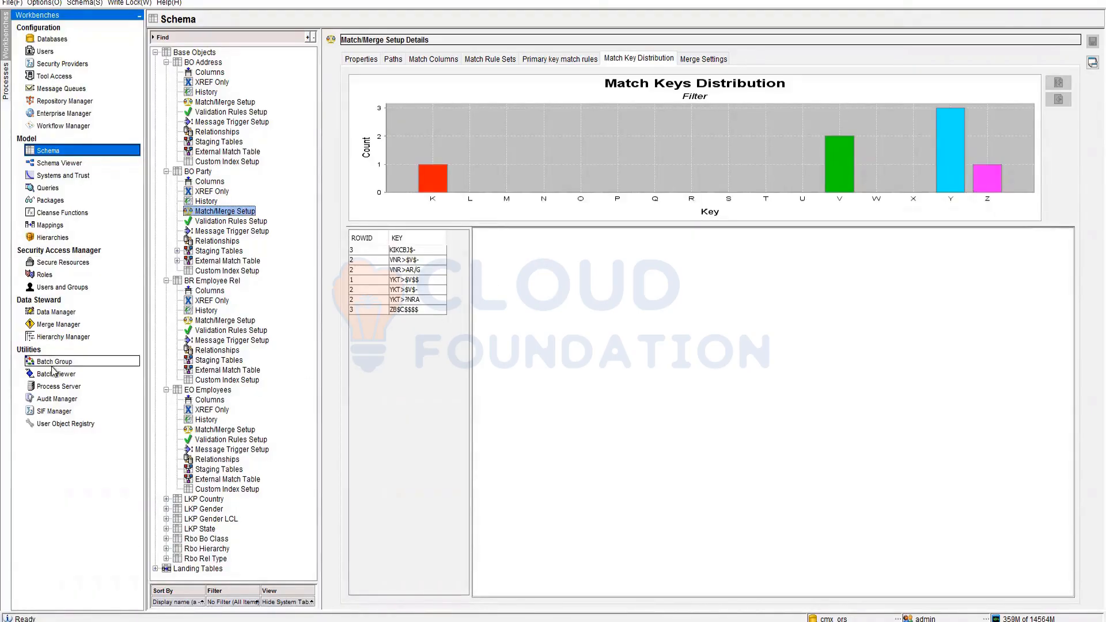
{"action": "left_click", "coordinate": [51, 370]}
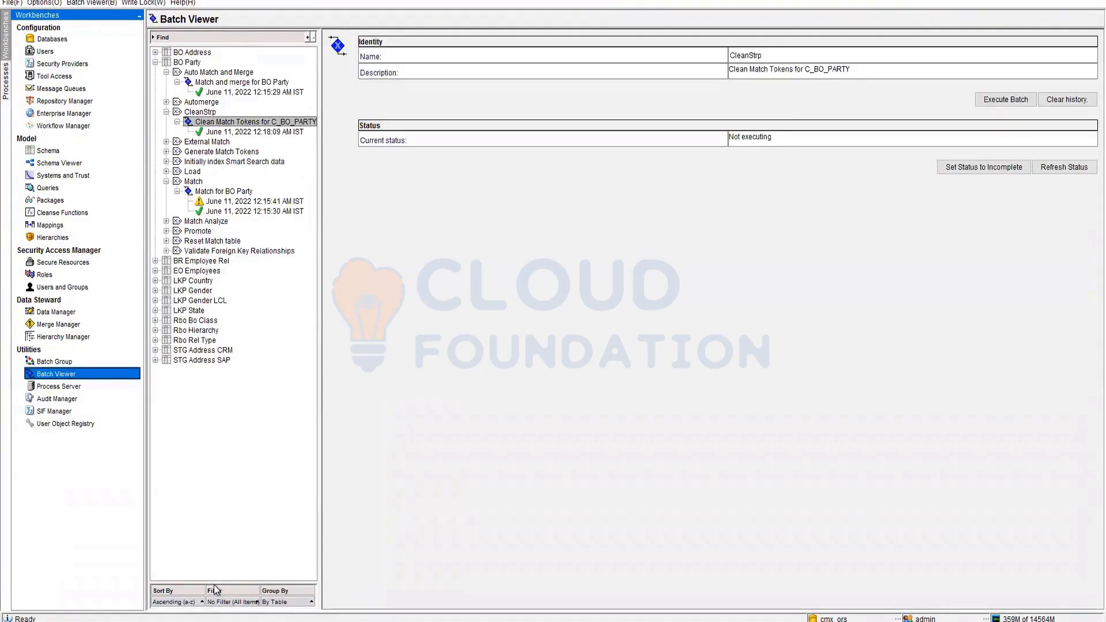
{"action": "left_click", "coordinate": [243, 203]}
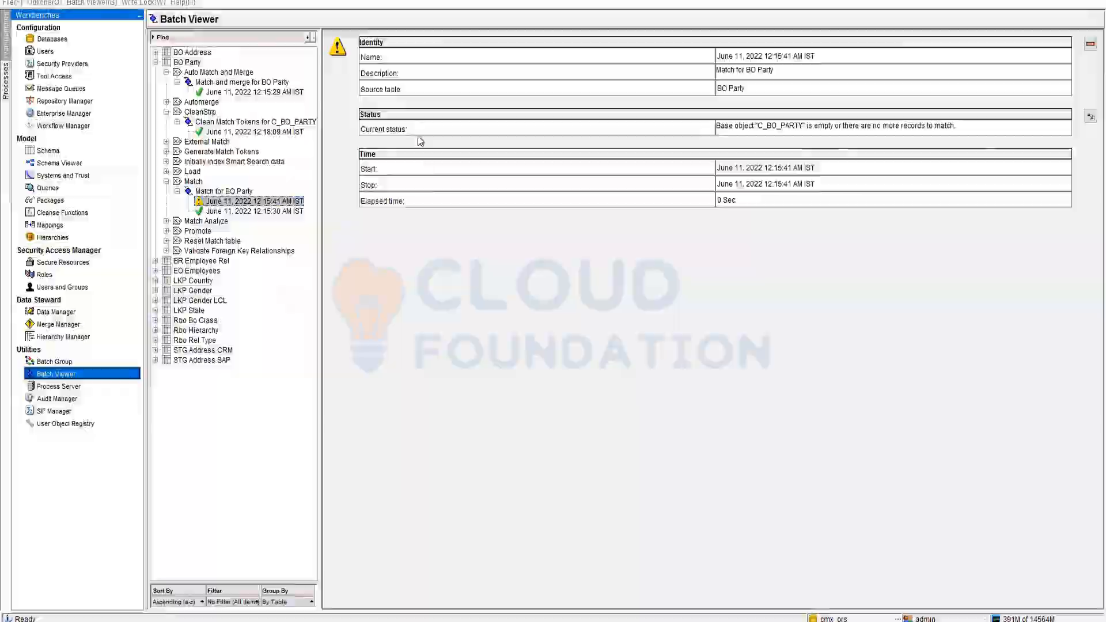
{"action": "key", "text": "alt+Tab"}
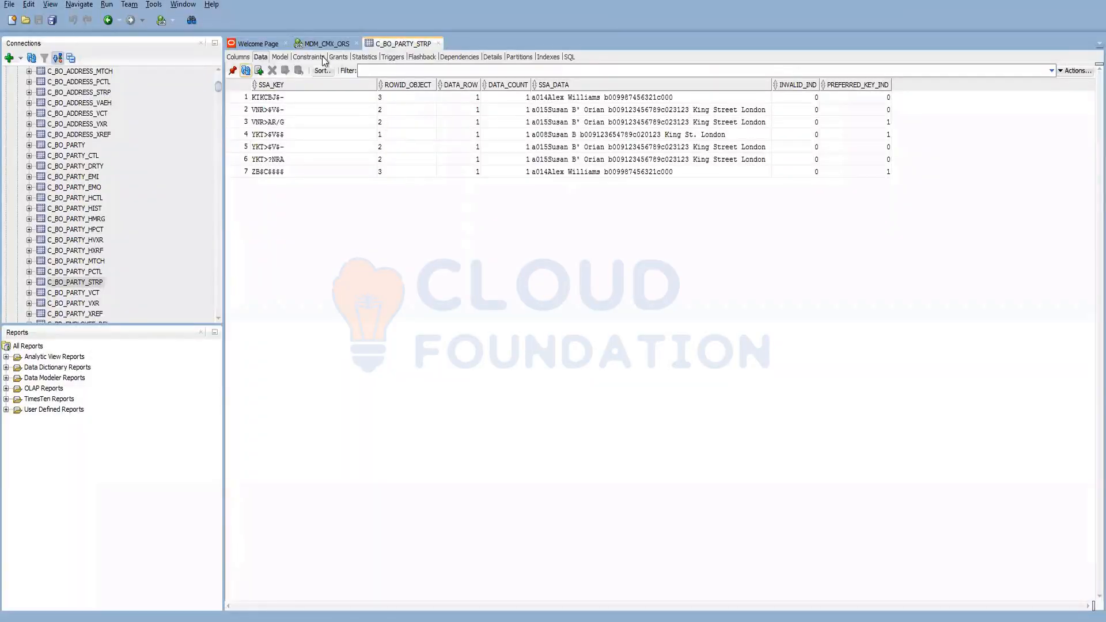
- Refresh C_BO_PARTY's data to show its 3 records at consolidation indicator 4, then return to the Hub Console
{"action": "left_click", "coordinate": [75, 145]}
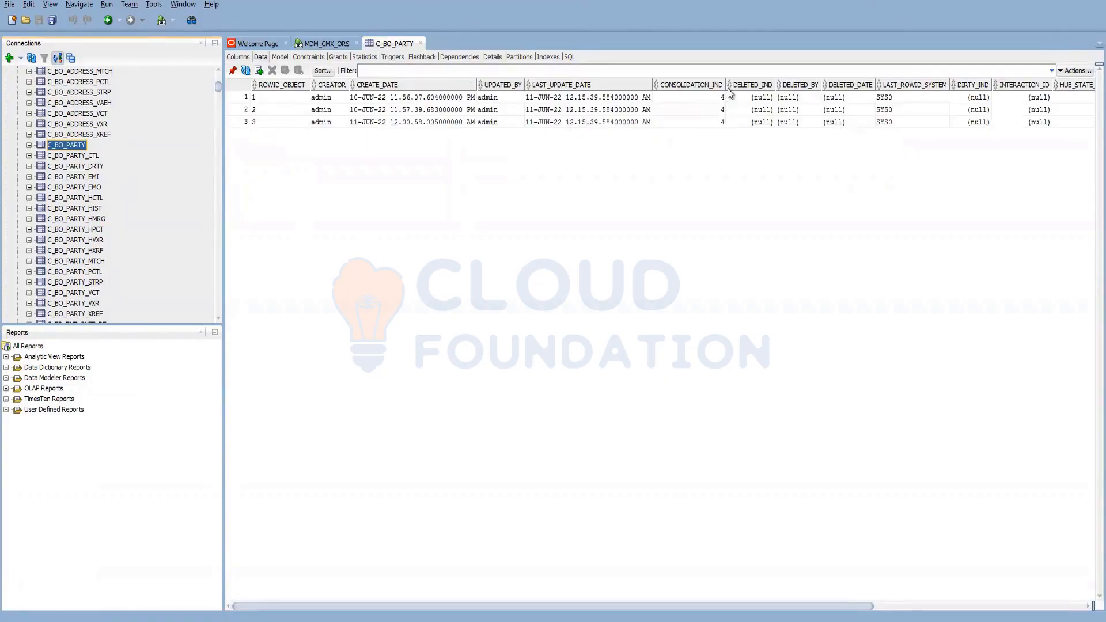
{"action": "left_click", "coordinate": [247, 72]}
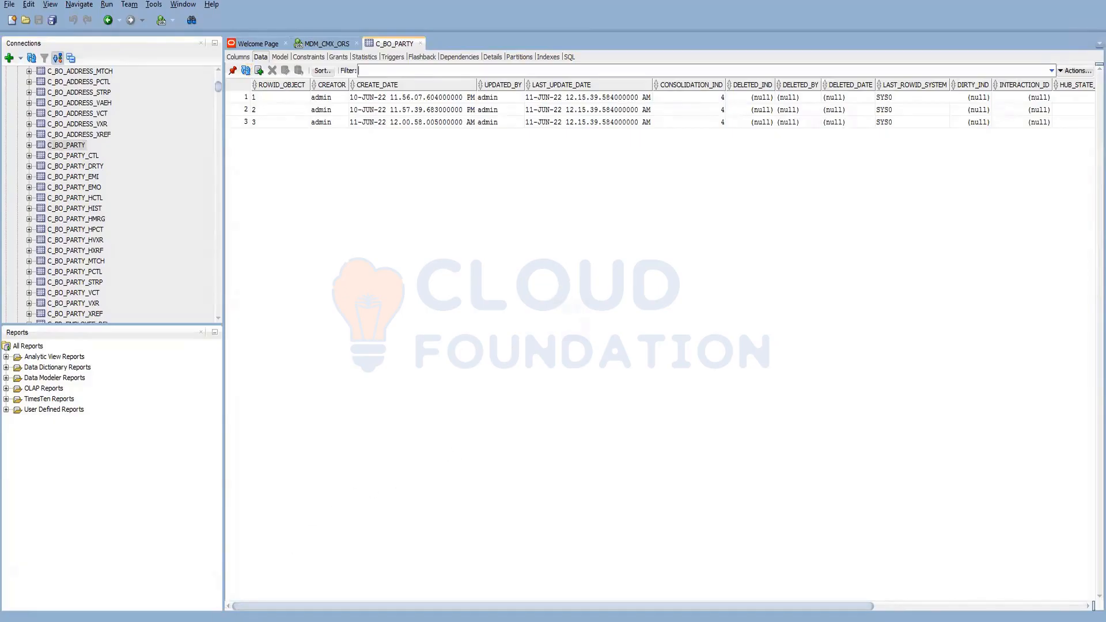
{"action": "mouse_move", "coordinate": [154, 618]}
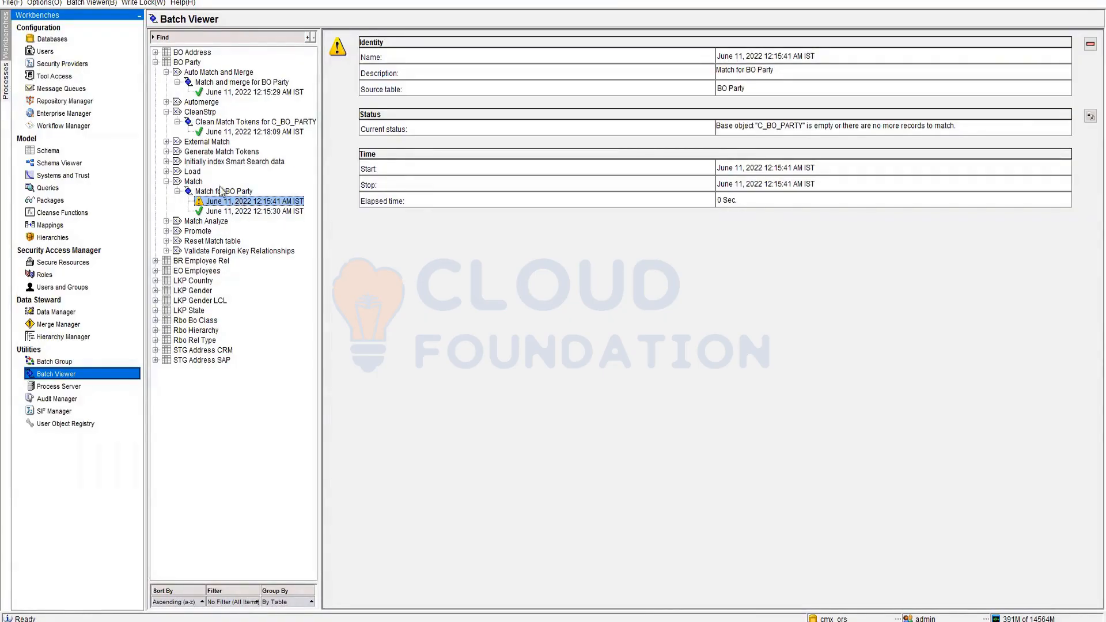
- Execute the Match and merge for BO Party batch using the duplicate match set
{"action": "left_click", "coordinate": [205, 73]}
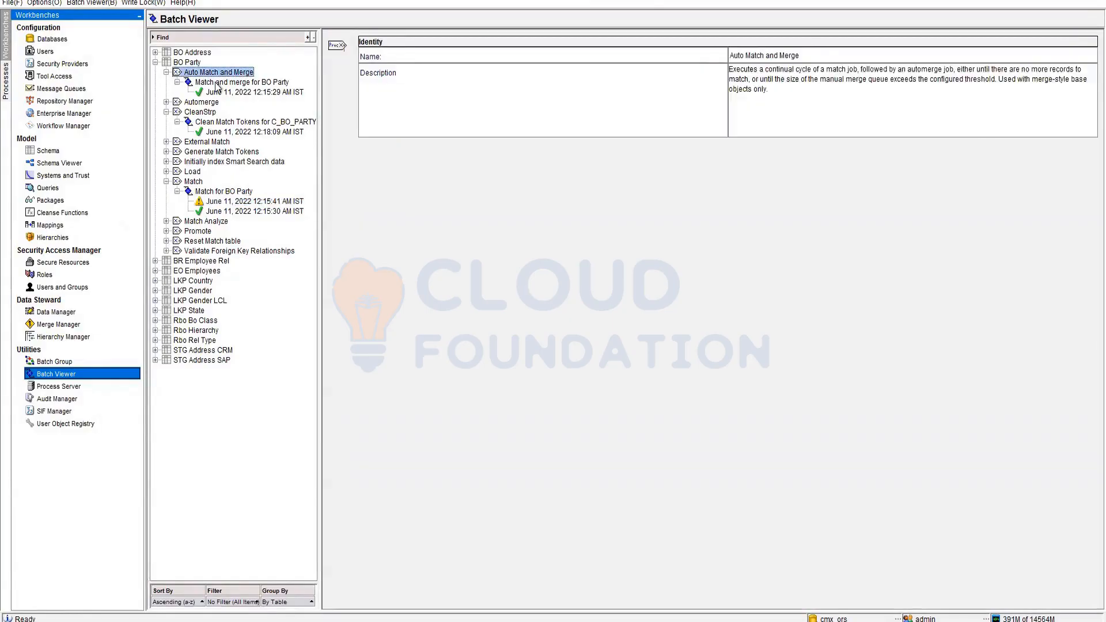
{"action": "left_click", "coordinate": [219, 82]}
{"action": "left_click", "coordinate": [956, 100]}
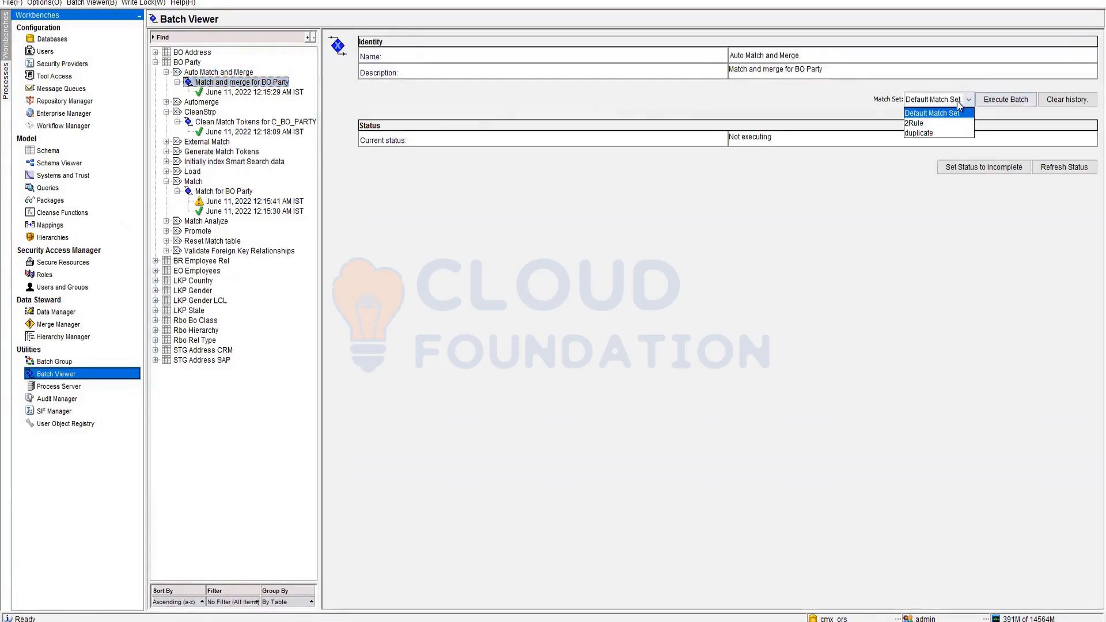
{"action": "left_click", "coordinate": [935, 133]}
{"action": "left_click", "coordinate": [1011, 102]}
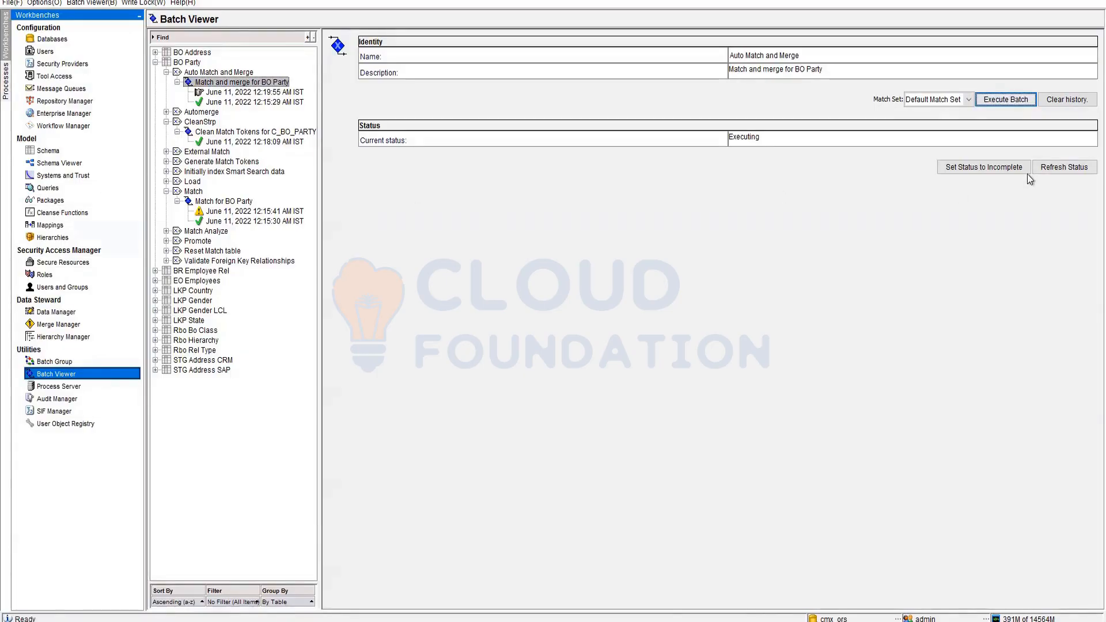
- Refresh the status and open the newest successful run's log, then return to Schema
{"action": "left_click", "coordinate": [1057, 169]}
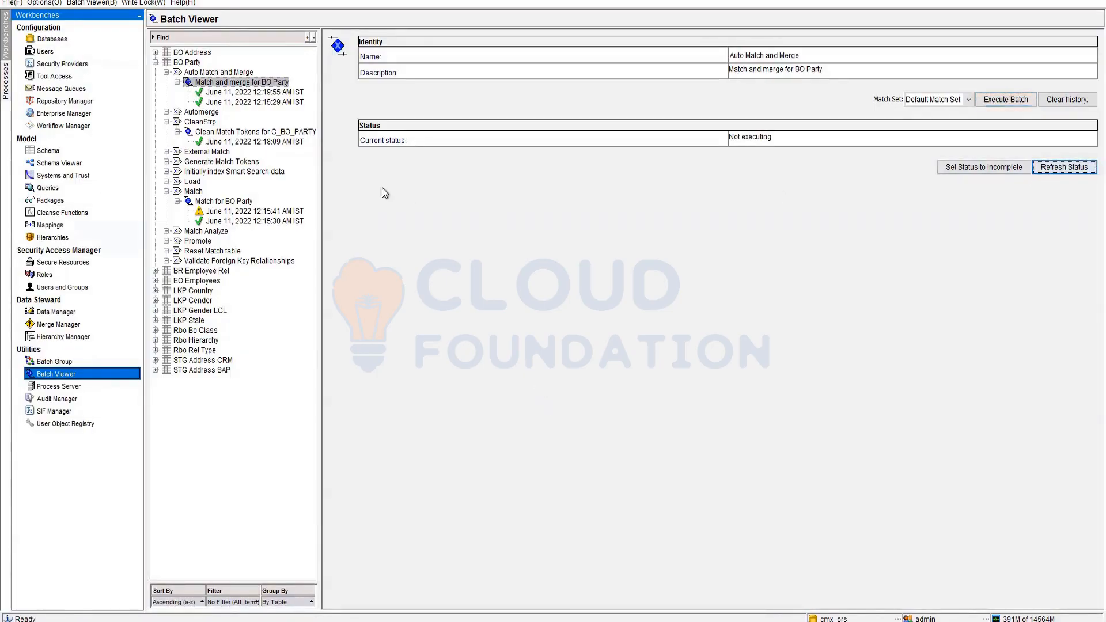
{"action": "left_click", "coordinate": [263, 92]}
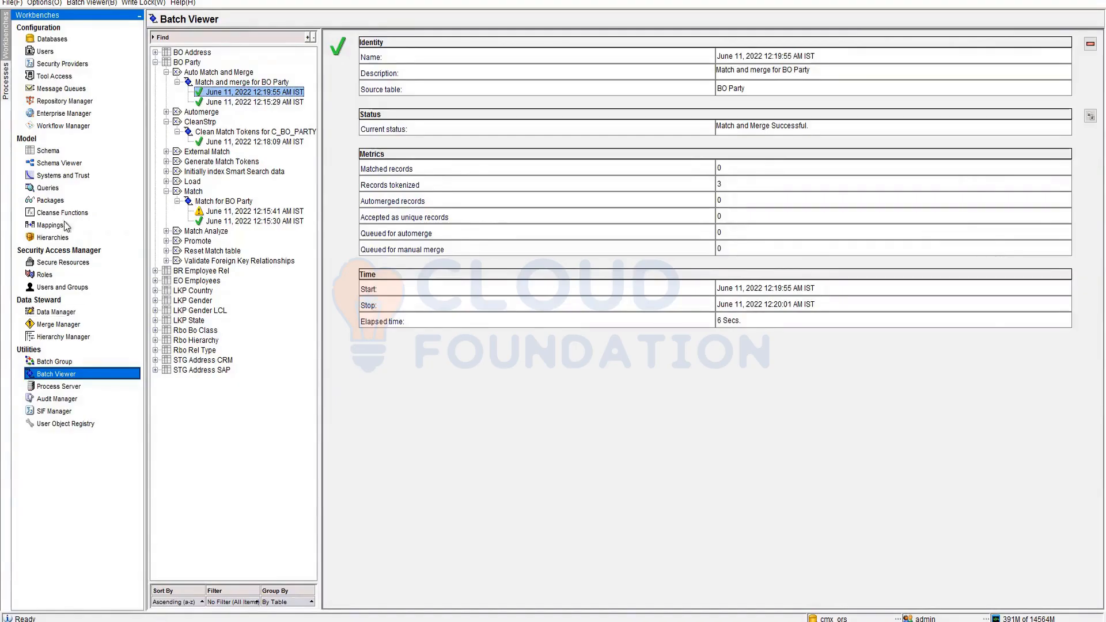
{"action": "left_click", "coordinate": [48, 152]}
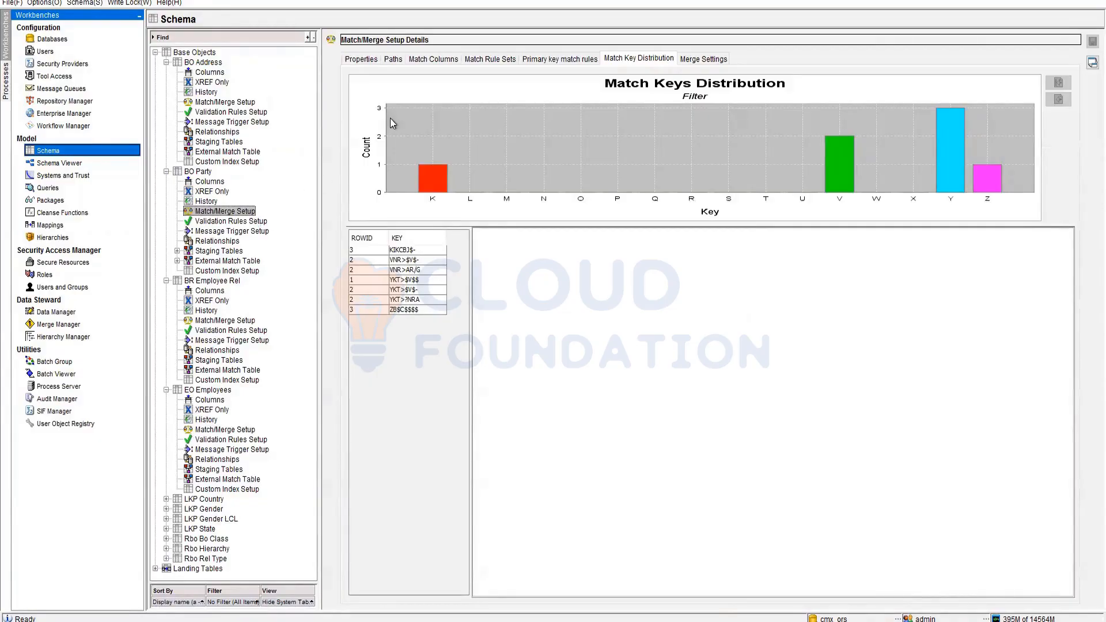
- Inspect the duplicate match rule set's exact RegistryID rule, then switch to SQL Developer
{"action": "left_click", "coordinate": [490, 59]}
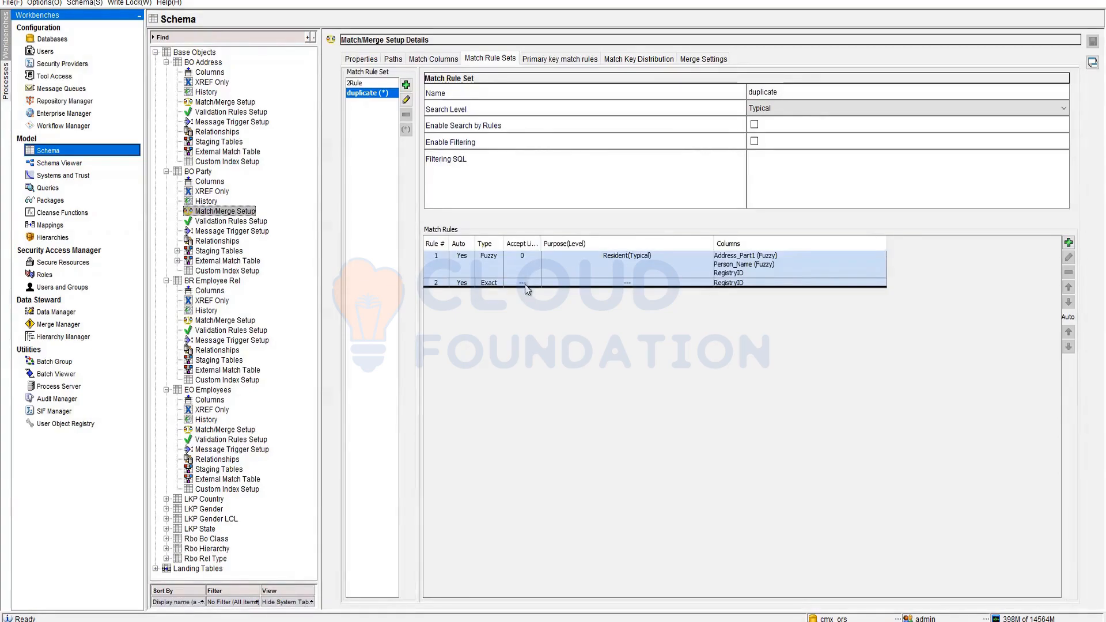
{"action": "left_click", "coordinate": [526, 285]}
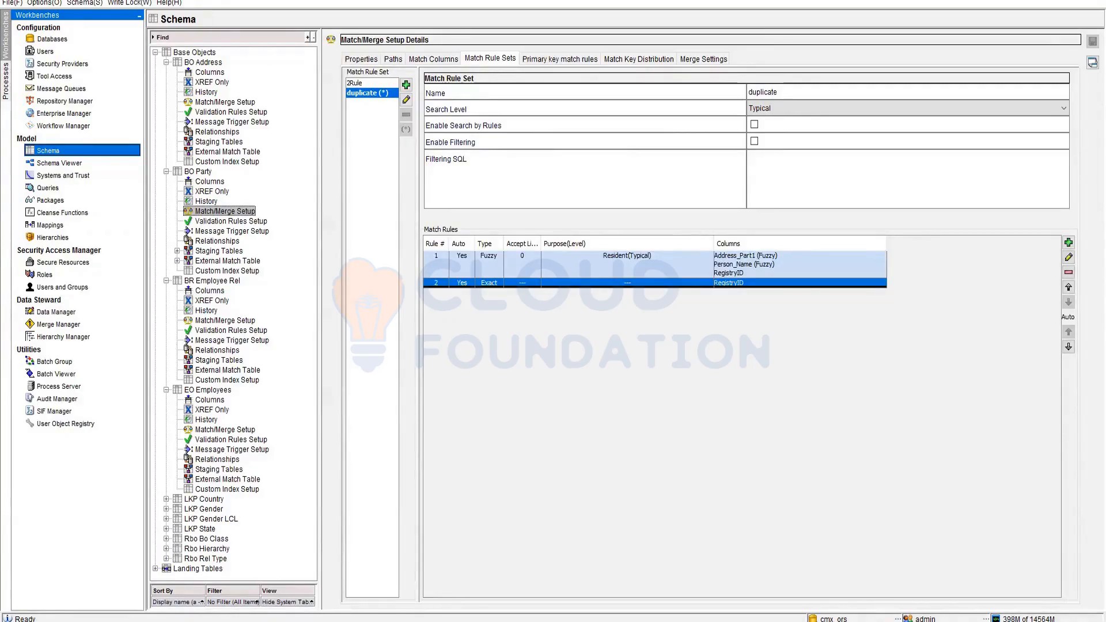
{"action": "mouse_move", "coordinate": [211, 621]}
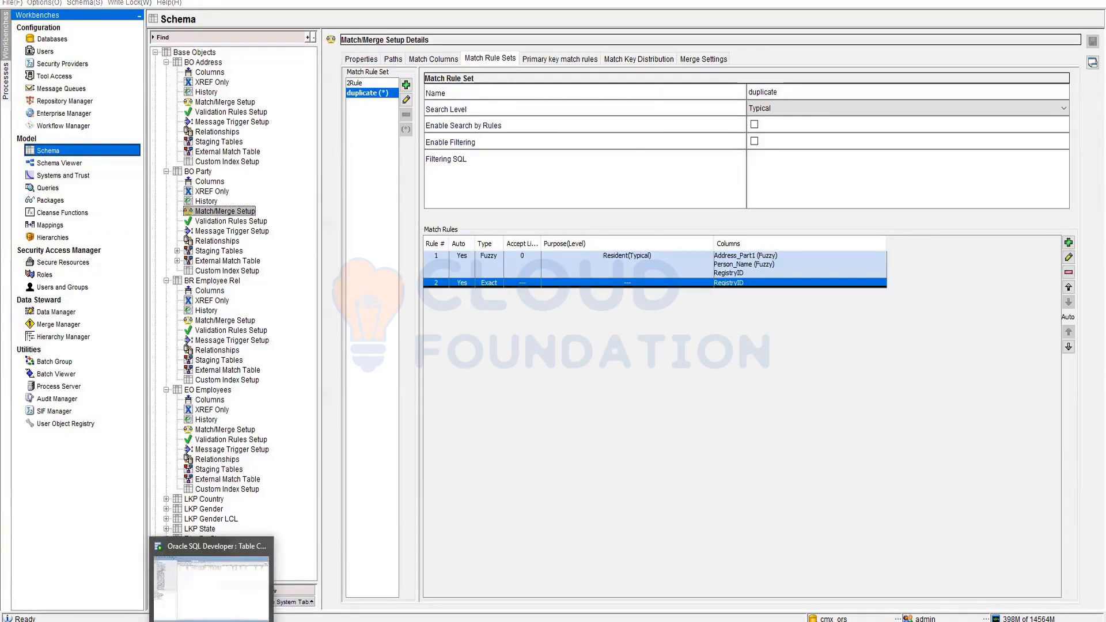
{"action": "left_click", "coordinate": [212, 581]}
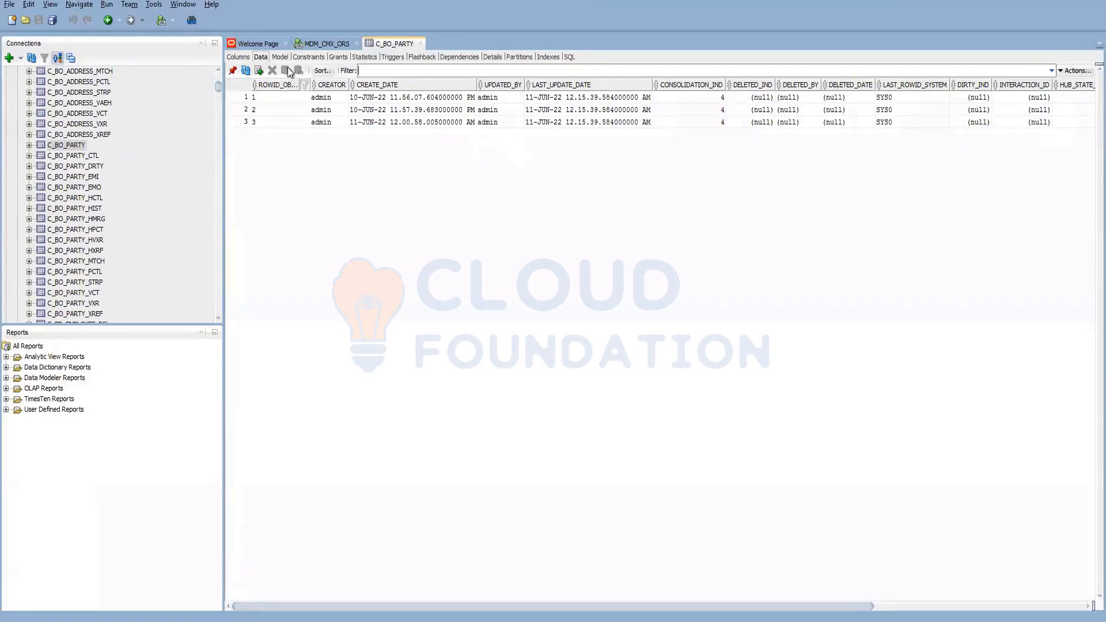
- Reload C_BO_PARTY, now at consolidation indicator 2, and compare the two Susan records' registry IDs
{"action": "left_click", "coordinate": [243, 74]}
{"action": "left_click_drag", "start_coordinate": [276, 606], "coordinate": [711, 616]}
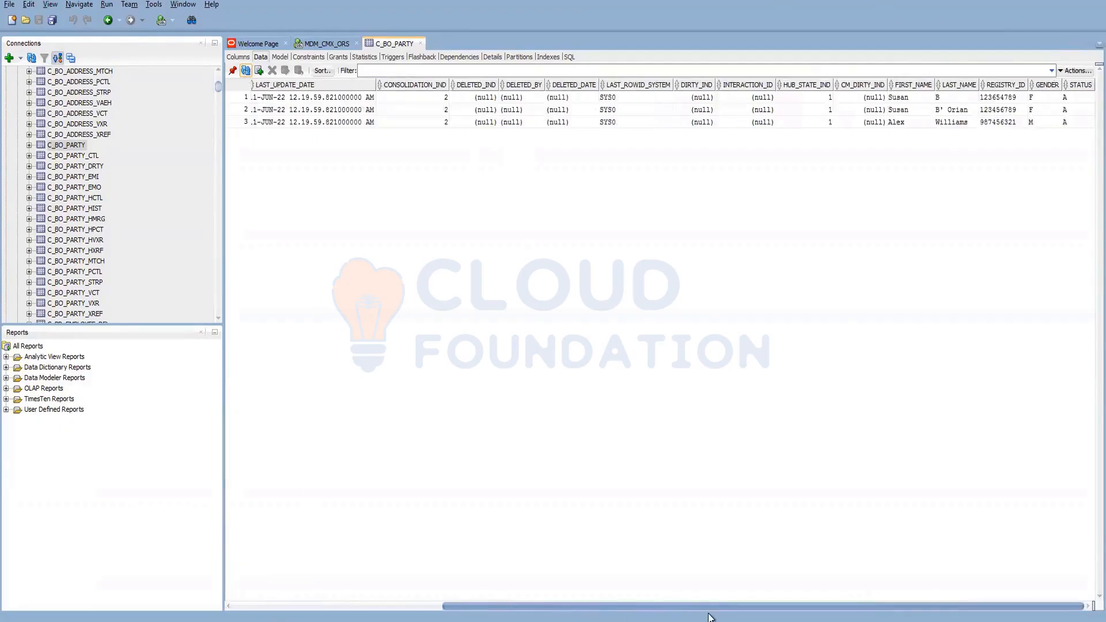
{"action": "left_click", "coordinate": [872, 99]}
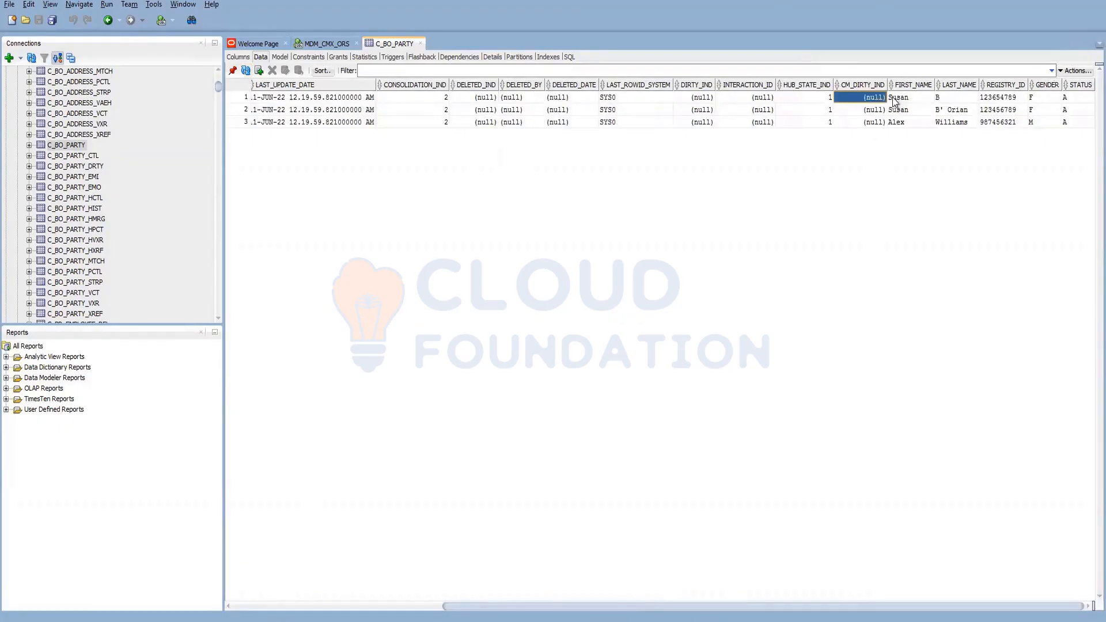
{"action": "left_click", "coordinate": [899, 101]}
{"action": "left_click", "coordinate": [899, 109]}
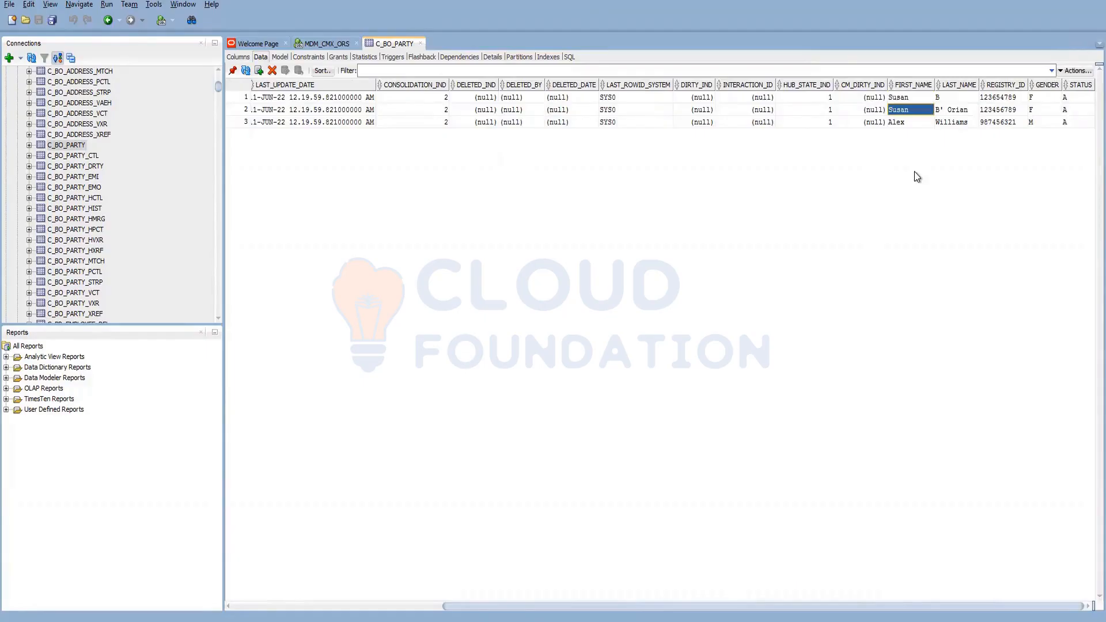
{"action": "left_click", "coordinate": [1007, 109]}
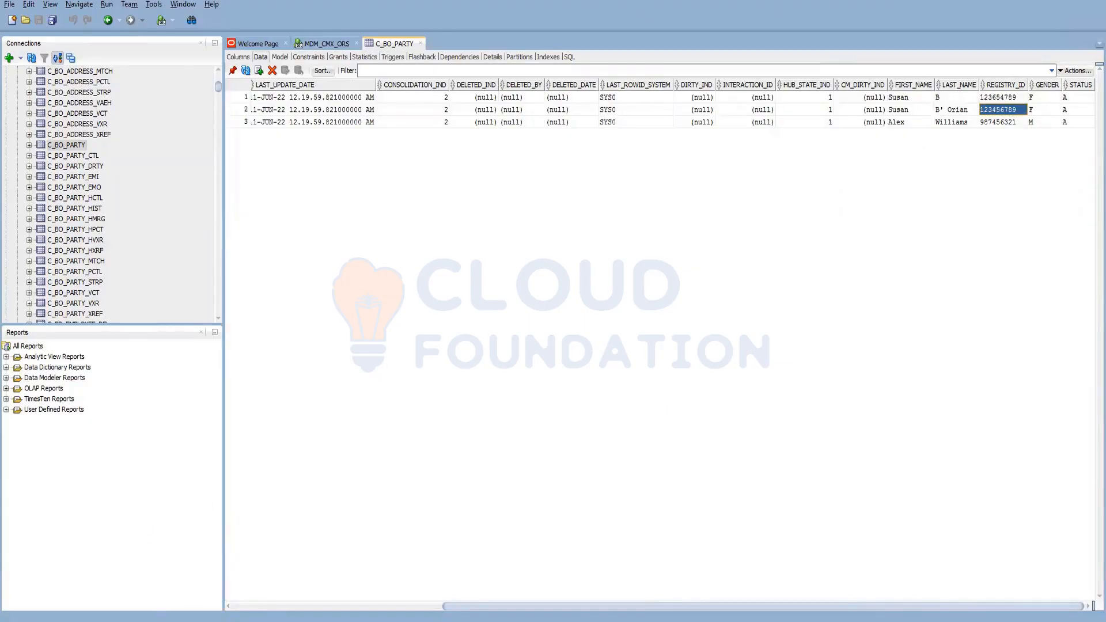
{"action": "left_click", "coordinate": [173, 620]}
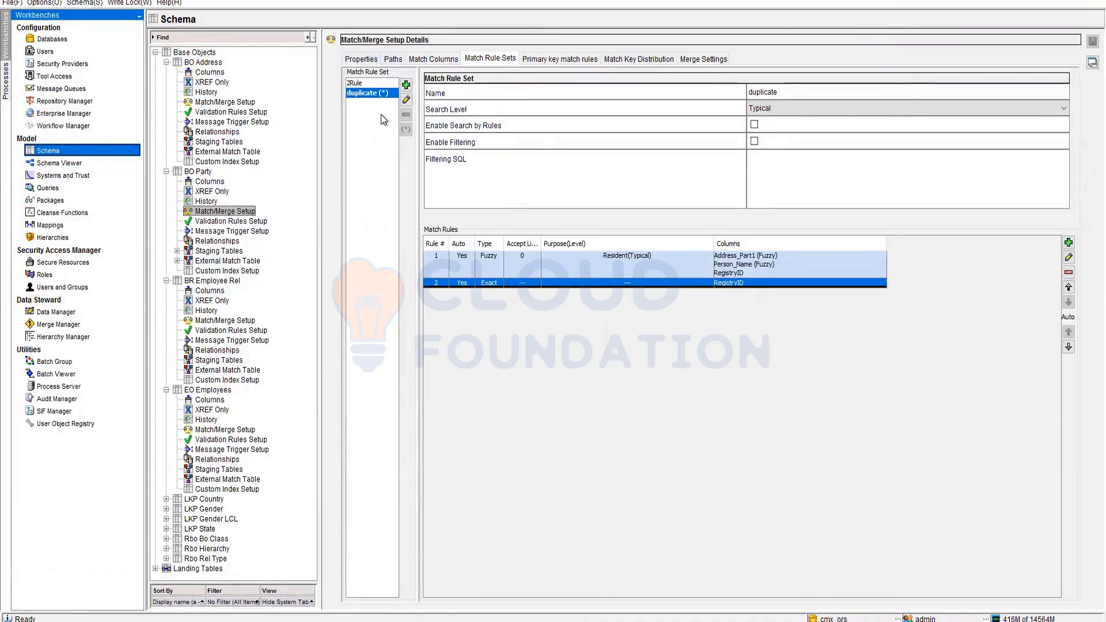
- Review BO Party's Match Columns, Paths and Properties tabs
{"action": "left_click", "coordinate": [436, 62]}
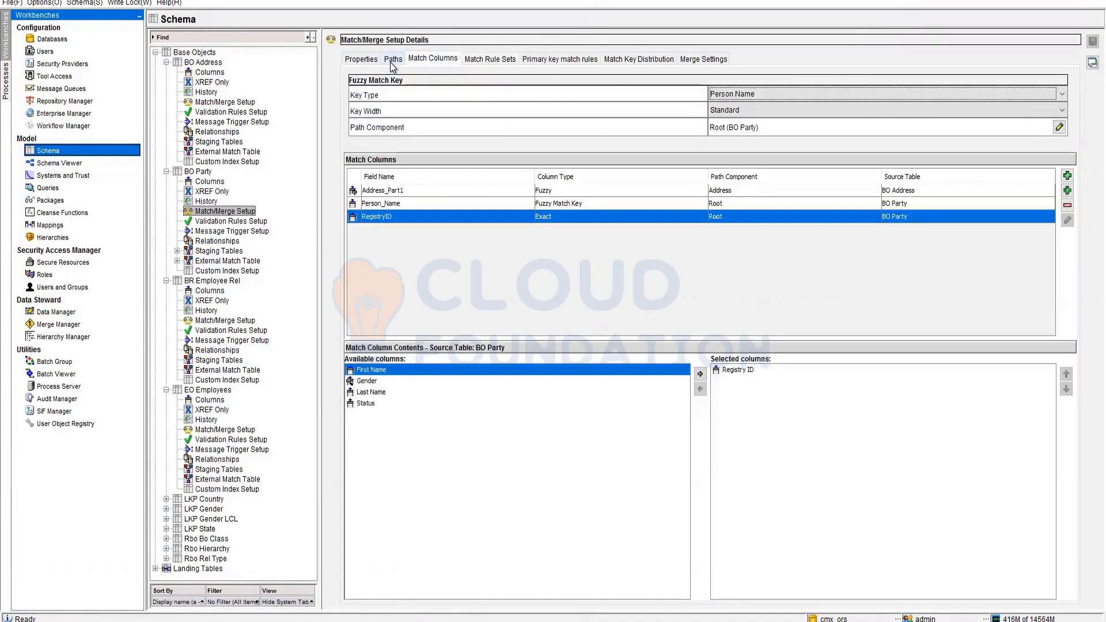
{"action": "left_click", "coordinate": [392, 61]}
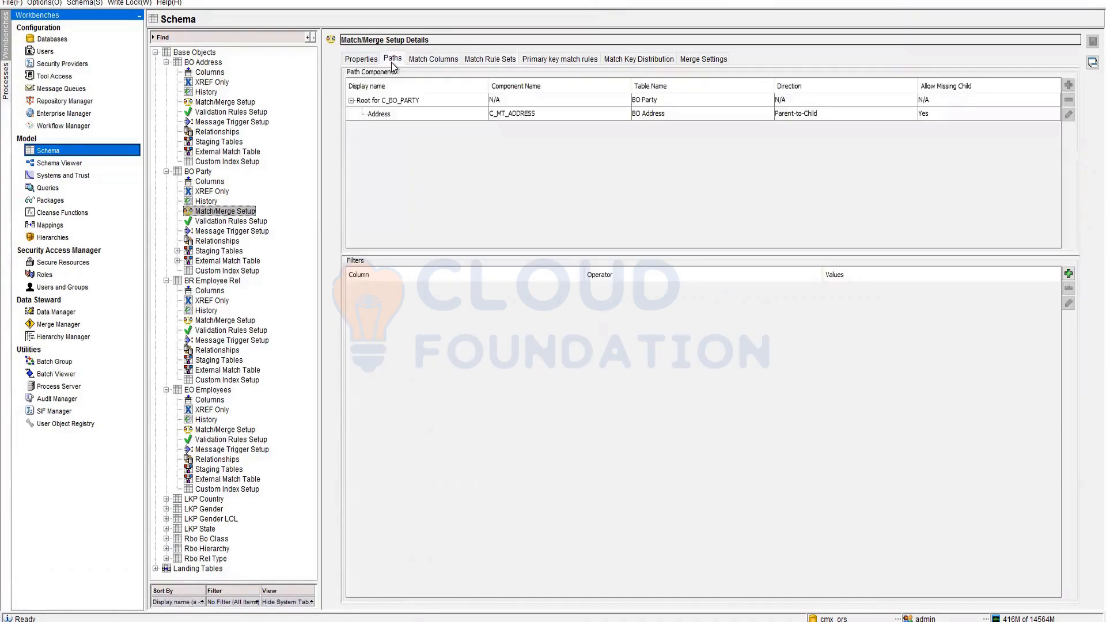
{"action": "left_click", "coordinate": [361, 59]}
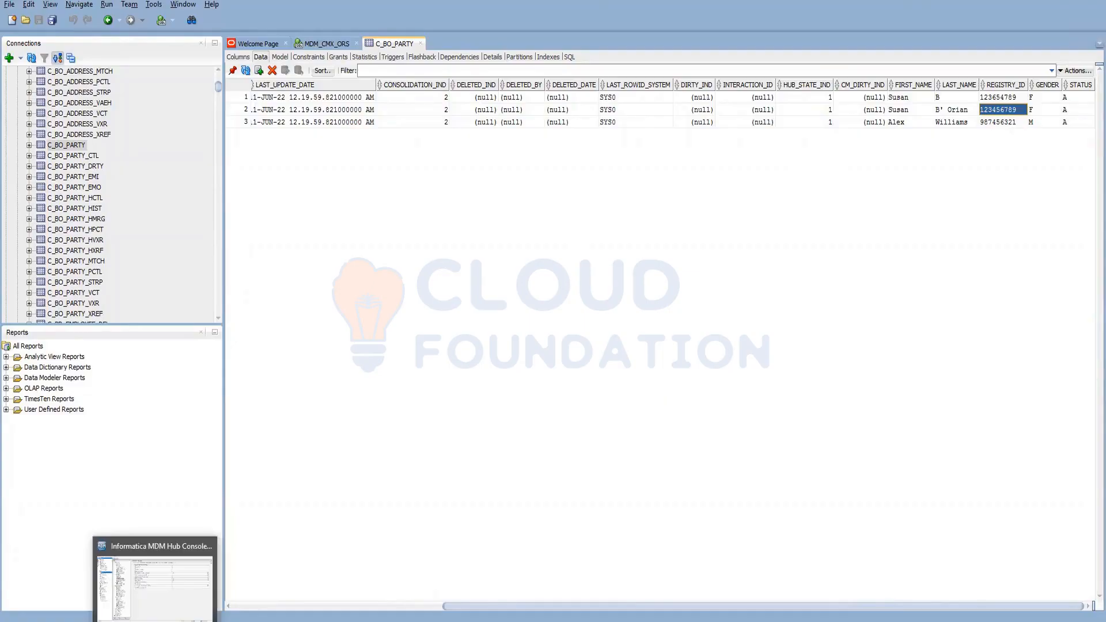
{"action": "left_click", "coordinate": [174, 589]}
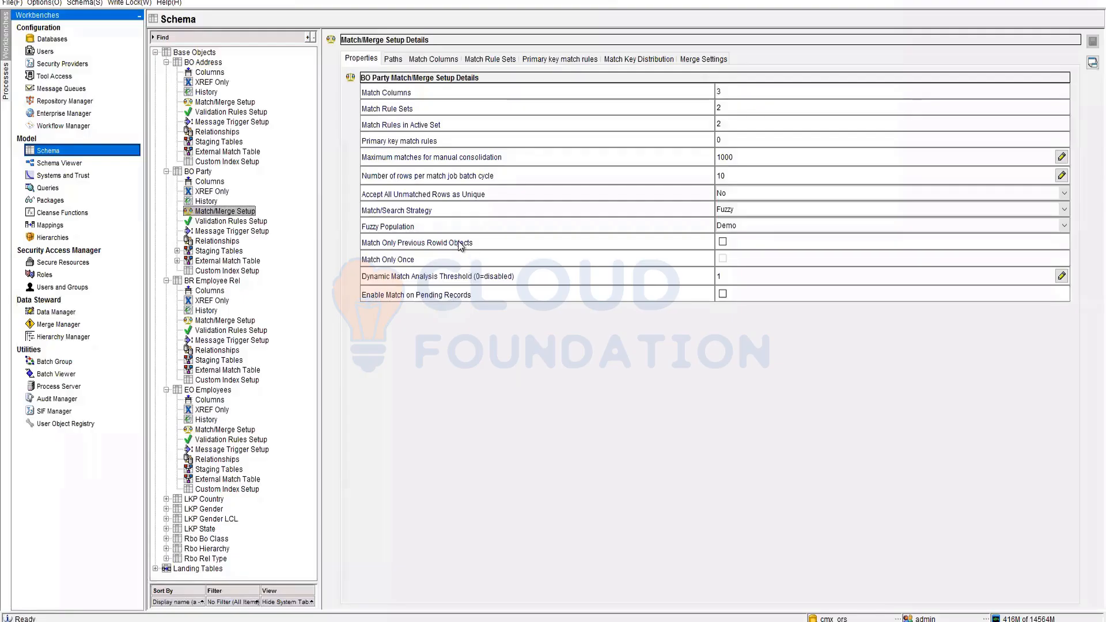
- Keep Fuzzy Population set to Demo, then open the Merge Manager
{"action": "left_click", "coordinate": [736, 225]}
{"action": "left_click", "coordinate": [734, 226]}
{"action": "left_click", "coordinate": [60, 326]}
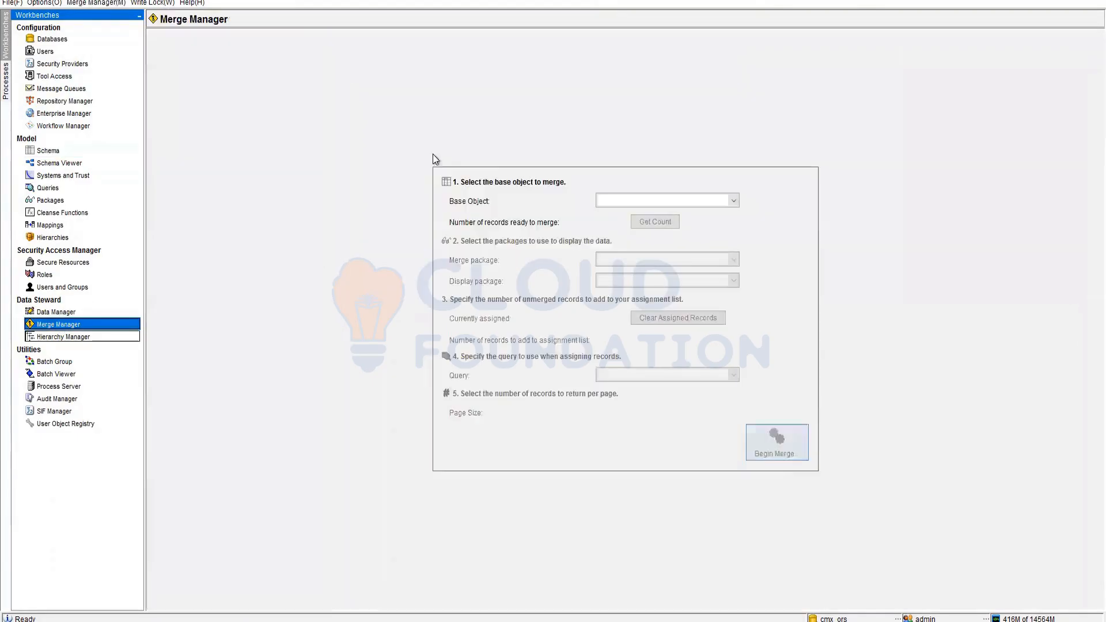
- Choose BO Party with the Put Party merge package and begin the merge
{"action": "left_click", "coordinate": [676, 200]}
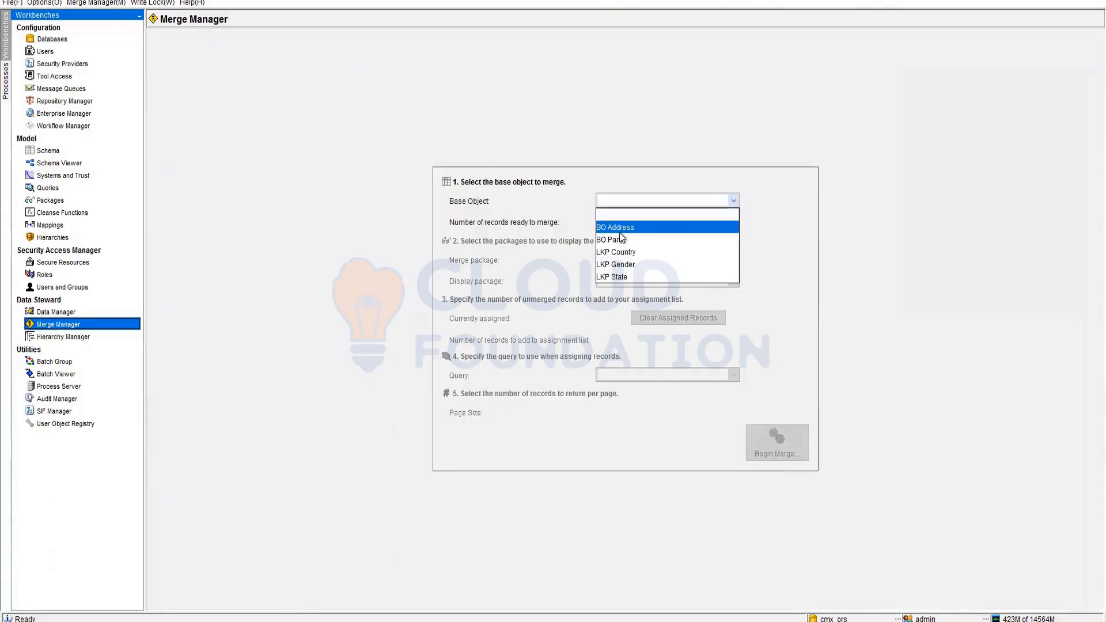
{"action": "left_click", "coordinate": [641, 237]}
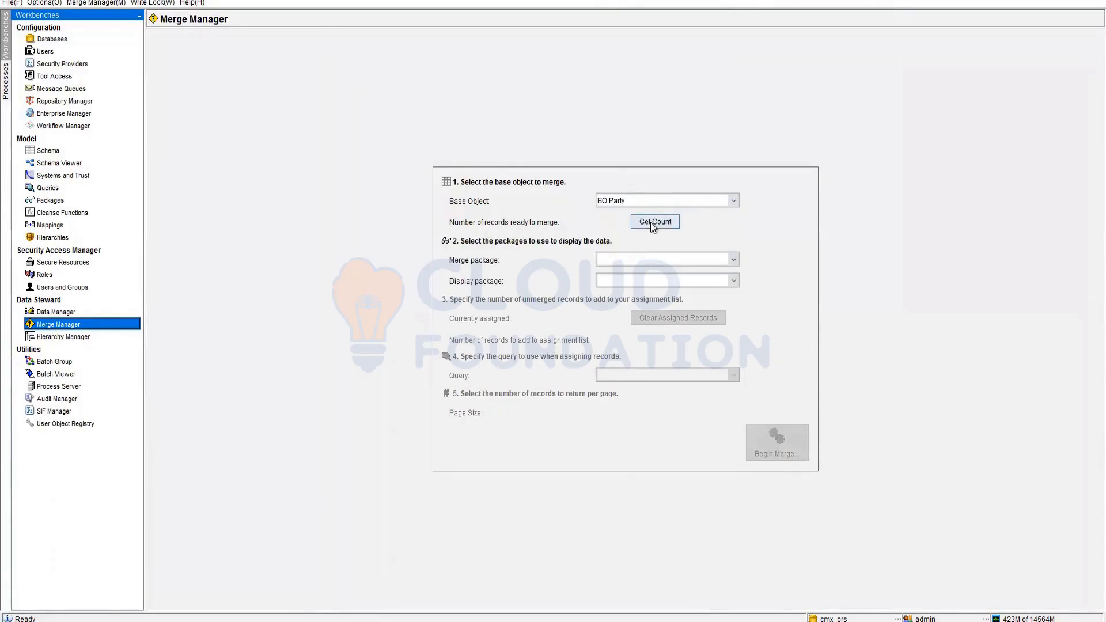
{"action": "left_click", "coordinate": [651, 222]}
{"action": "left_click", "coordinate": [638, 262]}
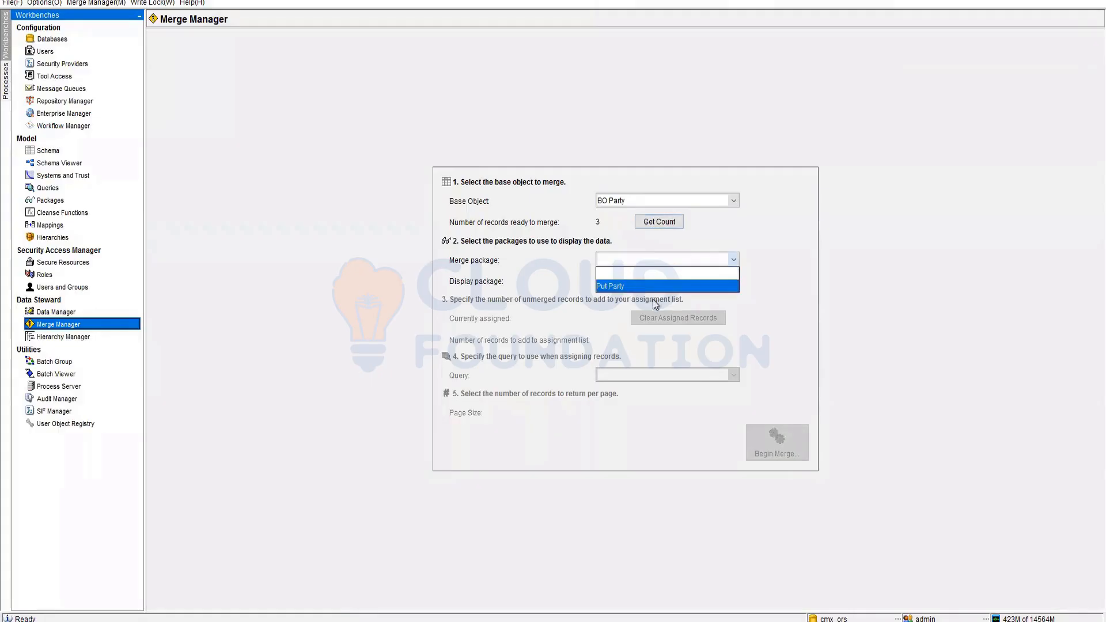
{"action": "left_click", "coordinate": [645, 288]}
{"action": "left_click", "coordinate": [776, 441]}
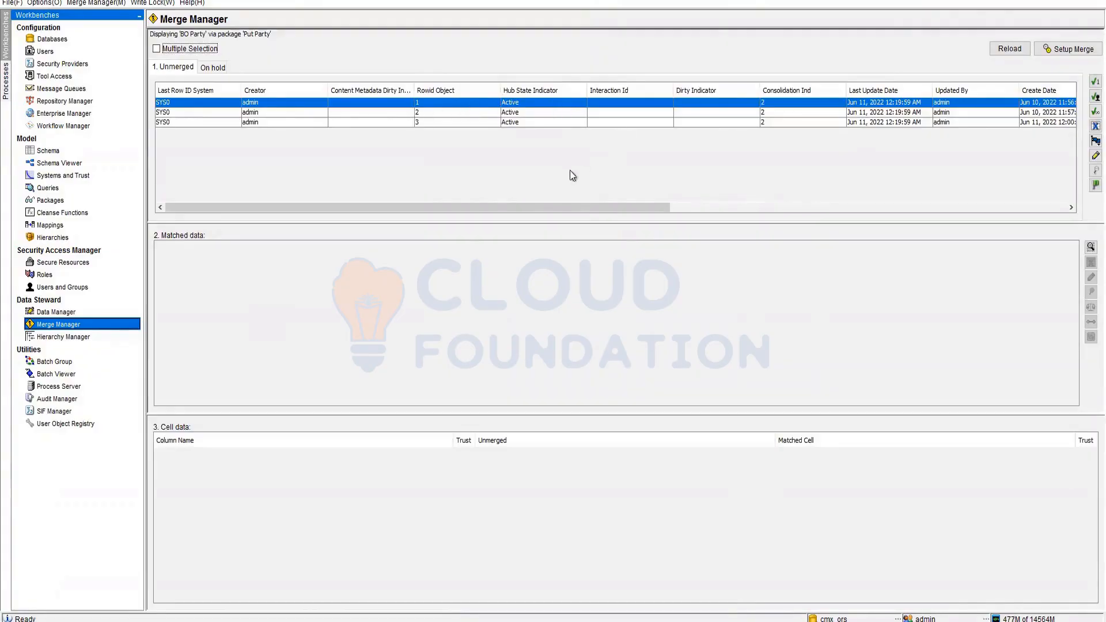
- Inspect the three unmerged records, then rerun the merge setup and review the first record again
{"action": "left_click_drag", "start_coordinate": [593, 214], "coordinate": [939, 214]}
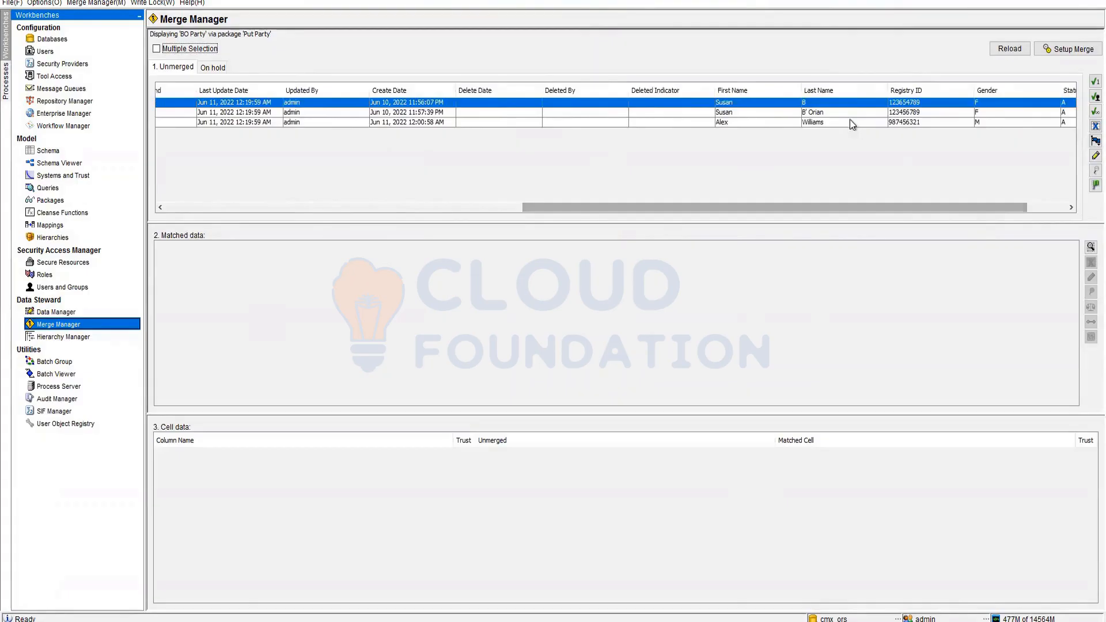
{"action": "left_click", "coordinate": [845, 114]}
{"action": "left_click", "coordinate": [866, 103]}
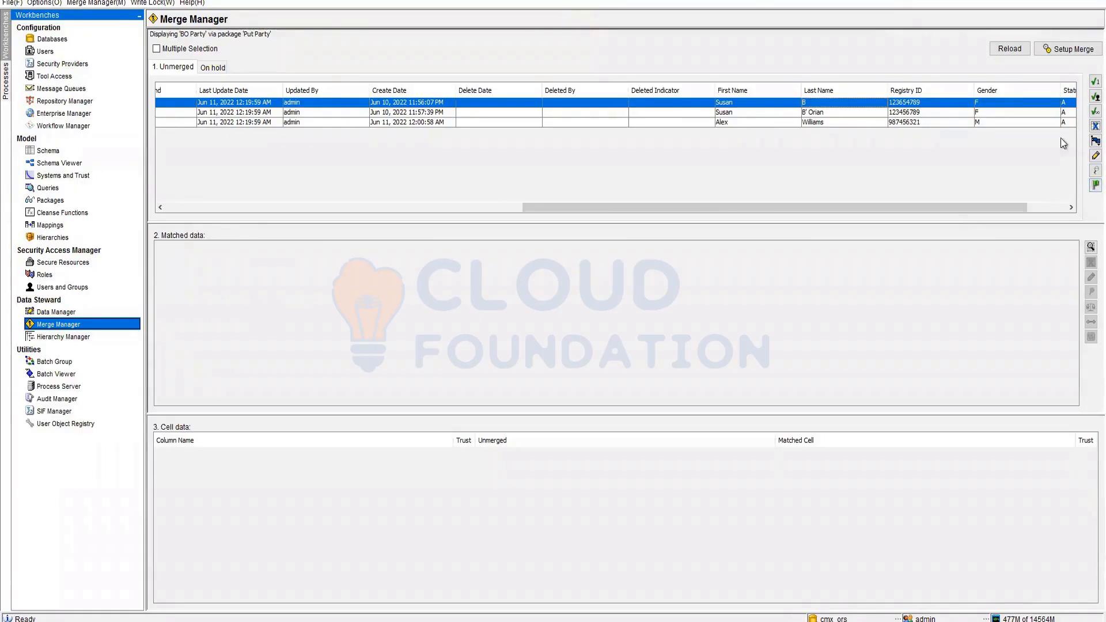
{"action": "left_click", "coordinate": [1075, 55]}
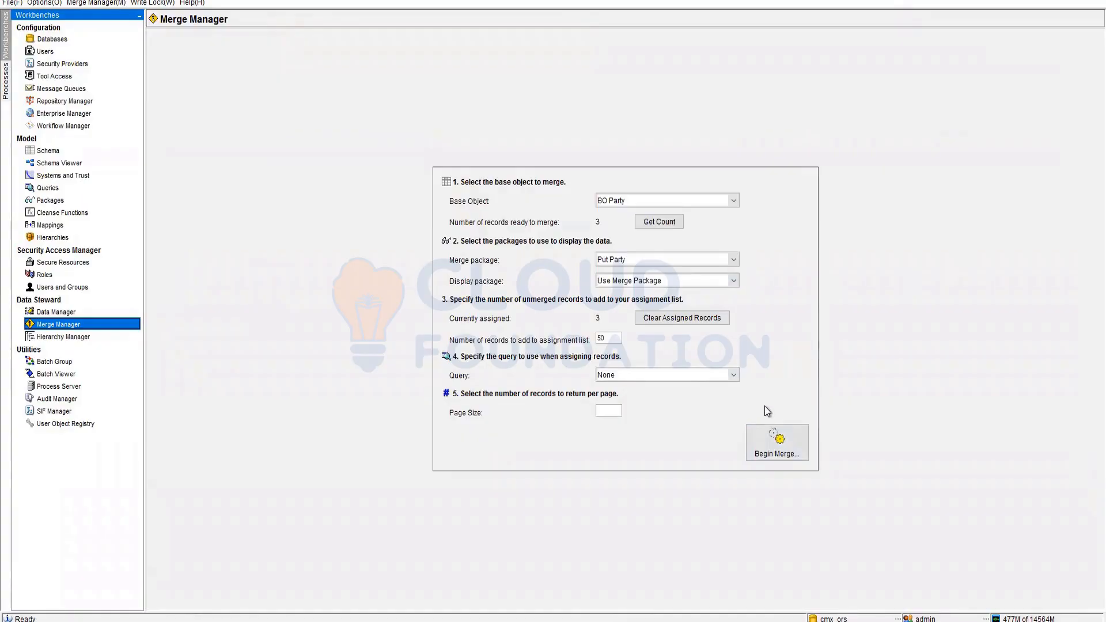
{"action": "left_click", "coordinate": [775, 444]}
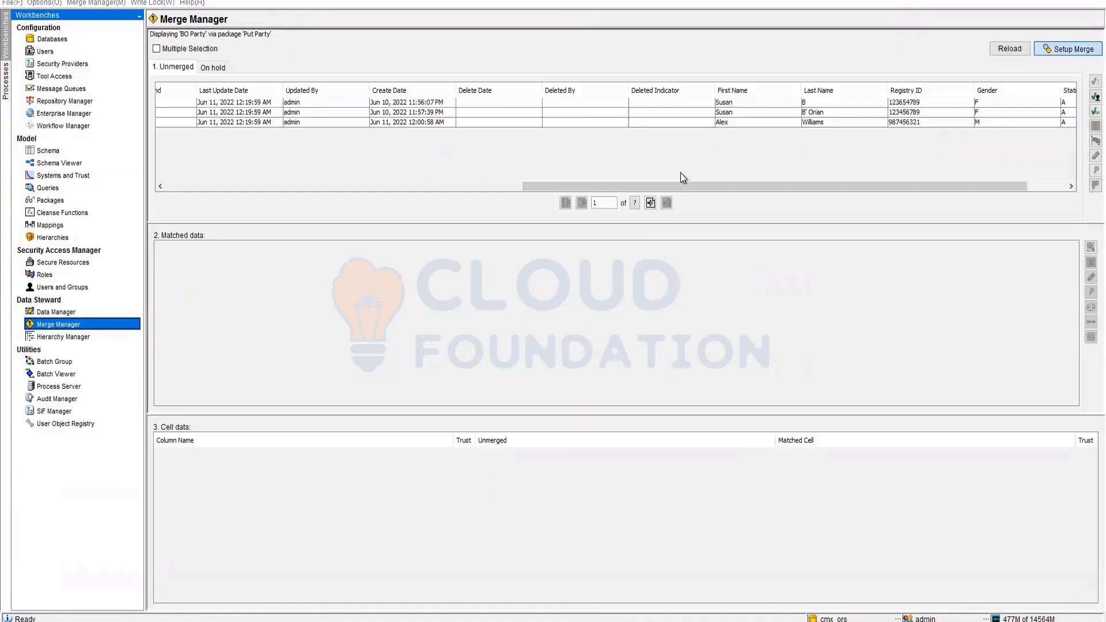
{"action": "left_click", "coordinate": [458, 105]}
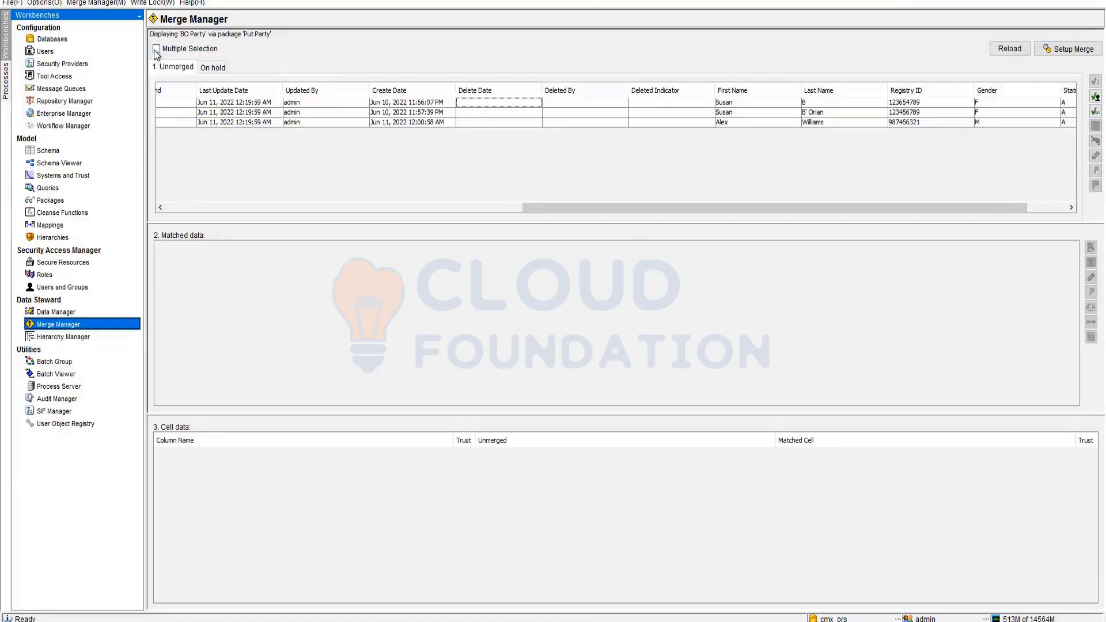
{"action": "left_click", "coordinate": [203, 103]}
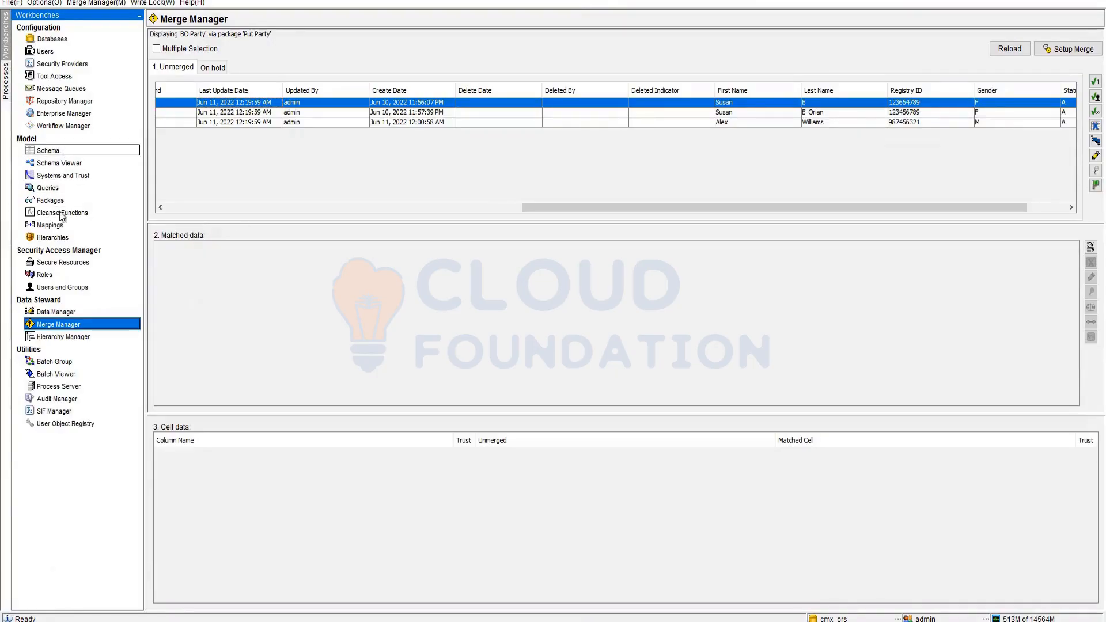
{"action": "left_click", "coordinate": [68, 314]}
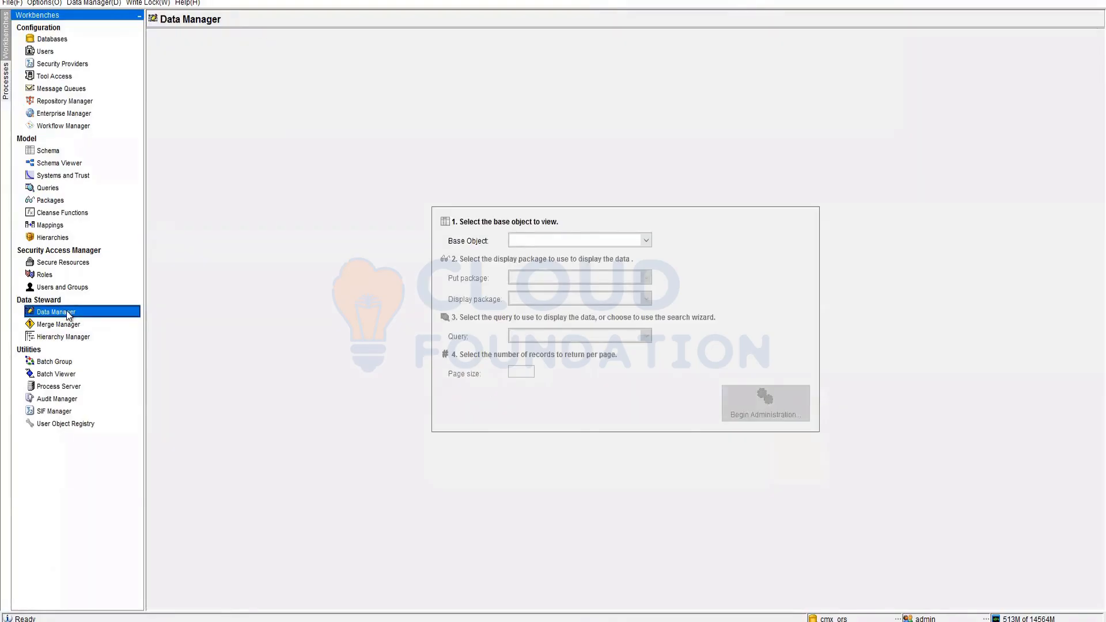
{"action": "left_click", "coordinate": [66, 326]}
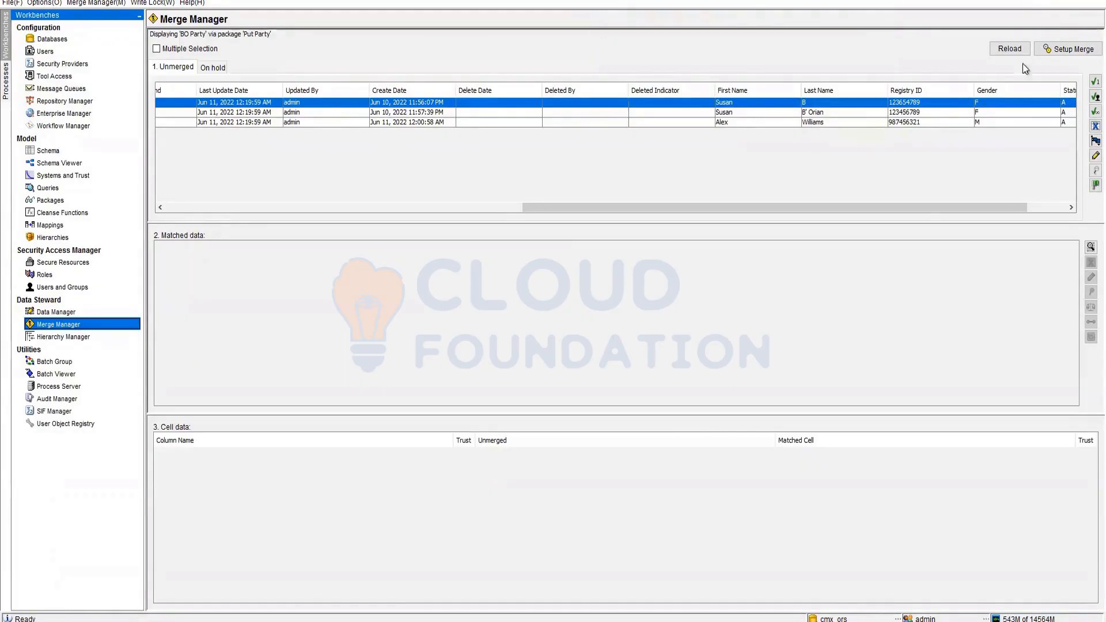
- Minimize the Hub Console to reveal the Notepad notes on the desktop
{"action": "left_click", "coordinate": [1031, 1]}
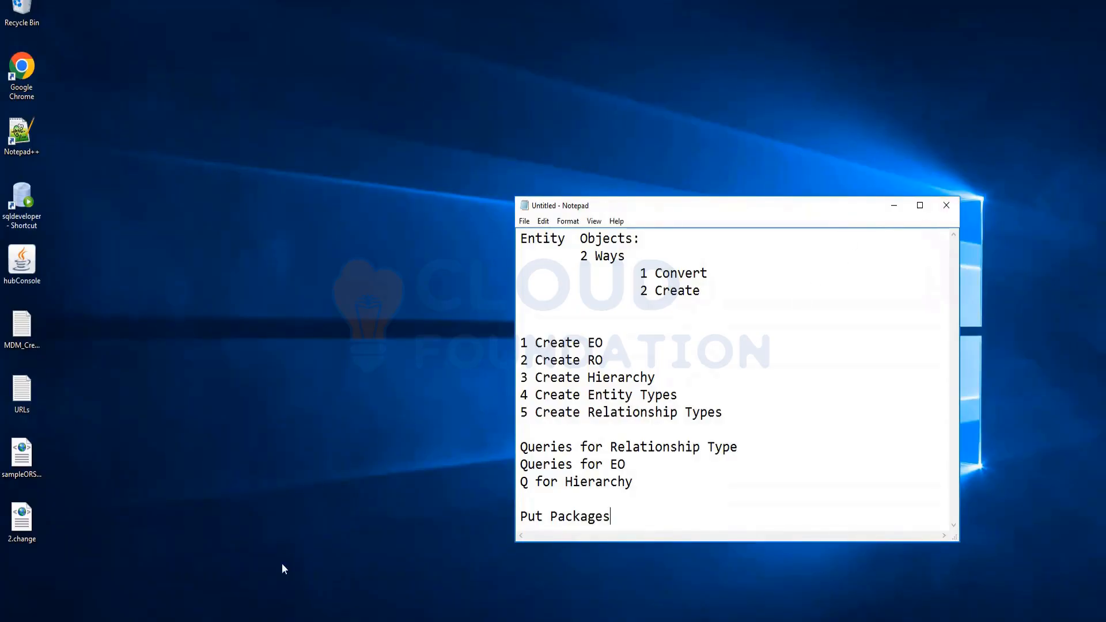
- Bring the Hub Console back to the Batch Viewer showing the successful BO Party run
{"action": "left_click", "coordinate": [247, 620]}
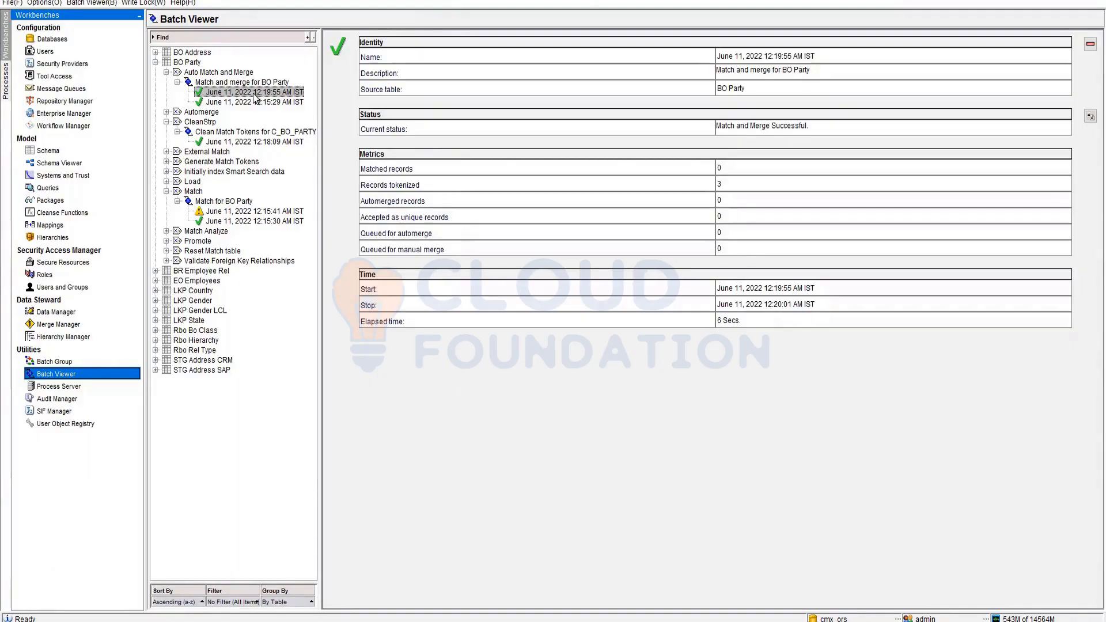
- Open the Batch Group tool, briefly visit Batch Viewer, then return to Batch Group
{"action": "left_click", "coordinate": [58, 362]}
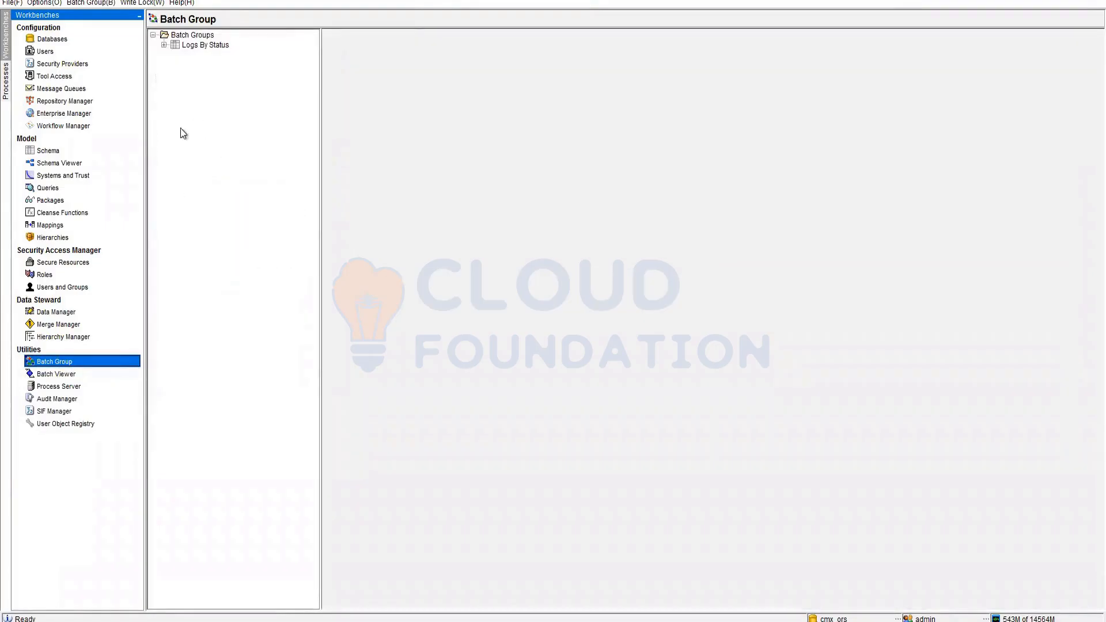
{"action": "left_click", "coordinate": [60, 375]}
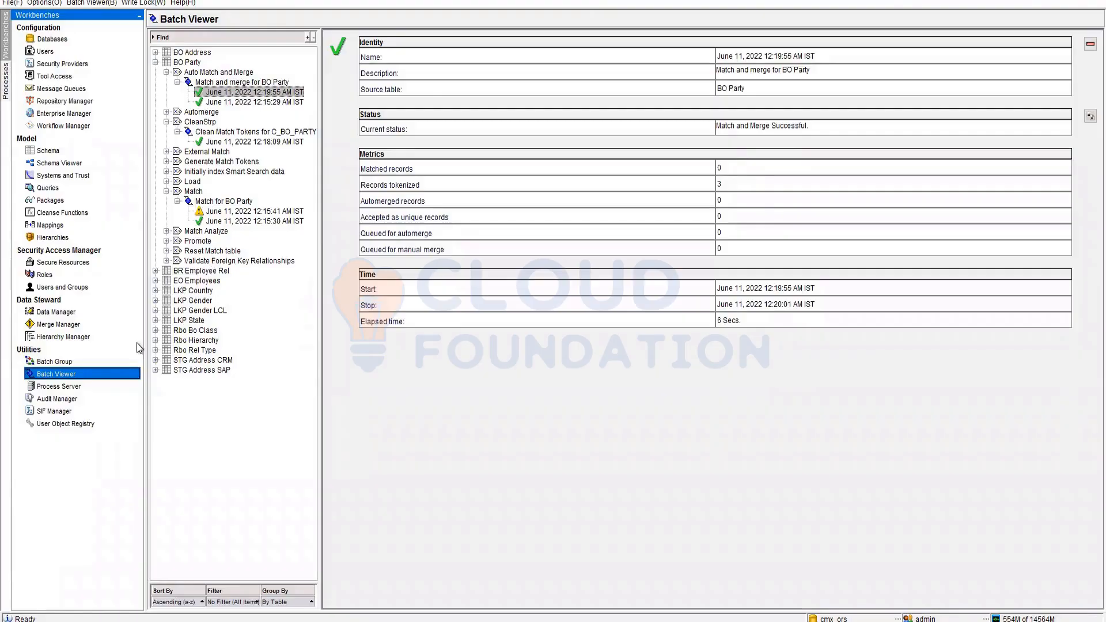
{"action": "left_click", "coordinate": [97, 361]}
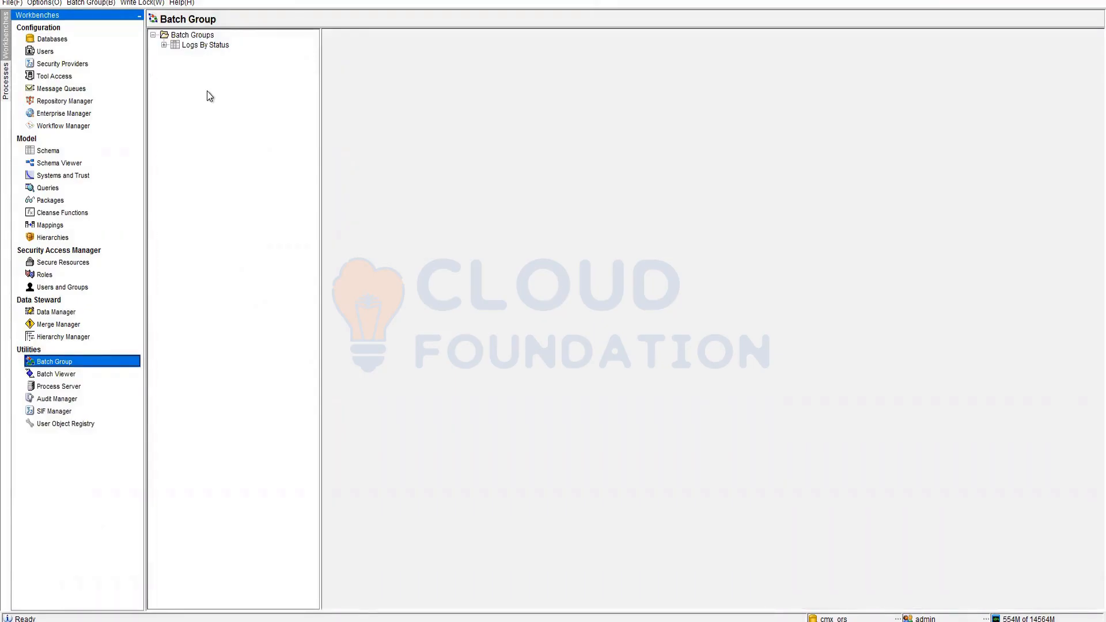
- Add a new batch group named partyLoad
{"action": "right_click", "coordinate": [206, 90]}
{"action": "left_click", "coordinate": [236, 100]}
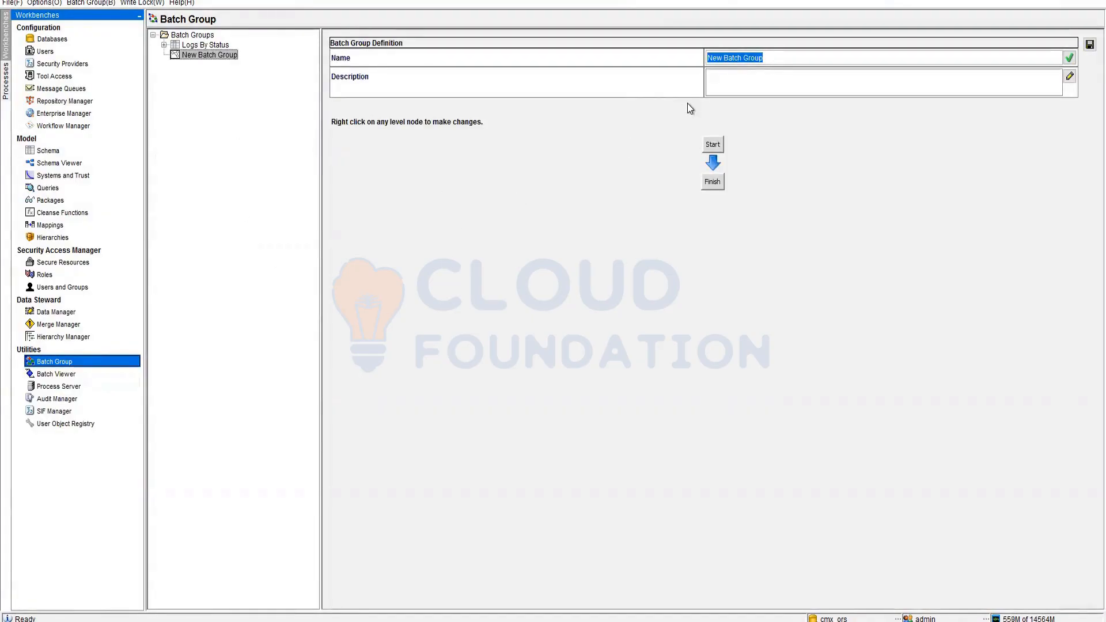
{"action": "type", "text": "partyDa"}
{"action": "key", "text": "BackSpace"}
{"action": "key", "text": "BackSpace"}
{"action": "type", "text": "Load"}
- Add a first level holding the Load from STG Party CRM and Load from STG Party SAP jobs
{"action": "right_click", "coordinate": [713, 144]}
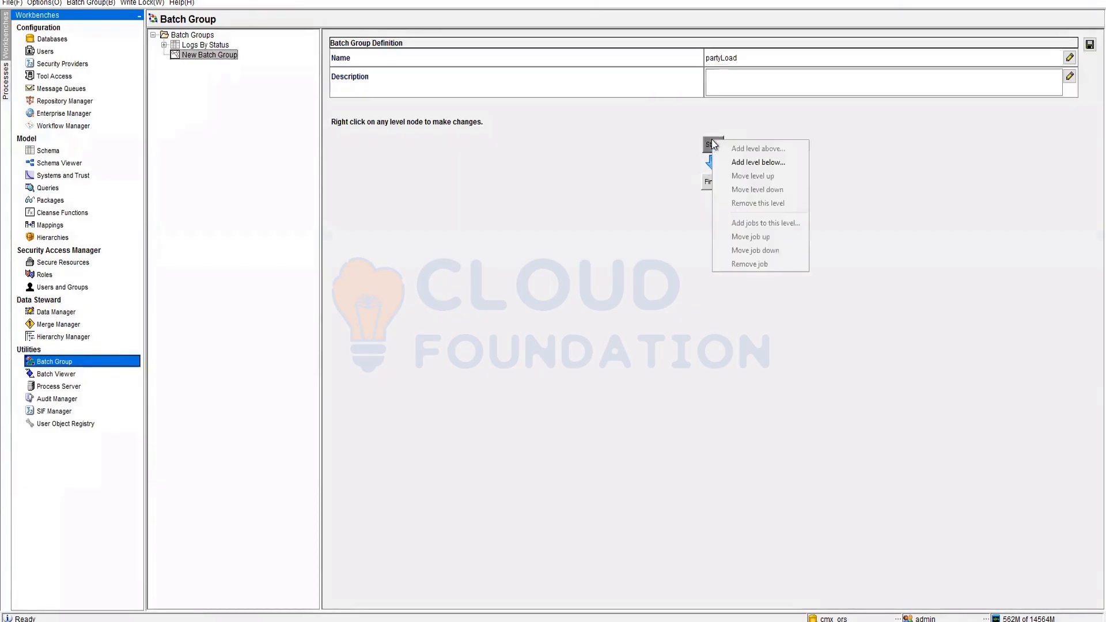
{"action": "left_click", "coordinate": [734, 163]}
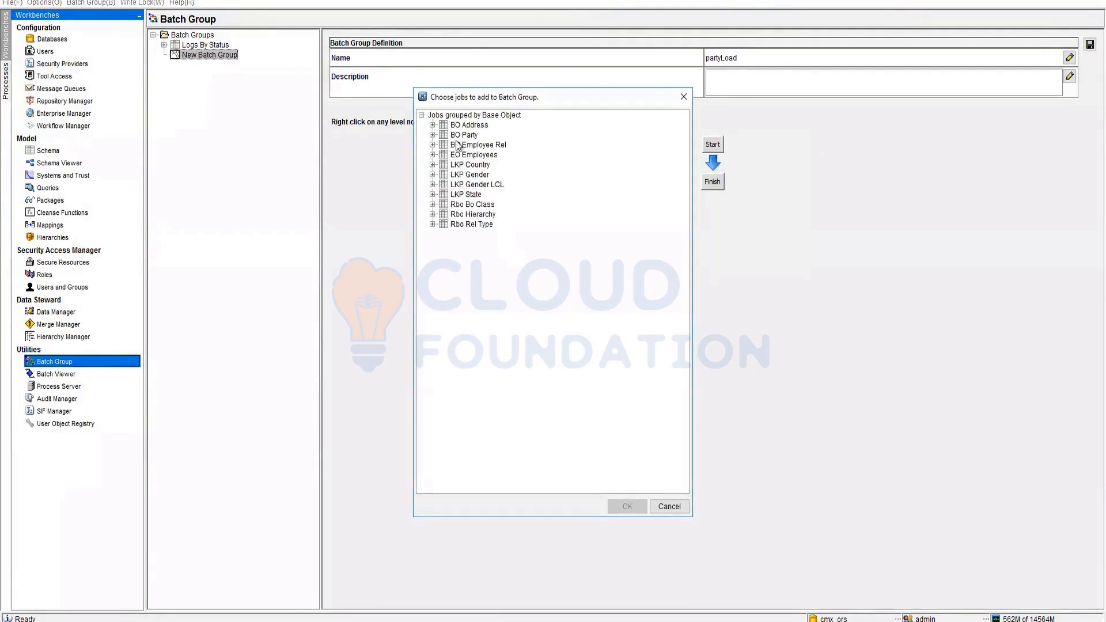
{"action": "left_click", "coordinate": [433, 135]}
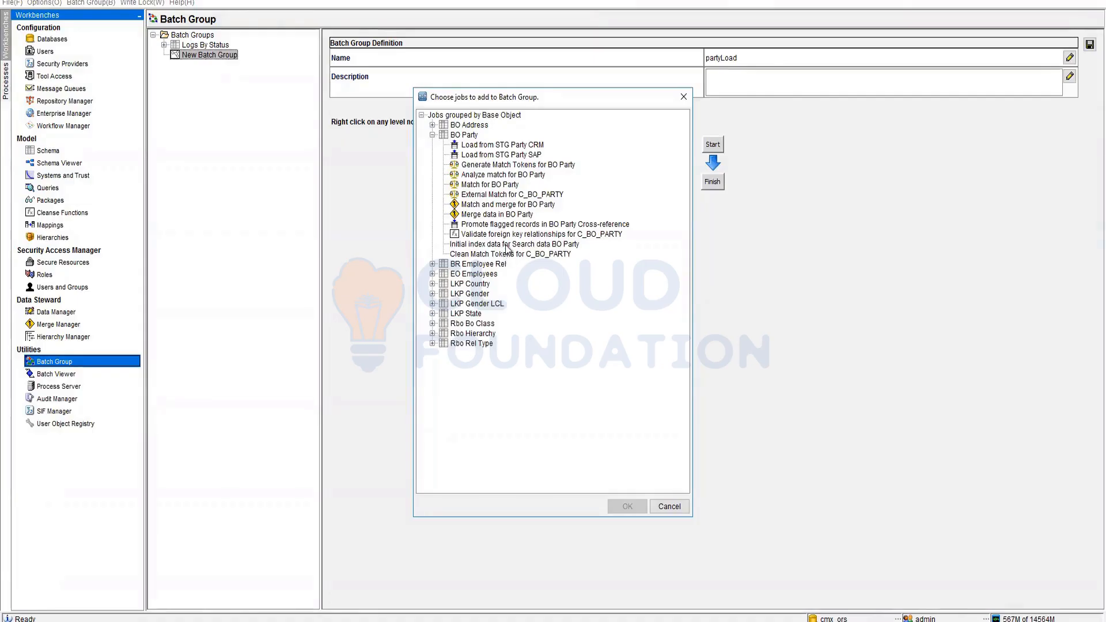
{"action": "left_click", "coordinate": [518, 147]}
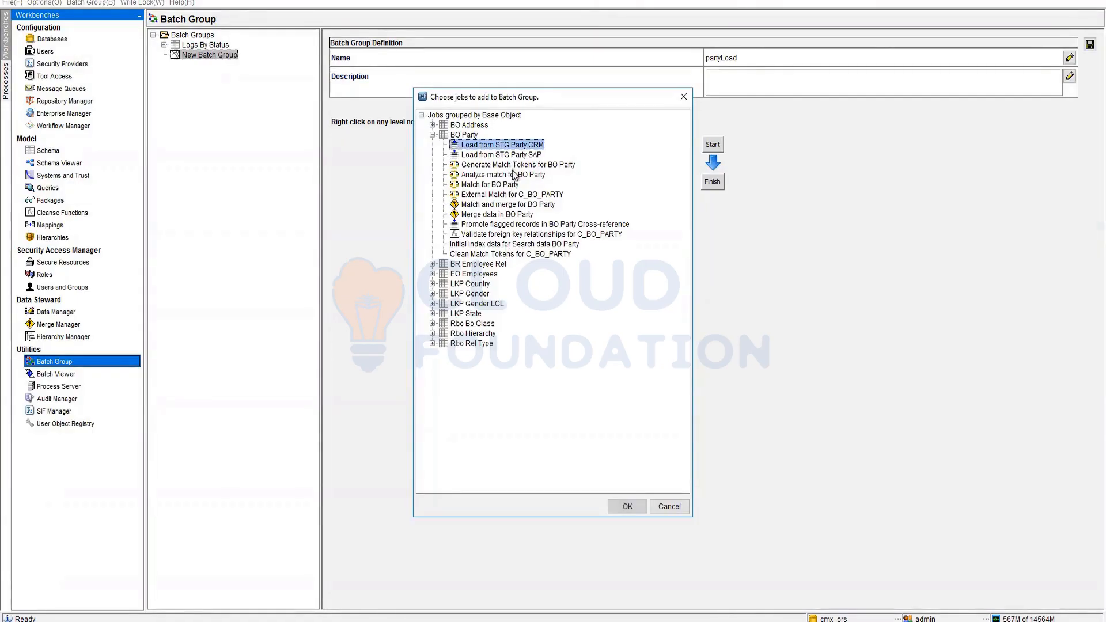
{"action": "left_click", "coordinate": [627, 507]}
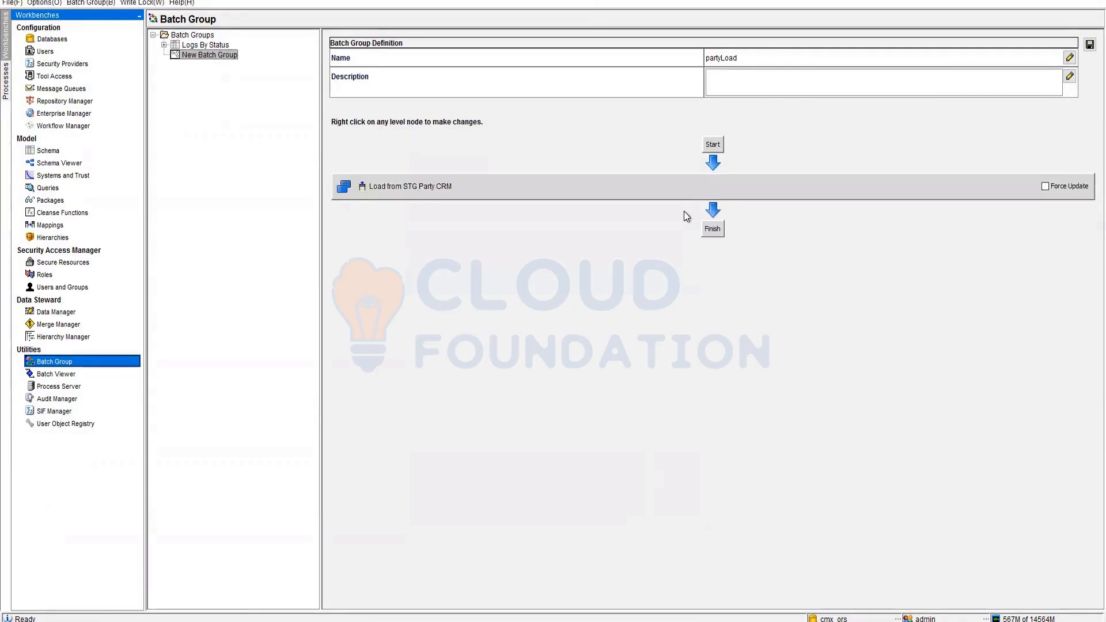
{"action": "right_click", "coordinate": [470, 190]}
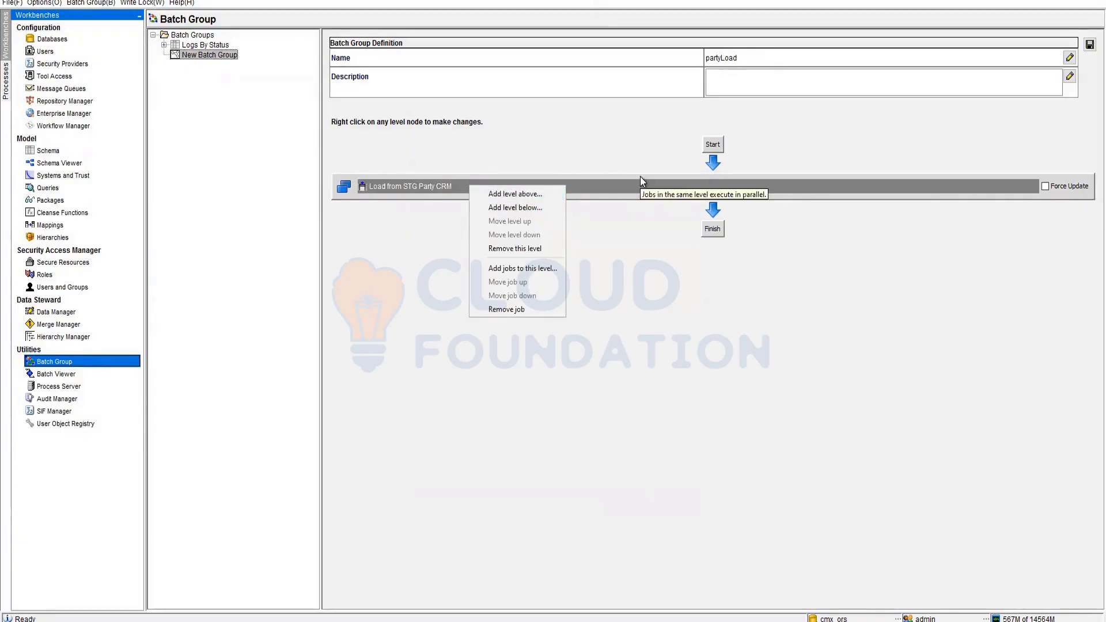
{"action": "left_click", "coordinate": [510, 269]}
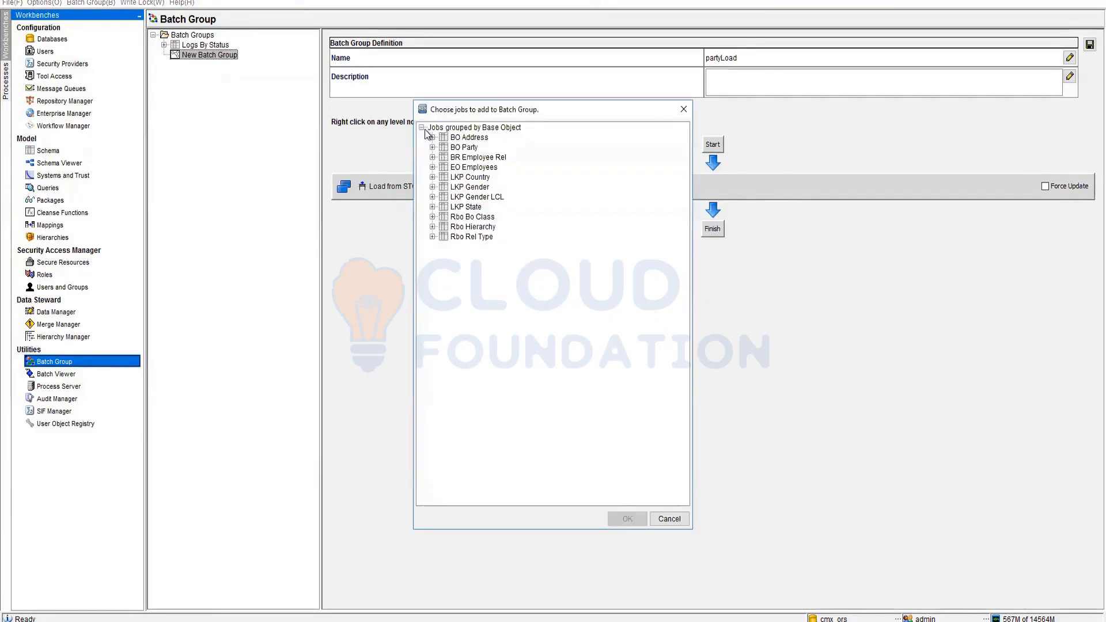
{"action": "left_click", "coordinate": [432, 148]}
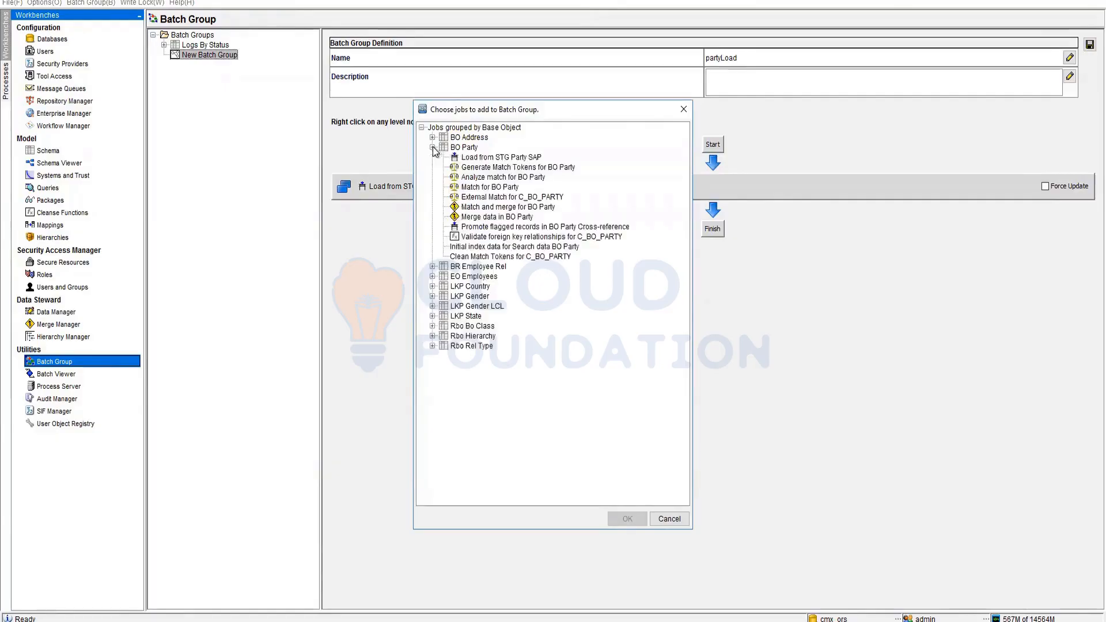
{"action": "left_click", "coordinate": [518, 157]}
{"action": "left_click", "coordinate": [626, 518]}
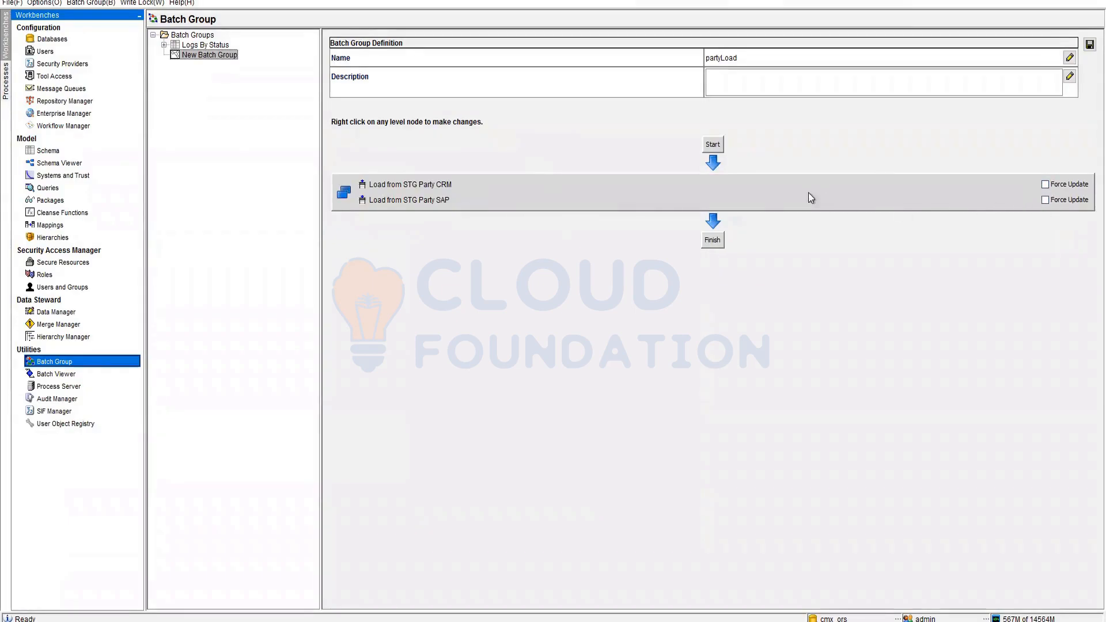
- Remove that job level so only Start and Finish remain
{"action": "right_click", "coordinate": [482, 190]}
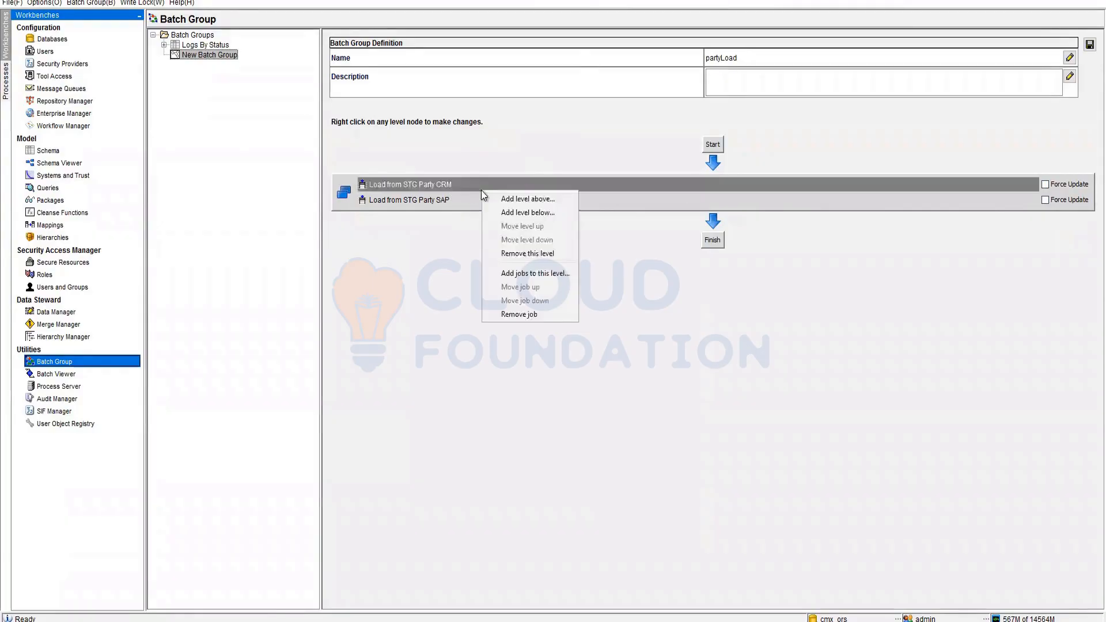
{"action": "left_click", "coordinate": [530, 253]}
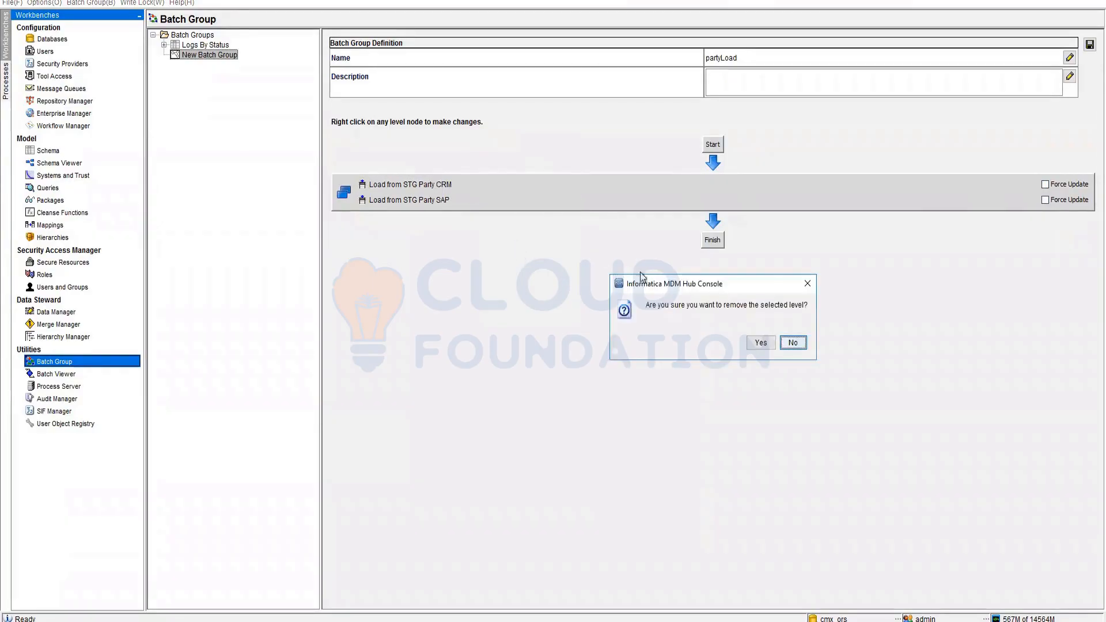
{"action": "left_click", "coordinate": [760, 343]}
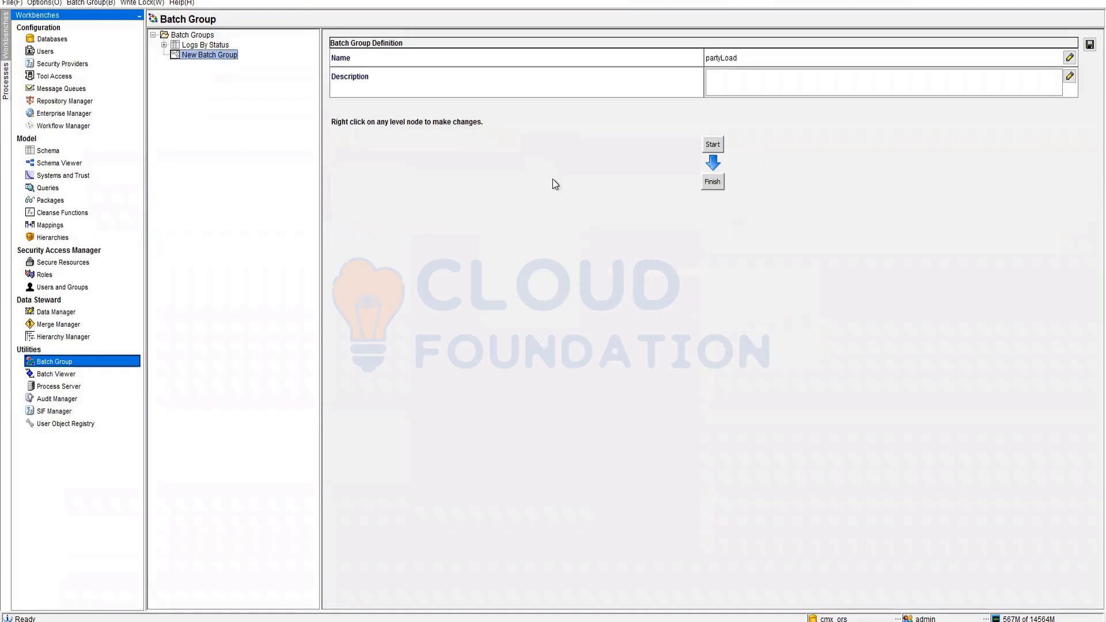
- Add a first level after Start with the Stage with MPG Address SAP and CRM jobs
{"action": "right_click", "coordinate": [714, 146]}
{"action": "left_click", "coordinate": [768, 168]}
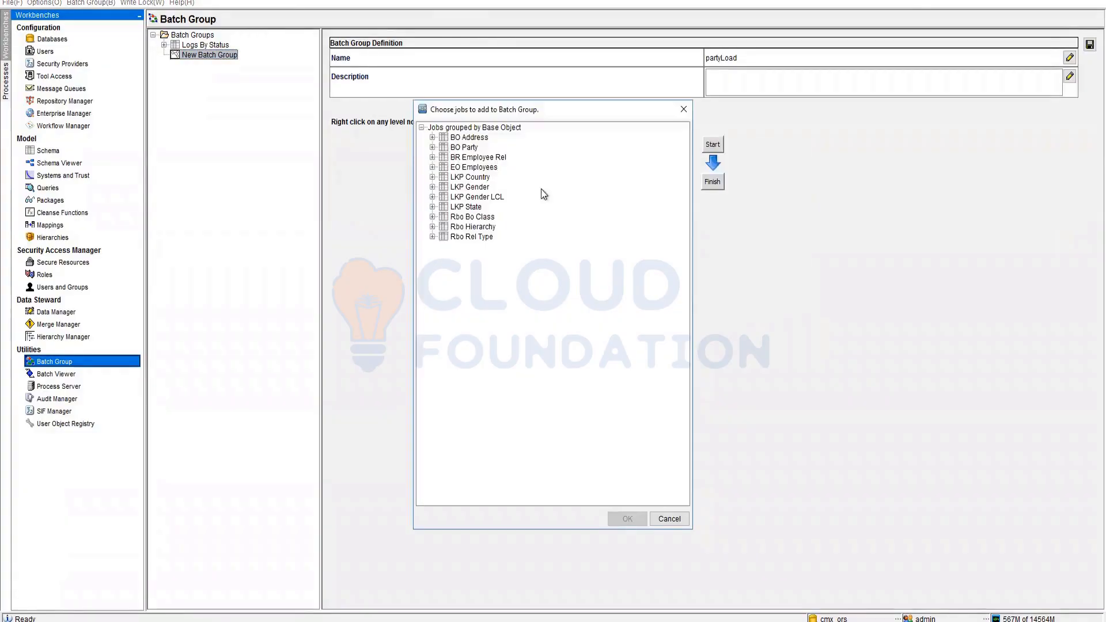
{"action": "left_click", "coordinate": [432, 146]}
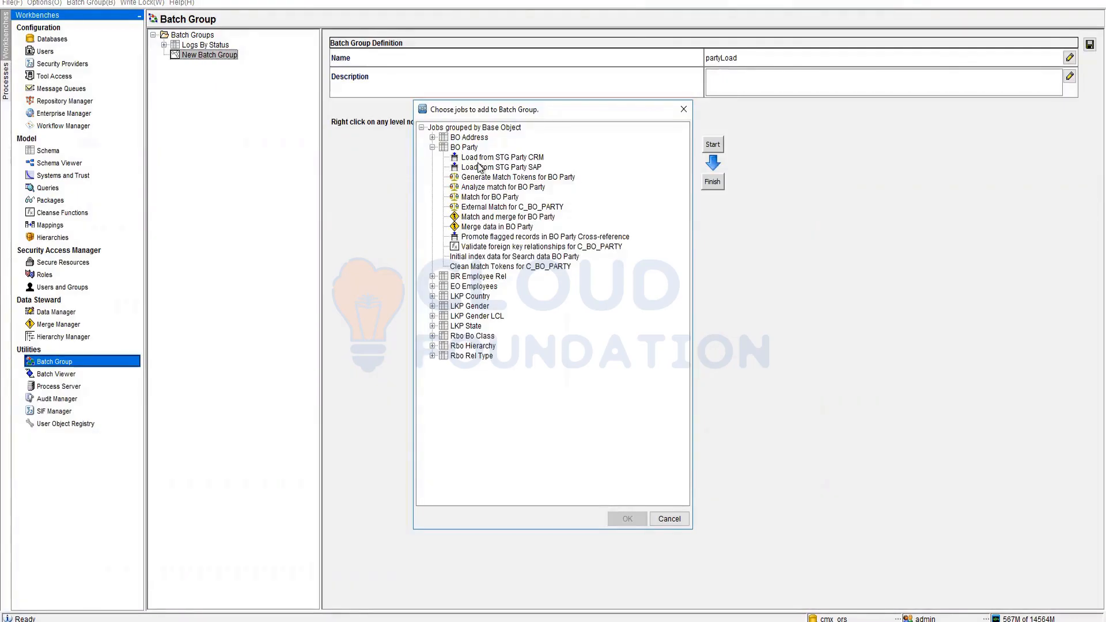
{"action": "left_click", "coordinate": [432, 137]}
{"action": "left_click", "coordinate": [515, 149]}
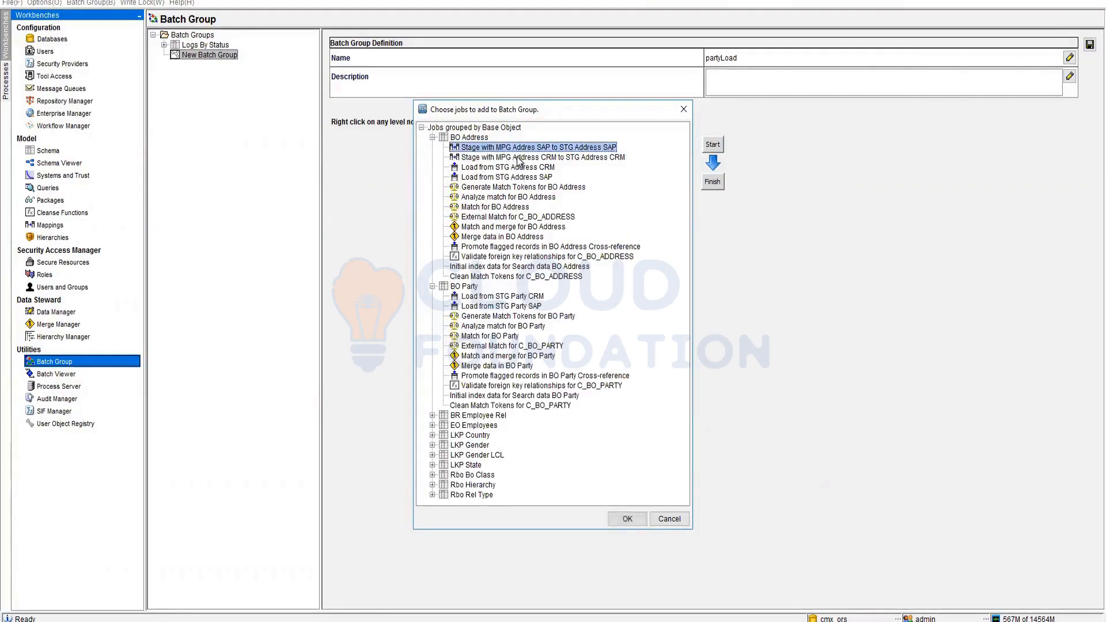
{"action": "left_click", "coordinate": [517, 157]}
{"action": "left_click", "coordinate": [509, 149]}
{"action": "left_click", "coordinate": [507, 156]}
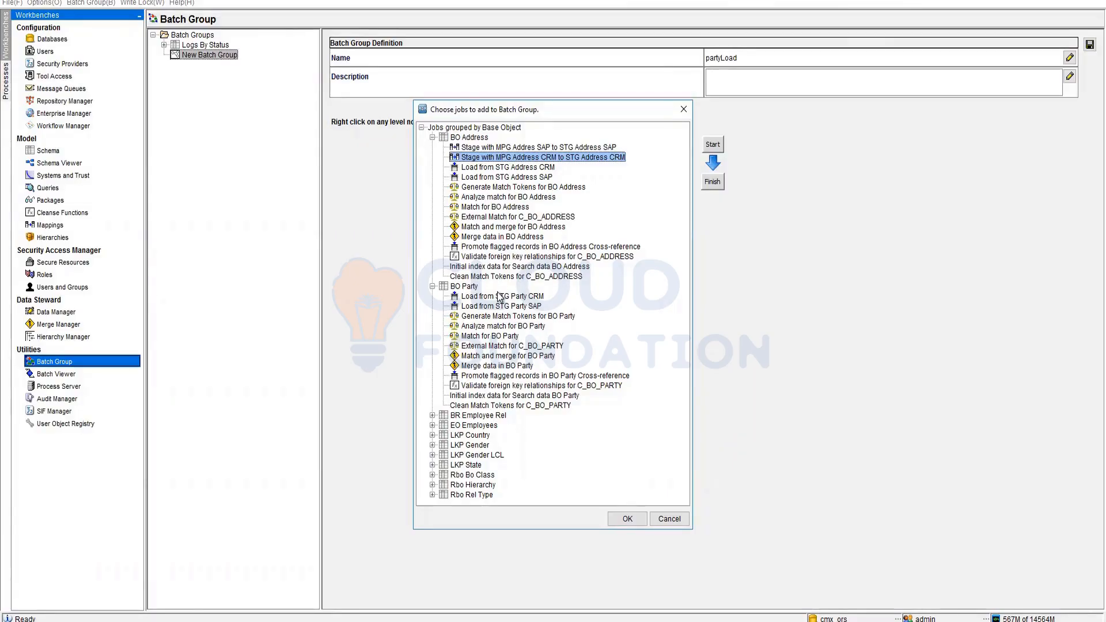
{"action": "left_click", "coordinate": [519, 148], "text": "ctrl"}
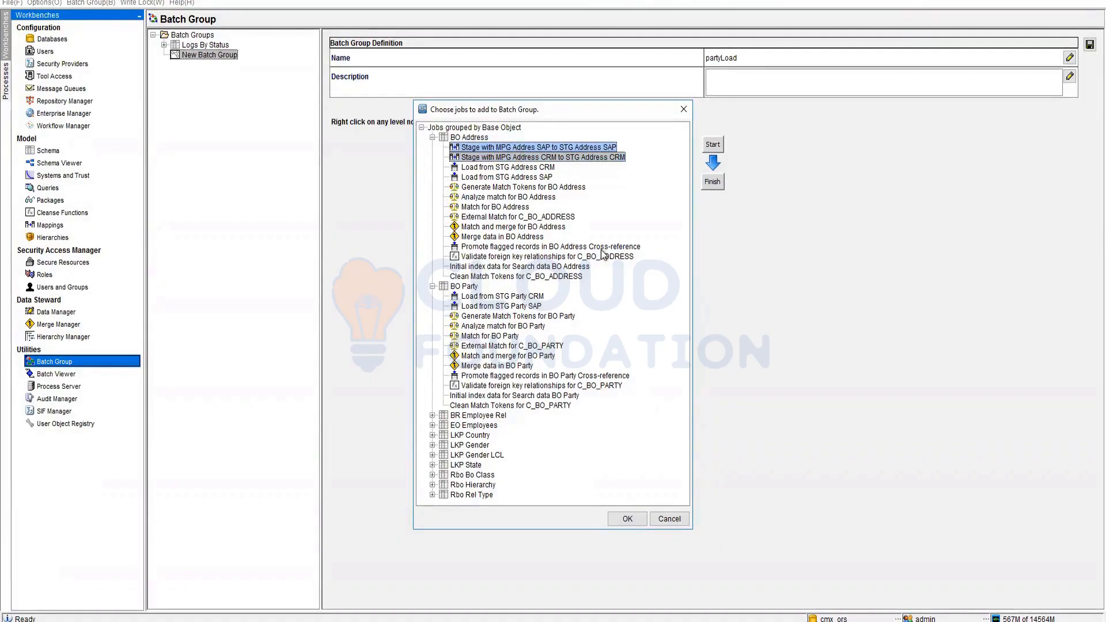
{"action": "left_click", "coordinate": [634, 523]}
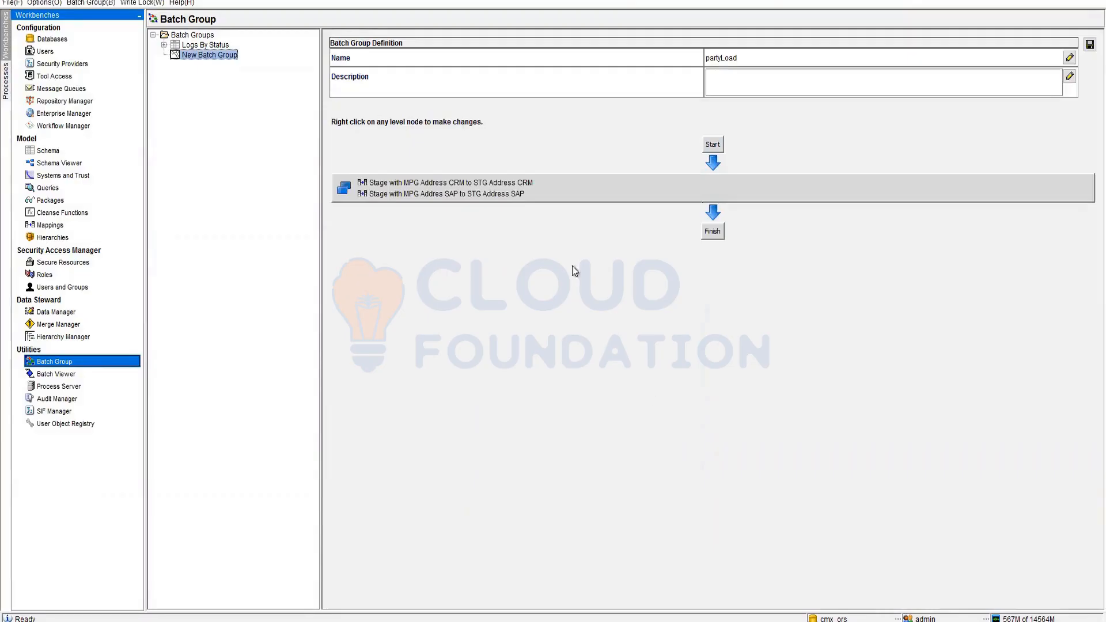
- Add a Load from STG Party CRM level below the staging jobs
{"action": "right_click", "coordinate": [530, 198]}
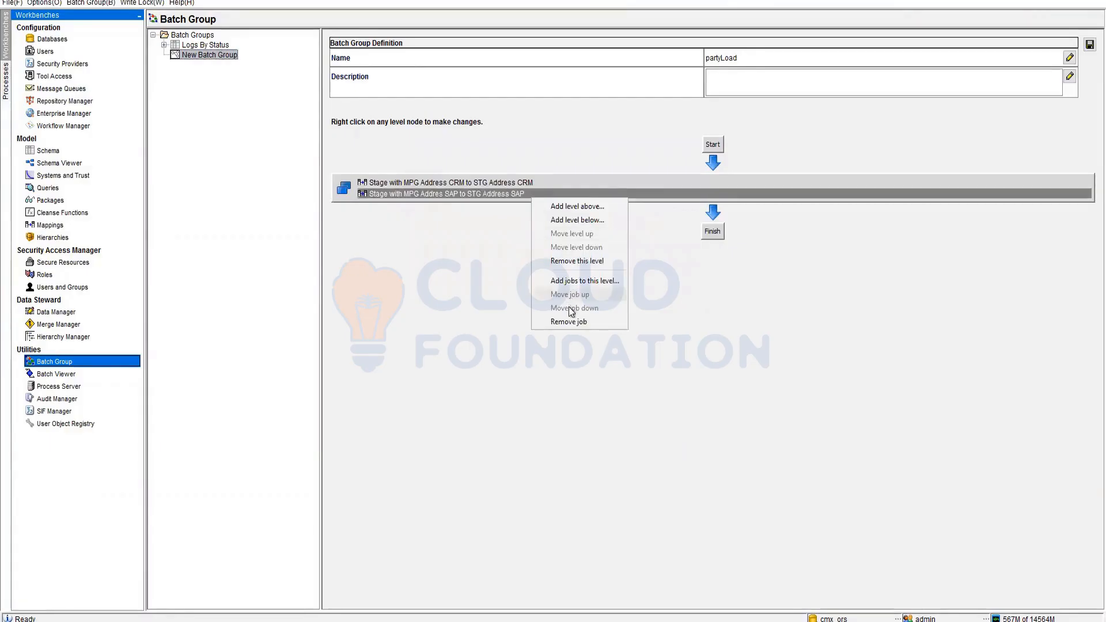
{"action": "left_click", "coordinate": [597, 223]}
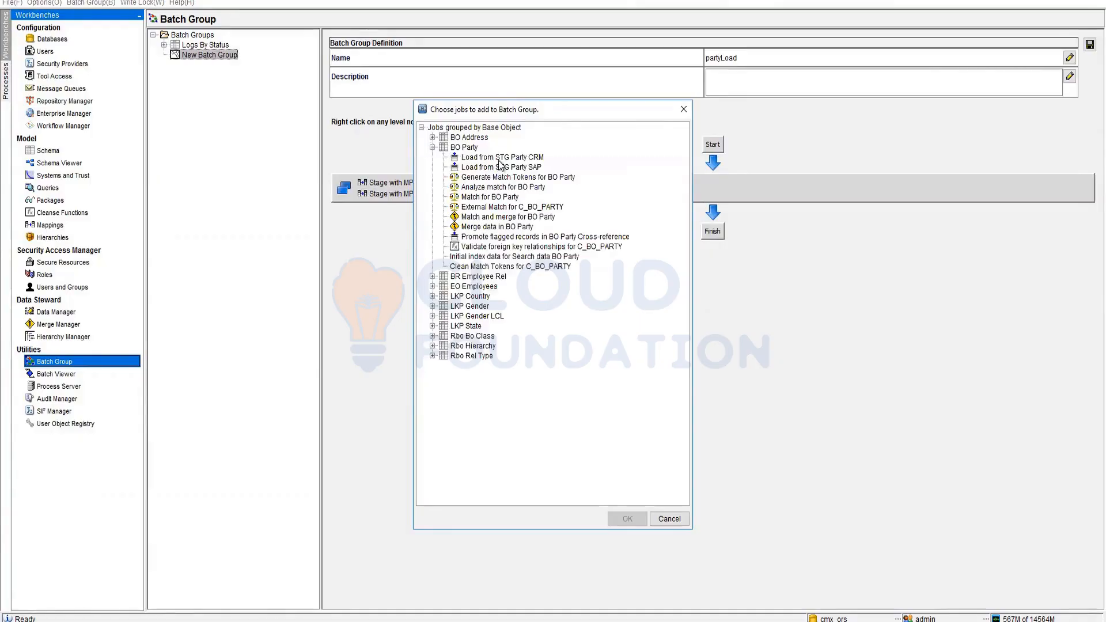
{"action": "left_click", "coordinate": [501, 158]}
{"action": "left_click", "coordinate": [628, 517]}
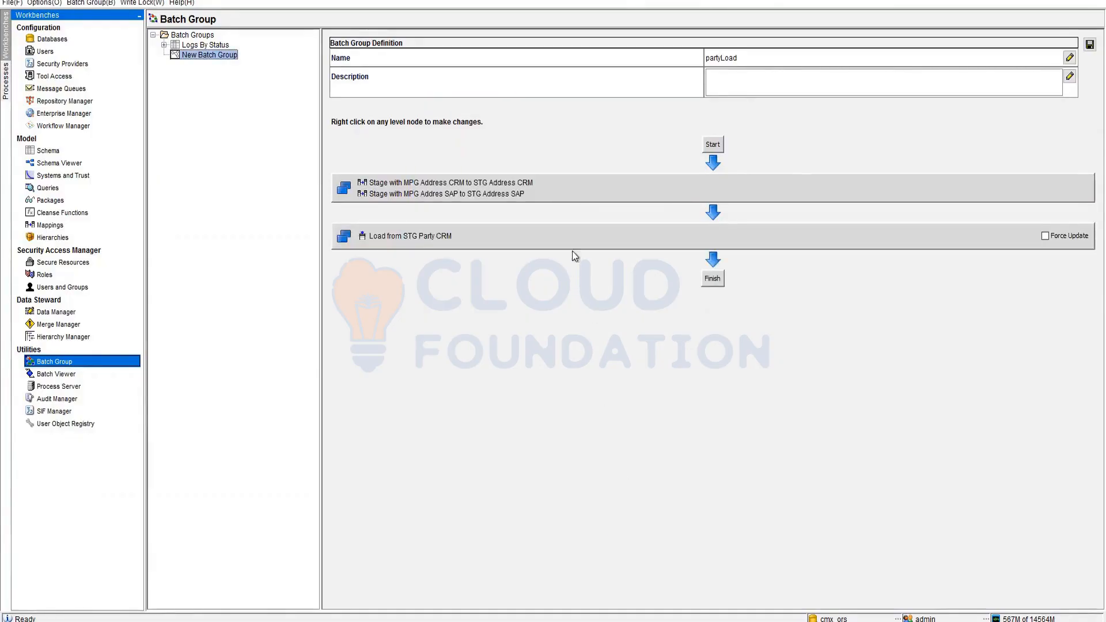
- Add a Load from STG Party SAP level below the Party CRM level
{"action": "right_click", "coordinate": [572, 236]}
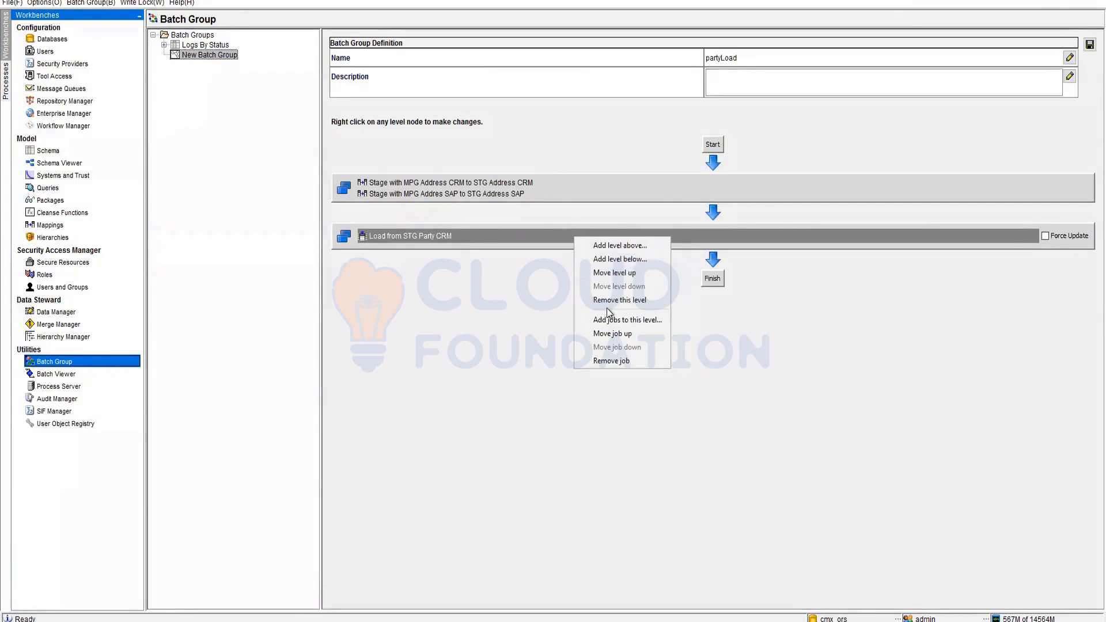
{"action": "left_click", "coordinate": [608, 258]}
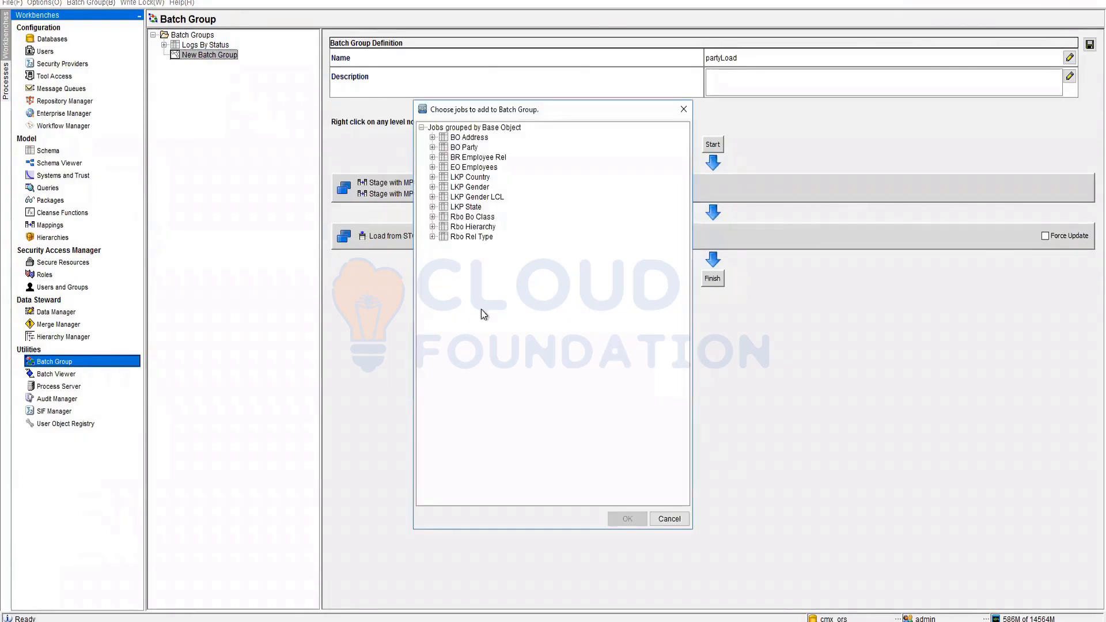
{"action": "left_click", "coordinate": [433, 147]}
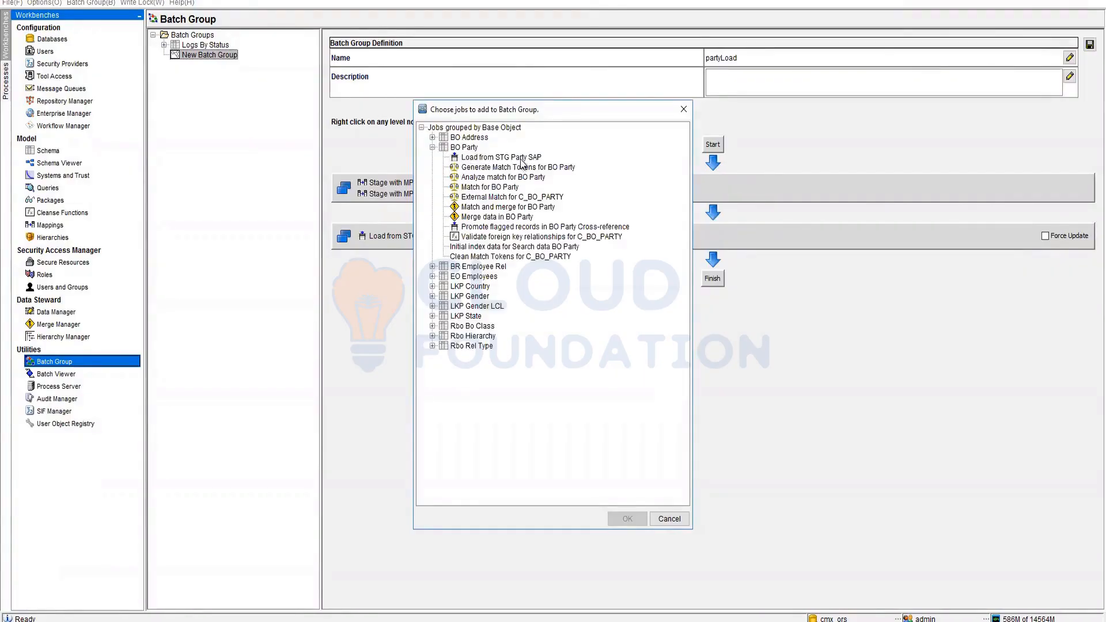
{"action": "left_click", "coordinate": [507, 157]}
{"action": "left_click", "coordinate": [627, 518]}
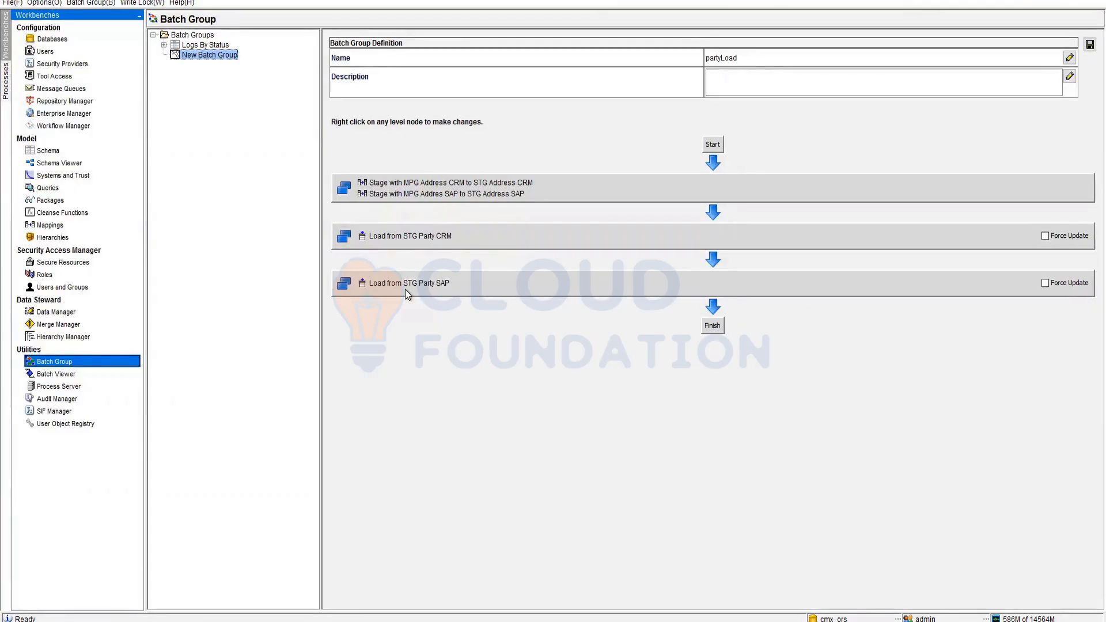
- Add a Load from STG Address CRM level below the Party SAP level
{"action": "right_click", "coordinate": [455, 283]}
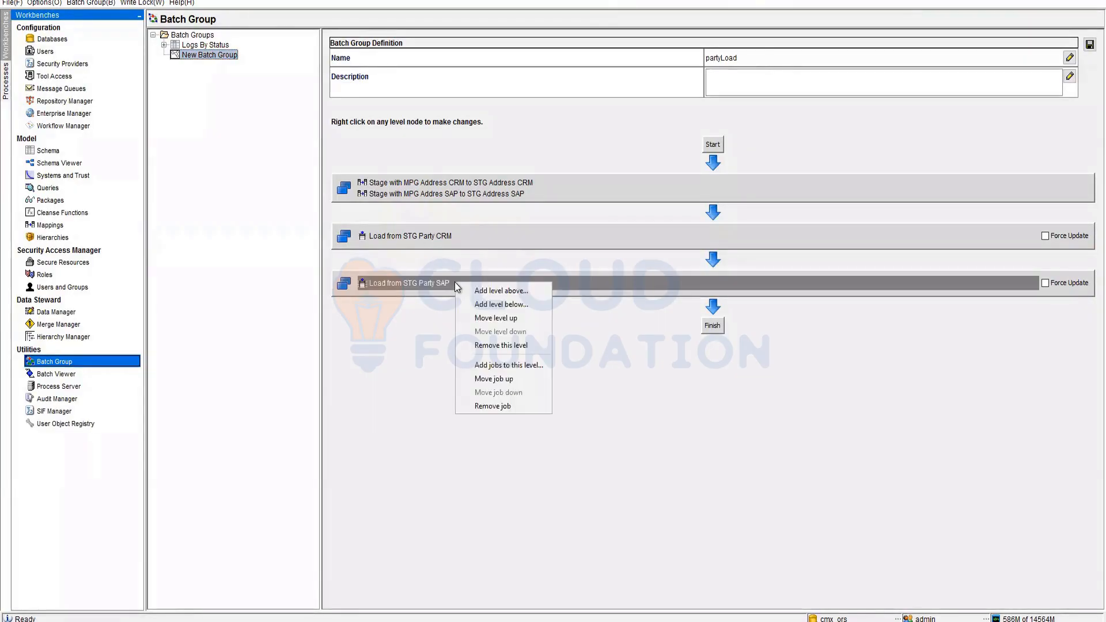
{"action": "left_click", "coordinate": [415, 195]}
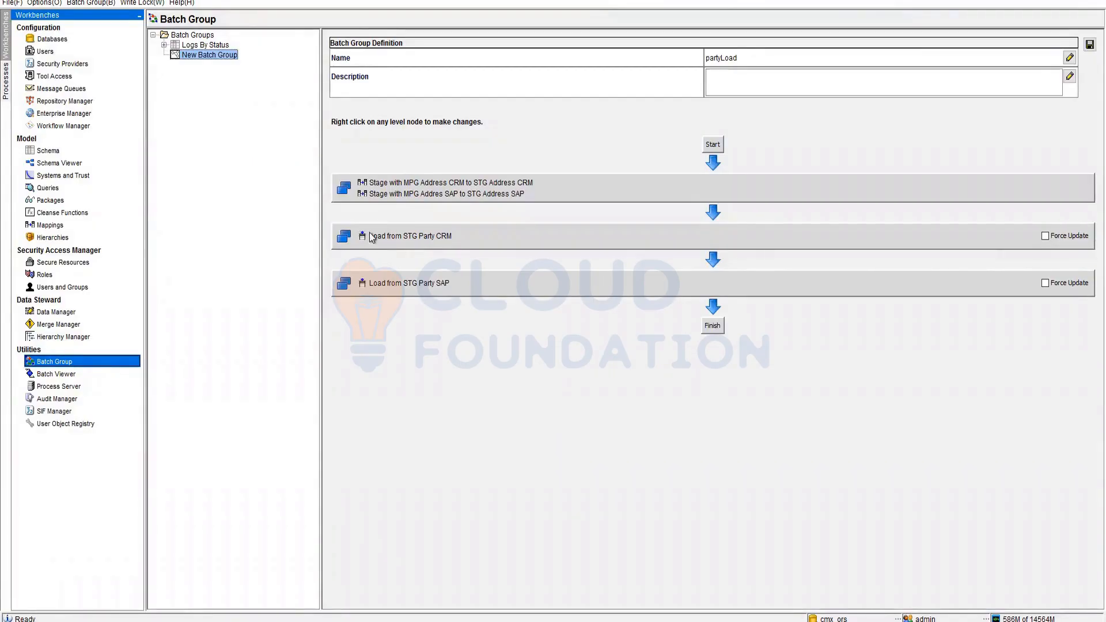
{"action": "right_click", "coordinate": [464, 283]}
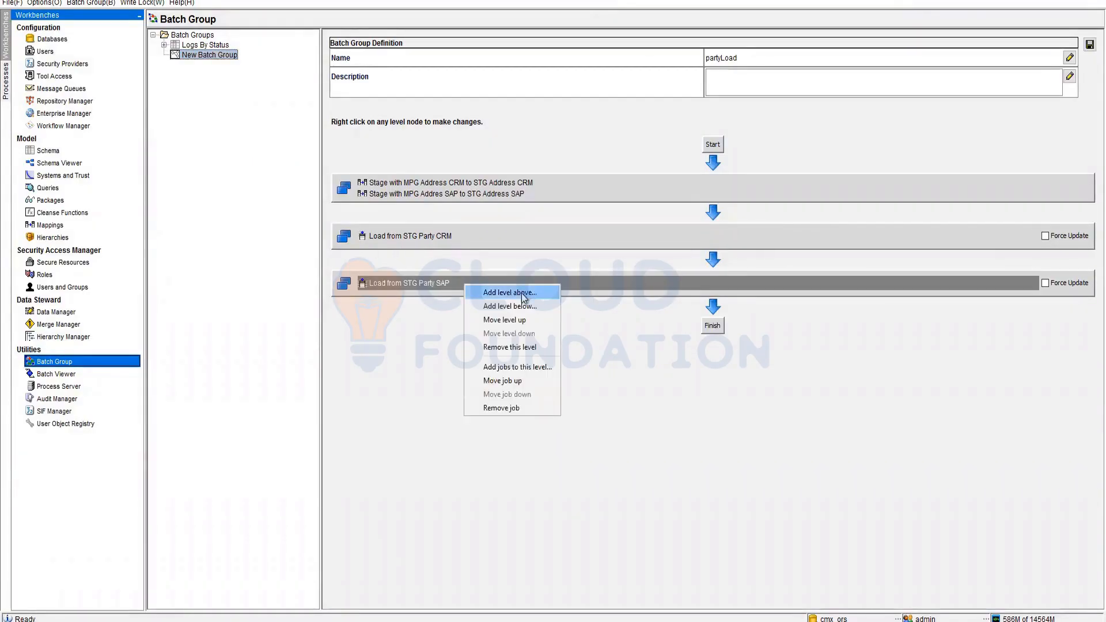
{"action": "left_click", "coordinate": [536, 305]}
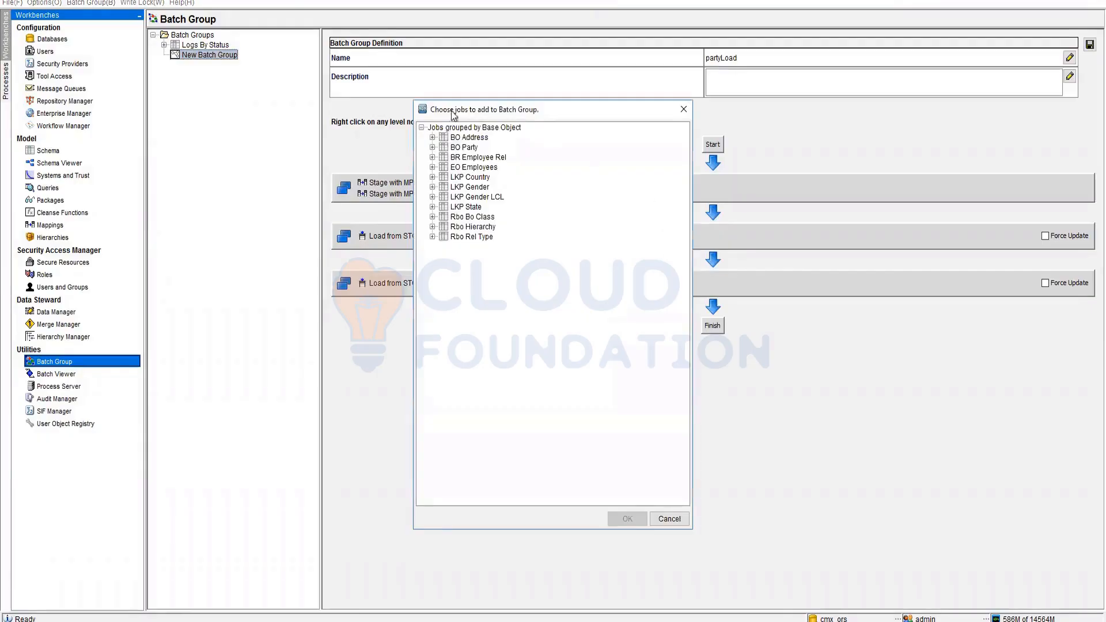
{"action": "left_click", "coordinate": [432, 137]}
{"action": "left_click", "coordinate": [489, 151]}
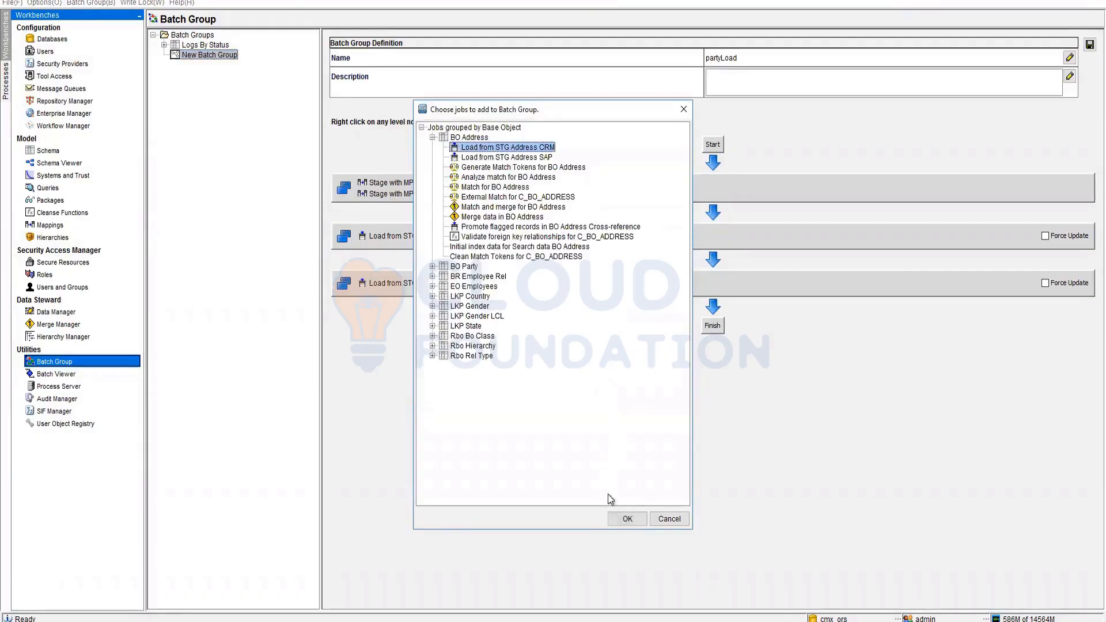
{"action": "left_click", "coordinate": [627, 518]}
- Add a Load from STG Address SAP level below the Address CRM level
{"action": "right_click", "coordinate": [551, 282]}
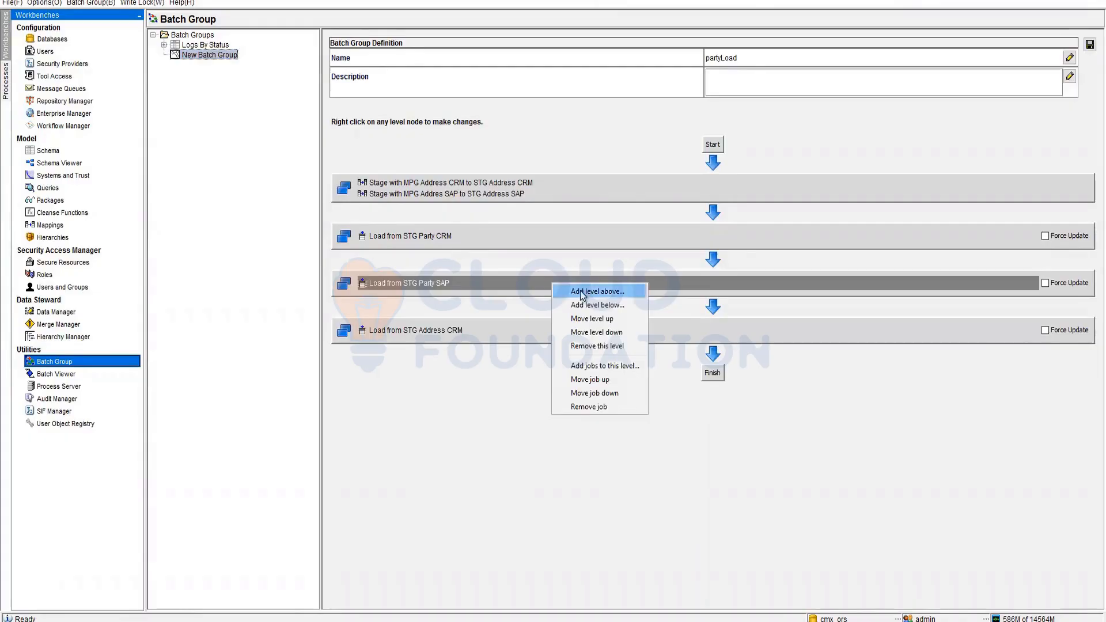
{"action": "left_click", "coordinate": [583, 292]}
{"action": "left_click", "coordinate": [668, 517]}
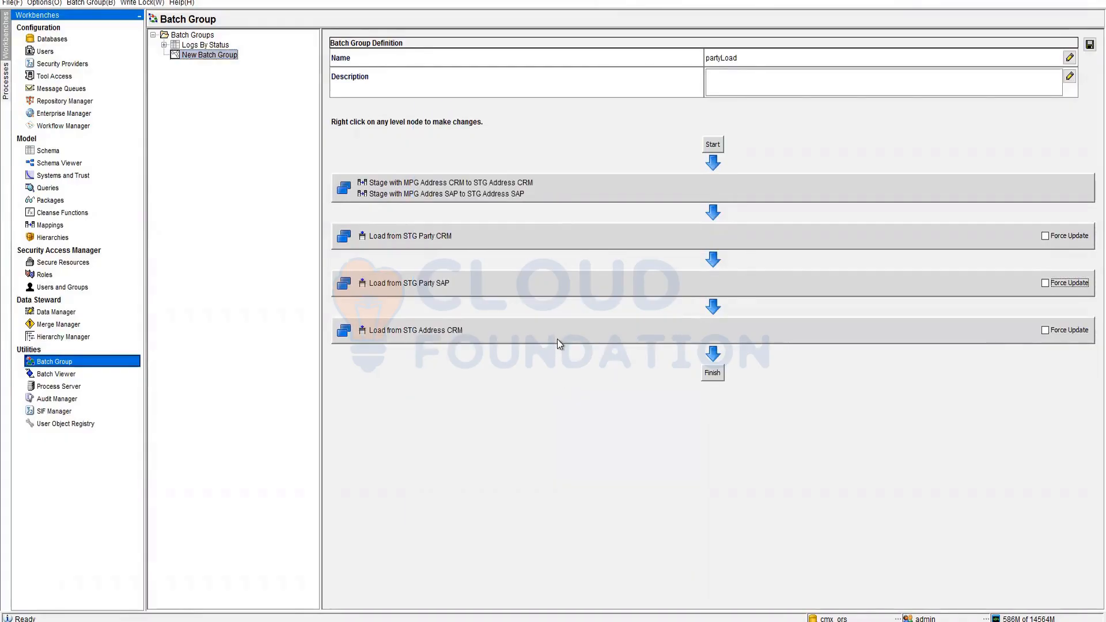
{"action": "right_click", "coordinate": [557, 339]}
{"action": "left_click", "coordinate": [613, 360]}
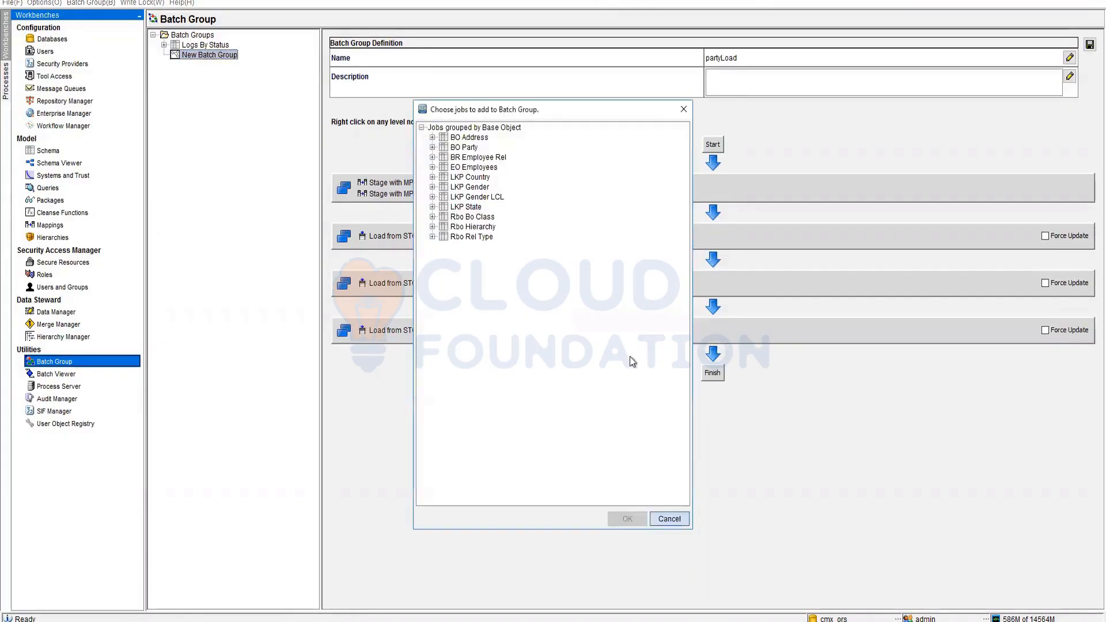
{"action": "left_click", "coordinate": [433, 137]}
{"action": "left_click", "coordinate": [521, 148]}
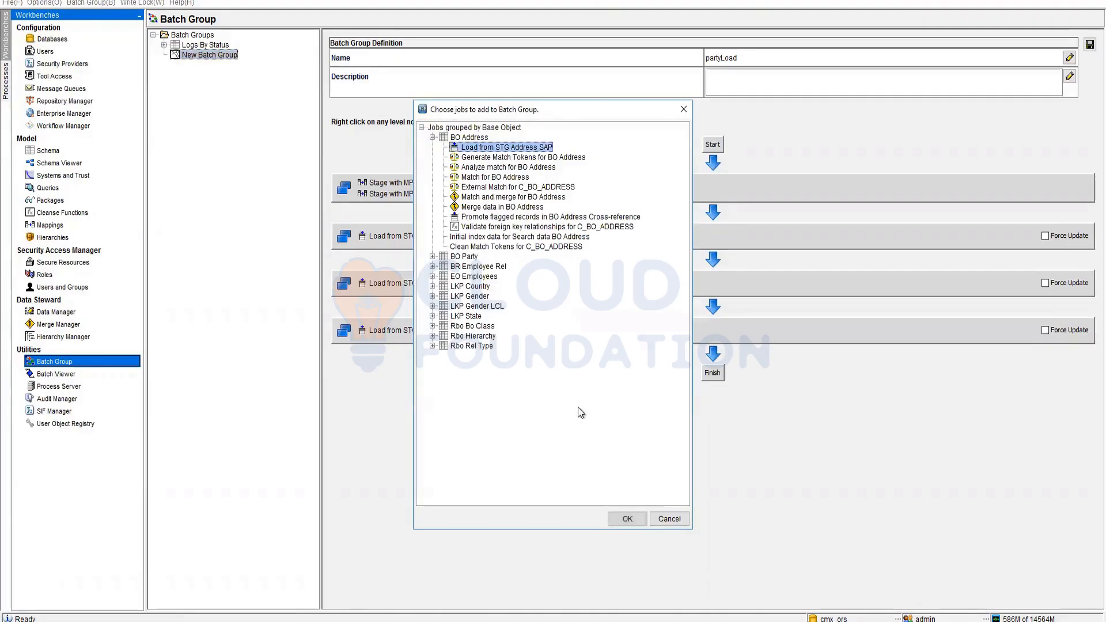
{"action": "left_click", "coordinate": [627, 519]}
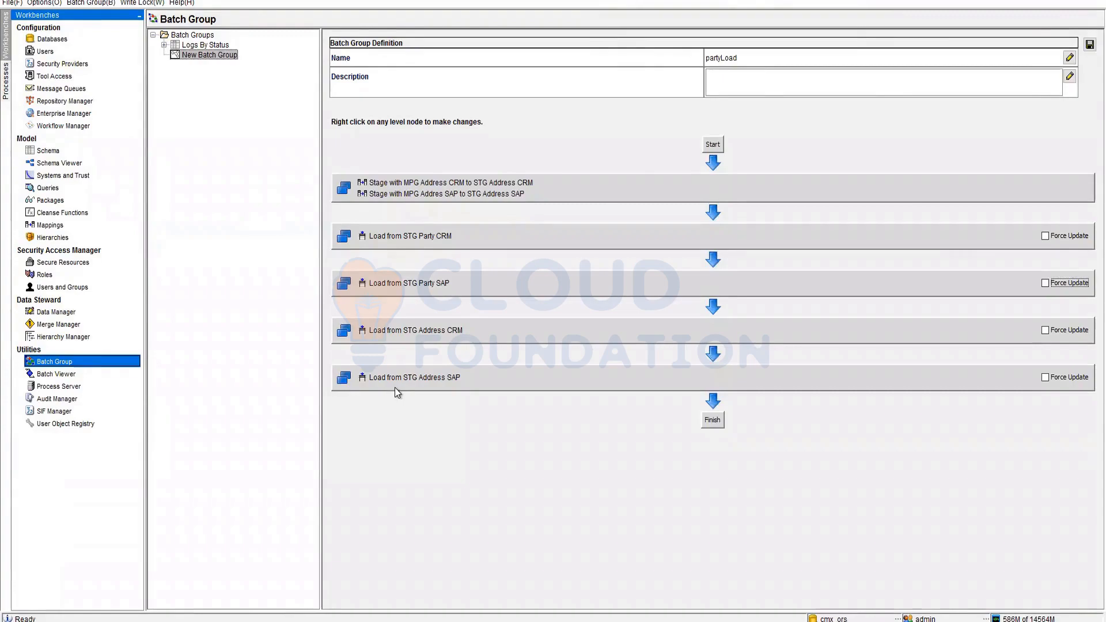
{"action": "left_click", "coordinate": [229, 123]}
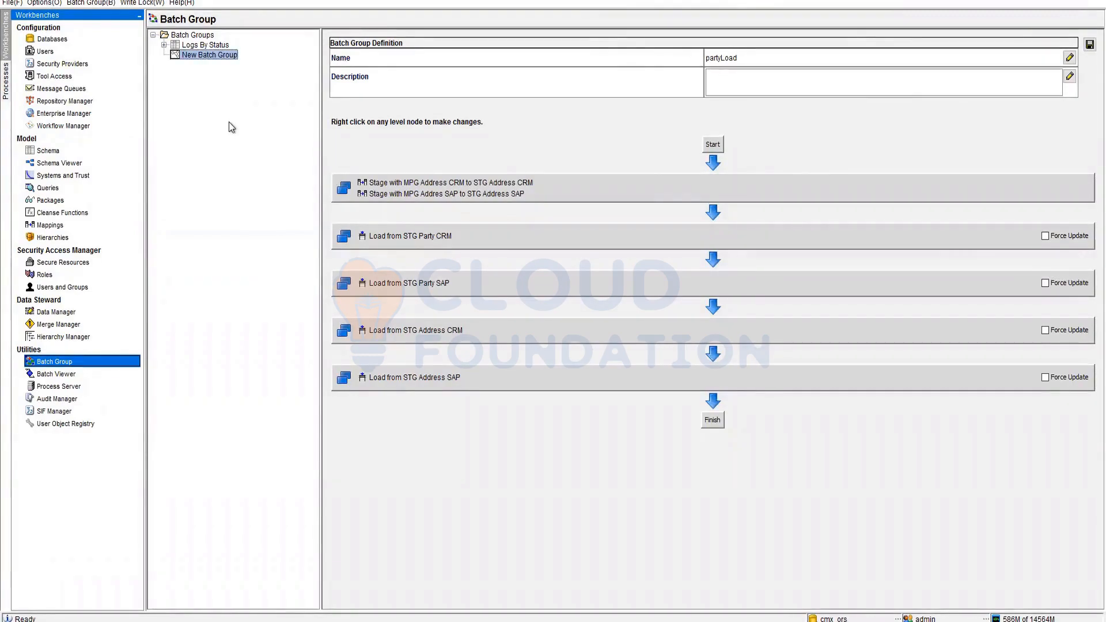
- Save partyLoad, then bring up the Batch Groups context menu
{"action": "left_click", "coordinate": [1089, 44]}
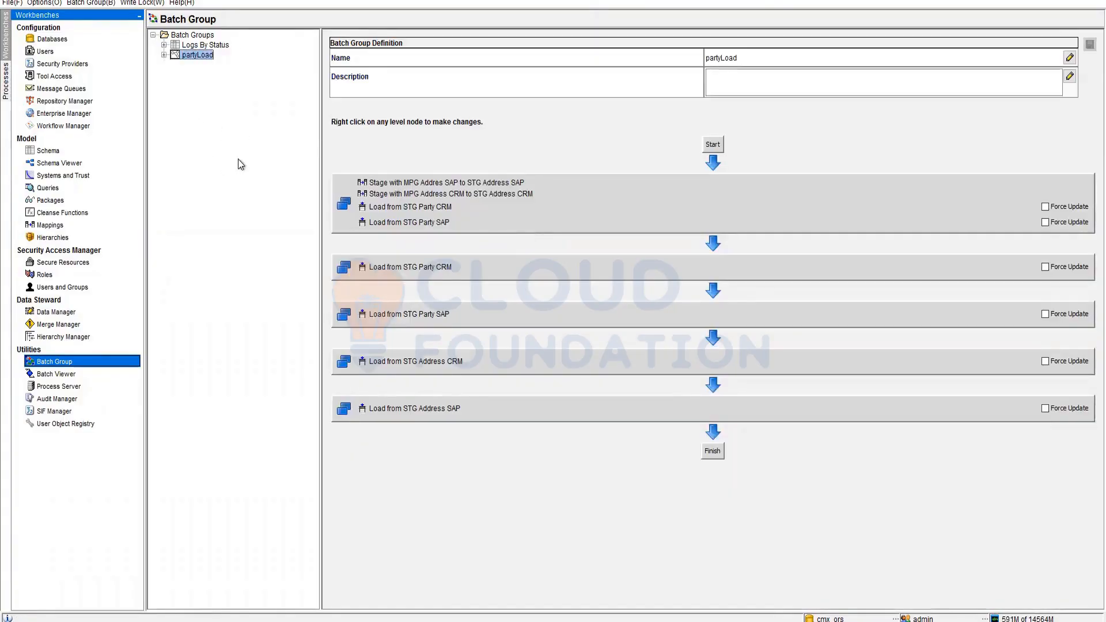
{"action": "right_click", "coordinate": [195, 73]}
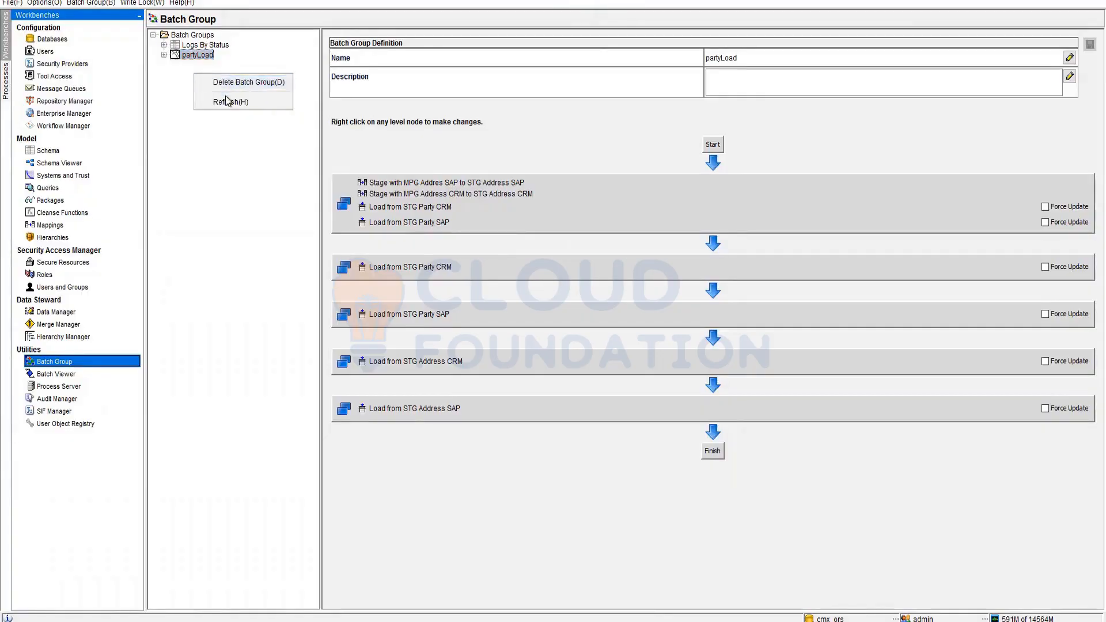
{"action": "left_click", "coordinate": [198, 114]}
{"action": "right_click", "coordinate": [185, 69]}
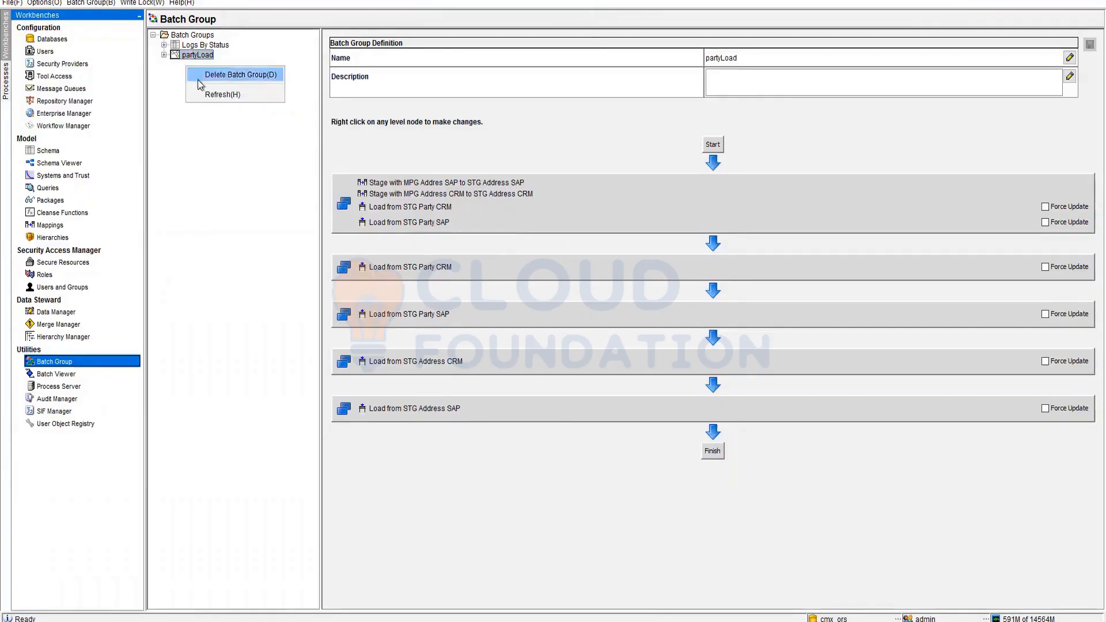
{"action": "left_click", "coordinate": [181, 37]}
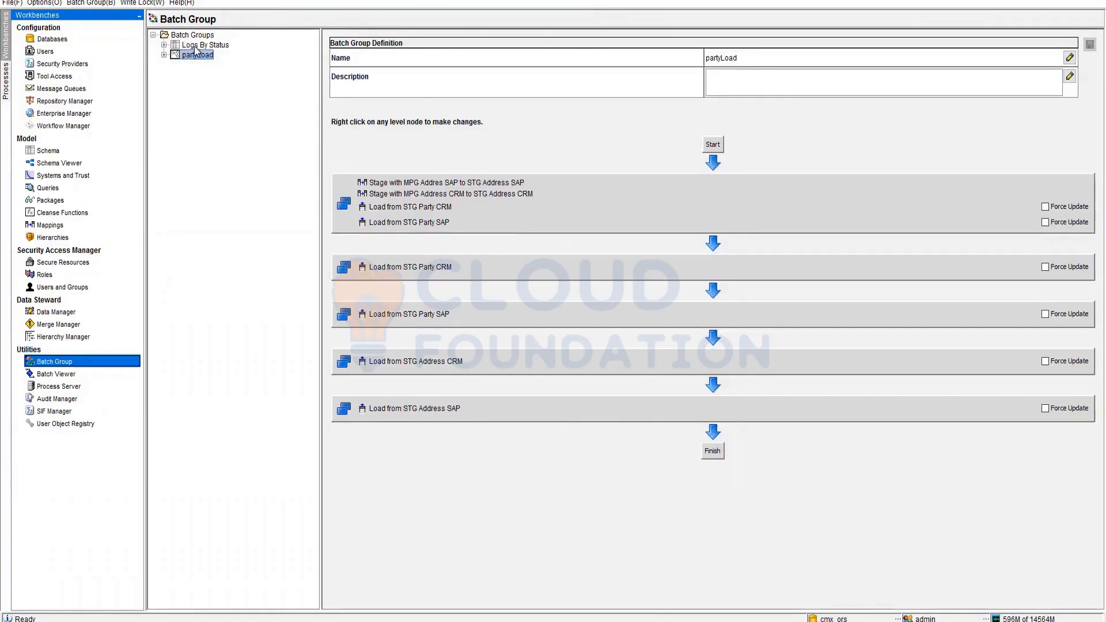
{"action": "left_click", "coordinate": [203, 34]}
{"action": "right_click", "coordinate": [182, 79]}
- Create batch group 'Party Load CRM' whose first level is the Stage with MPG Address CRM job
{"action": "left_click", "coordinate": [204, 86]}
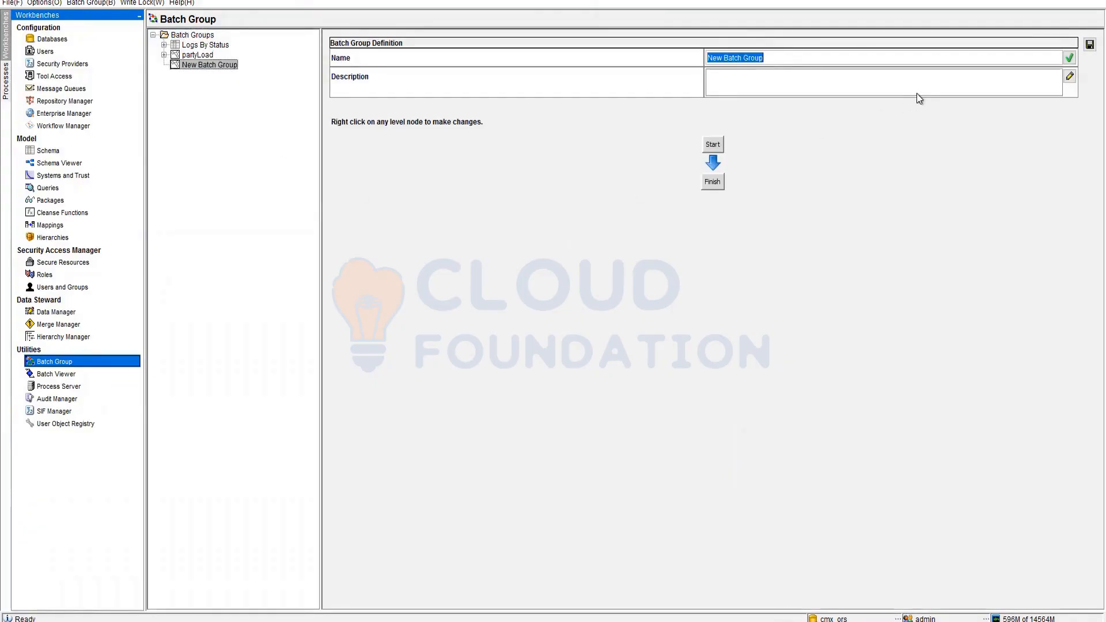
{"action": "type", "text": "Party Load CRM"}
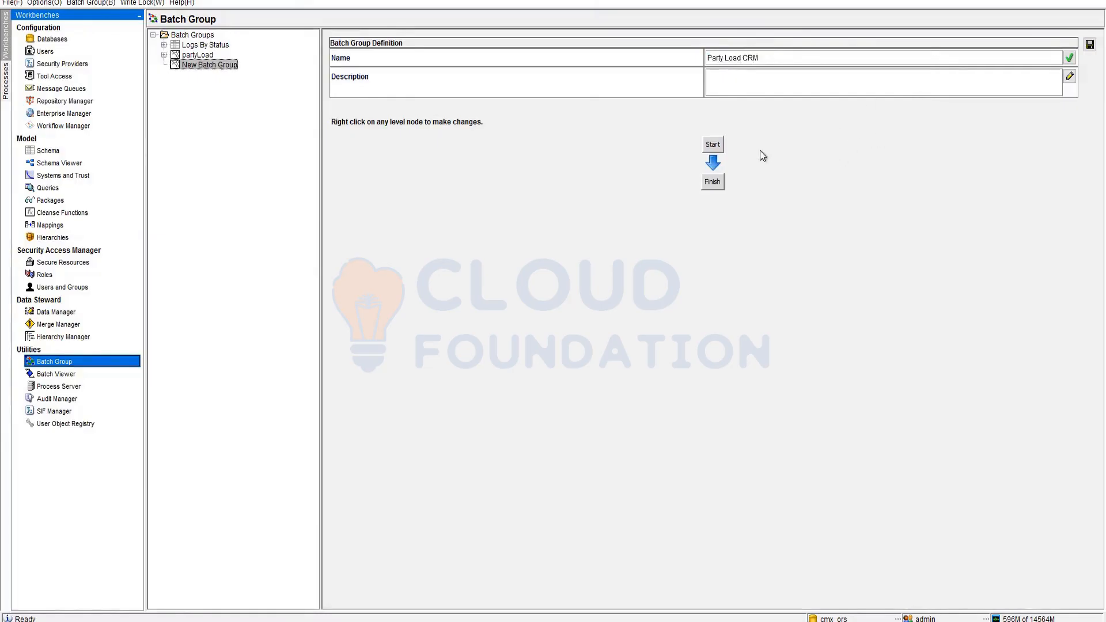
{"action": "right_click", "coordinate": [716, 150]}
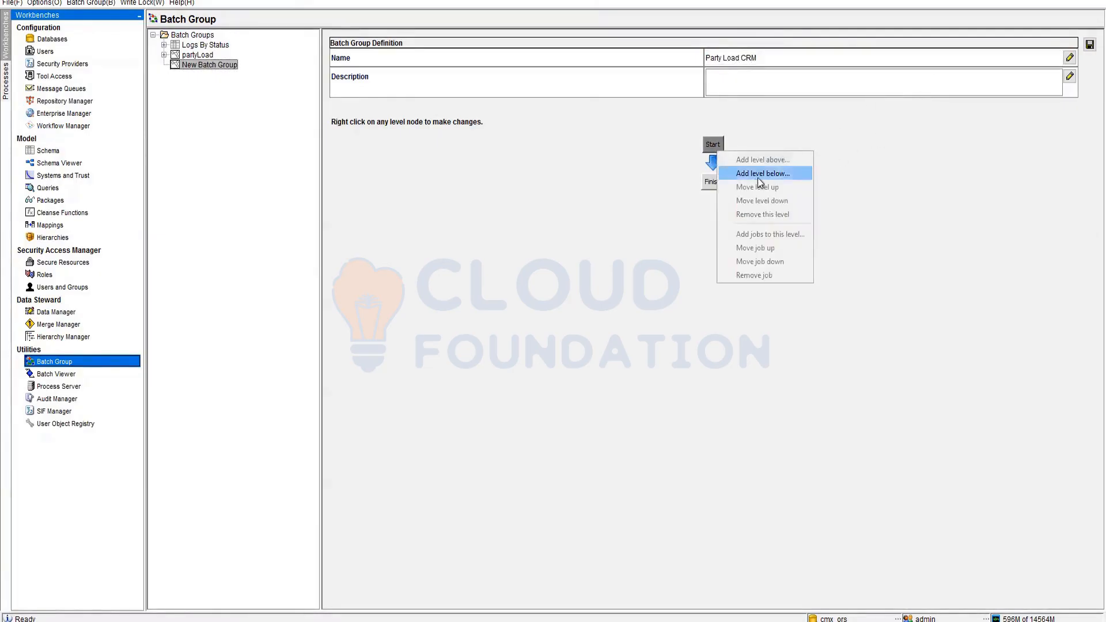
{"action": "left_click", "coordinate": [786, 172]}
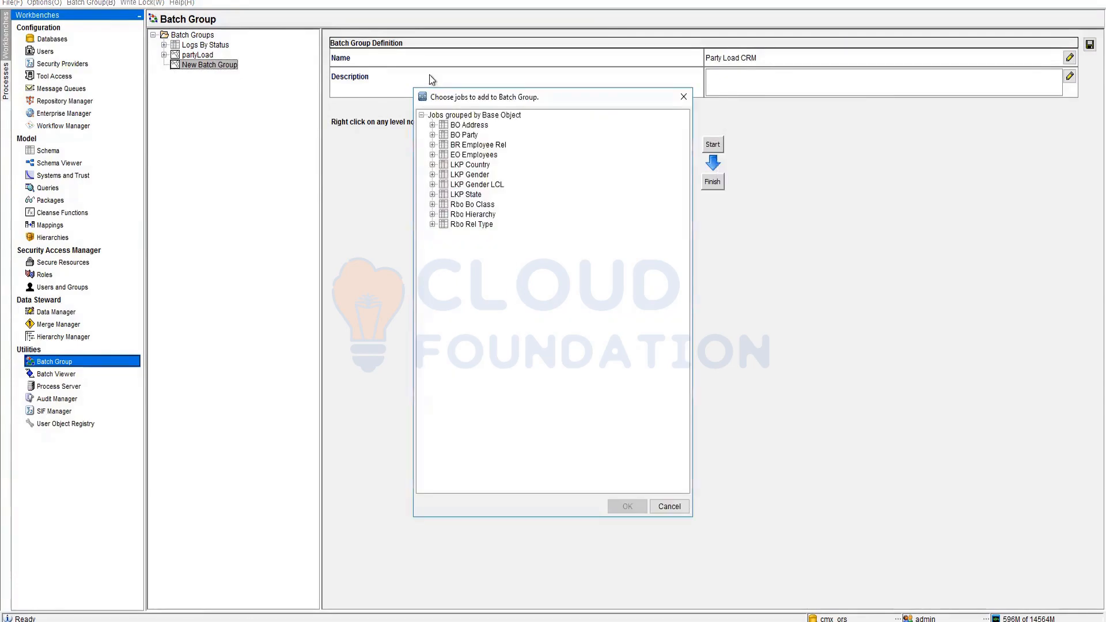
{"action": "left_click", "coordinate": [432, 126]}
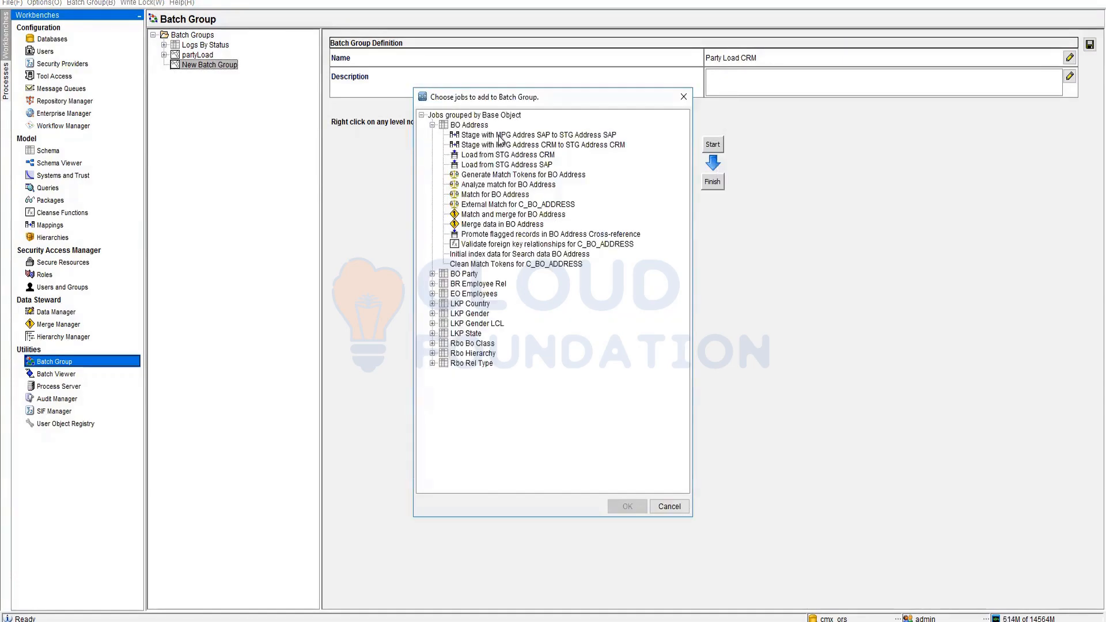
{"action": "left_click", "coordinate": [500, 137]}
{"action": "left_click", "coordinate": [502, 145]}
{"action": "left_click", "coordinate": [631, 507]}
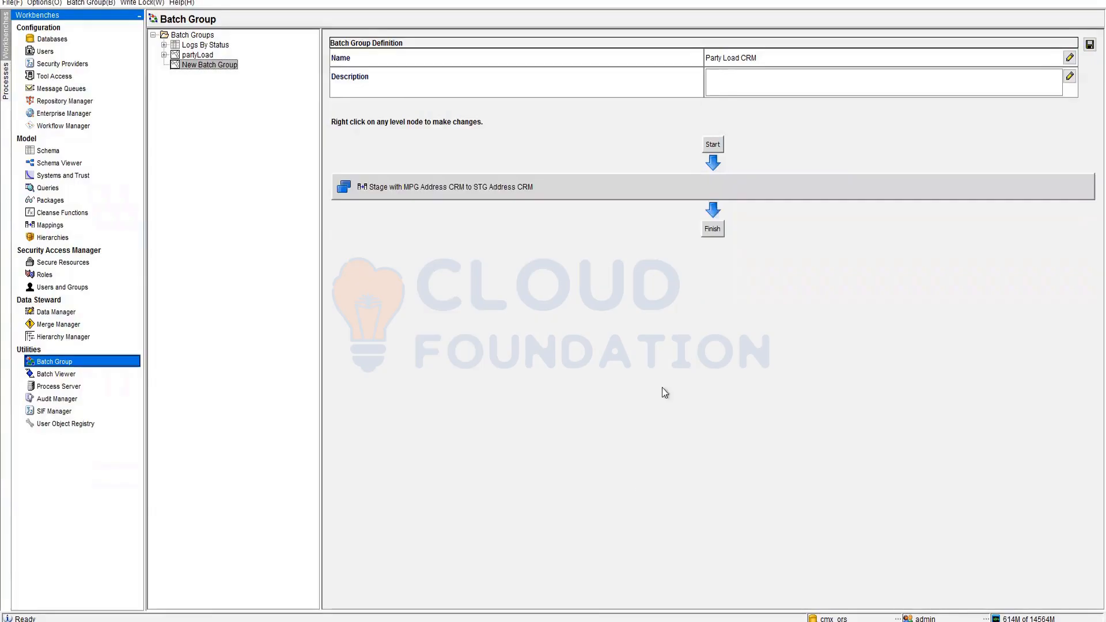
{"action": "right_click", "coordinate": [679, 194]}
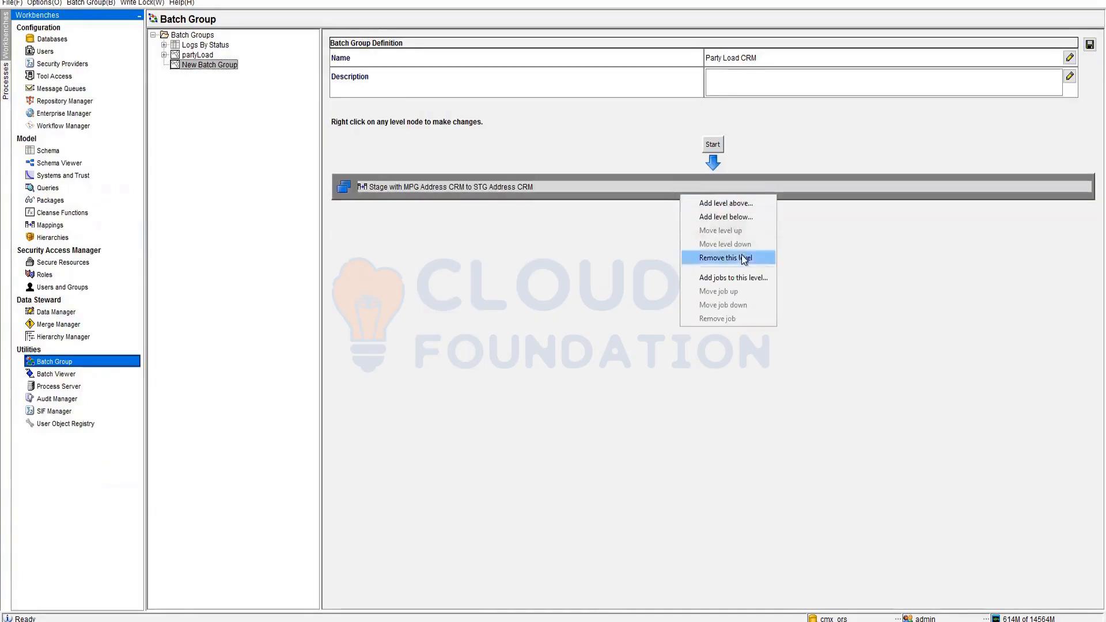
- Add a Load from STG Party CRM level after the staging level
{"action": "left_click", "coordinate": [744, 215]}
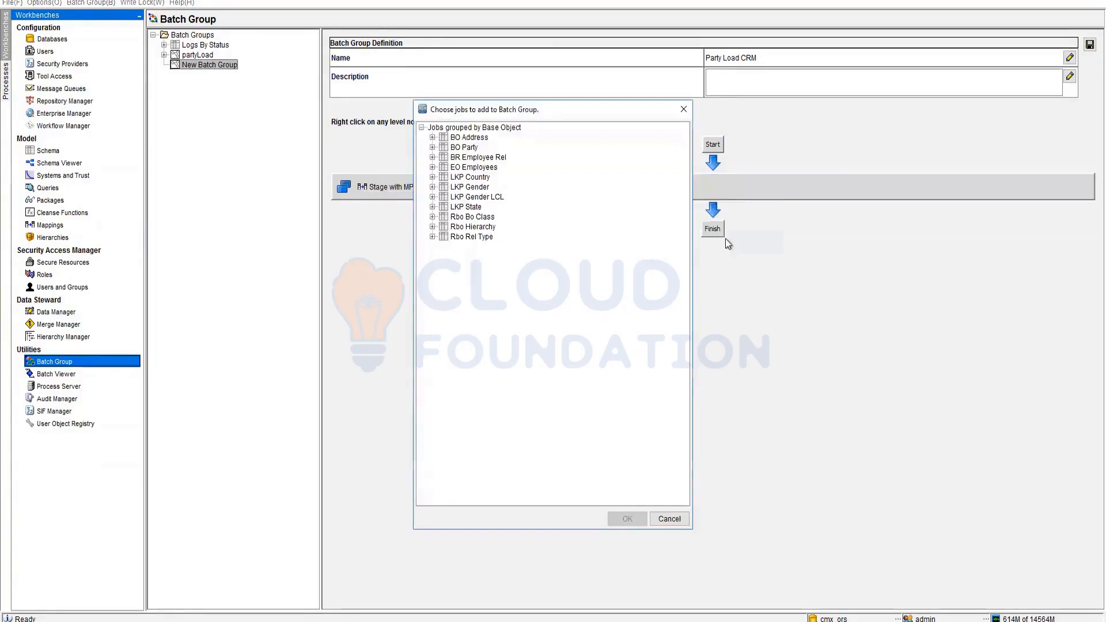
{"action": "double_click", "coordinate": [440, 150]}
{"action": "left_click", "coordinate": [500, 156]}
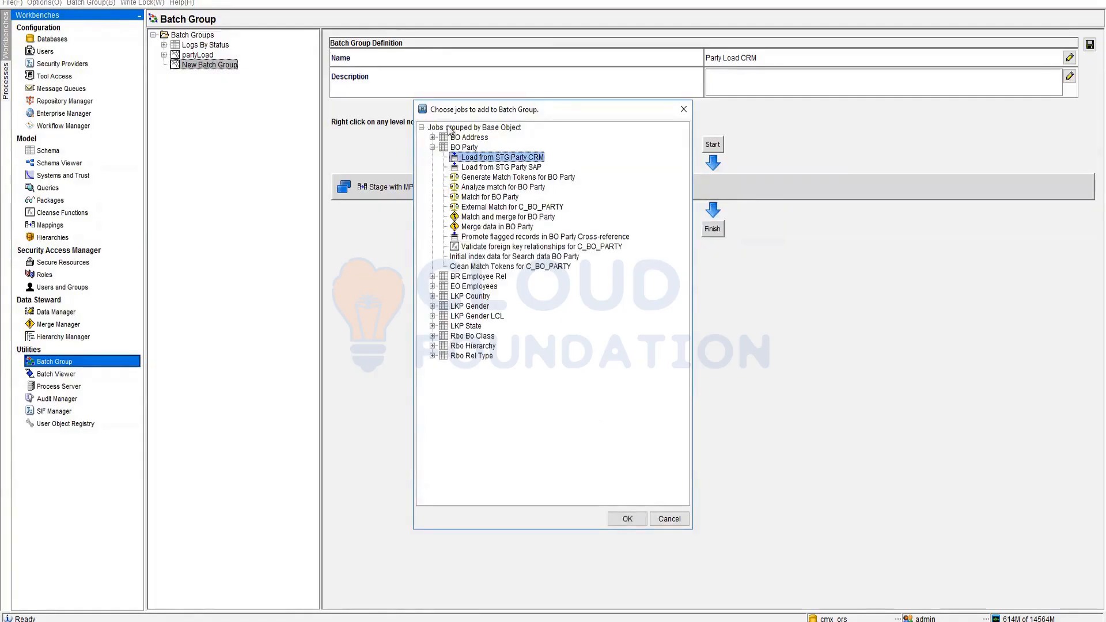
{"action": "left_click", "coordinate": [622, 518]}
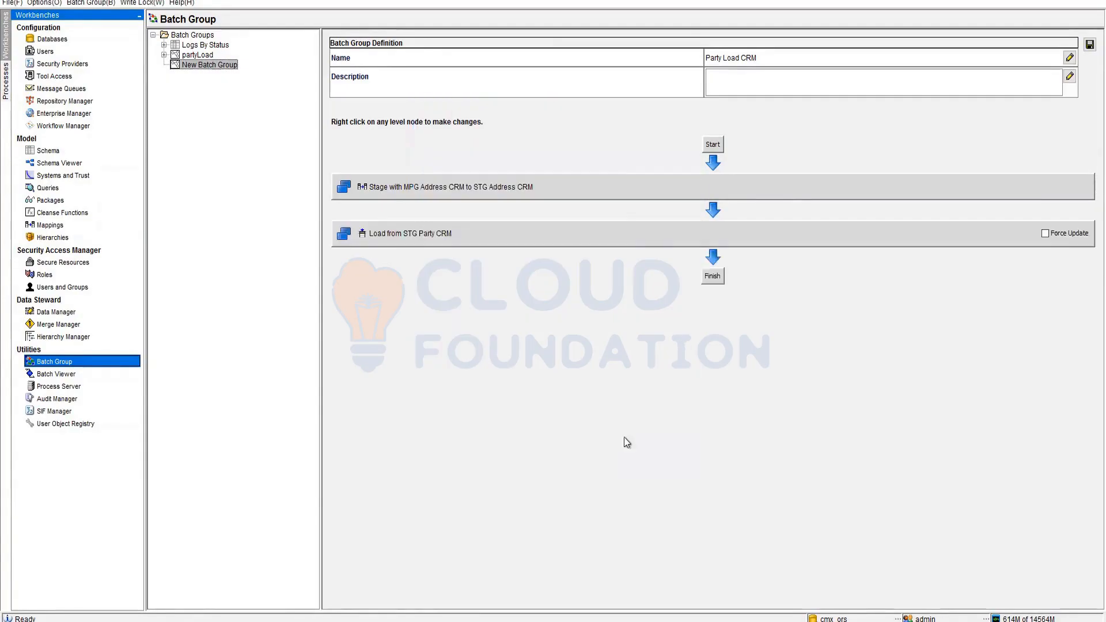
- Add a Load from STG Address CRM level after the Party CRM load
{"action": "right_click", "coordinate": [628, 228]}
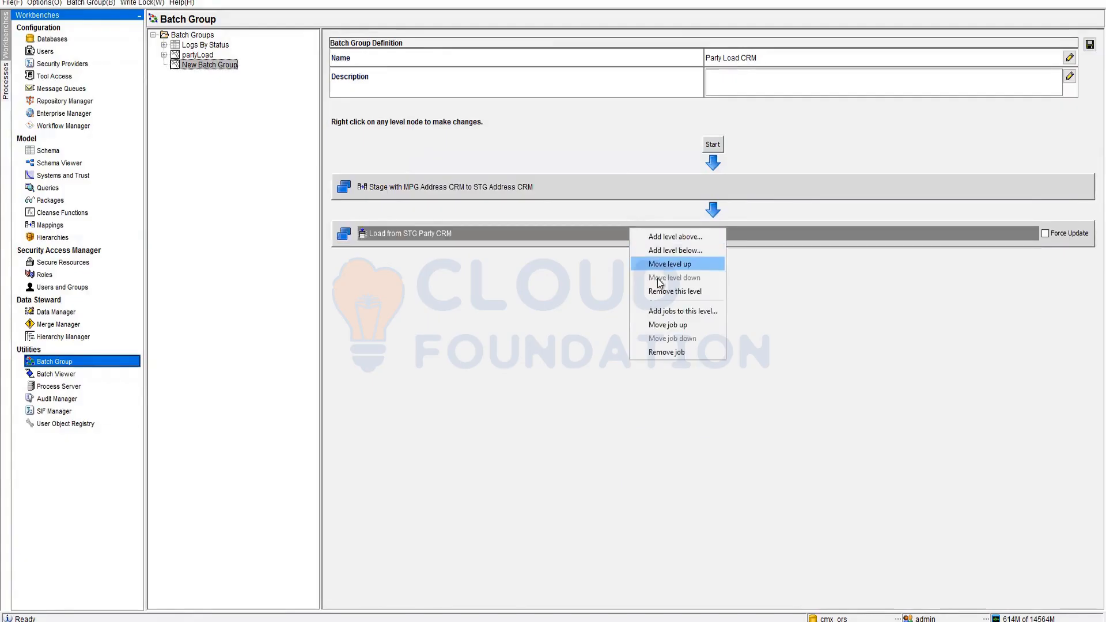
{"action": "left_click", "coordinate": [662, 248]}
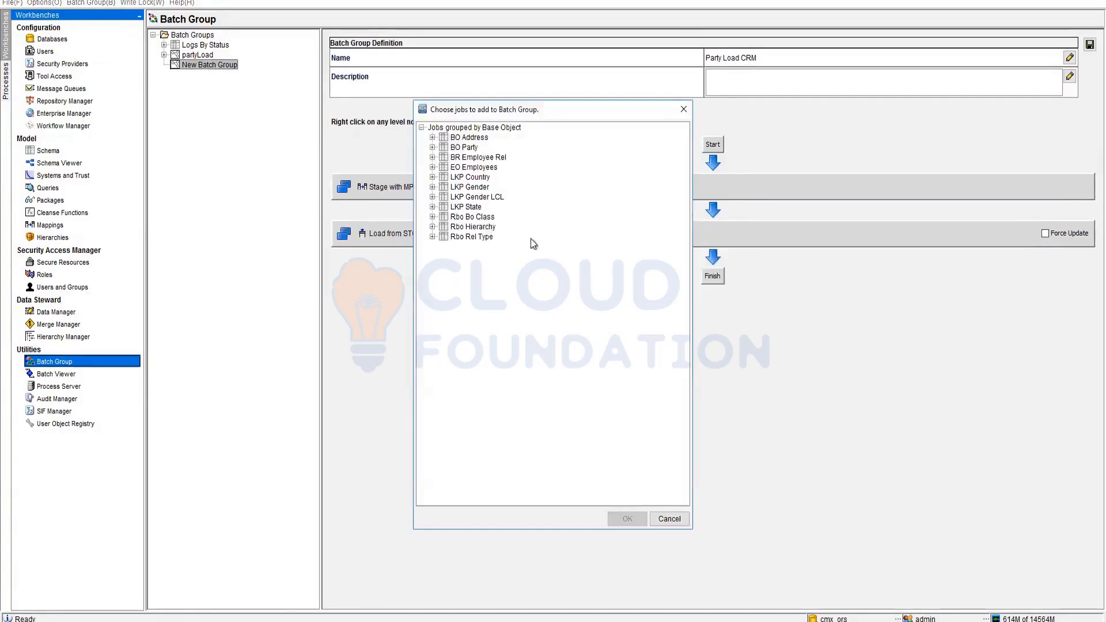
{"action": "left_click", "coordinate": [432, 138]}
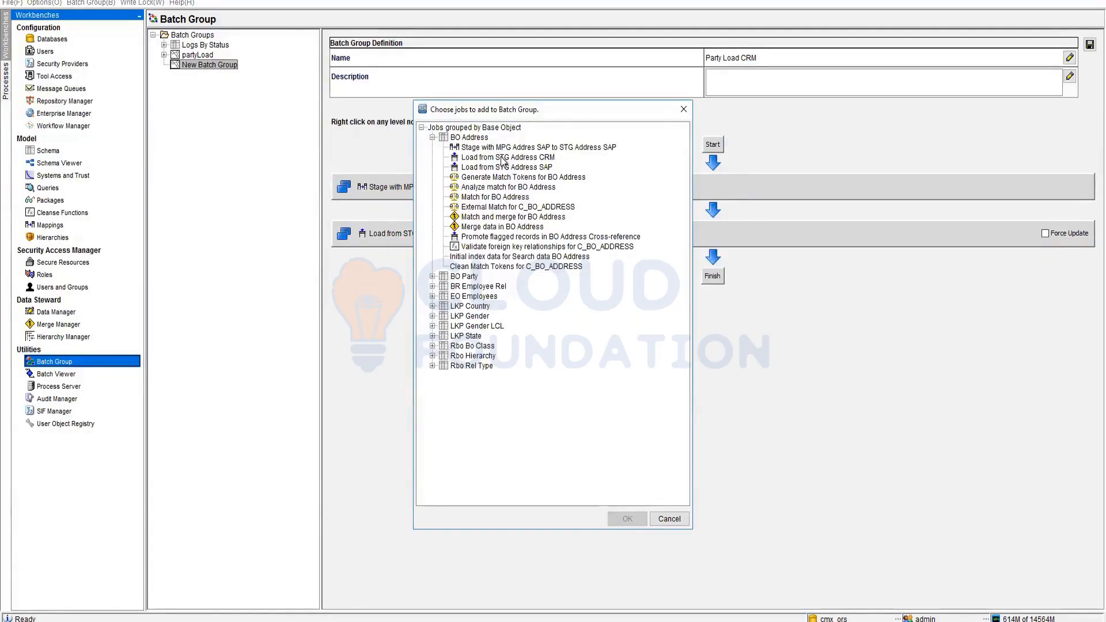
{"action": "left_click", "coordinate": [501, 158]}
{"action": "left_click", "coordinate": [627, 519]}
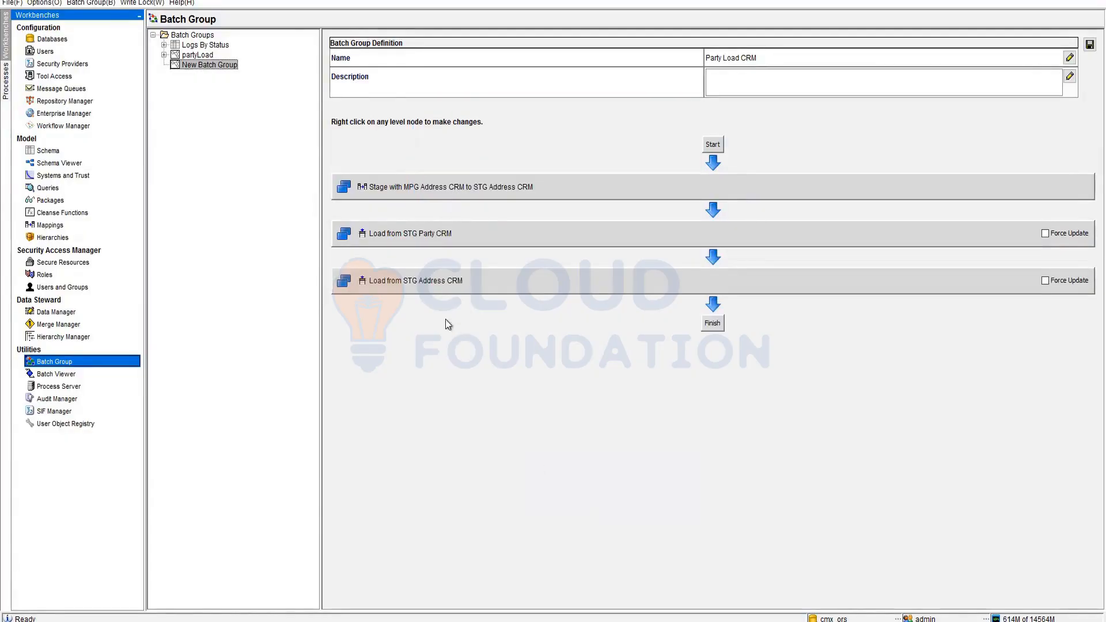
- Add a Match and merge for BO Party level at the end and save the group
{"action": "right_click", "coordinate": [503, 284]}
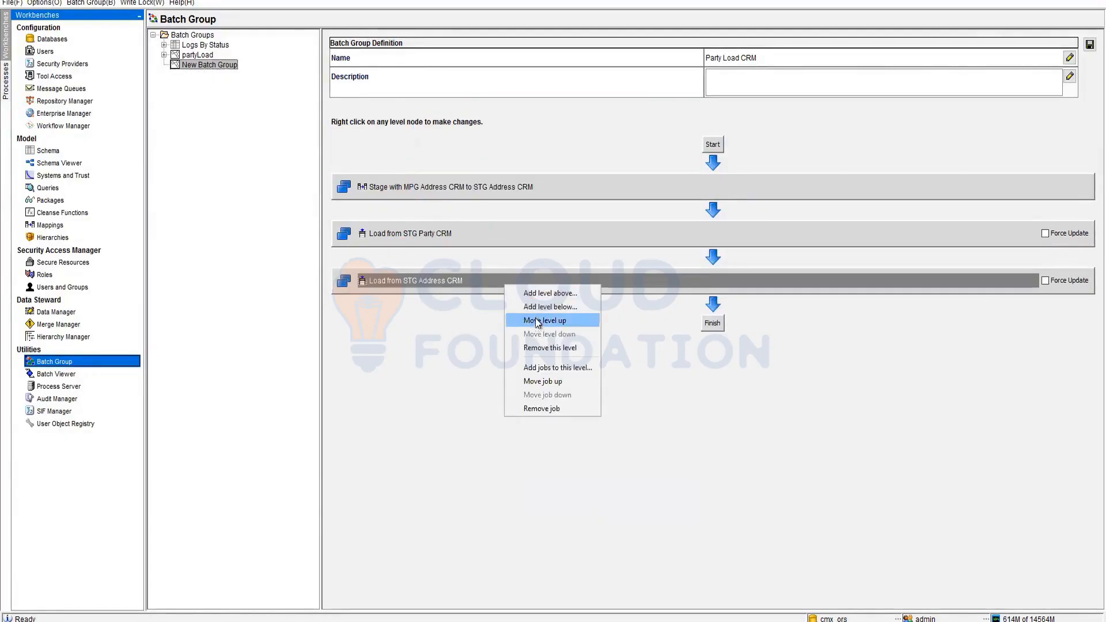
{"action": "left_click", "coordinate": [557, 367]}
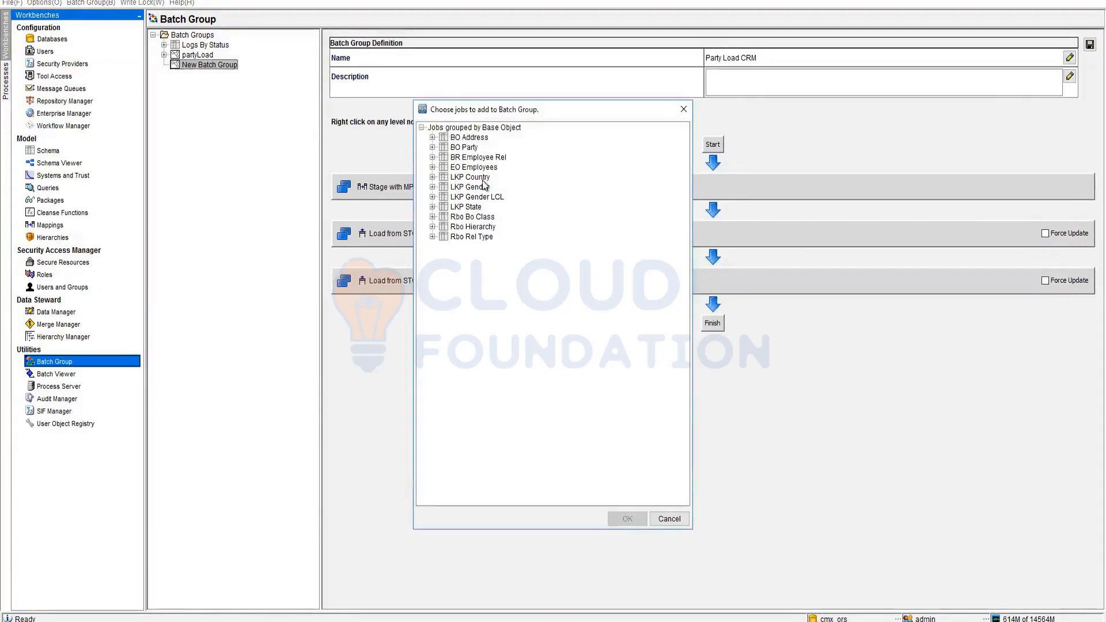
{"action": "left_click", "coordinate": [433, 147]}
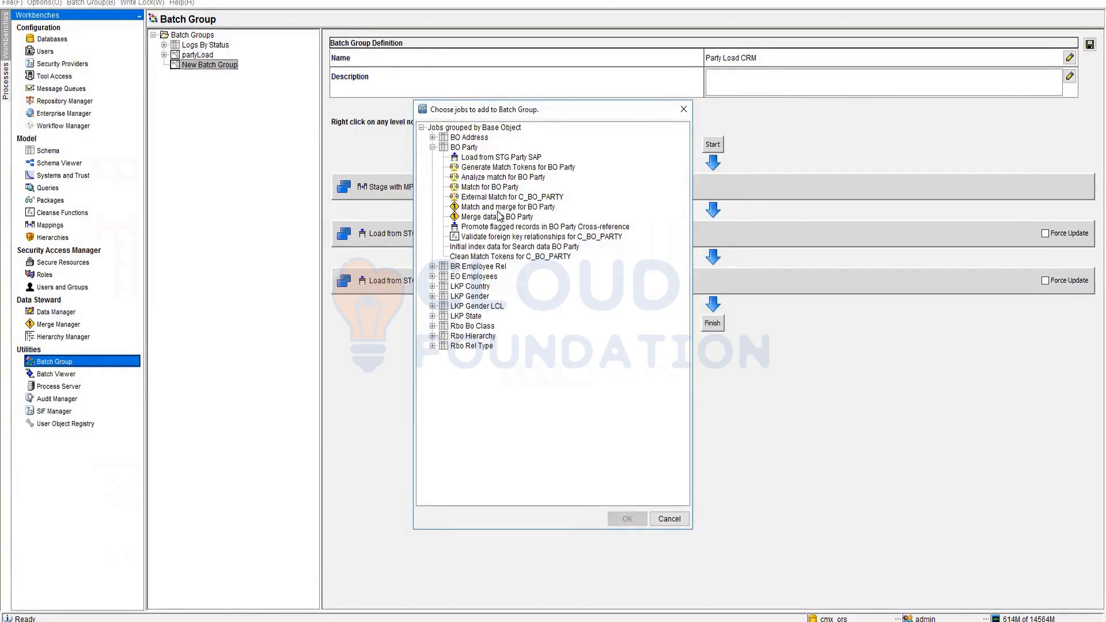
{"action": "left_click", "coordinate": [498, 208]}
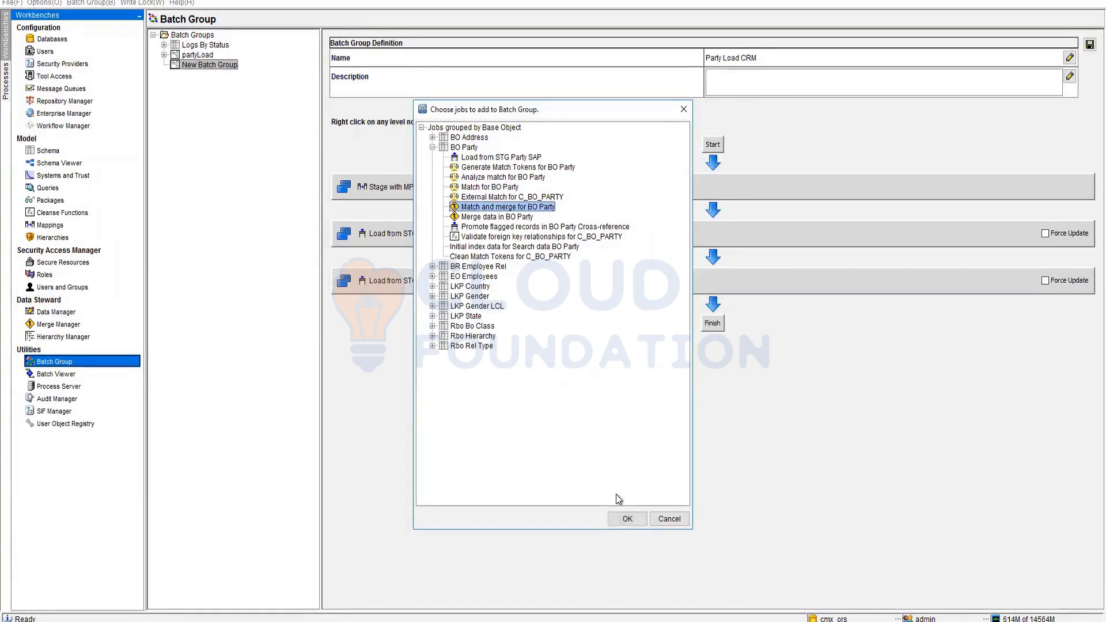
{"action": "left_click", "coordinate": [627, 518]}
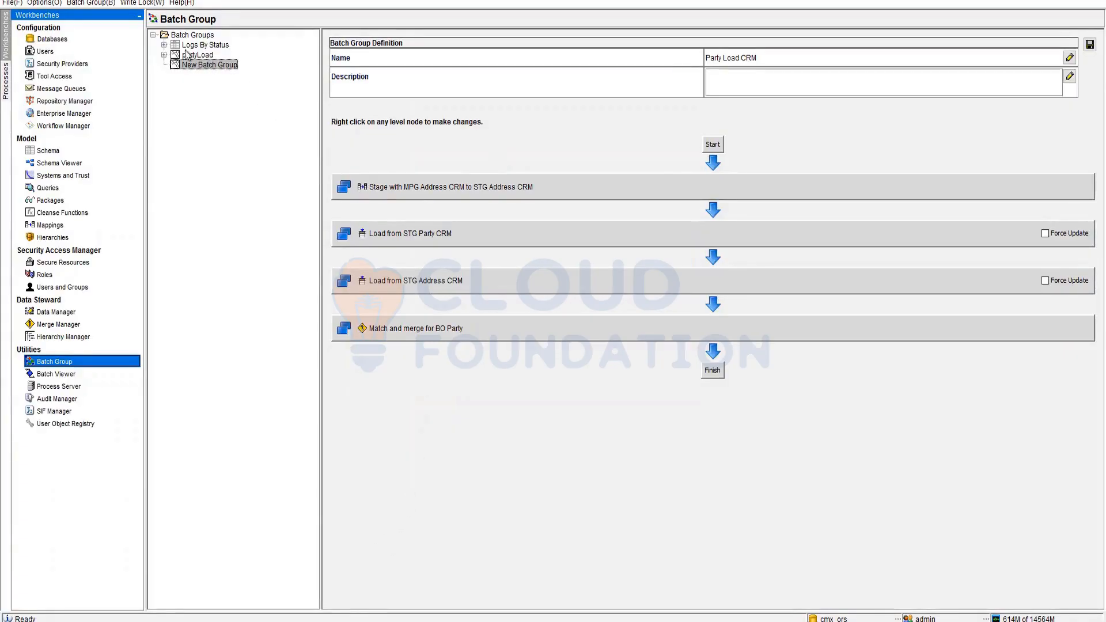
{"action": "left_click", "coordinate": [1088, 46]}
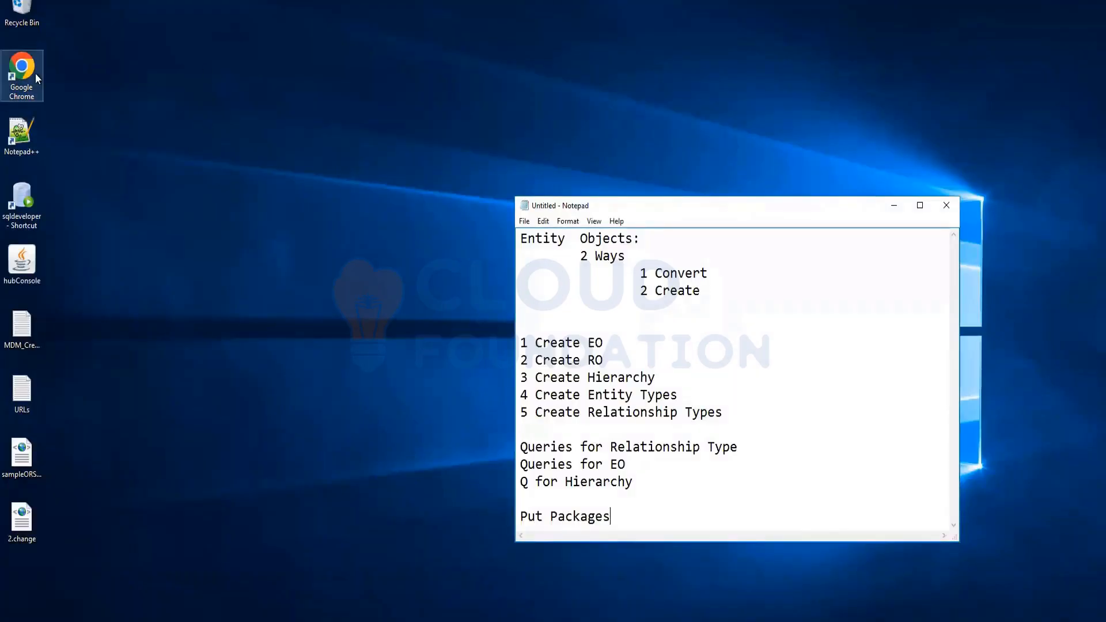
- Launch Google Chrome from its desktop icon
{"action": "double_click", "coordinate": [35, 74]}
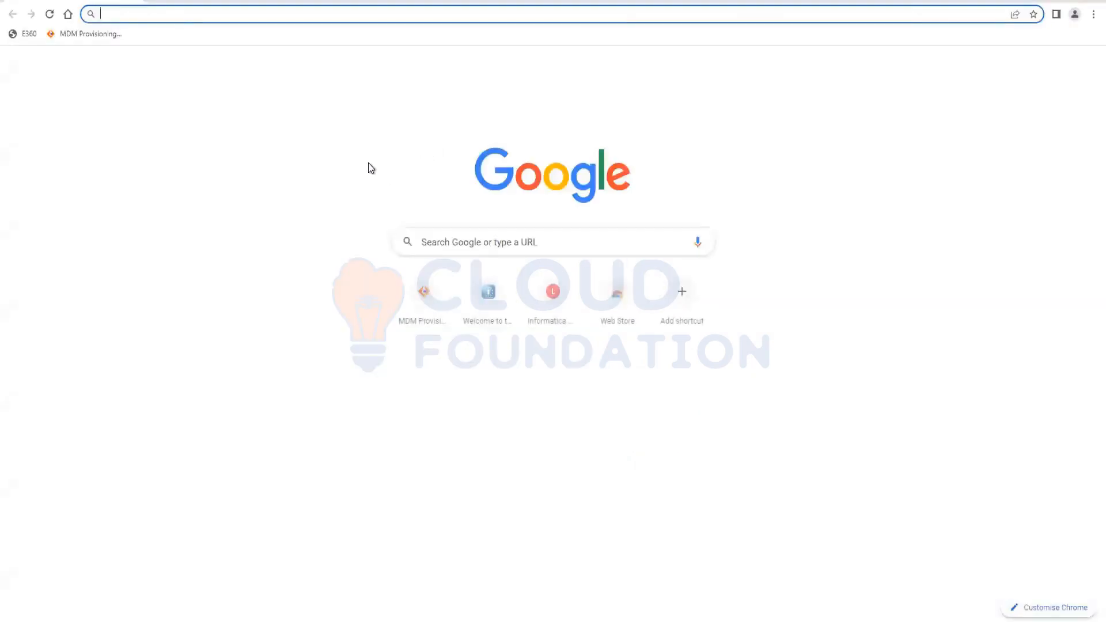
- Search Google for 'CLI commands for Informatica MDm'
{"action": "type", "text": "CLI commands"}
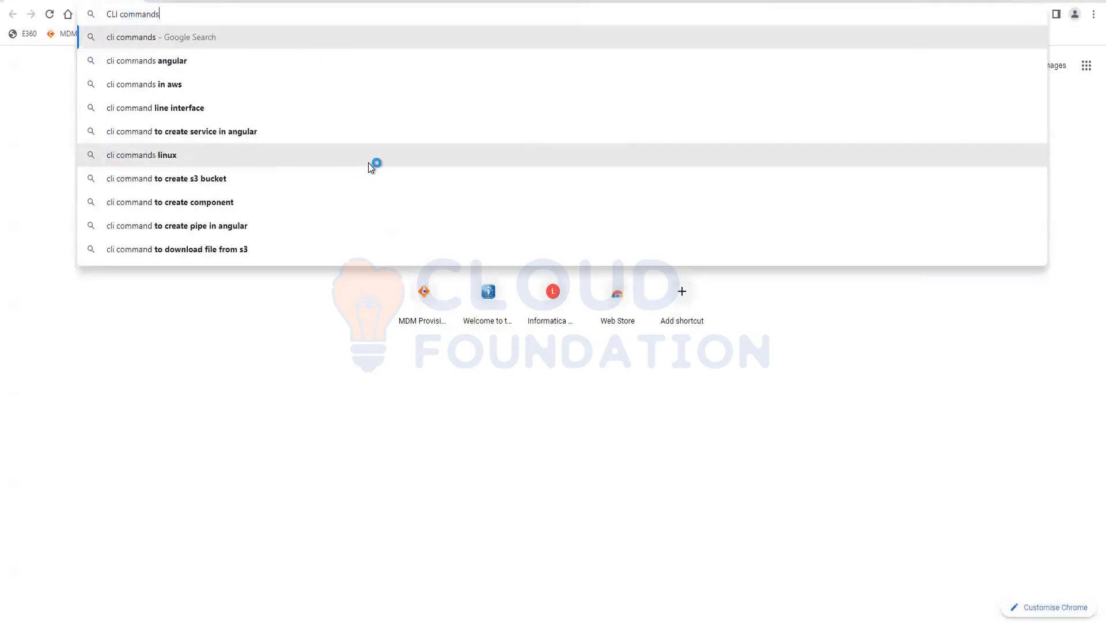
{"action": "type", "text": " for lnf"}
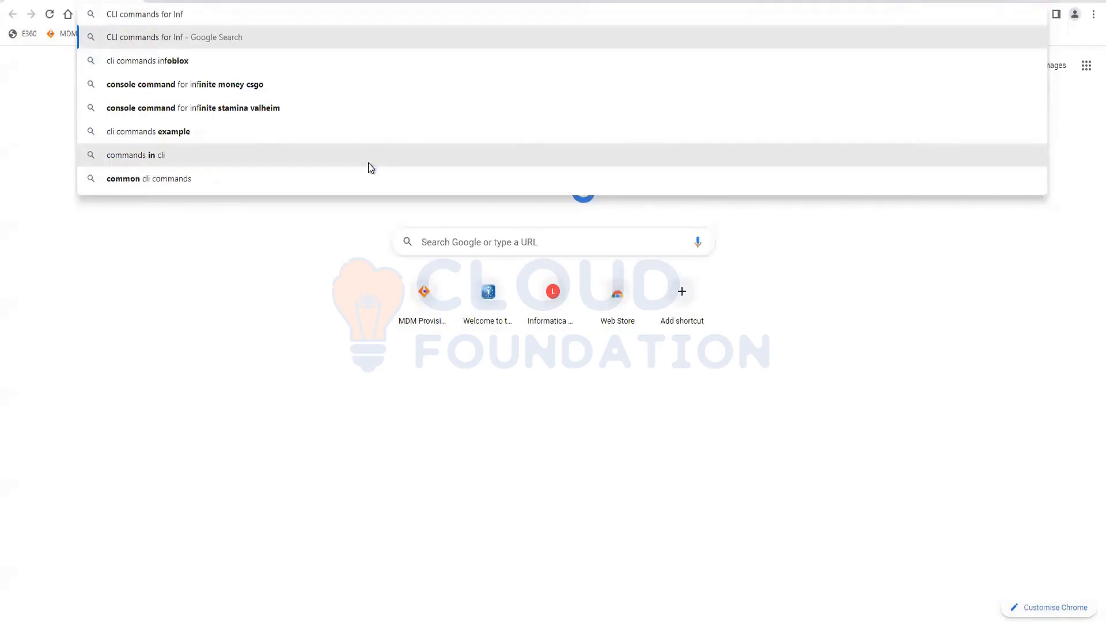
{"action": "type", "text": "ormatica MD"}
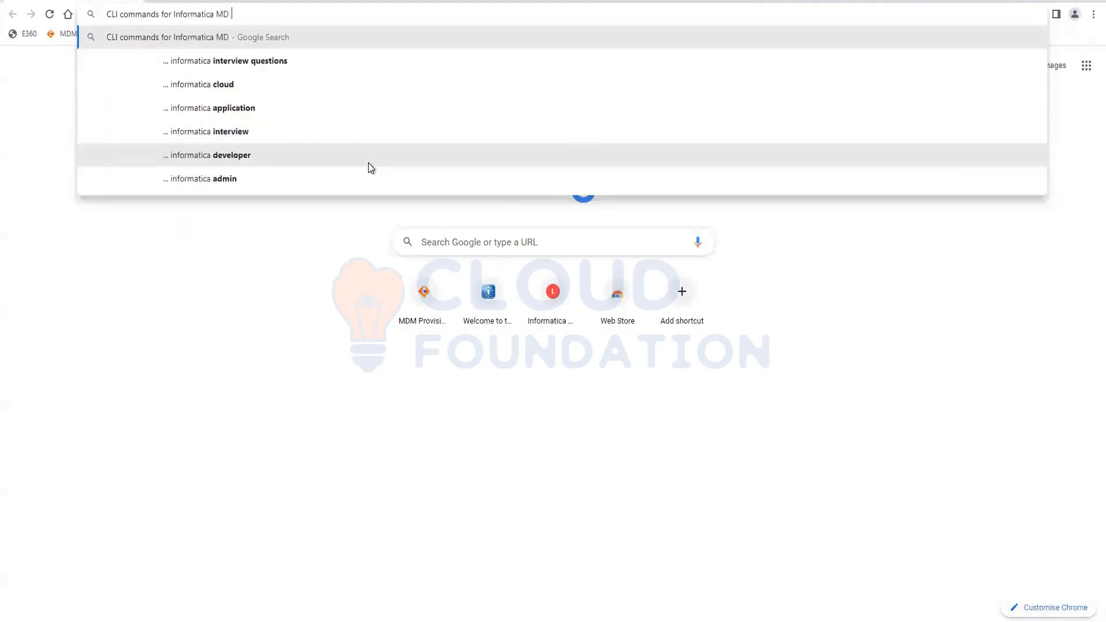
{"action": "key", "text": "BackSpace"}
{"action": "type", "text": "m"}
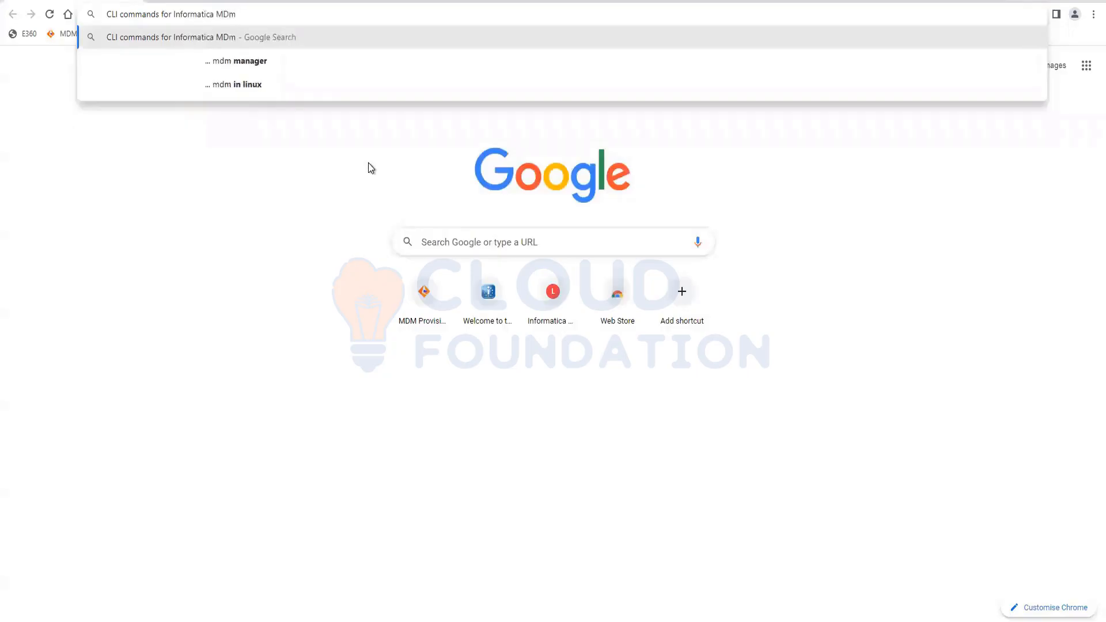
{"action": "key", "text": "Return"}
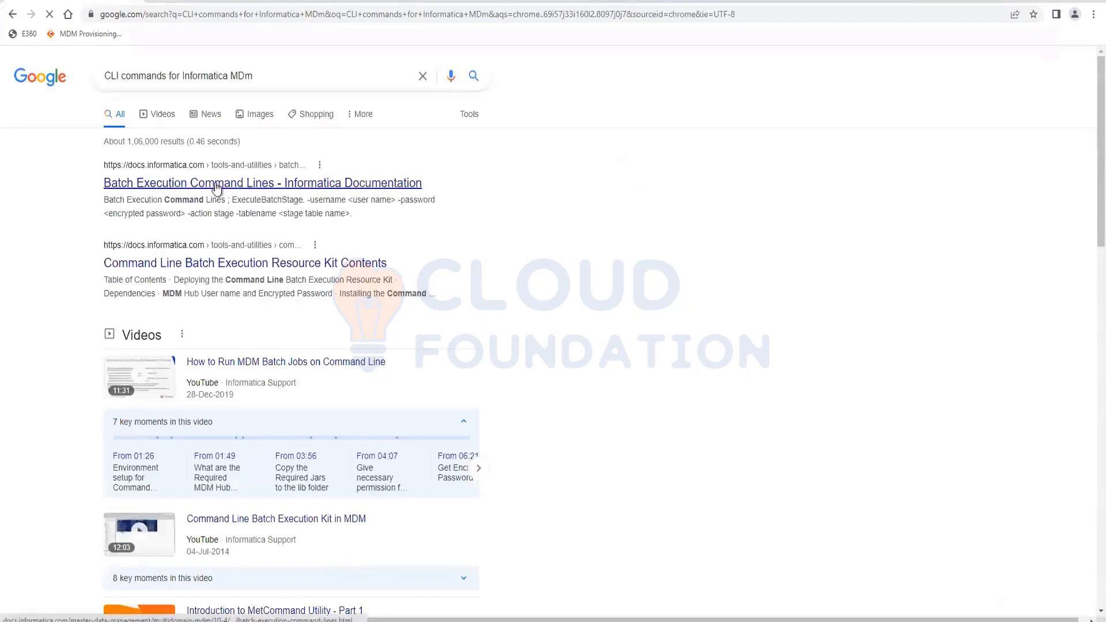
- Open the Batch Execution Command Lines docs and select ExecuteBatchGroup in its command table
{"action": "left_click", "coordinate": [323, 264]}
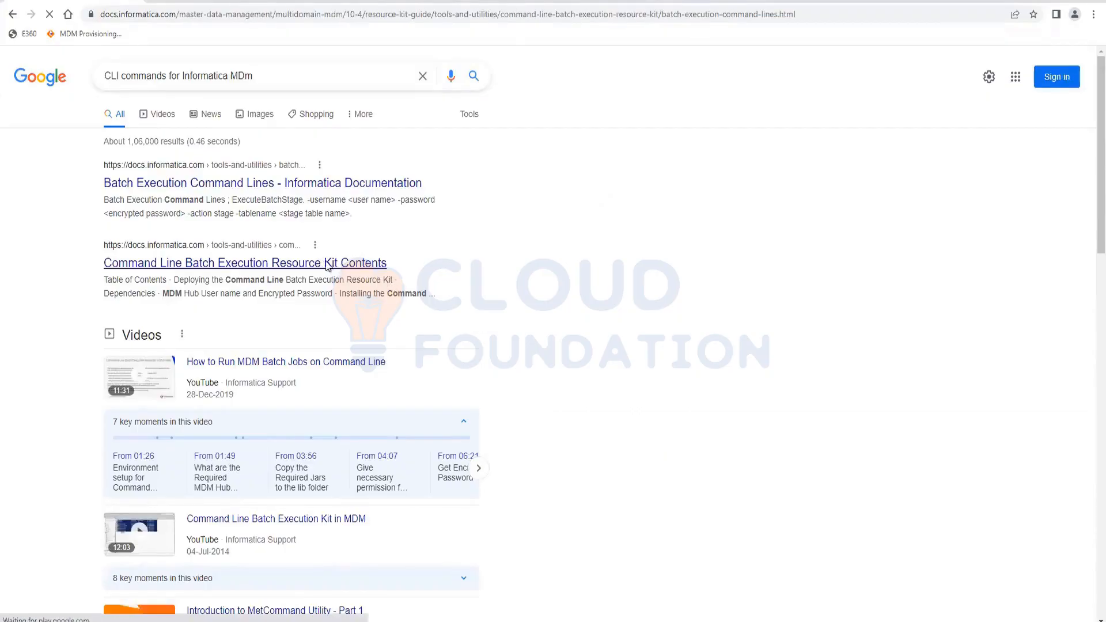
{"action": "scroll", "coordinate": [483, 391], "scroll_direction": "down", "scroll_amount": 1}
{"action": "scroll", "coordinate": [483, 388], "scroll_direction": "down", "scroll_amount": 2}
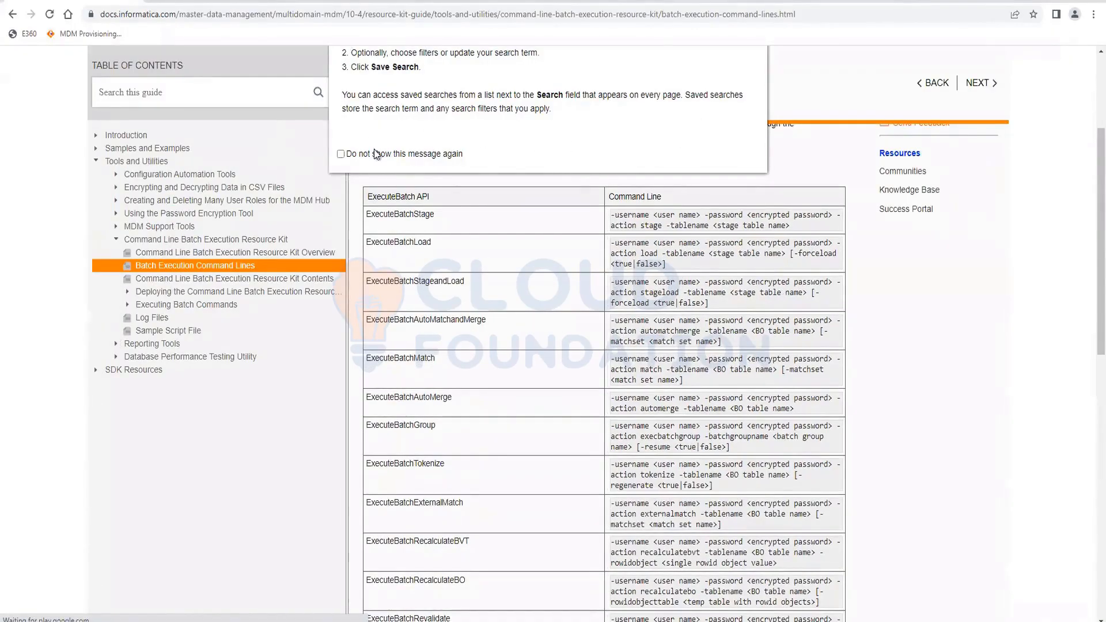
{"action": "left_click", "coordinate": [751, 121]}
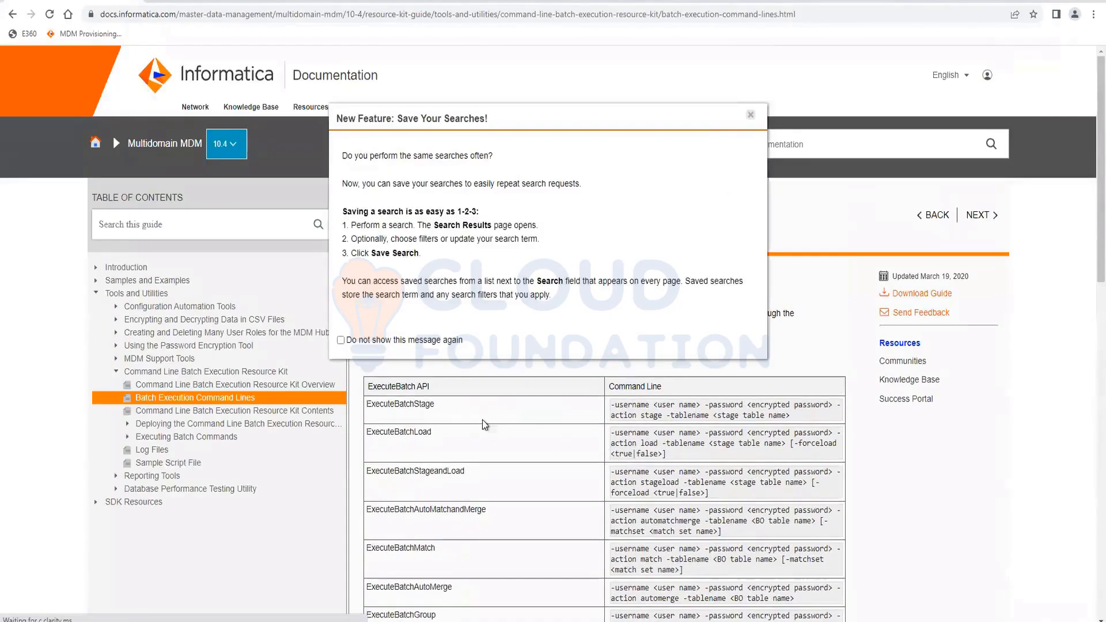
{"action": "scroll", "coordinate": [441, 416], "scroll_direction": "down", "scroll_amount": 2}
{"action": "scroll", "coordinate": [455, 392], "scroll_direction": "down", "scroll_amount": 1}
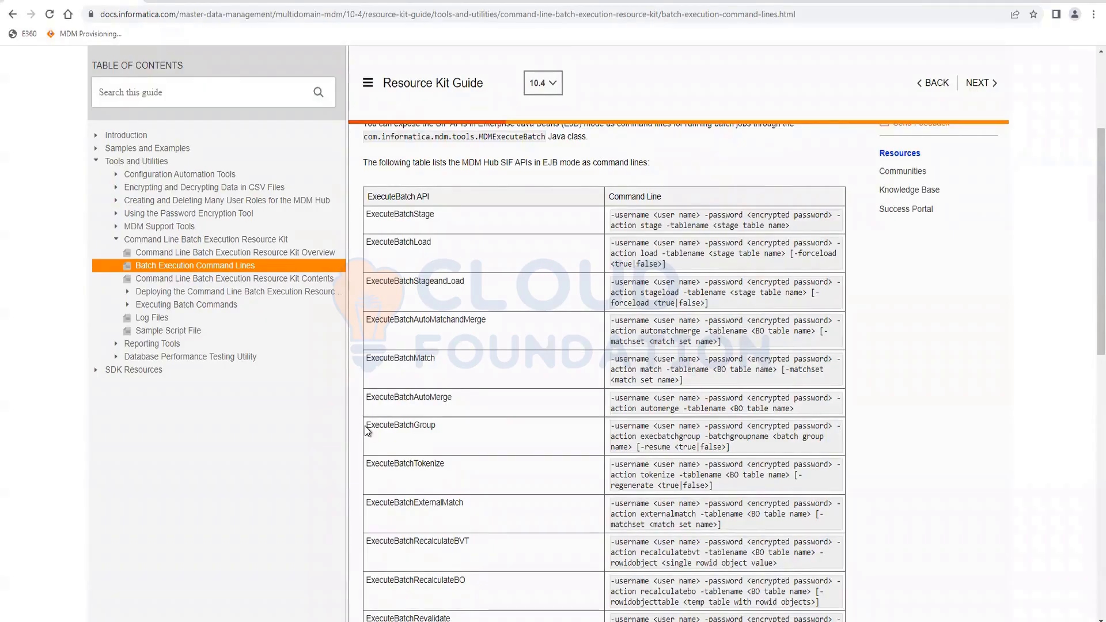
{"action": "left_click_drag", "start_coordinate": [364, 426], "coordinate": [451, 424]}
{"action": "mouse_move", "coordinate": [213, 621]}
{"action": "left_click", "coordinate": [216, 585]}
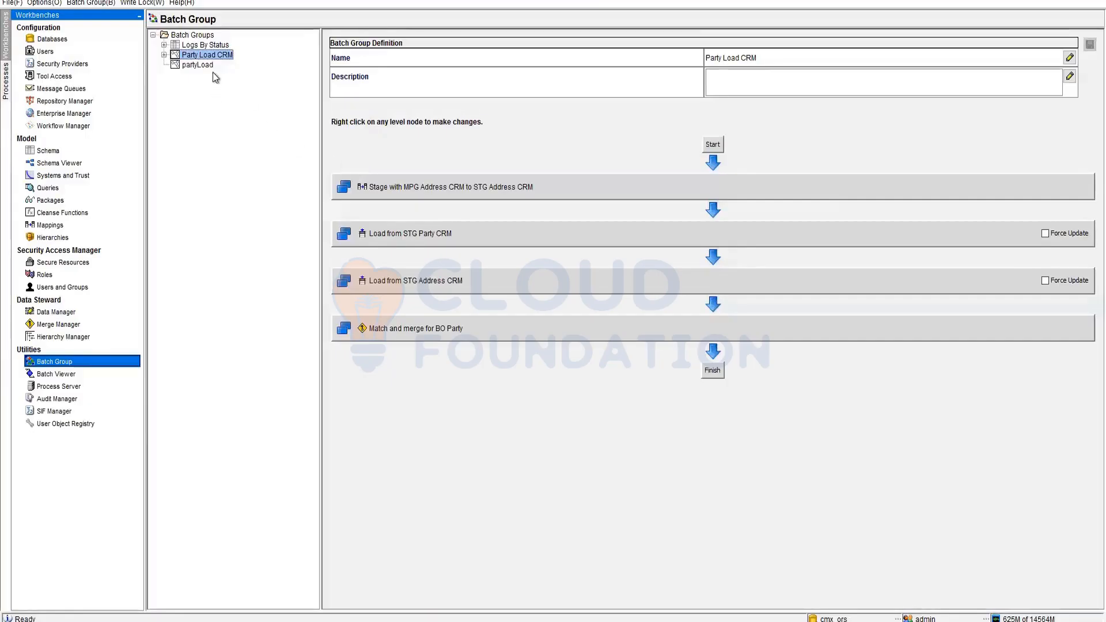
{"action": "double_click", "coordinate": [756, 59]}
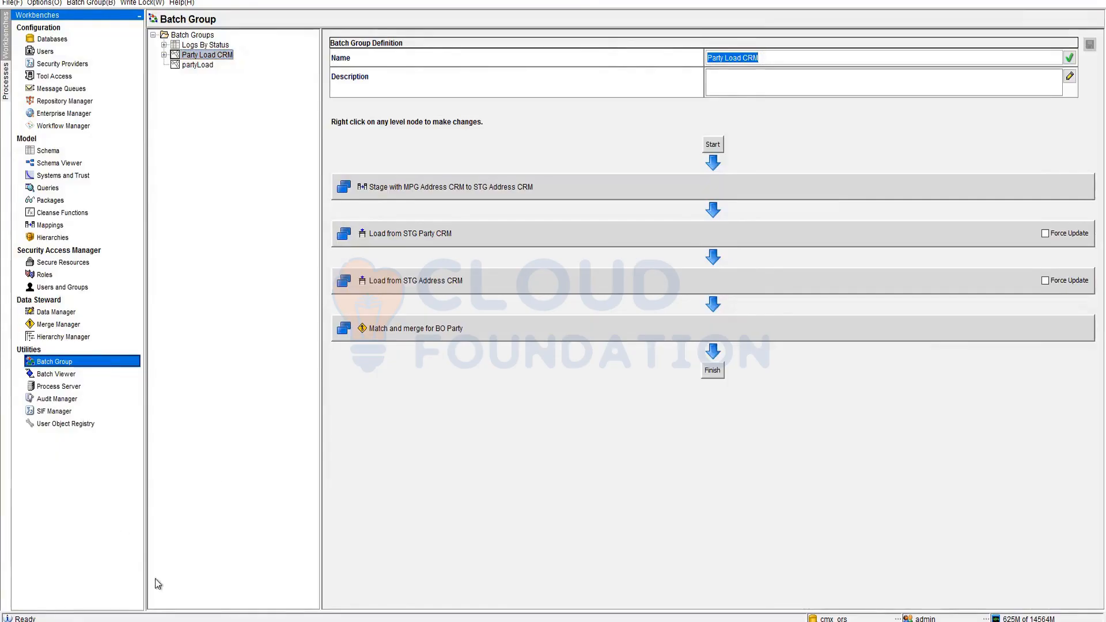
{"action": "left_click", "coordinate": [213, 621]}
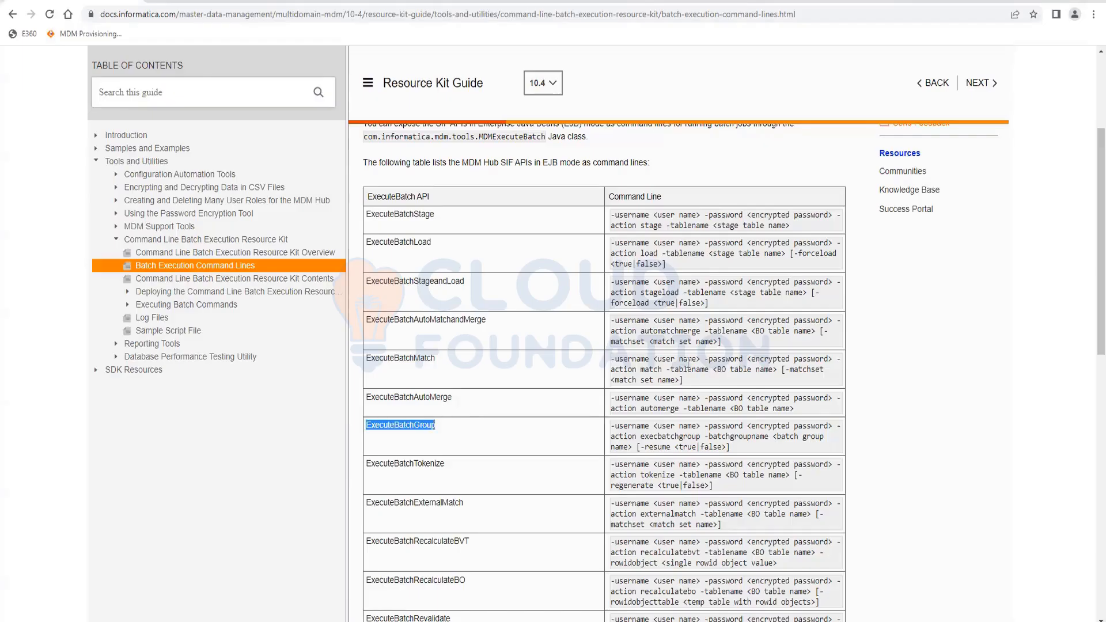
- Select the full ExecuteBatchGroup command line, including its <batch group name> placeholder
{"action": "left_click", "coordinate": [776, 438]}
{"action": "left_click_drag", "start_coordinate": [772, 436], "coordinate": [631, 447]}
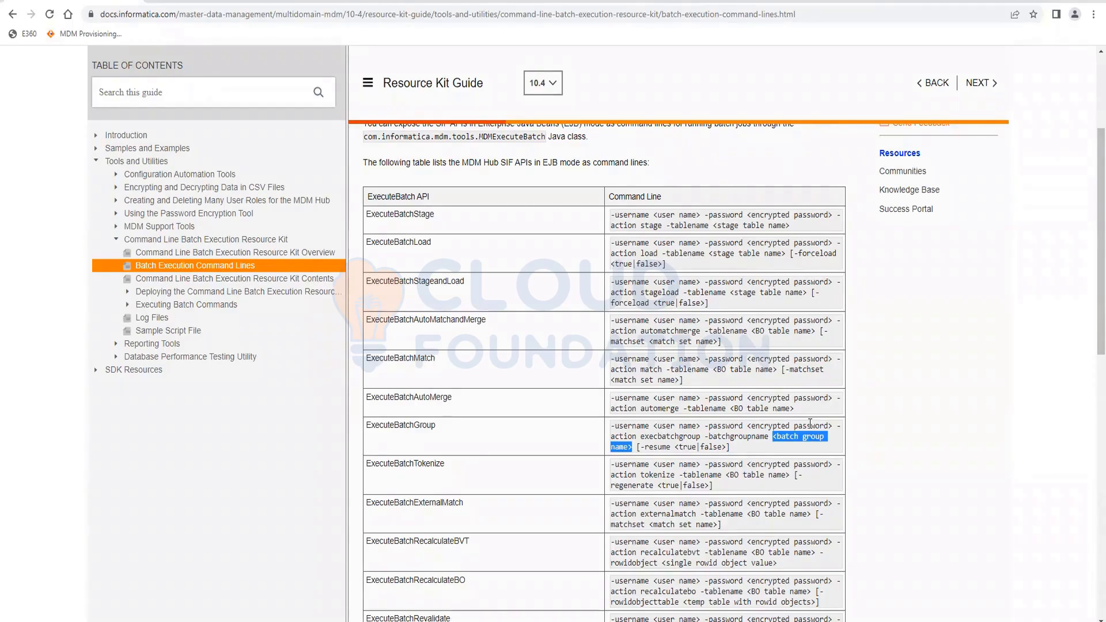
{"action": "scroll", "coordinate": [622, 274], "scroll_direction": "up", "scroll_amount": 3}
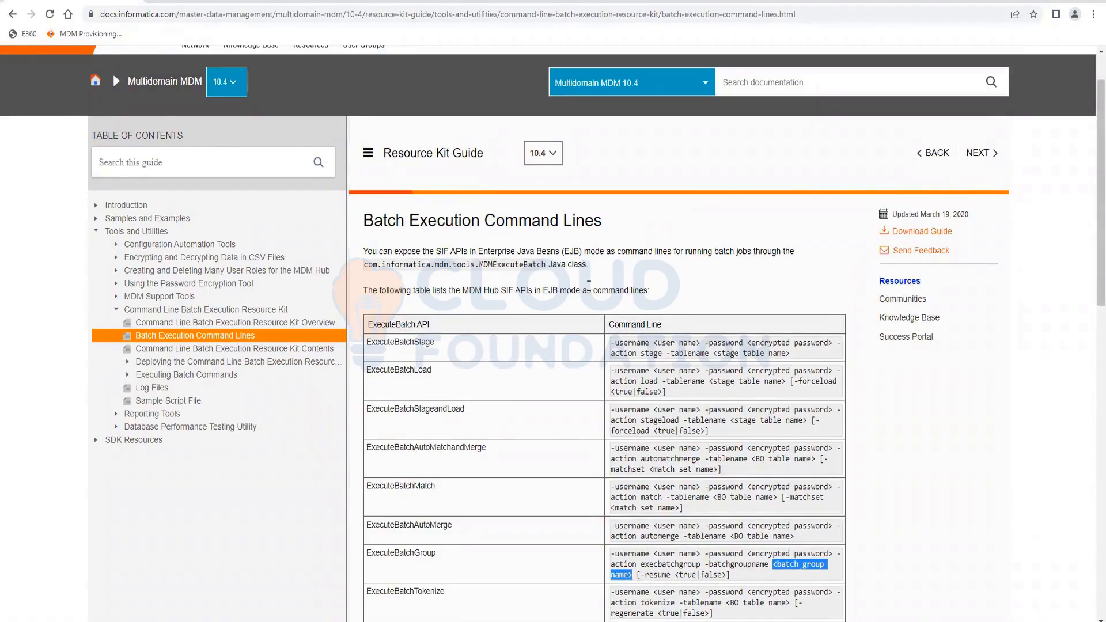
{"action": "scroll", "coordinate": [631, 363], "scroll_direction": "down", "scroll_amount": 2}
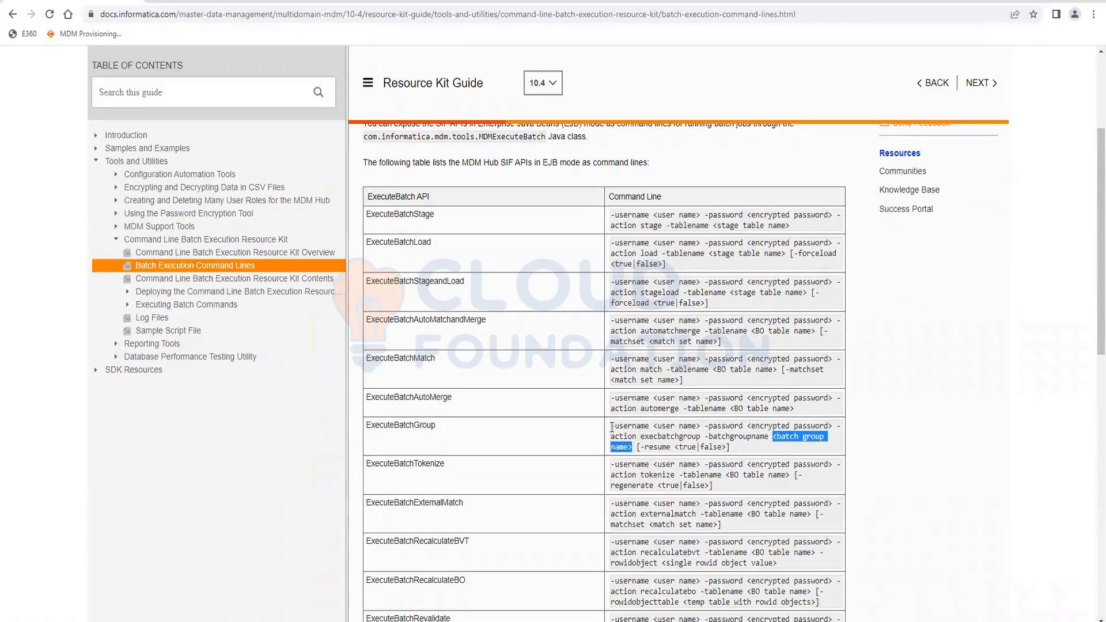
{"action": "left_click_drag", "start_coordinate": [611, 429], "coordinate": [741, 454]}
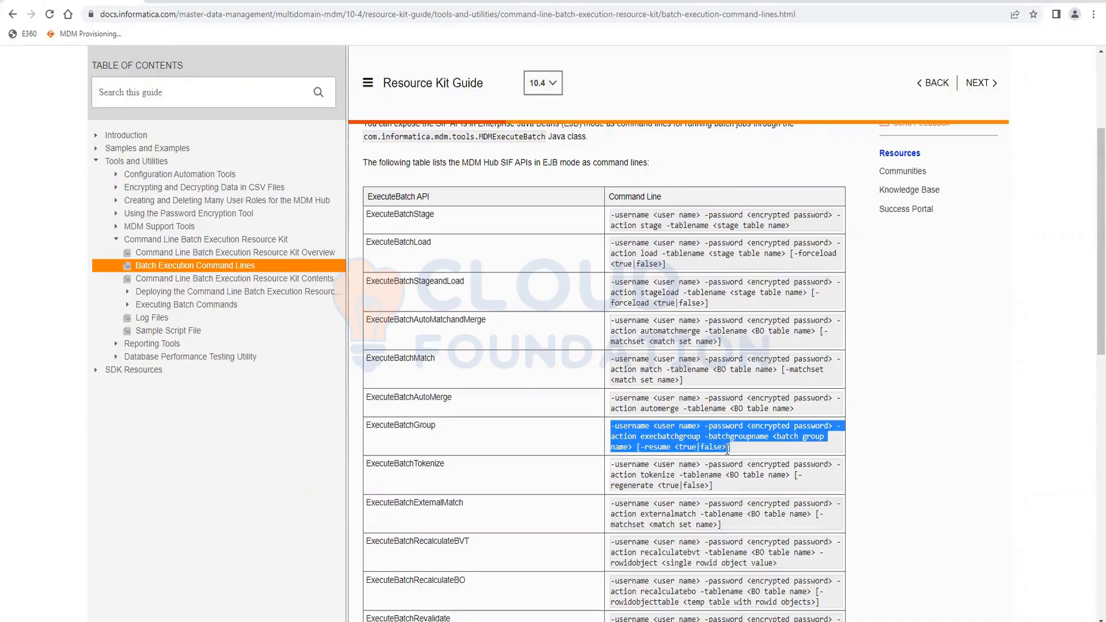
{"action": "left_click_drag", "start_coordinate": [727, 448], "coordinate": [612, 438]}
{"action": "scroll", "coordinate": [446, 499], "scroll_direction": "down", "scroll_amount": 12}
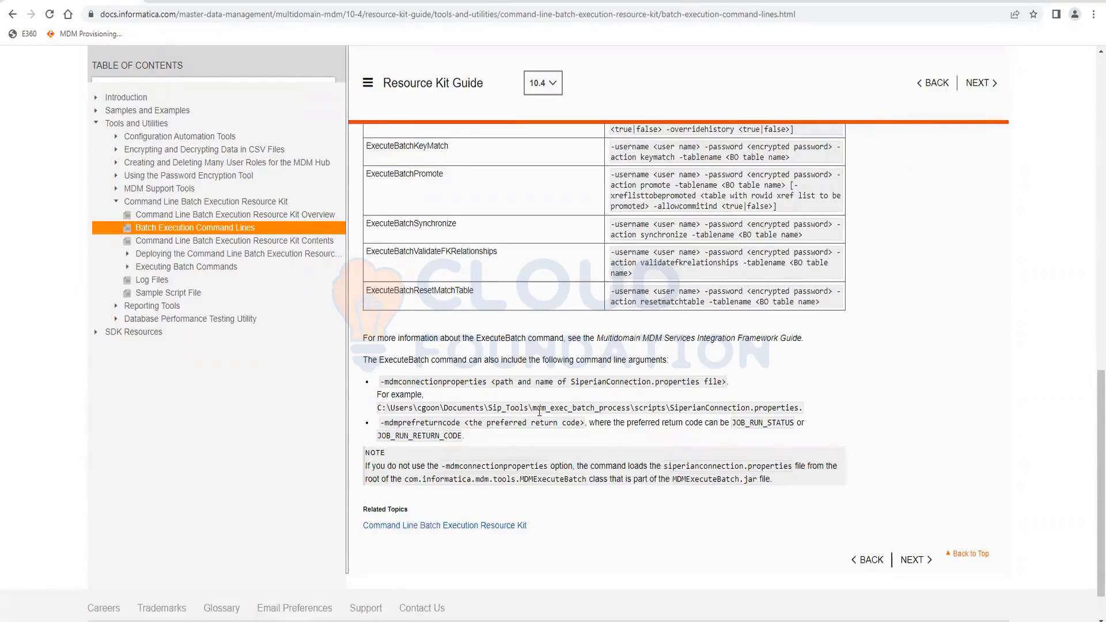
{"action": "double_click", "coordinate": [560, 407]}
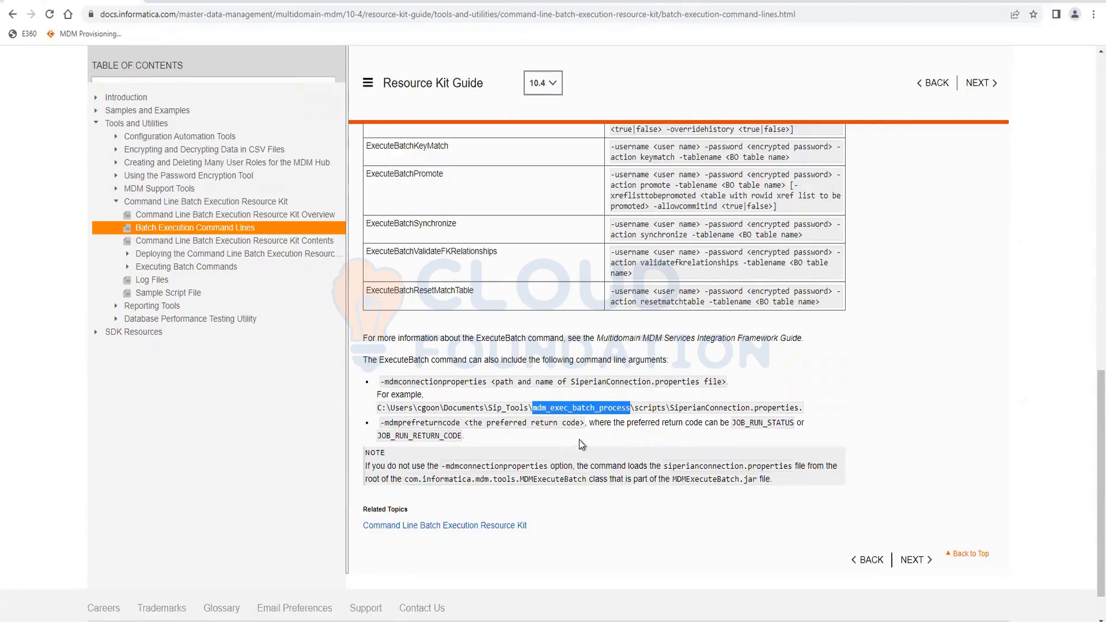
{"action": "scroll", "coordinate": [586, 438], "scroll_direction": "up", "scroll_amount": 7}
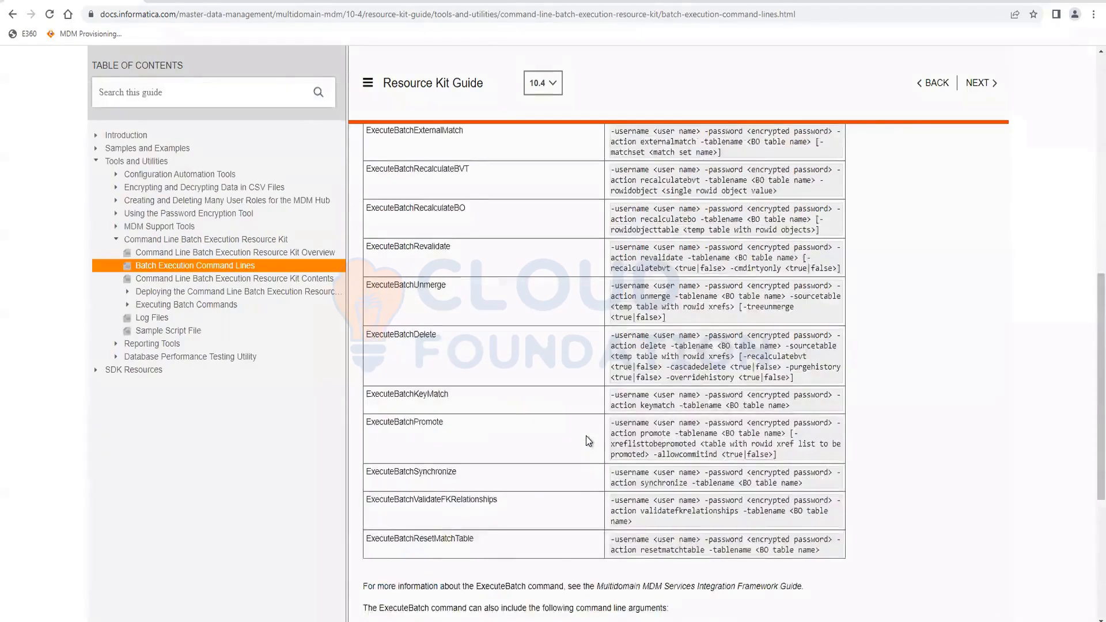
{"action": "scroll", "coordinate": [586, 436], "scroll_direction": "up", "scroll_amount": 5}
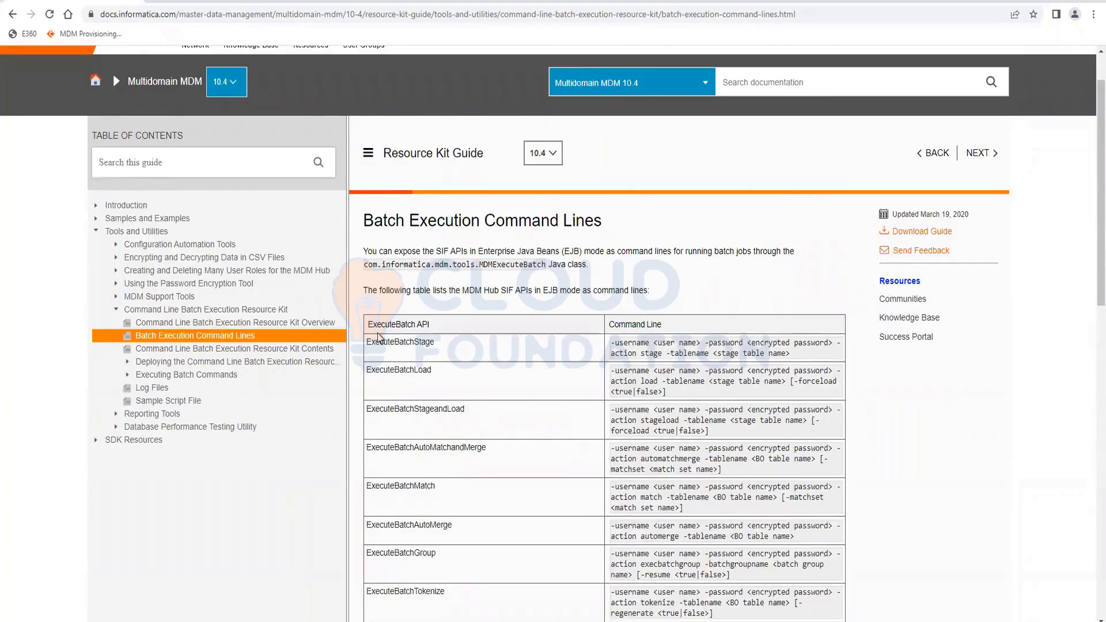
{"action": "scroll", "coordinate": [533, 420], "scroll_direction": "down", "scroll_amount": 2}
{"action": "scroll", "coordinate": [536, 424], "scroll_direction": "down", "scroll_amount": 6}
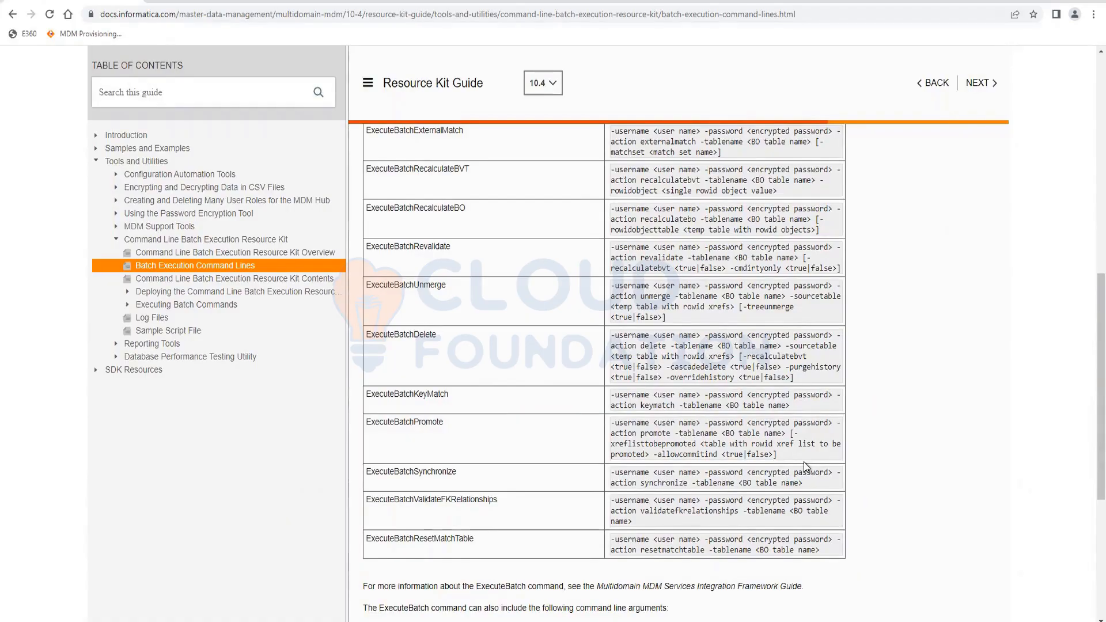
{"action": "left_click", "coordinate": [413, 12]}
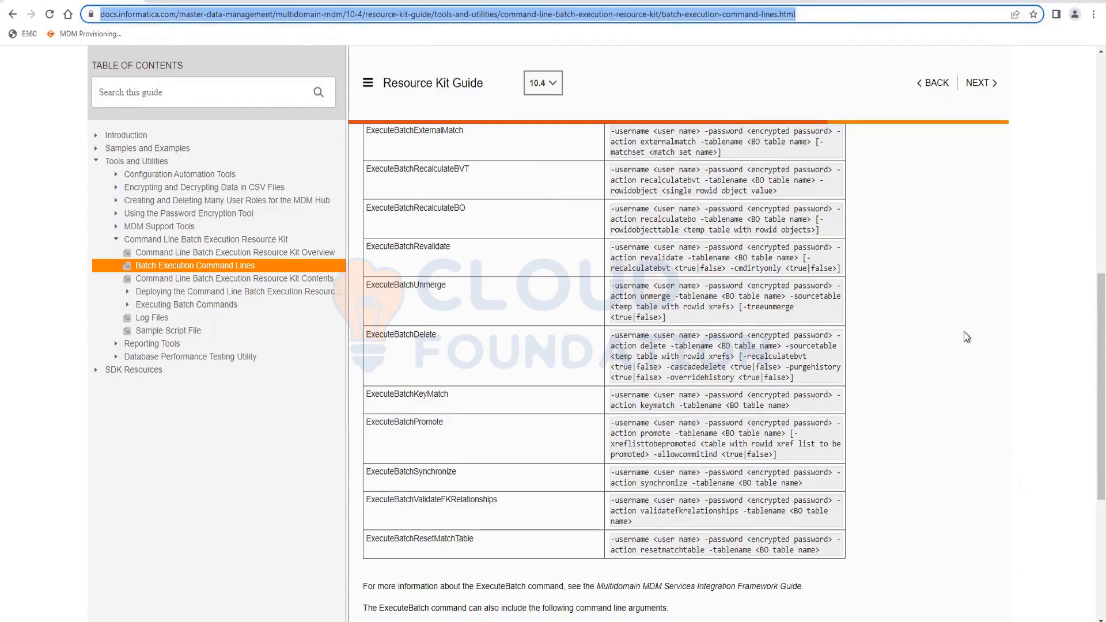
- Bring the Batch Group tool showing Party Load CRM's definition back into focus
{"action": "left_click", "coordinate": [677, 198]}
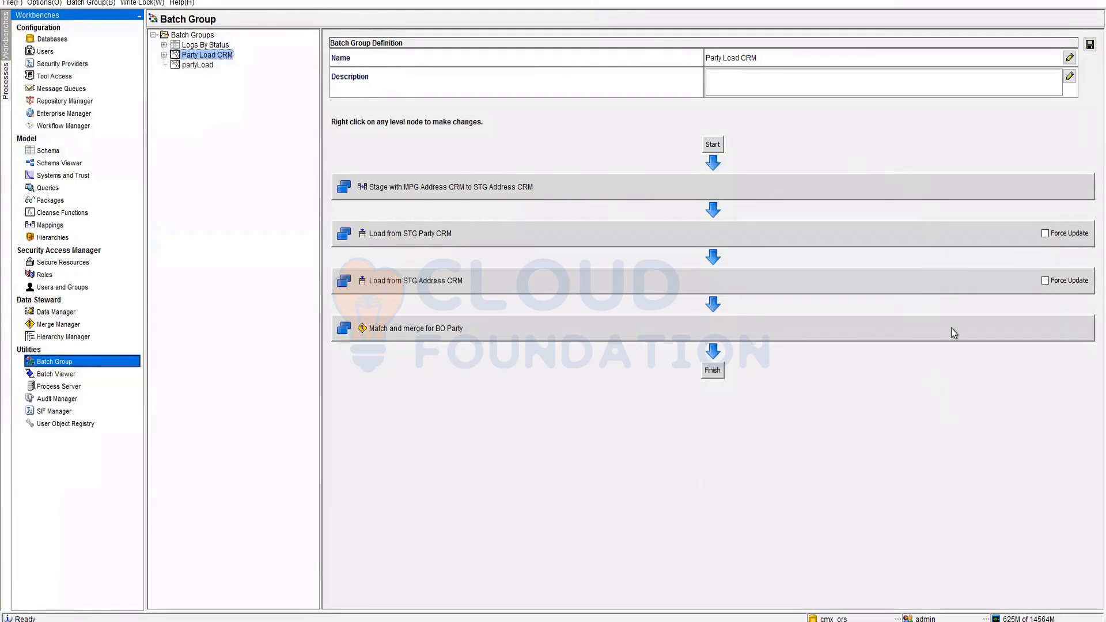
- Turn on Force Update for the Party CRM and Address CRM load steps, then go to Batch Viewer
{"action": "left_click", "coordinate": [1045, 233]}
{"action": "left_click", "coordinate": [1045, 280]}
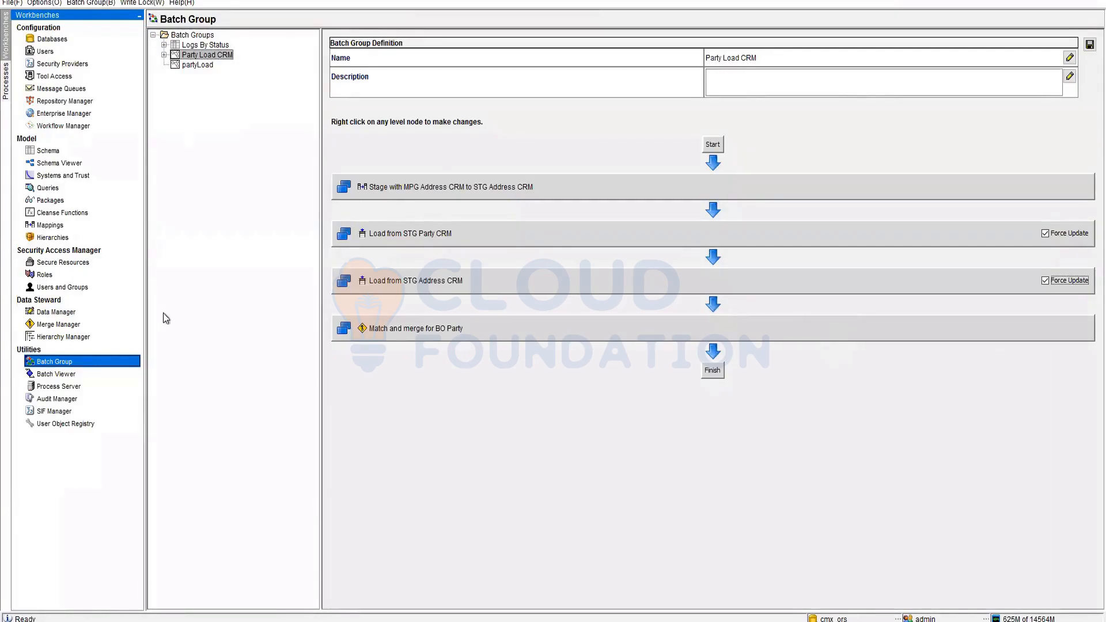
{"action": "left_click", "coordinate": [73, 375]}
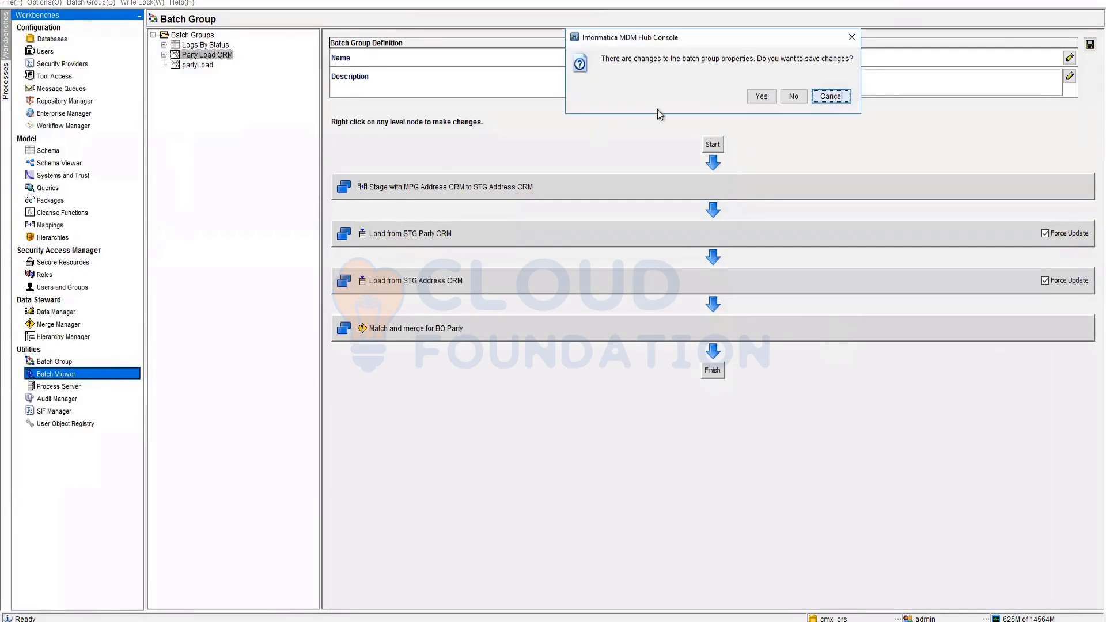
- Save the batch group changes and select Load from STG Party CRM in Batch Viewer
{"action": "left_click", "coordinate": [761, 98]}
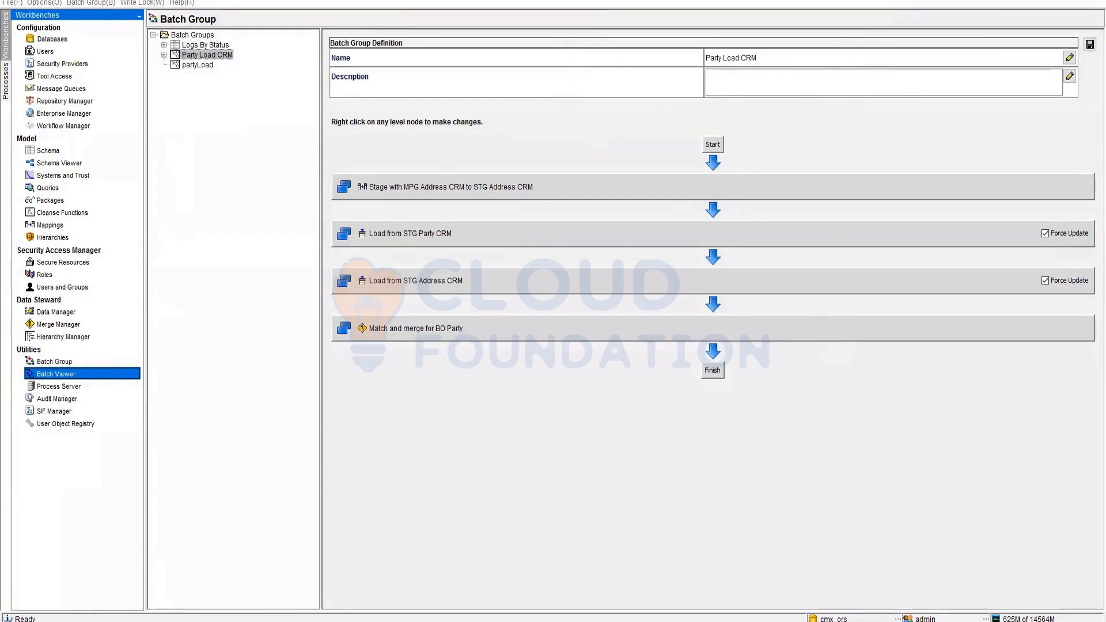
{"action": "mouse_move", "coordinate": [211, 621]}
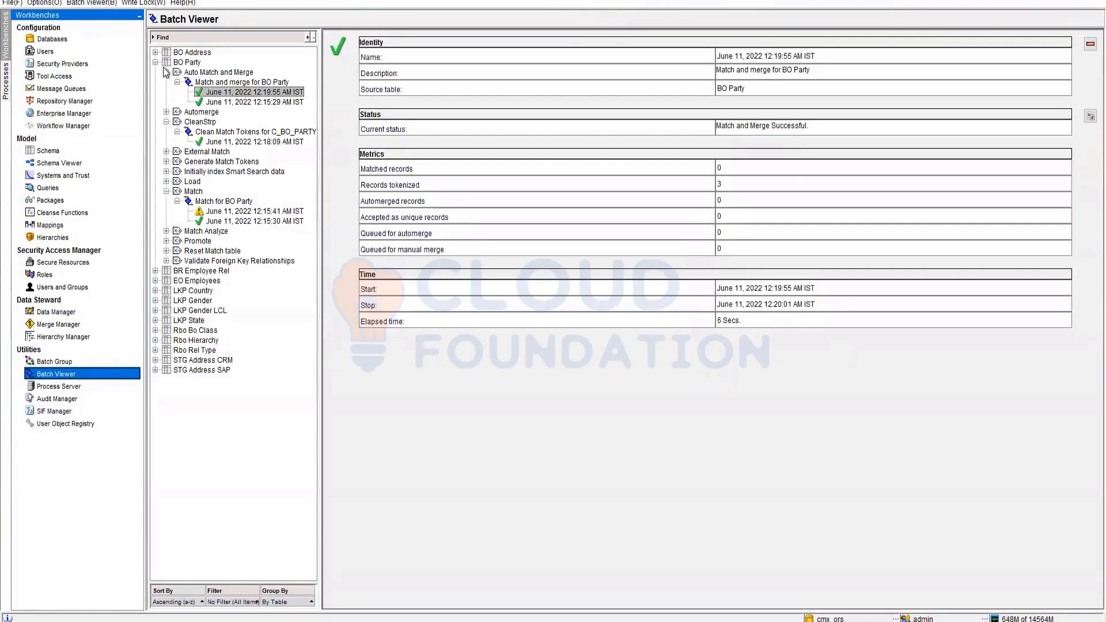
{"action": "left_click", "coordinate": [166, 182]}
{"action": "left_click", "coordinate": [233, 192]}
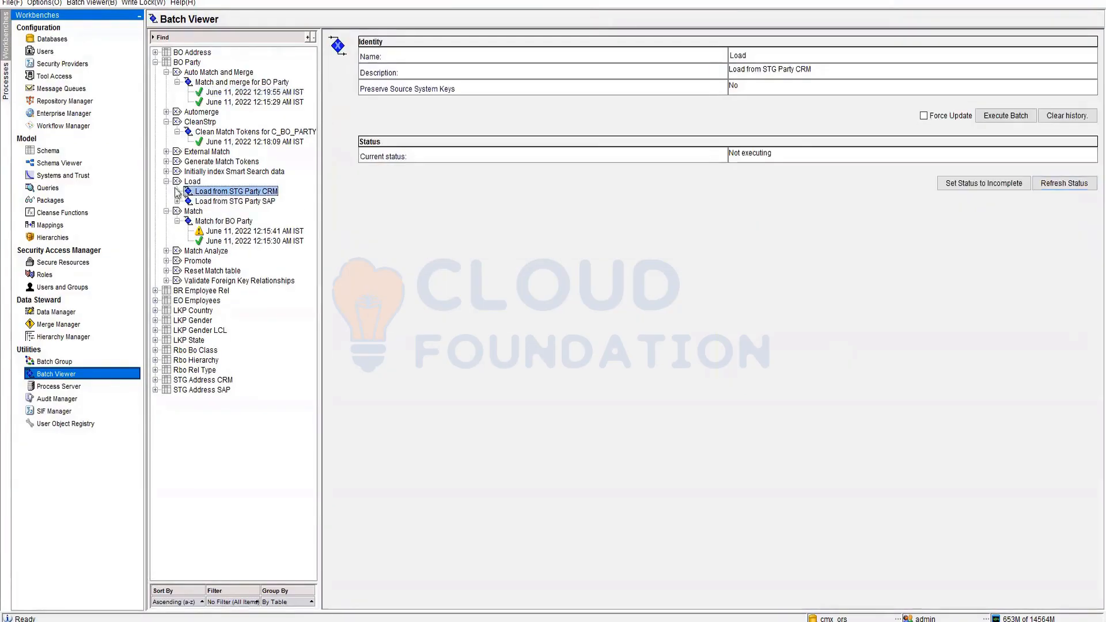
- Run Load from STG Party CRM with Force Update and open its completed run
{"action": "left_click", "coordinate": [923, 115]}
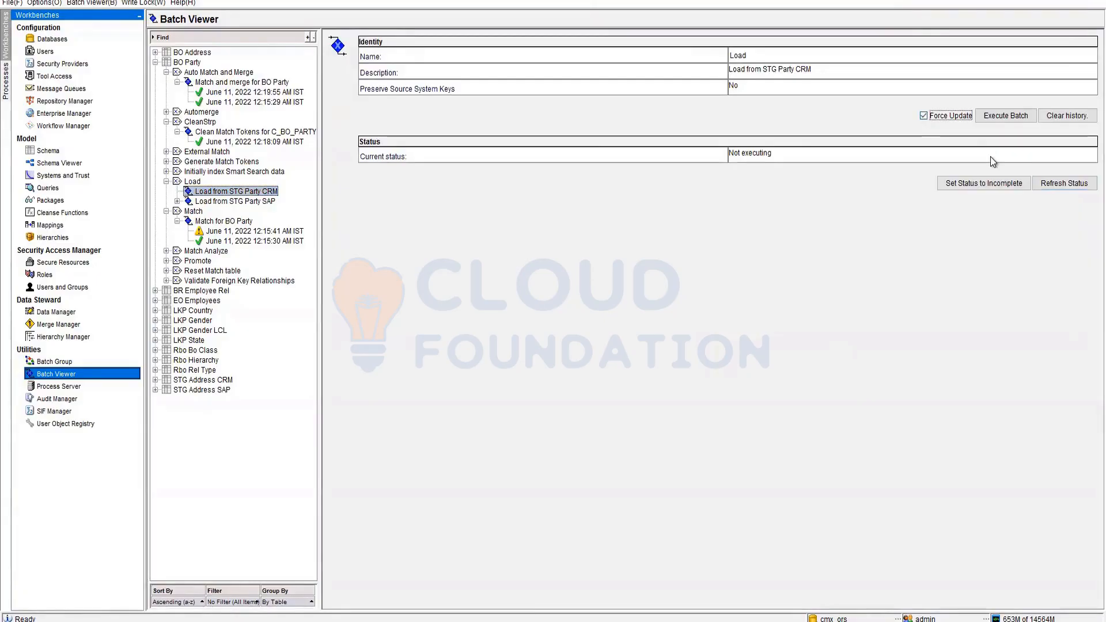
{"action": "left_click", "coordinate": [1006, 116]}
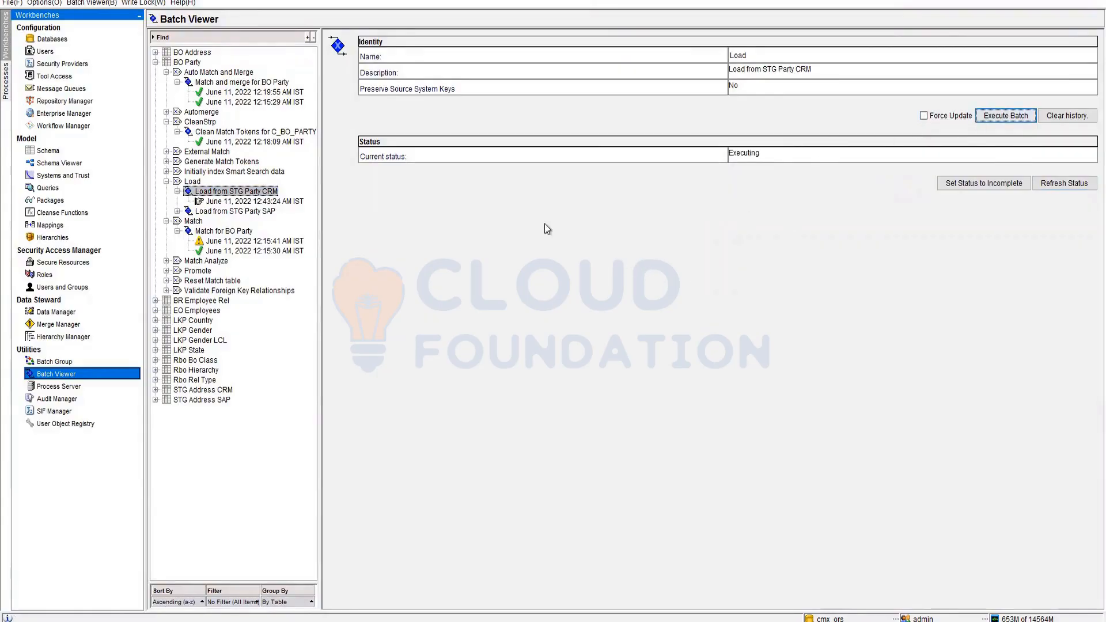
{"action": "left_click", "coordinate": [1062, 183]}
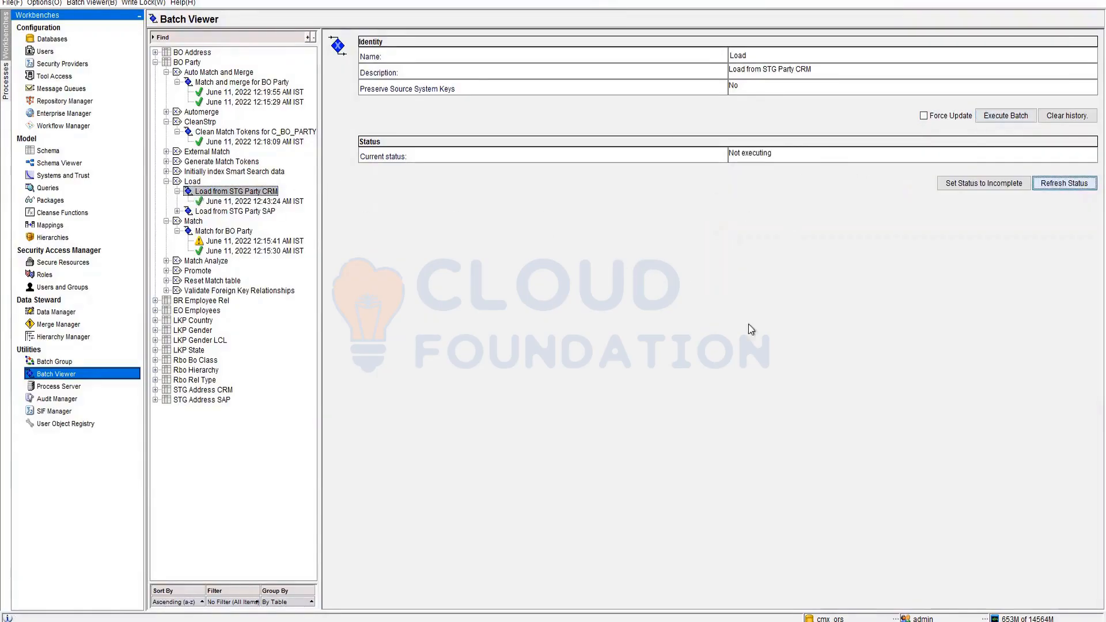
{"action": "left_click", "coordinate": [268, 201]}
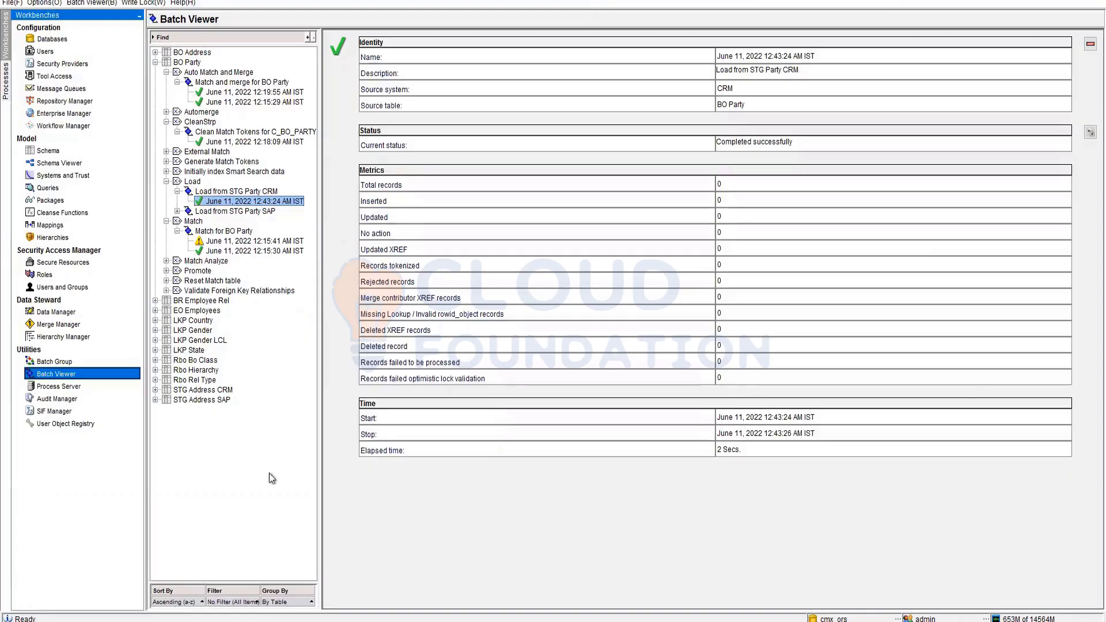
- Add the line 'ETL ------ SQL --->Delete sql' below the existing Notepad notes
{"action": "key", "text": "alt+Tab"}
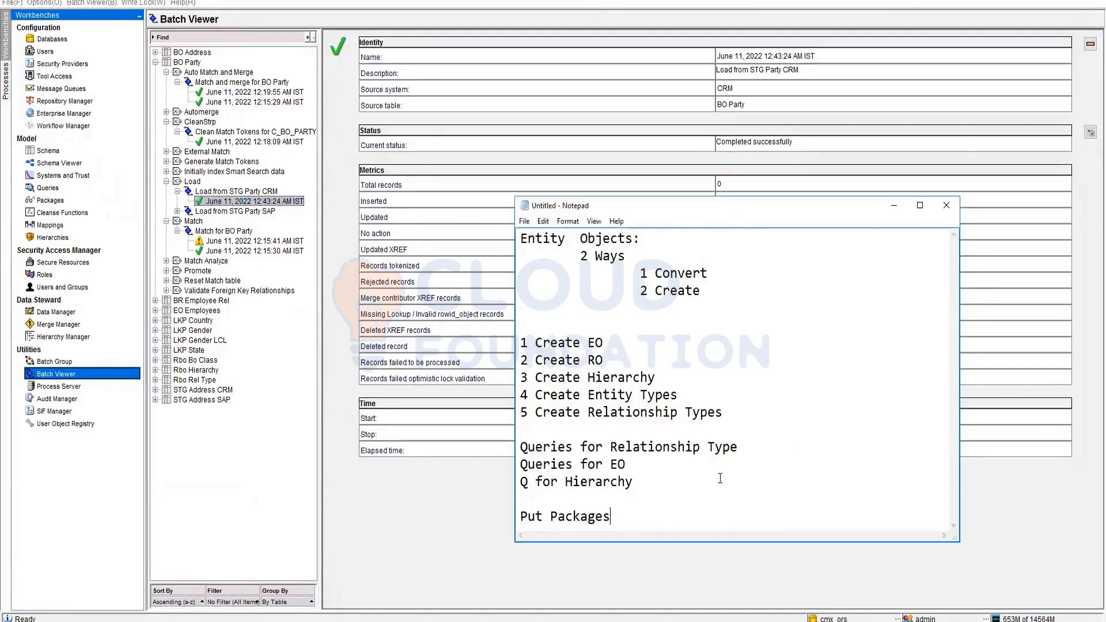
{"action": "key", "text": "ctrl+a"}
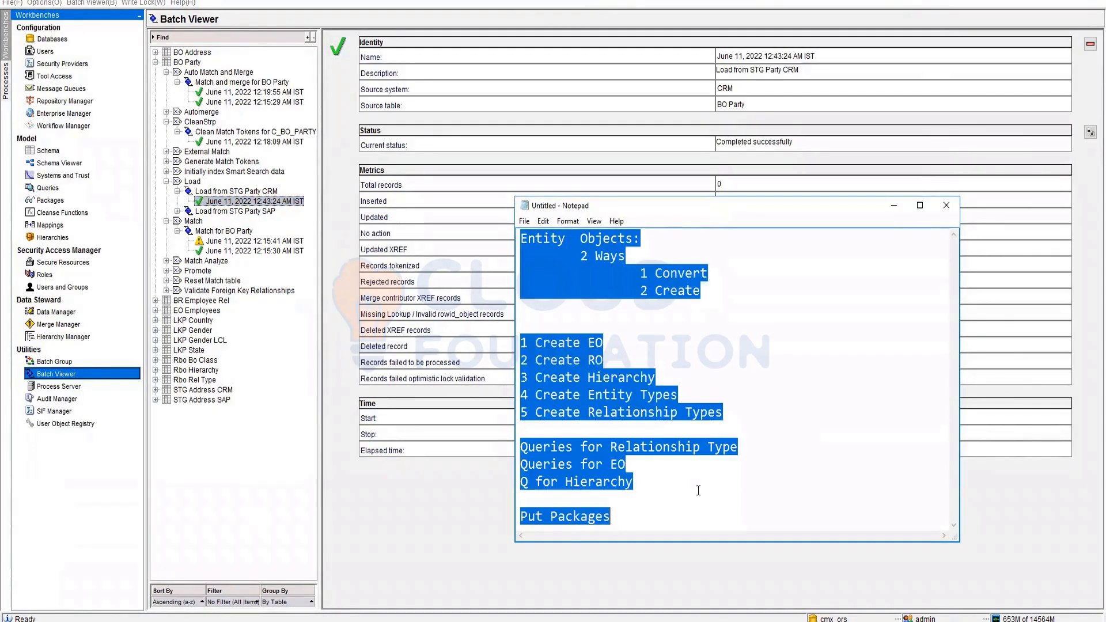
{"action": "left_click", "coordinate": [689, 509]}
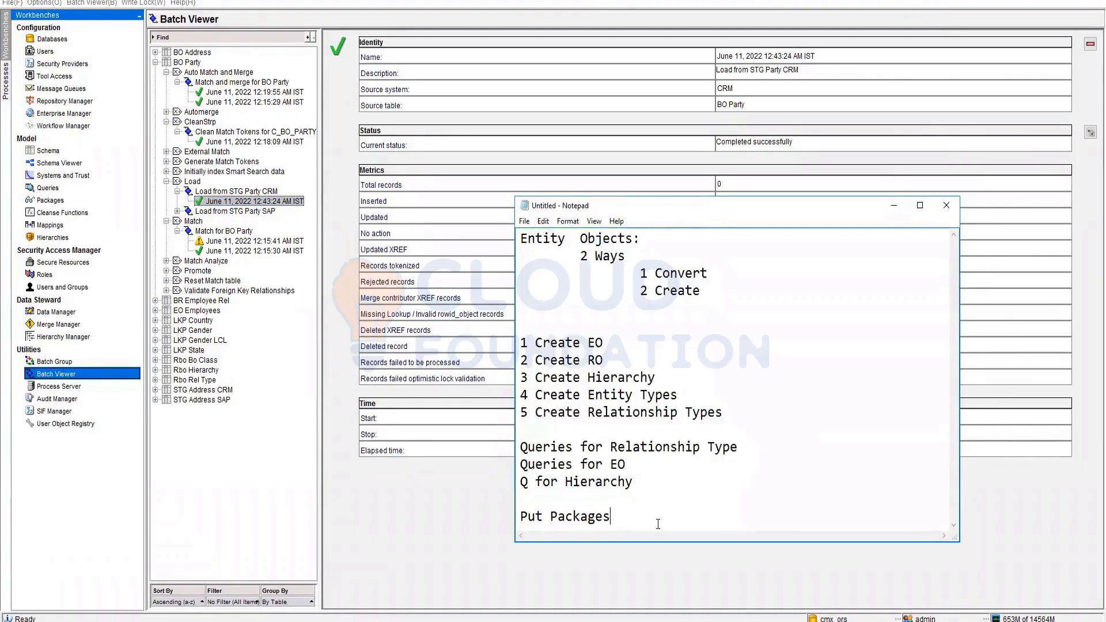
{"action": "key", "text": "Return"}
{"action": "key", "text": "Return"}
{"action": "key", "text": "Return"}
{"action": "key", "text": "Return"}
{"action": "key", "text": "Return"}
{"action": "key", "text": "Return"}
{"action": "key", "text": "Return"}
{"action": "key", "text": "Return"}
{"action": "key", "text": "Return"}
{"action": "key", "text": "Return"}
{"action": "key", "text": "Return"}
{"action": "key", "text": "Return"}
{"action": "key", "text": "Return"}
{"action": "key", "text": "Return"}
{"action": "key", "text": "Return"}
{"action": "key", "text": "Return"}
{"action": "key", "text": "Return"}
{"action": "key", "text": "Return"}
{"action": "key", "text": "Return"}
{"action": "key", "text": "Return"}
{"action": "key", "text": "Return"}
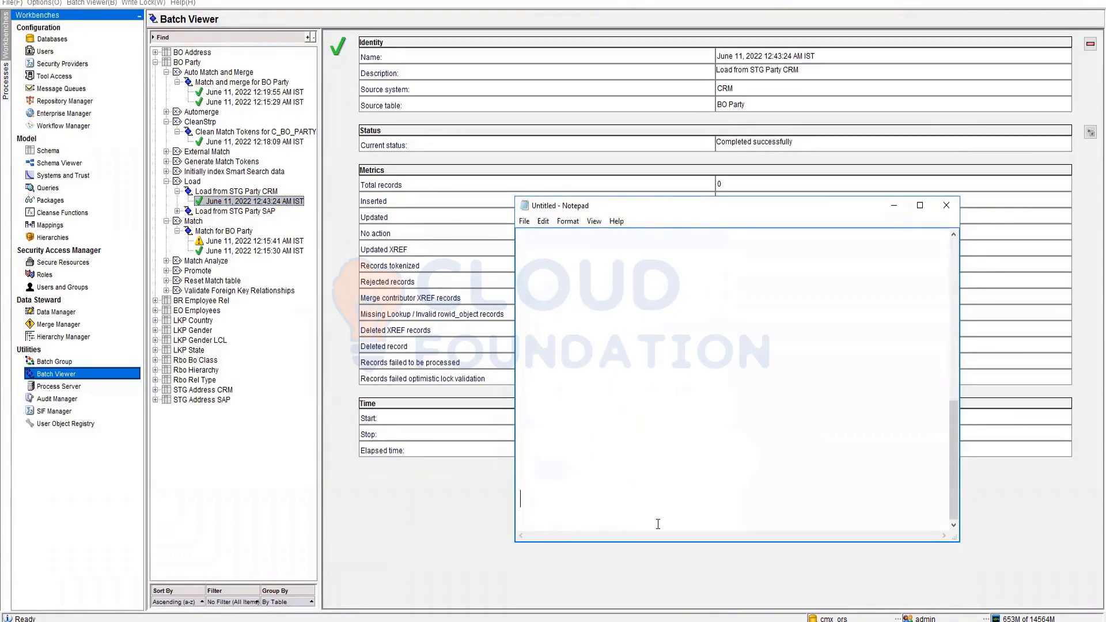
{"action": "key", "text": "BackSpace"}
{"action": "key", "text": "BackSpace"}
{"action": "type", "text": "ETL"}
{"action": "type", "text": " ------ "}
{"action": "type", "text": "SAS"}
{"action": "key", "text": "BackSpace"}
{"action": "key", "text": "BackSpace"}
{"action": "type", "text": "QL --->"}
{"action": "type", "text": "Delte"}
{"action": "key", "text": "BackSpace"}
{"action": "key", "text": "BackSpace"}
{"action": "key", "text": "BackSpace"}
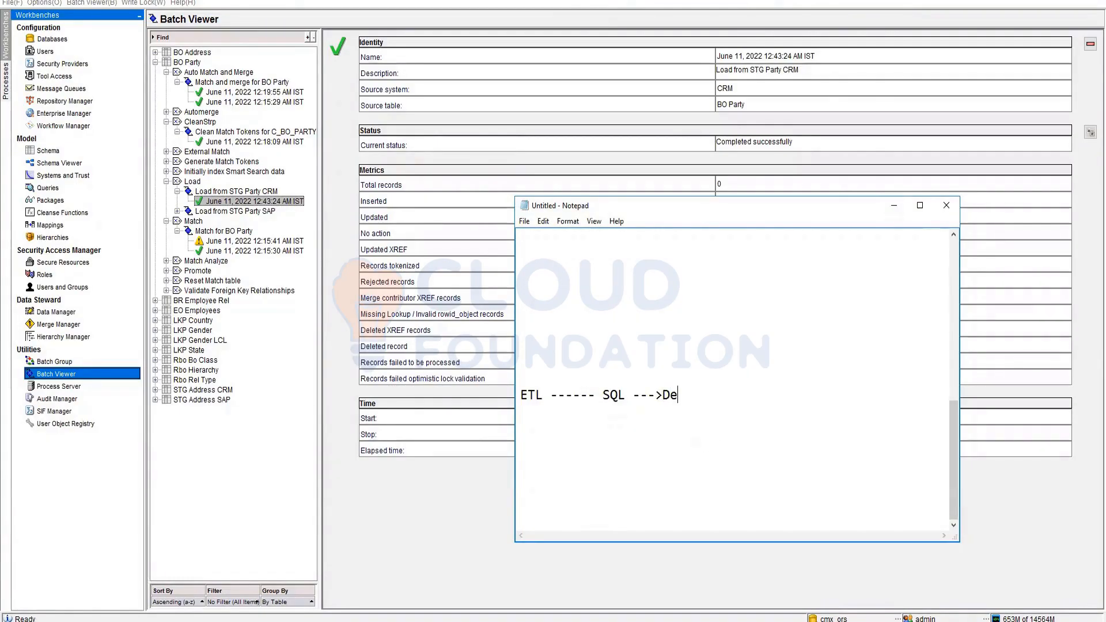
{"action": "type", "text": "lete sql"}
- Open the partyLoad batch group, then release and re-acquire the write lock
{"action": "left_click", "coordinate": [55, 361]}
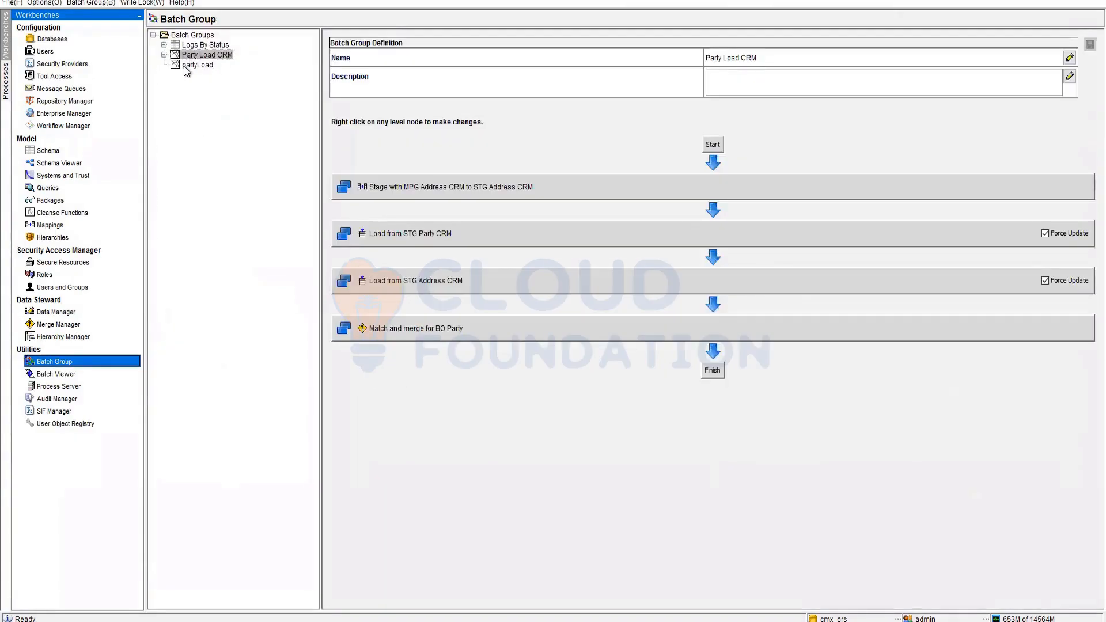
{"action": "left_click", "coordinate": [186, 66]}
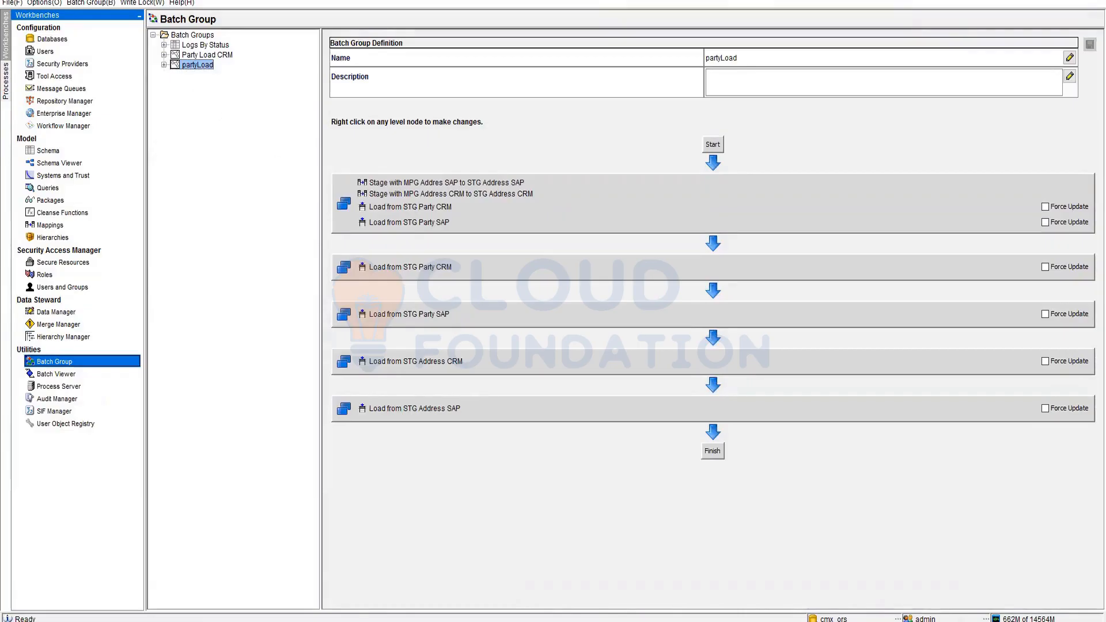
{"action": "left_click", "coordinate": [140, 4]}
{"action": "left_click", "coordinate": [153, 46]}
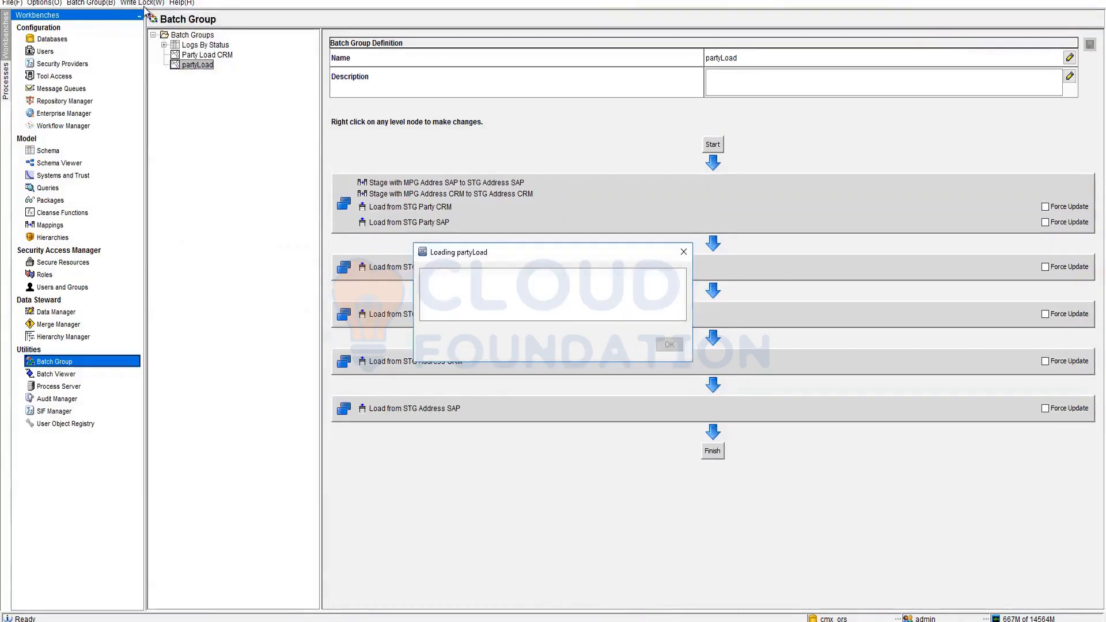
{"action": "left_click", "coordinate": [143, 4]}
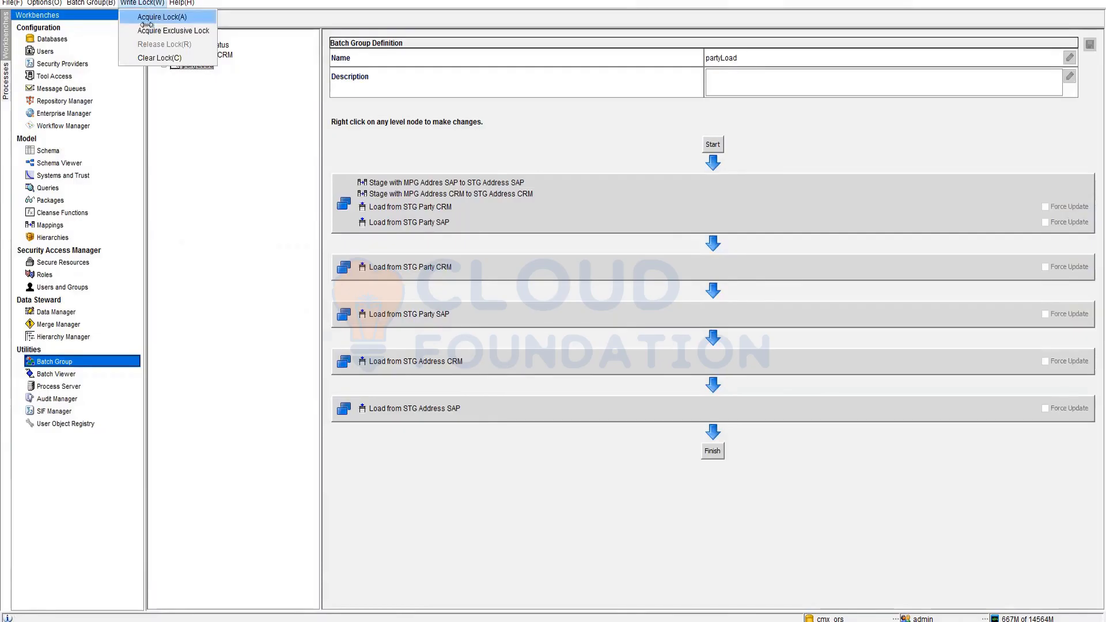
{"action": "left_click", "coordinate": [147, 23]}
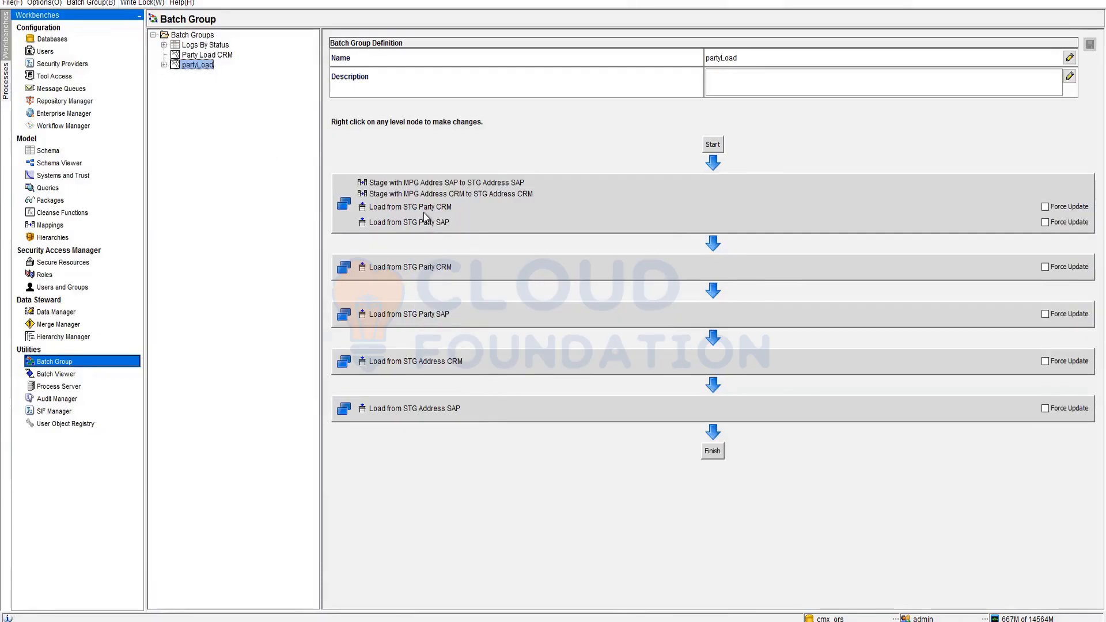
- Remove the existing first level from the partyLoad batch group
{"action": "right_click", "coordinate": [424, 213]}
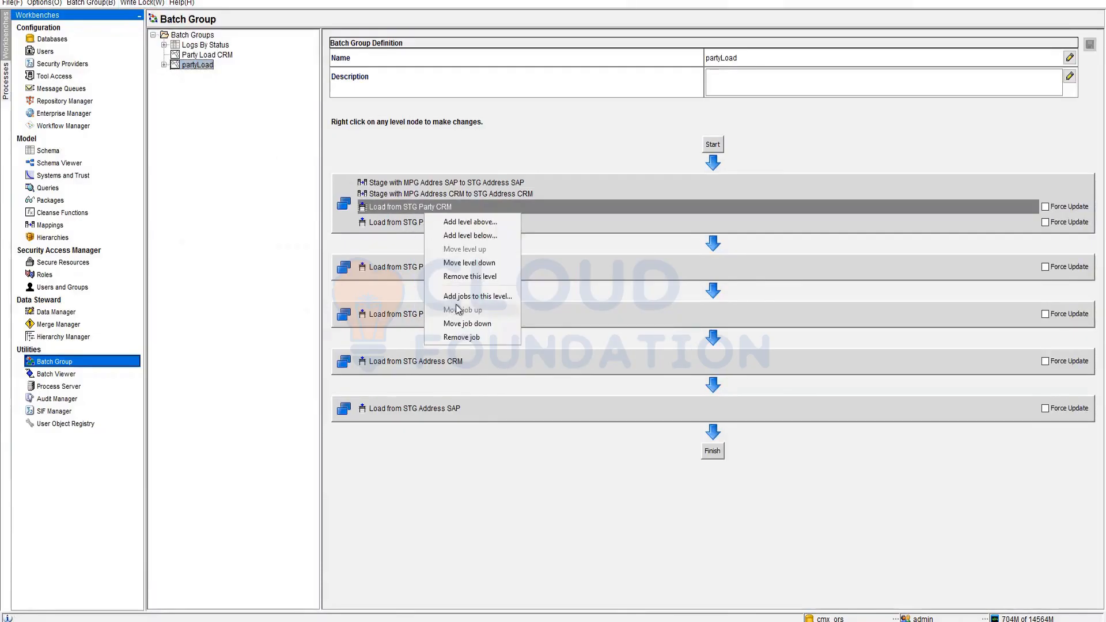
{"action": "left_click", "coordinate": [470, 277]}
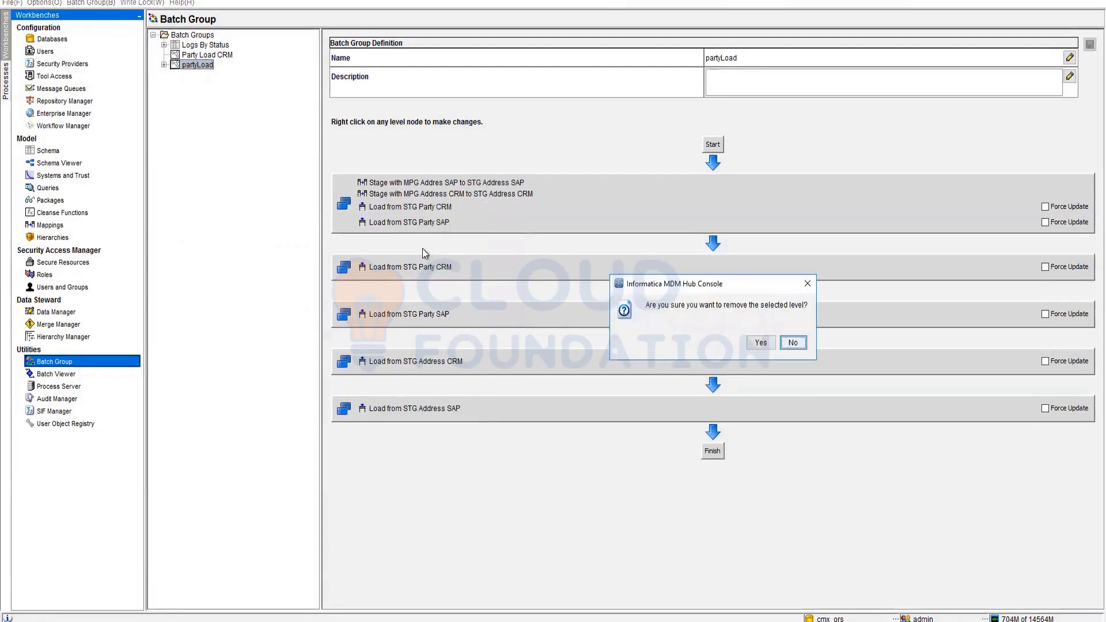
{"action": "left_click", "coordinate": [761, 343]}
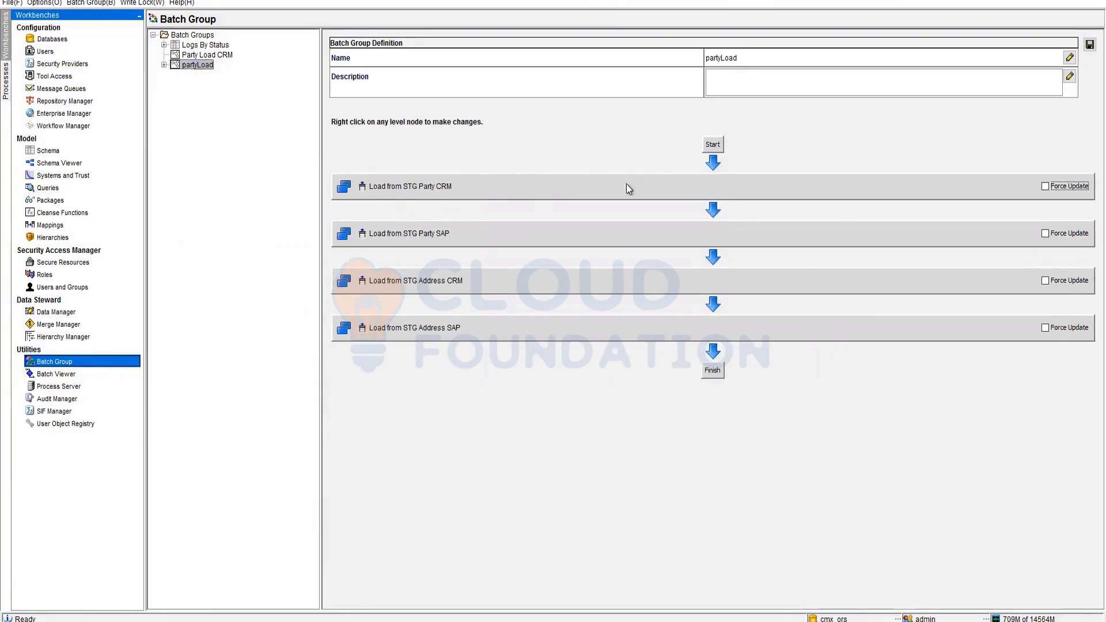
- Insert a new level after Start holding the SAP and CRM address staging jobs, and save
{"action": "right_click", "coordinate": [718, 149]}
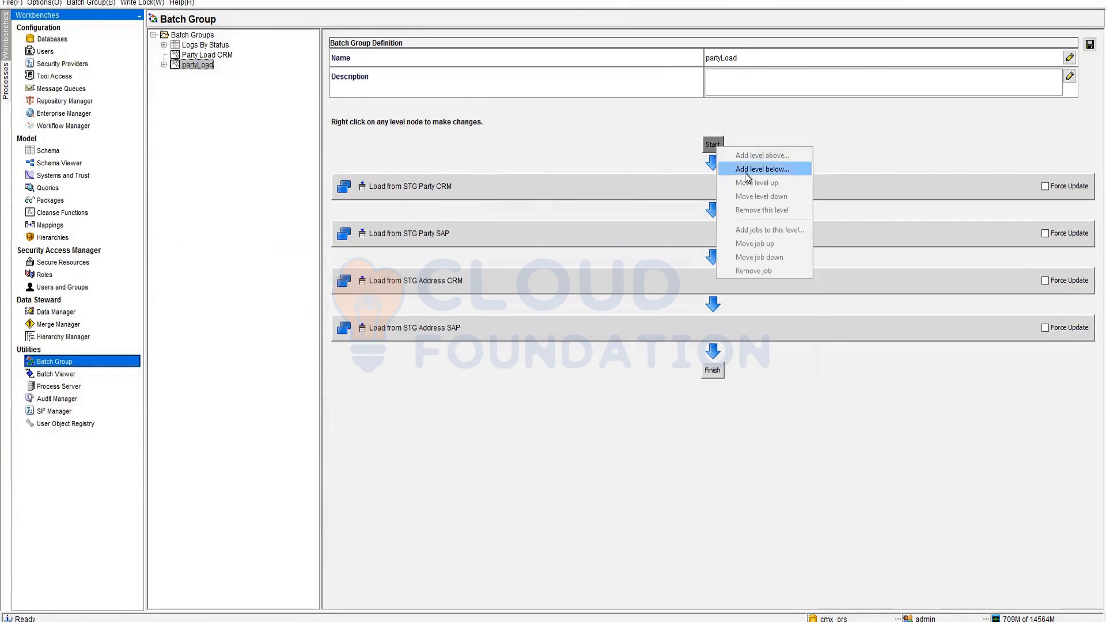
{"action": "left_click", "coordinate": [748, 167]}
{"action": "left_click", "coordinate": [432, 125]}
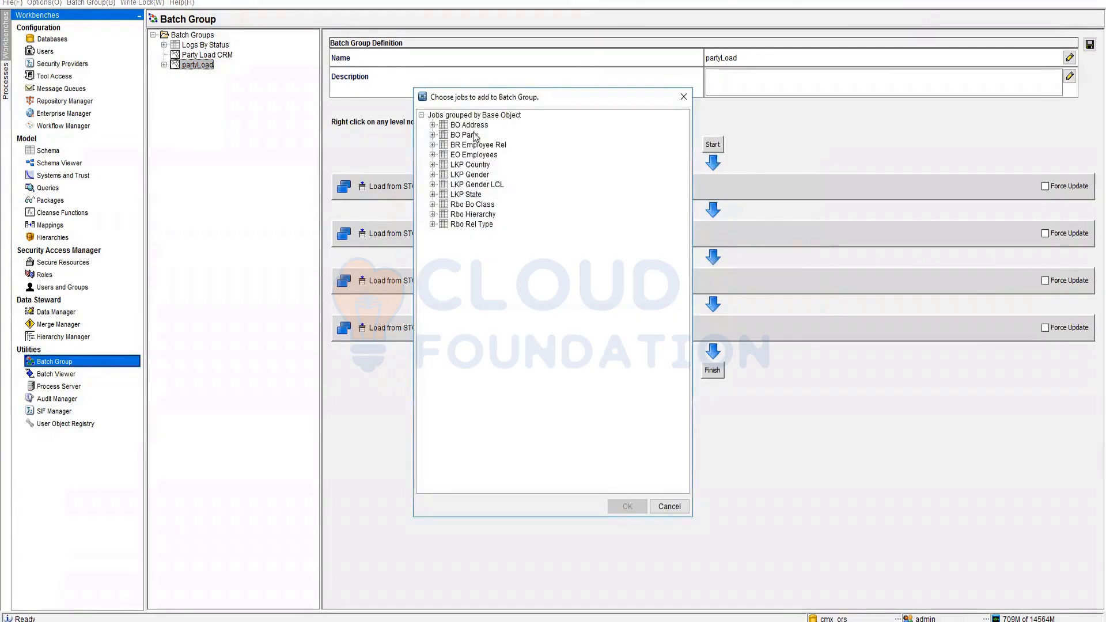
{"action": "left_click", "coordinate": [478, 135]}
{"action": "left_click", "coordinate": [499, 145], "text": "ctrl"}
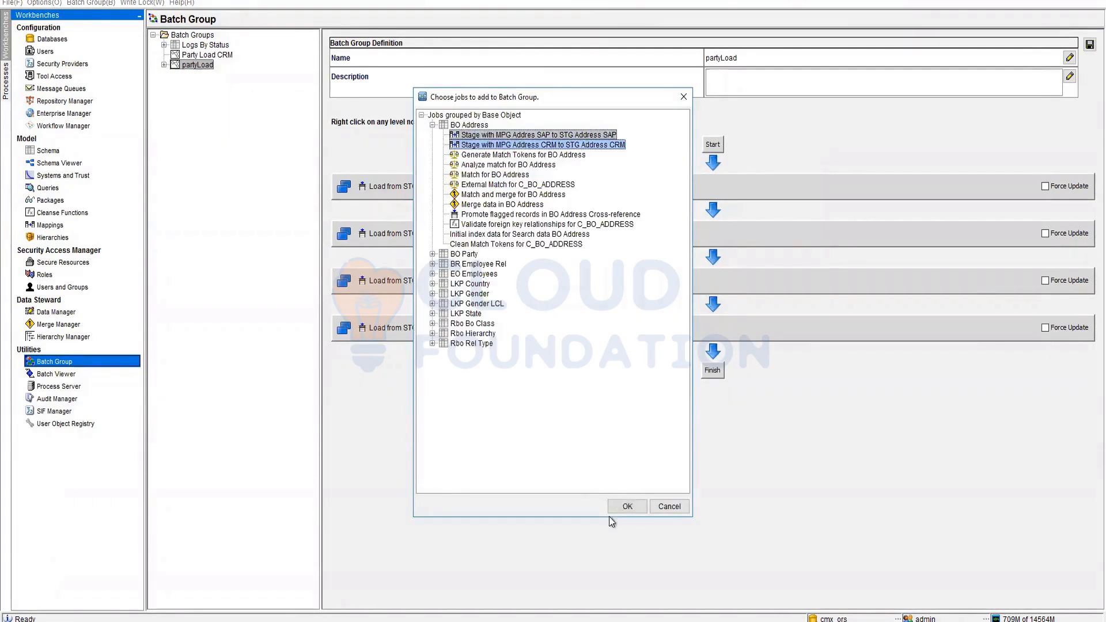
{"action": "left_click", "coordinate": [627, 508]}
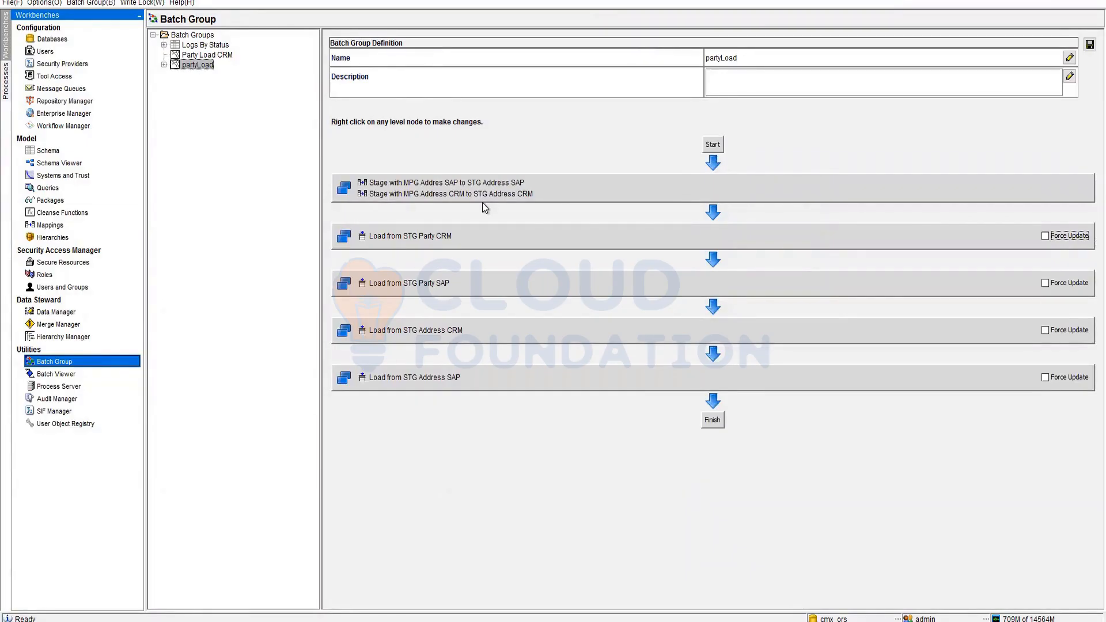
{"action": "left_click", "coordinate": [1088, 46]}
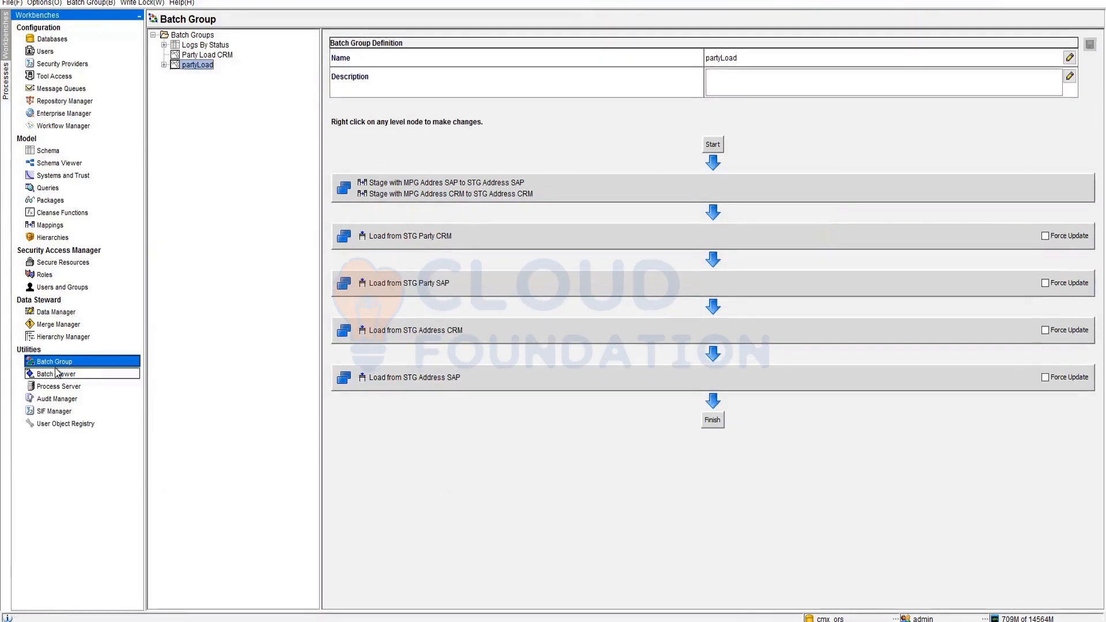
- Check the load job's total records in Batch Viewer, then expand partyLoad in Batch Group
{"action": "left_click", "coordinate": [56, 372]}
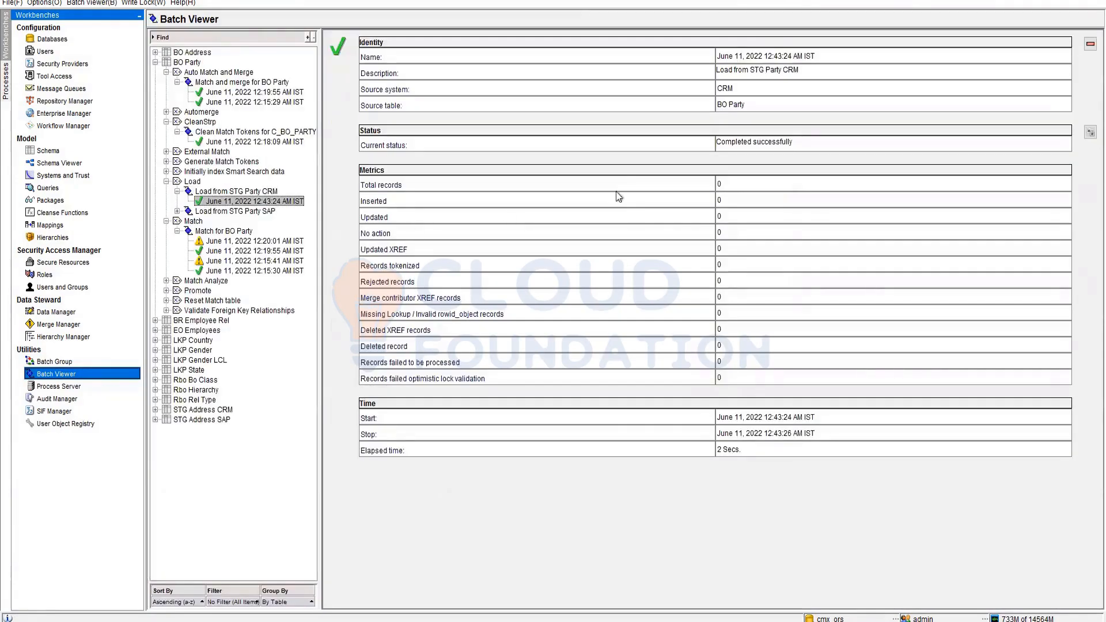
{"action": "left_click", "coordinate": [718, 183]}
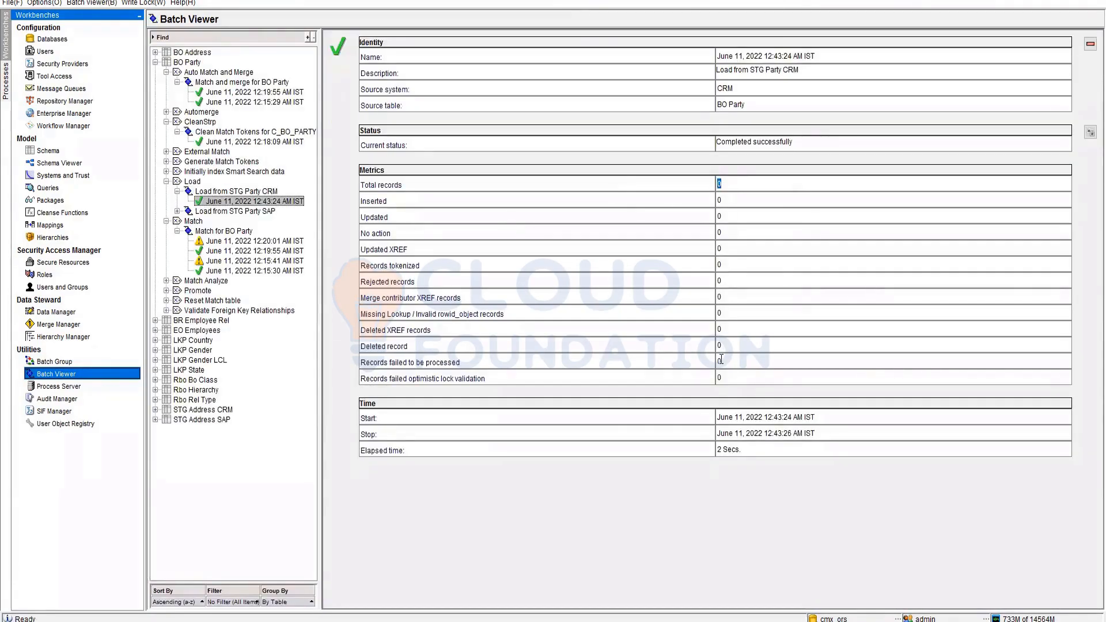
{"action": "left_click", "coordinate": [57, 364]}
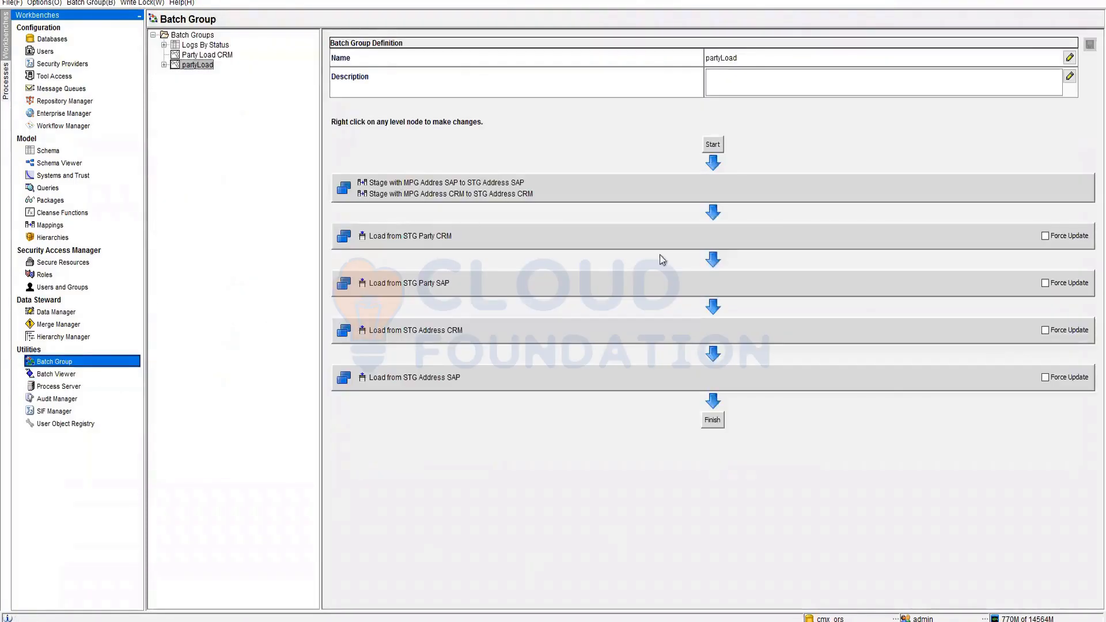
{"action": "left_click", "coordinate": [164, 66]}
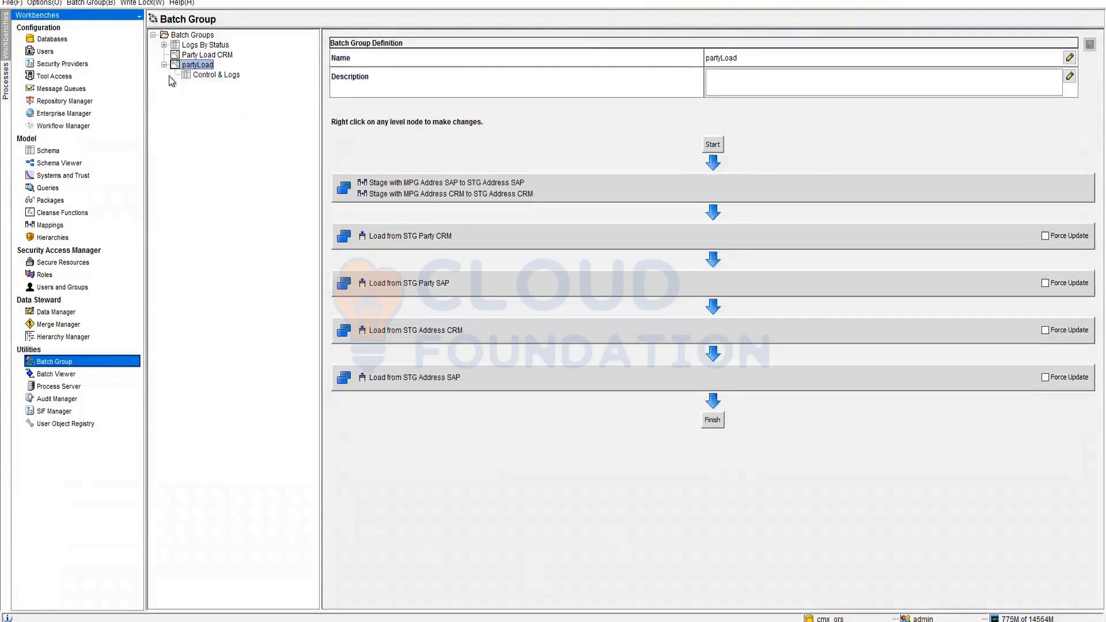
- Execute partyLoad from Control & Logs and refresh the logs until the run completes
{"action": "left_click", "coordinate": [216, 75]}
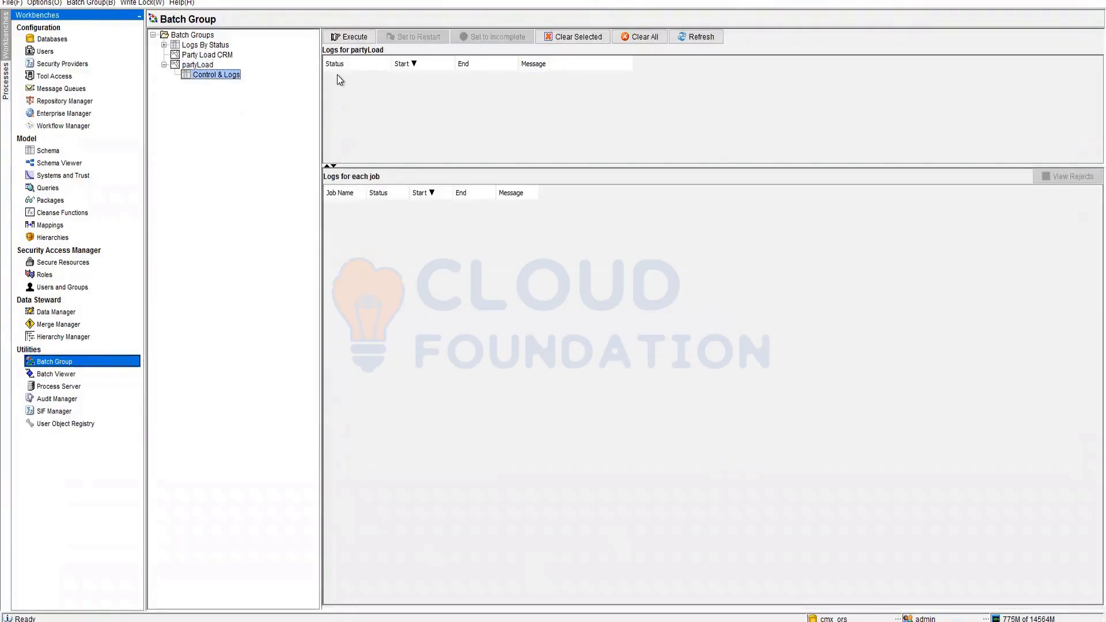
{"action": "left_click", "coordinate": [350, 36]}
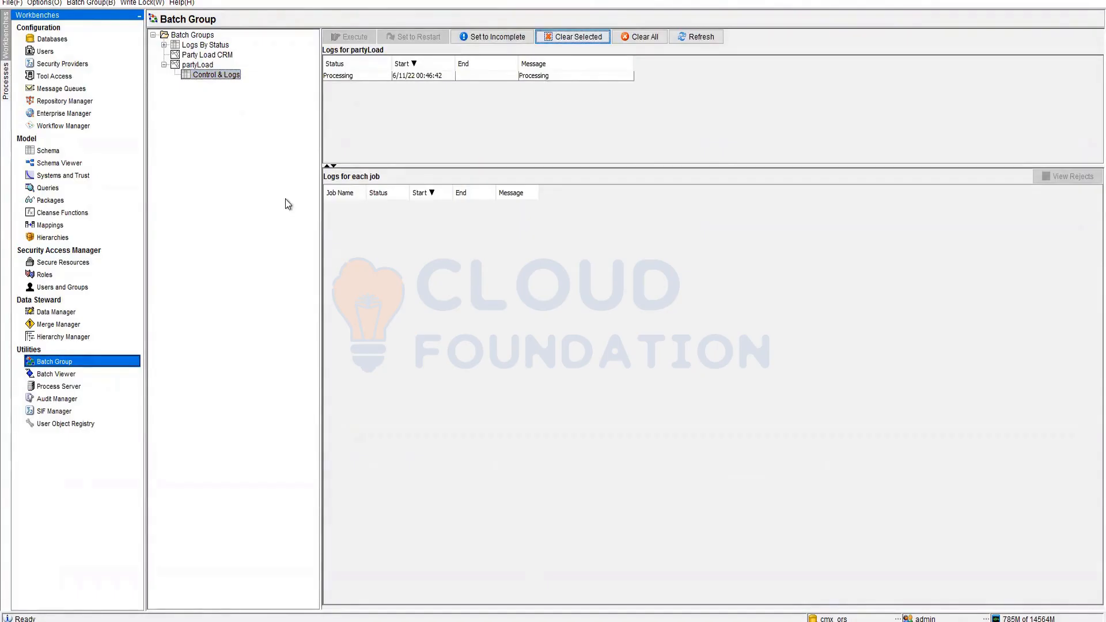
{"action": "left_click", "coordinate": [699, 39]}
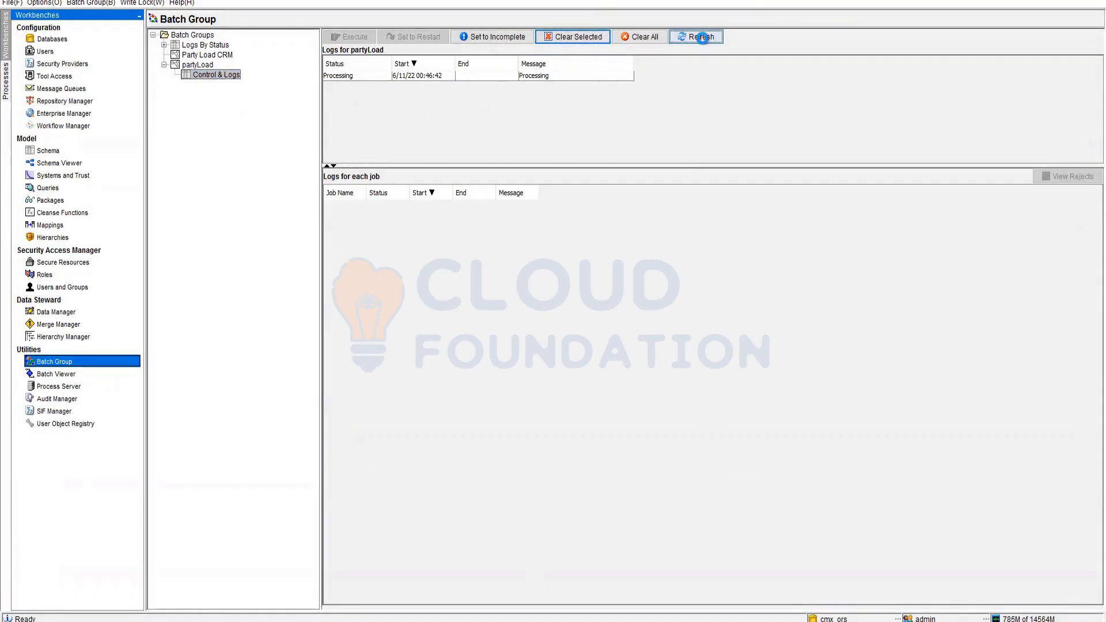
{"action": "left_click", "coordinate": [405, 73]}
{"action": "left_click", "coordinate": [690, 37]}
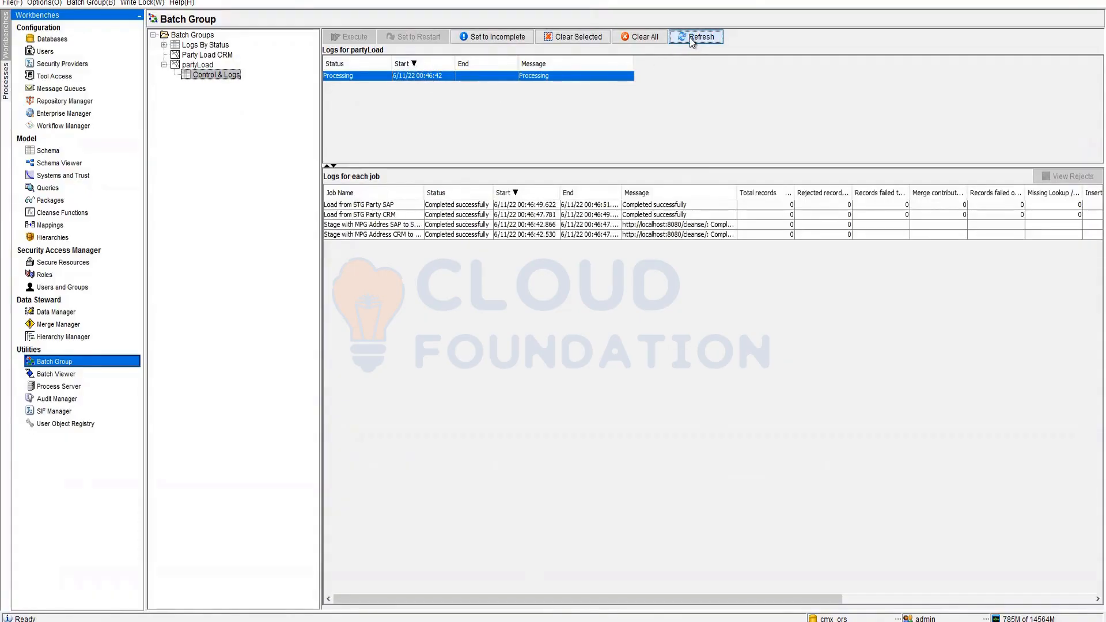
{"action": "left_click", "coordinate": [689, 38]}
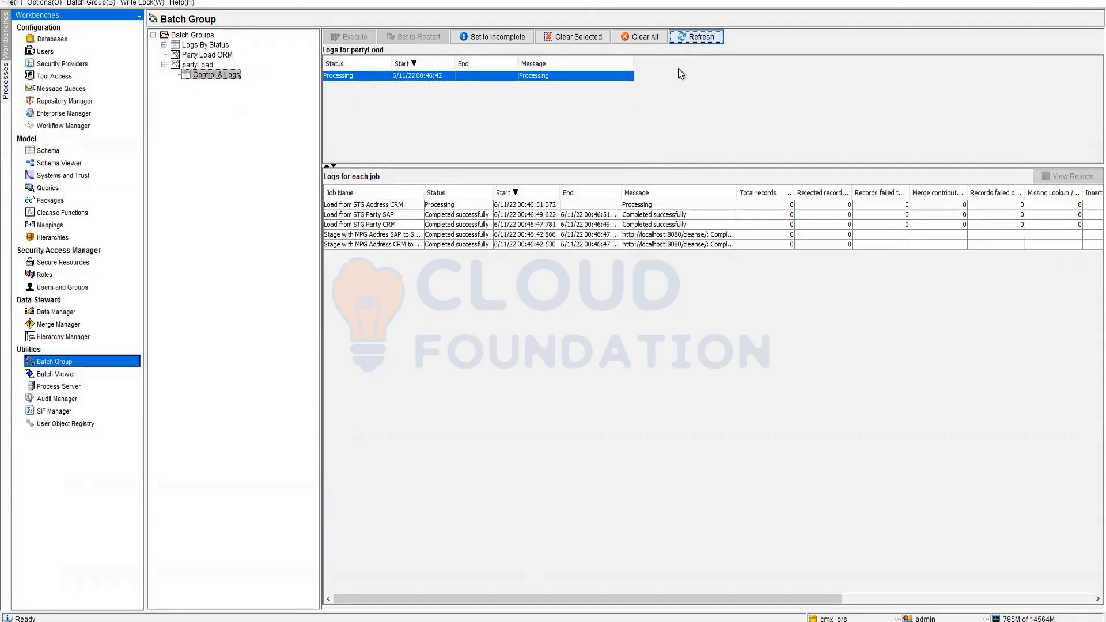
{"action": "left_click", "coordinate": [696, 39]}
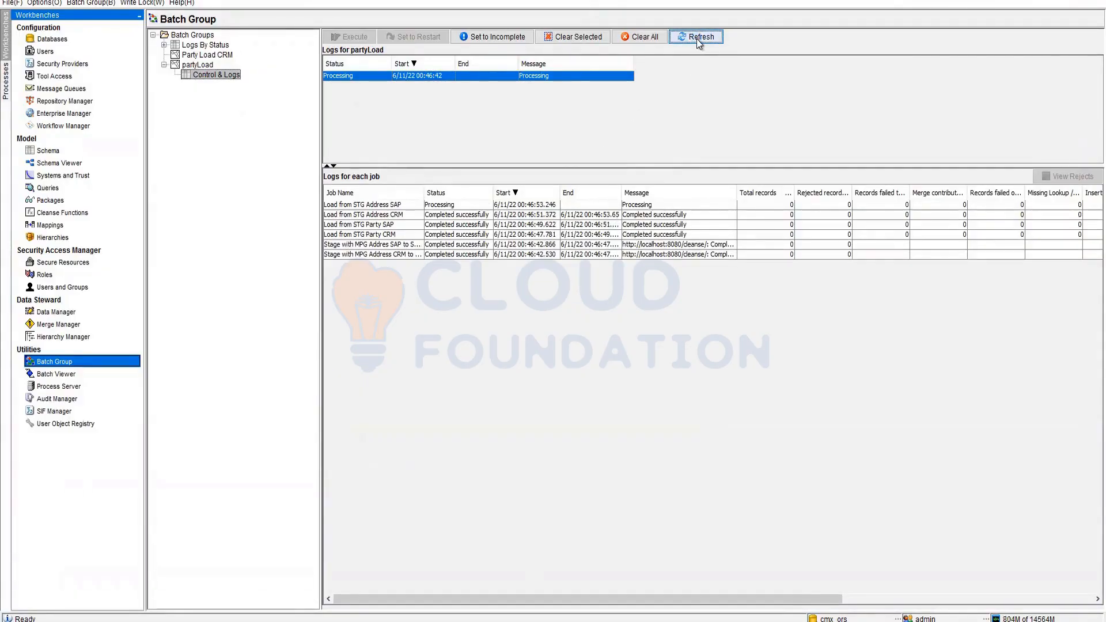
{"action": "left_click", "coordinate": [696, 39]}
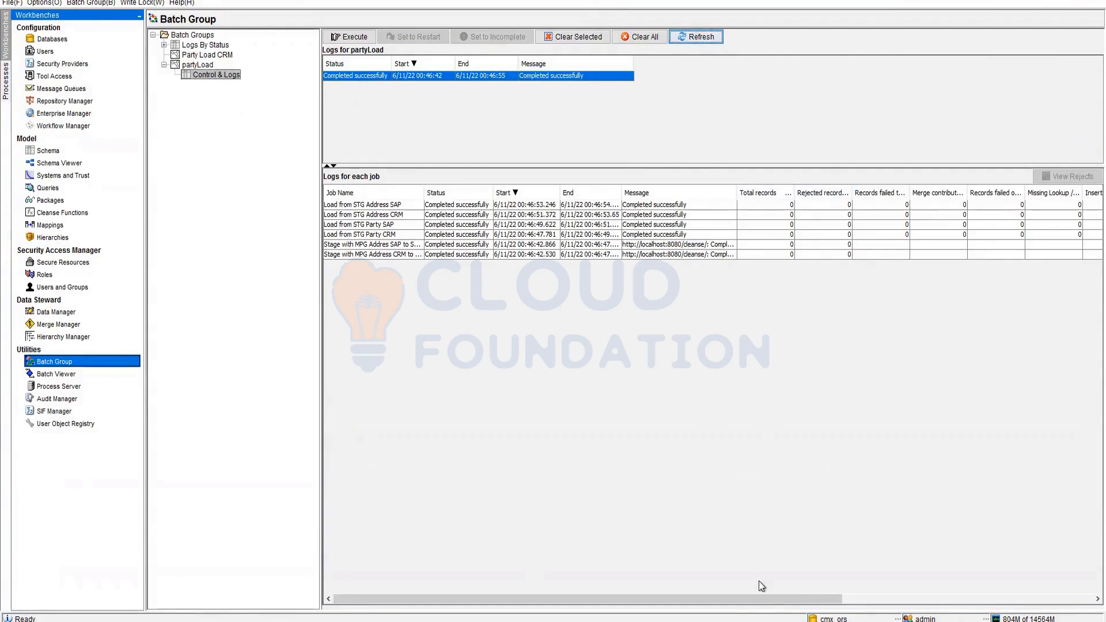
- Review the job log rows for the Party SAP load, SAP address staging and Address SAP load jobs
{"action": "left_click_drag", "start_coordinate": [760, 602], "coordinate": [1035, 593]}
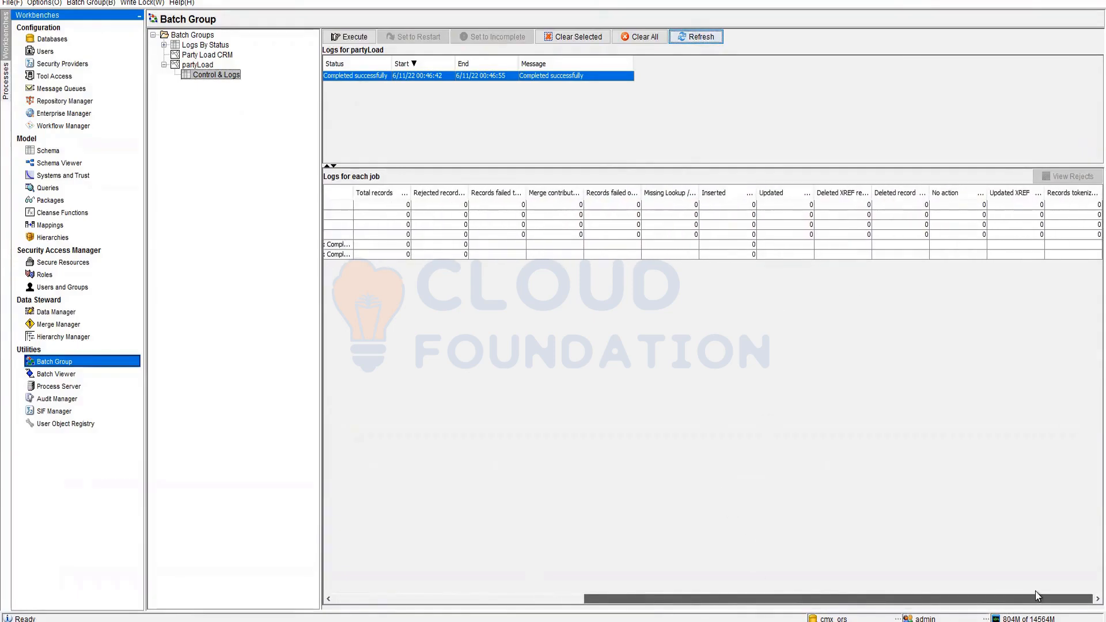
{"action": "left_click_drag", "start_coordinate": [917, 593], "coordinate": [658, 585]}
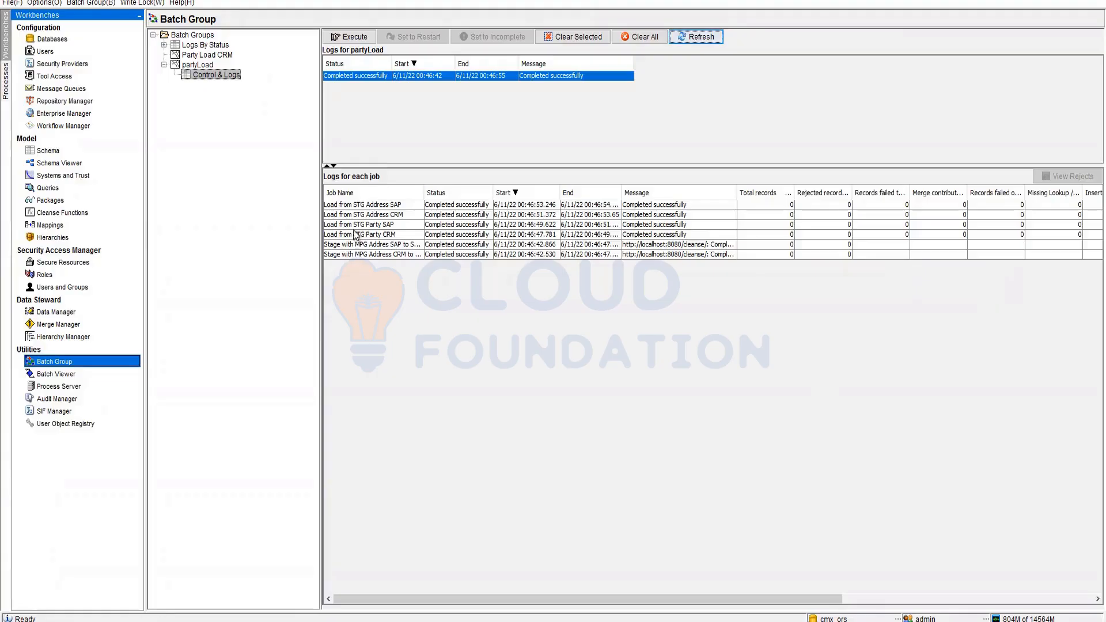
{"action": "left_click", "coordinate": [337, 225]}
{"action": "left_click", "coordinate": [340, 245], "text": "ctrl"}
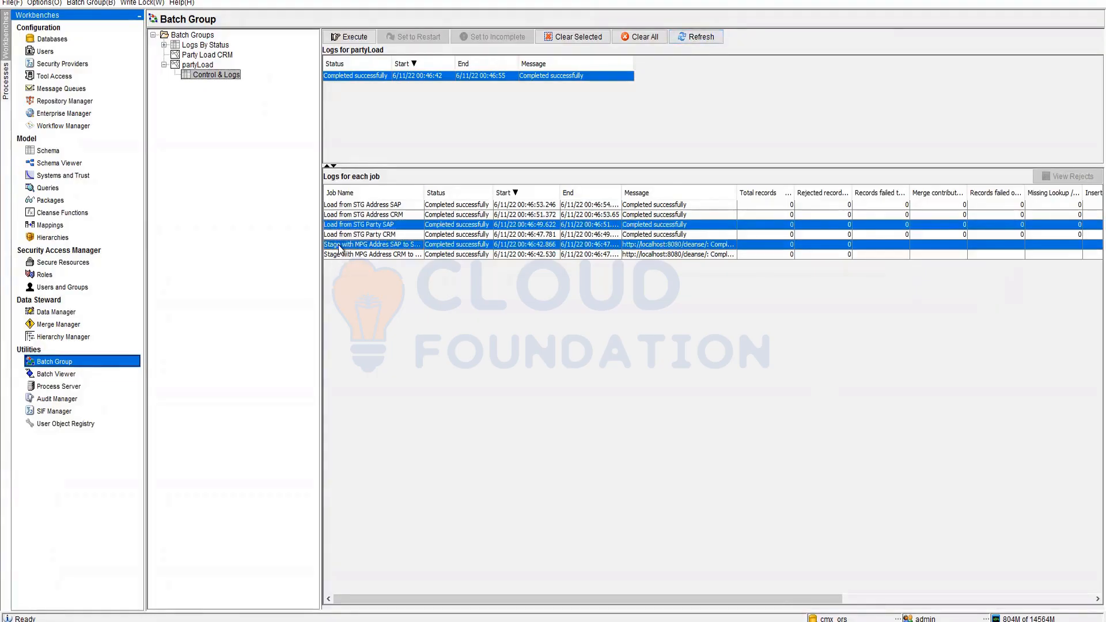
{"action": "left_click", "coordinate": [353, 205], "text": "ctrl"}
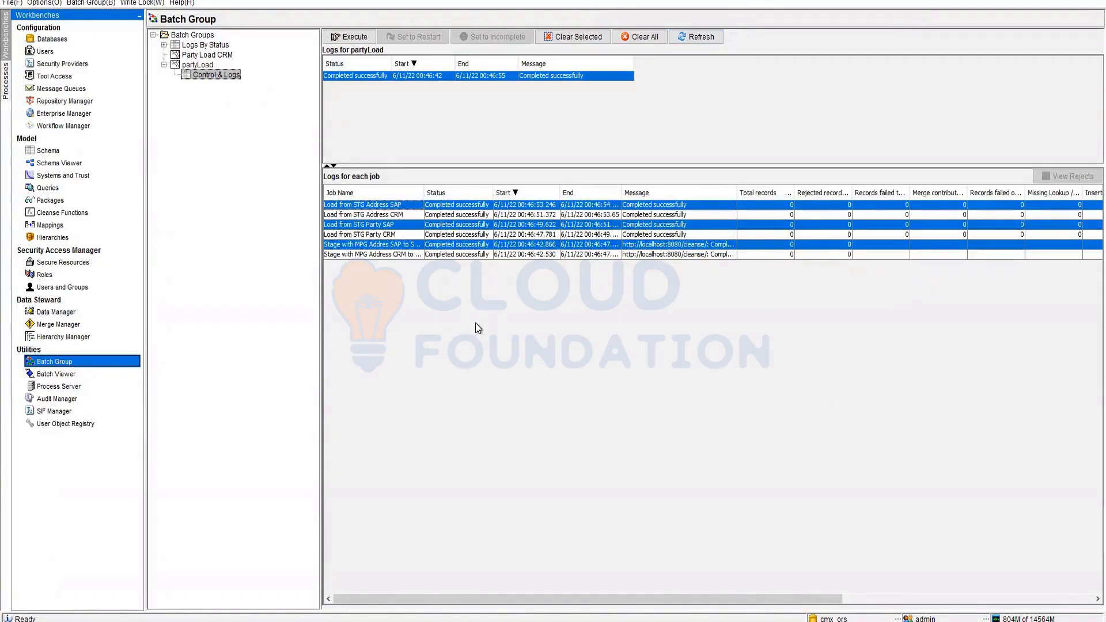
- Overwrite the old ETL note in Notepad with '5' and '3 lastUpdateDate' on separate lines
{"action": "key", "text": "alt+Tab"}
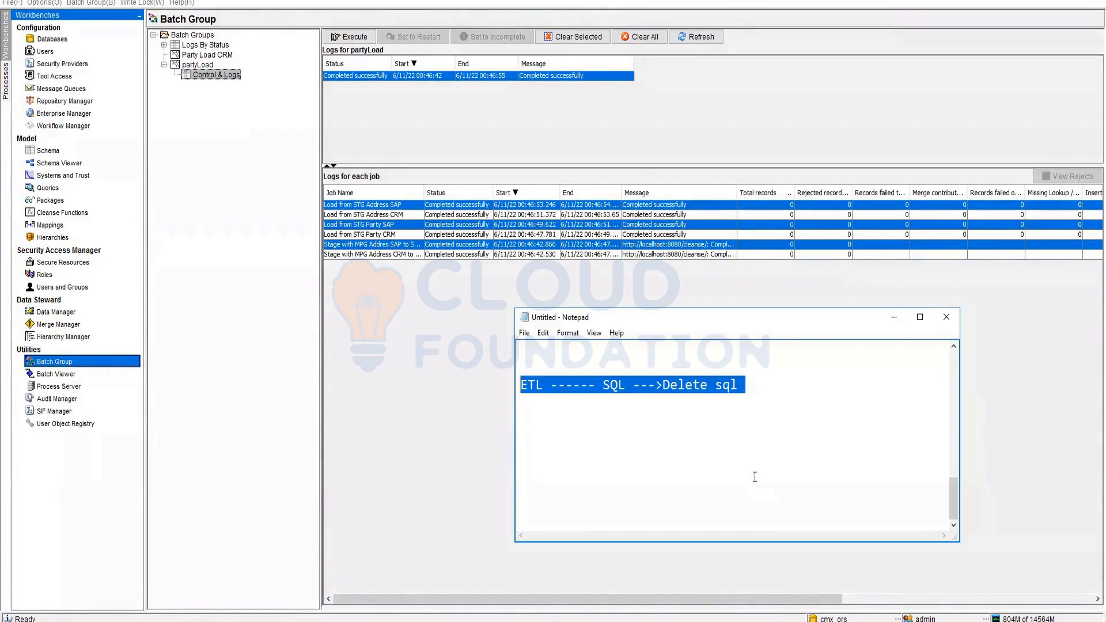
{"action": "type", "text": "5"}
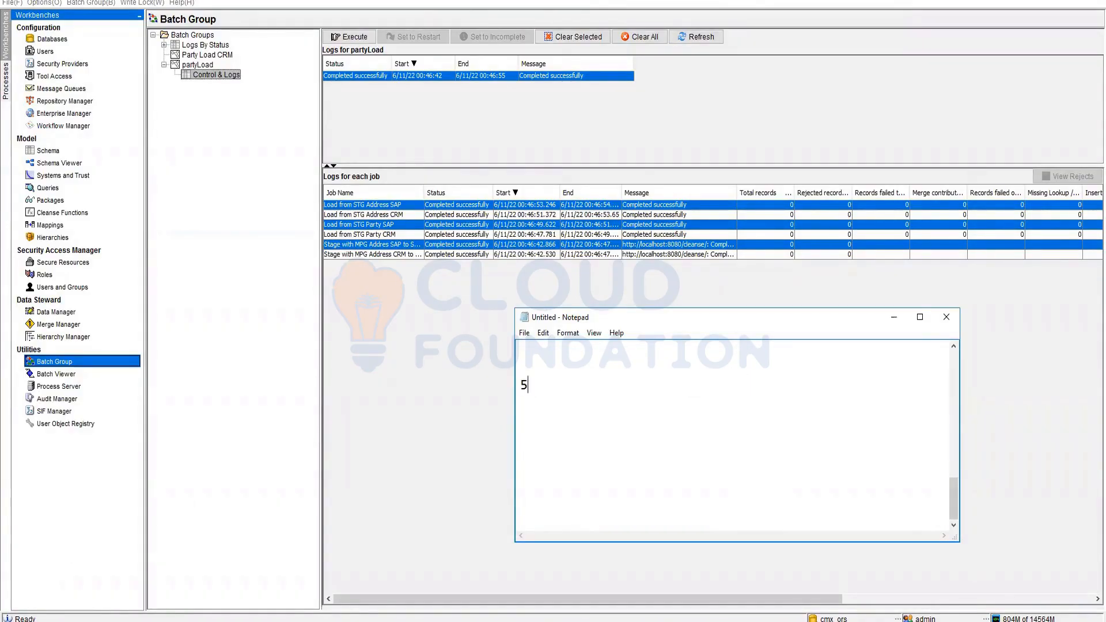
{"action": "key", "text": "Return"}
{"action": "type", "text": "3"}
{"action": "type", "text": "lastUpdated"}
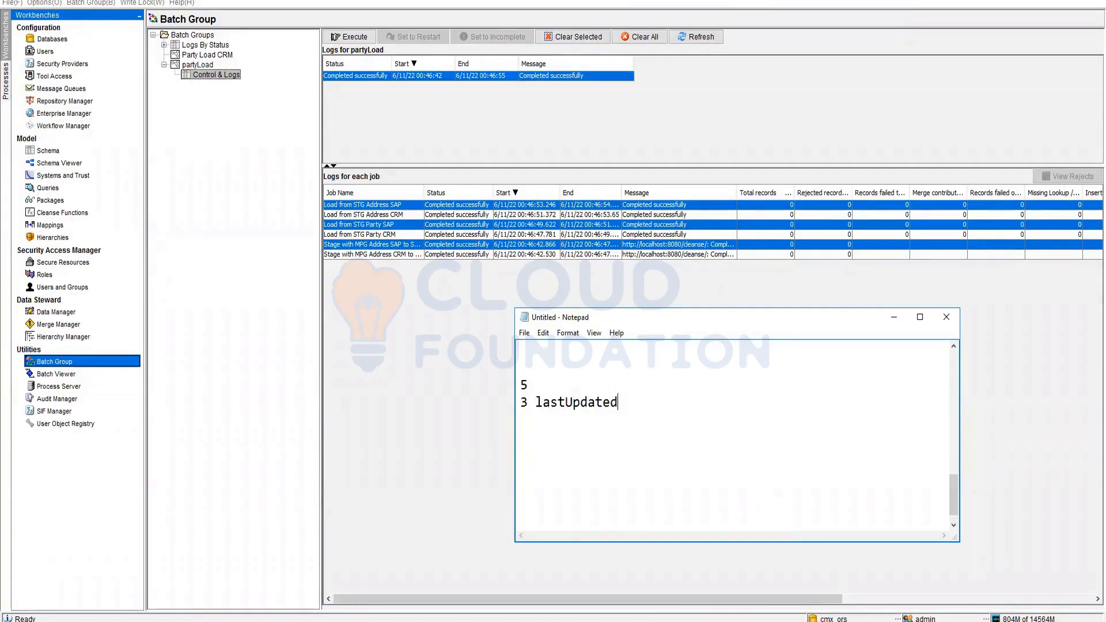
{"action": "key", "text": "BackSpace"}
{"action": "type", "text": "Date"}
{"action": "double_click", "coordinate": [573, 402]}
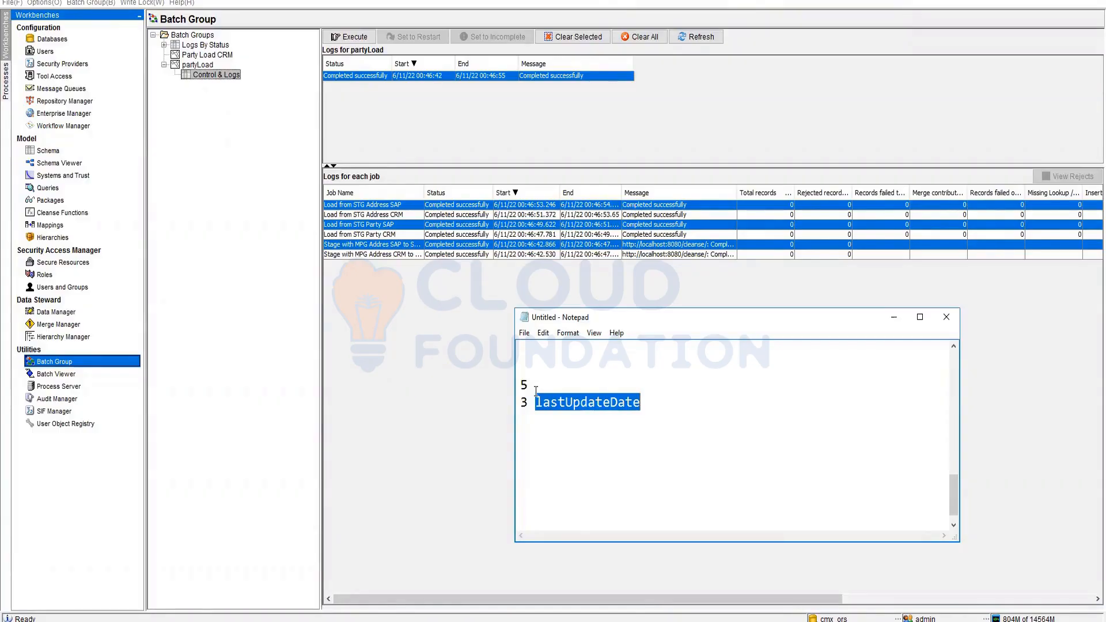
{"action": "left_click", "coordinate": [667, 481]}
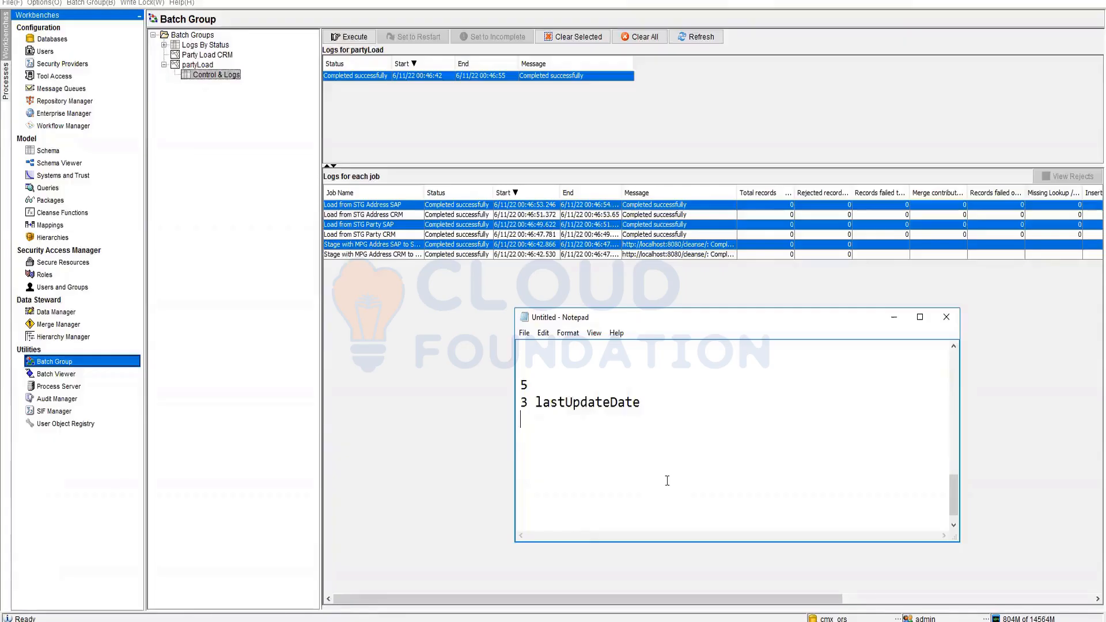
- Type 'ChildUpdated' and, above it, 'Parent Must-----> (No Action)', then highlight 'No Action'
{"action": "key", "text": "Return"}
{"action": "key", "text": "Return"}
{"action": "type", "text": "ChildUpdated"}
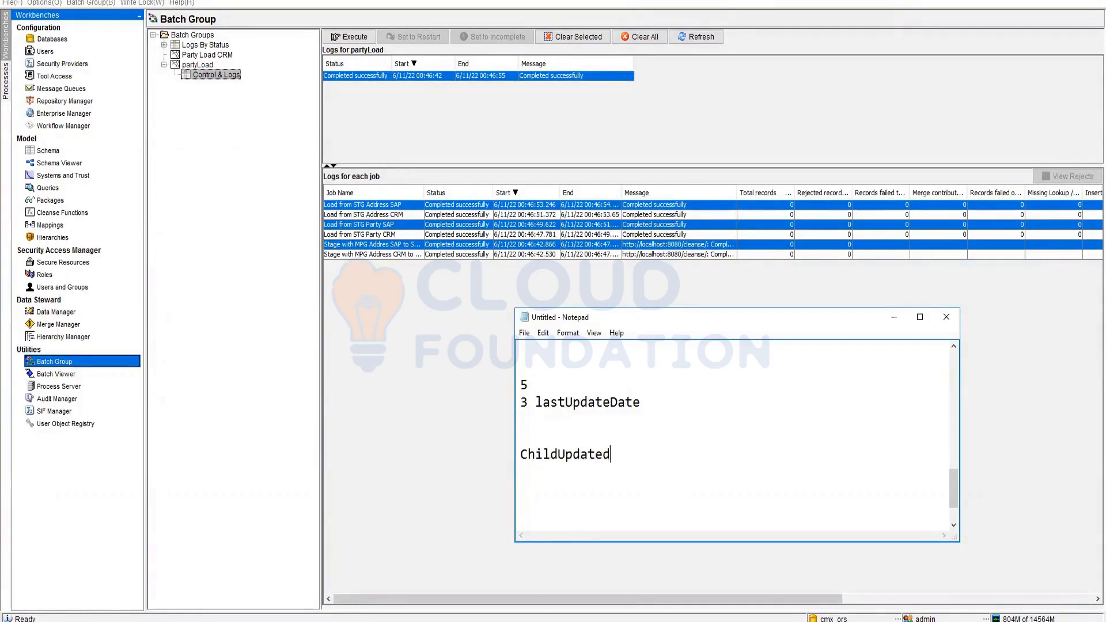
{"action": "key", "text": "Up"}
{"action": "type", "text": "Parent Must"}
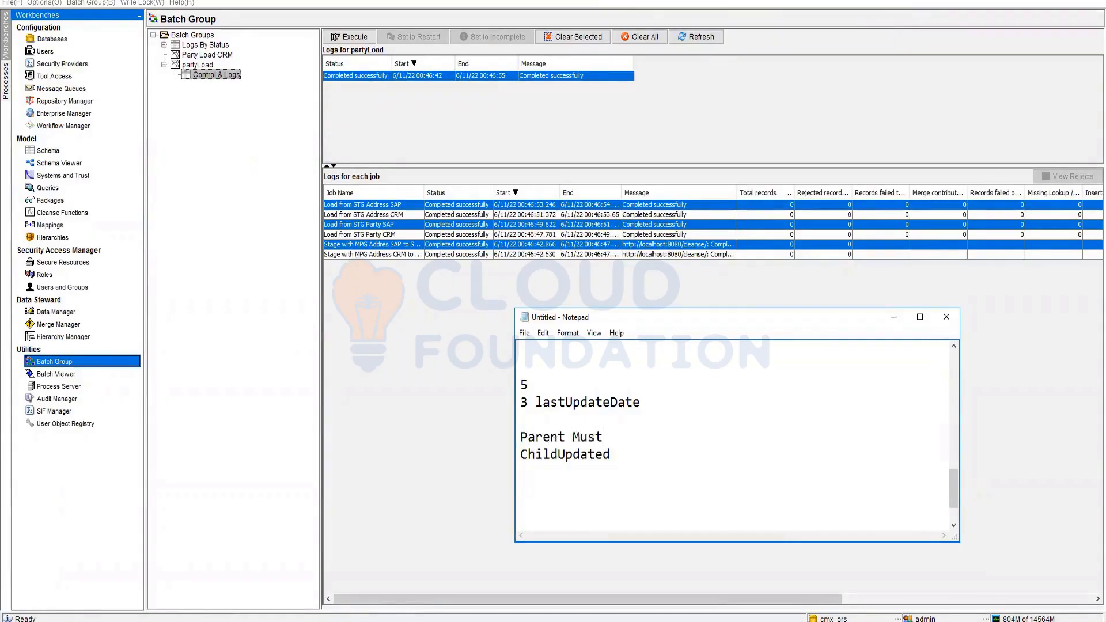
{"action": "type", "text": "----->"}
{"action": "type", "text": "(No Action)"}
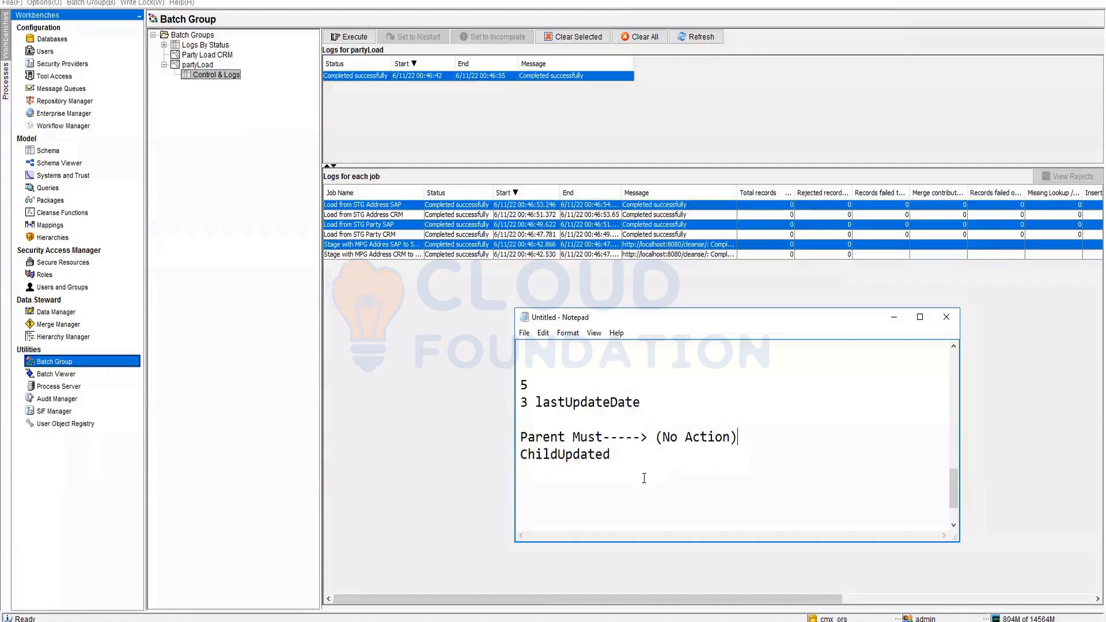
{"action": "double_click", "coordinate": [587, 403]}
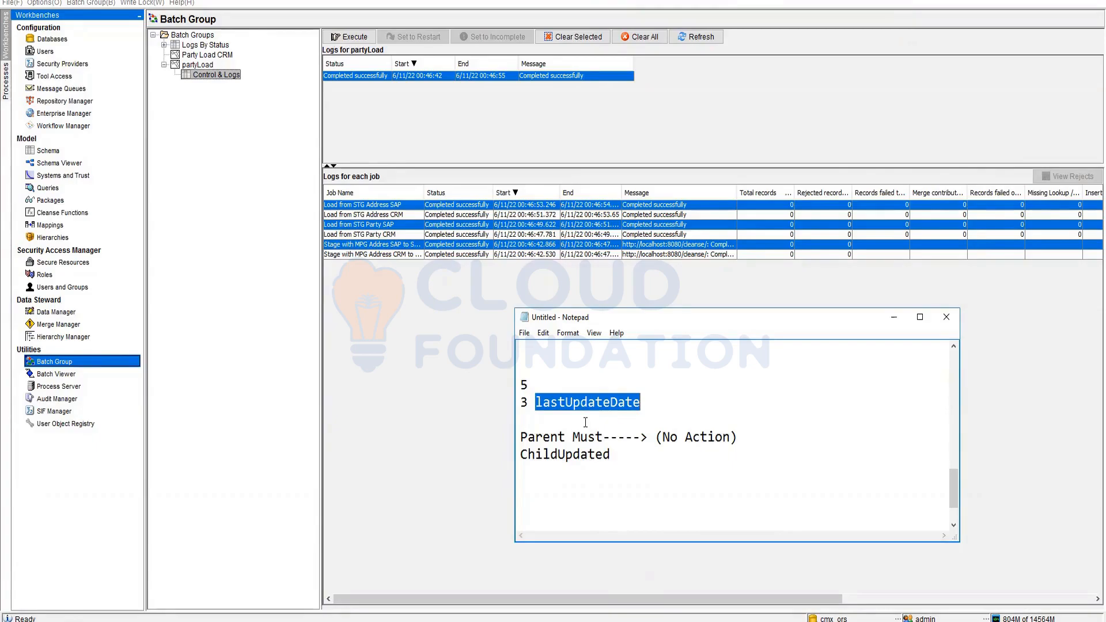
{"action": "left_click_drag", "start_coordinate": [661, 437], "coordinate": [732, 437]}
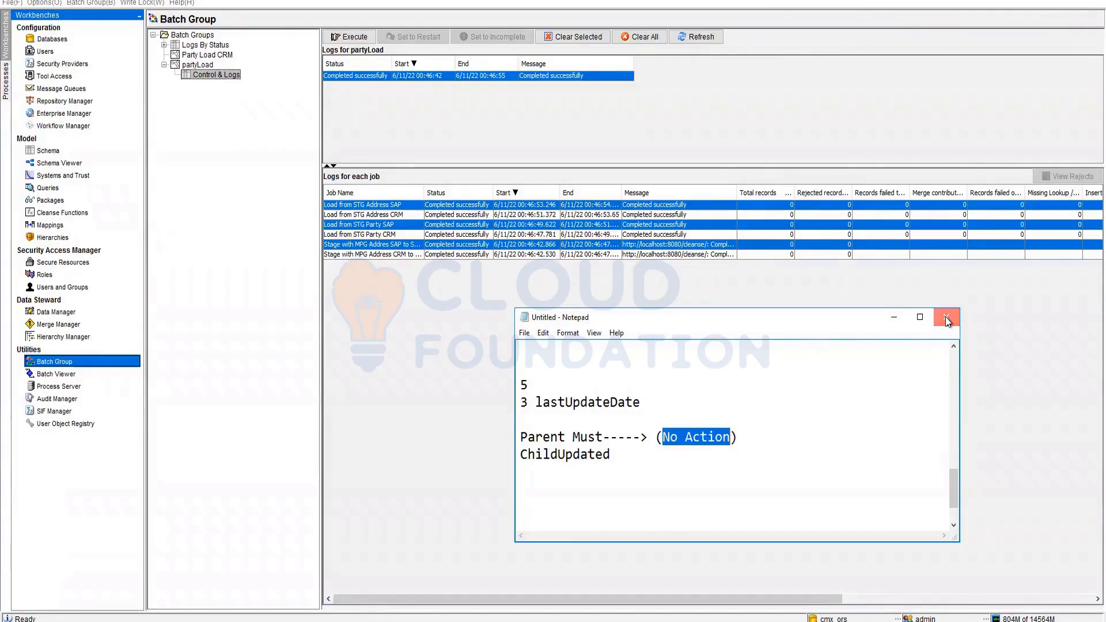
- Close the Notepad notes and discard them without saving
{"action": "left_click", "coordinate": [945, 317]}
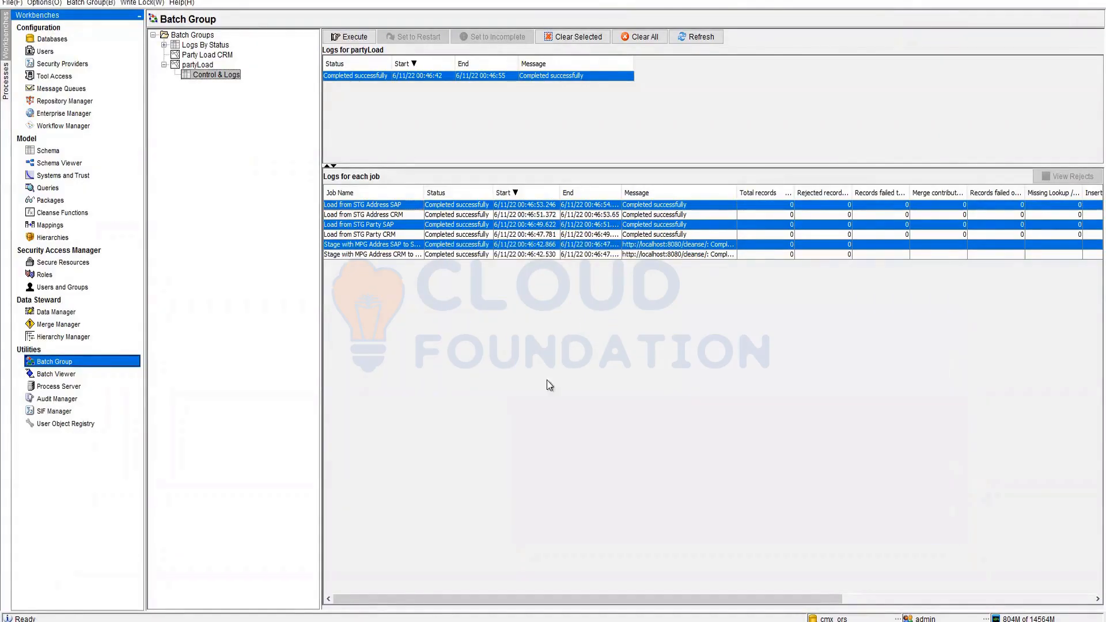
{"action": "left_click", "coordinate": [587, 319]}
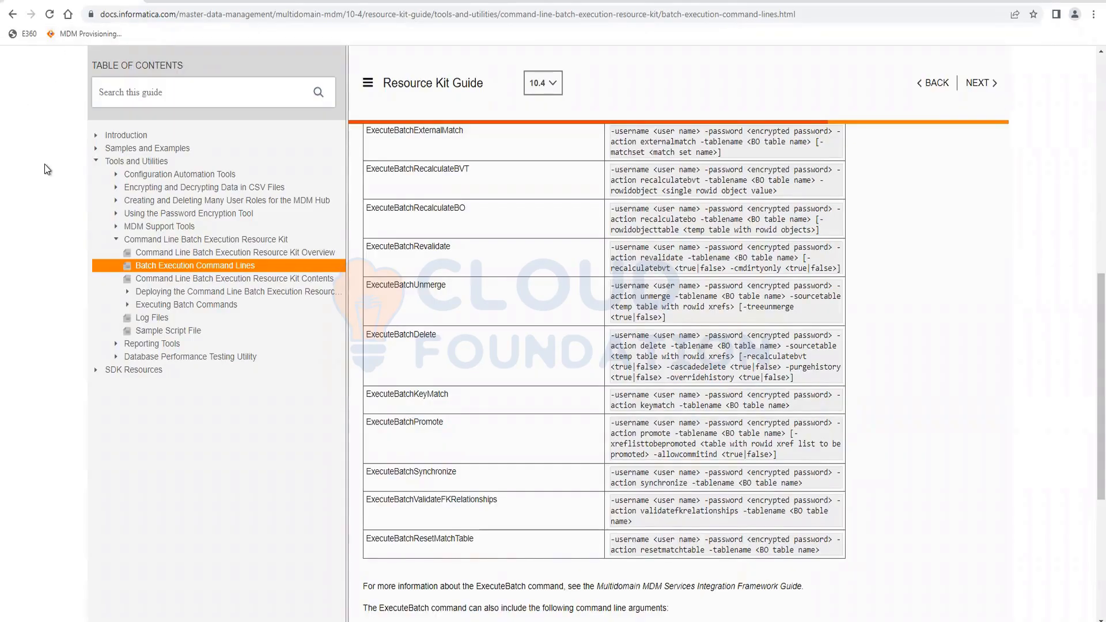
- Clear cookies and cached files but keep browsing history, then load the MDM Provisioning login in Incognito
{"action": "key", "text": "ctrl+shift+Delete"}
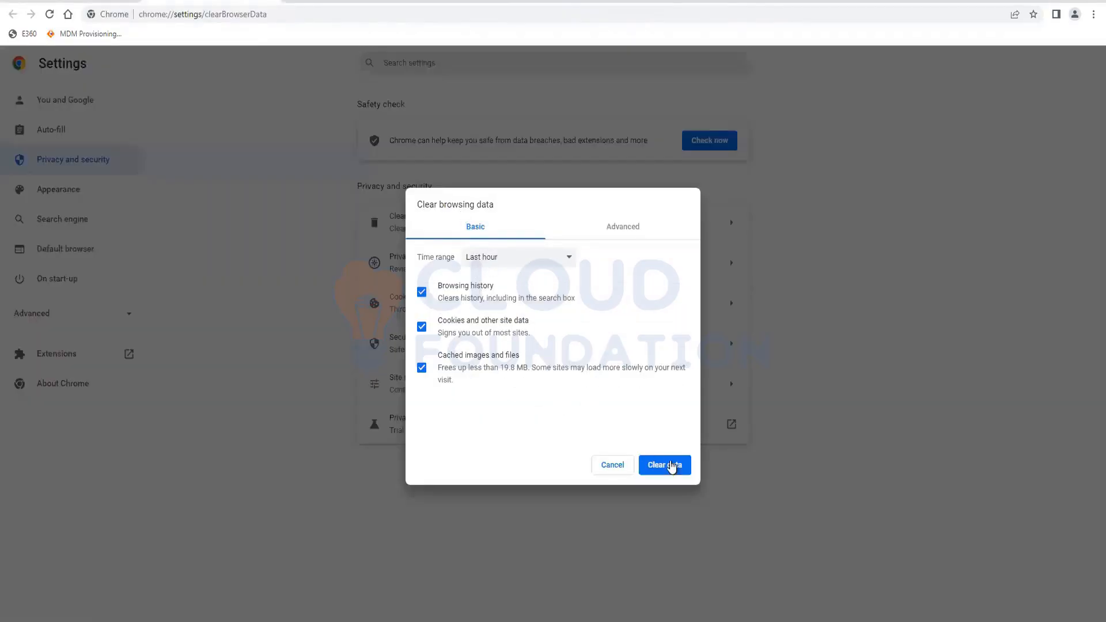
{"action": "left_click", "coordinate": [437, 286]}
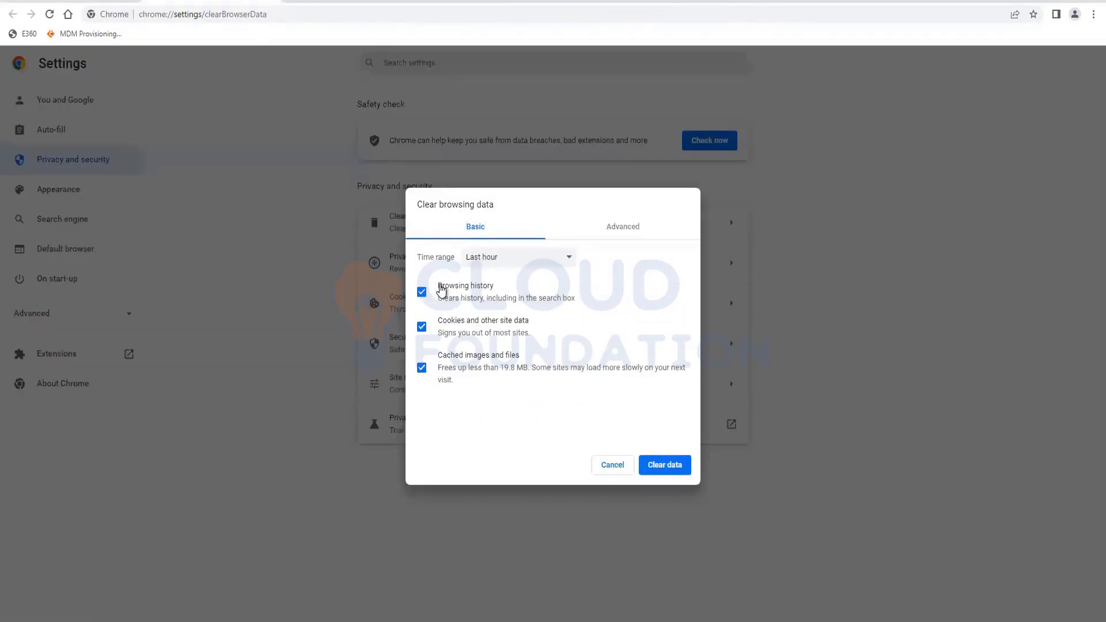
{"action": "left_click", "coordinate": [668, 465]}
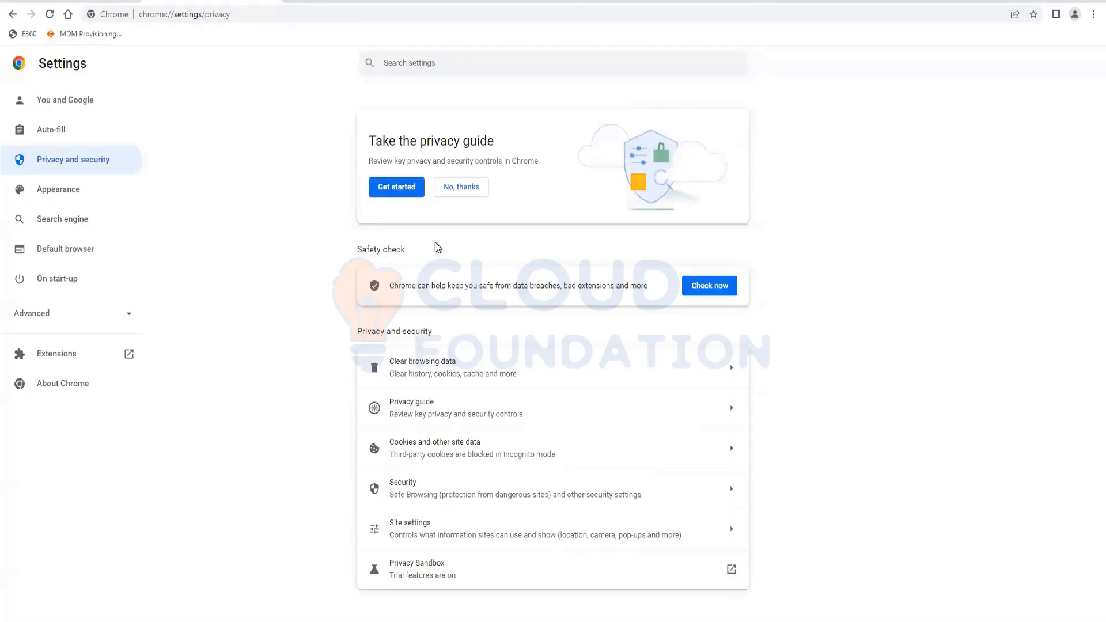
{"action": "key", "text": "ctrl+shift+n"}
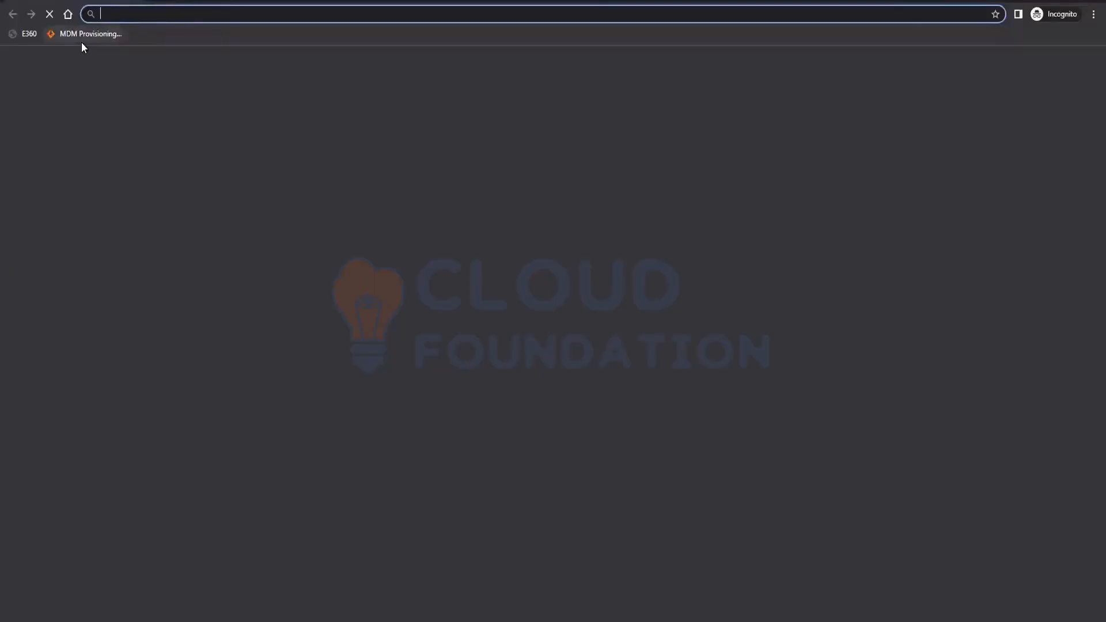
{"action": "left_click", "coordinate": [81, 41]}
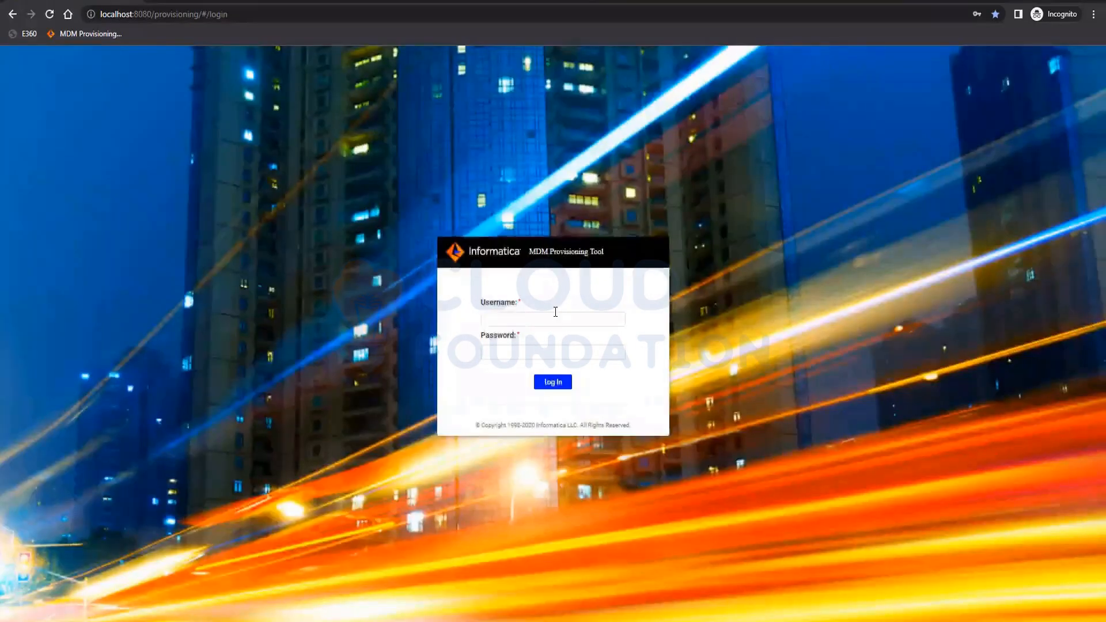
- Log in to the Provisioning Tool with the username 'admin' and the account password
{"action": "left_click", "coordinate": [555, 313]}
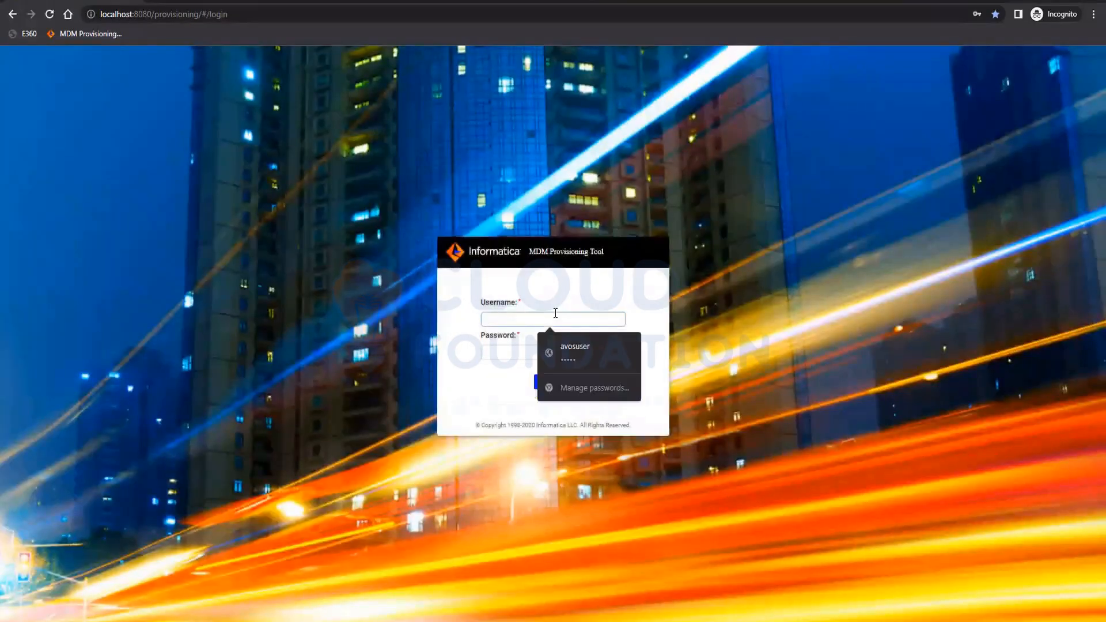
{"action": "type", "text": "admin"}
{"action": "key", "text": "Tab"}
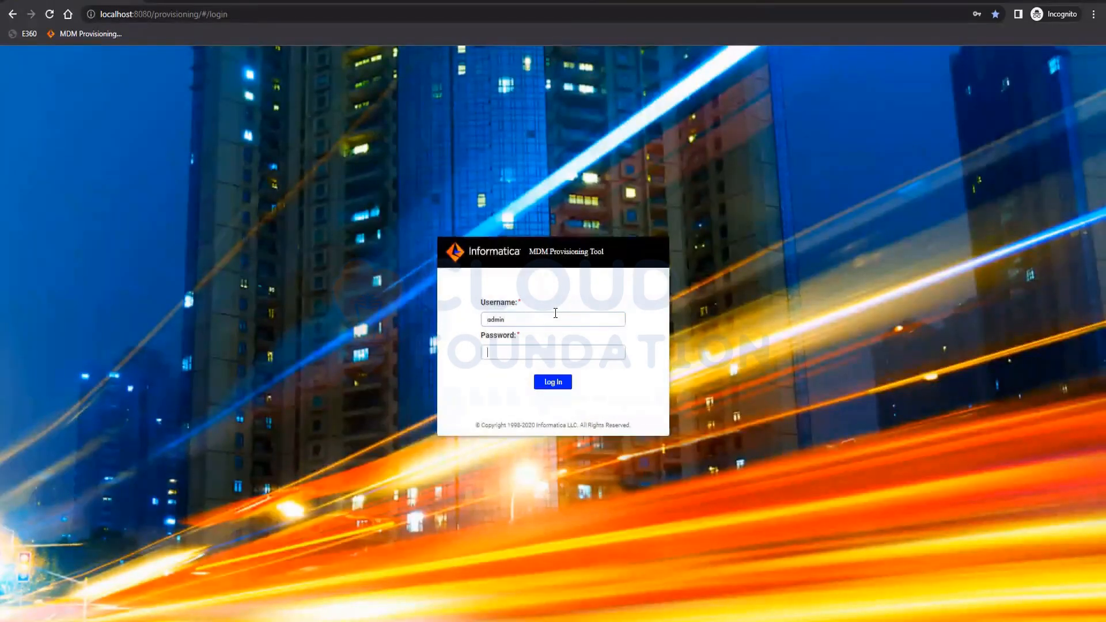
{"action": "key", "text": "Return"}
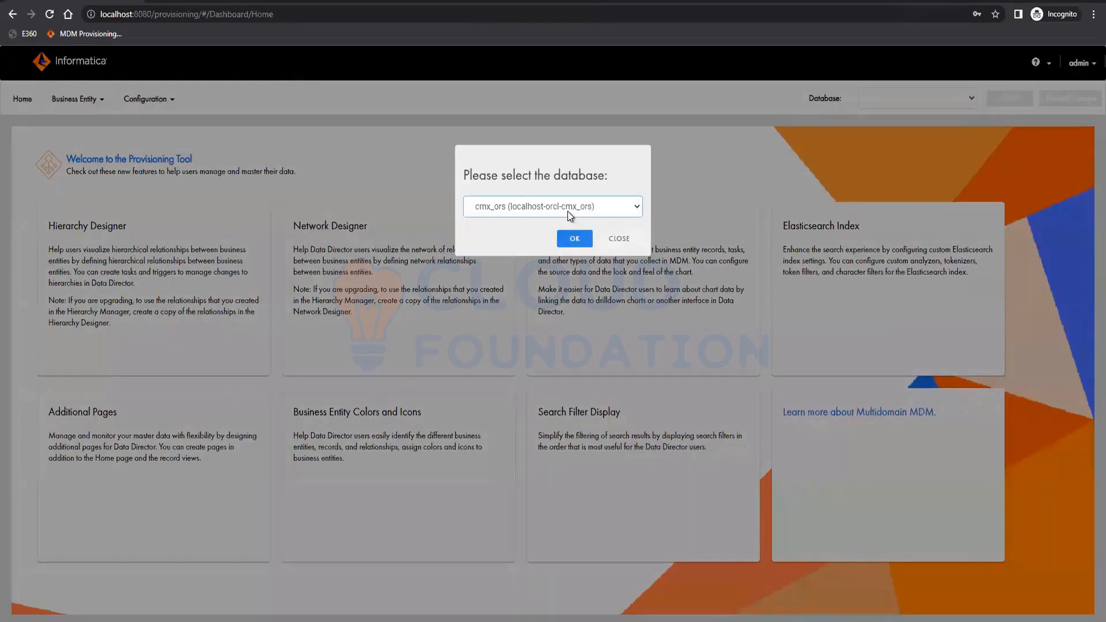
- Select the cmx_ors database, accept the configuration fix, and publish the pending changes
{"action": "left_click", "coordinate": [567, 211]}
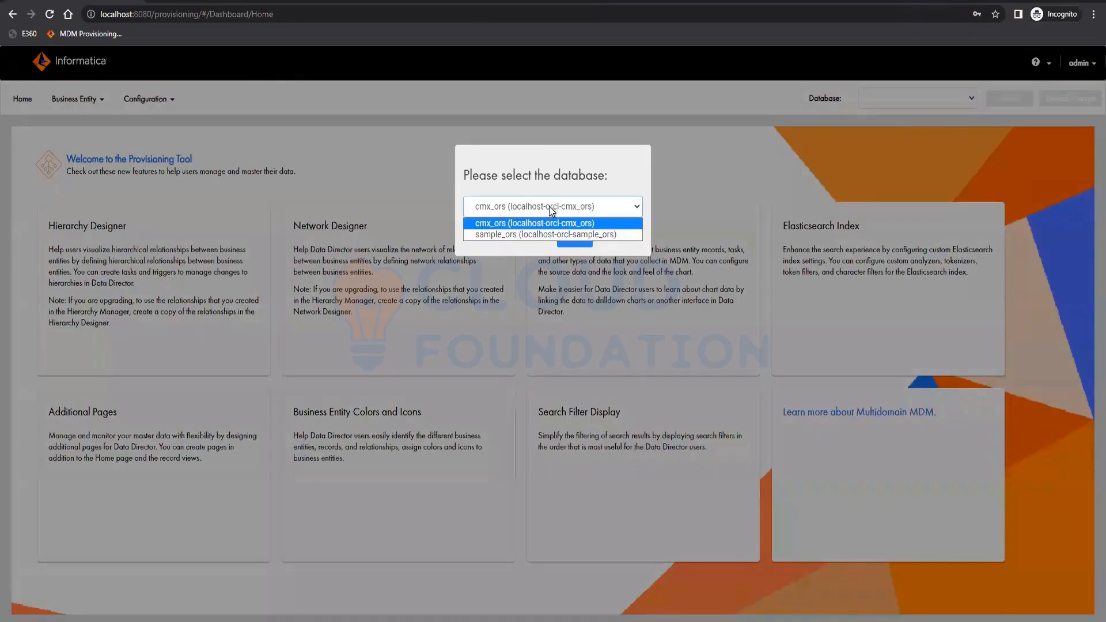
{"action": "left_click", "coordinate": [514, 225]}
{"action": "left_click", "coordinate": [574, 238]}
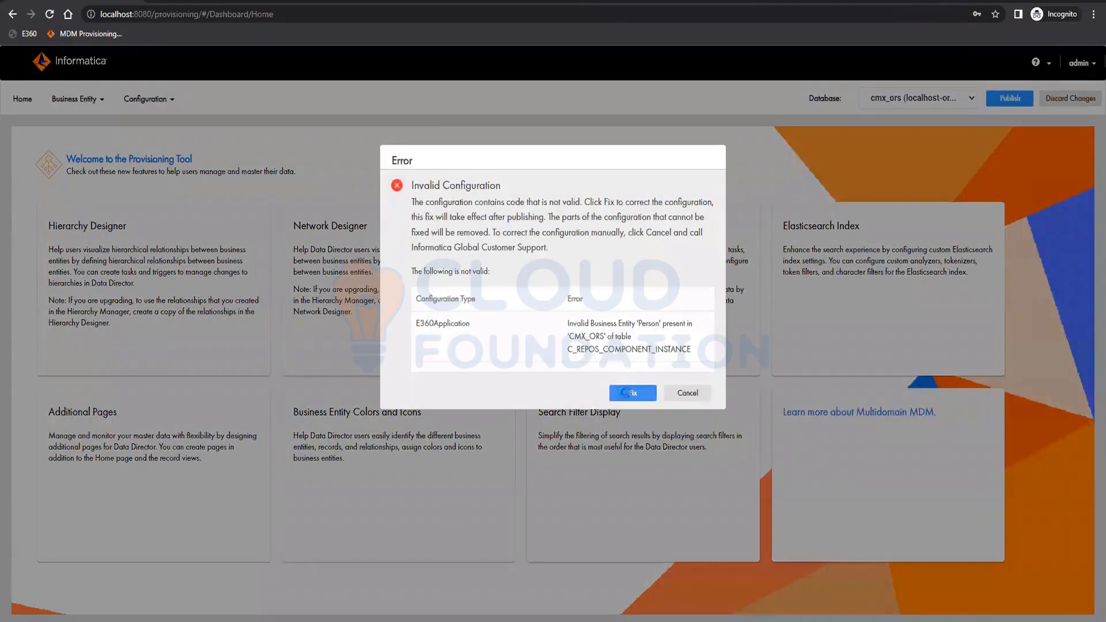
{"action": "left_click", "coordinate": [632, 393]}
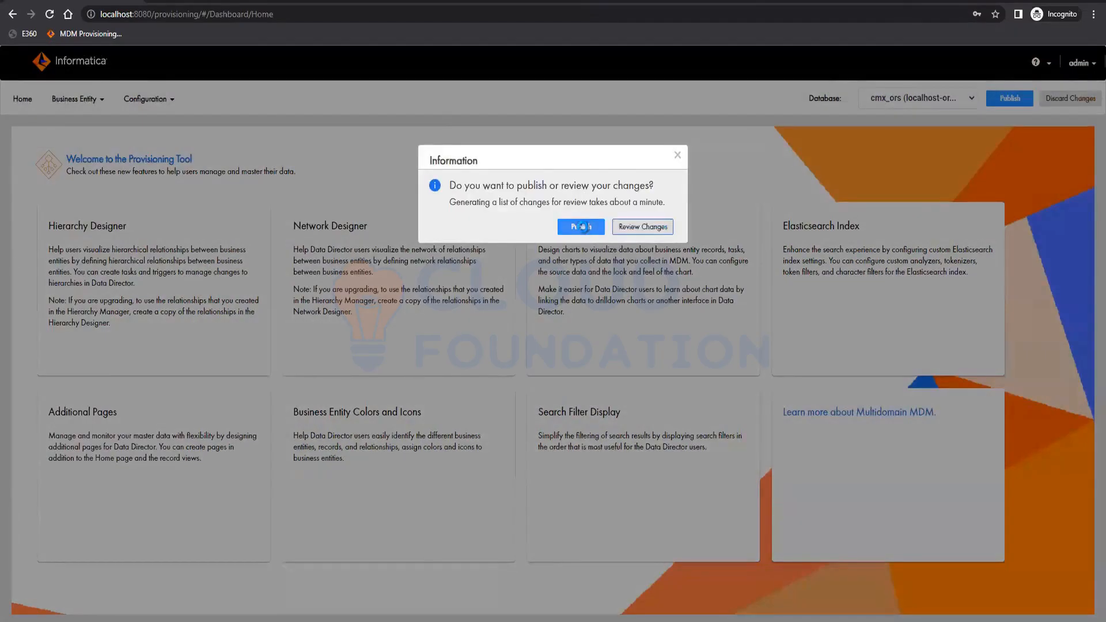
{"action": "left_click", "coordinate": [581, 227]}
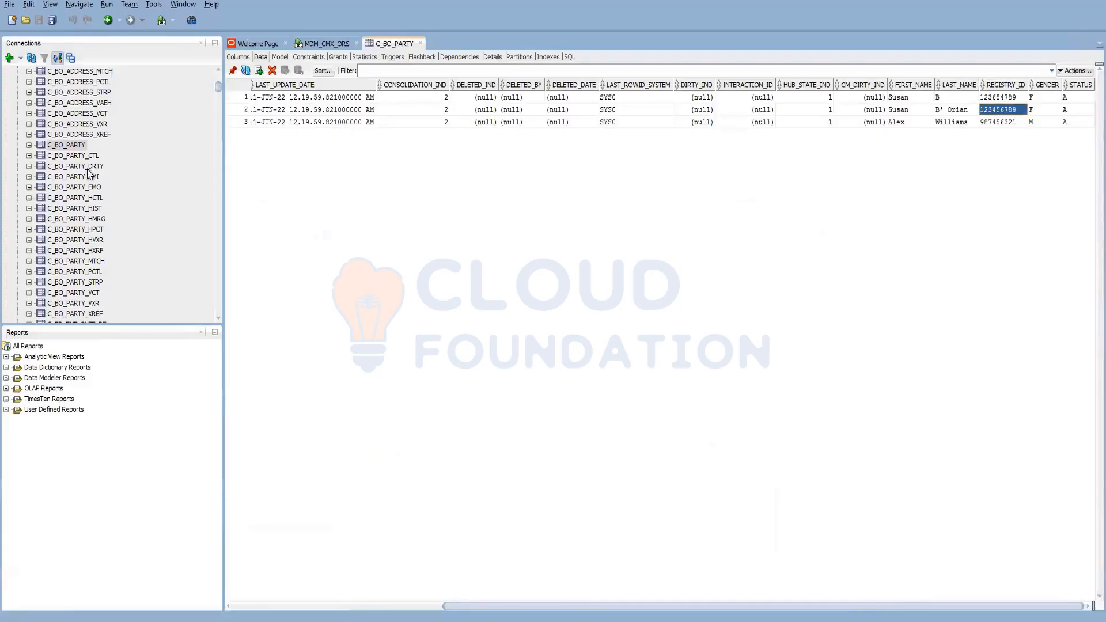
- Scroll the Connections tree down from the C_BO_PARTY tables to the C_REPOS_ tables
{"action": "scroll", "coordinate": [92, 248], "scroll_direction": "down", "scroll_amount": 20}
{"action": "scroll", "coordinate": [75, 282], "scroll_direction": "down", "scroll_amount": 20}
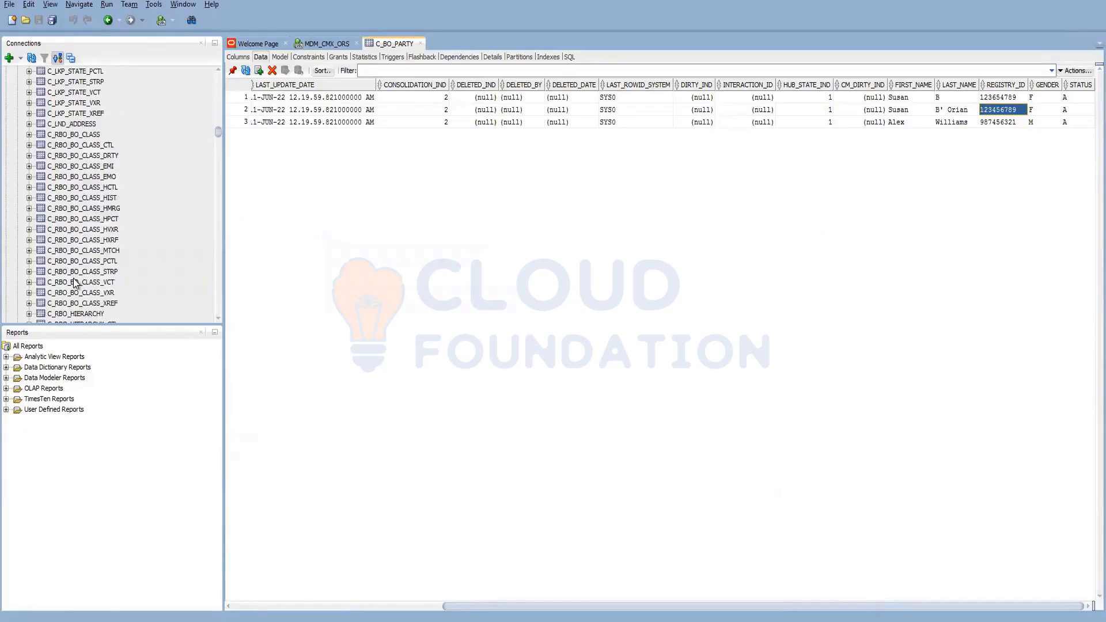
{"action": "scroll", "coordinate": [113, 294], "scroll_direction": "down", "scroll_amount": 20}
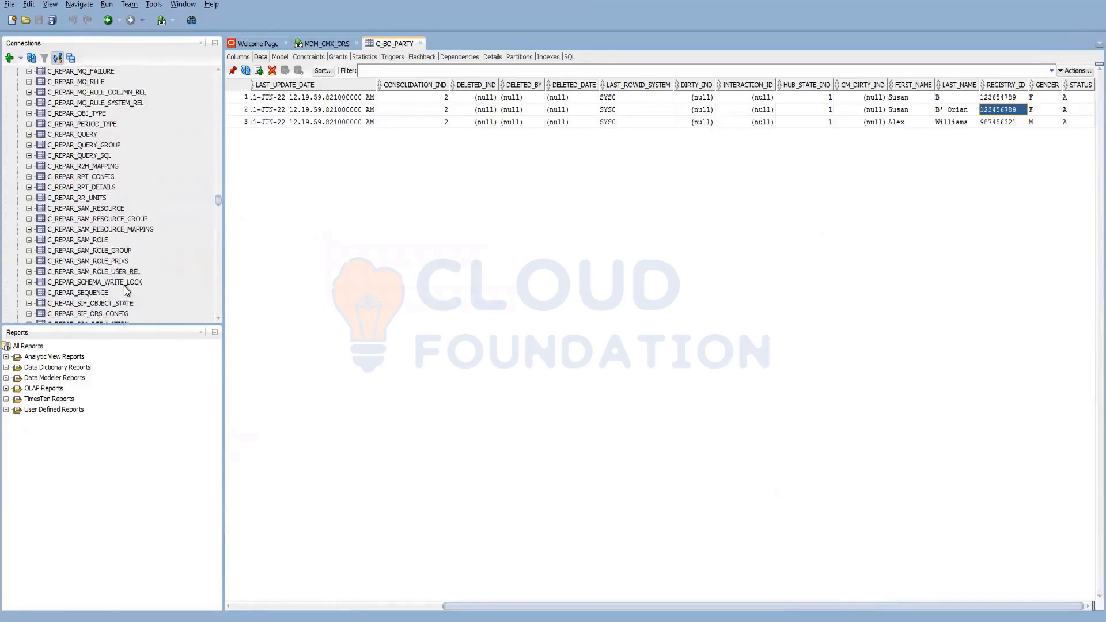
{"action": "scroll", "coordinate": [87, 252], "scroll_direction": "down", "scroll_amount": 8}
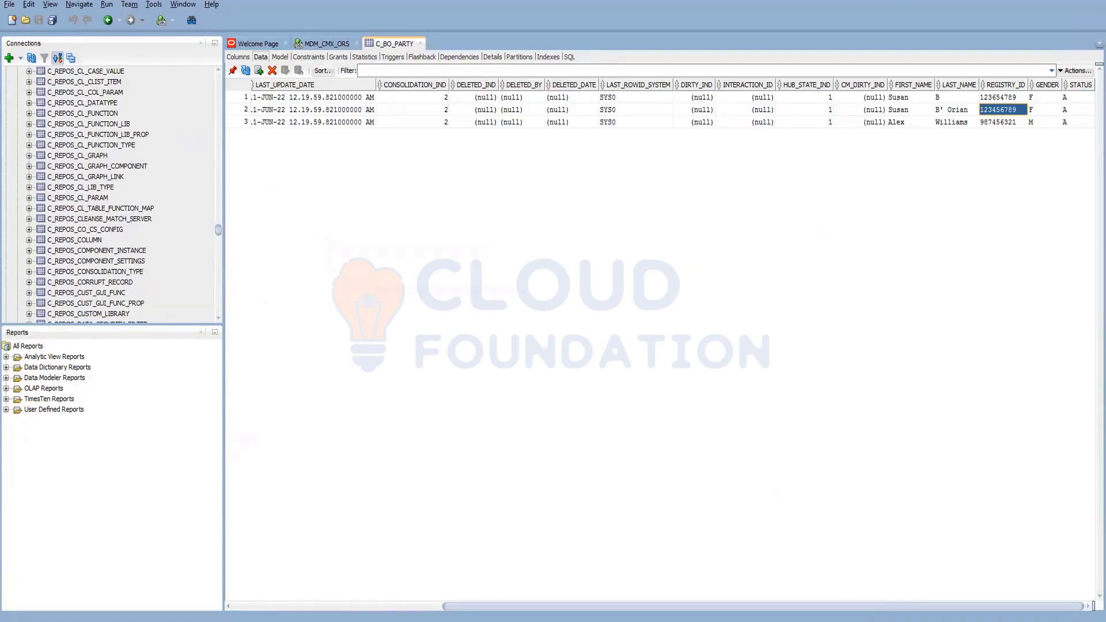
- Try sample_ors, revert to cmx_ors, and fix the C_REPOS_COMPONENT_INSTANCE configuration error
{"action": "left_click", "coordinate": [269, 579]}
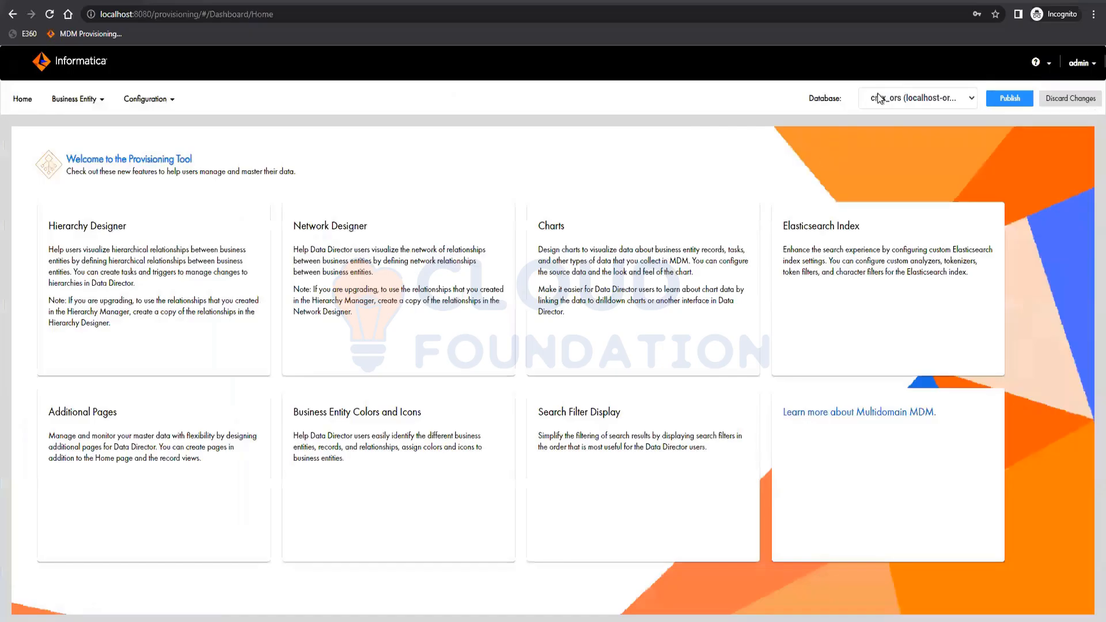
{"action": "left_click", "coordinate": [881, 98]}
{"action": "left_click", "coordinate": [893, 126]}
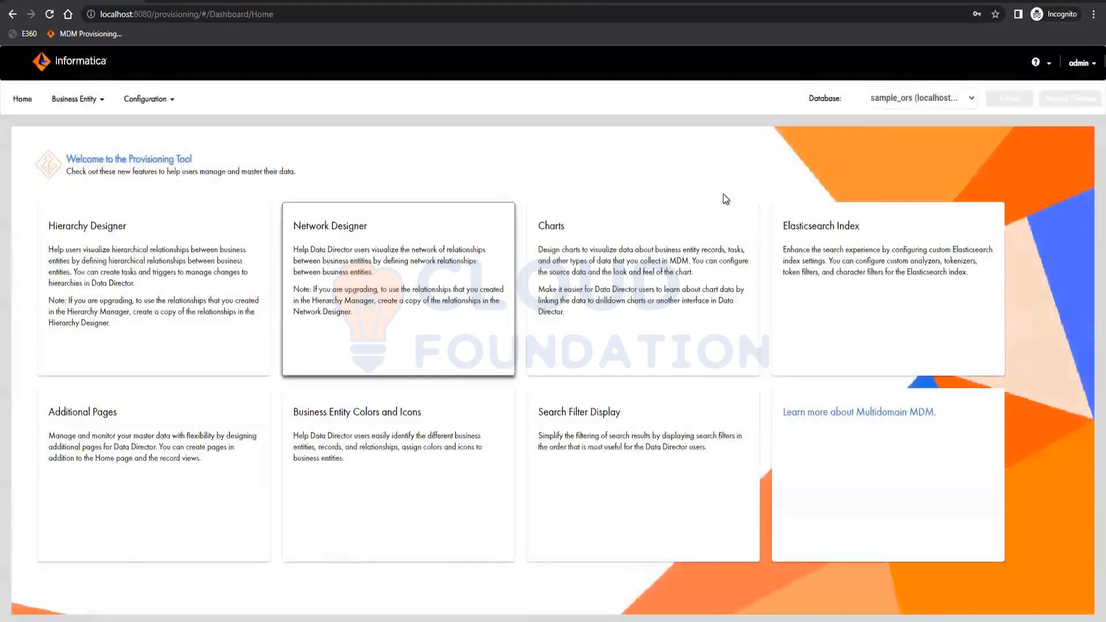
{"action": "left_click", "coordinate": [886, 97]}
{"action": "left_click", "coordinate": [880, 115]}
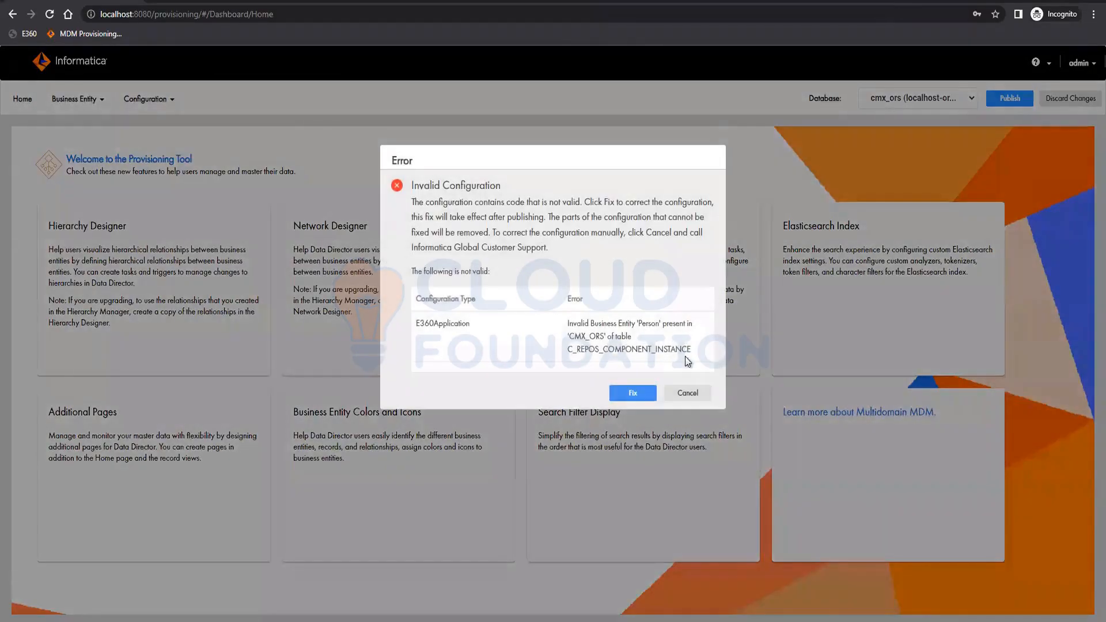
{"action": "double_click", "coordinate": [694, 351]}
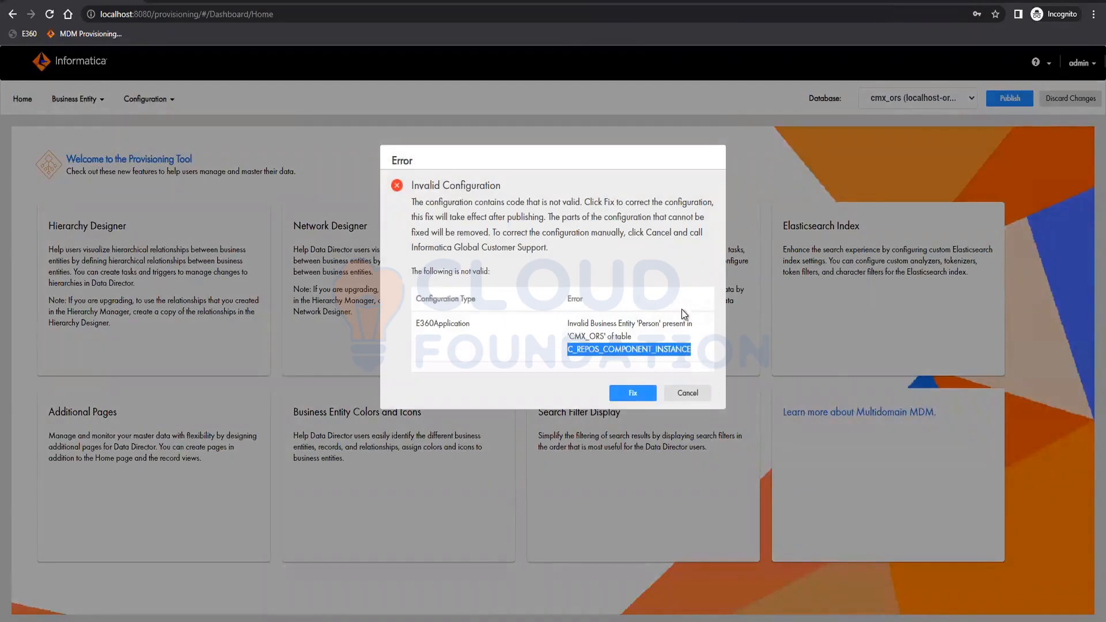
{"action": "left_click", "coordinate": [620, 398]}
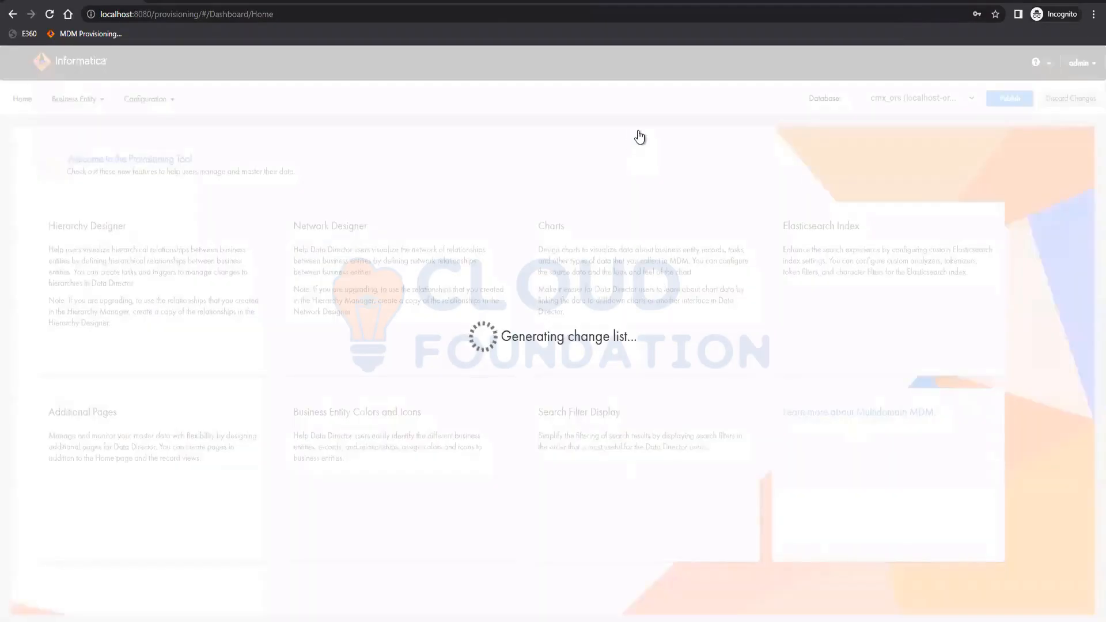
- Switch the working database to sample_ors and look over the home dashboard's feature cards
{"action": "left_click", "coordinate": [952, 104]}
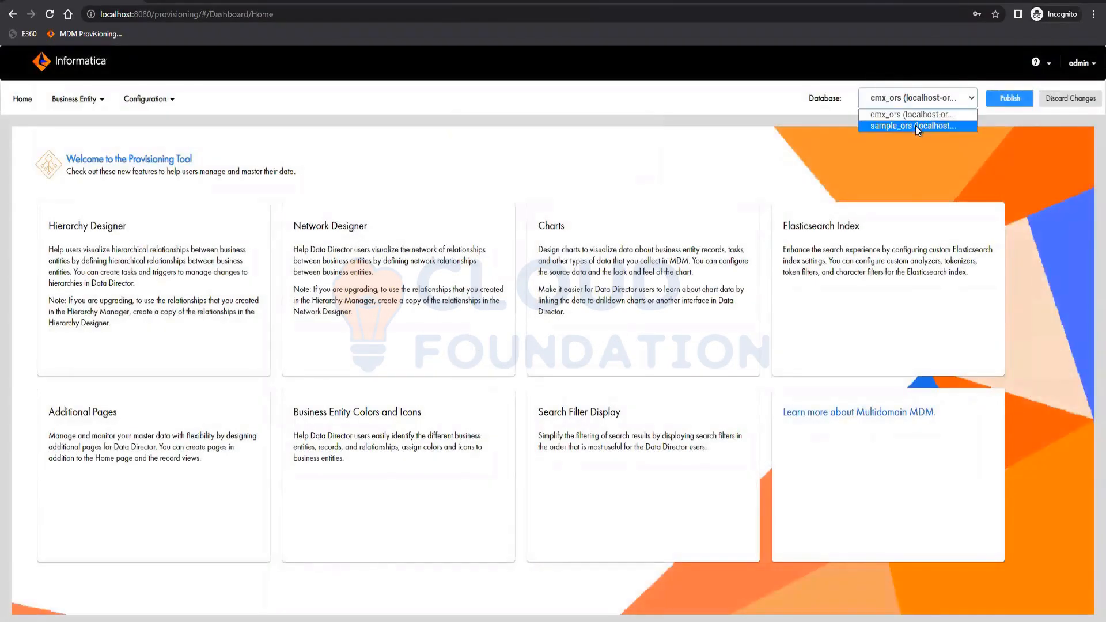
{"action": "left_click", "coordinate": [914, 126]}
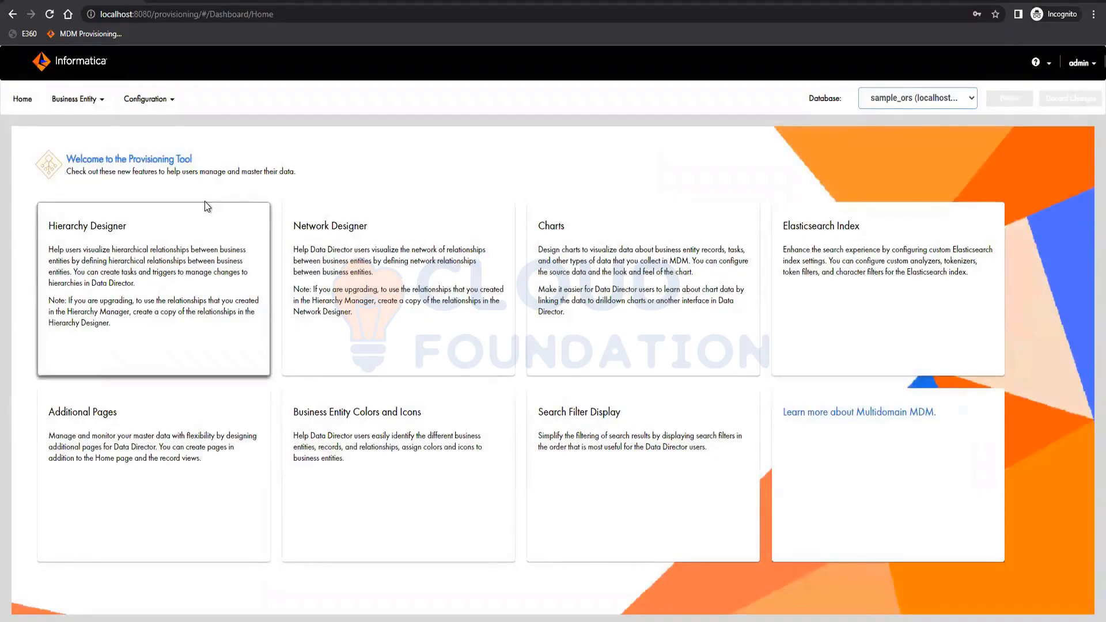
{"action": "left_click", "coordinate": [151, 108]}
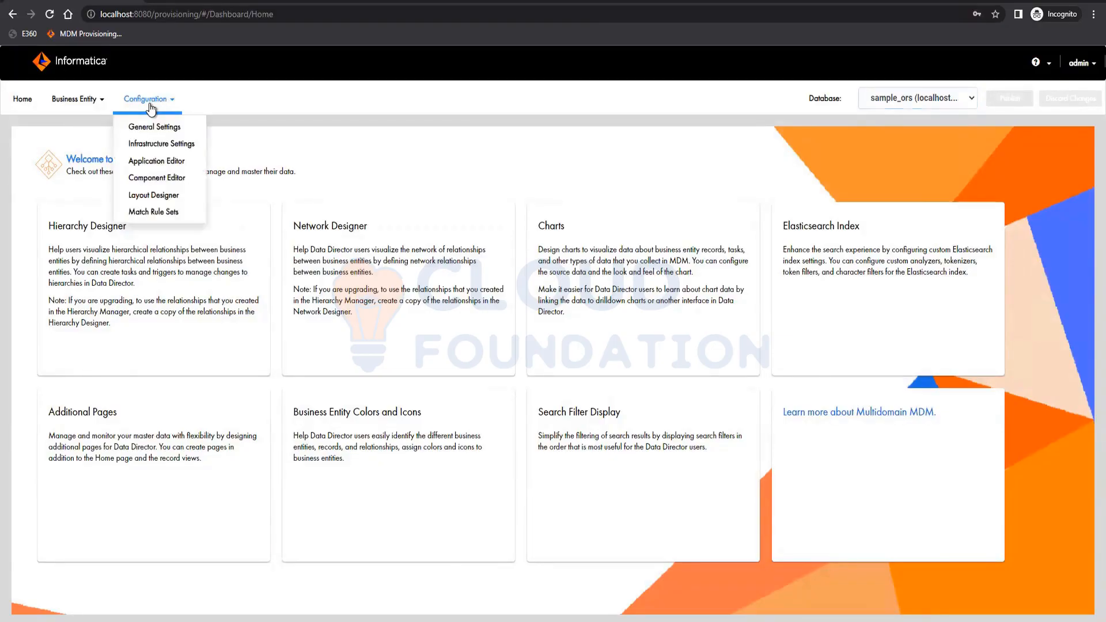
{"action": "left_click", "coordinate": [424, 169]}
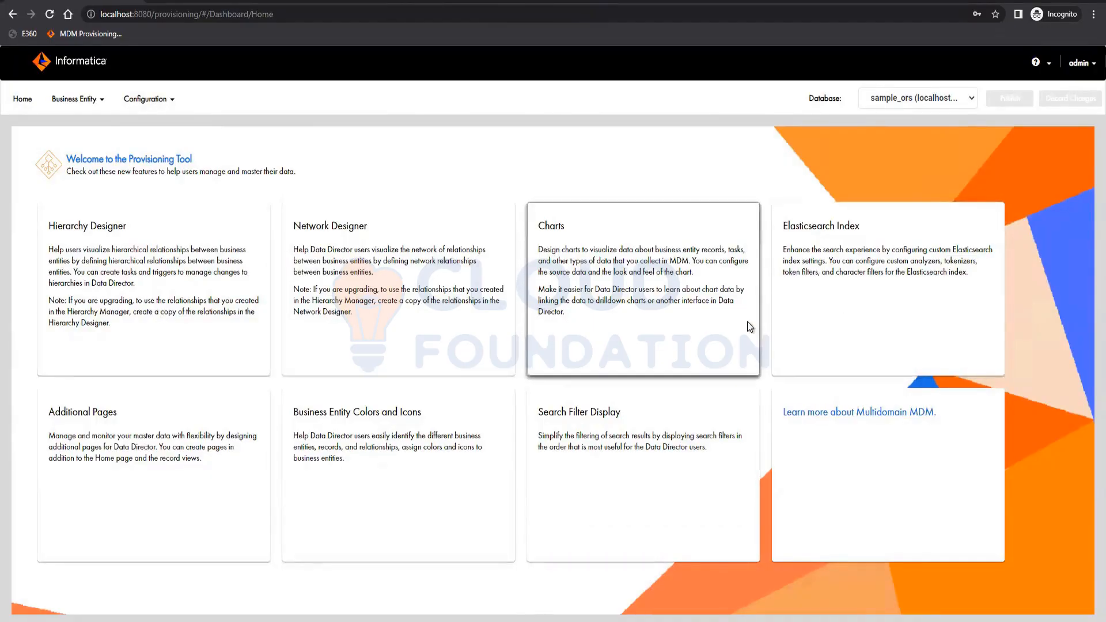
{"action": "triple_click", "coordinate": [864, 307]}
{"action": "triple_click", "coordinate": [661, 318]}
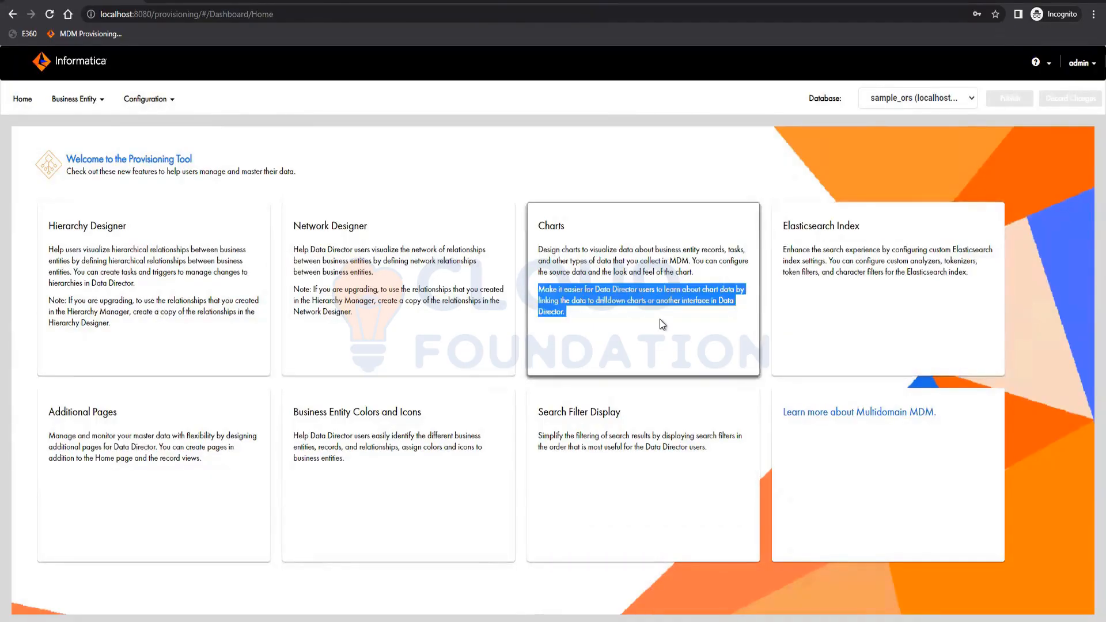
- Display the Process Server utility showing localhost on port 8080
{"action": "left_click", "coordinate": [660, 325]}
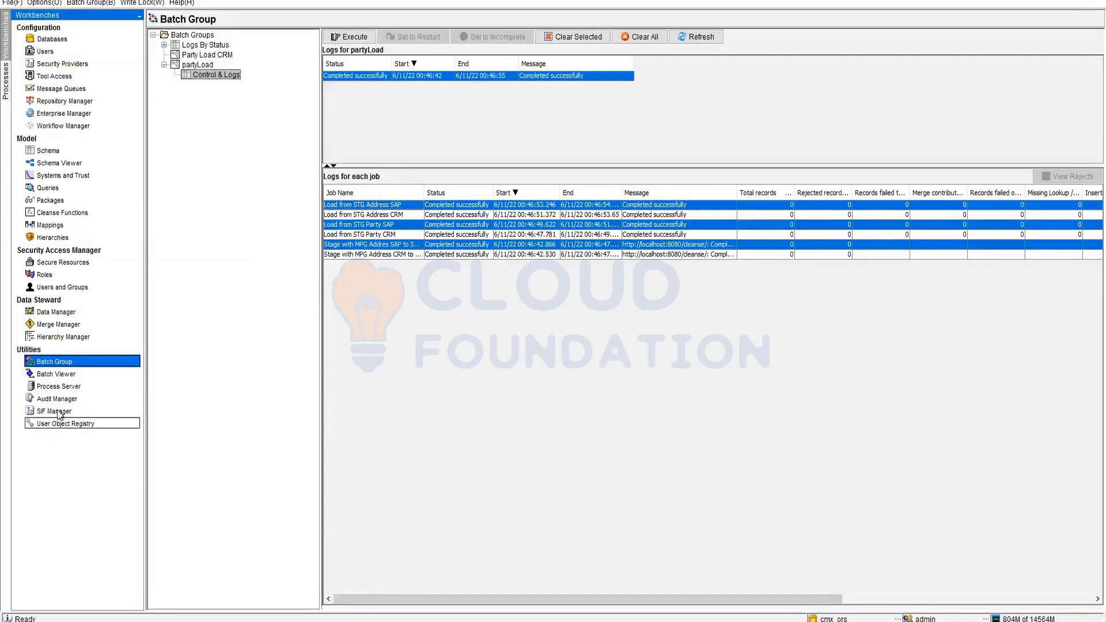
{"action": "left_click", "coordinate": [65, 390]}
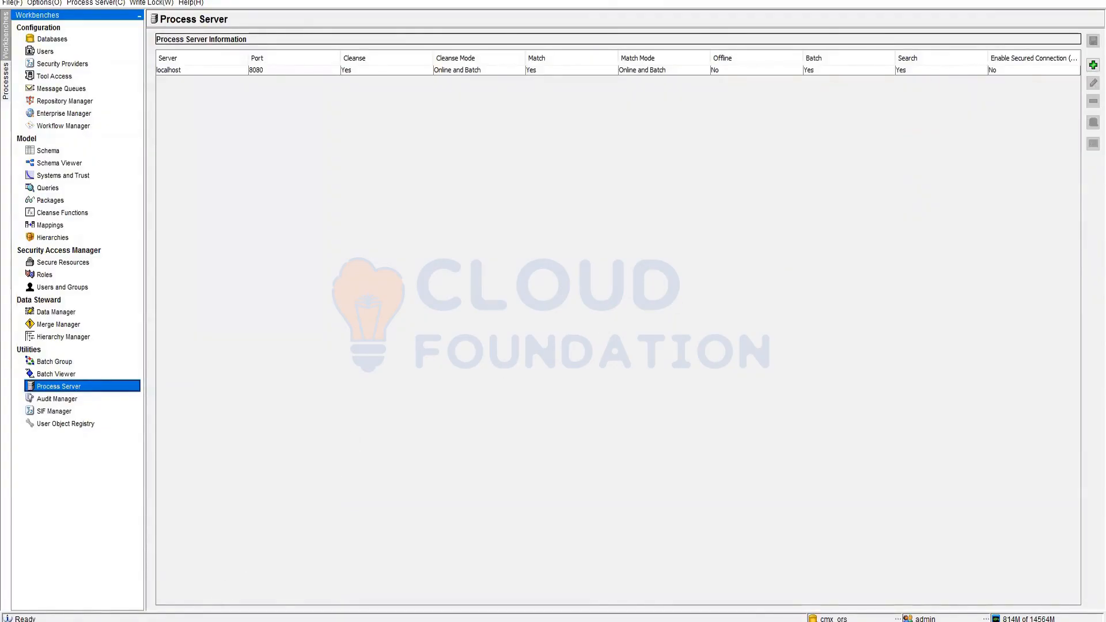
- Compare the Elasticsearch Index and Elasticsearch Cluster infrastructure settings, then return to the home page
{"action": "left_click", "coordinate": [279, 586]}
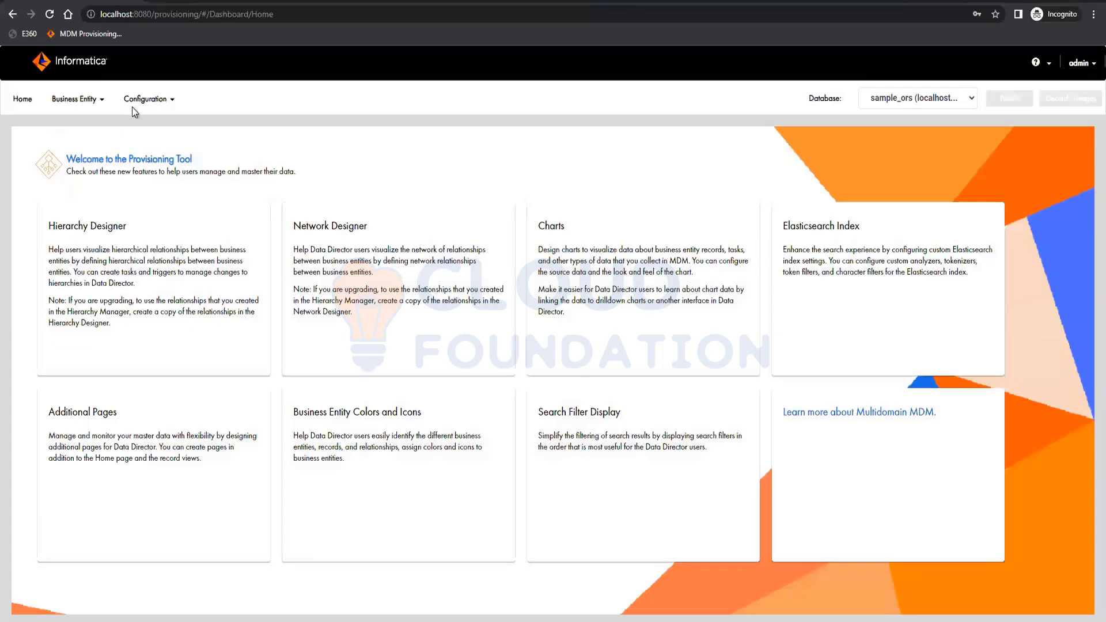
{"action": "left_click", "coordinate": [134, 106]}
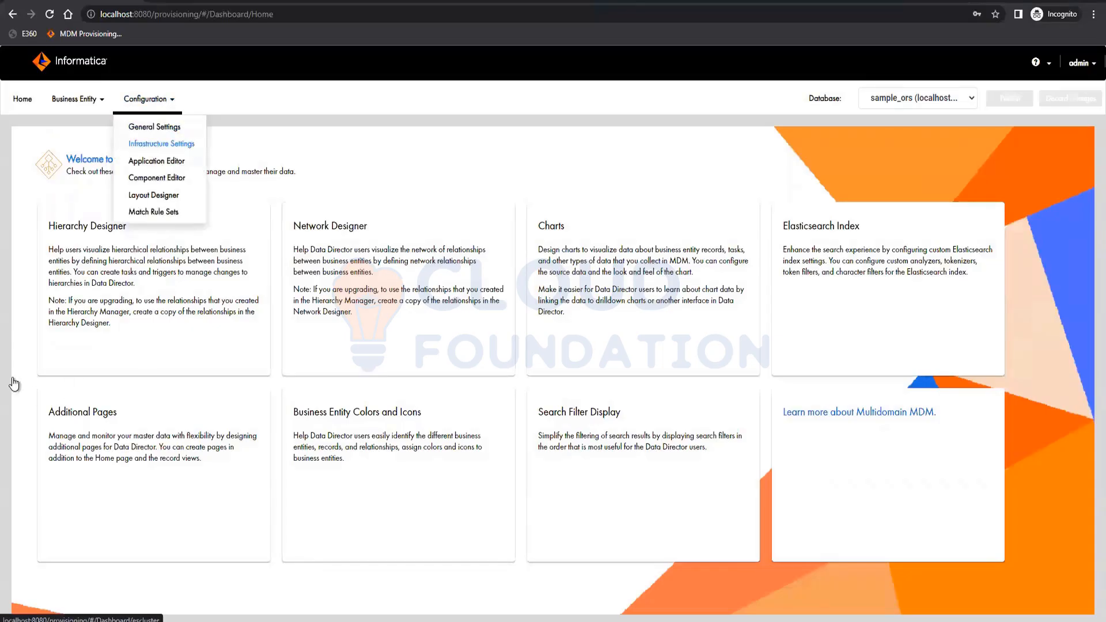
{"action": "left_click", "coordinate": [149, 146]}
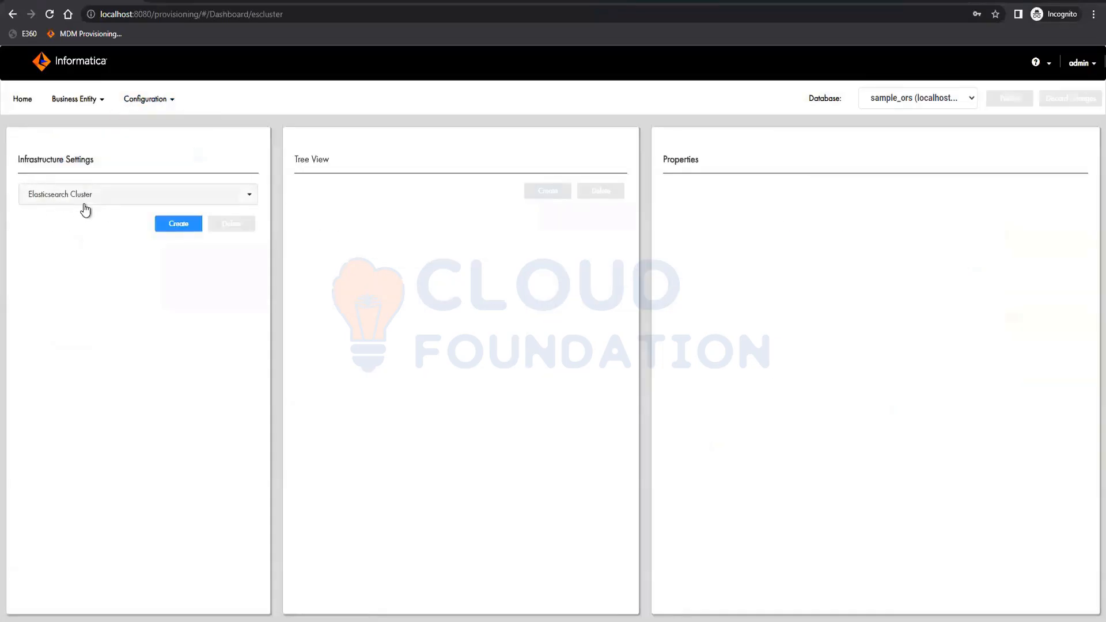
{"action": "left_click", "coordinate": [82, 204]}
{"action": "left_click", "coordinate": [75, 234]}
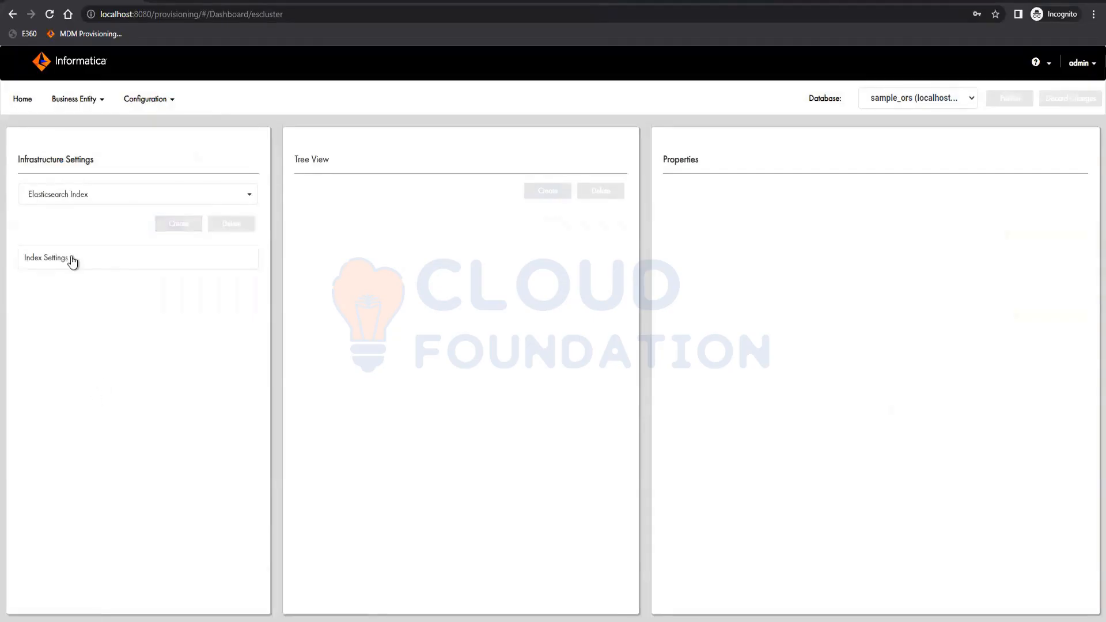
{"action": "left_click", "coordinate": [99, 206]}
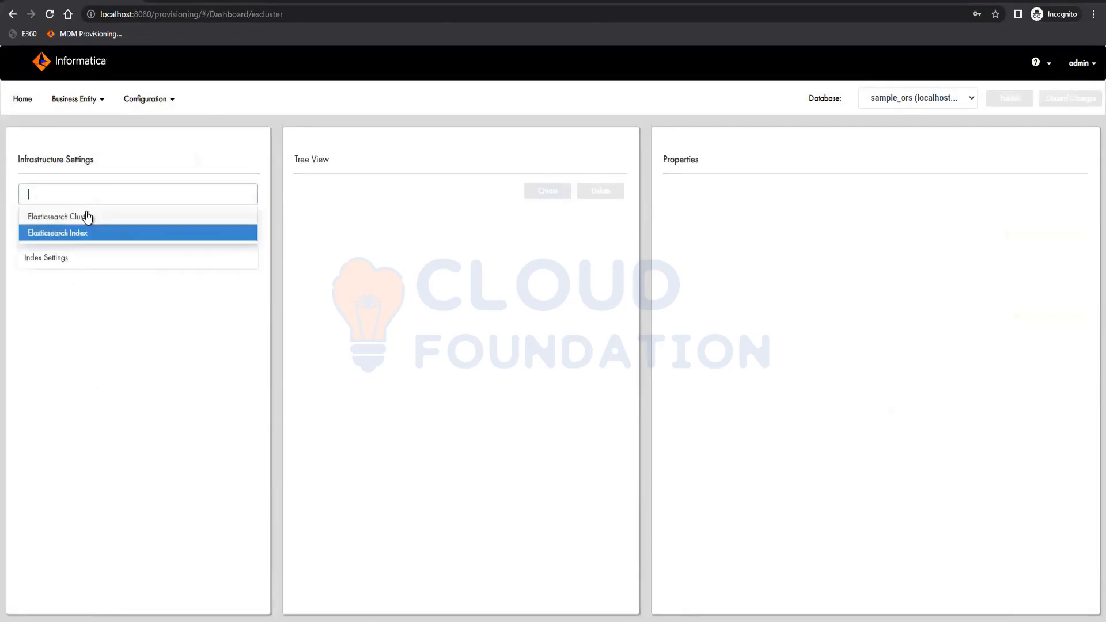
{"action": "left_click", "coordinate": [86, 217]}
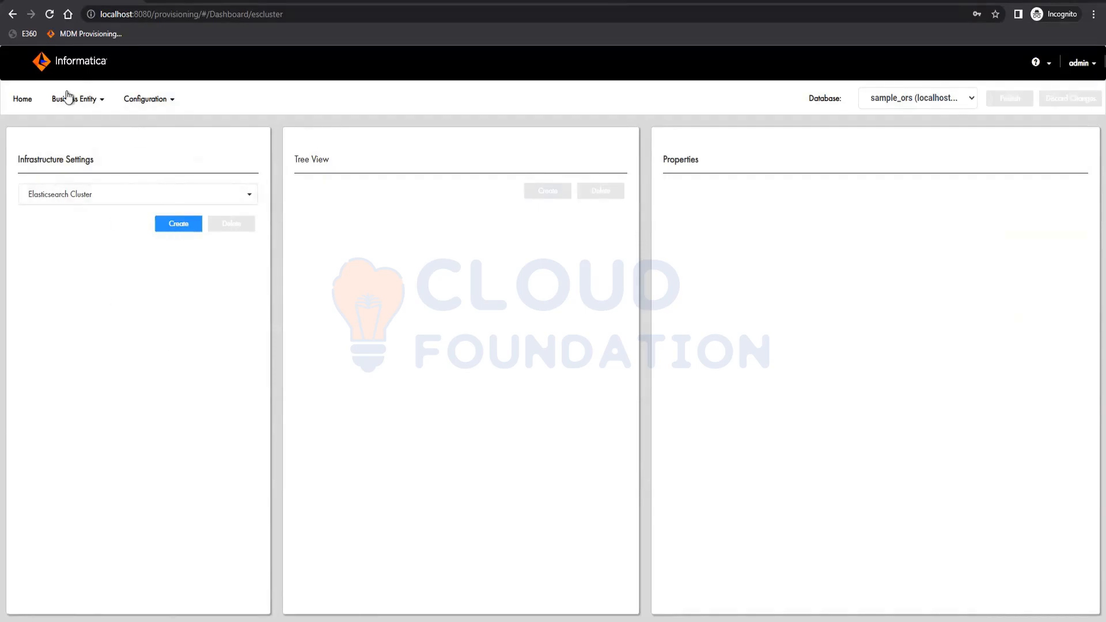
{"action": "left_click", "coordinate": [29, 100]}
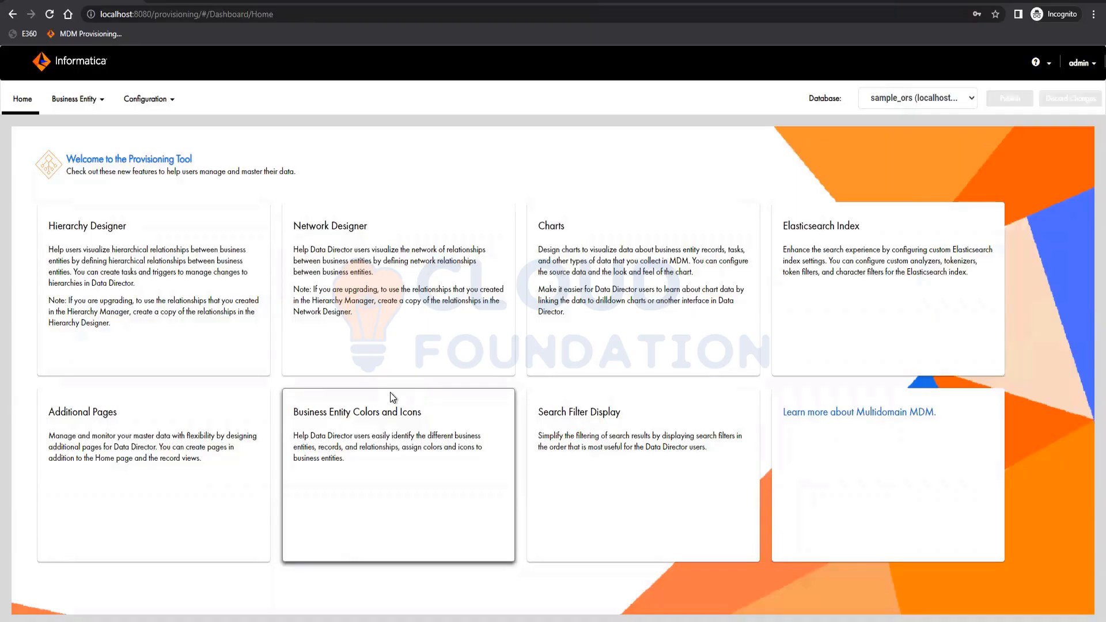
- Browse the Business Entity and Configuration menus in the Provisioning Tool
{"action": "left_click", "coordinate": [75, 103]}
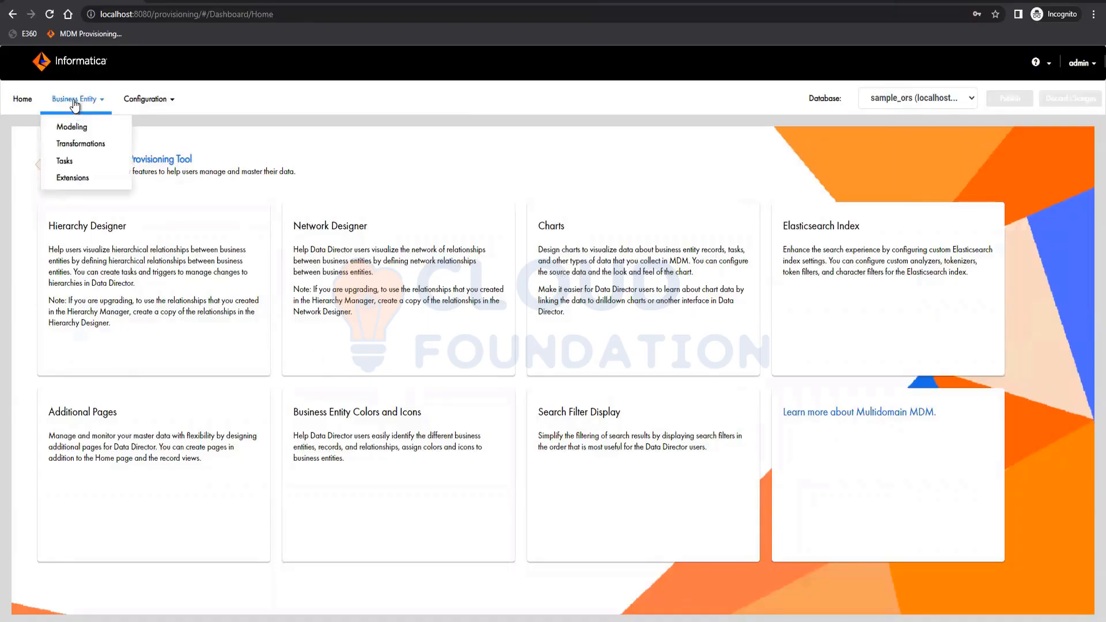
{"action": "left_click", "coordinate": [147, 99]}
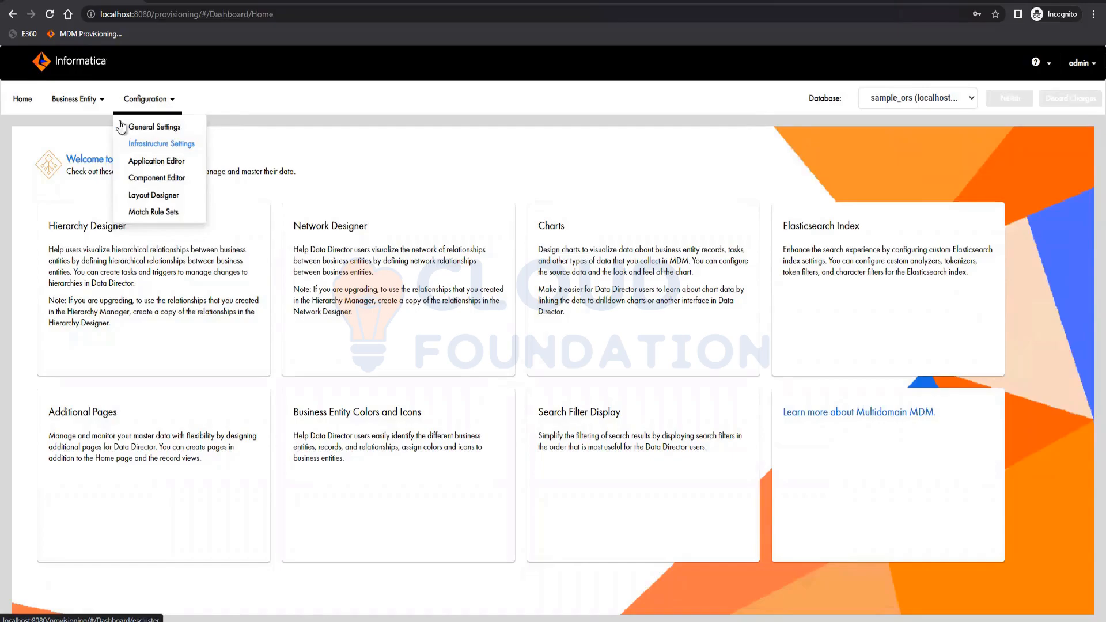
{"action": "left_click", "coordinate": [74, 99]}
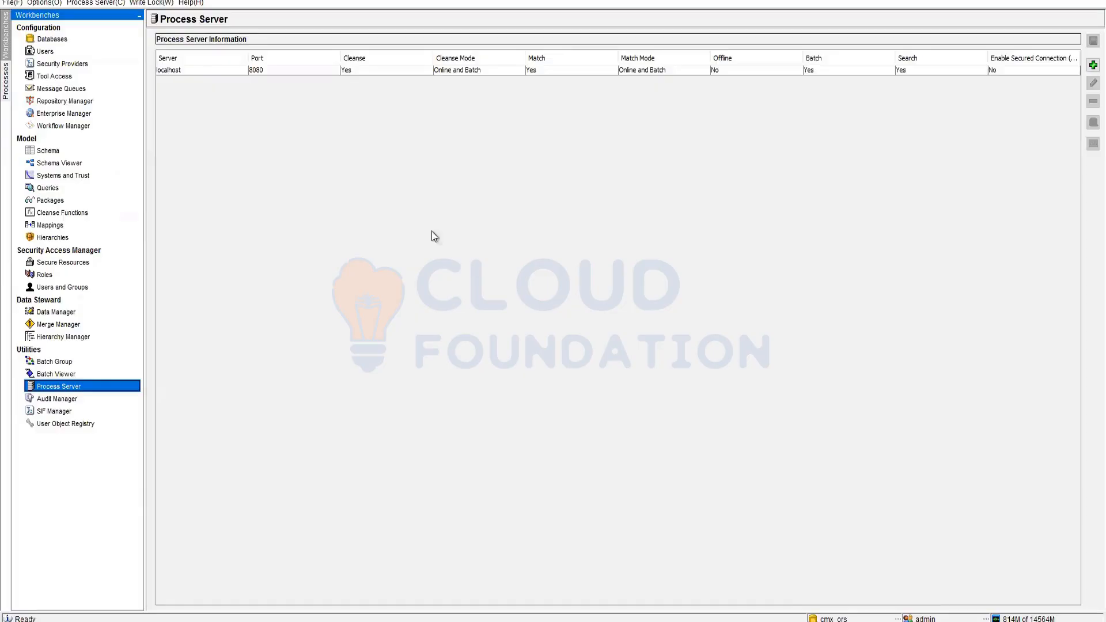
- View BO Party's Match/Merge Setup in the Hub Console Schema, then return to the Provisioning Tool
{"action": "left_click", "coordinate": [48, 151]}
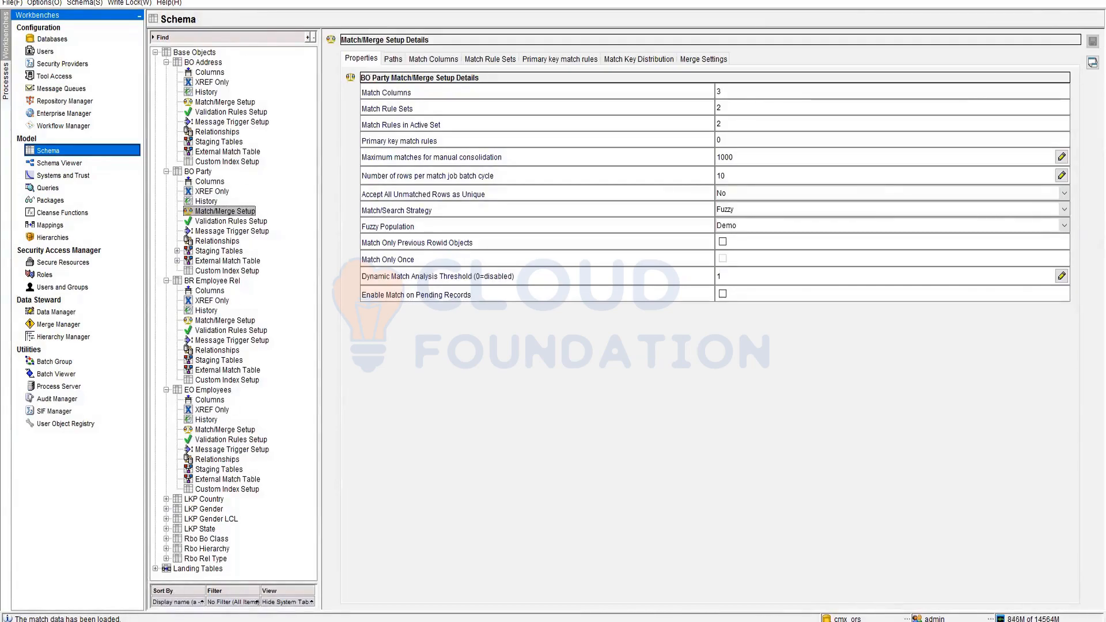
{"action": "left_click", "coordinate": [245, 577]}
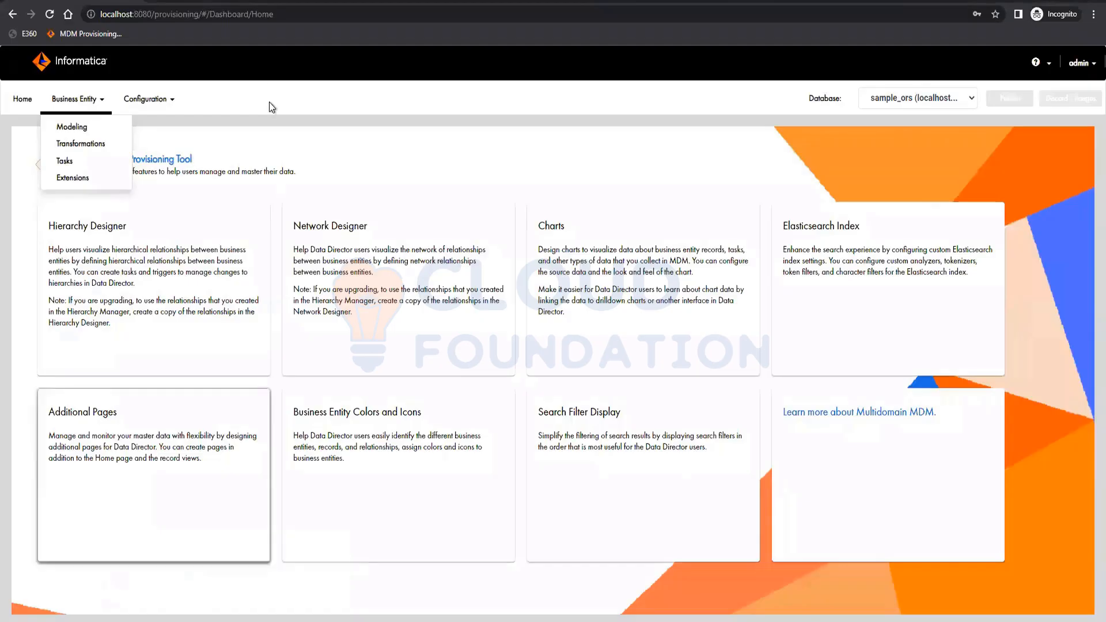